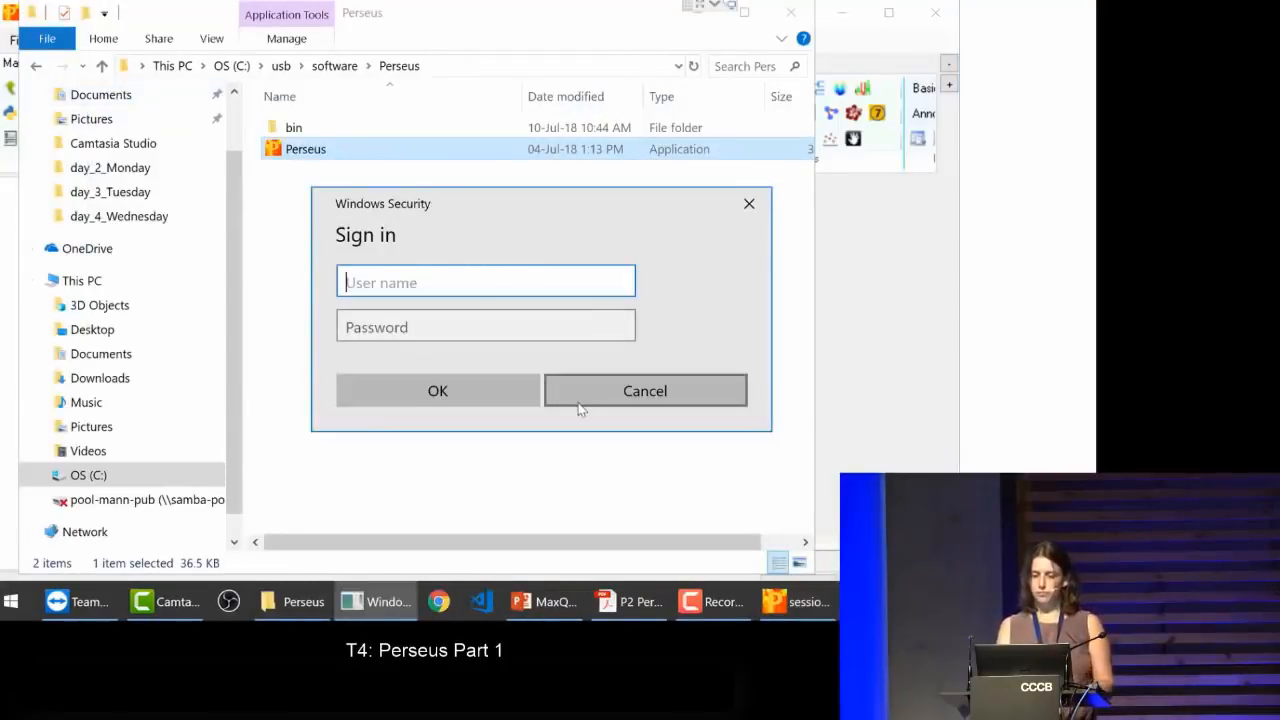
Step: Dismiss the Windows Security sign-in prompt and browse the annotation-column, row-filter and basic processing commands
left_click(579, 402)
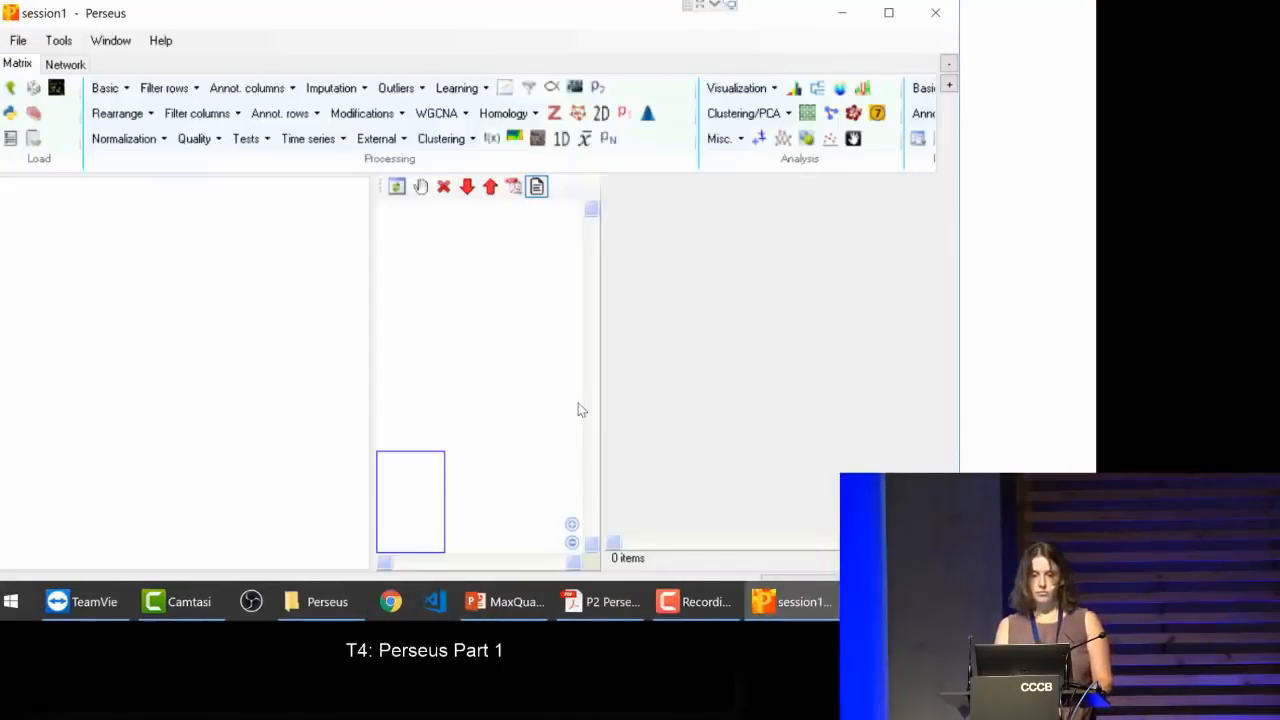
left_click(253, 90)
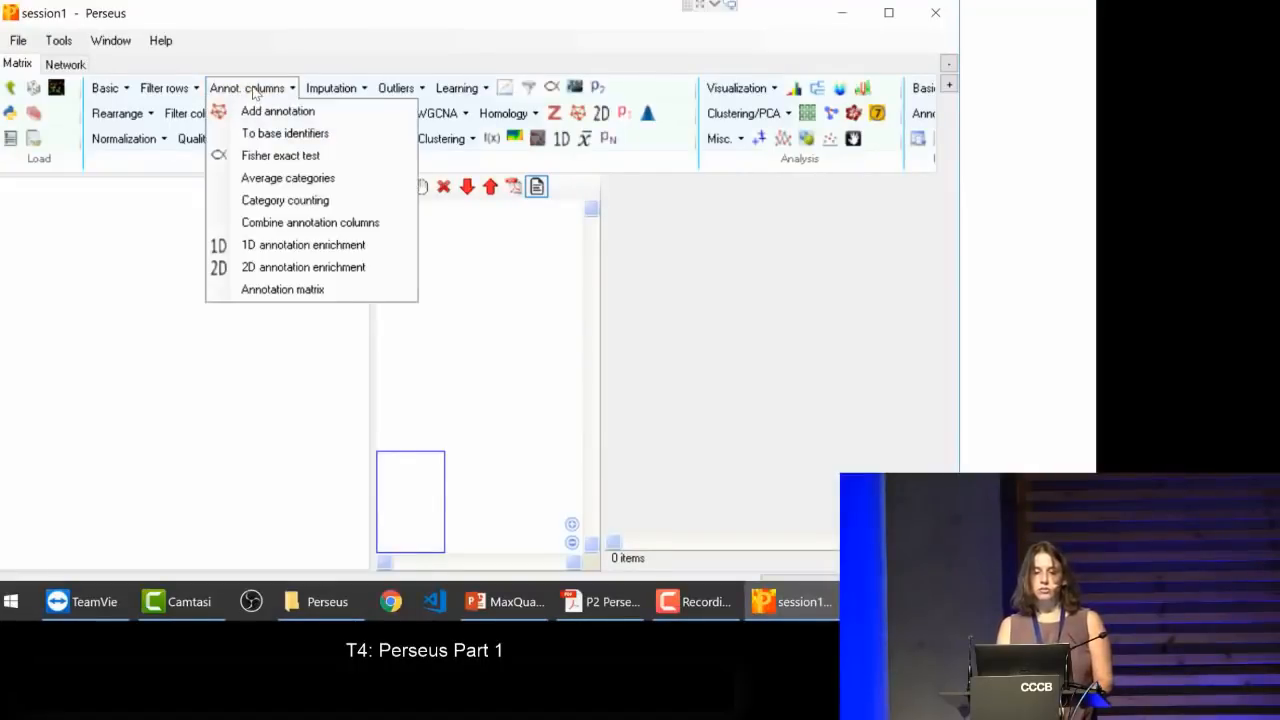
left_click(172, 89)
left_click(174, 89)
left_click(103, 89)
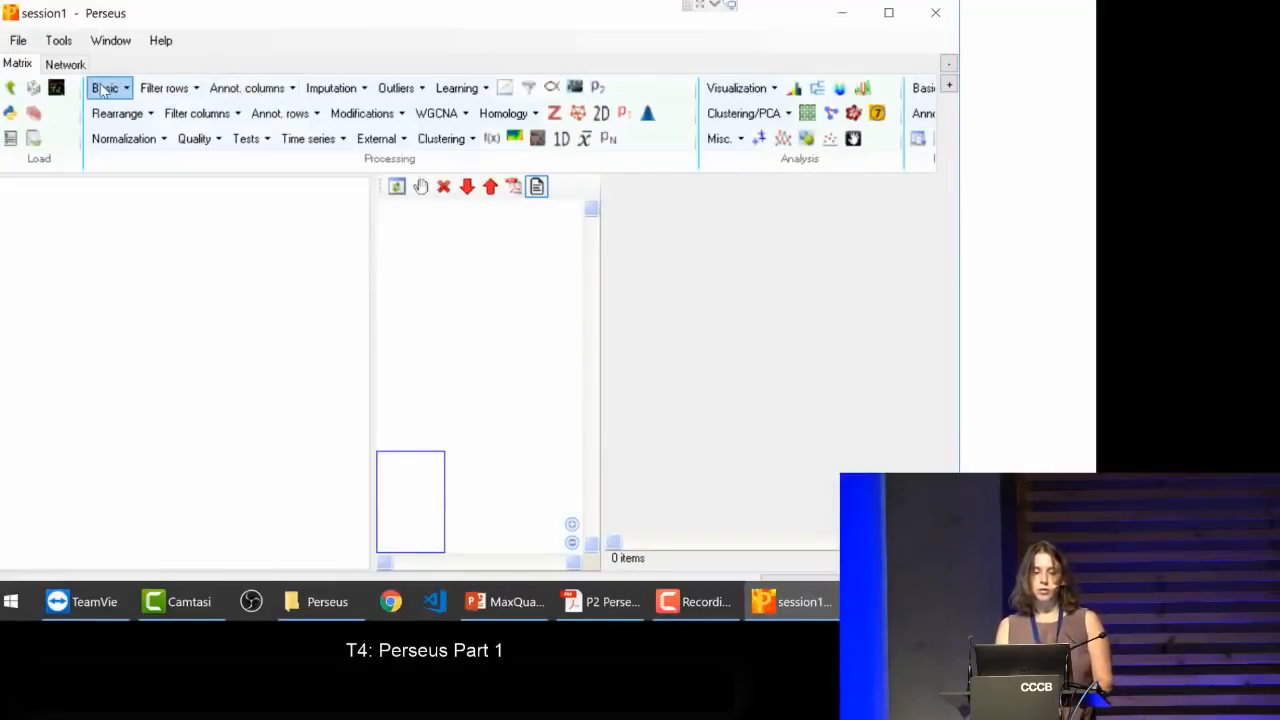
left_click(103, 89)
left_click(103, 89)
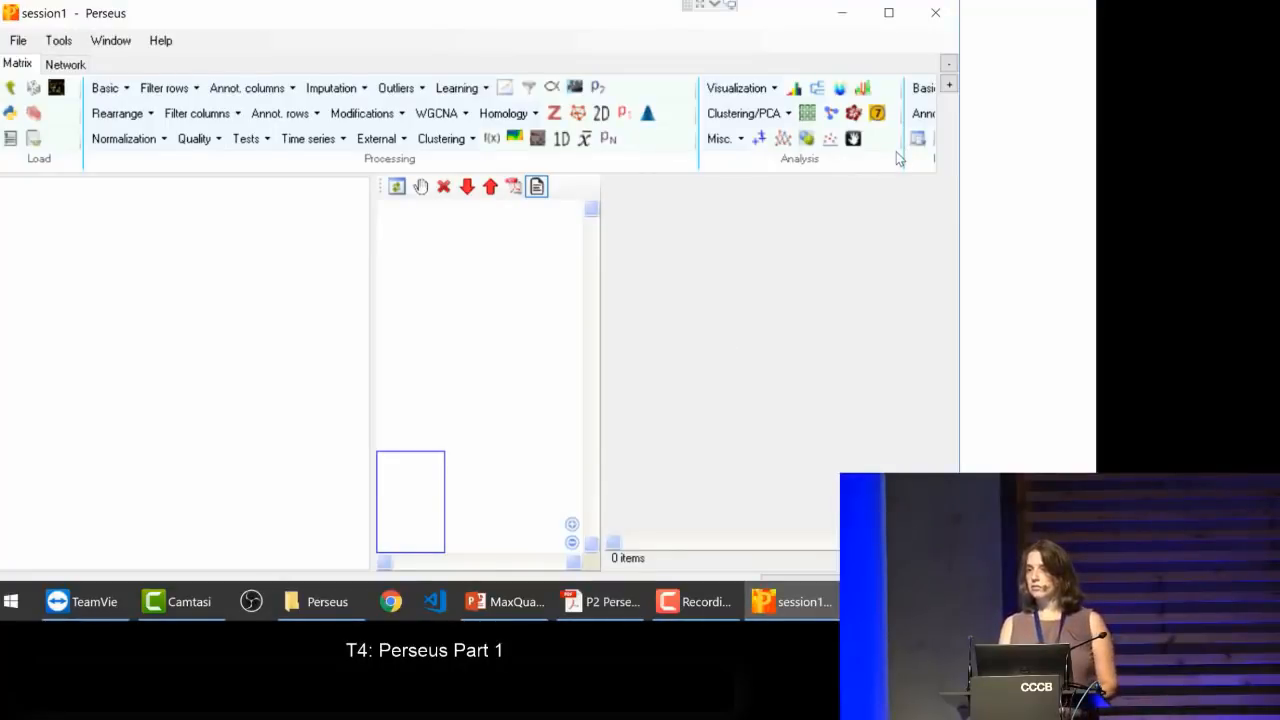
Step: Start a generic matrix upload and choose proteinGroups.txt from the Breast cancer folder as the source file
left_click(11, 89)
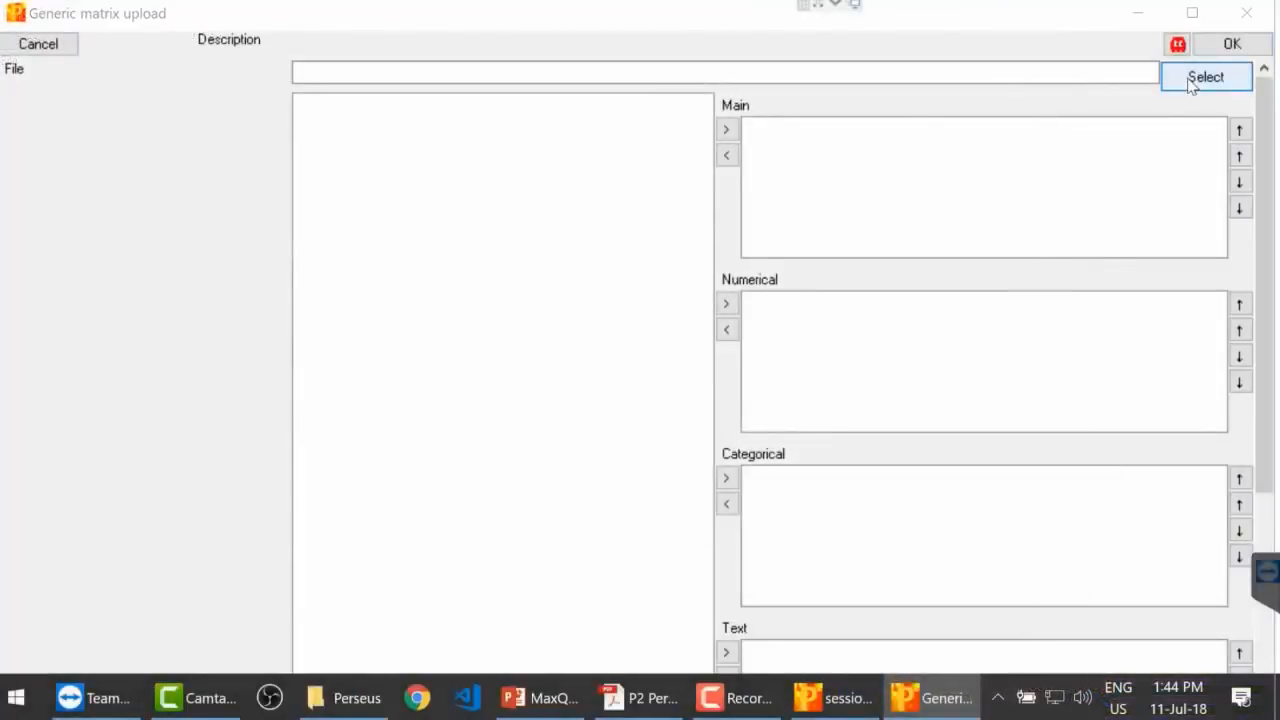
left_click(1020, 72)
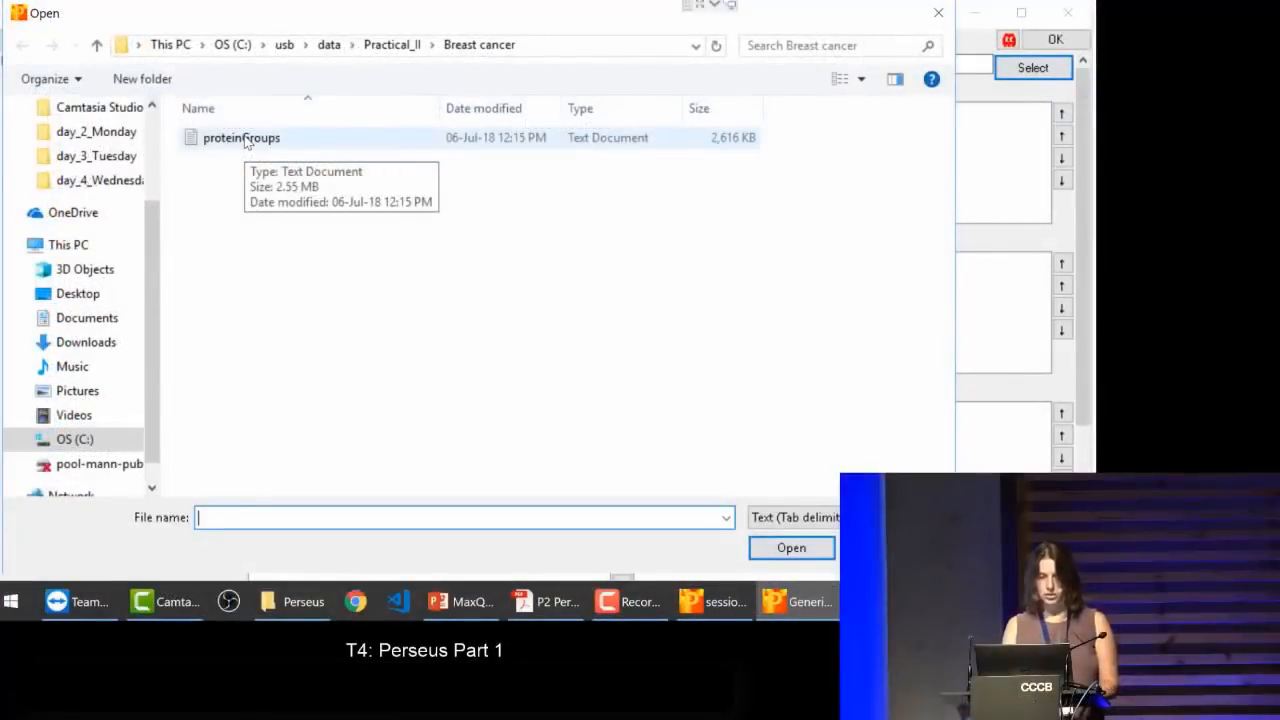
double_click(242, 138)
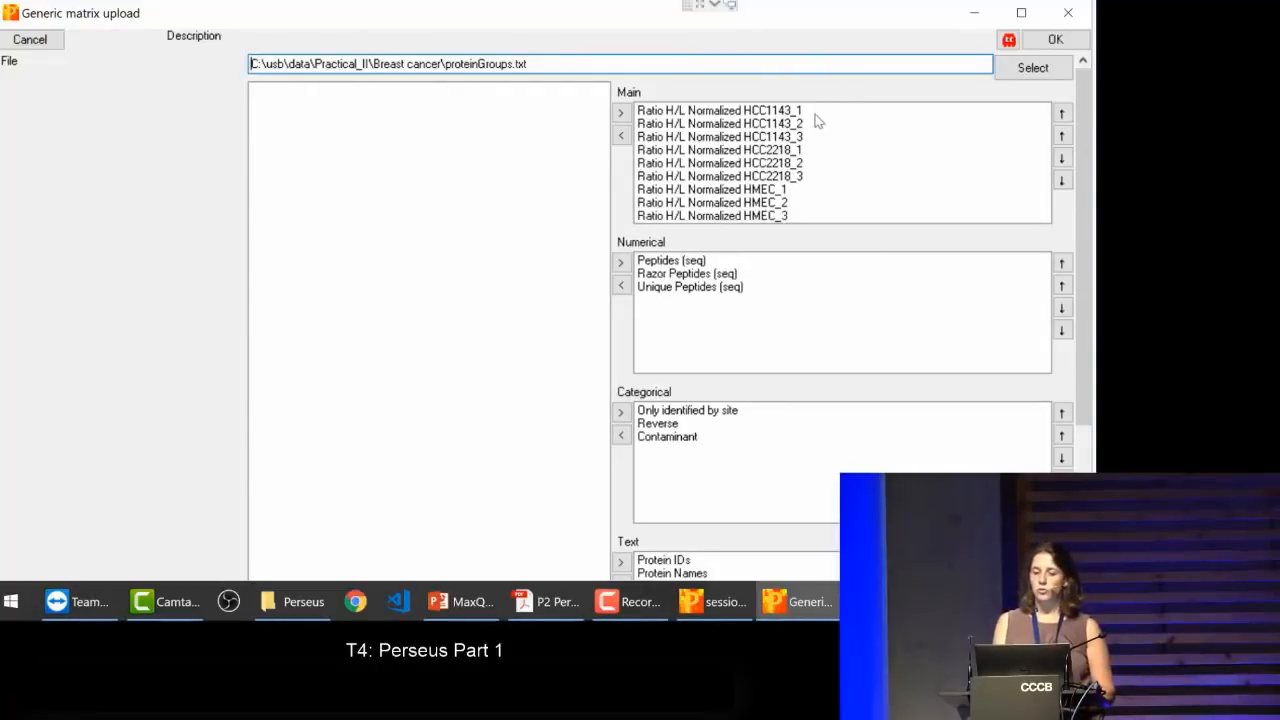
Step: Take all Ratio H/L Normalized columns out of the Main group and assign them back to Main
left_click_drag(818, 120, 818, 243)
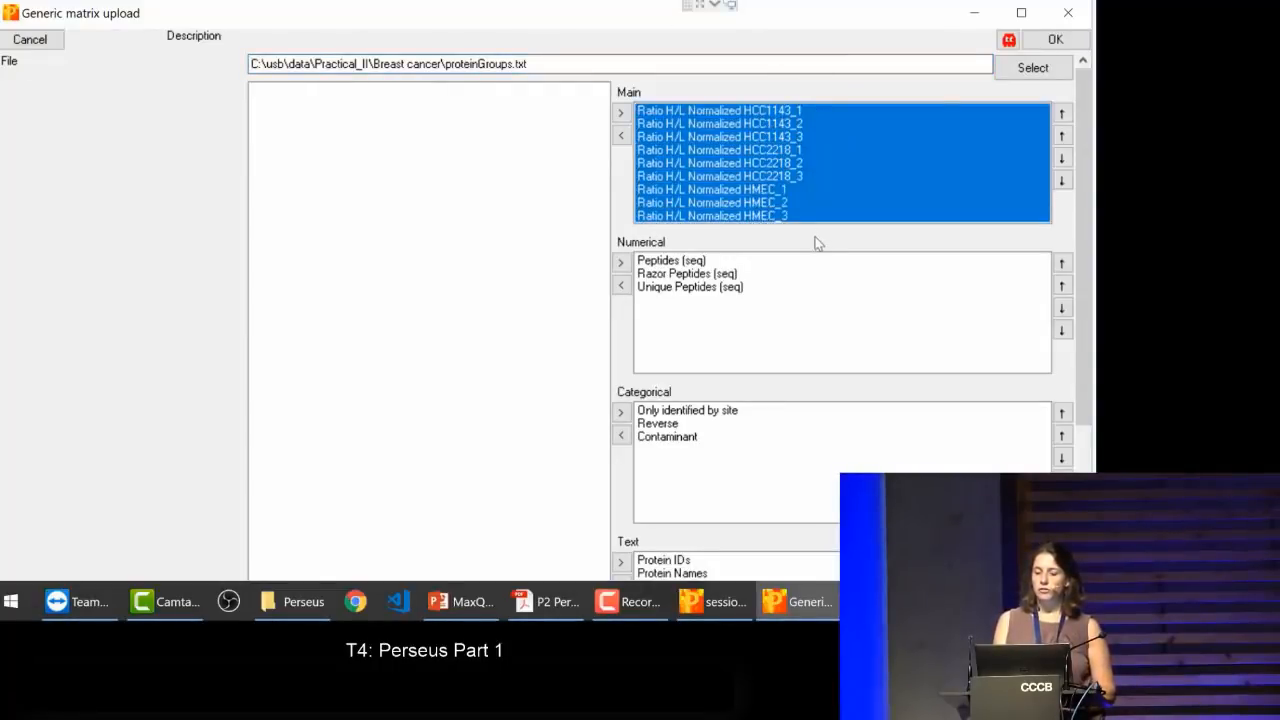
left_click(621, 135)
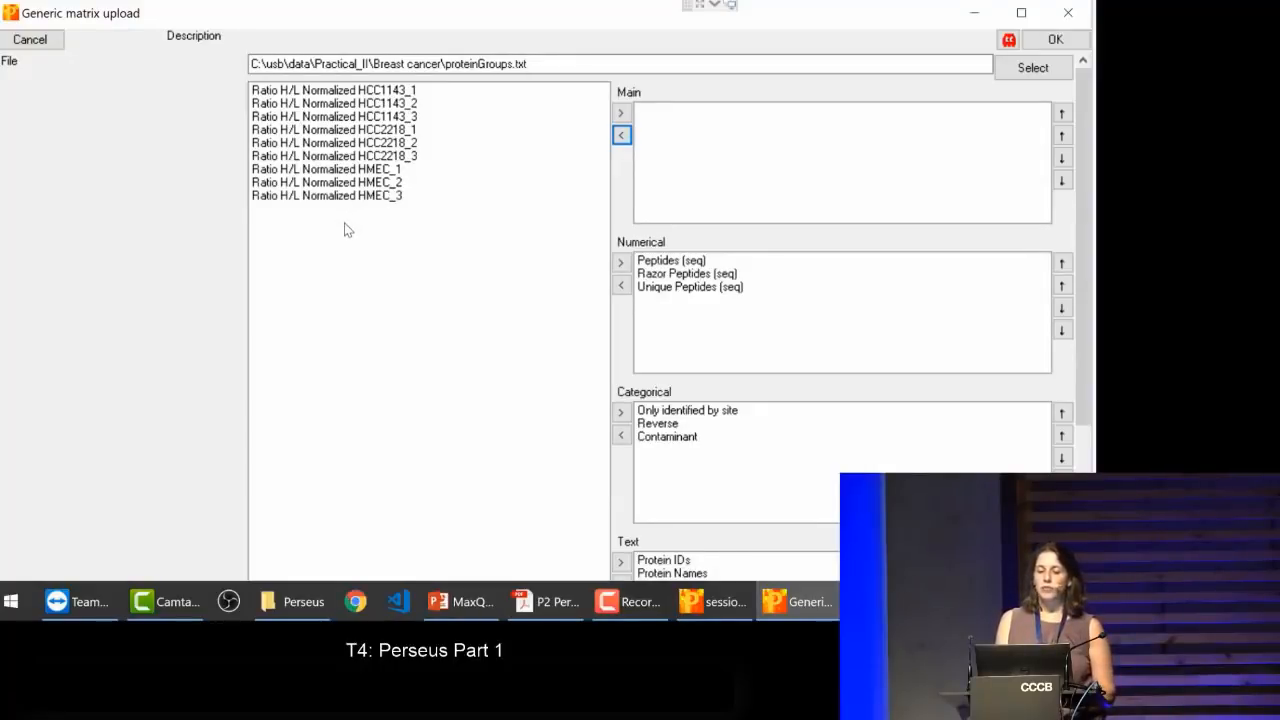
scroll(348, 230, "down", 1)
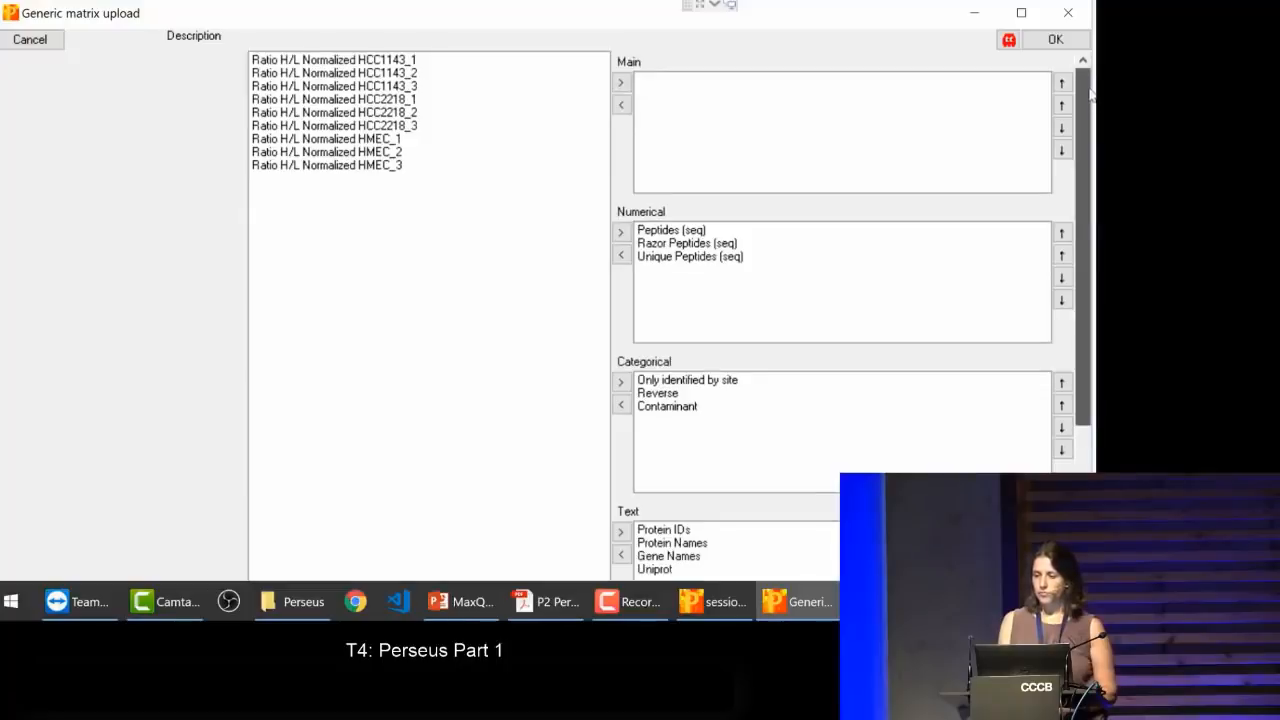
left_click_drag(1091, 138, 1090, 78)
left_click_drag(401, 199, 402, 90)
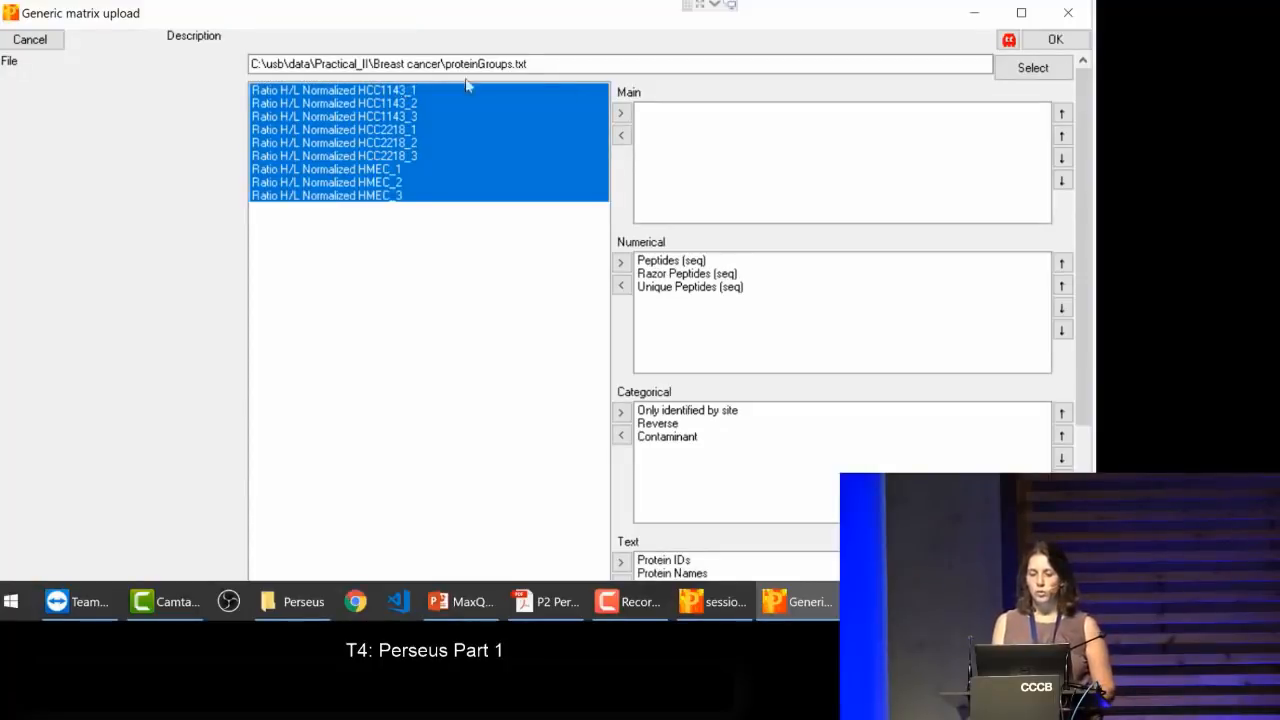
left_click(621, 113)
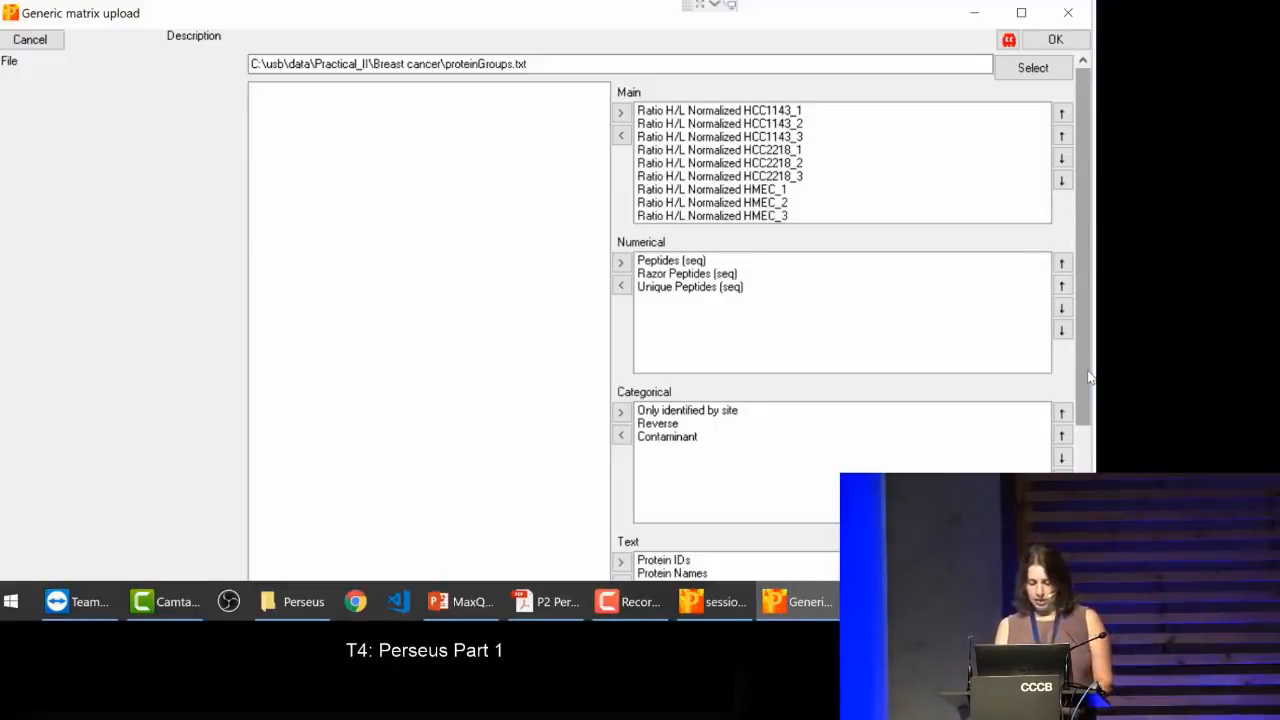
Step: Review the categorical, text and multi-numerical column assignments and load the matrix with them
left_click_drag(1084, 393, 1083, 547)
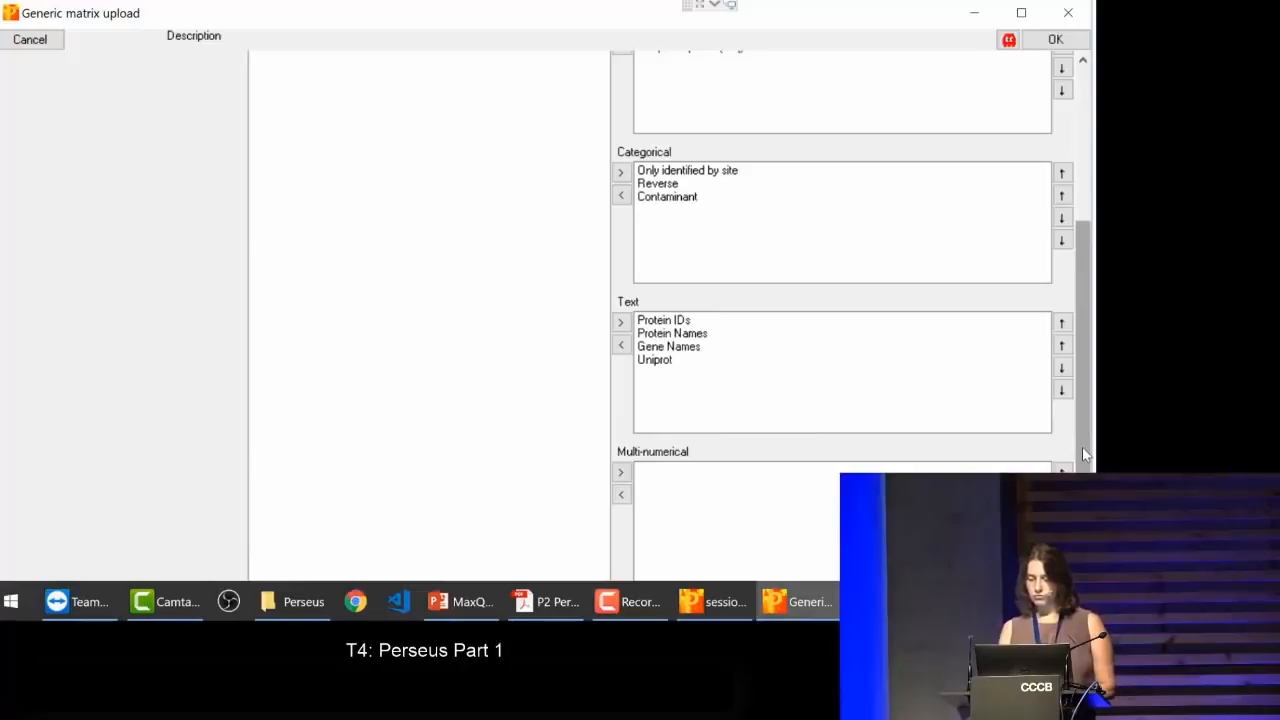
left_click_drag(1083, 453, 1080, 230)
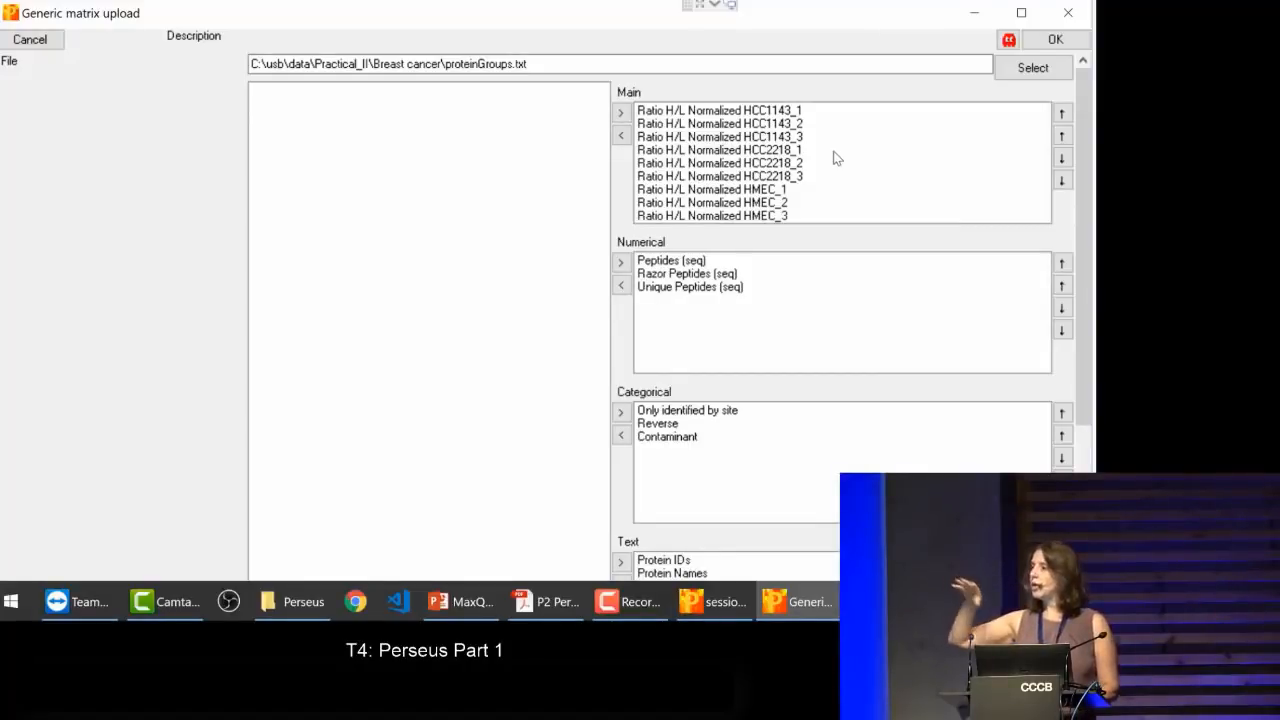
left_click(1055, 40)
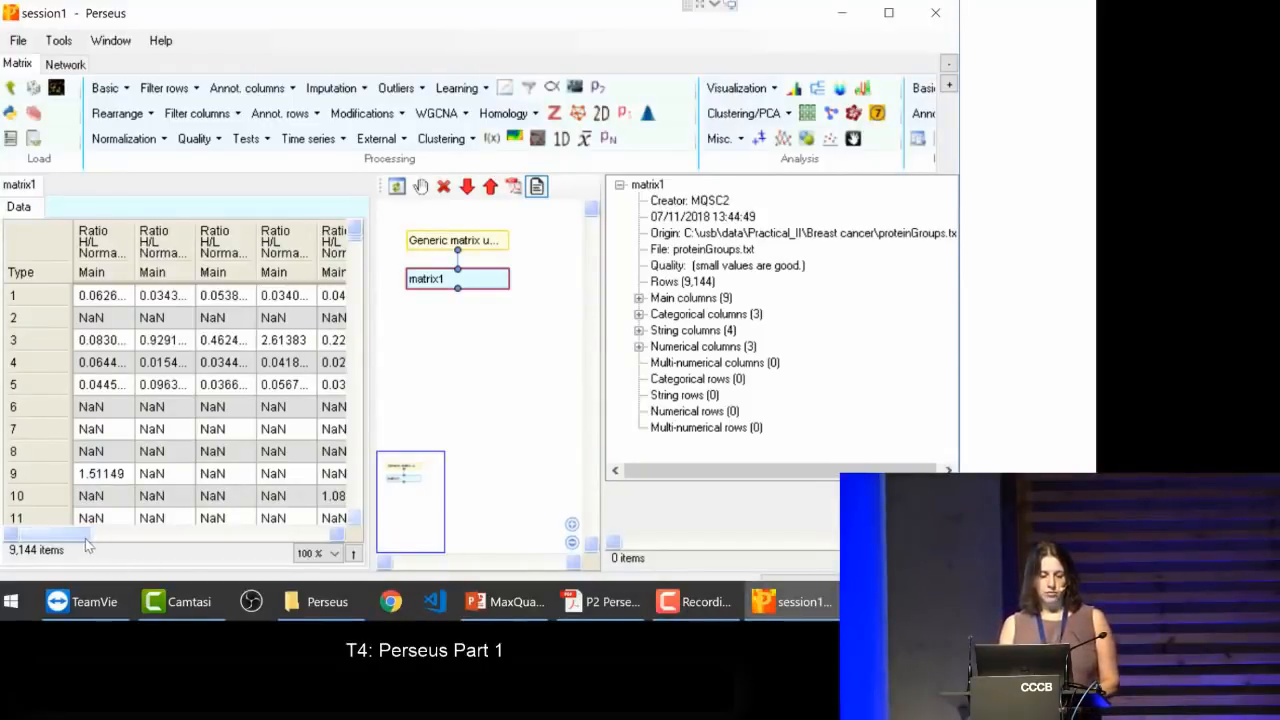
Step: Sort matrix1 by the Reverse column and then by the Contaminant column to examine the flagged rows
left_click_drag(78, 543, 216, 558)
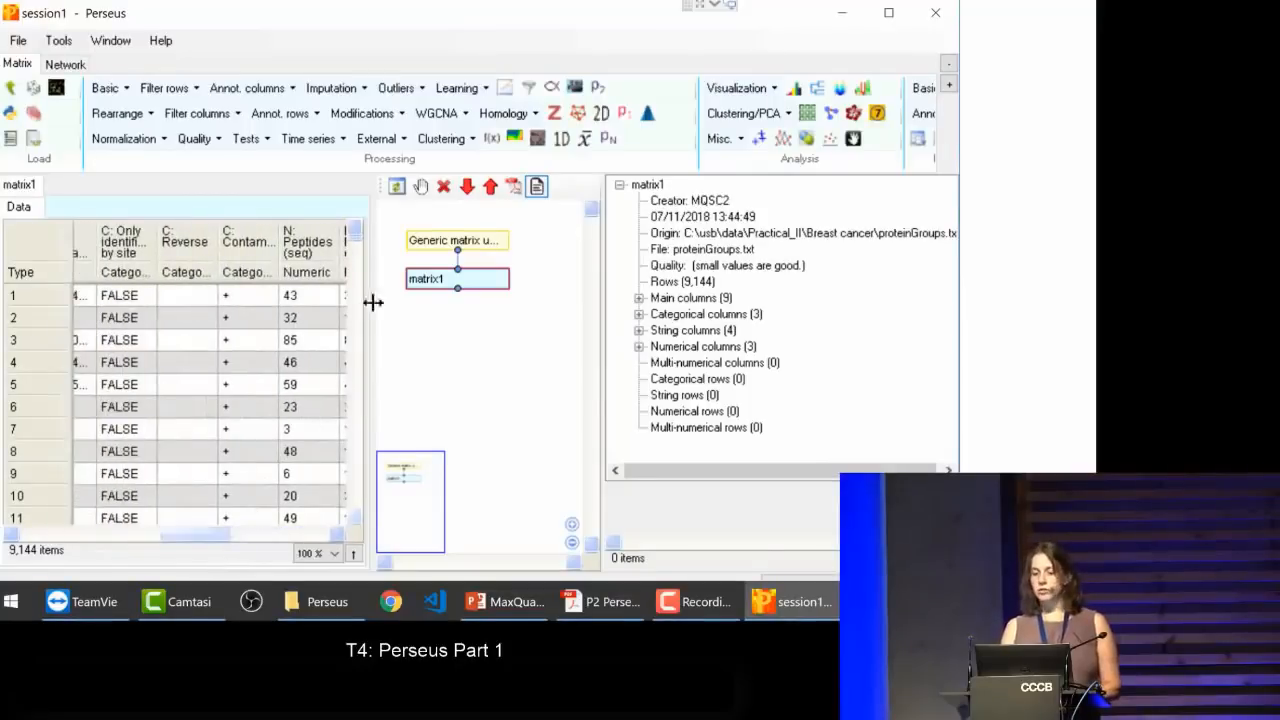
left_click(184, 245)
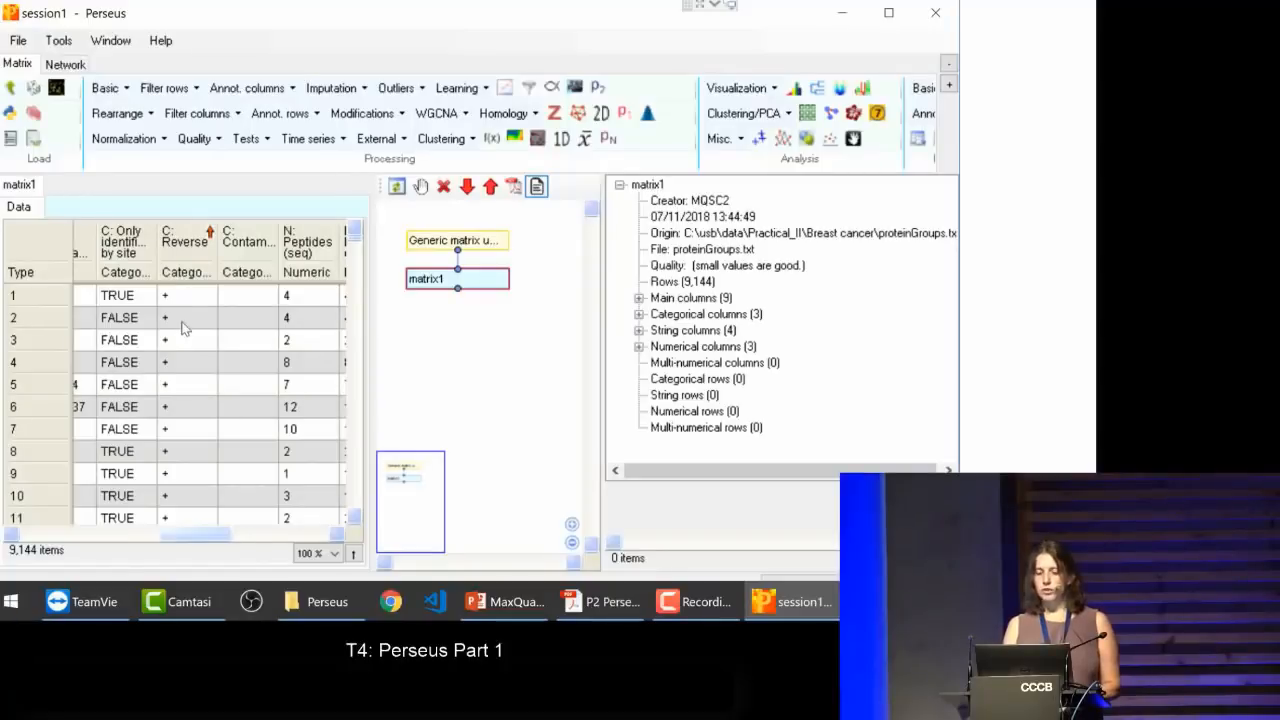
left_click(244, 245)
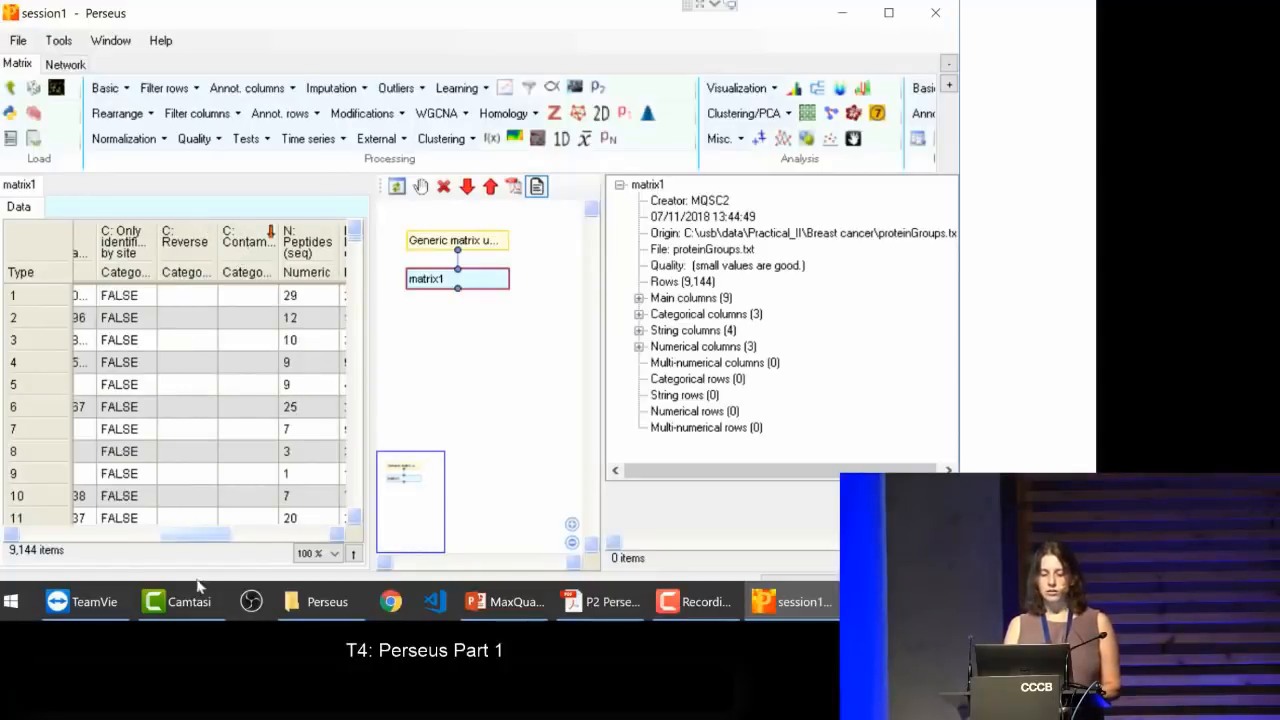
left_click_drag(180, 534, 184, 564)
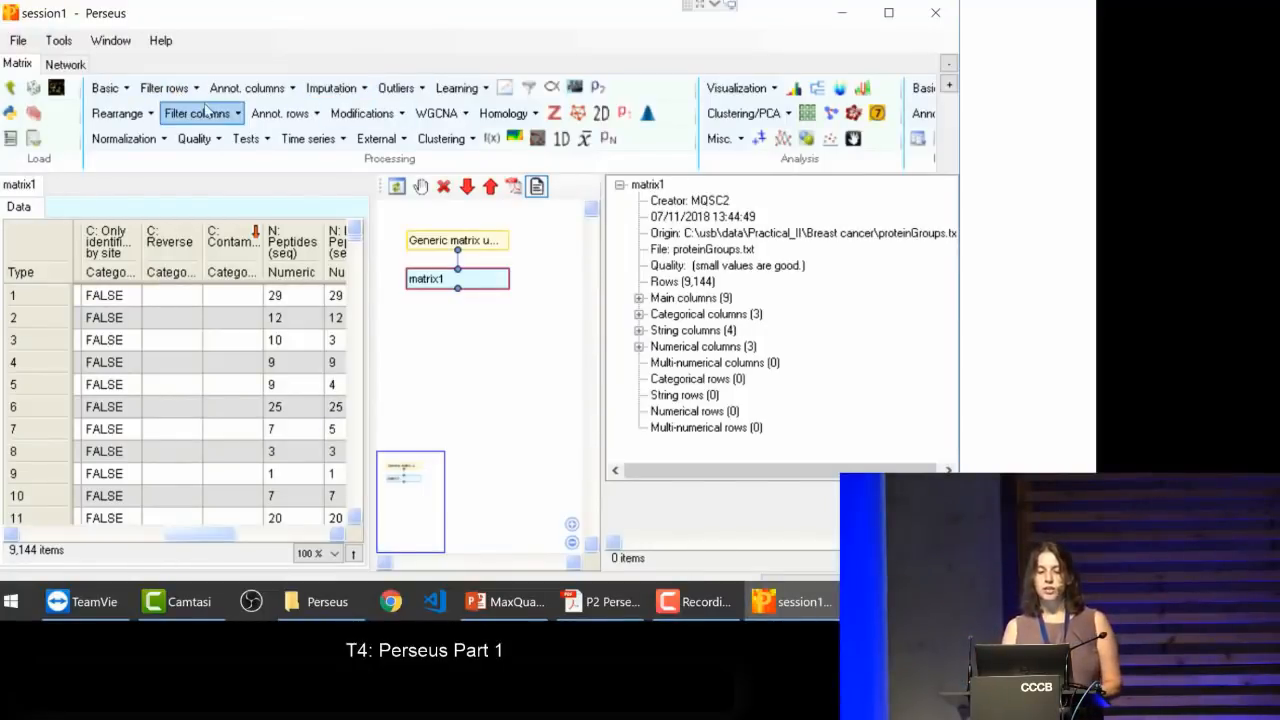
Step: Filter matrix1 by the categorical column Reverse, removing rows marked + and reducing the matrix
left_click(172, 94)
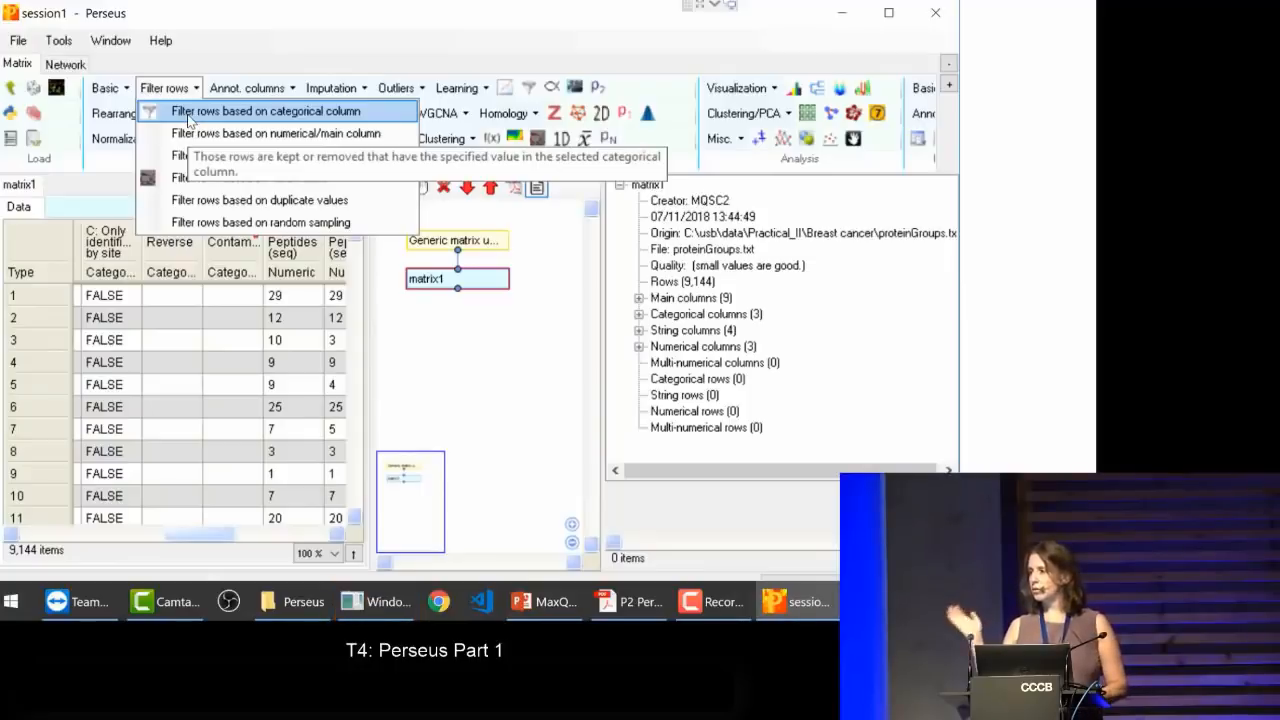
left_click(188, 114)
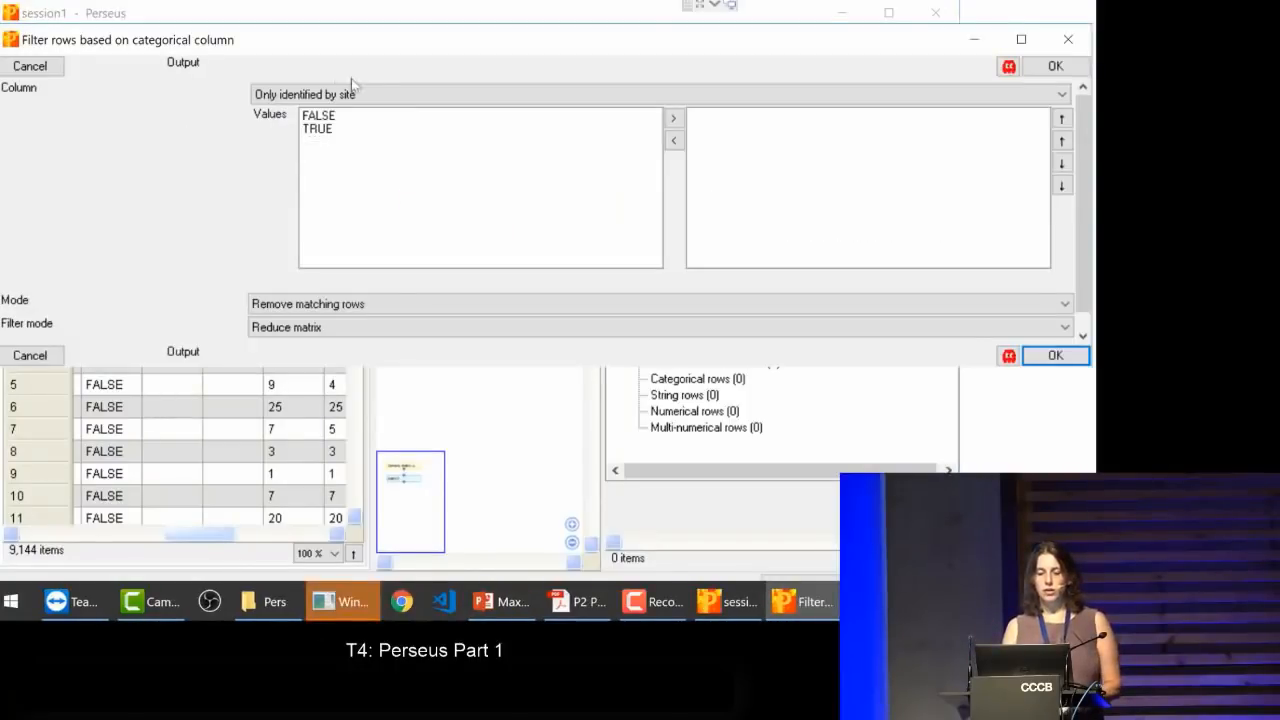
left_click(336, 95)
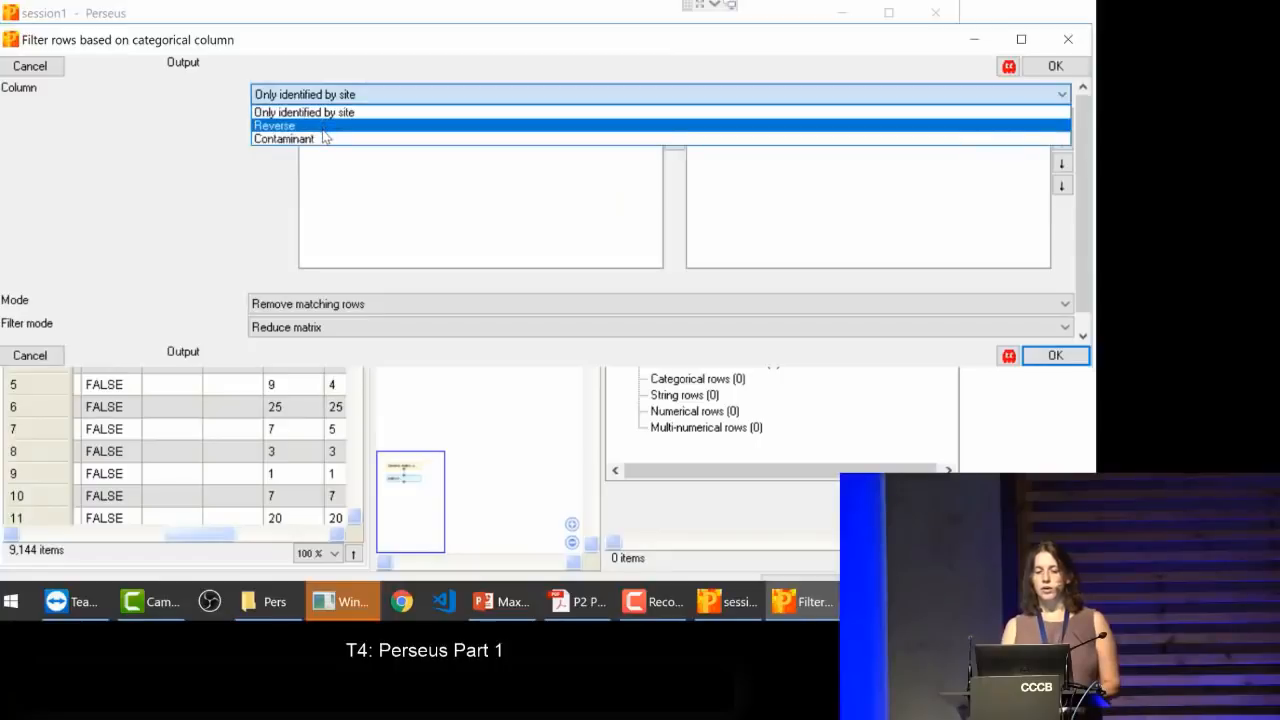
left_click(322, 127)
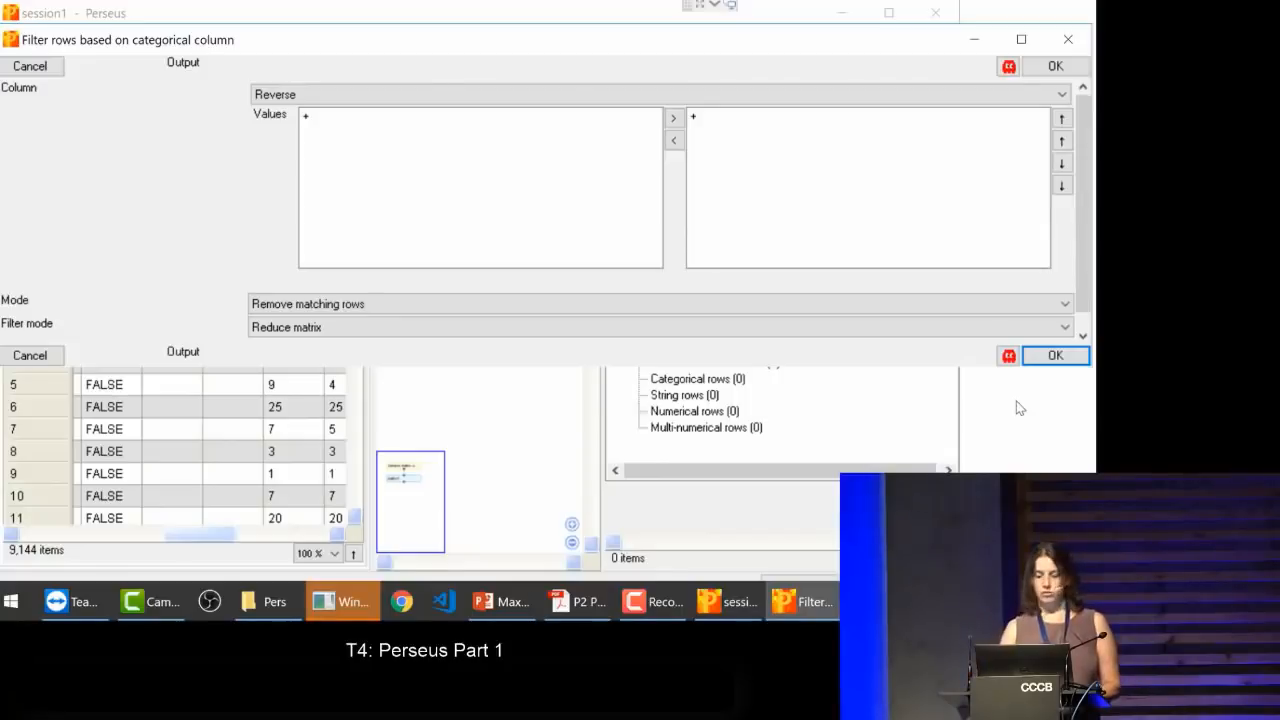
left_click(1052, 356)
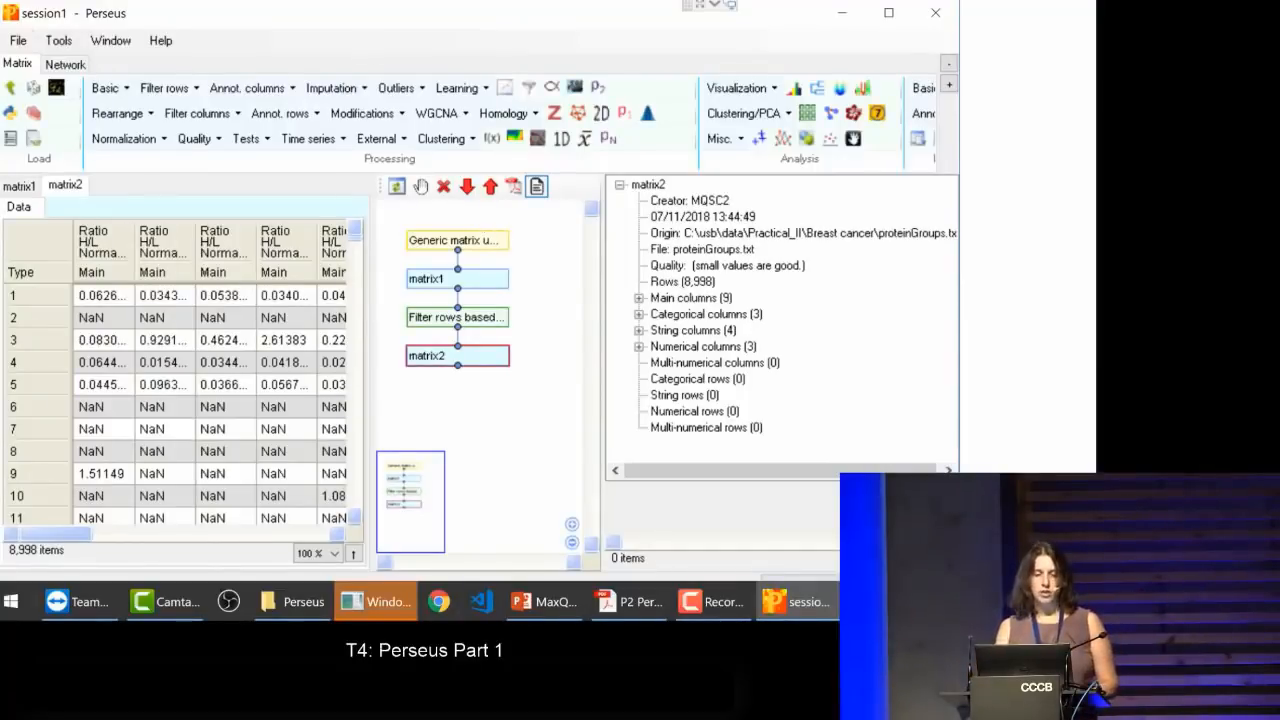
Step: Filter matrix2 by the categorical column Only identified by site, removing rows with the value TRUE and reducing the matrix
left_click(162, 90)
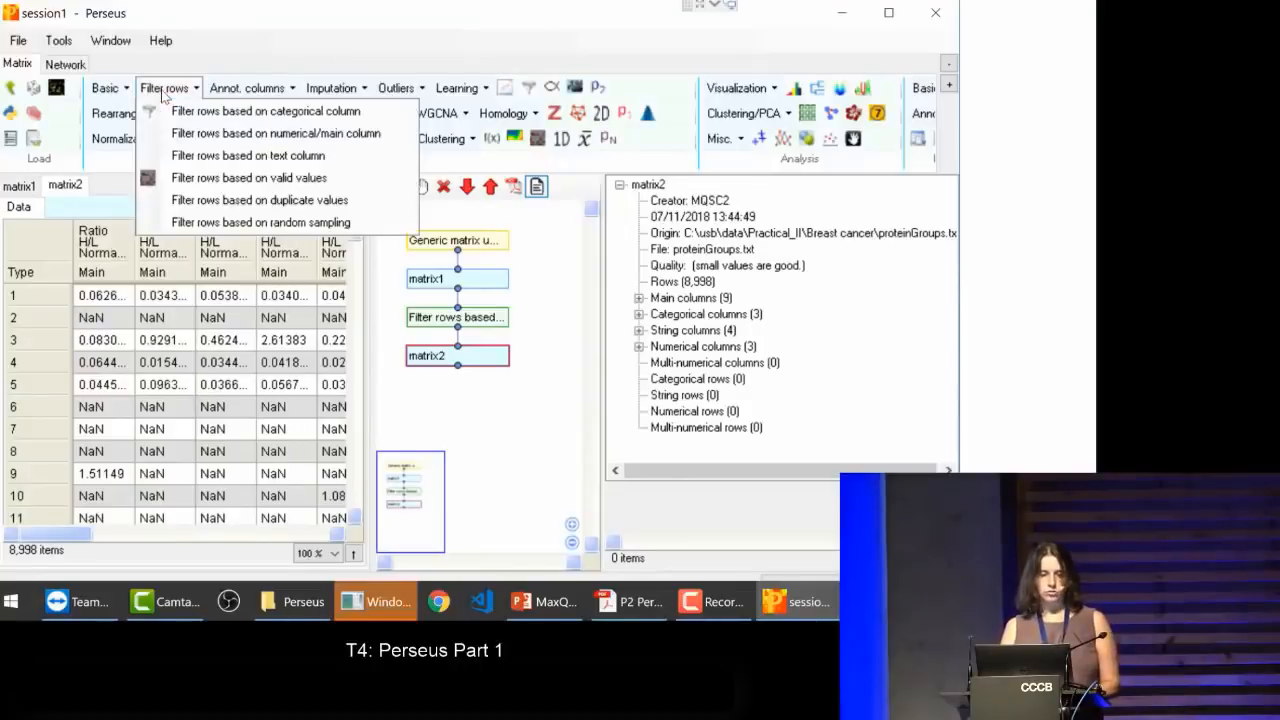
left_click(168, 117)
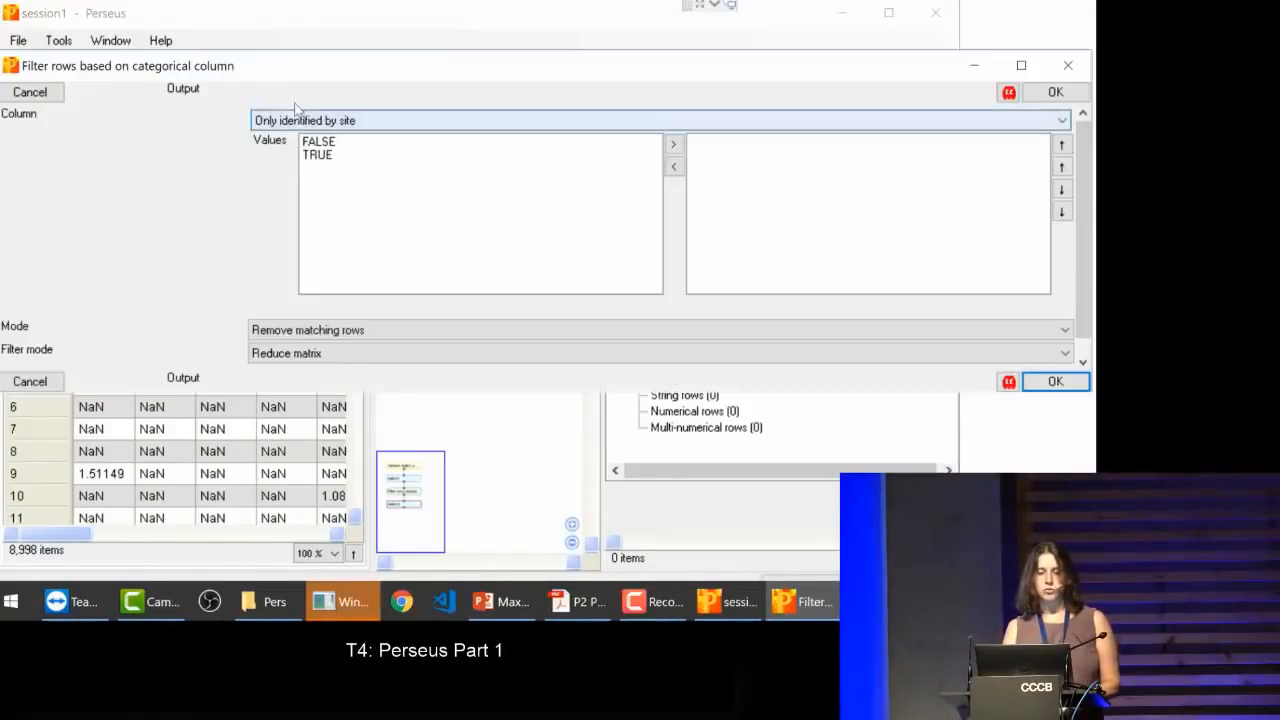
left_click(320, 155)
left_click(675, 145)
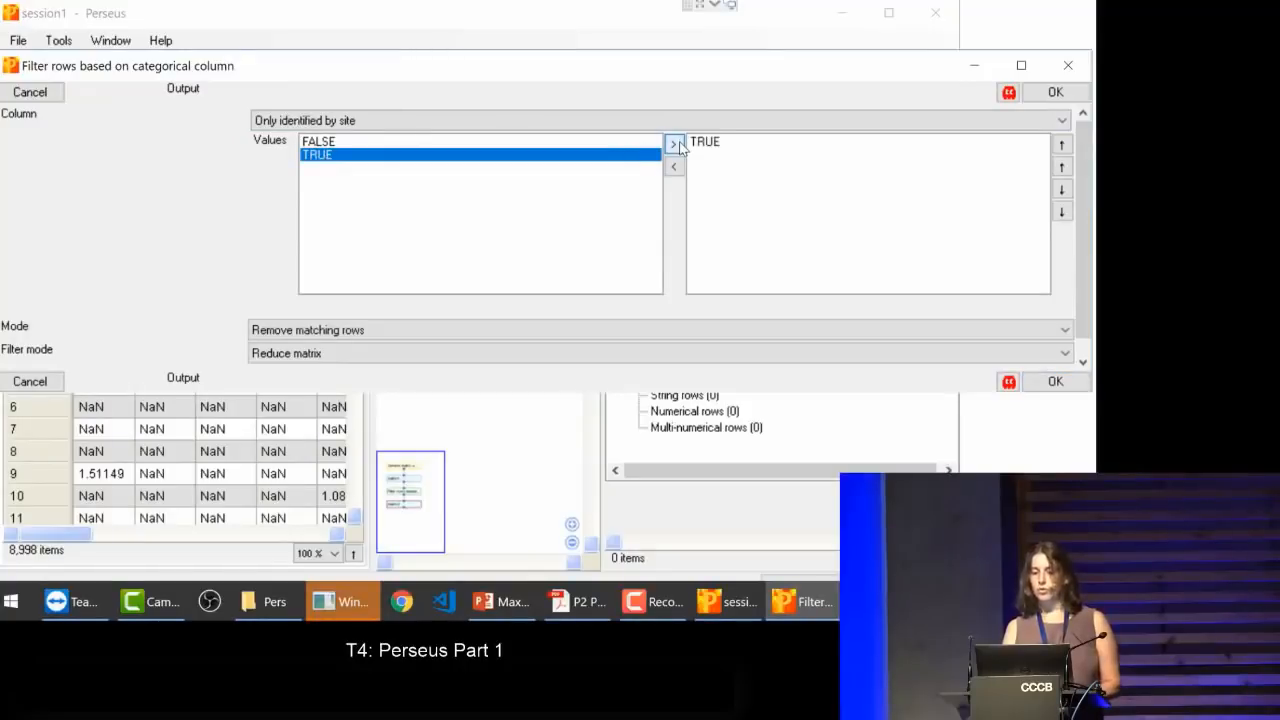
left_click(1040, 384)
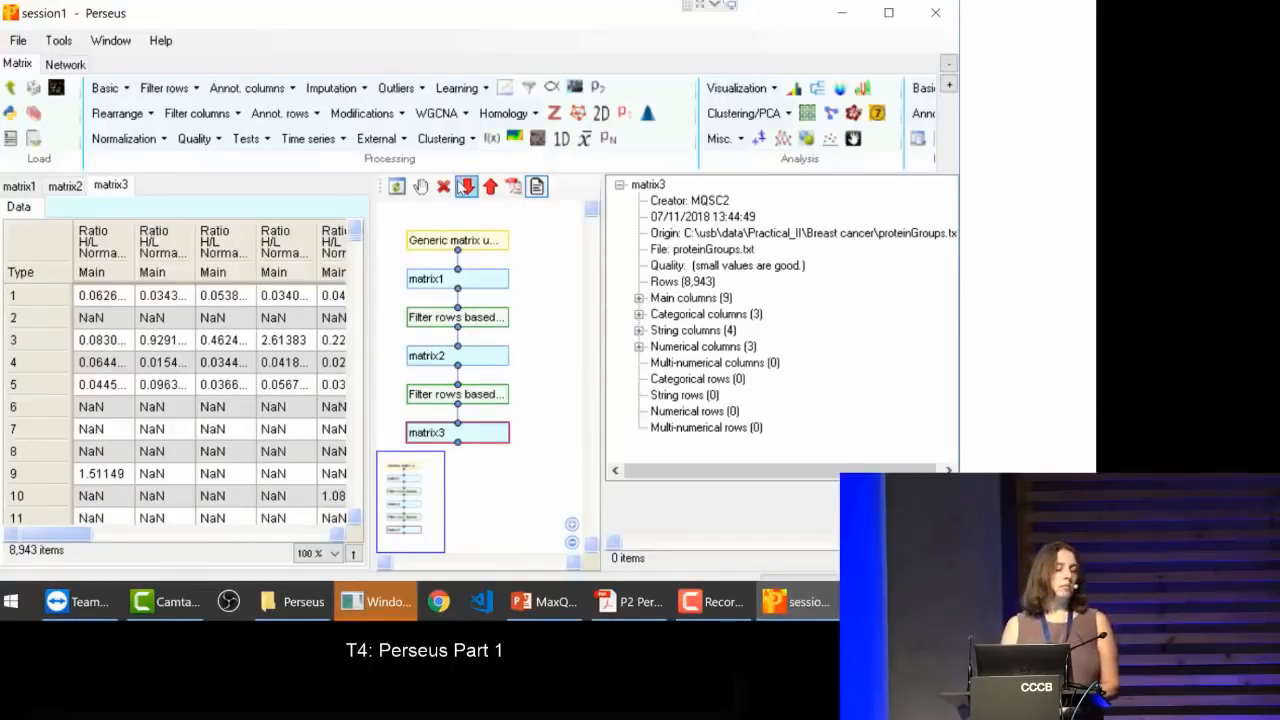
left_click(166, 90)
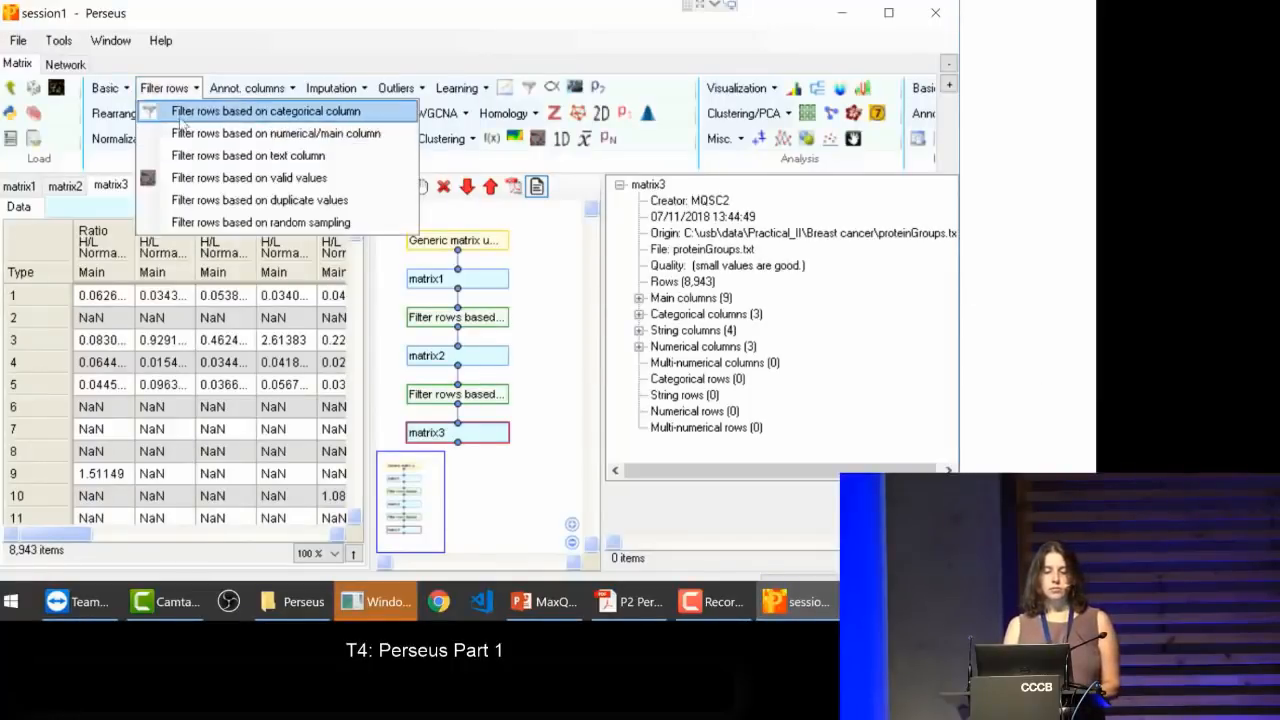
left_click(178, 112)
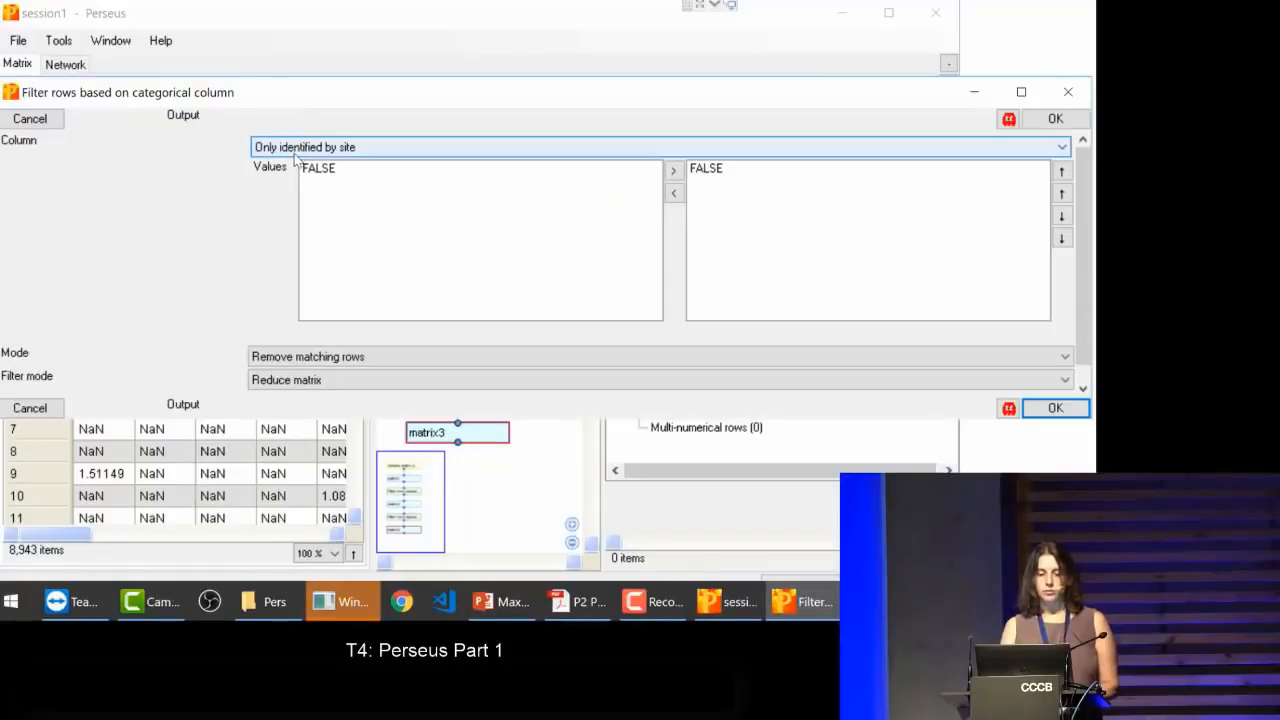
left_click(300, 152)
left_click(287, 194)
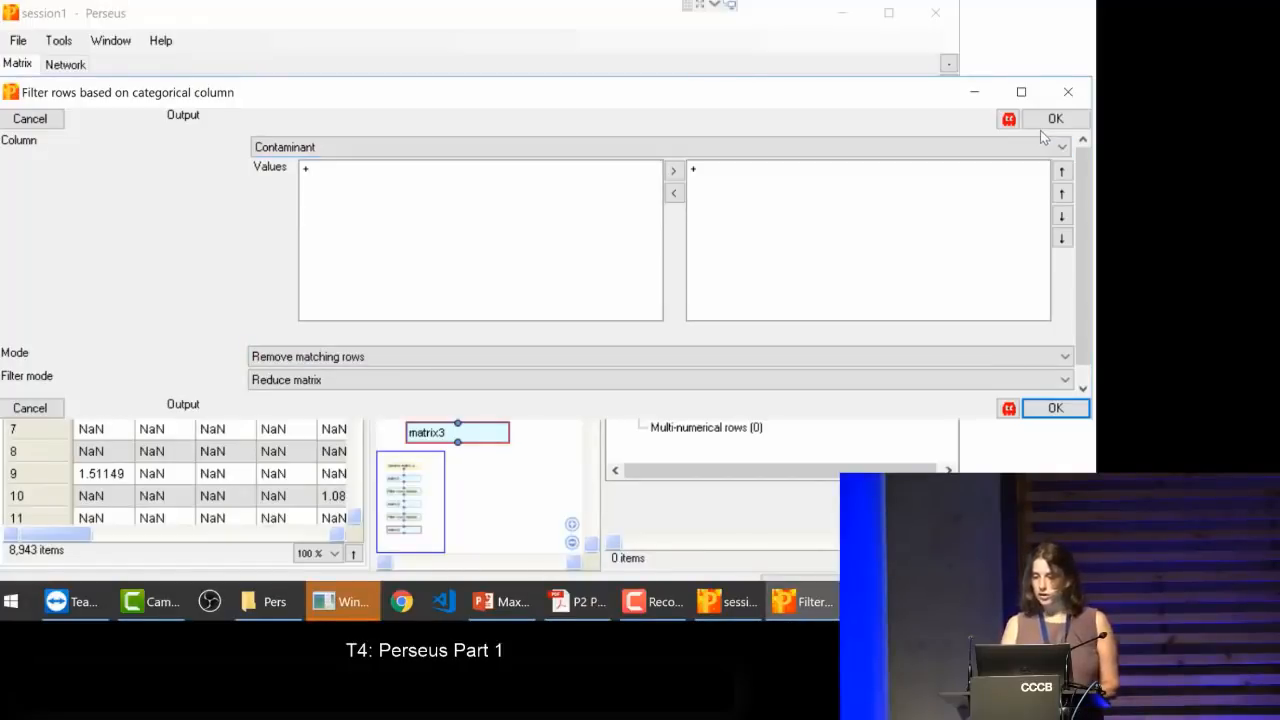
left_click(30, 408)
left_click(31, 408)
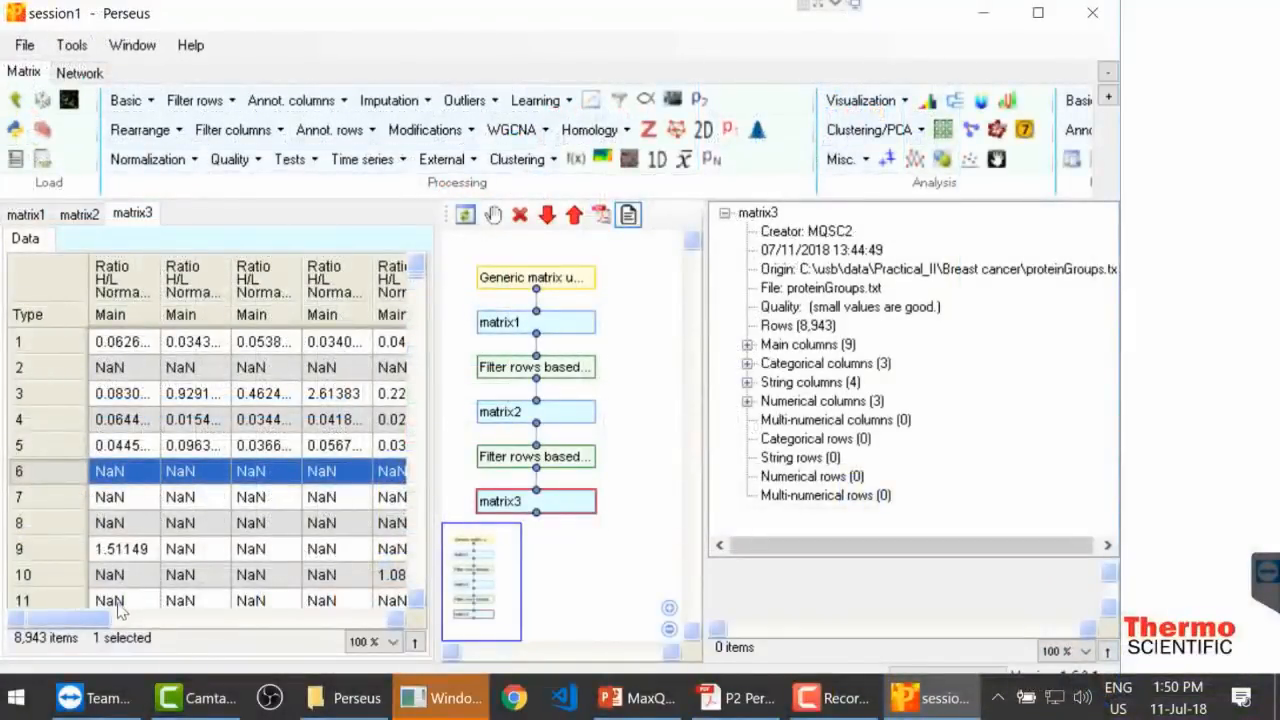
Step: Inspect matrix3's Contaminant column, add a manual row selection analysis to matrix3 and open it
left_click_drag(100, 620, 283, 665)
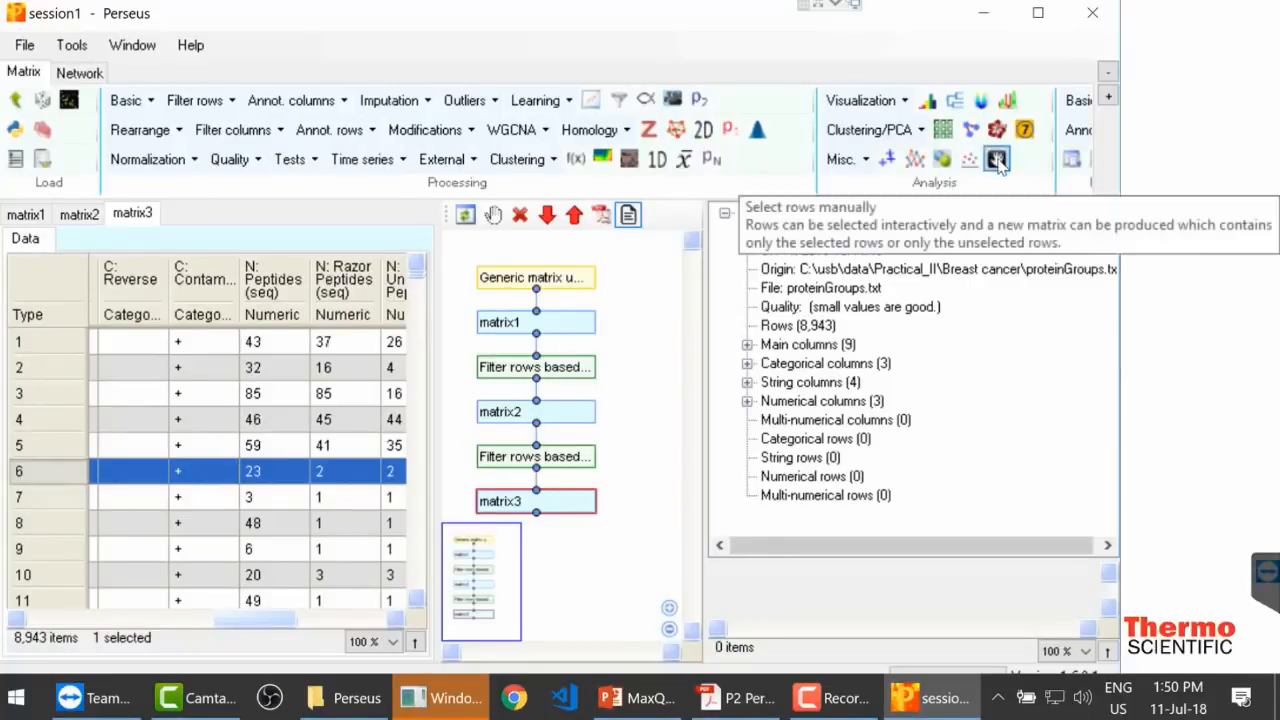
left_click(997, 160)
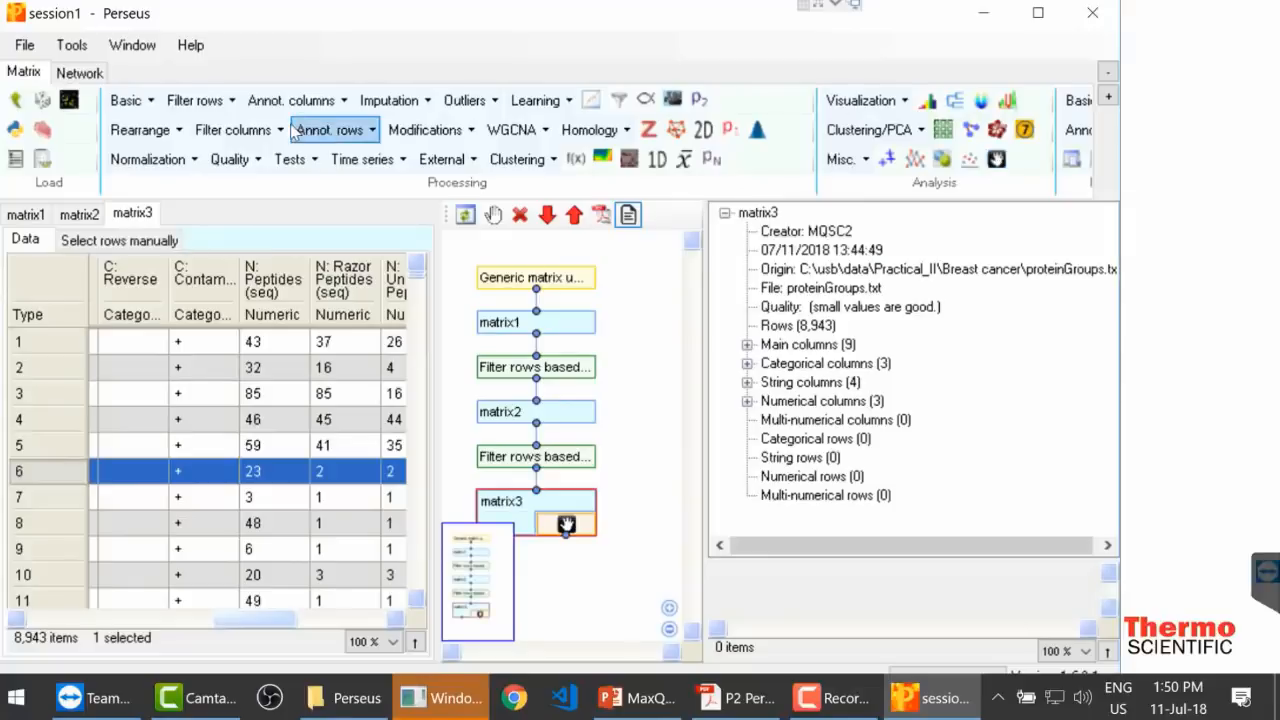
left_click(121, 242)
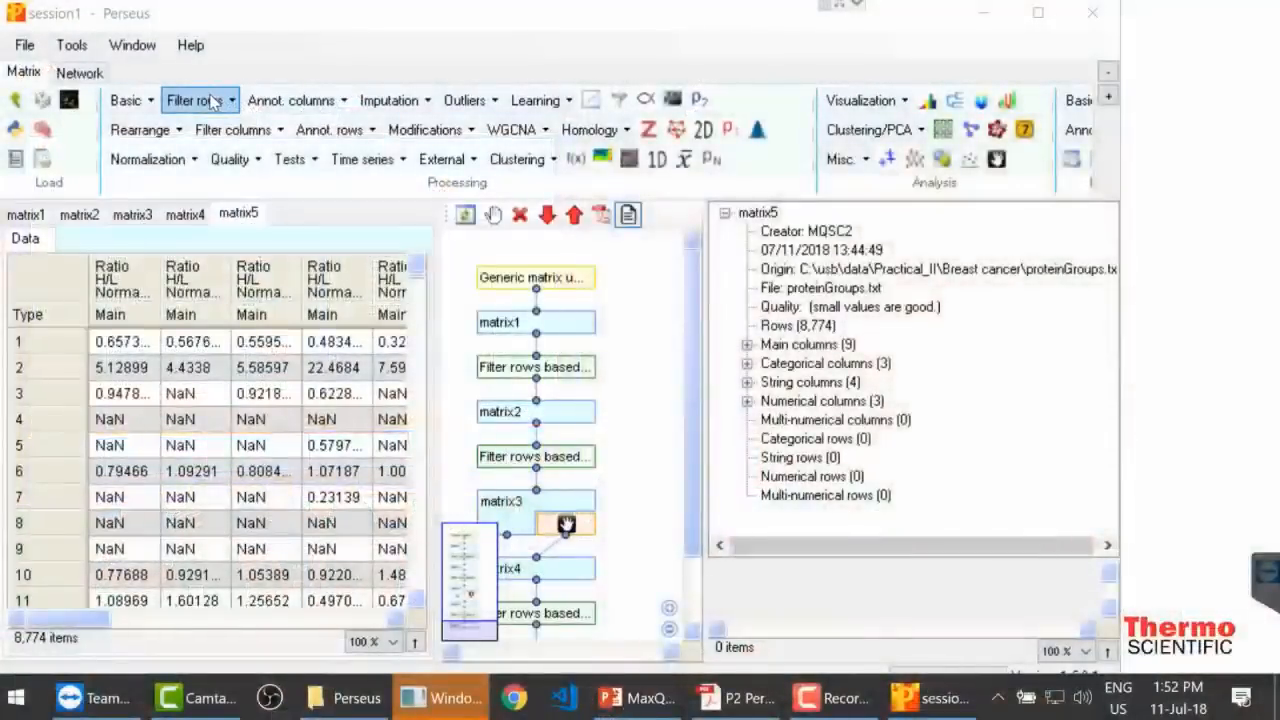
left_click(206, 102)
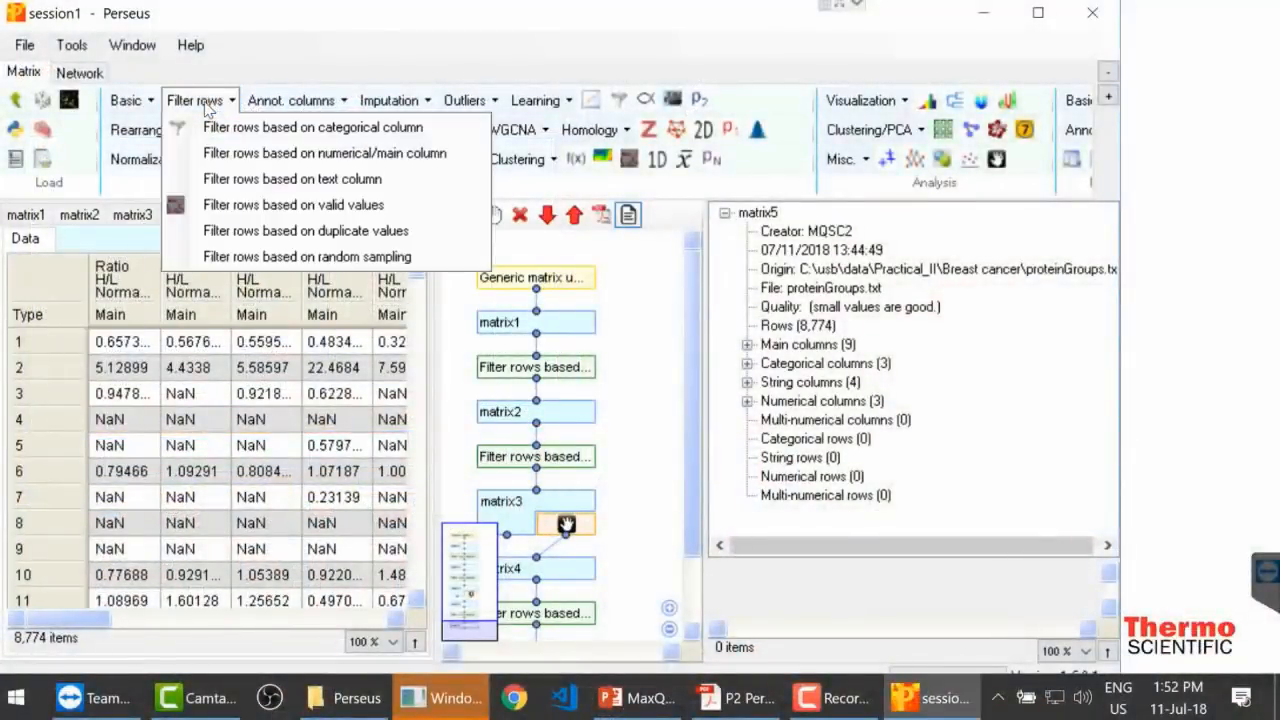
left_click(211, 155)
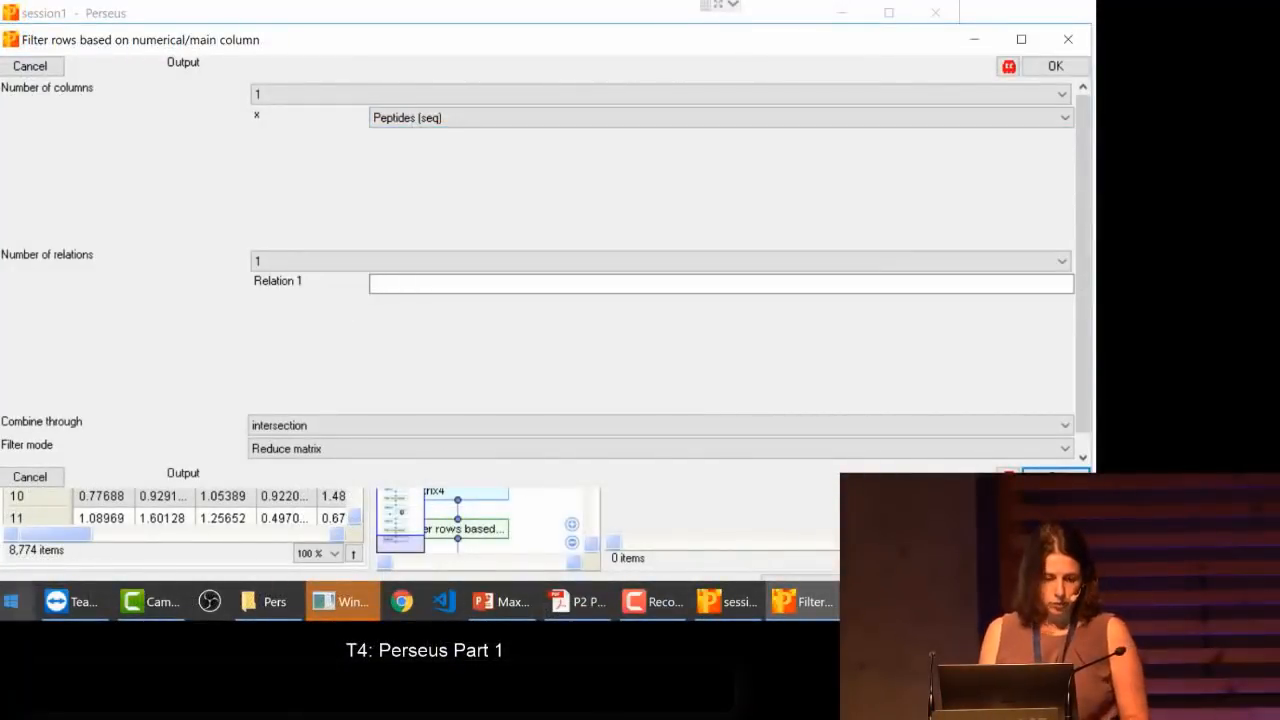
left_click(30, 477)
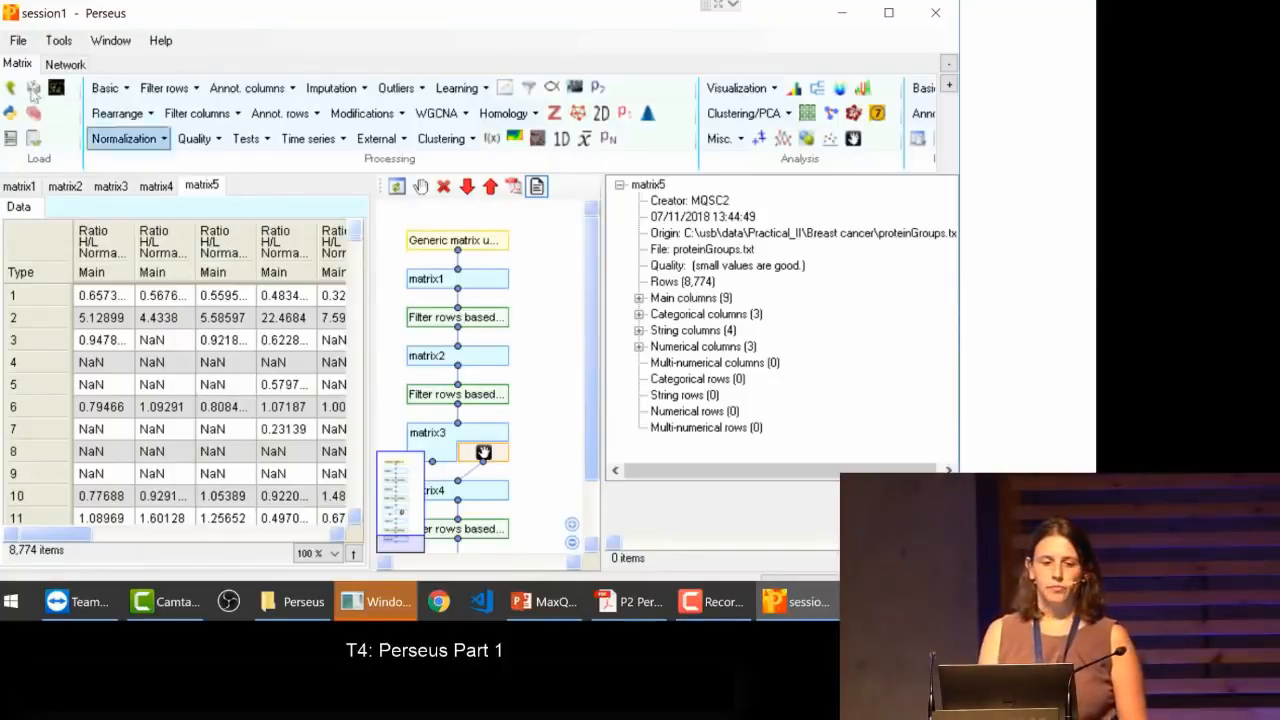
Step: Transform all nine Ratio H/L Normalized columns of matrix5 with the formula 1/x to invert the ratios
left_click(115, 89)
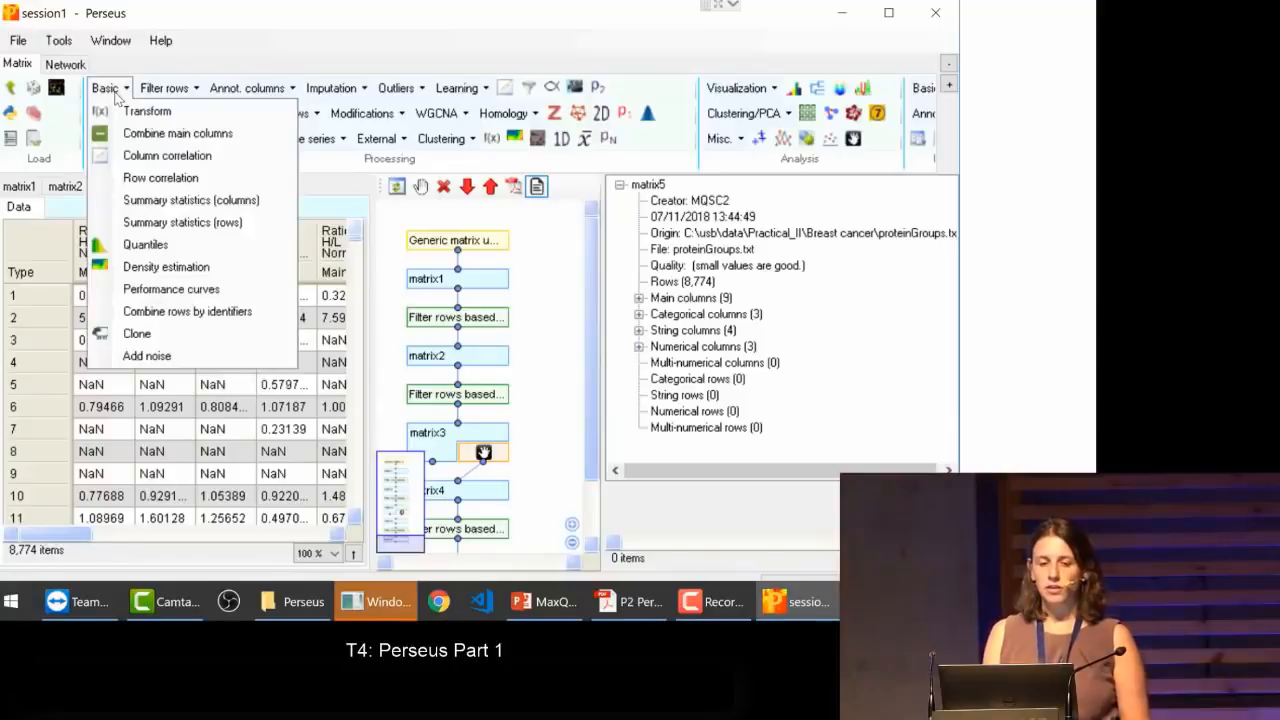
left_click(124, 115)
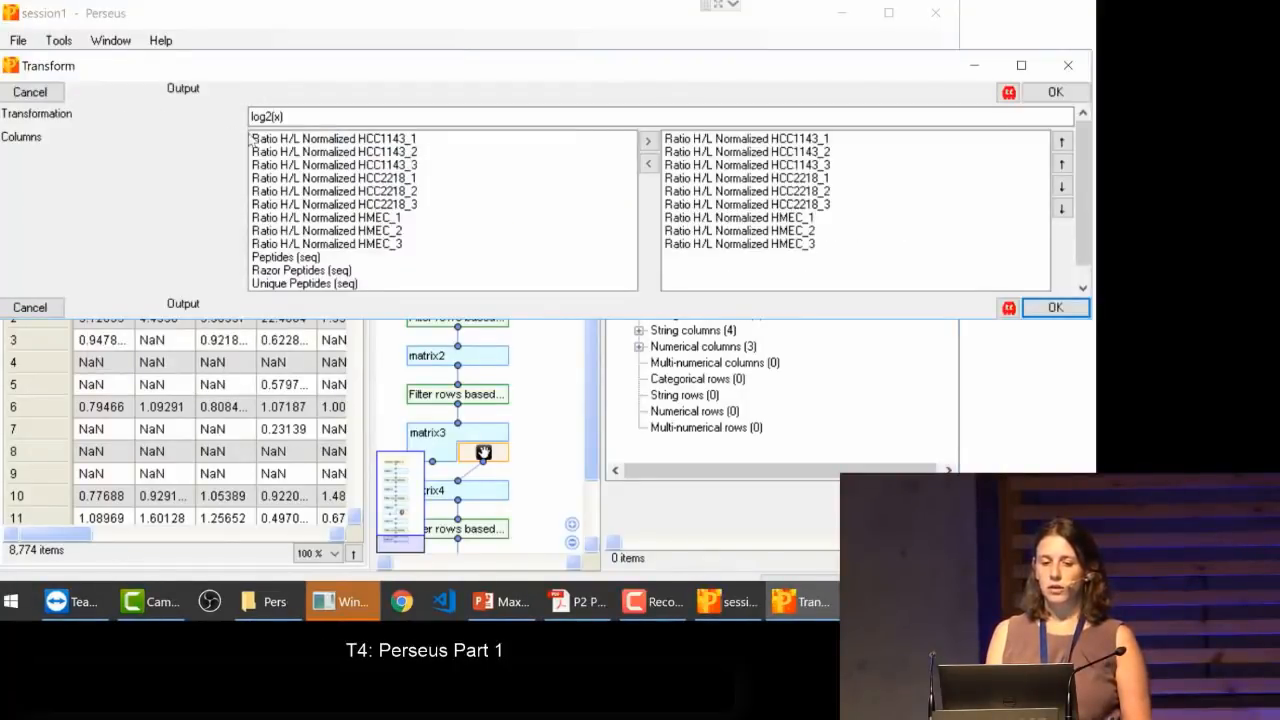
left_click_drag(295, 117, 211, 117)
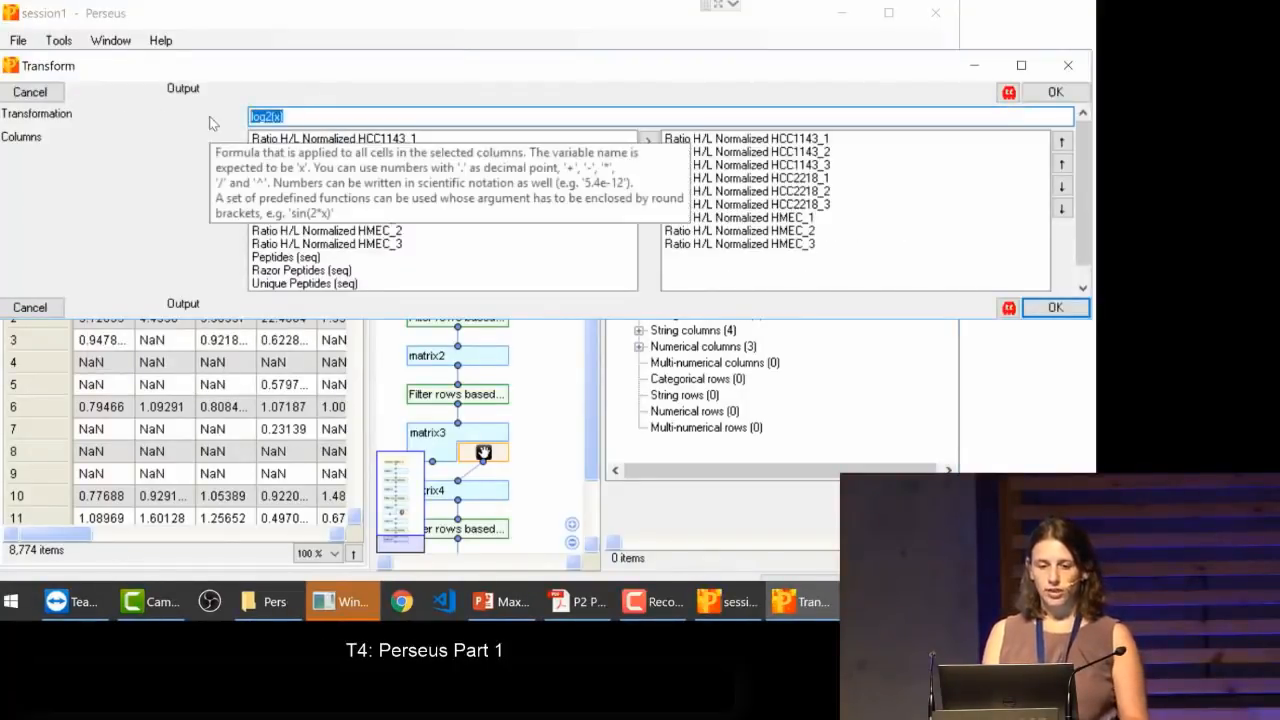
type("1/")
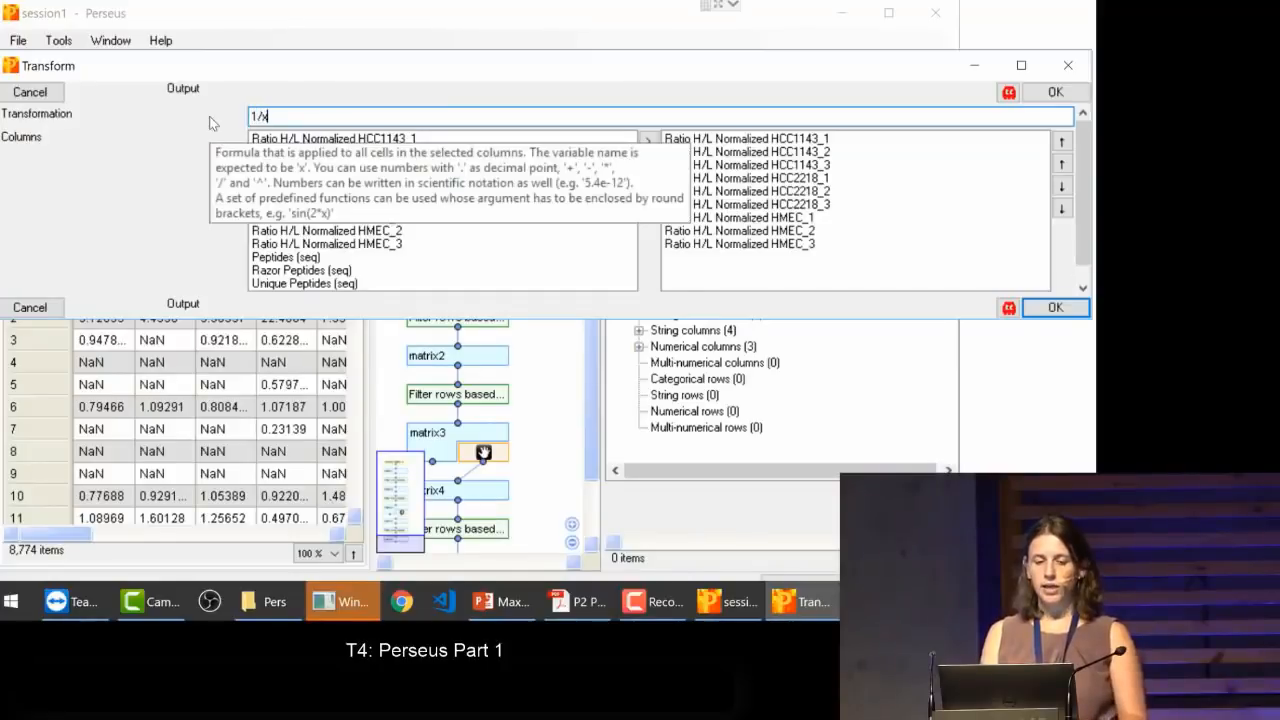
type("x")
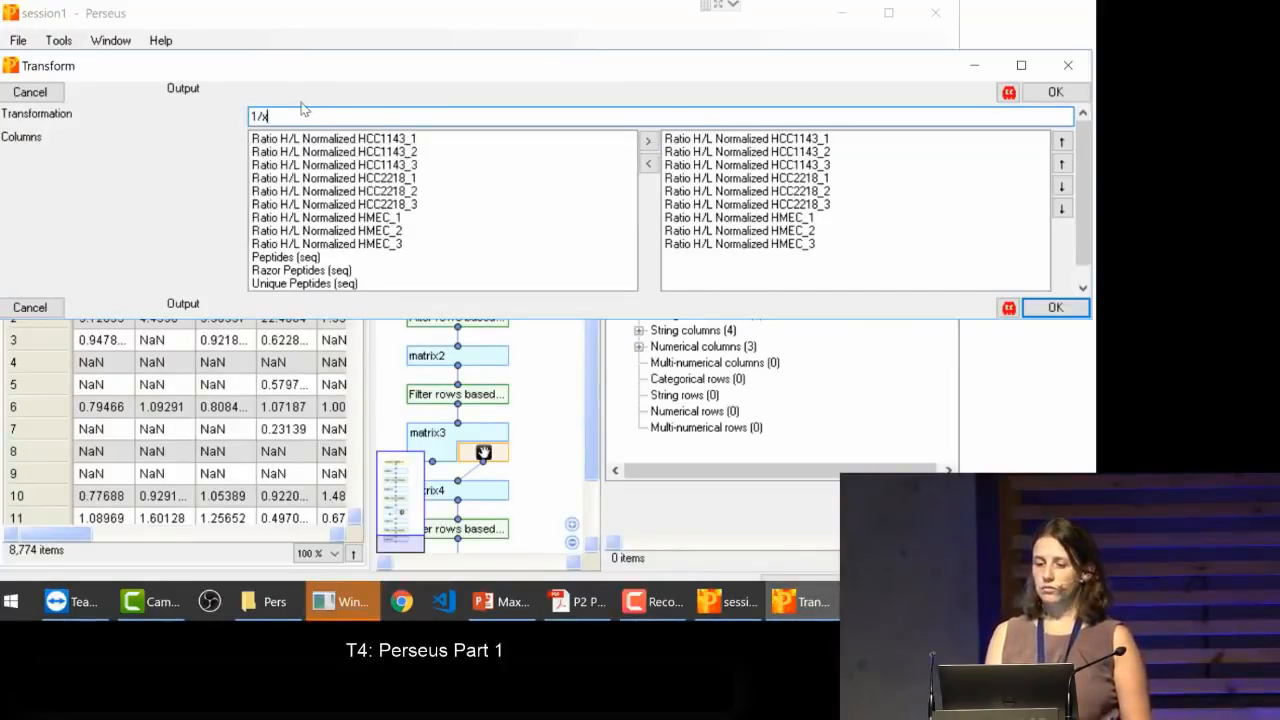
left_click(1055, 308)
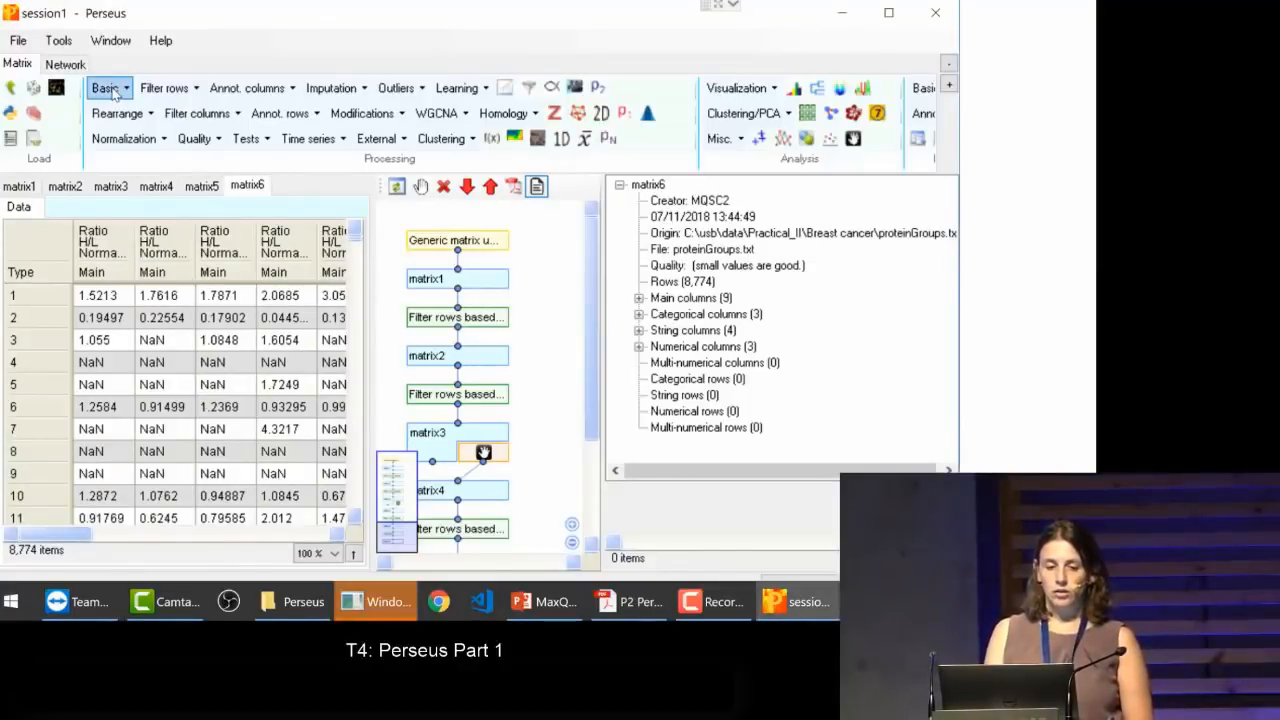
Step: Transform the nine inverted Ratio H/L Normalized columns of matrix6 with log2(x)
left_click(113, 90)
left_click(115, 108)
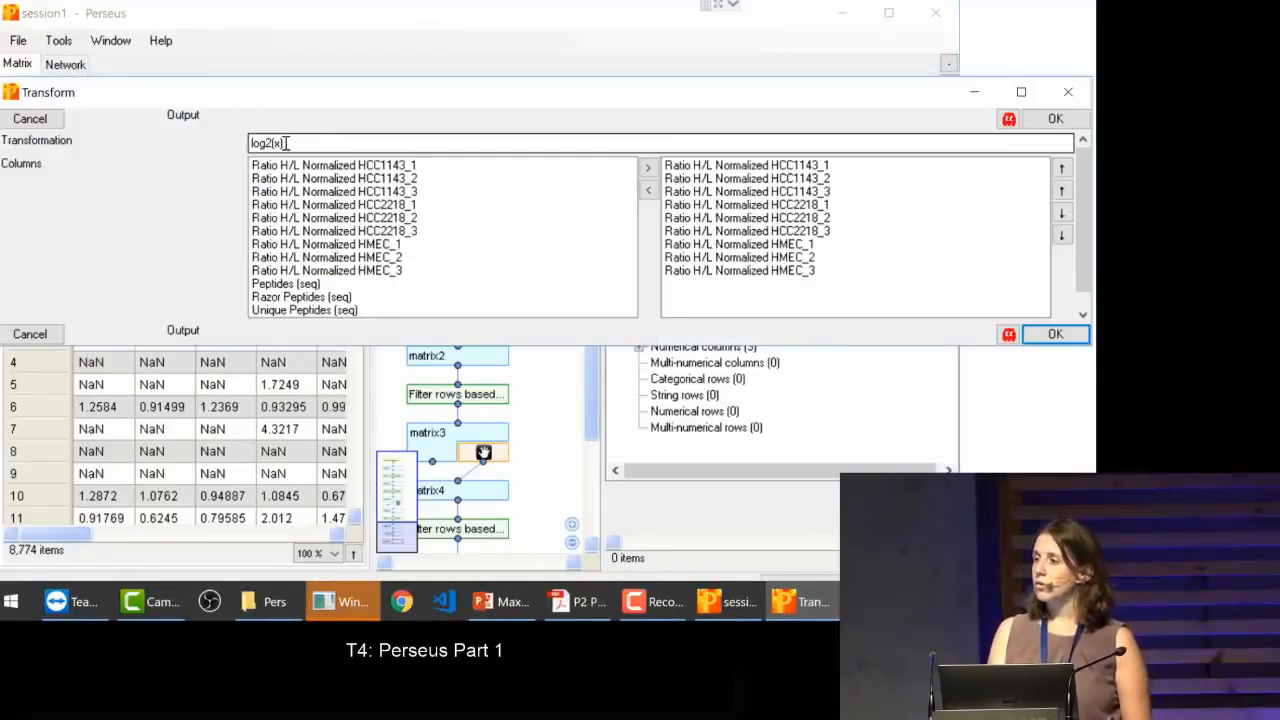
left_click(1051, 336)
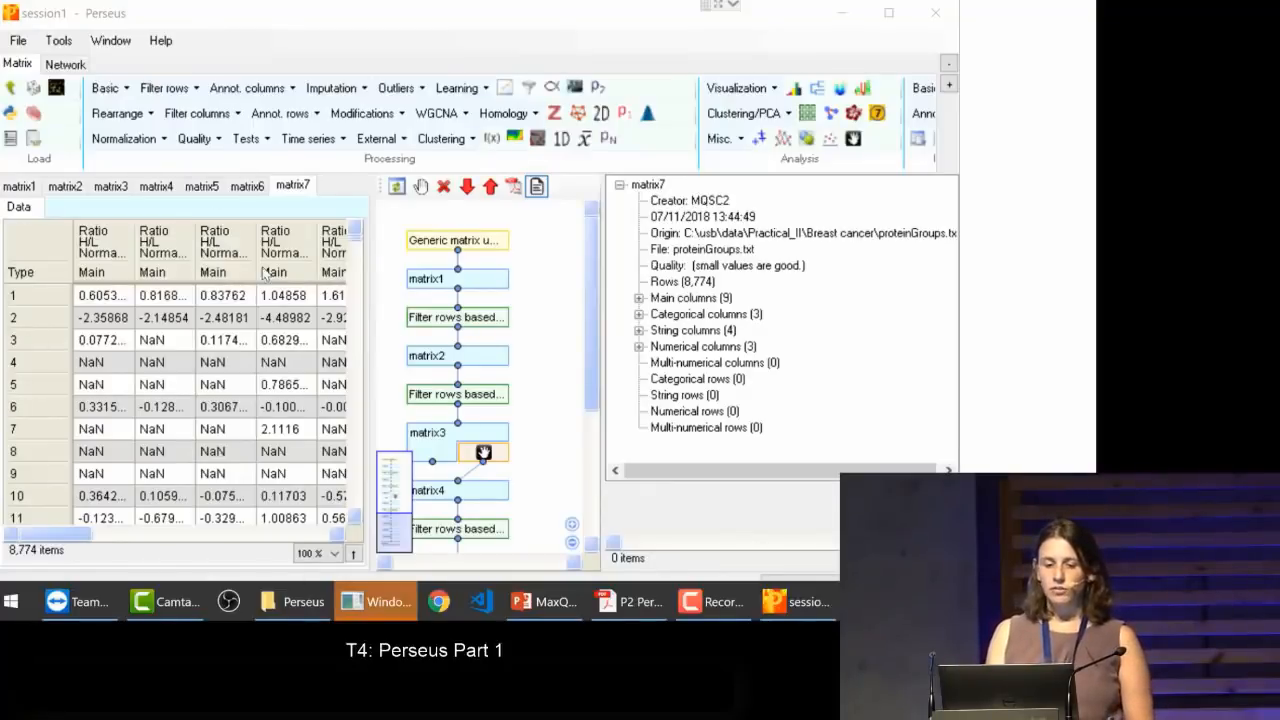
Step: Look through the data tables of matrix1 to matrix6 to compare the results of the successive processing steps
left_click(20, 187)
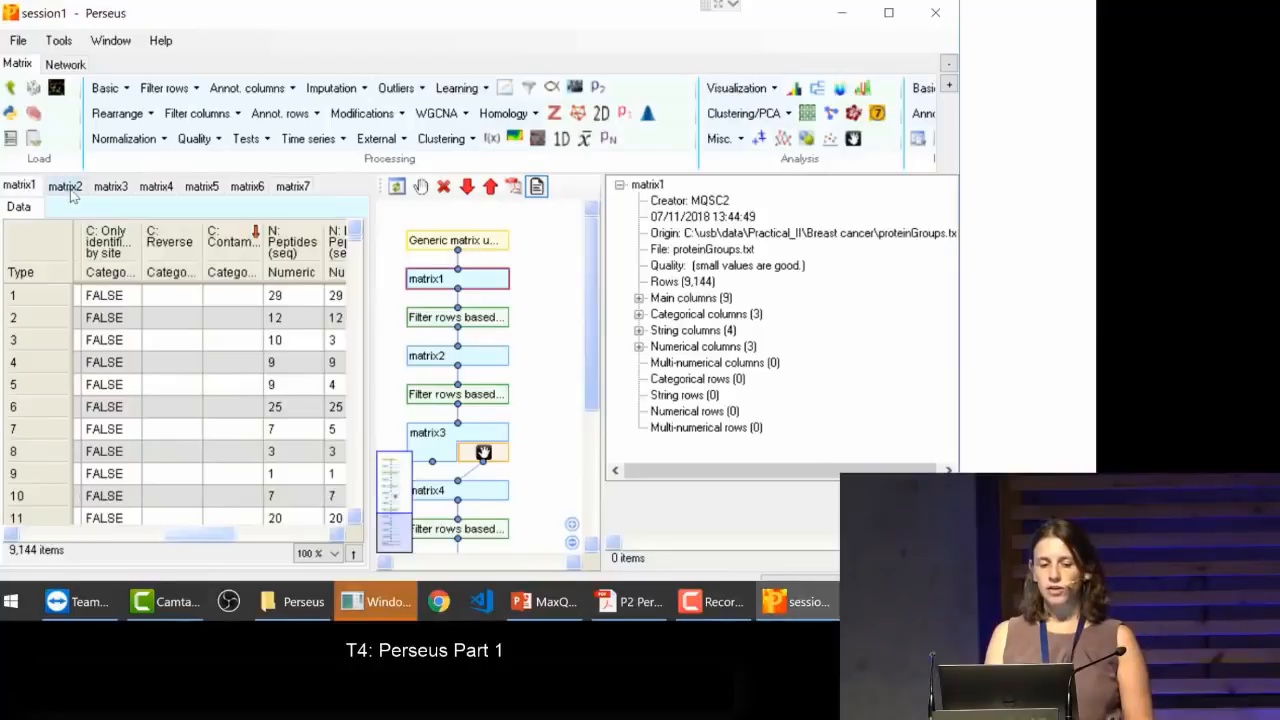
left_click(70, 187)
left_click(113, 187)
left_click(163, 187)
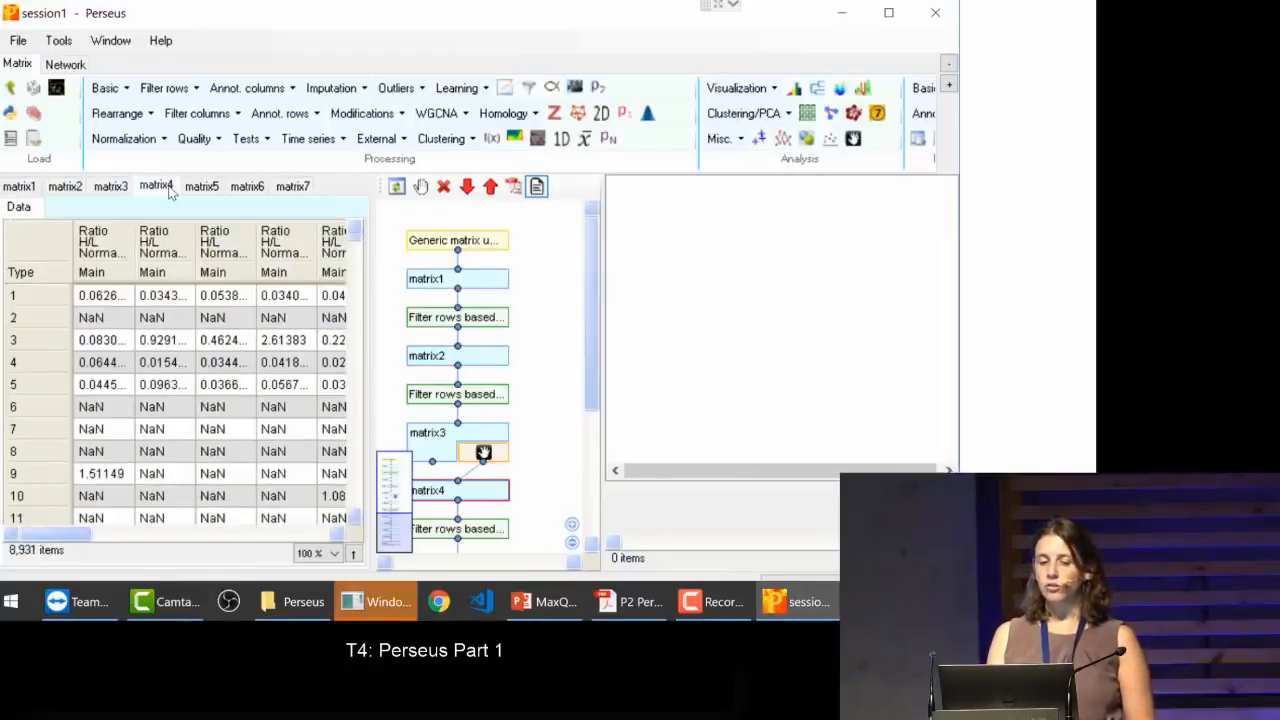
left_click(194, 190)
left_click(248, 195)
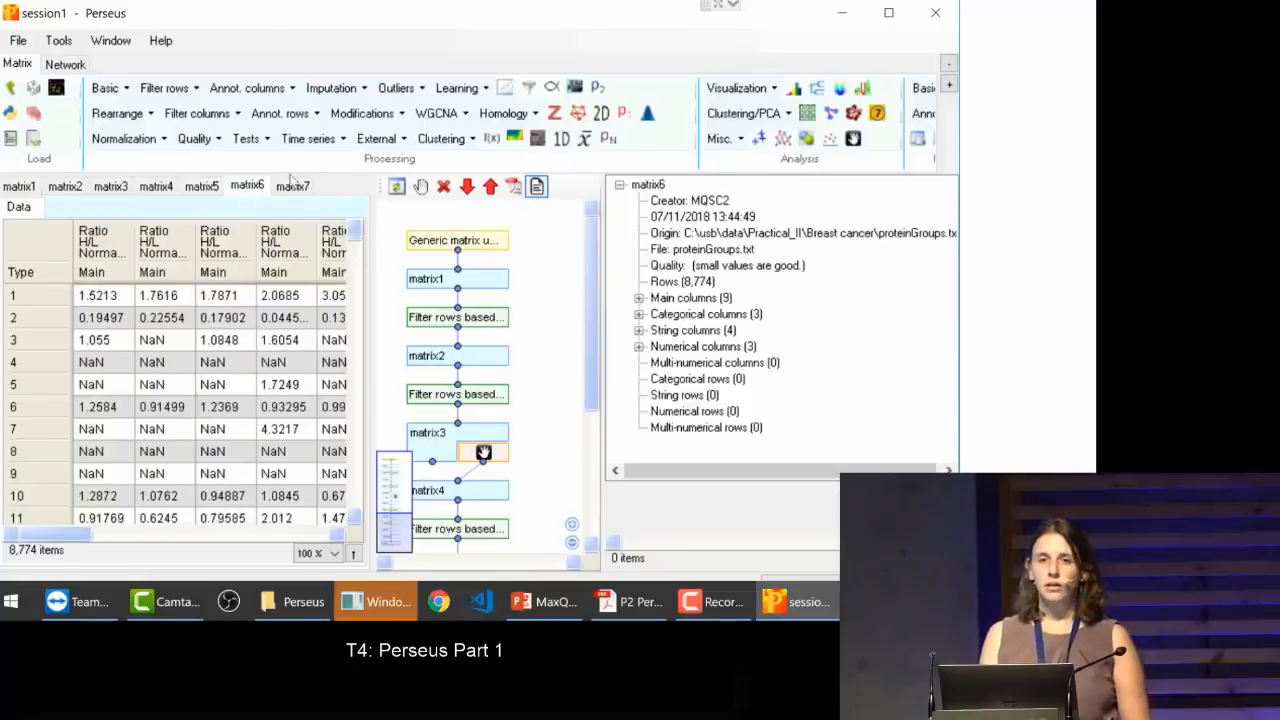
left_click(30, 188)
left_click(52, 192)
left_click(117, 191)
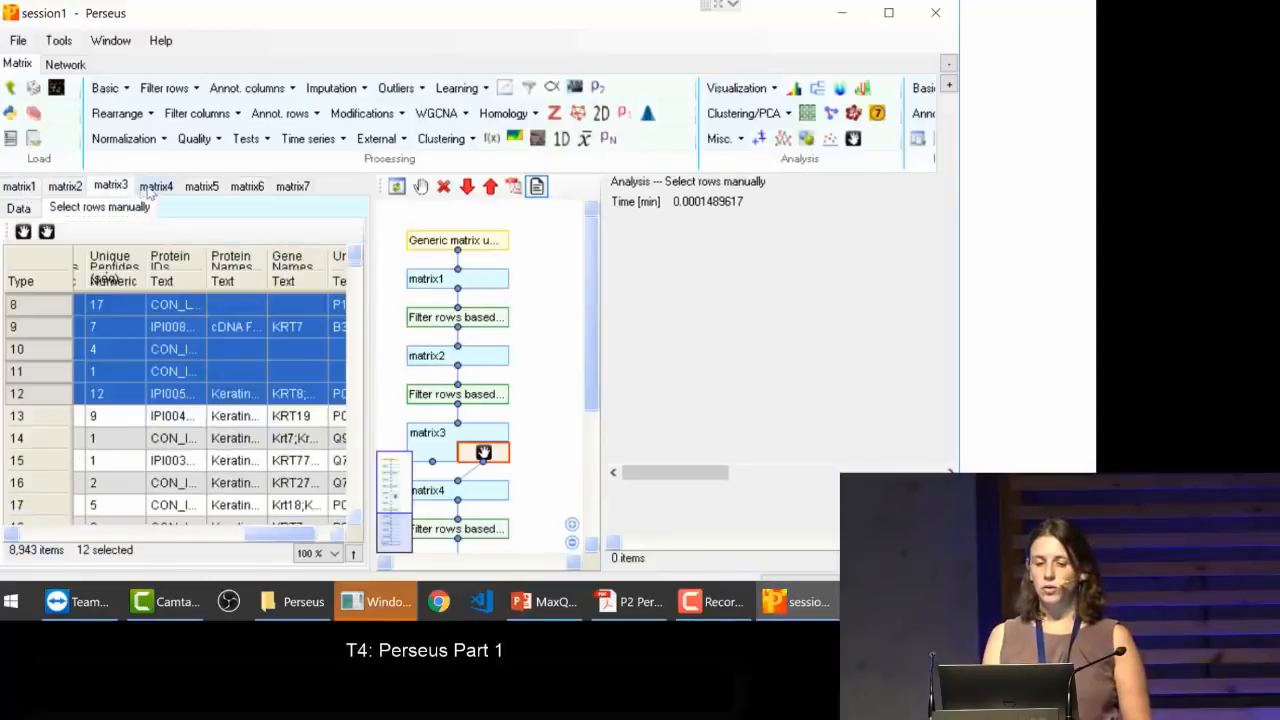
left_click(150, 193)
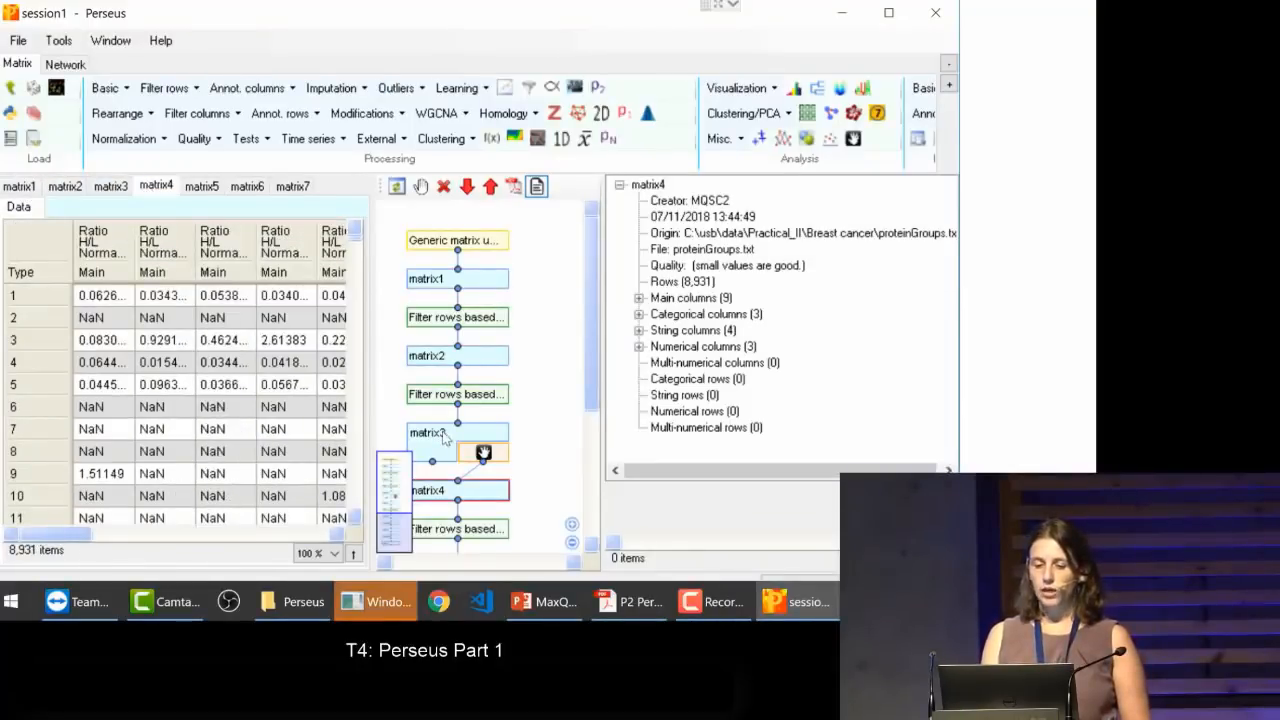
Step: Examine matrix2 and matrix4 in the workflow and review the settings of the Reverse and Only identified by site filters
left_click_drag(592, 354, 589, 309)
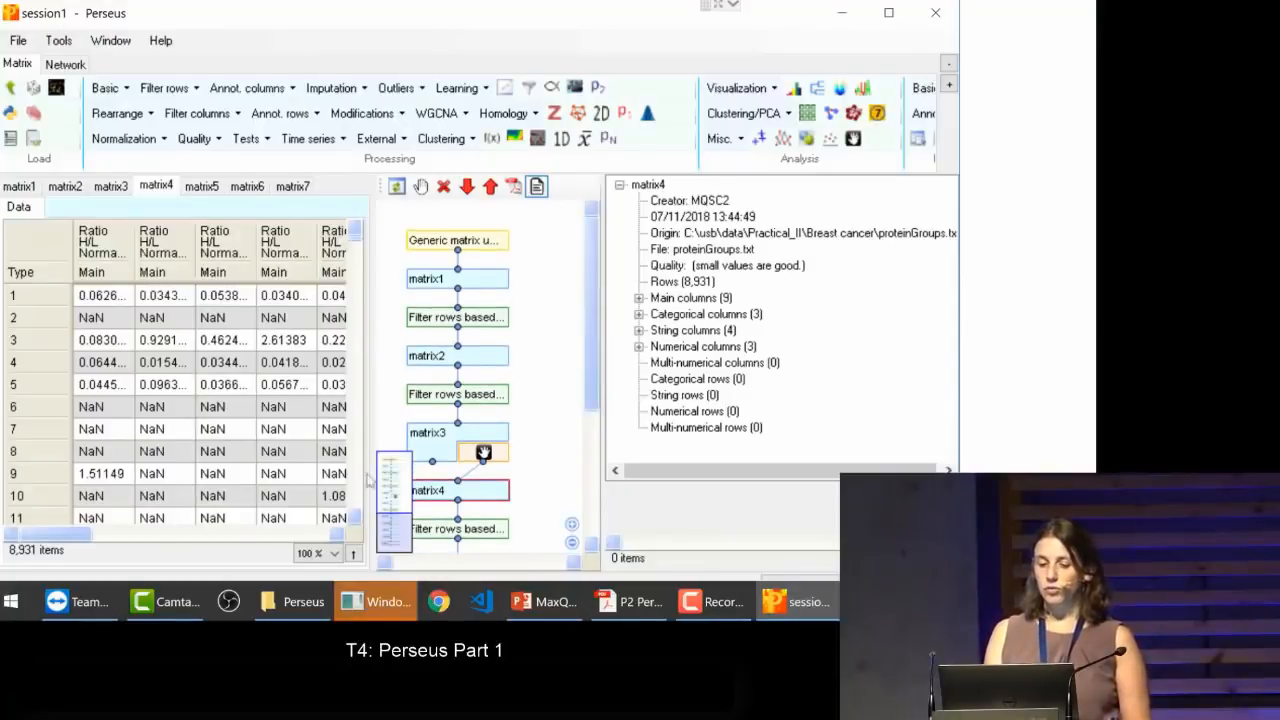
left_click(480, 356)
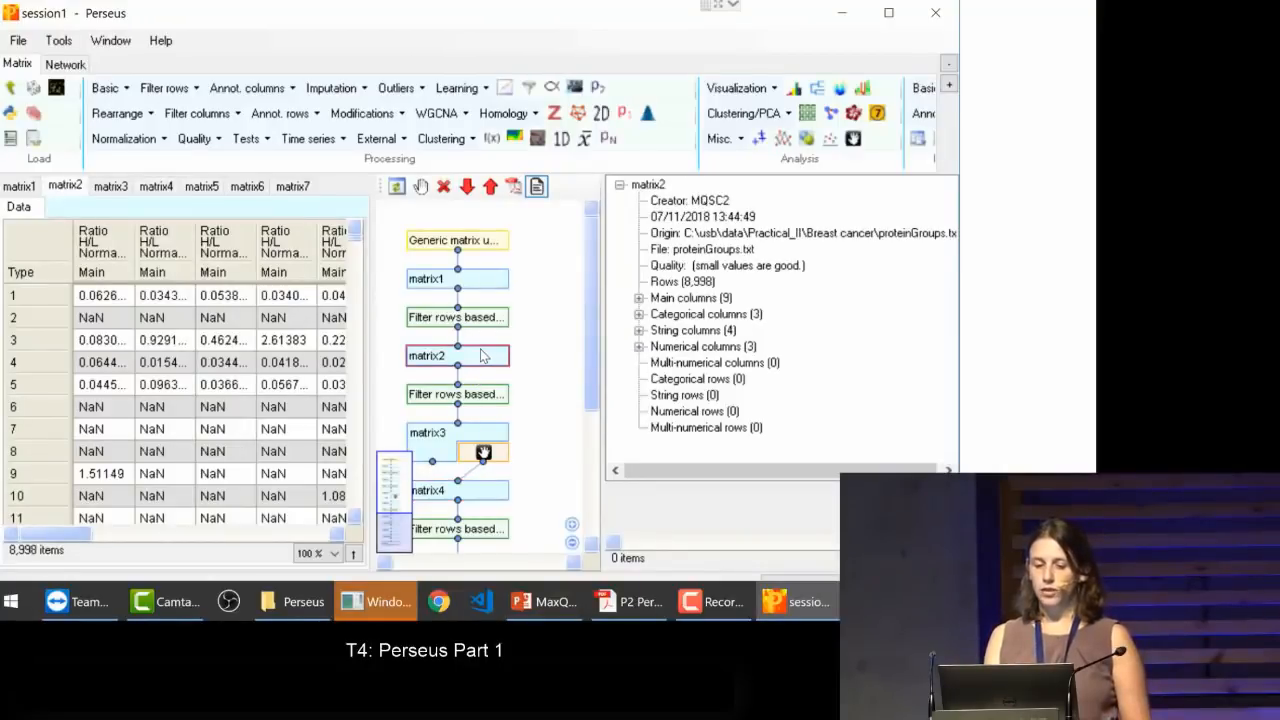
left_click(441, 494)
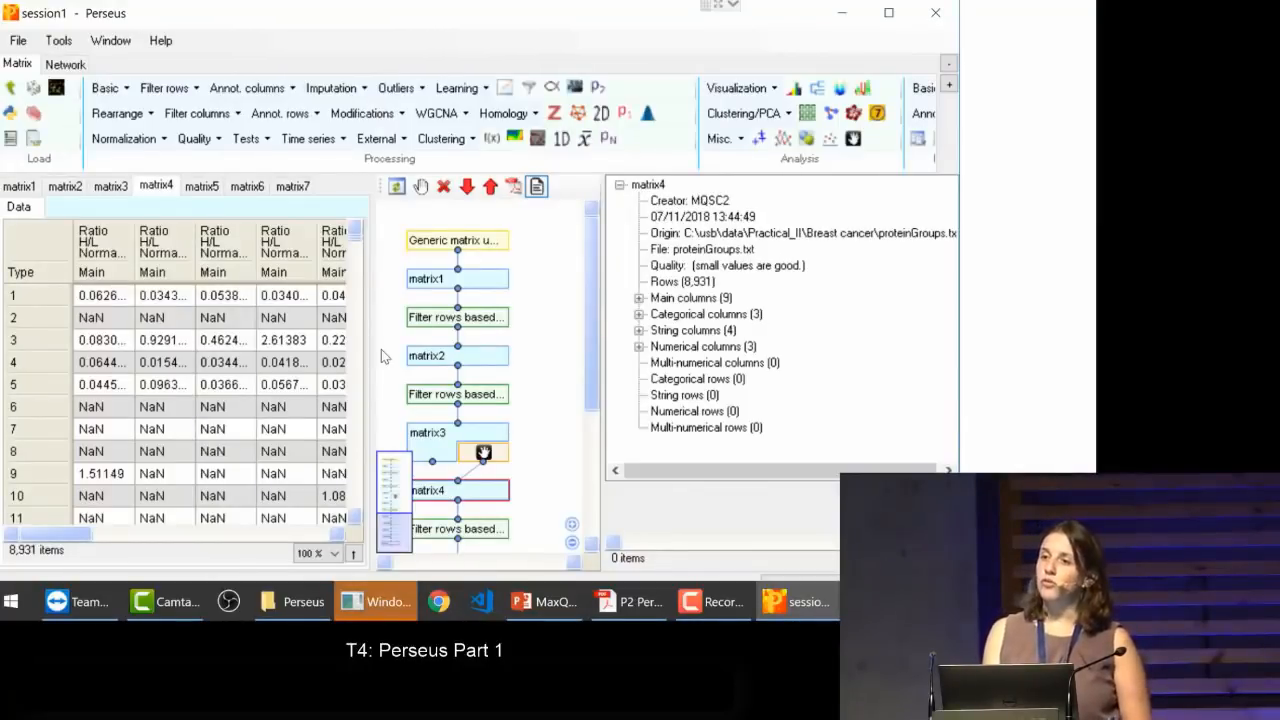
left_click(478, 322)
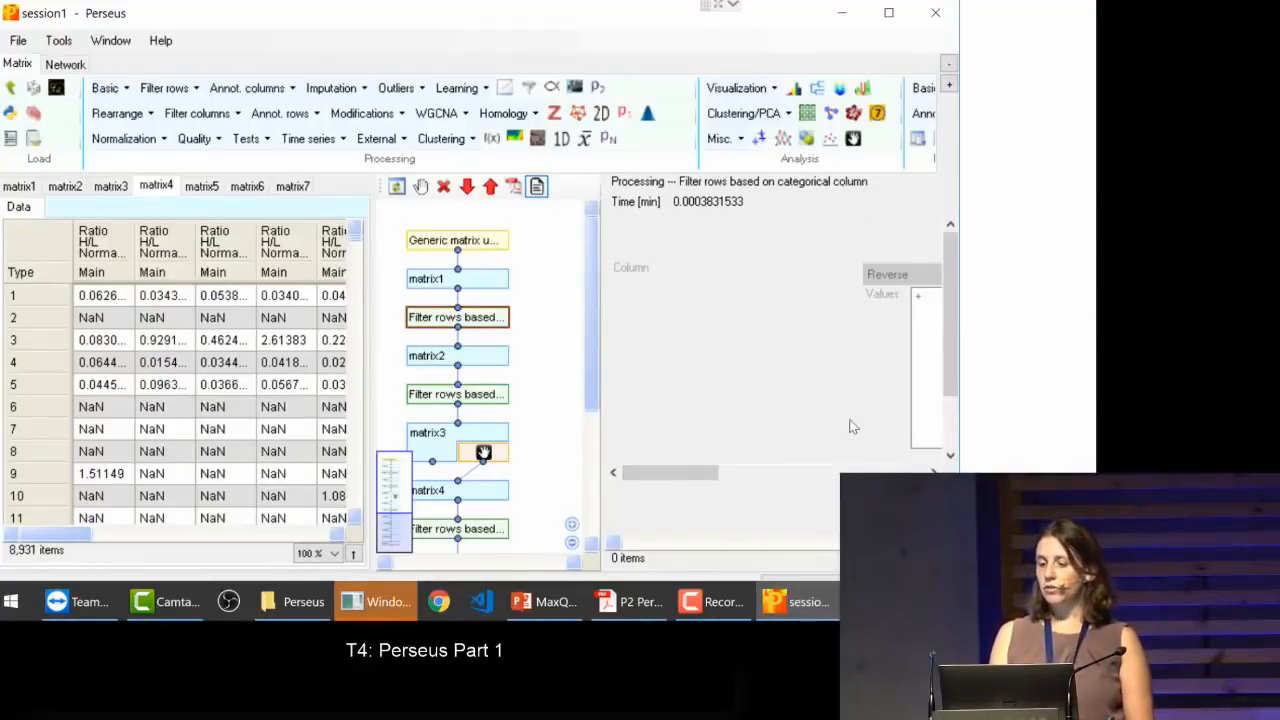
mouse_move(700, 478)
left_mouse_down()
mouse_move(897, 478)
mouse_move(677, 486)
left_mouse_up()
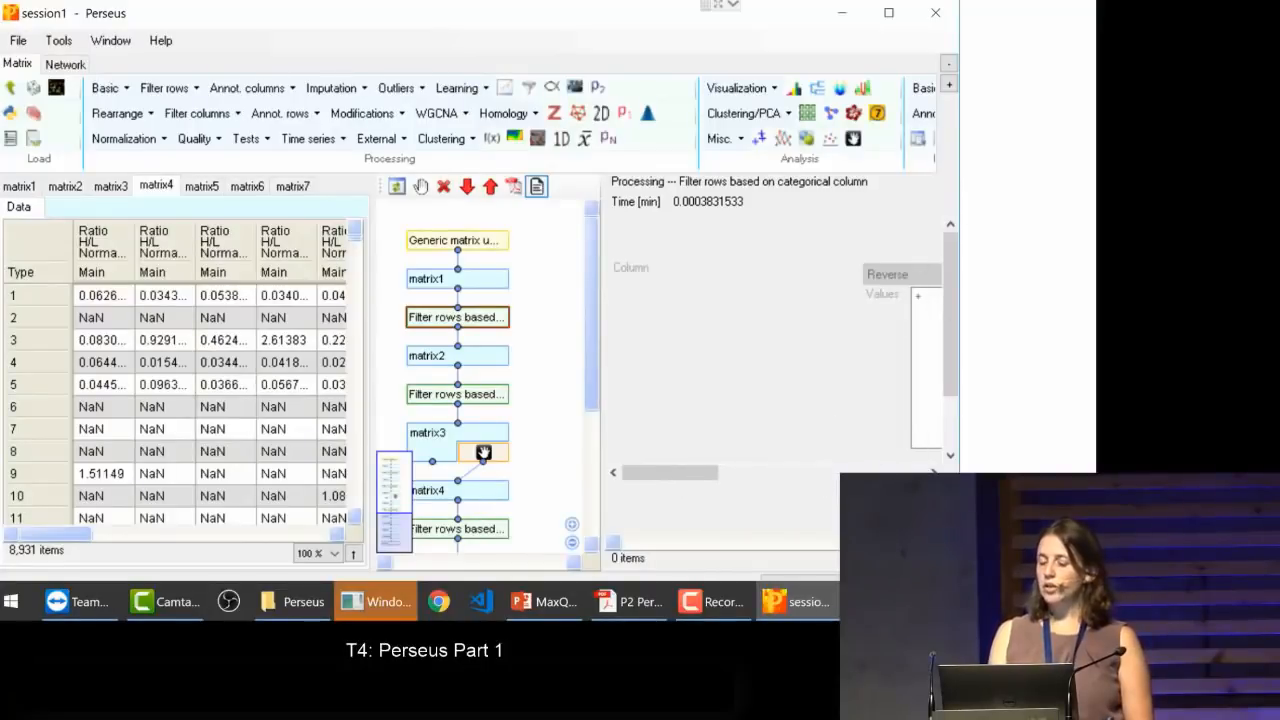
left_click(447, 396)
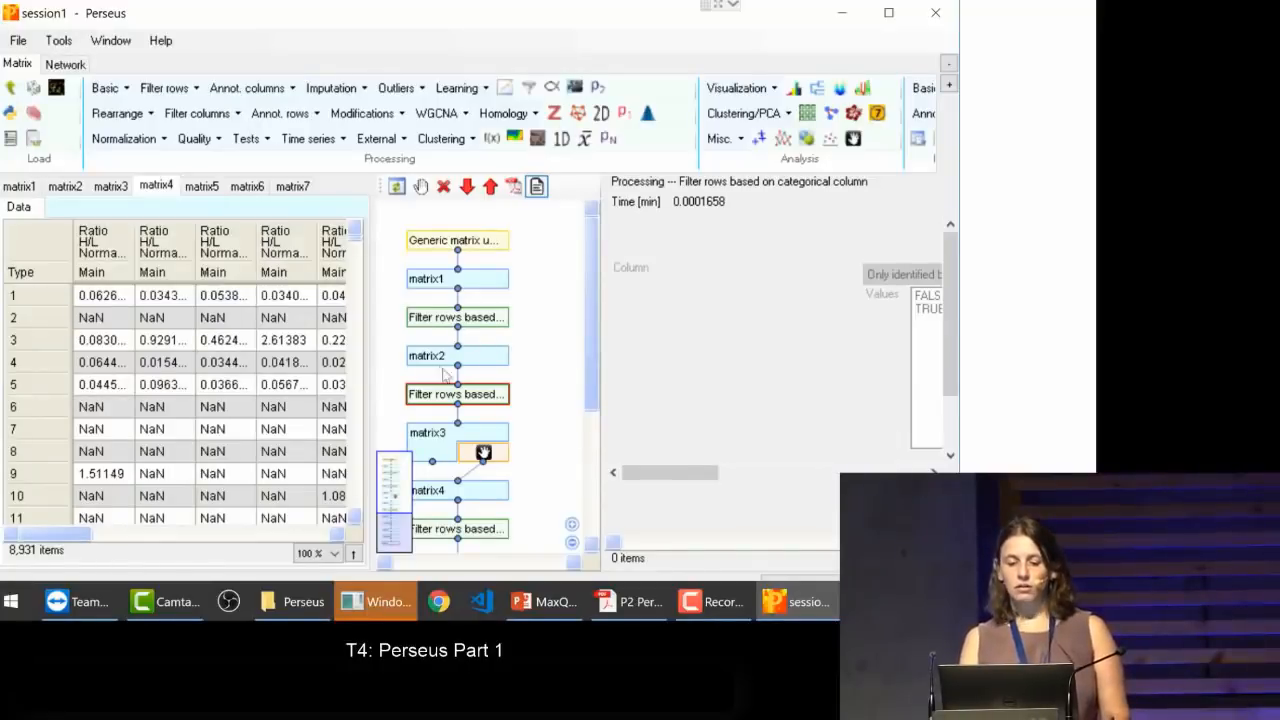
Step: Compare the row counts of matrix1, matrix2 and matrix3 in their matrix information
left_click(494, 358)
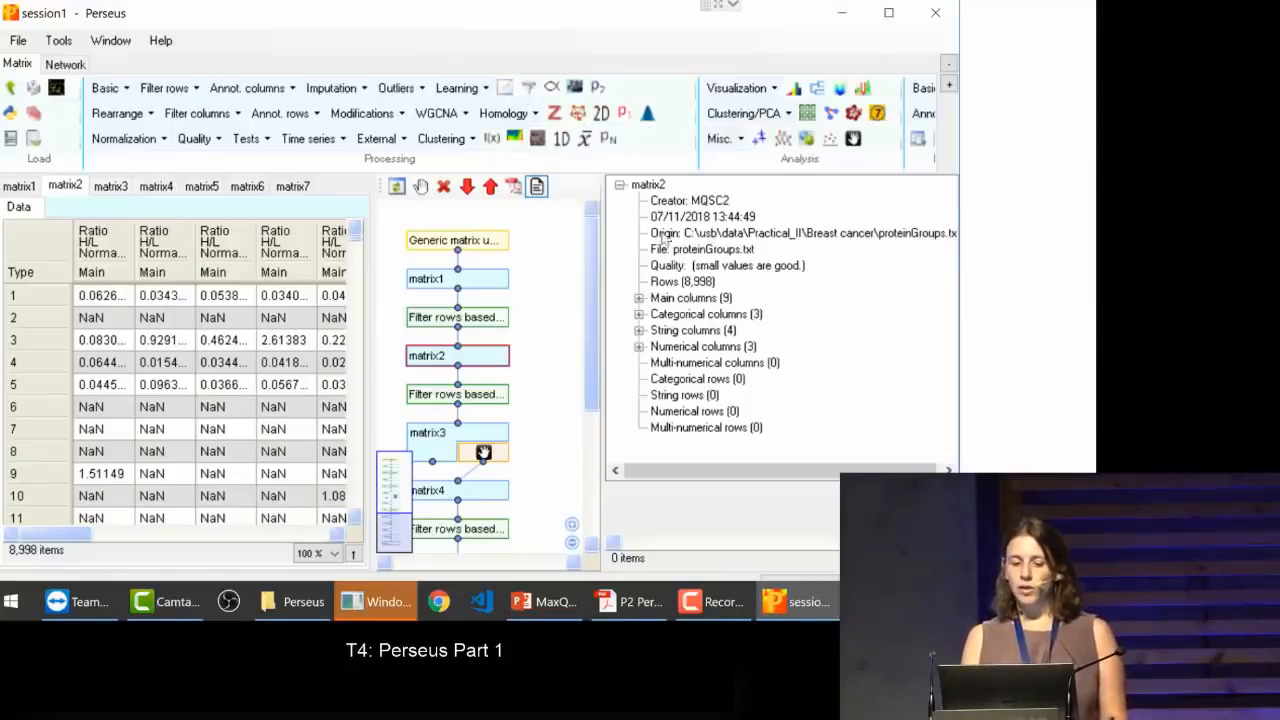
left_click(468, 288)
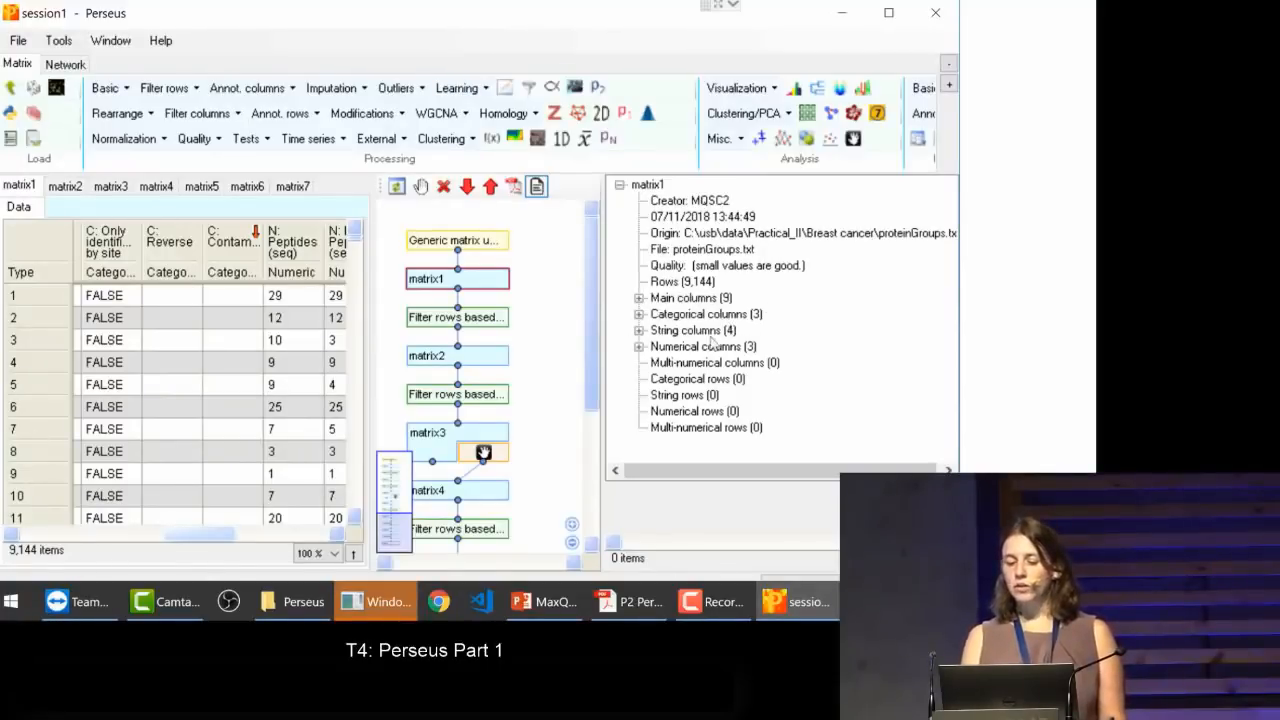
left_click(688, 285)
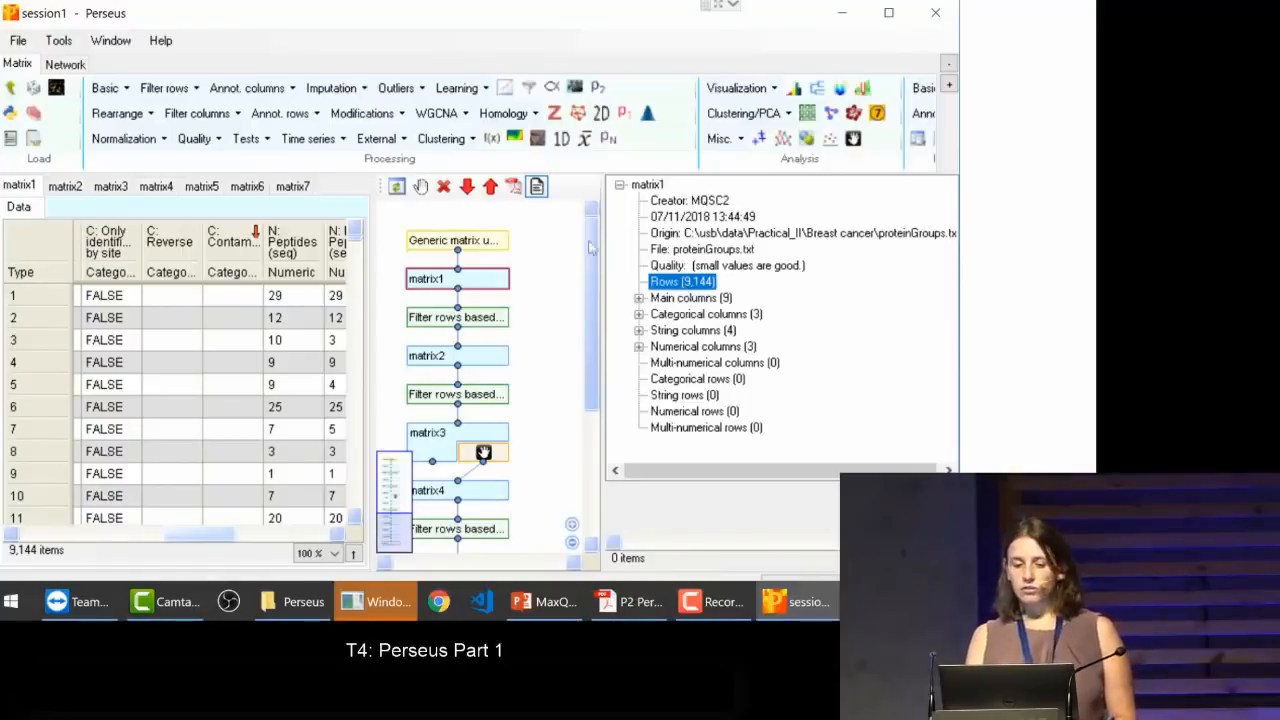
left_click(456, 284)
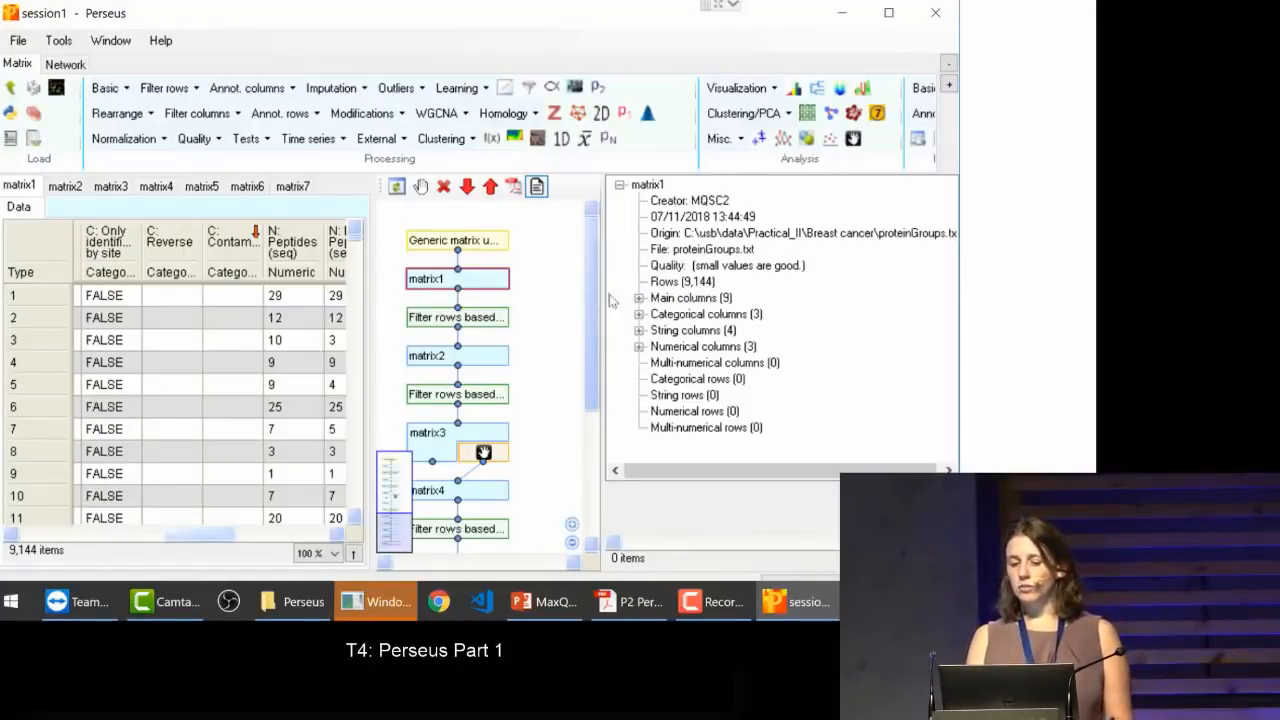
left_click(497, 353)
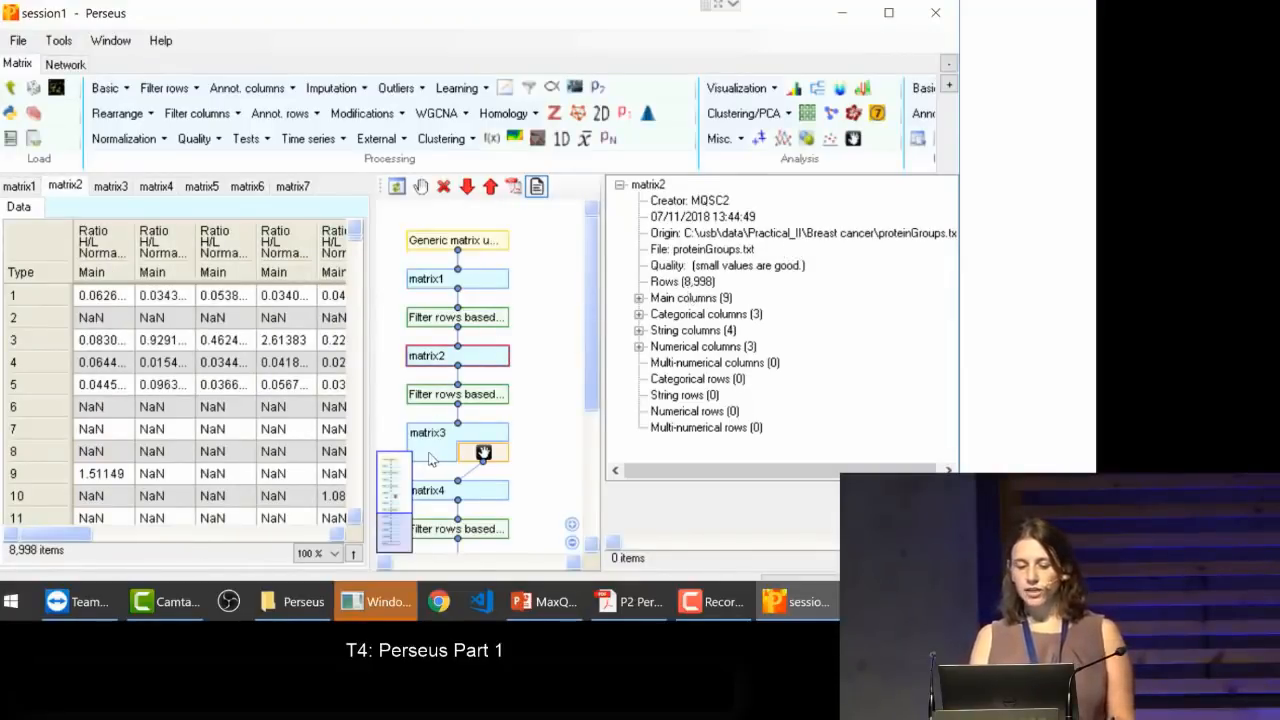
left_click(432, 459)
left_click(432, 461)
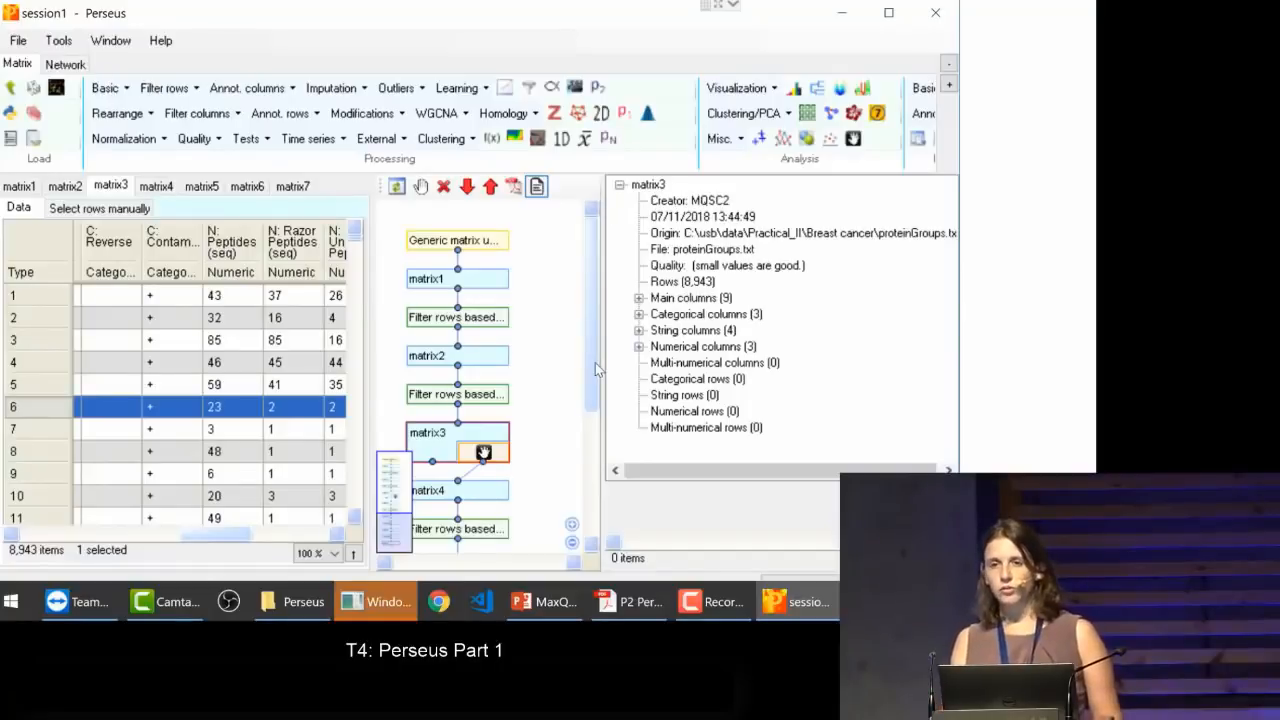
Step: Look over the workflow down to matrix7 and widen the program window to show the Multi-proc. and Export sections
left_click_drag(595, 362, 597, 524)
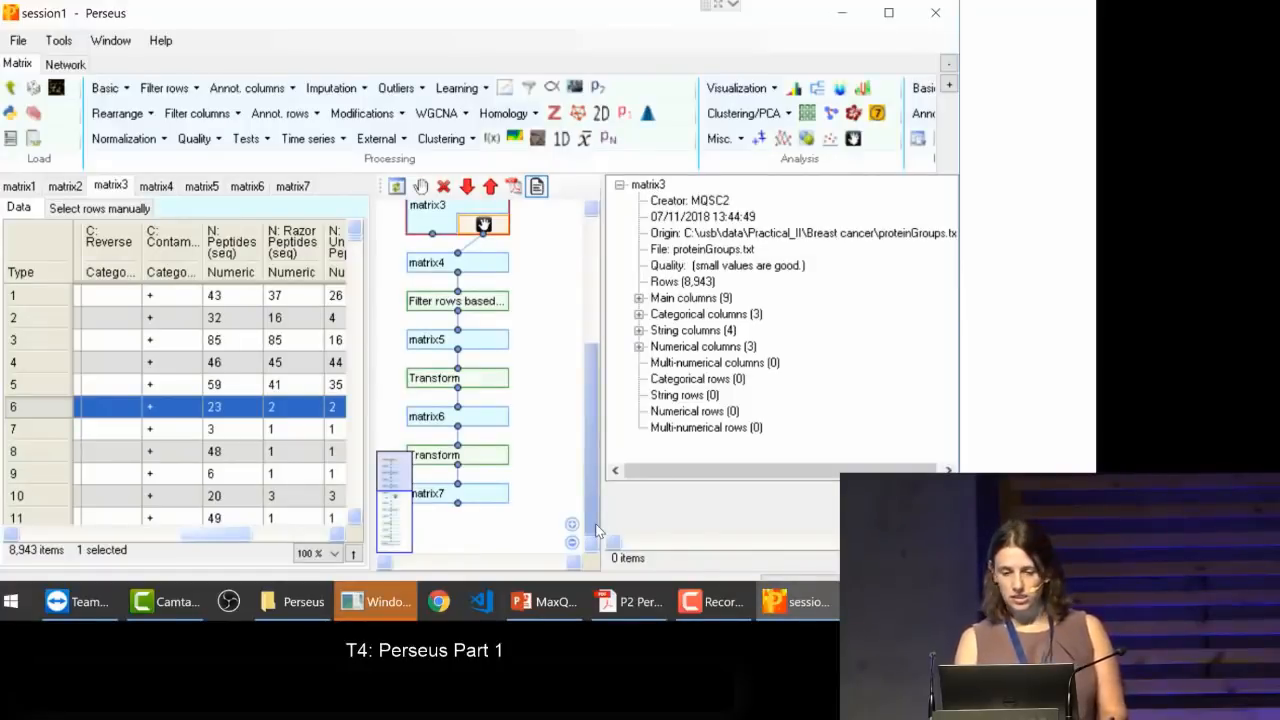
left_click_drag(597, 530, 582, 321)
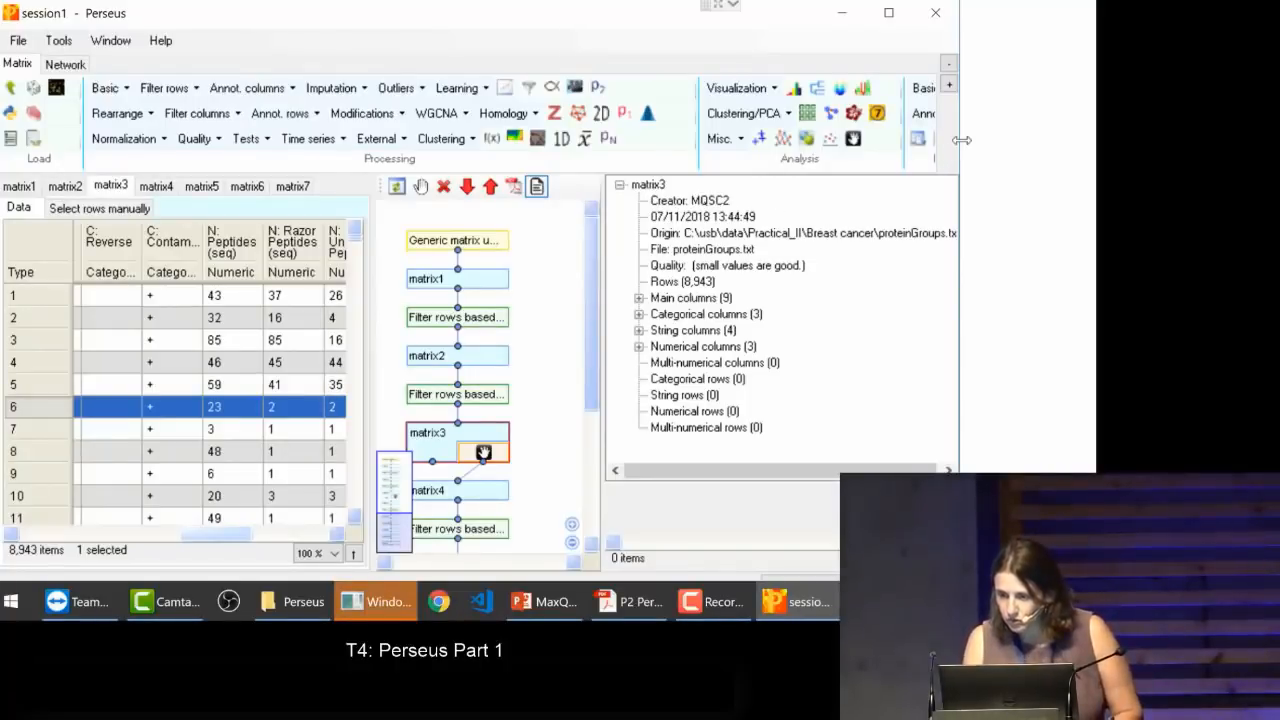
left_click_drag(961, 140, 1048, 140)
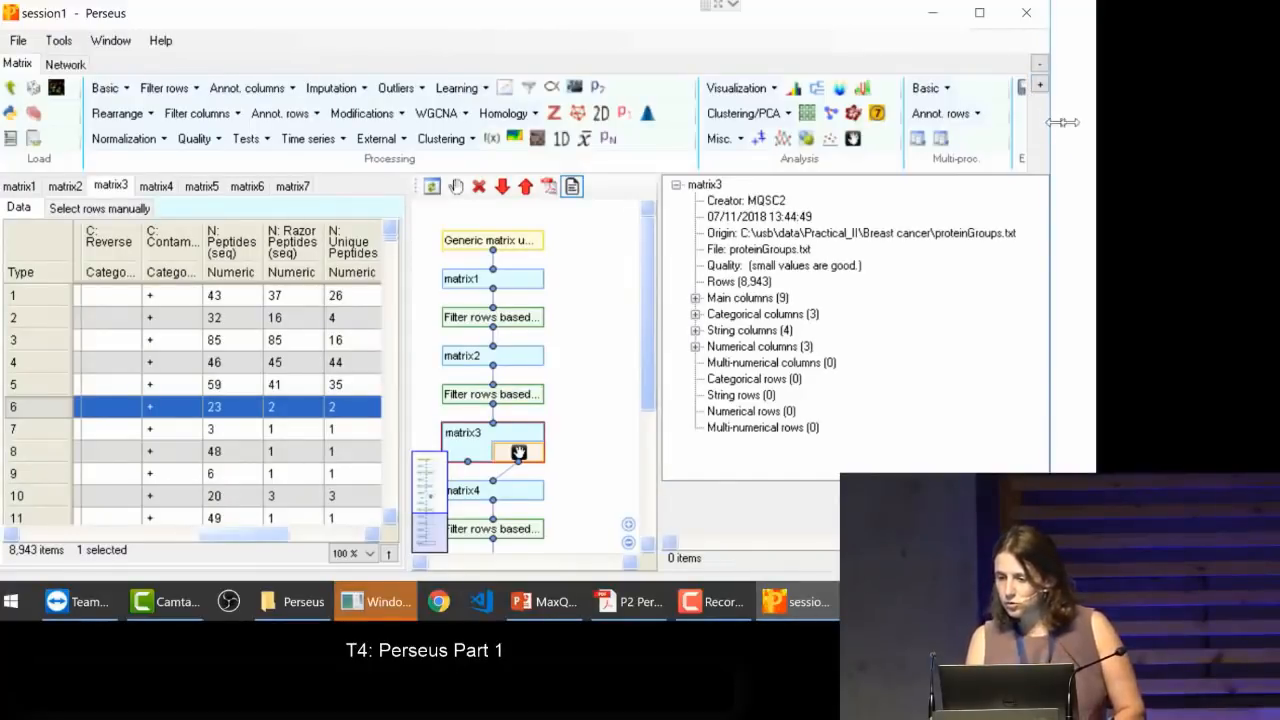
left_click_drag(1063, 122, 1098, 122)
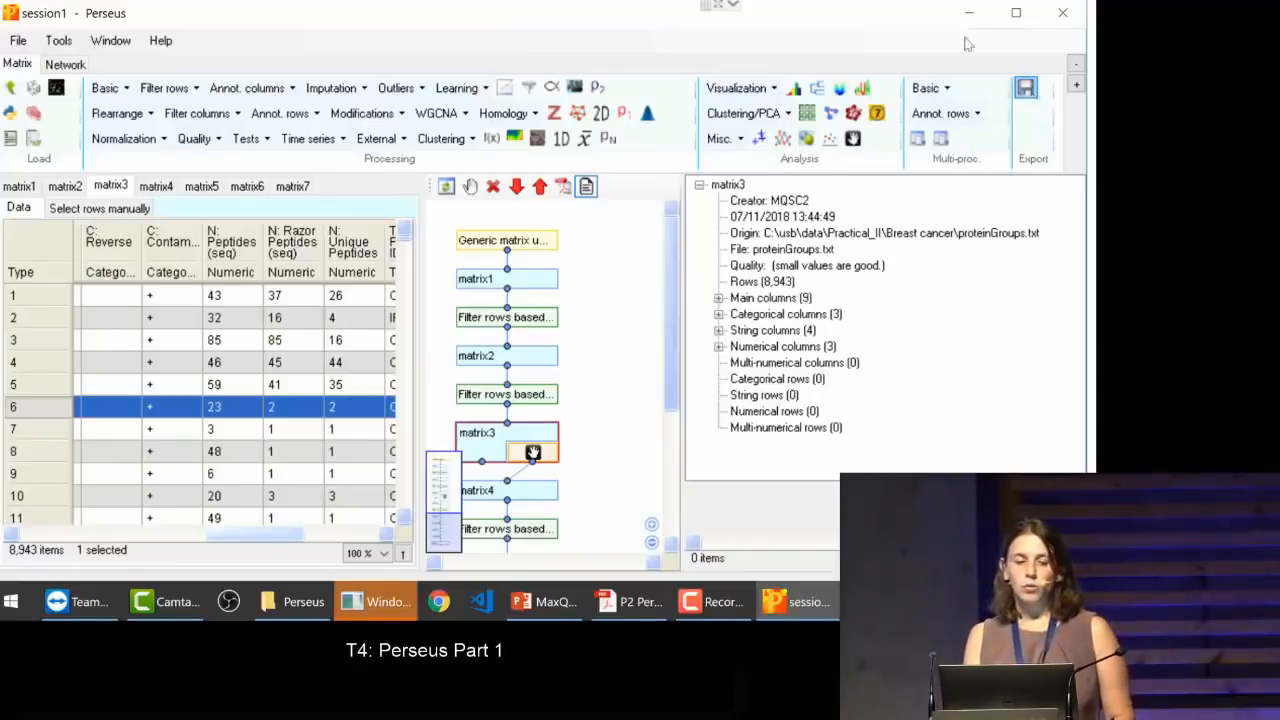
left_click(17, 42)
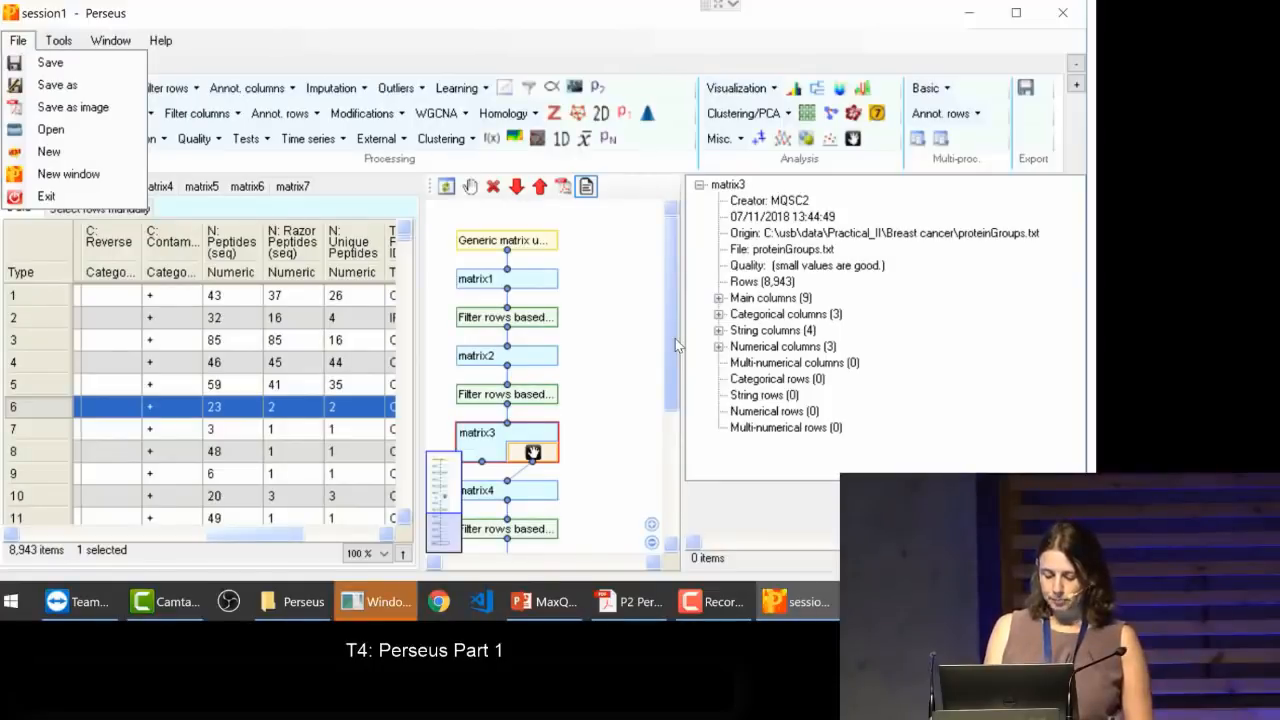
key("Escape")
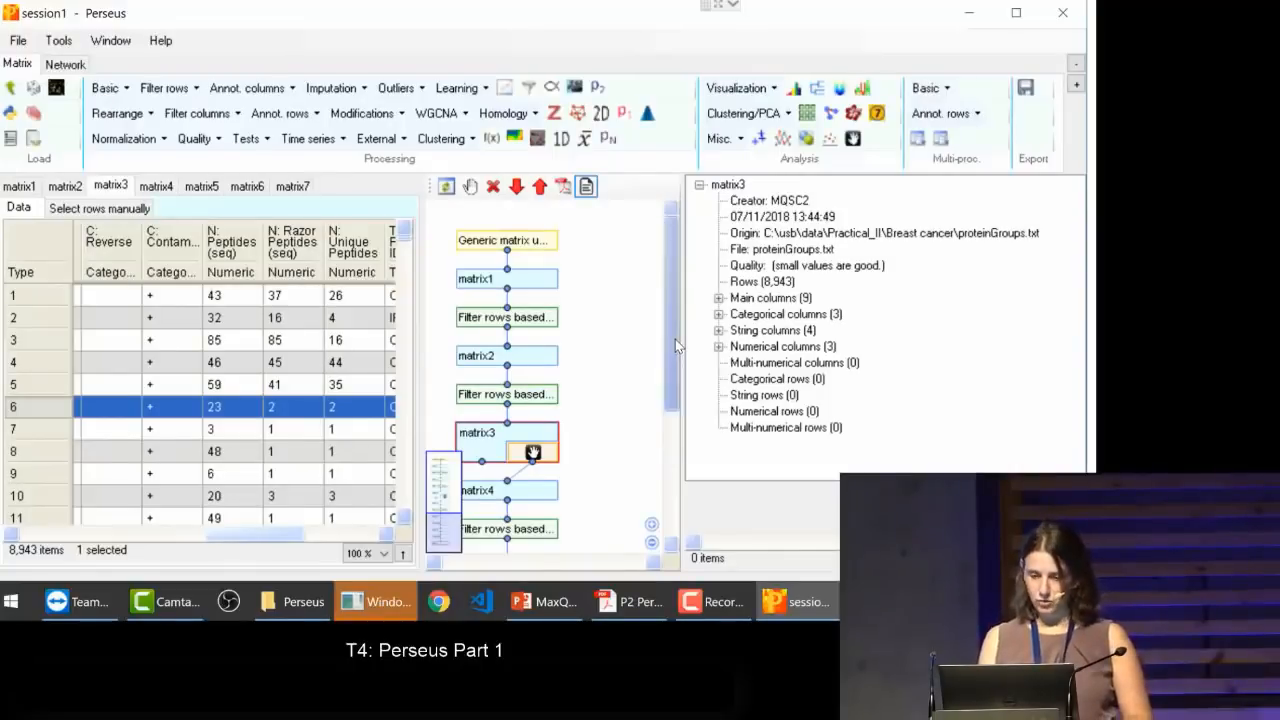
left_click_drag(675, 339, 673, 420)
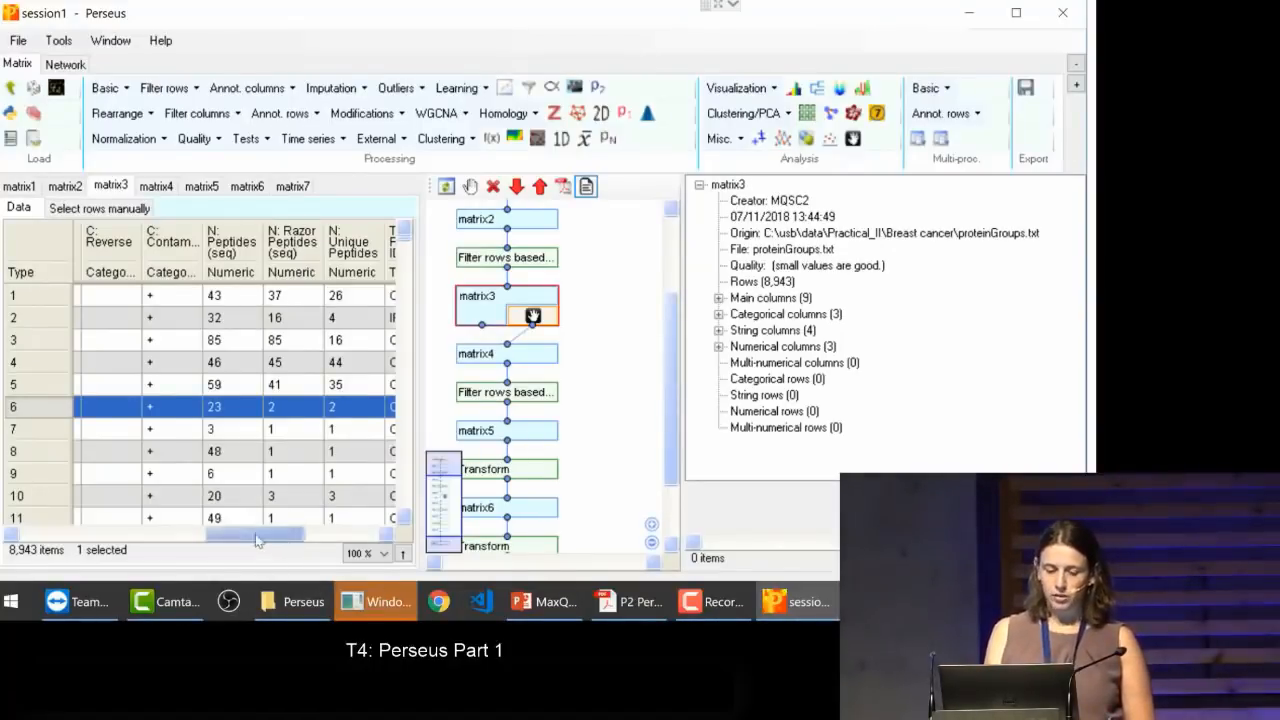
Step: Filter the rows of matrix3 based on valid values, with a minimum percentage of 70, mode In total, and values set to Valid
left_click_drag(286, 537, 16, 524)
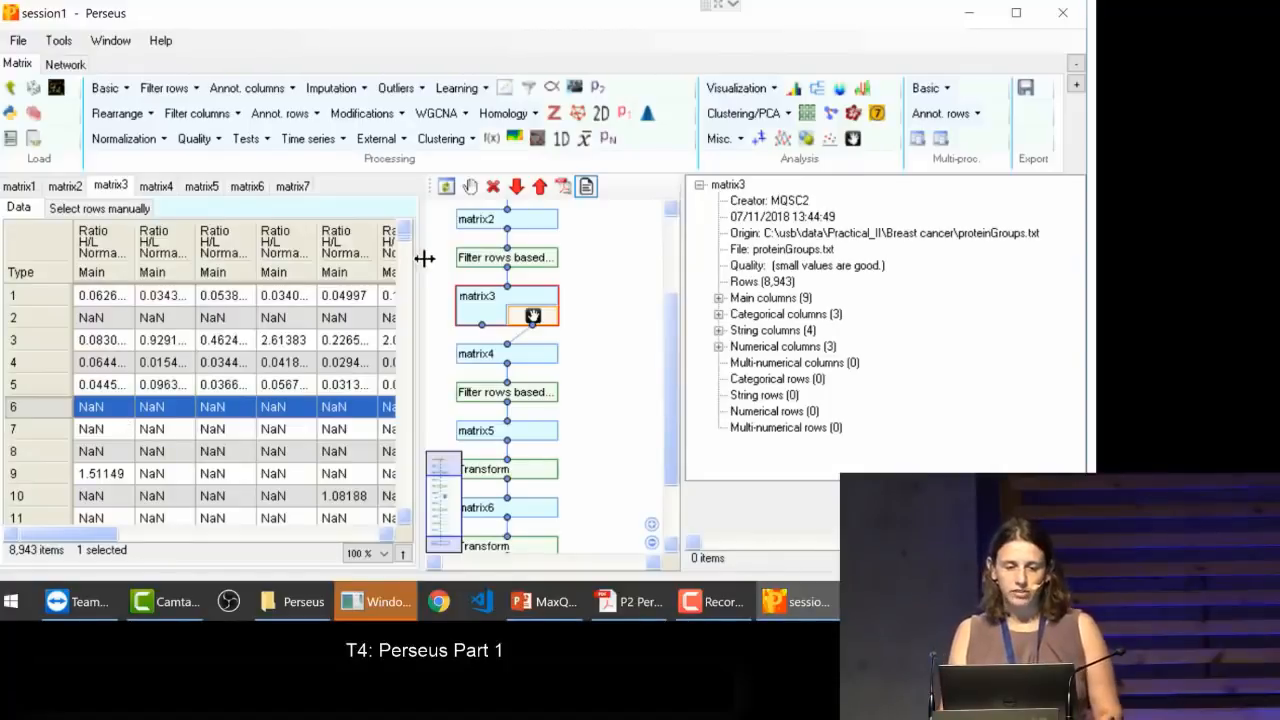
left_click(162, 88)
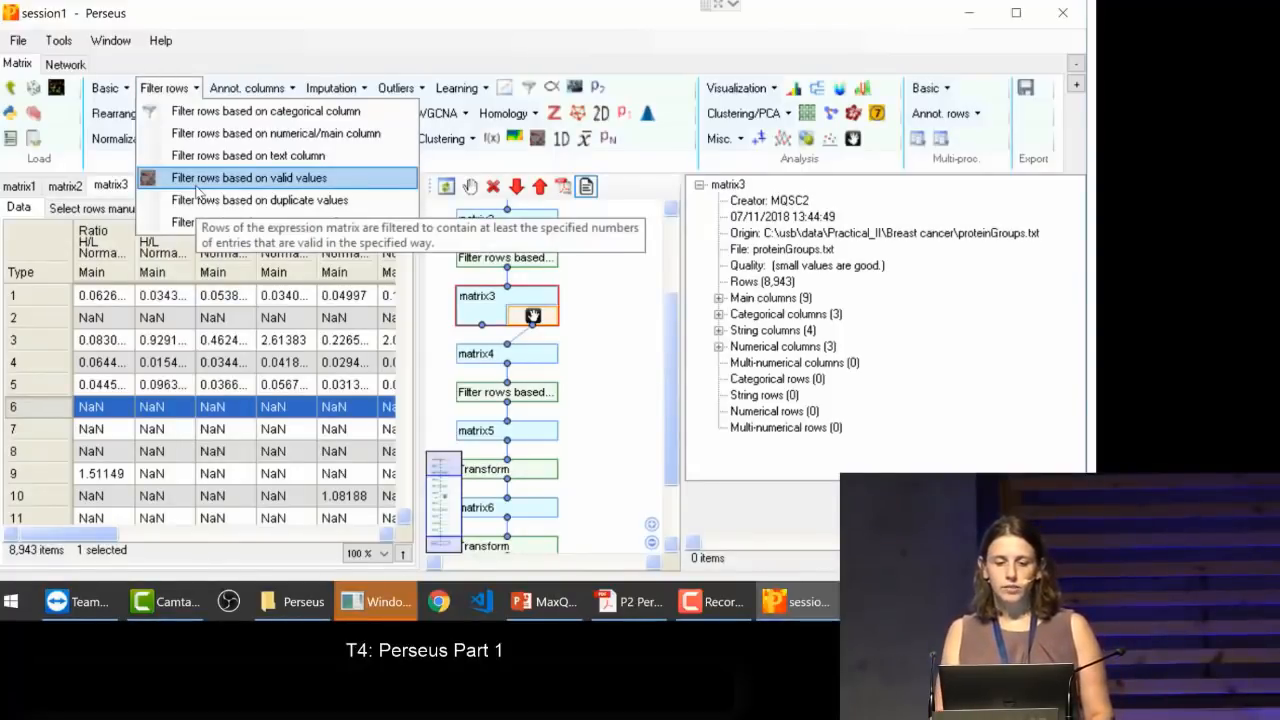
left_click(197, 186)
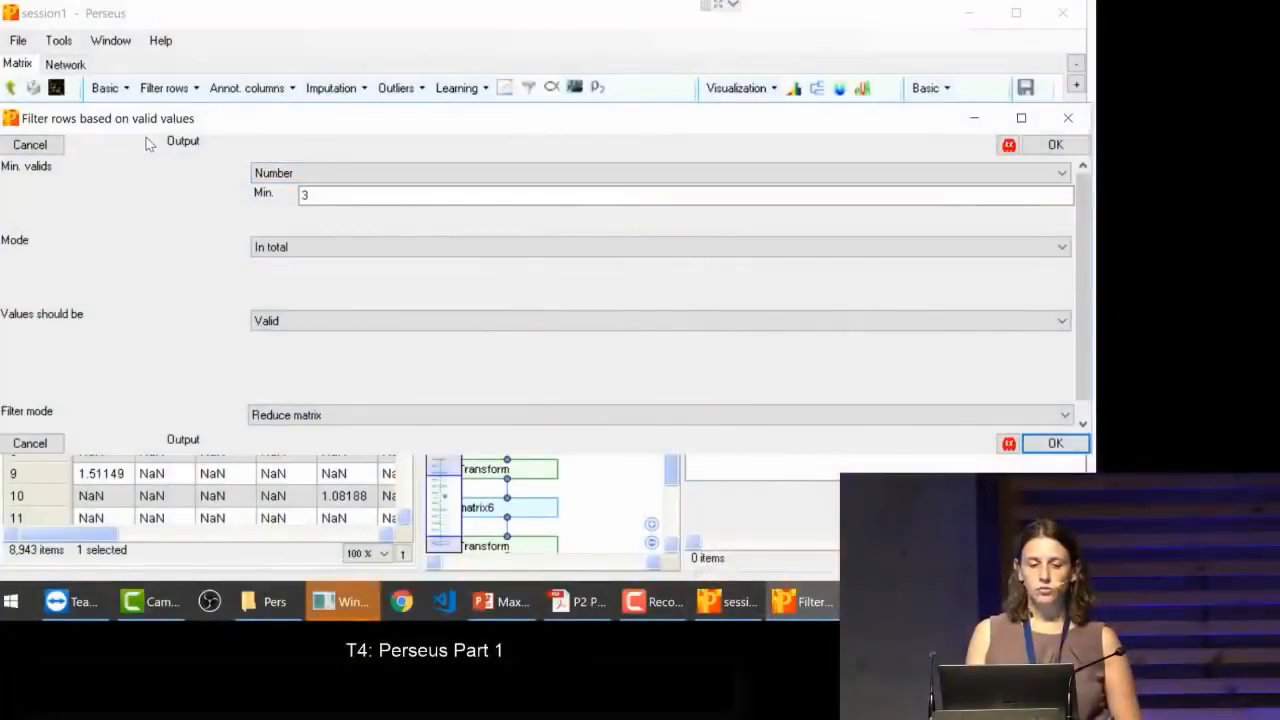
left_click(297, 173)
left_click(297, 173)
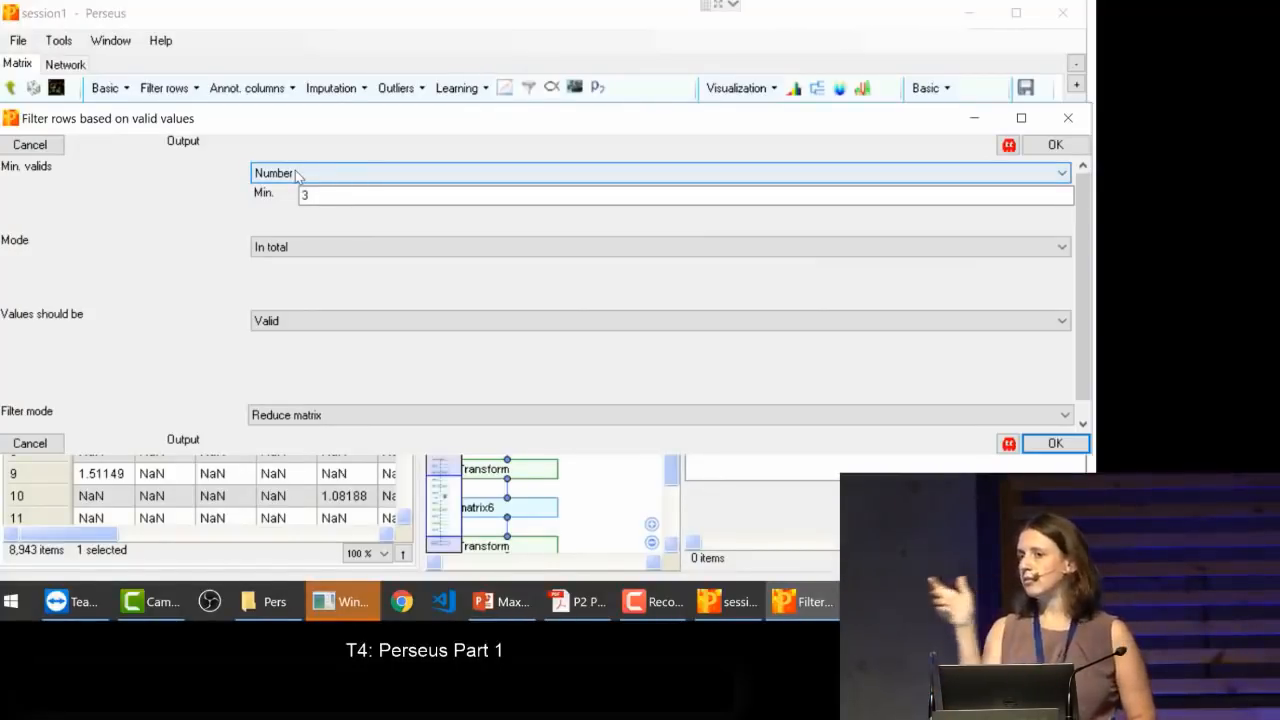
left_click(297, 174)
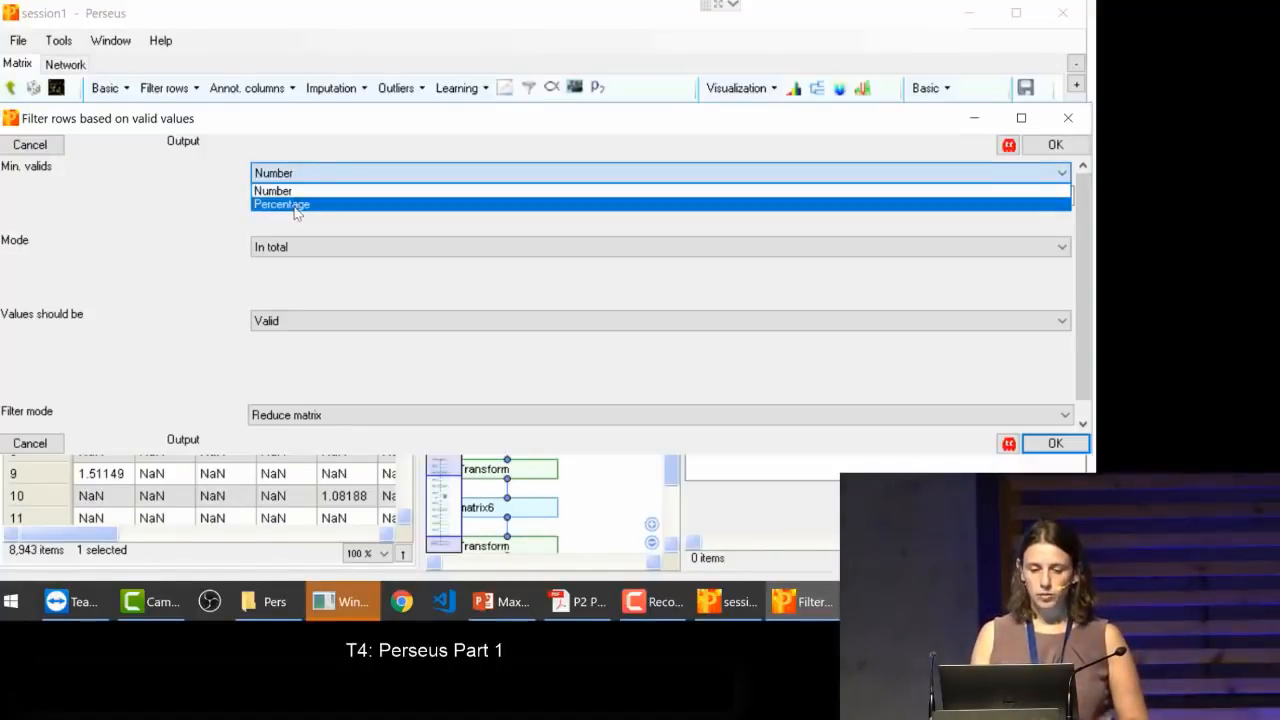
left_click(296, 205)
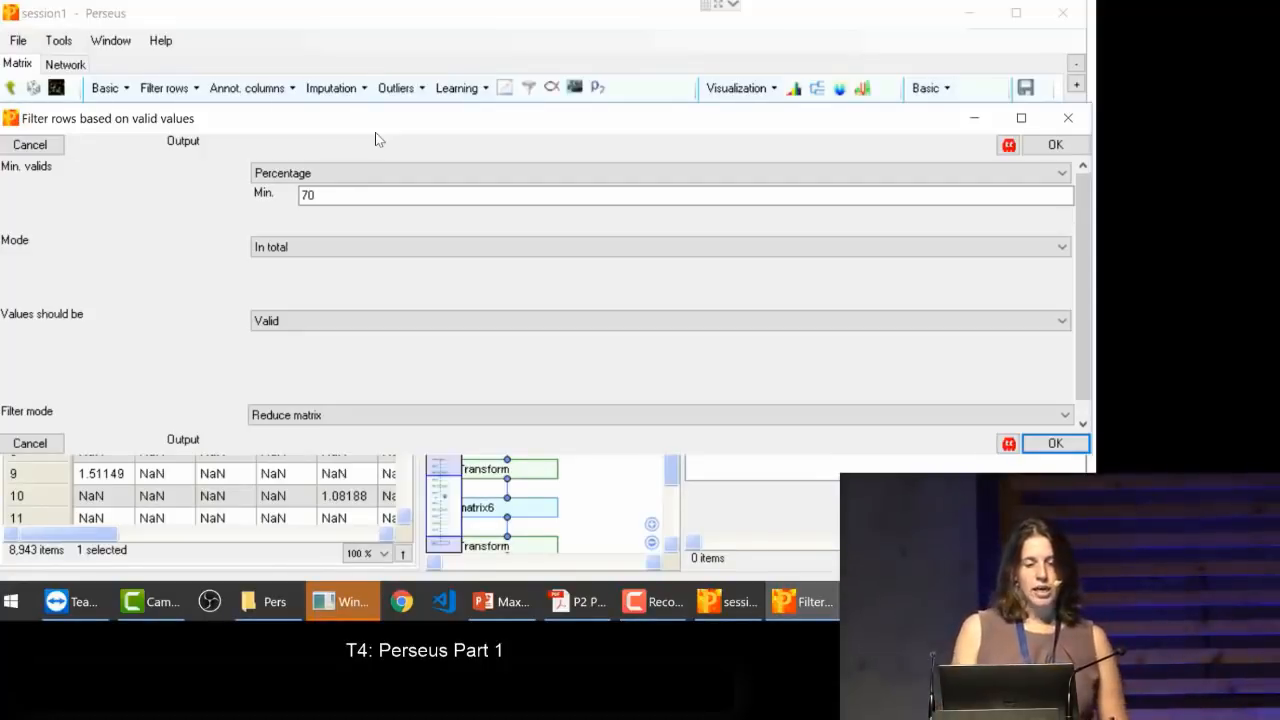
left_click(297, 251)
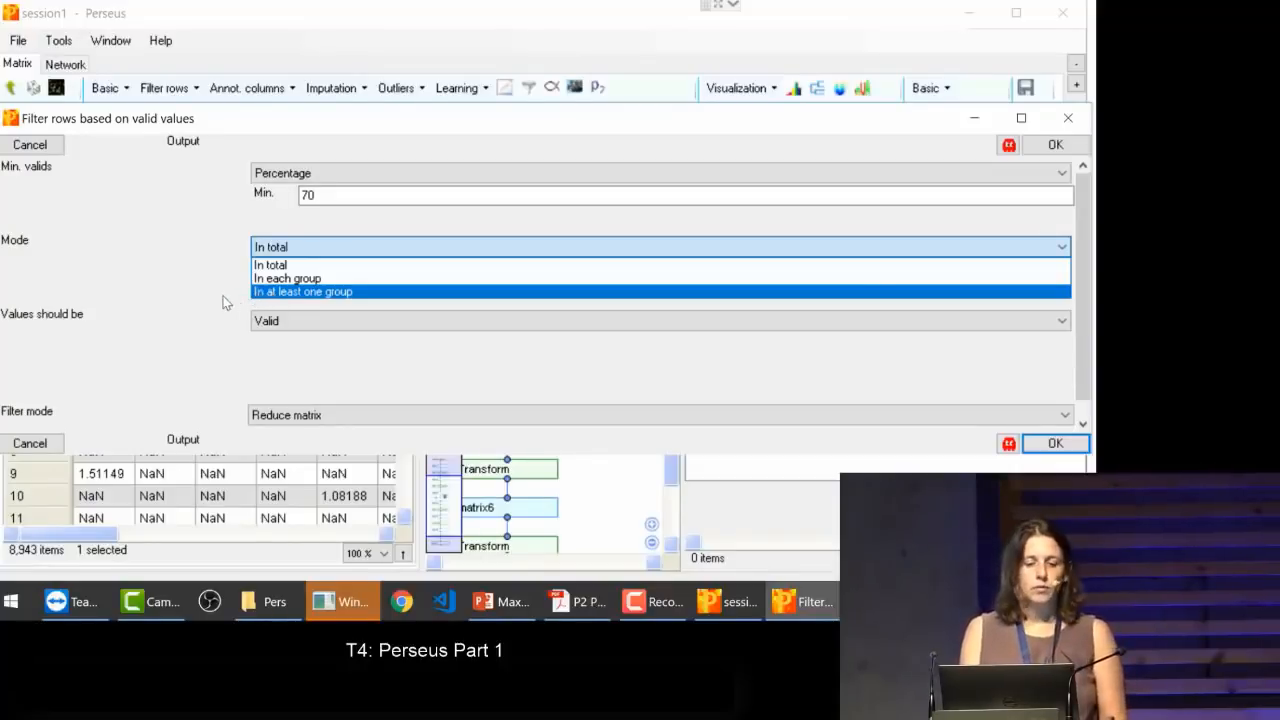
left_click(272, 266)
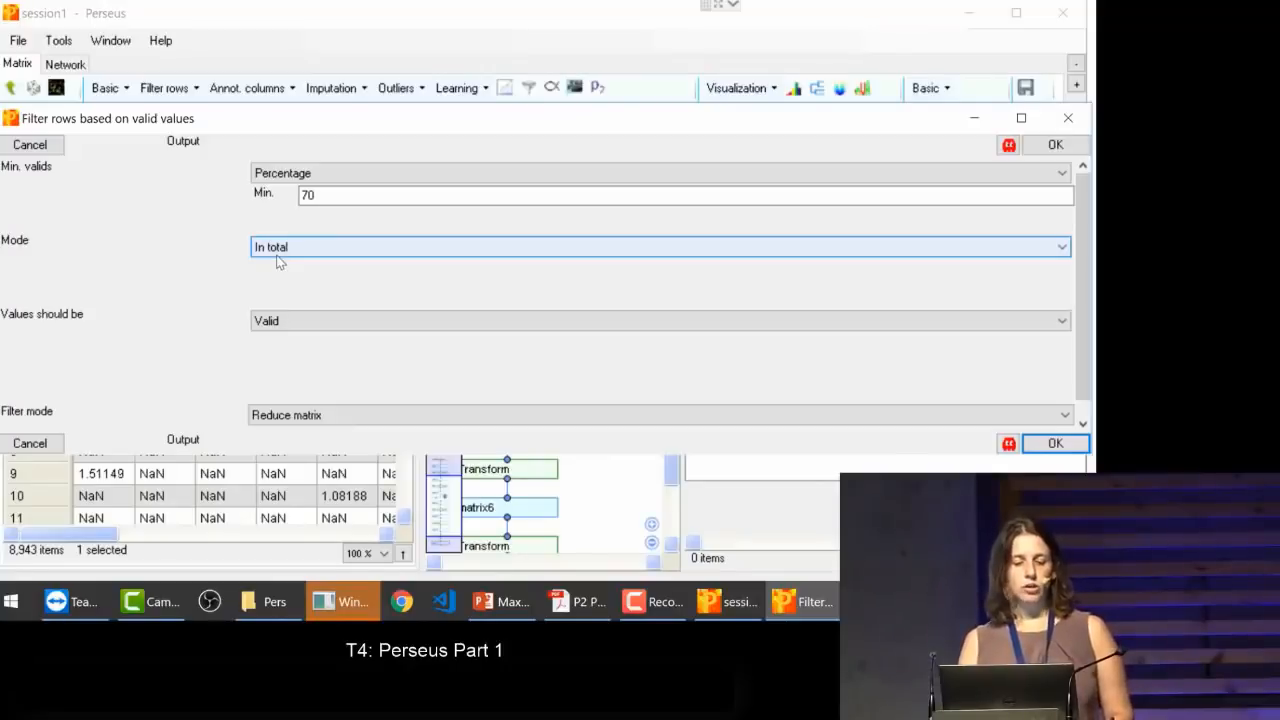
left_click(282, 323)
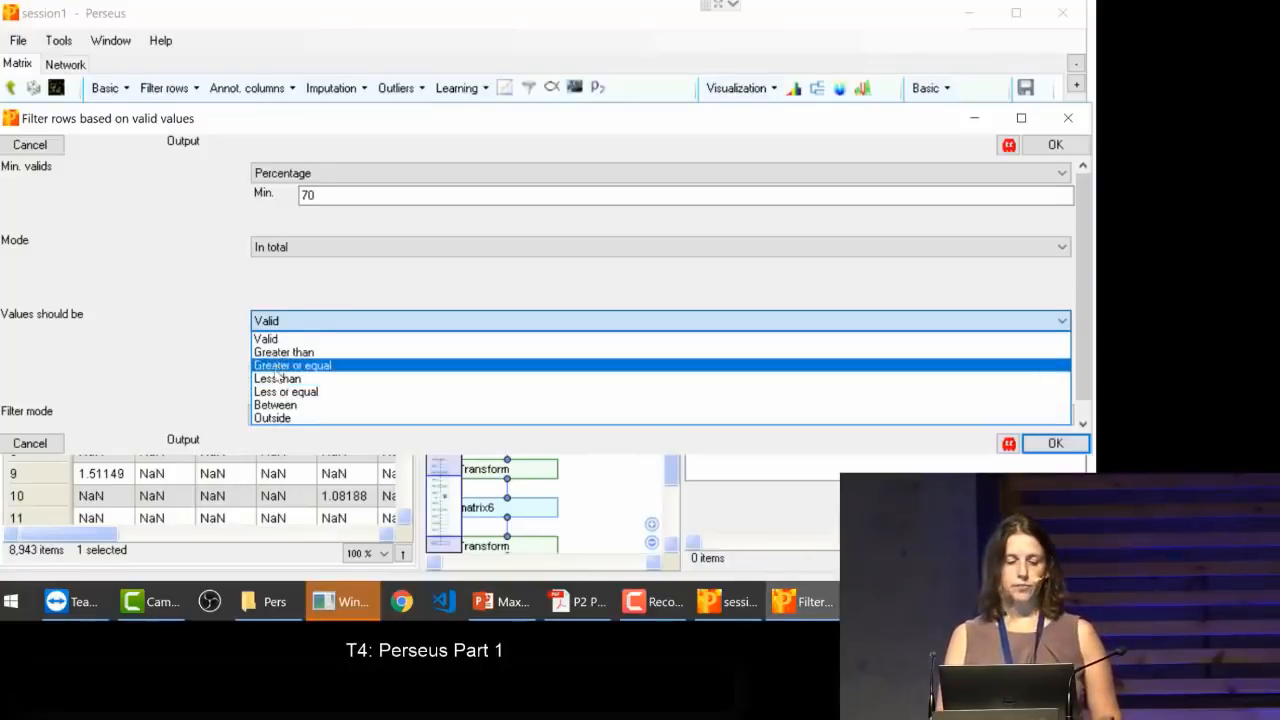
left_click(268, 340)
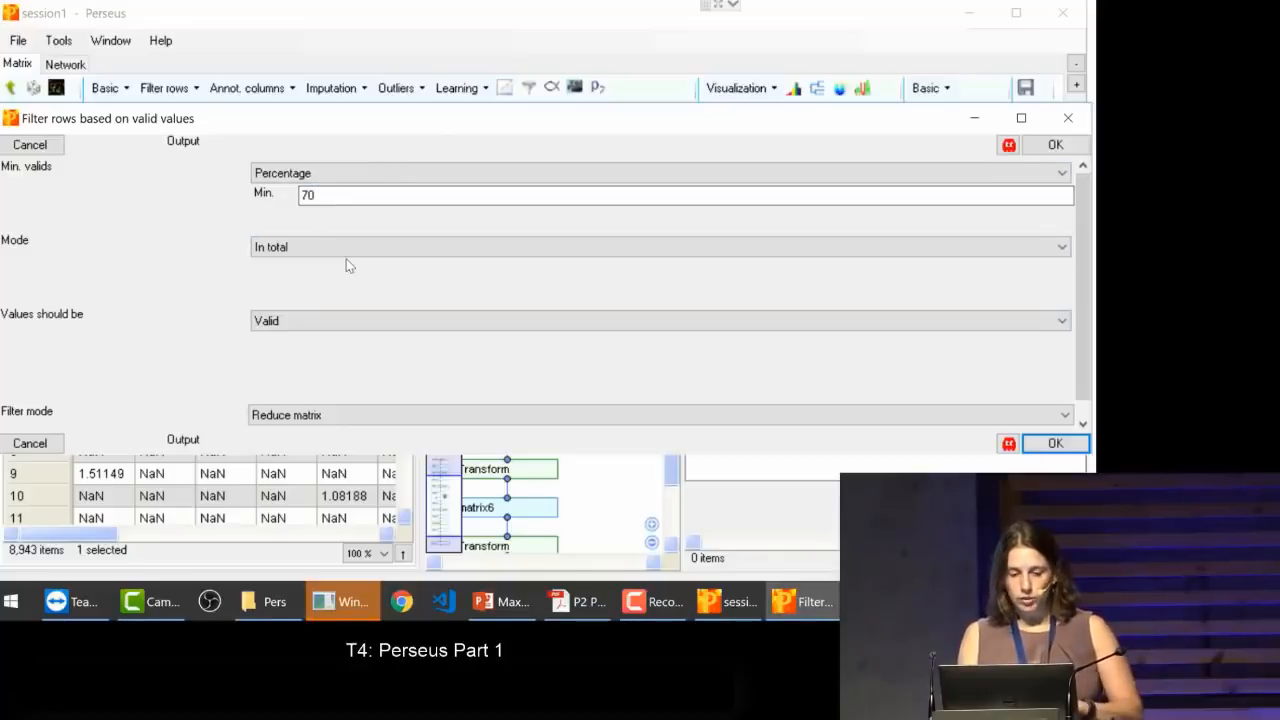
left_click(1055, 443)
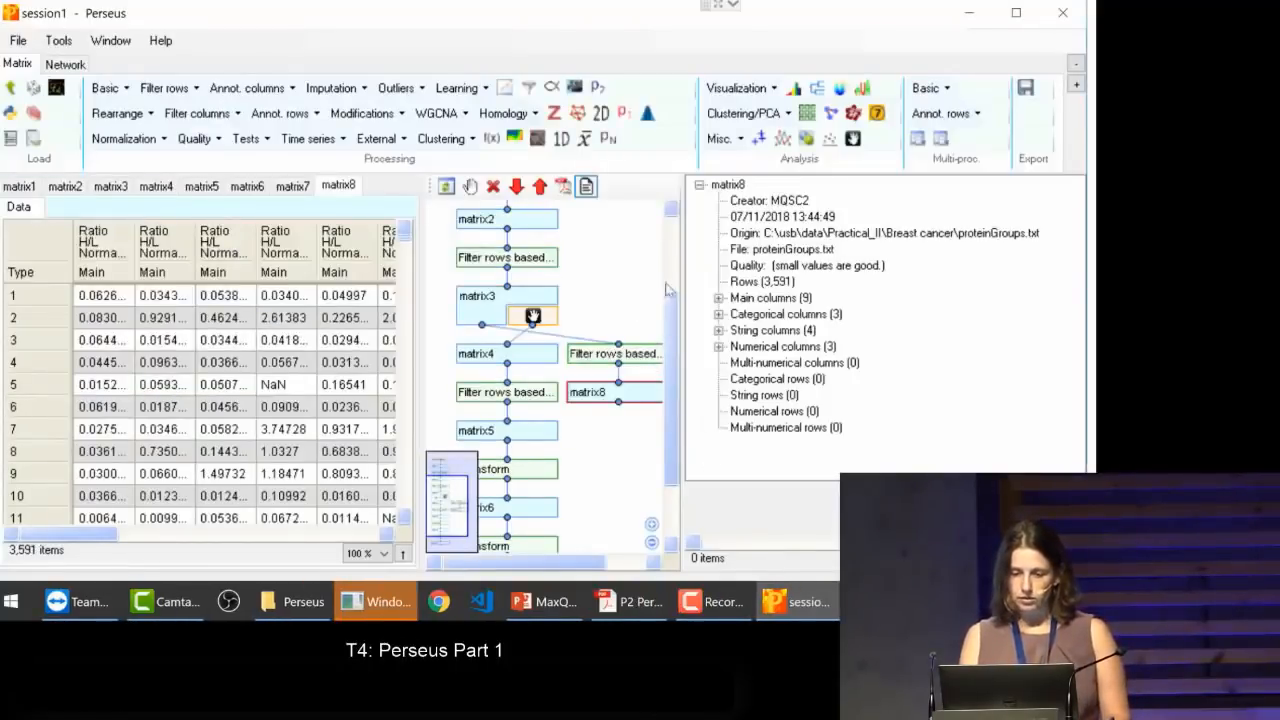
Step: Filter the rows of matrix7 based on valid values, requiring at least 70 percent valid values in total
left_click_drag(675, 336, 670, 465)
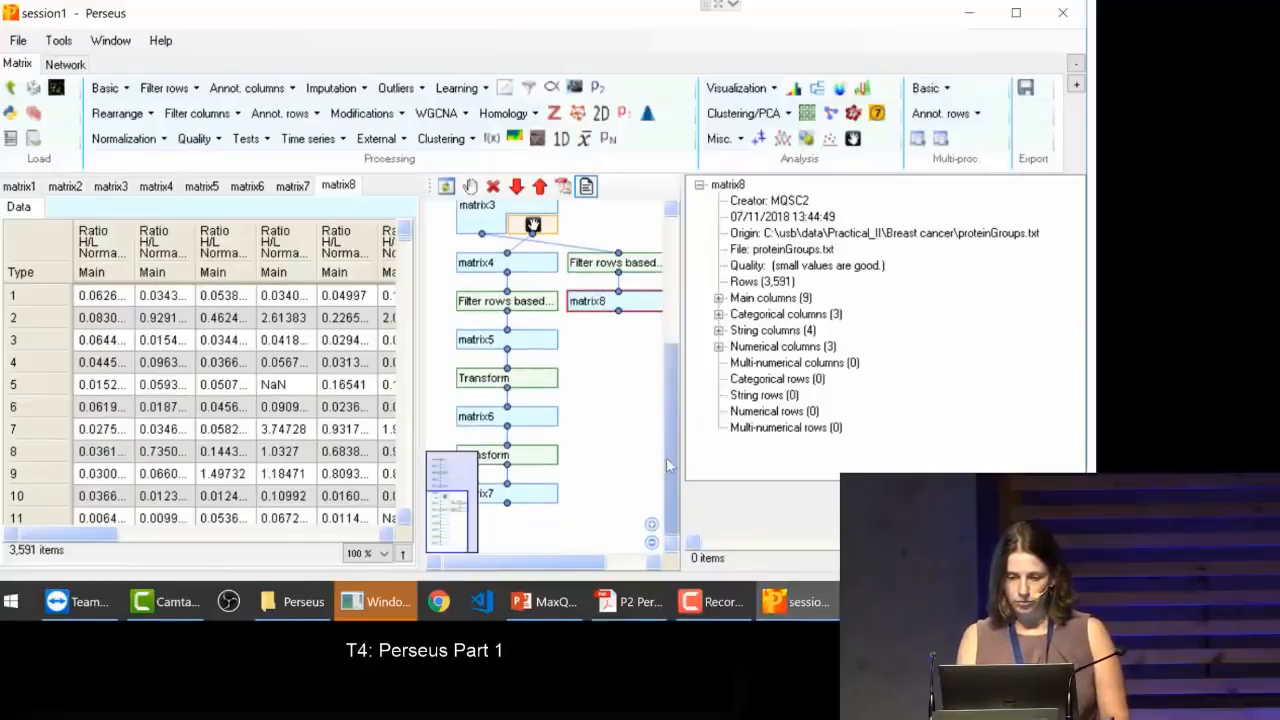
left_click(540, 496)
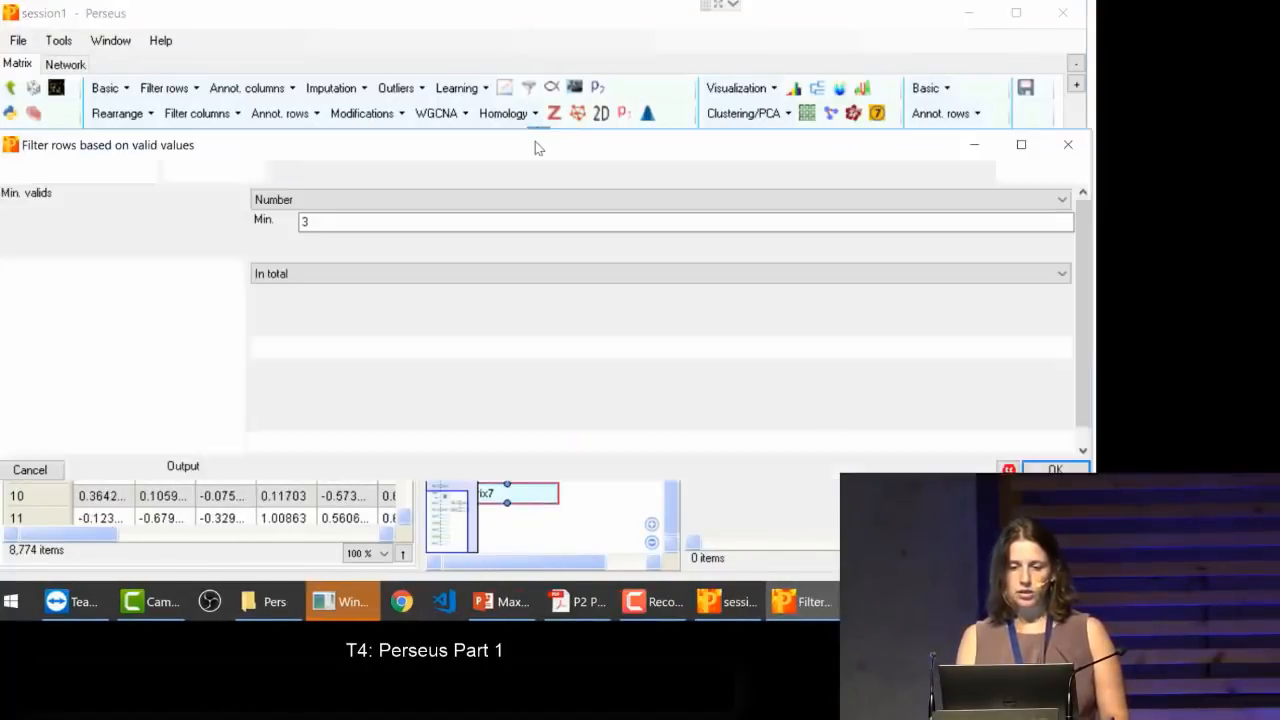
left_click(538, 140)
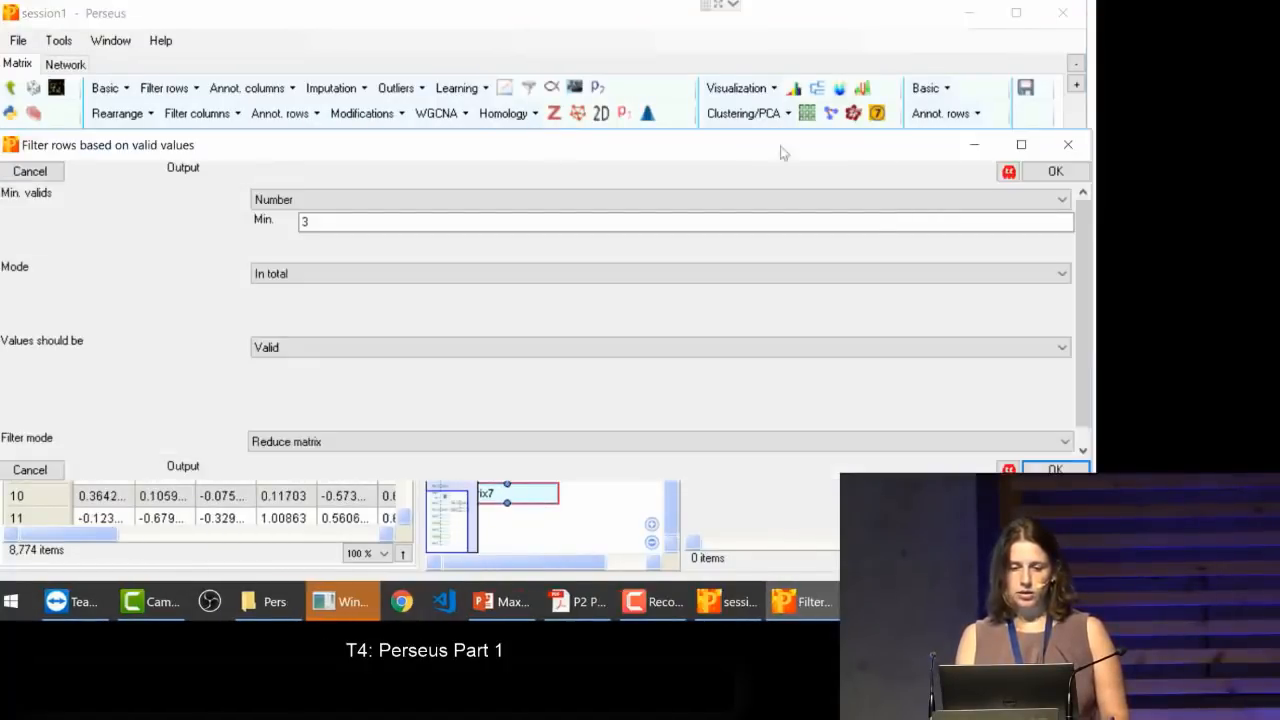
left_click(360, 202)
left_click(360, 231)
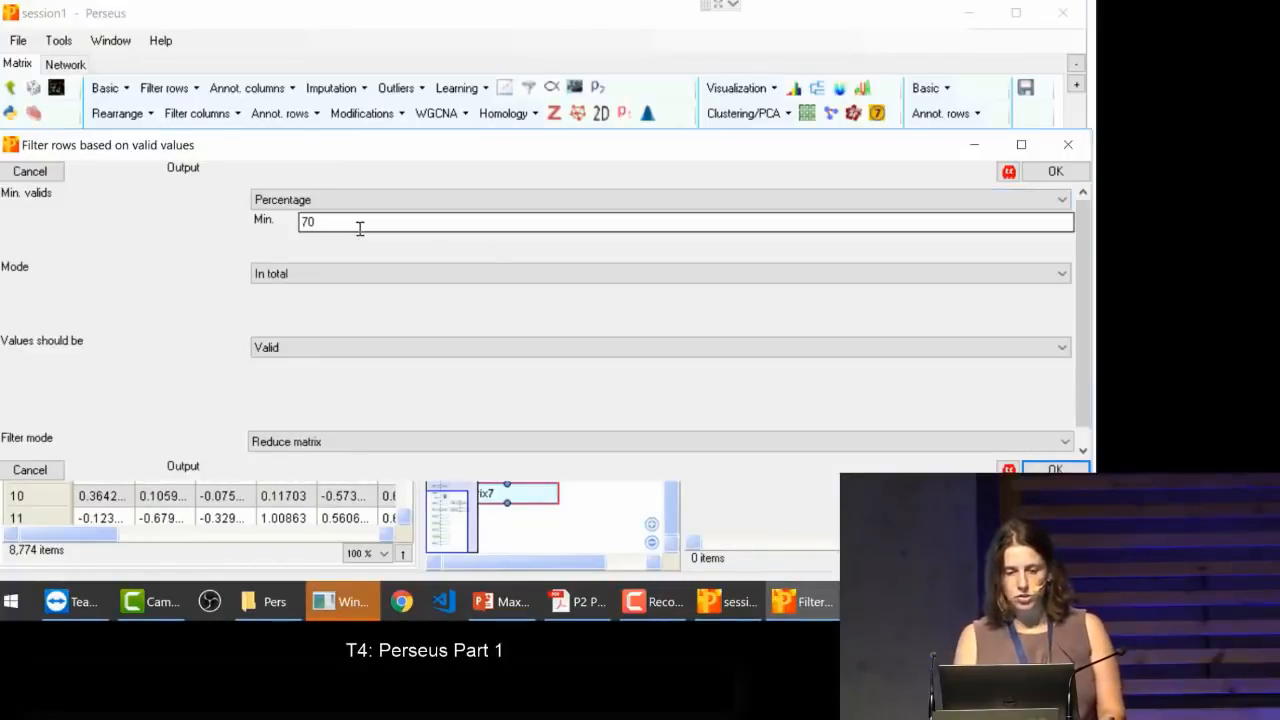
left_click(1046, 471)
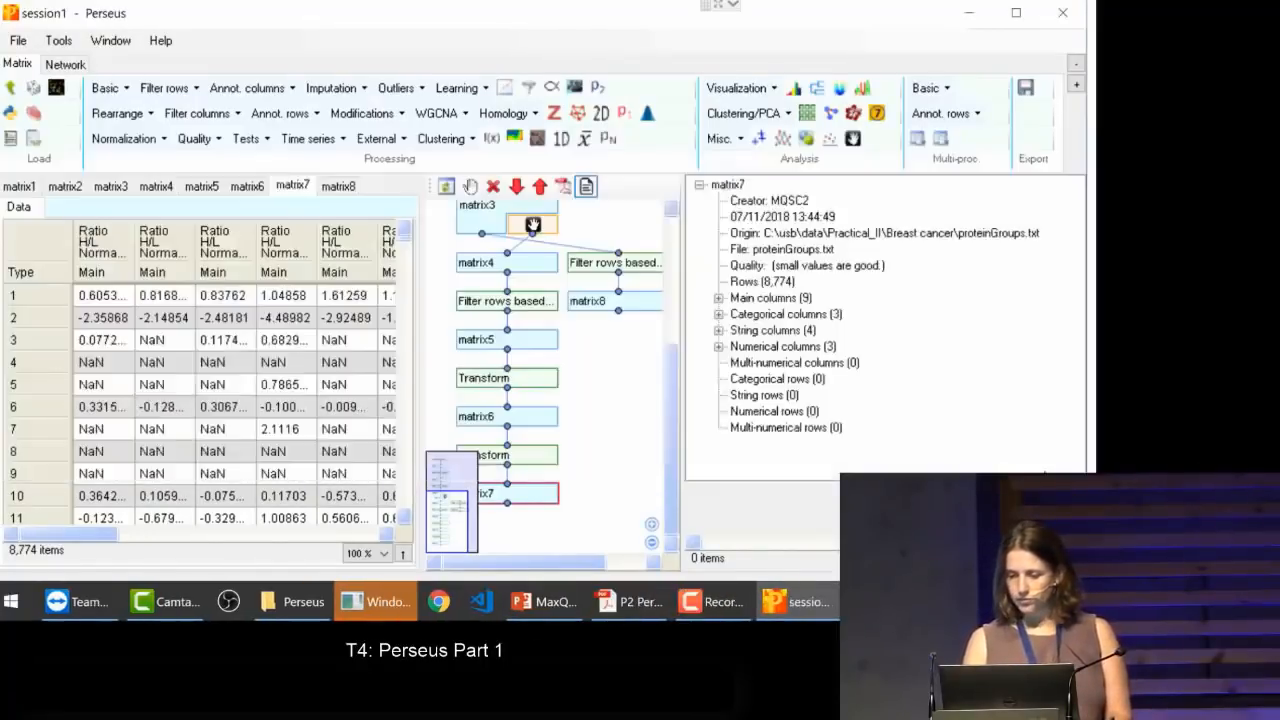
Step: Compare the data and row counts of matrix7 and the filtered matrix9 in the workflow
scroll(643, 427, "up", 4)
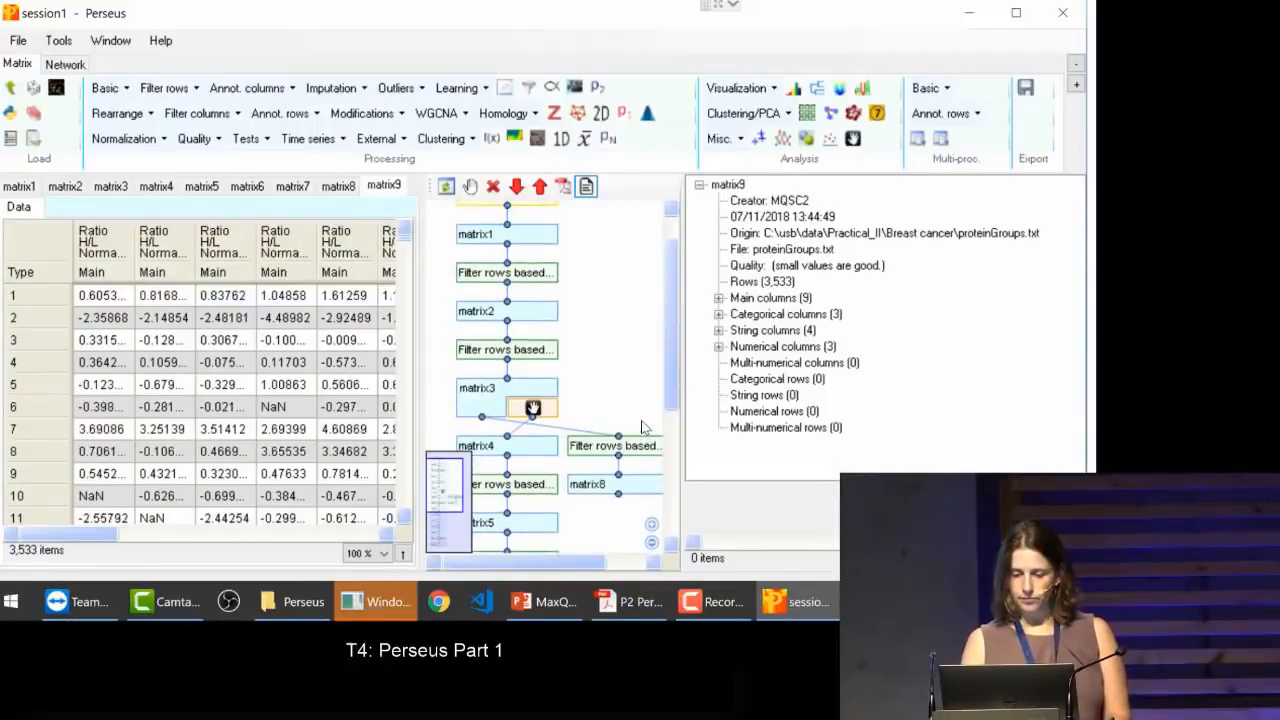
scroll(643, 427, "down", 4)
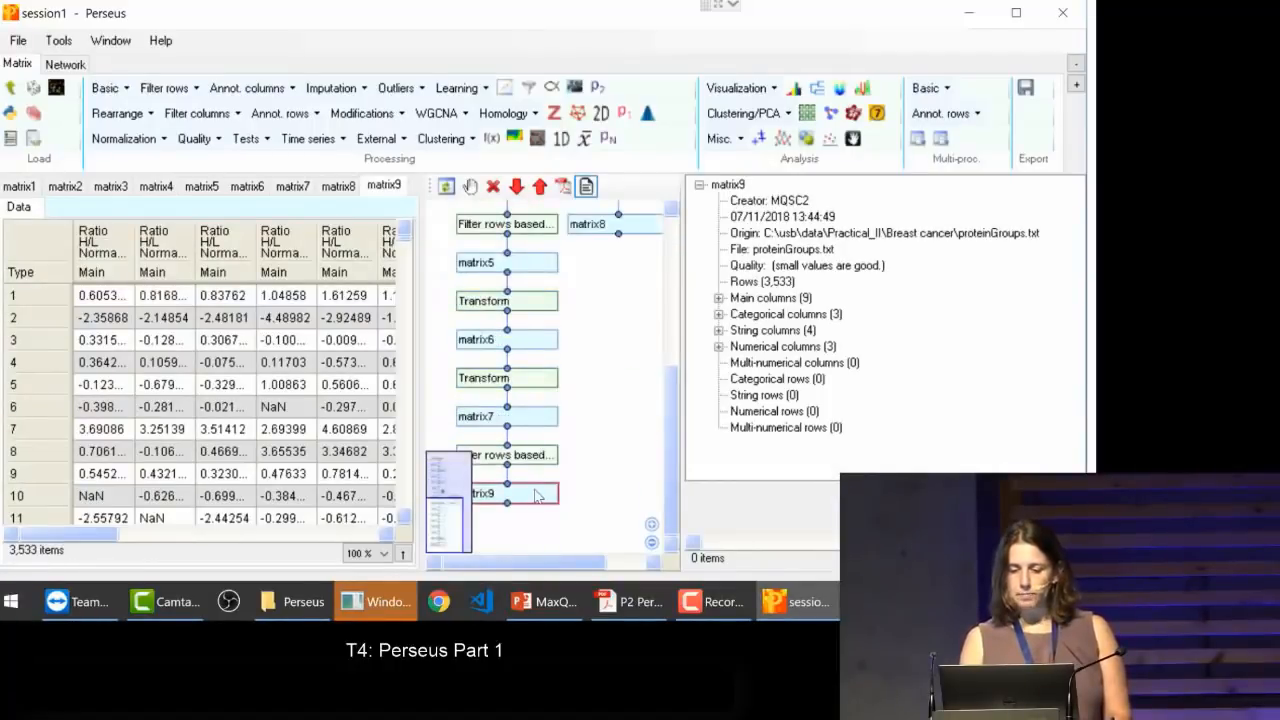
left_click(537, 416)
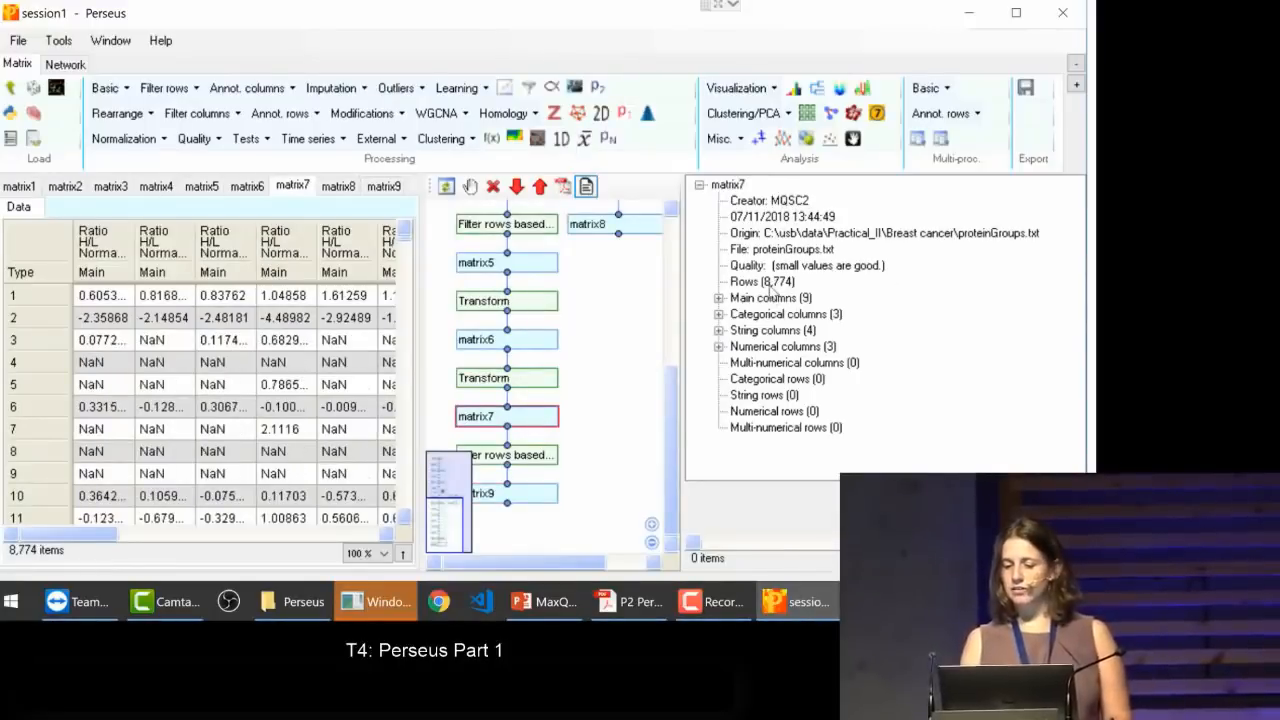
left_click(531, 488)
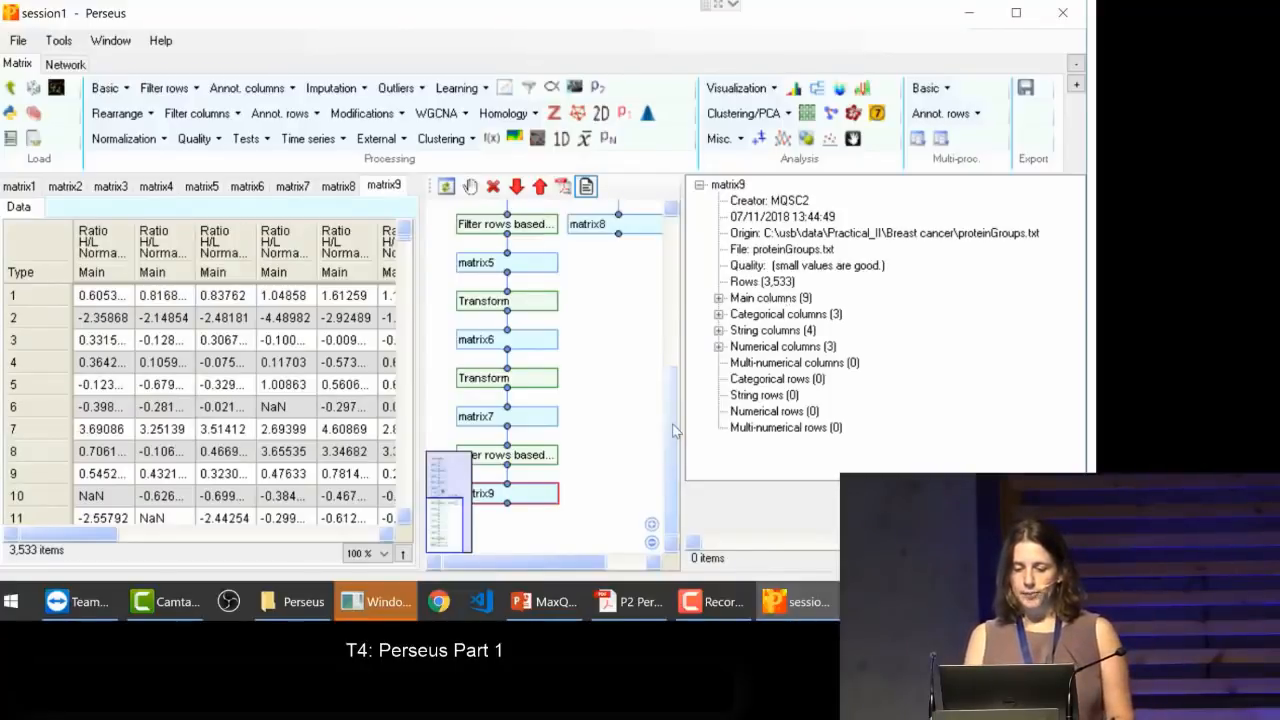
Step: Remove the side branch below matrix3, consisting of the valid-values filter and matrix8, from the workflow
scroll(673, 424, "up", 5)
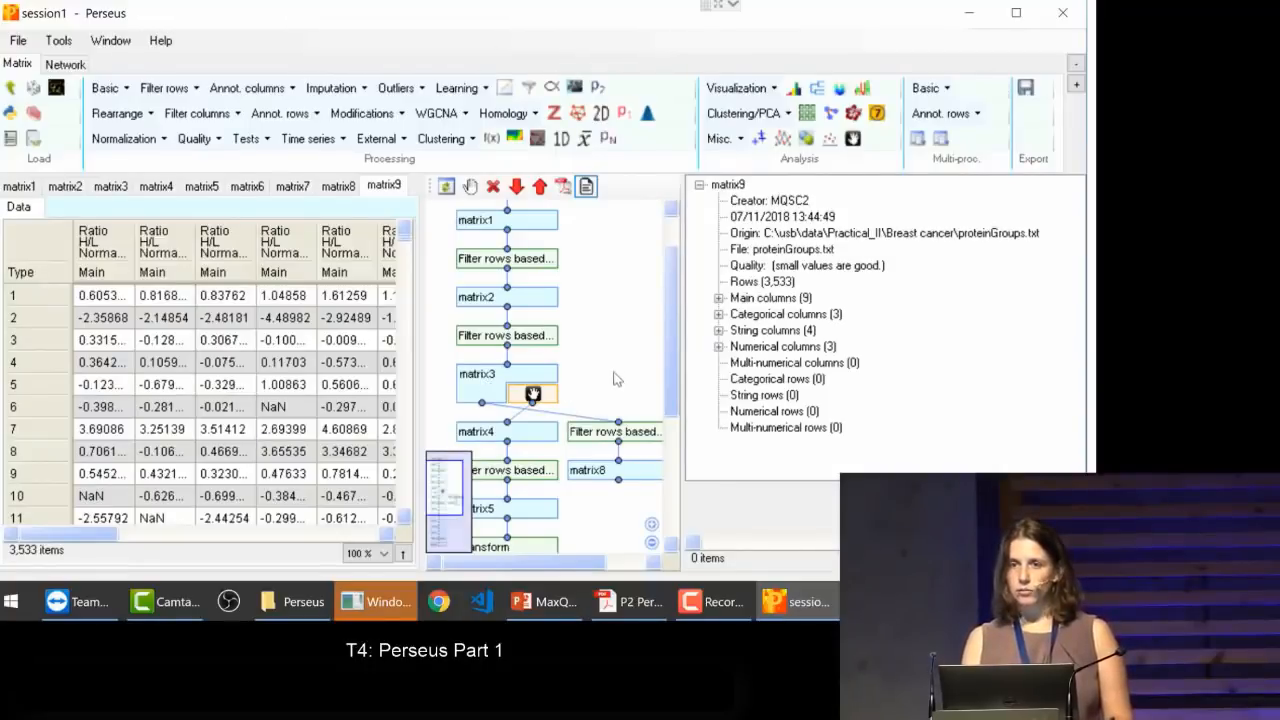
left_click_drag(587, 394, 648, 520)
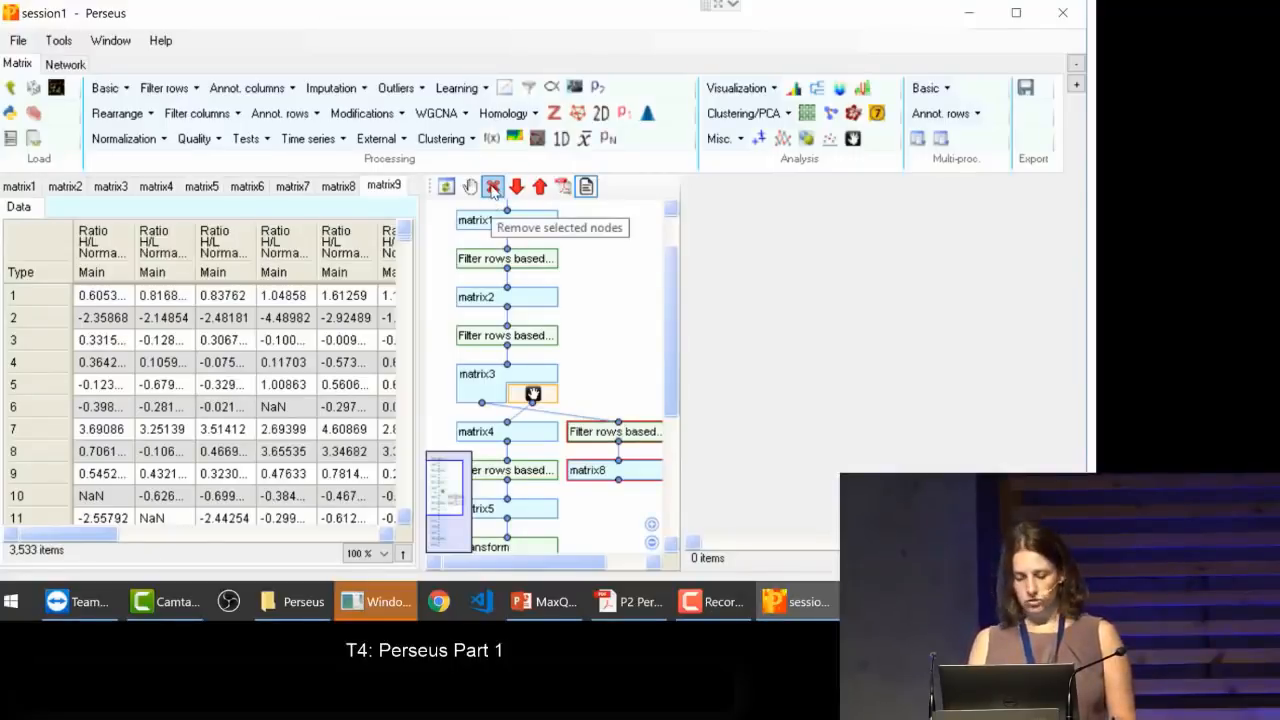
left_click(493, 188)
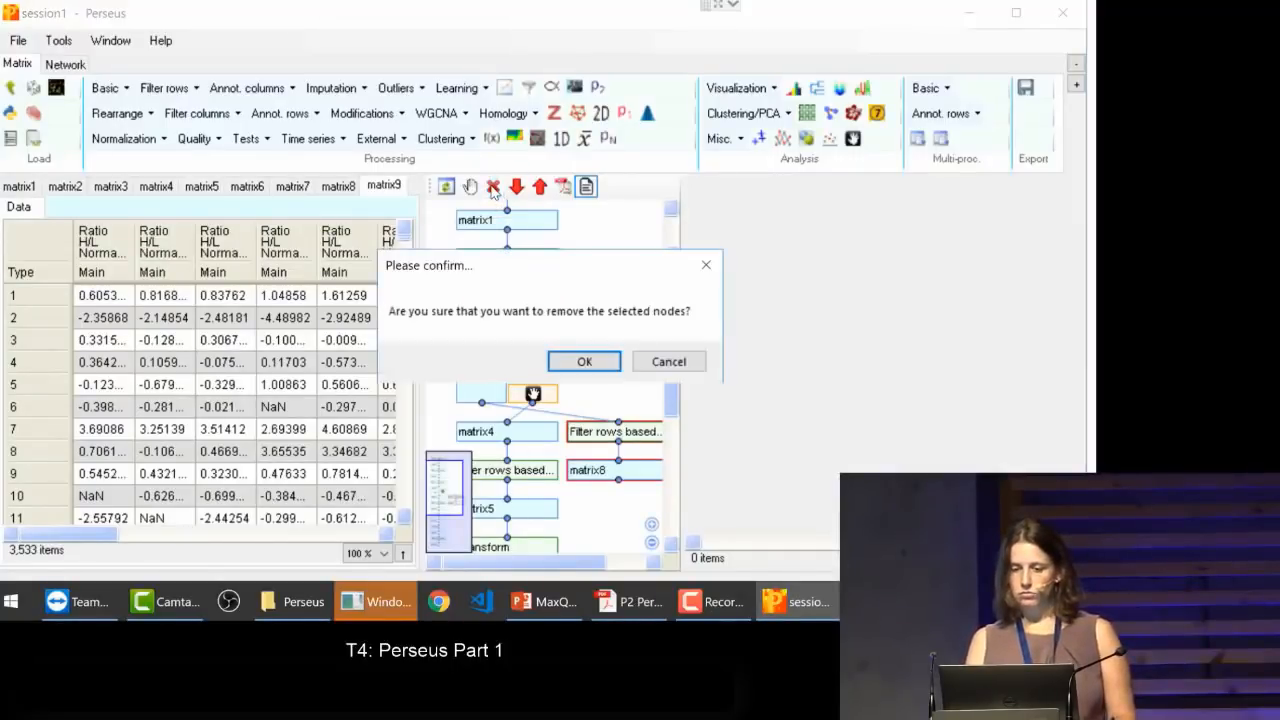
left_click(584, 363)
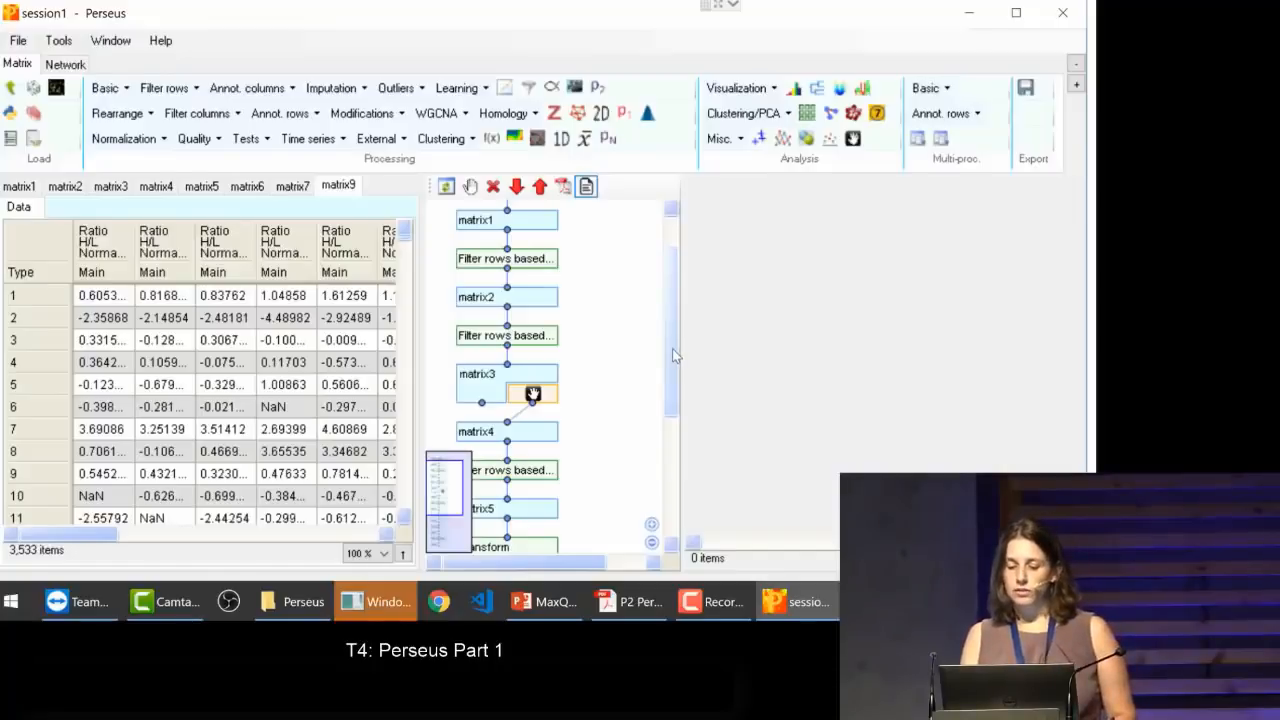
Step: Review the parameters of the valid-values filter between matrix7 and matrix9
left_click_drag(672, 348, 666, 512)
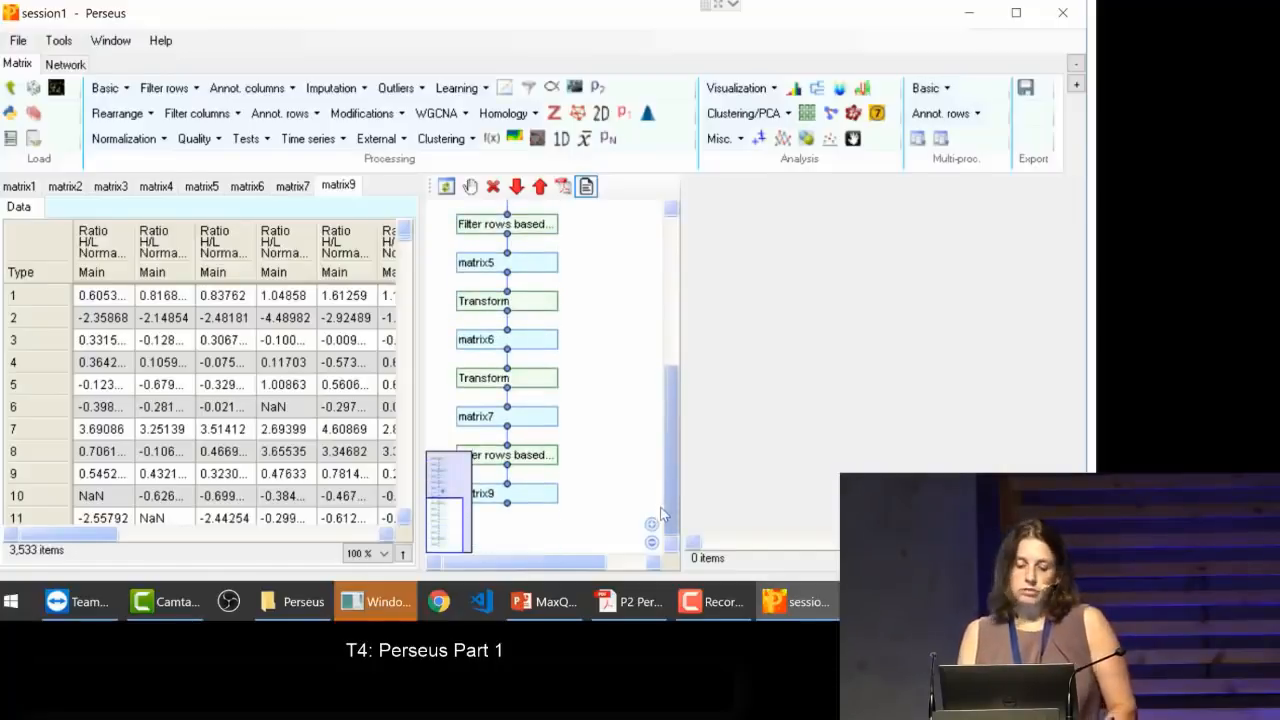
left_click(535, 462)
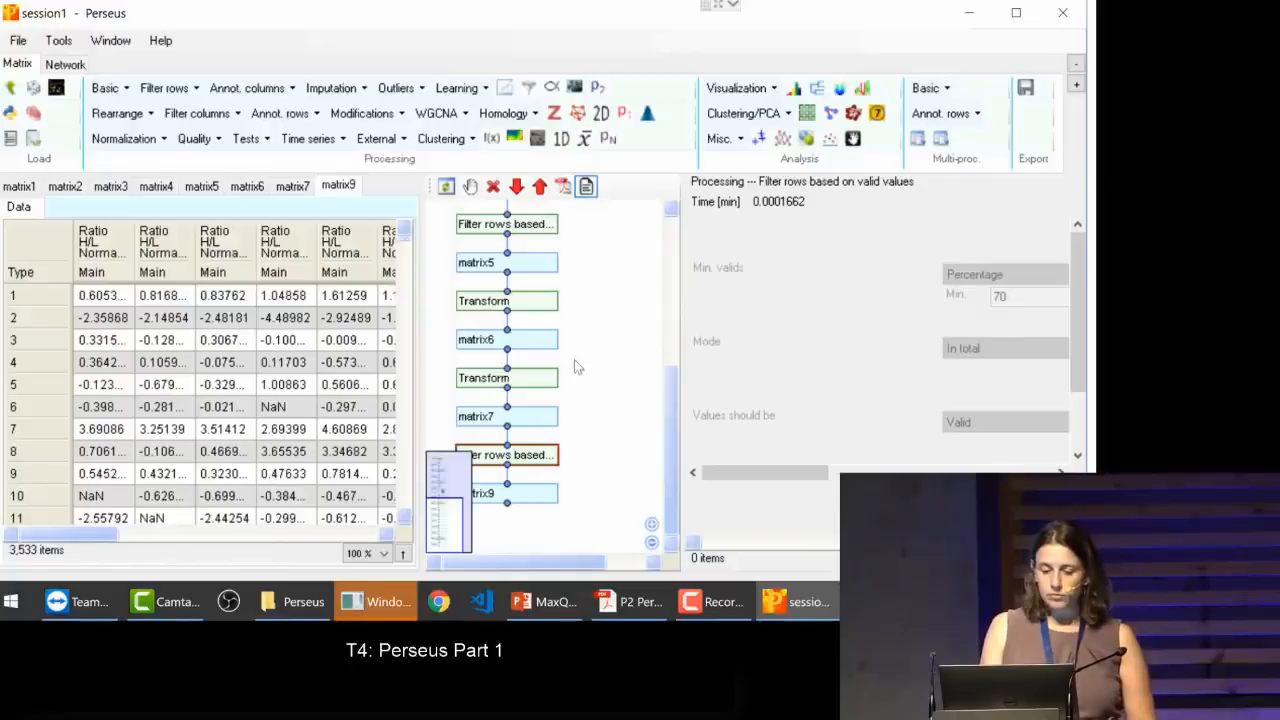
scroll(582, 405, "up", 2)
scroll(582, 405, "down", 2)
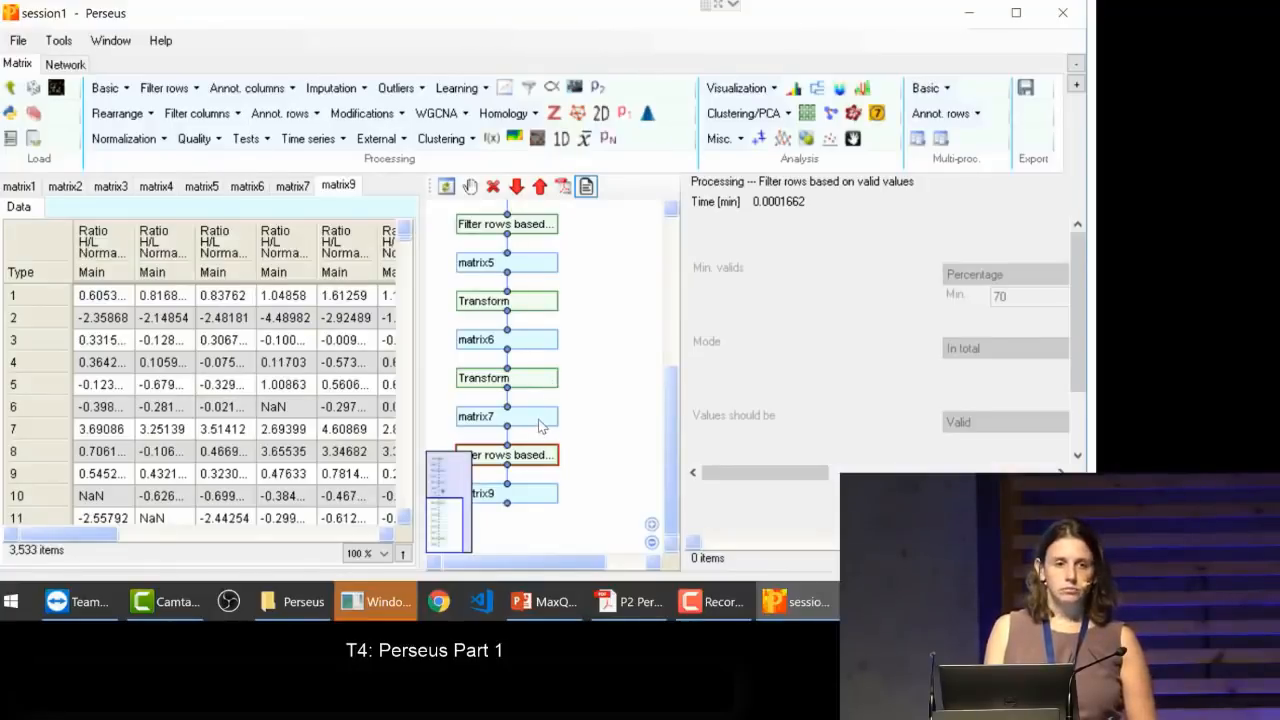
Step: Create a numeric Venn diagram for matrix9 from all nine Ratio H/L Normalized columns
left_click(530, 497)
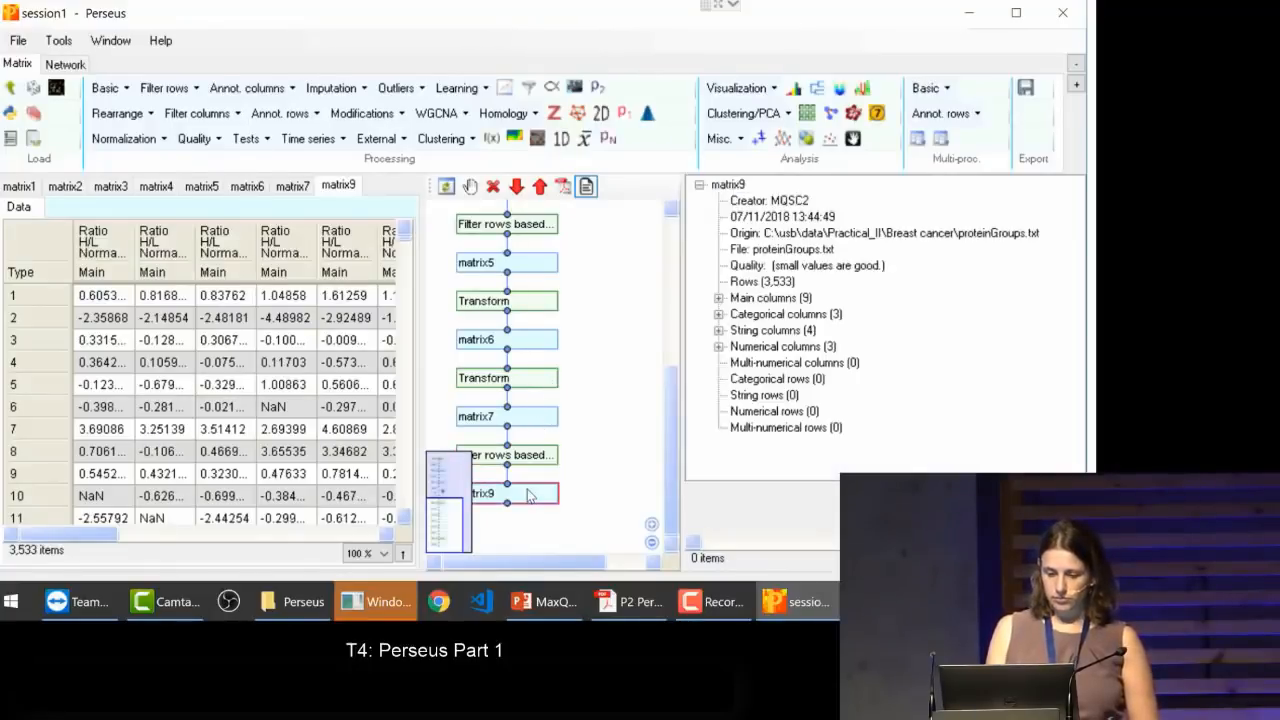
left_click(877, 115)
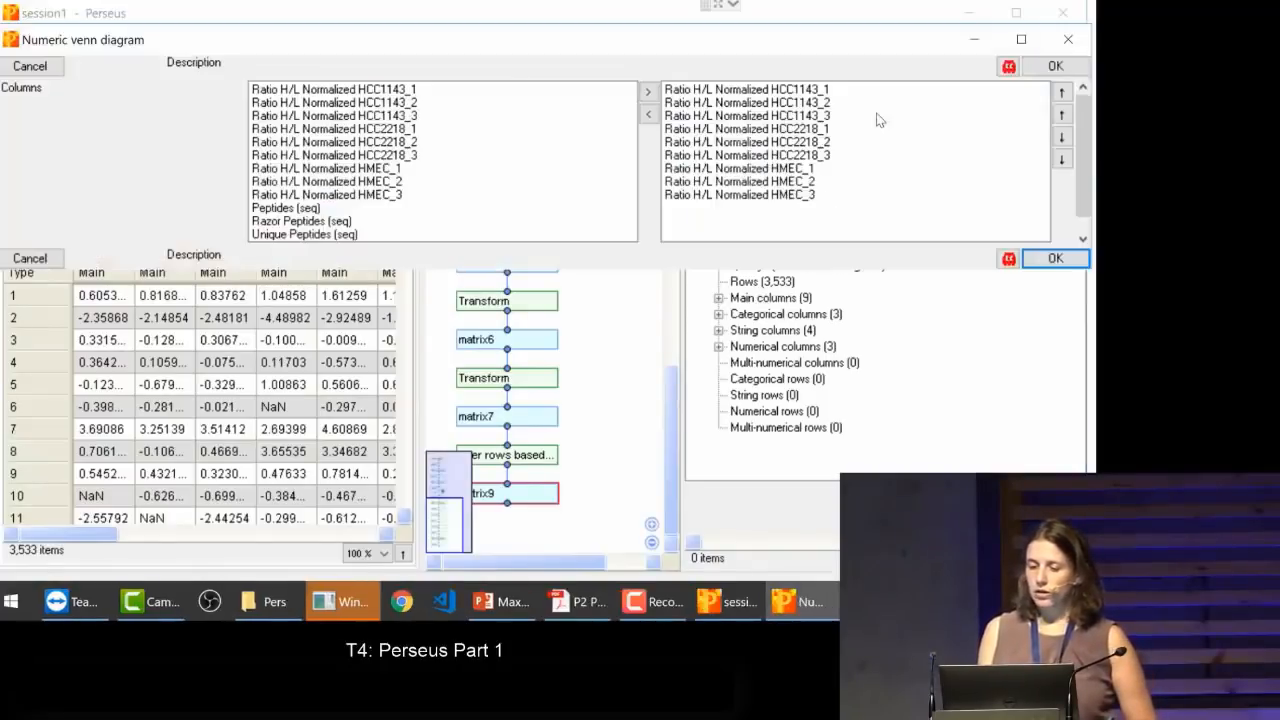
left_click(877, 116)
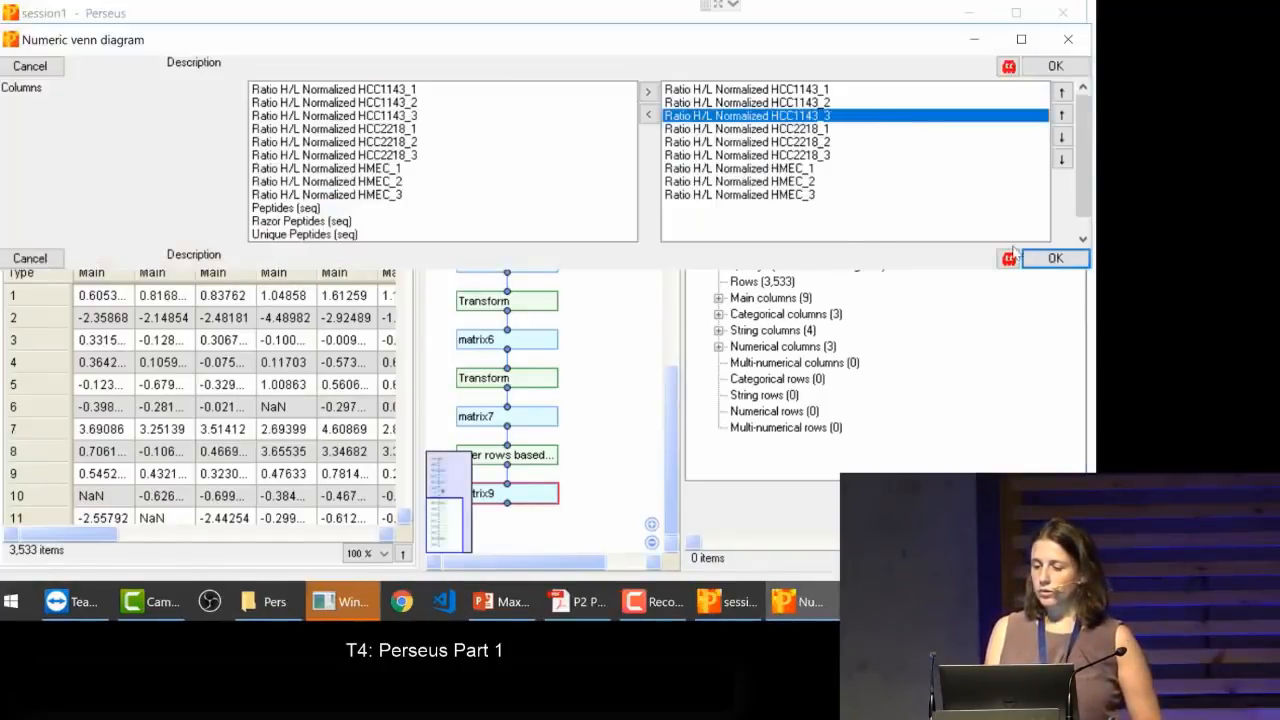
left_click(1050, 259)
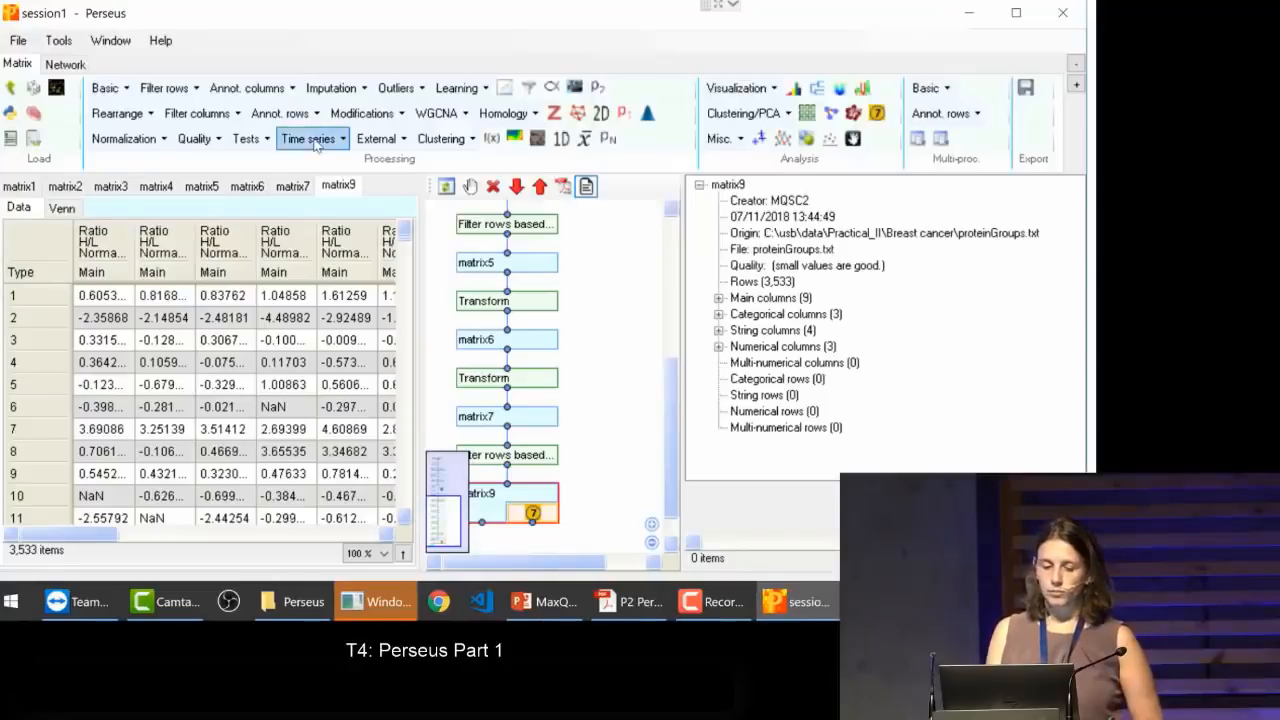
Step: Open the Venn results of matrix9 and widen the tables and the Name column to read the full column names
left_click(62, 208)
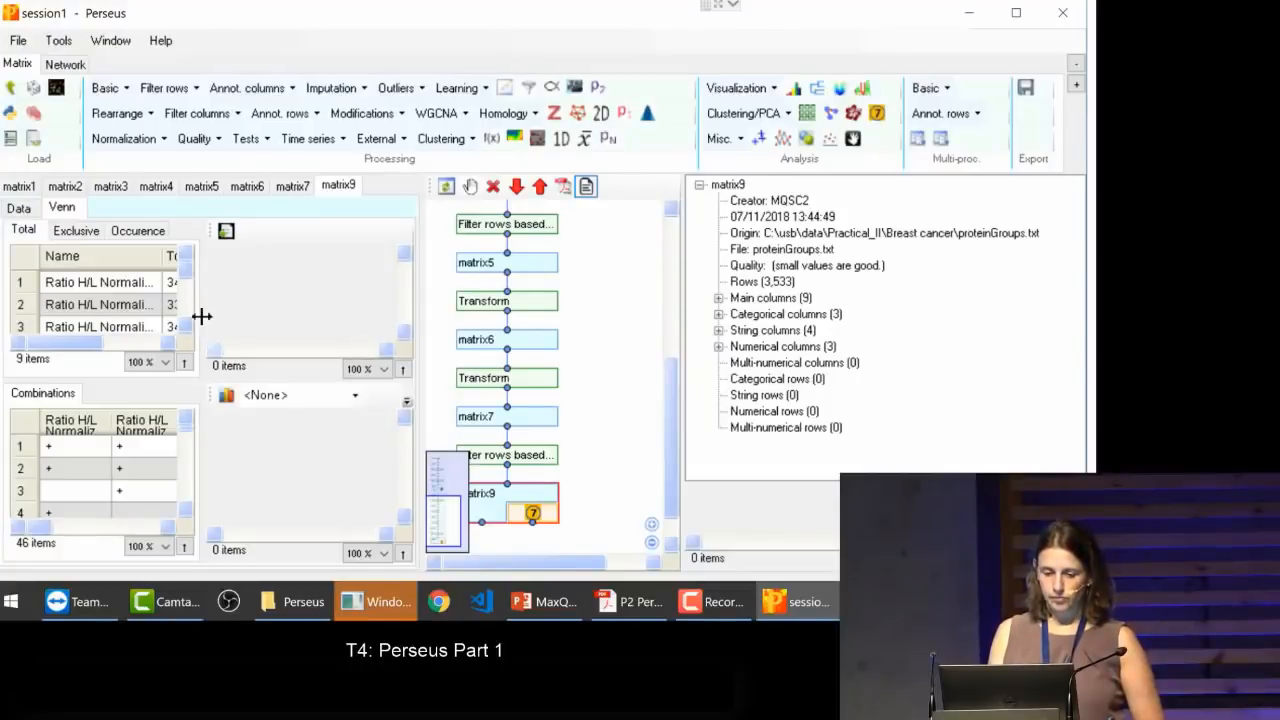
left_click_drag(200, 318, 350, 338)
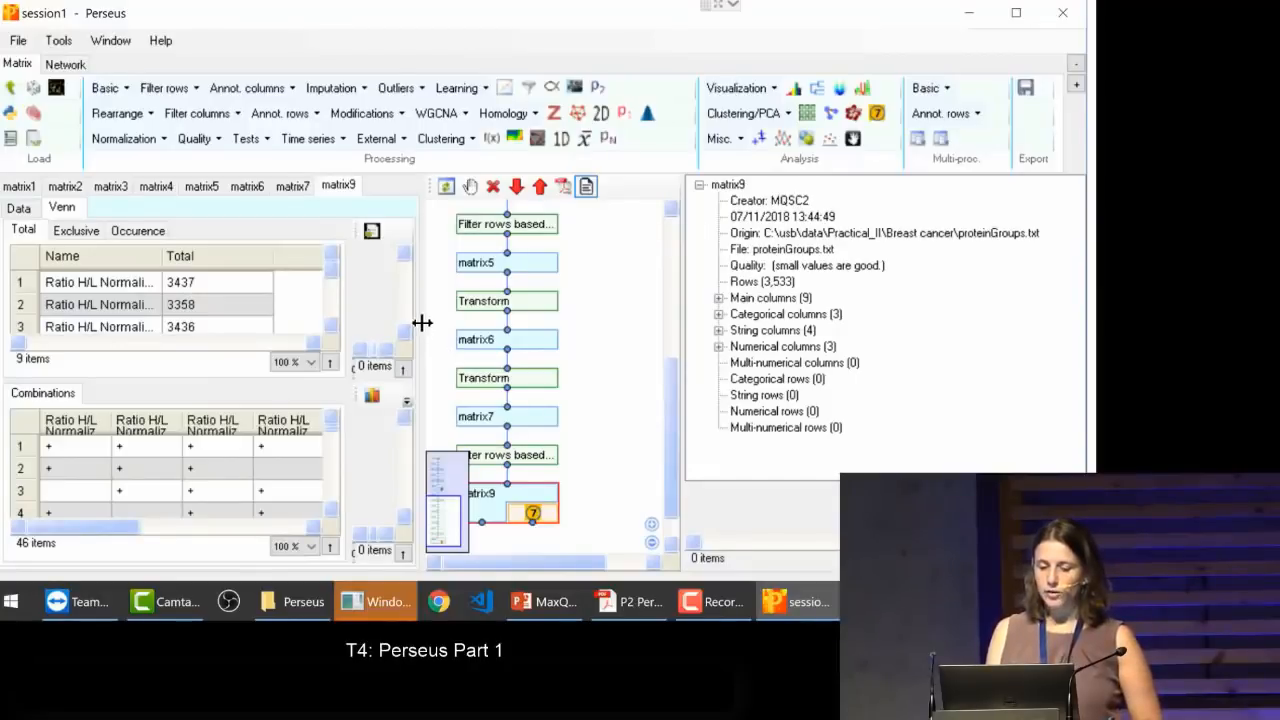
left_click_drag(423, 325, 553, 330)
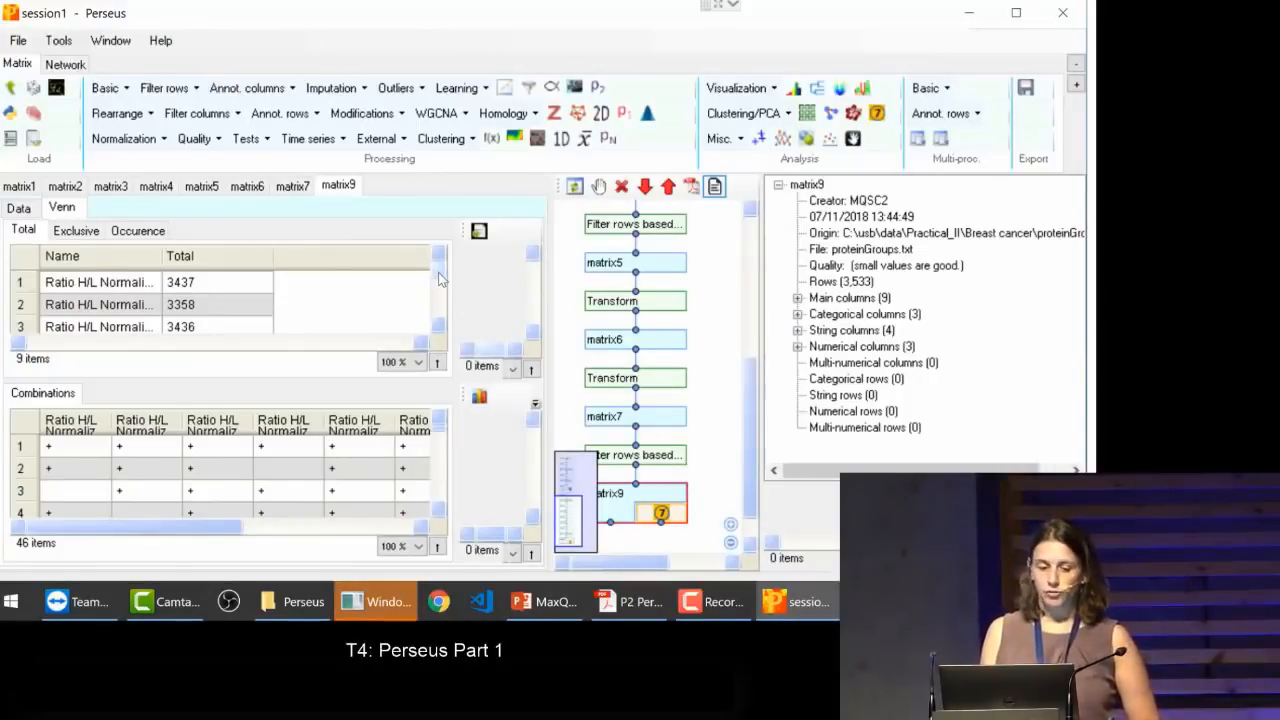
left_click_drag(163, 262, 272, 278)
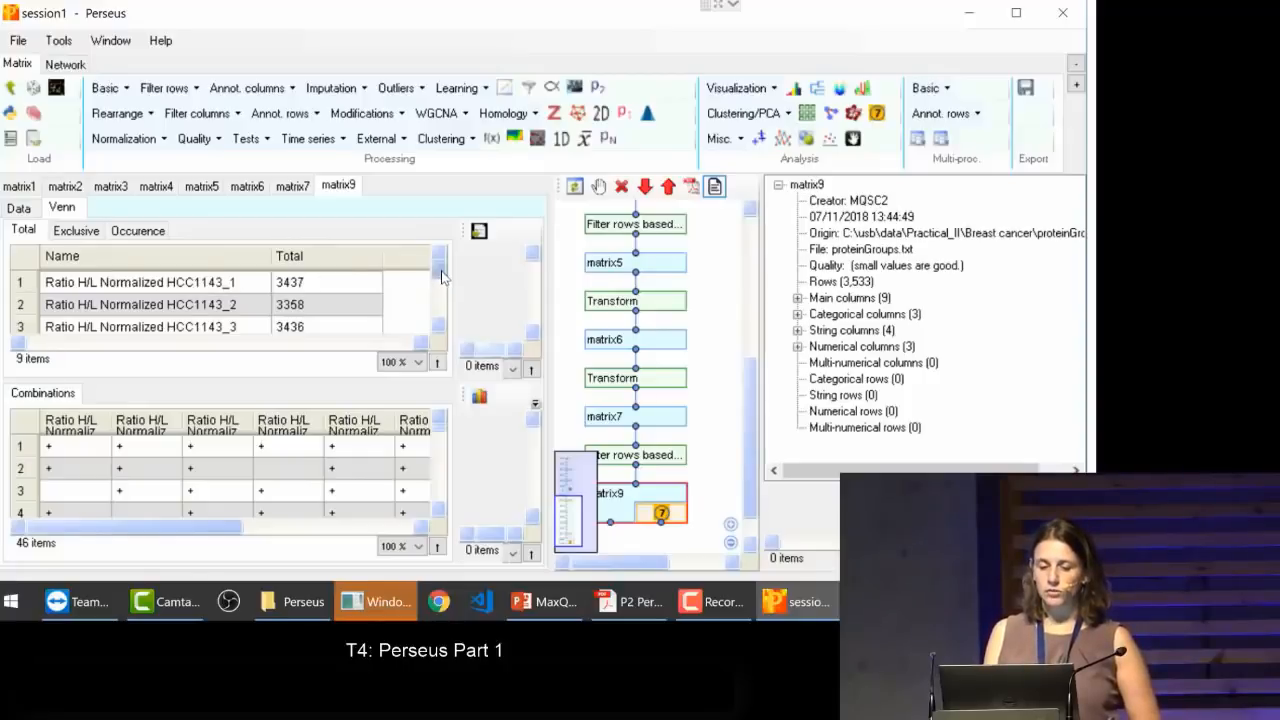
Step: Create a numeric Venn diagram for matrix7 from all nine Ratio H/L Normalized columns
left_click_drag(439, 266, 441, 316)
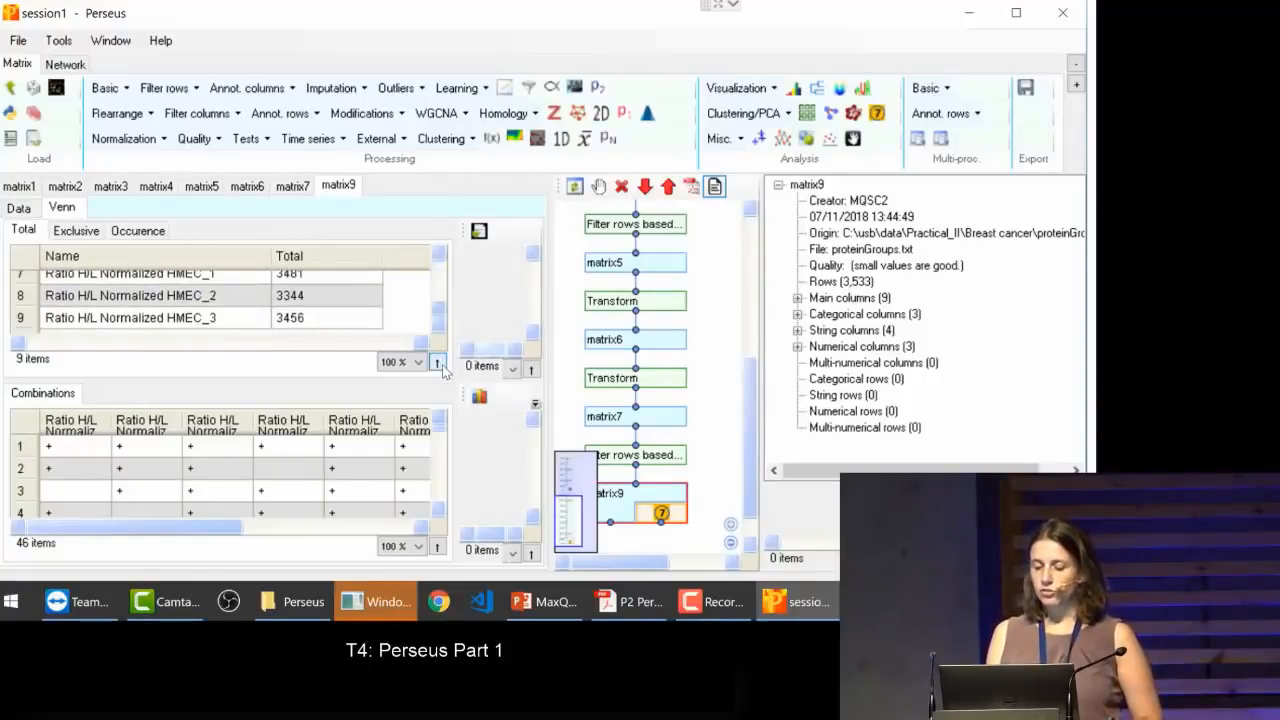
left_click(670, 427)
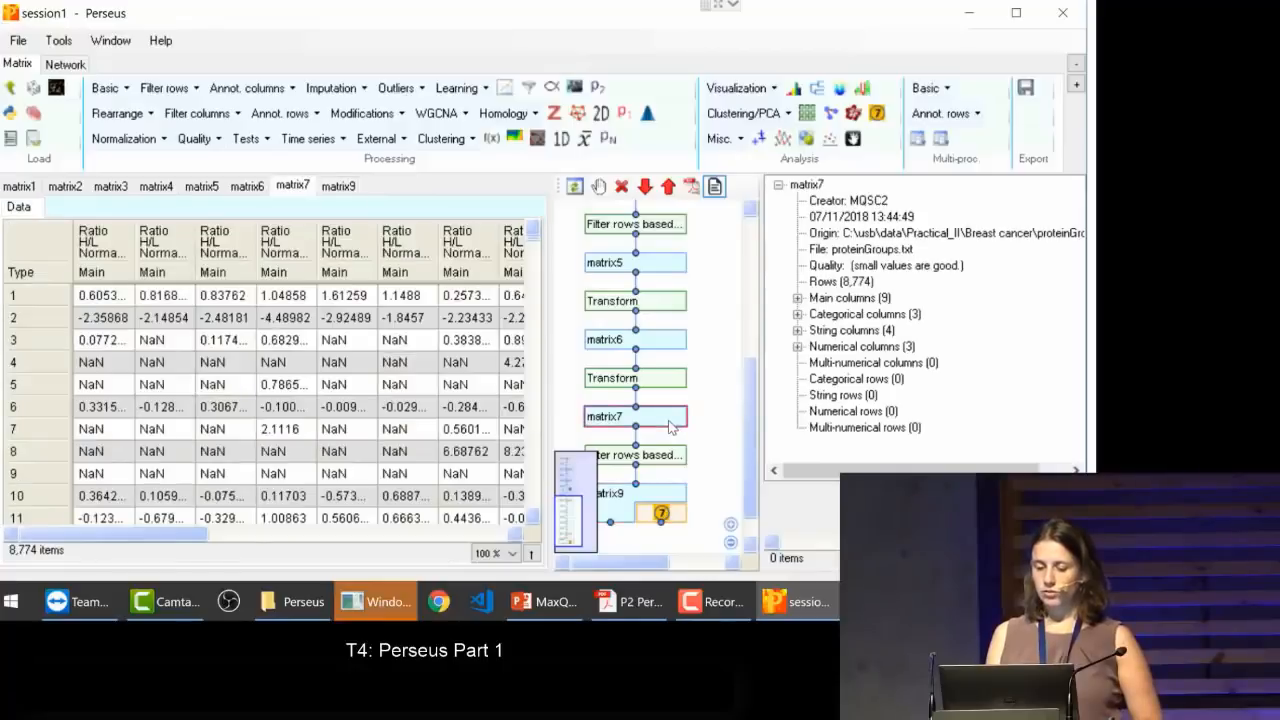
left_click(876, 114)
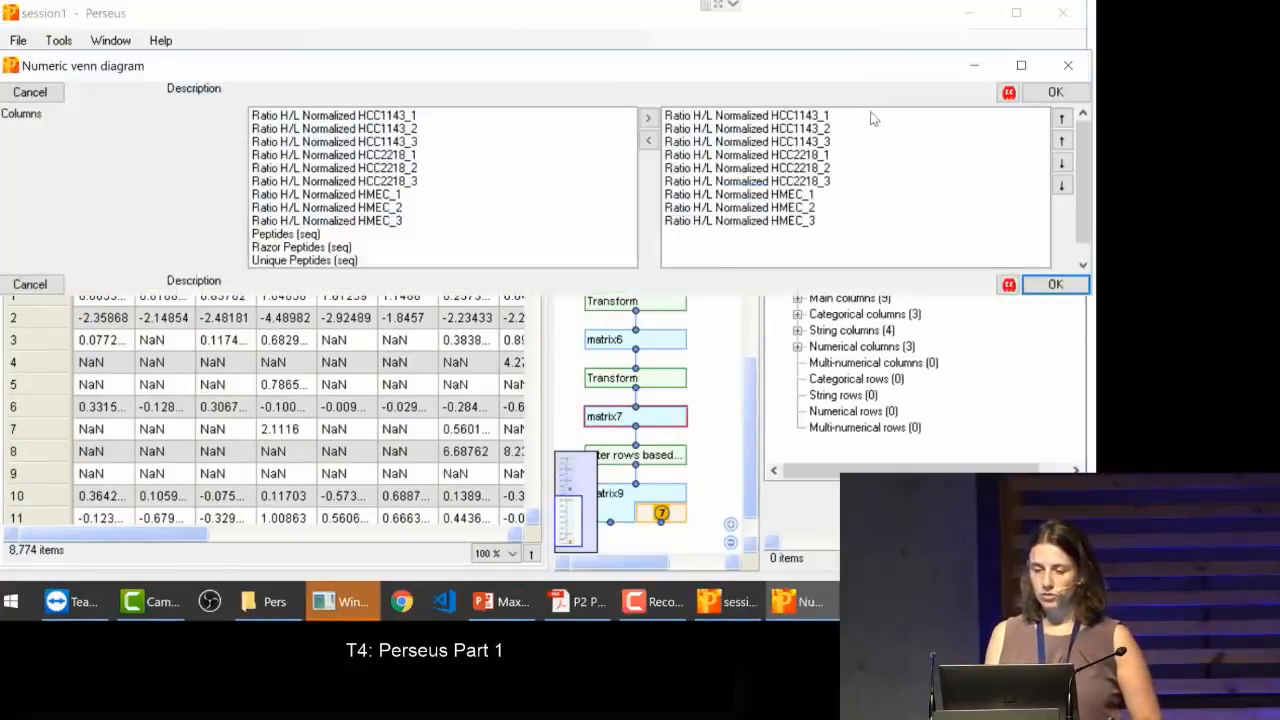
left_click(1056, 286)
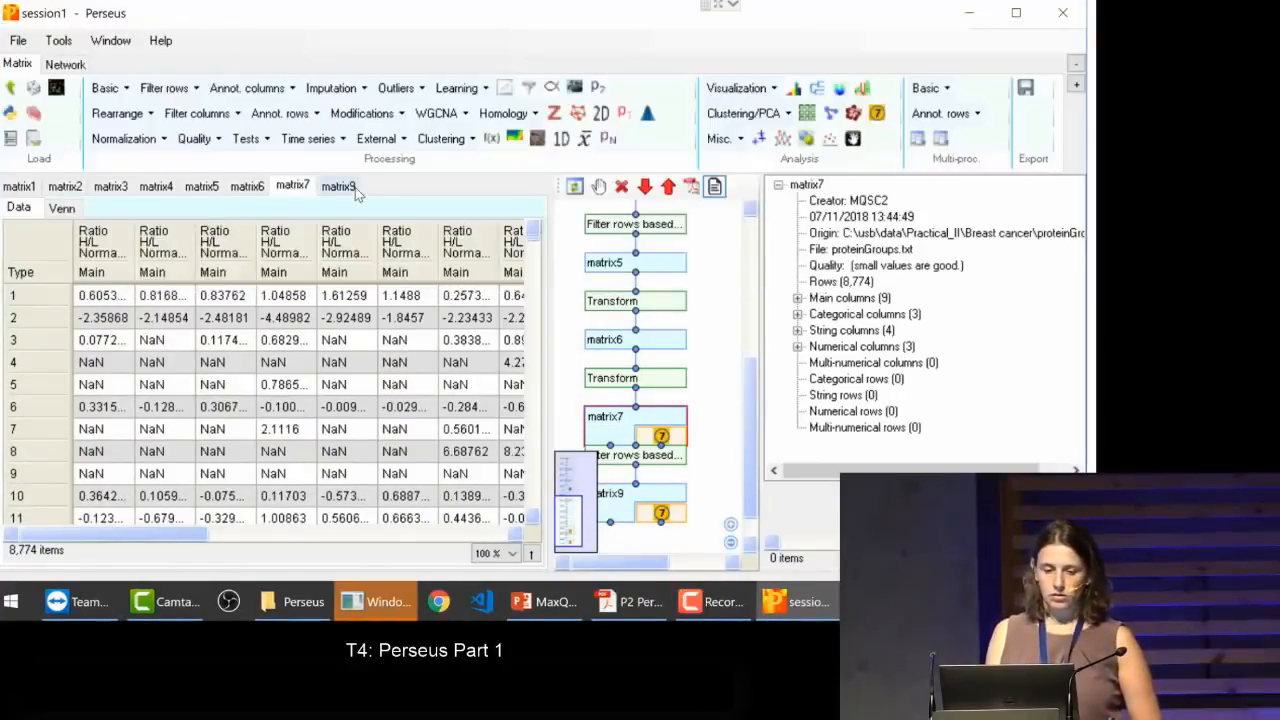
Step: Open the Venn results of matrix7, widen the tables and the Name column, and review the totals per sample
left_click(63, 207)
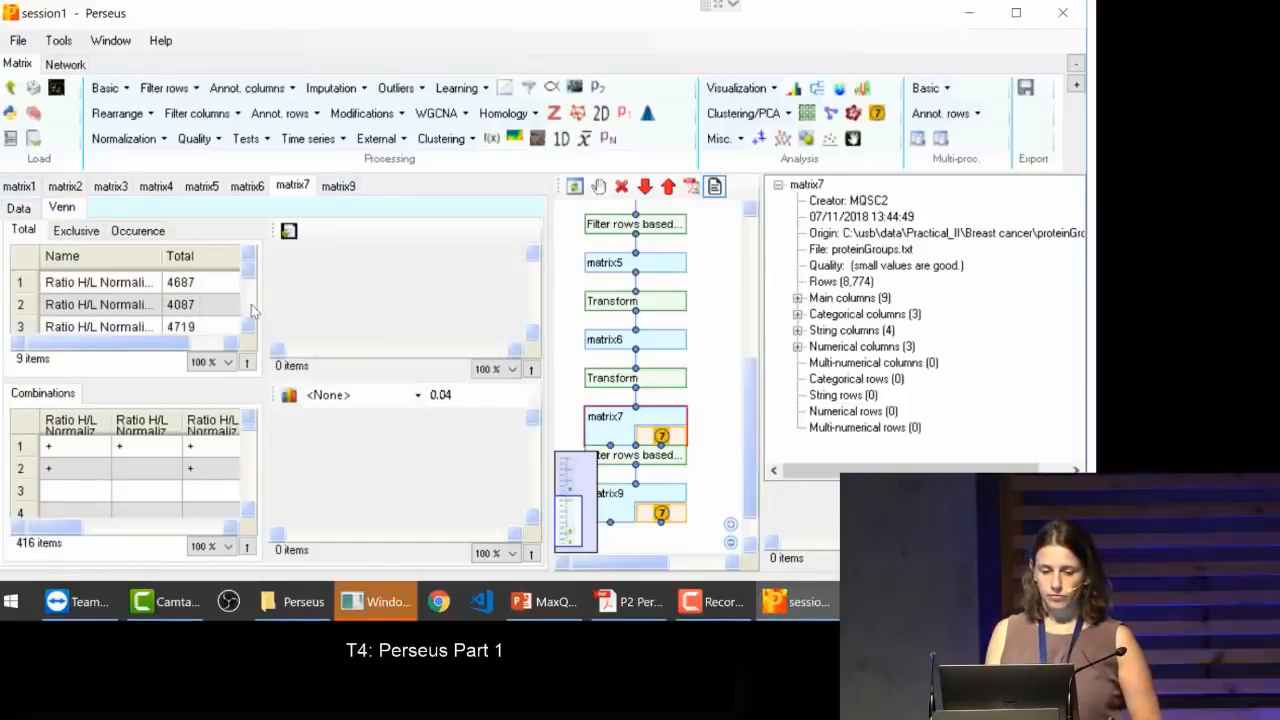
left_click_drag(267, 301, 445, 320)
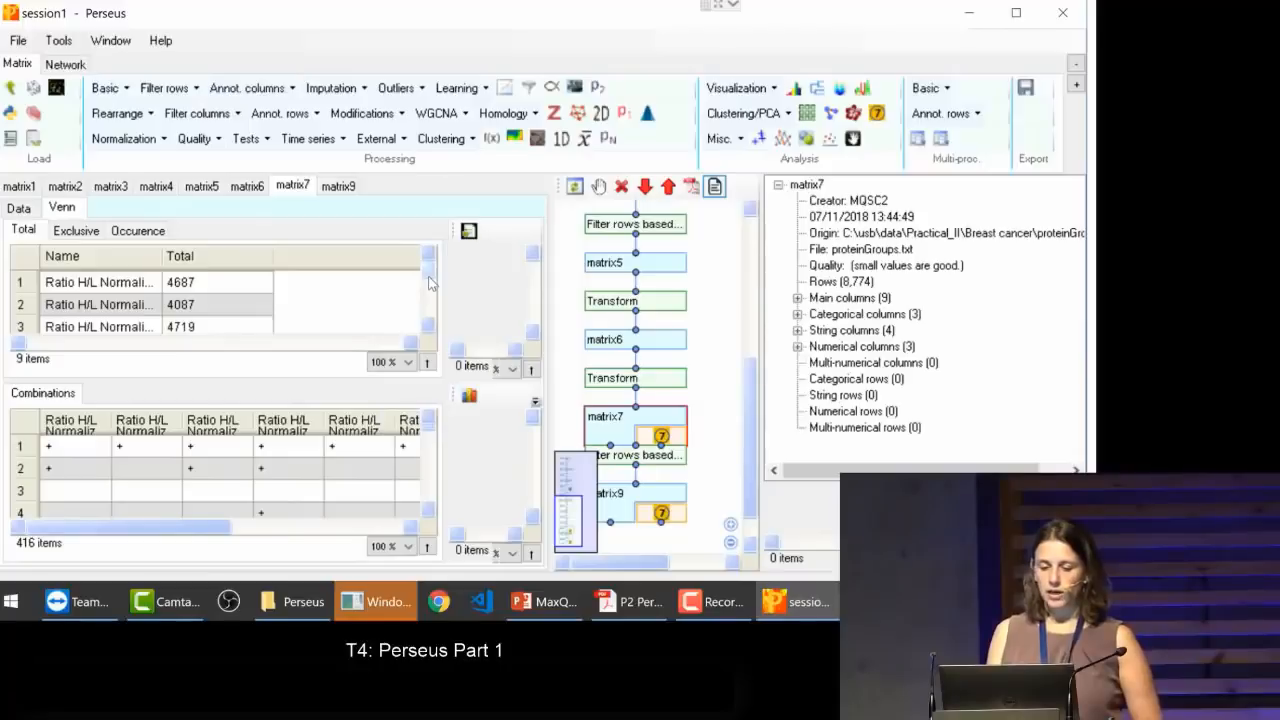
left_click_drag(428, 270, 425, 360)
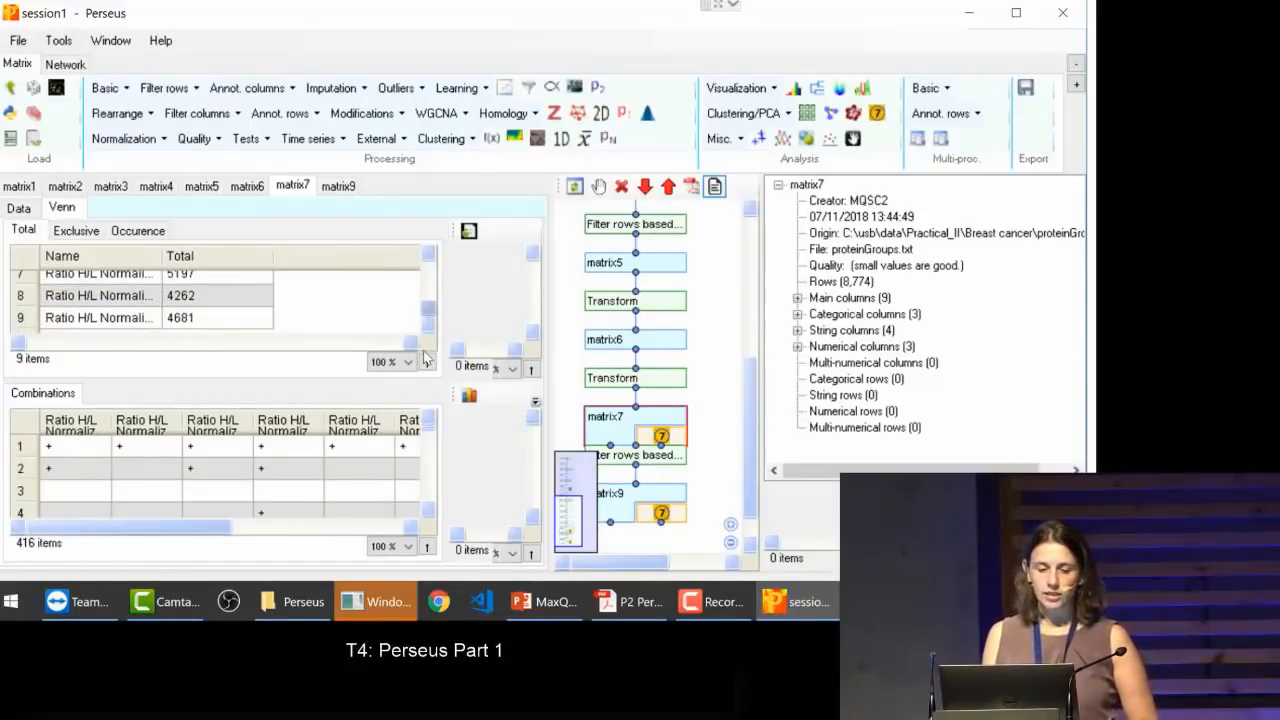
left_click_drag(163, 262, 257, 285)
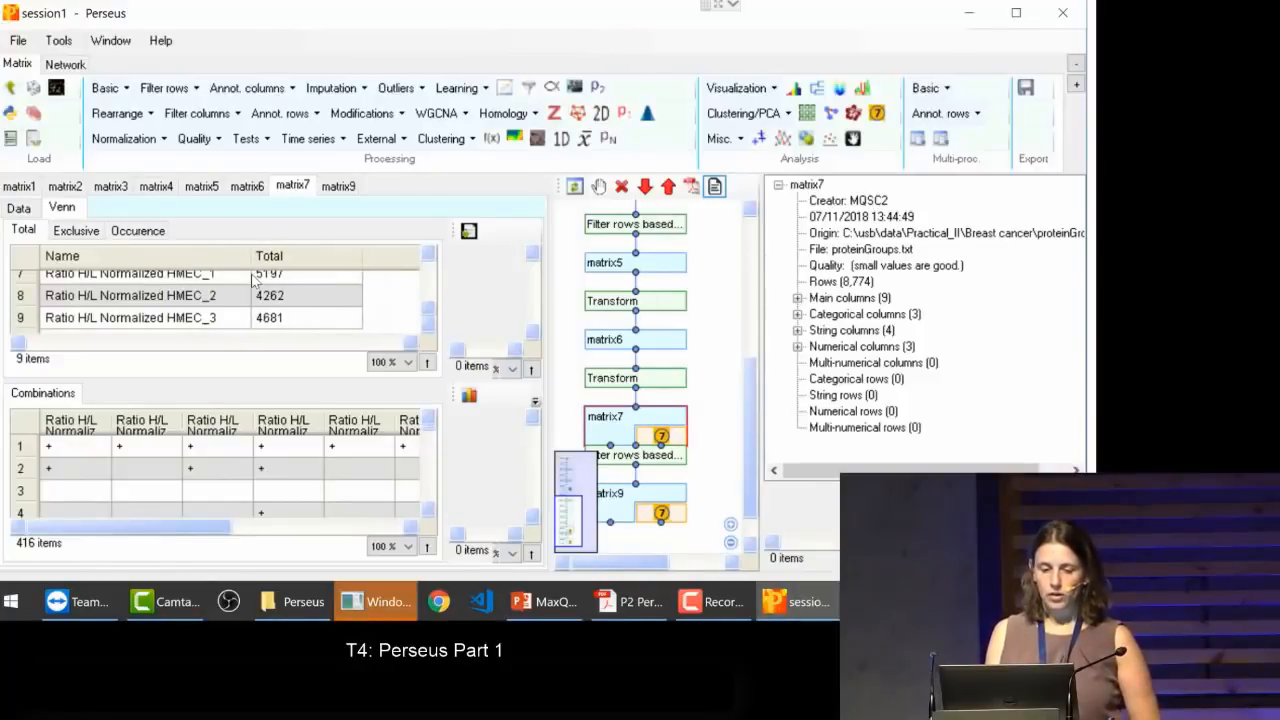
Step: Examine the exclusive counts per sample and the occurrence counts in the Venn results of matrix7
left_click(70, 233)
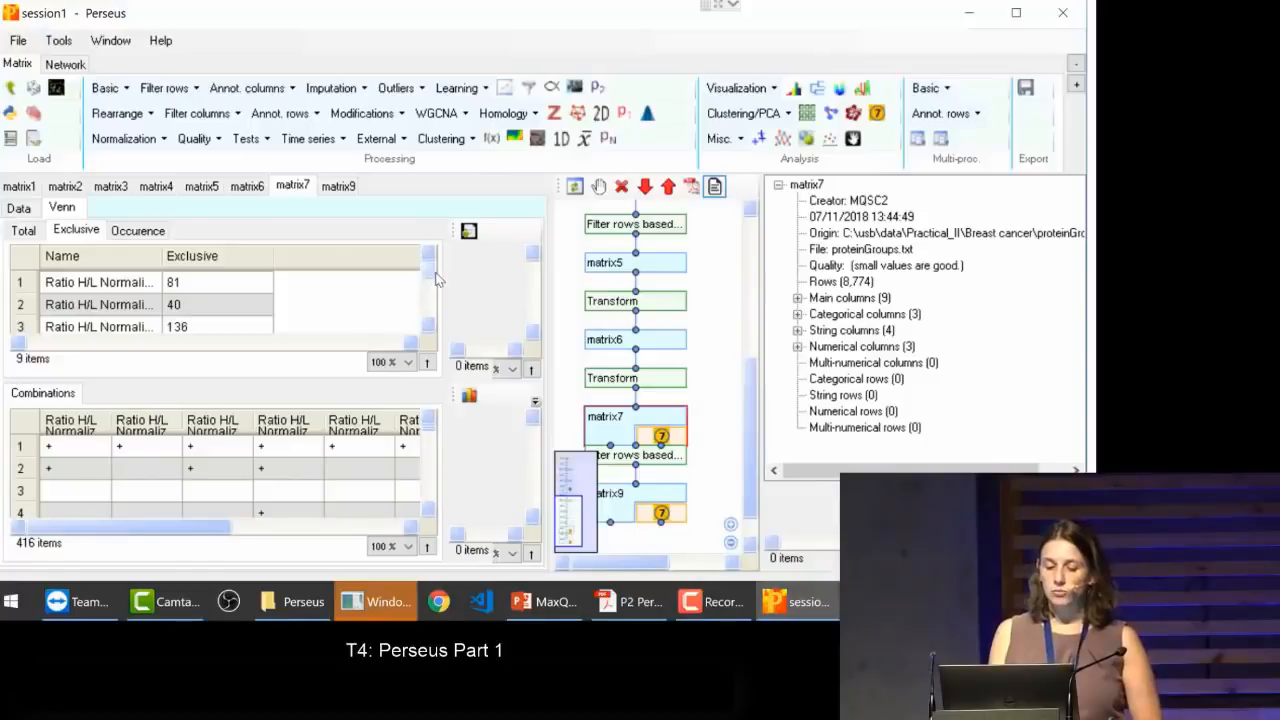
mouse_move(430, 280)
left_mouse_down()
mouse_move(436, 344)
mouse_move(430, 265)
left_mouse_up()
left_click(140, 230)
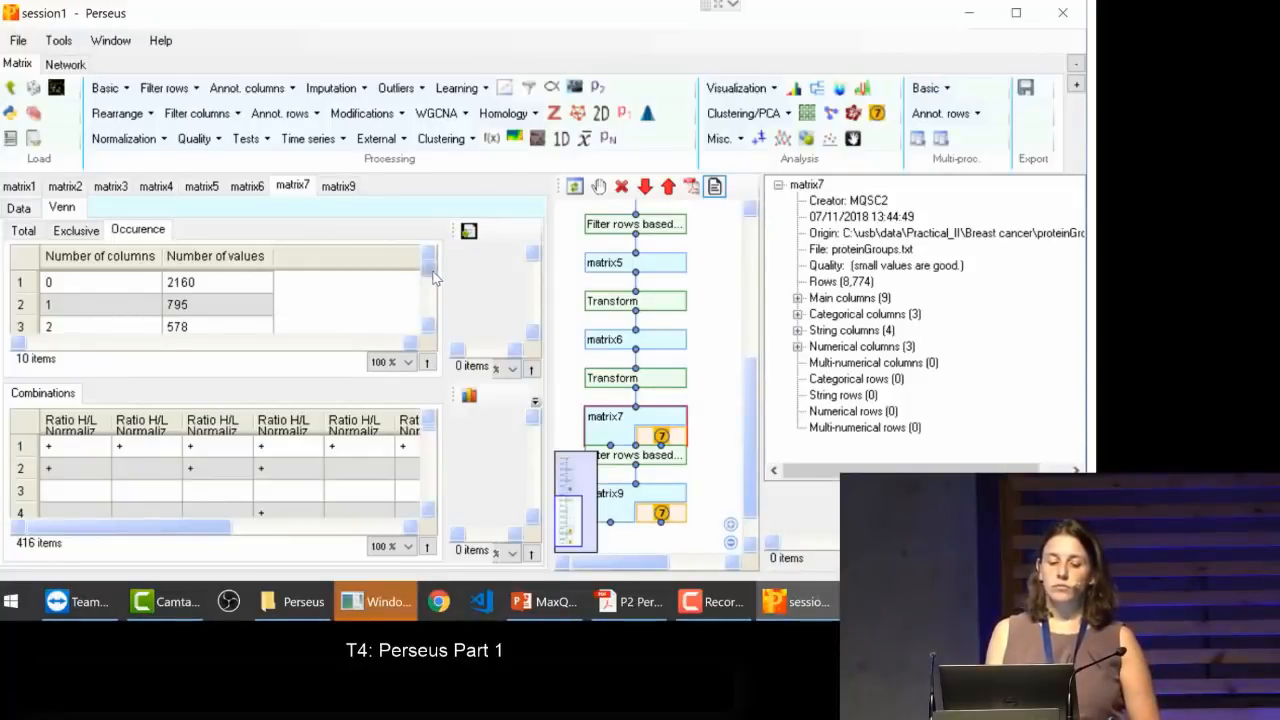
scroll(430, 275, "down", 1)
scroll(426, 272, "up", 1)
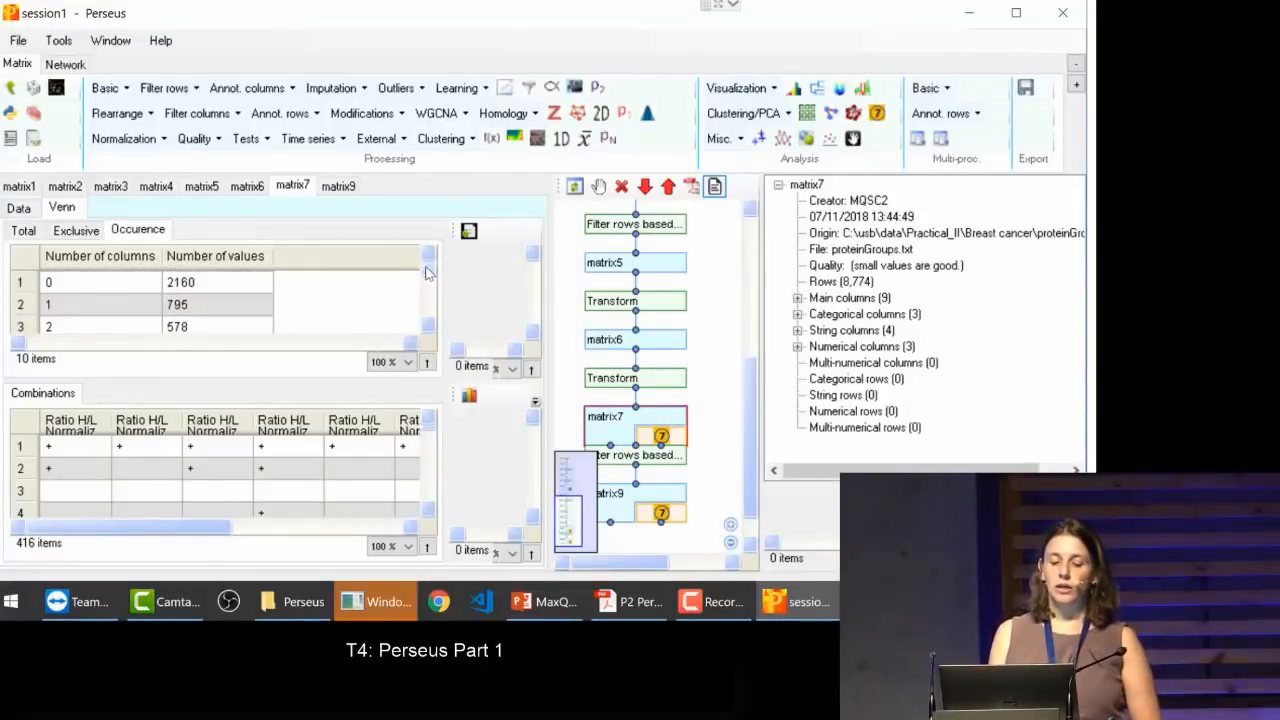
scroll(426, 272, "down", 5)
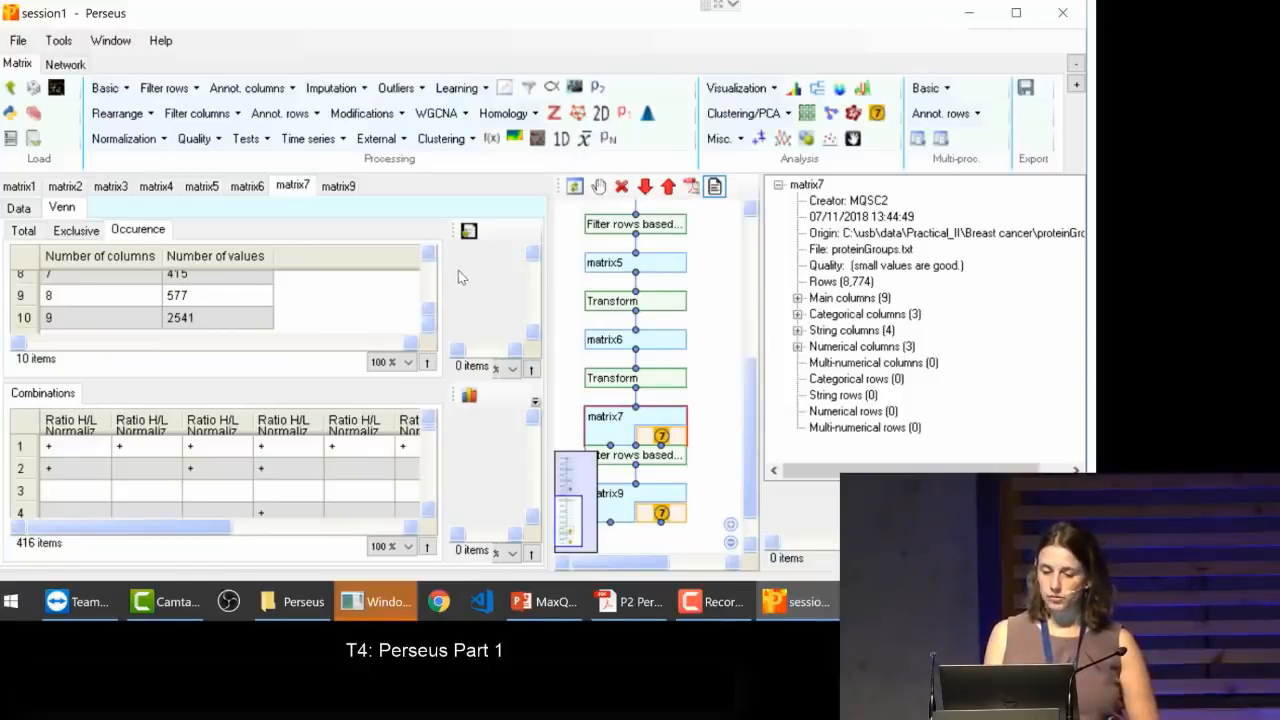
left_click_drag(428, 314, 428, 258)
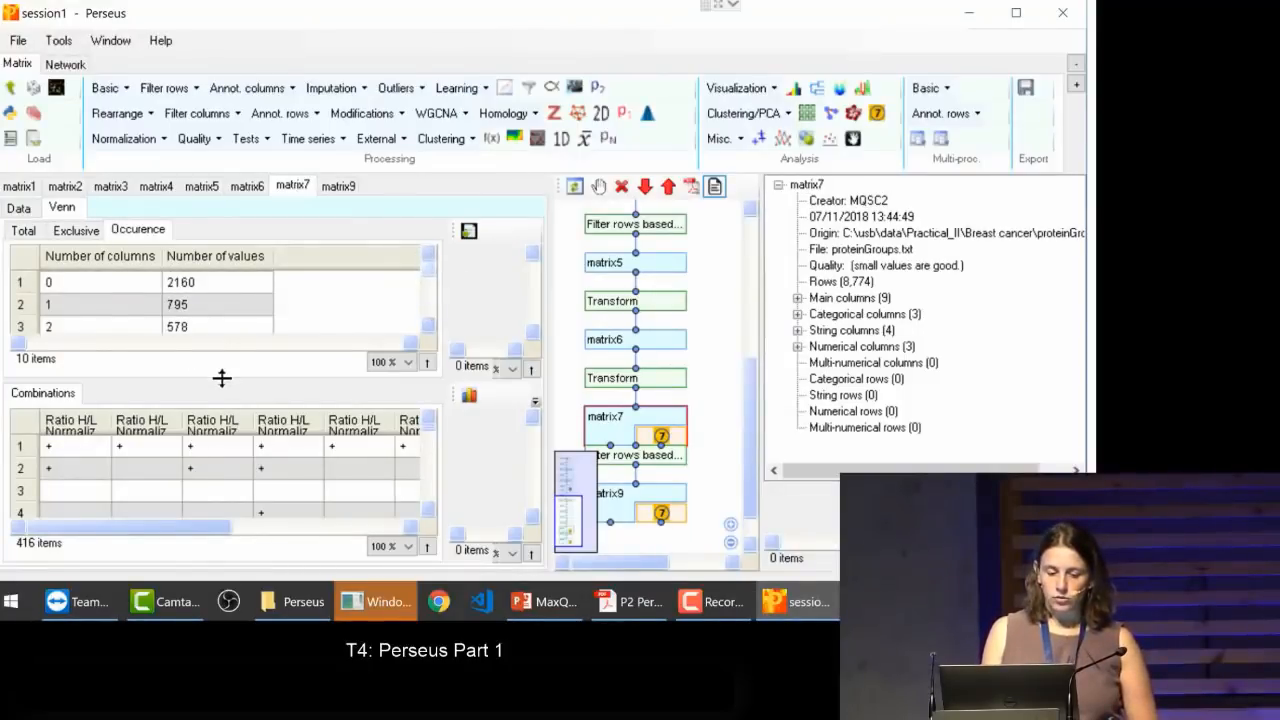
Step: Enlarge the Combinations table of matrix7 and select the combination in which all nine samples are marked
left_click_drag(221, 378, 221, 325)
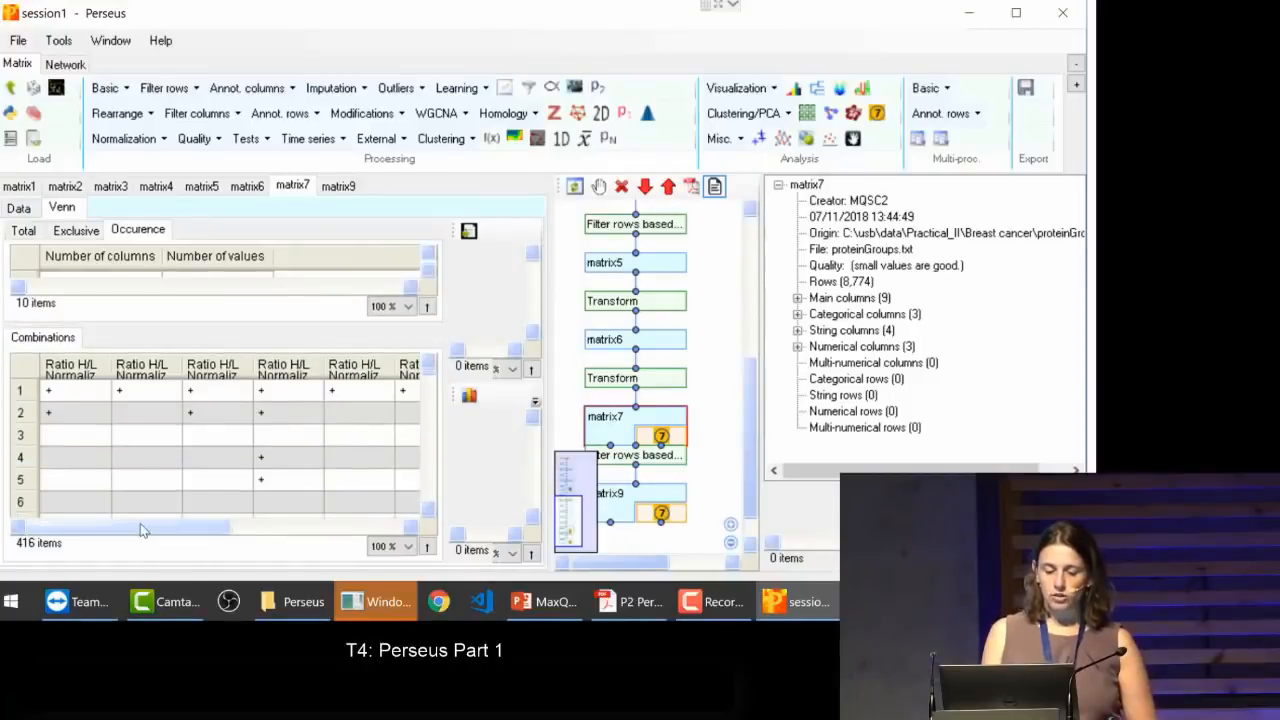
left_click_drag(140, 523, 395, 528)
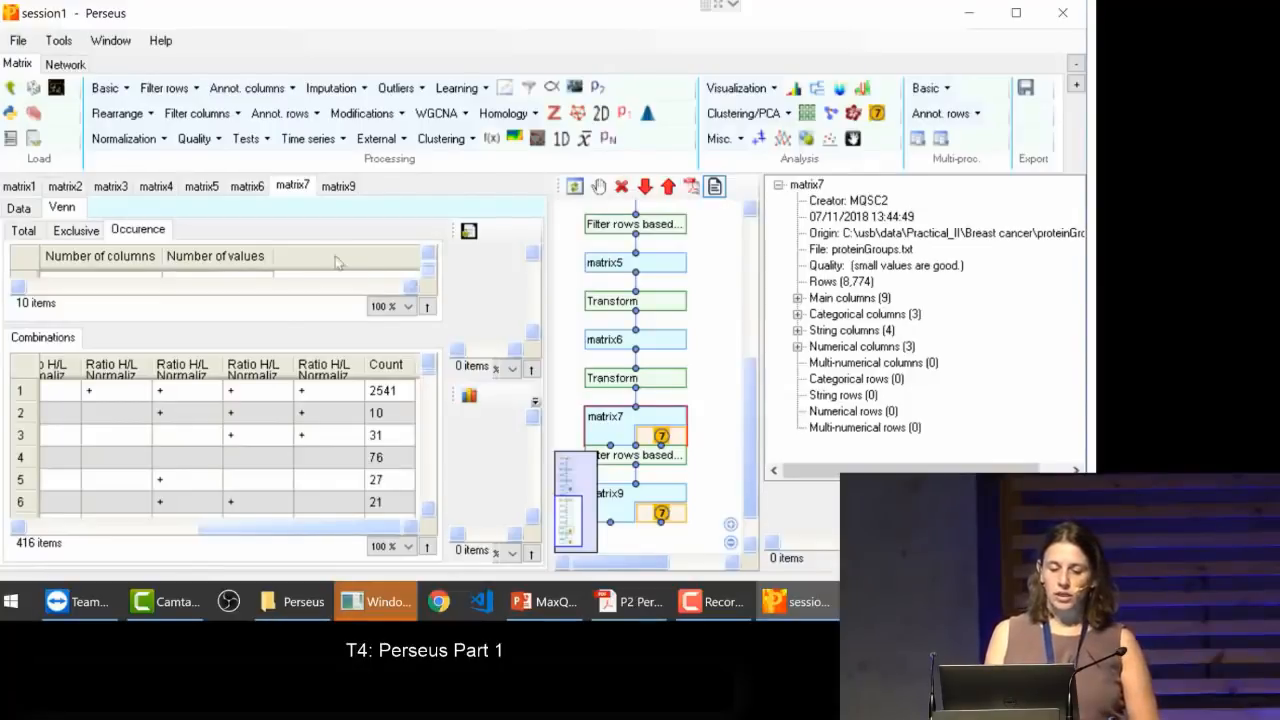
left_click(245, 394)
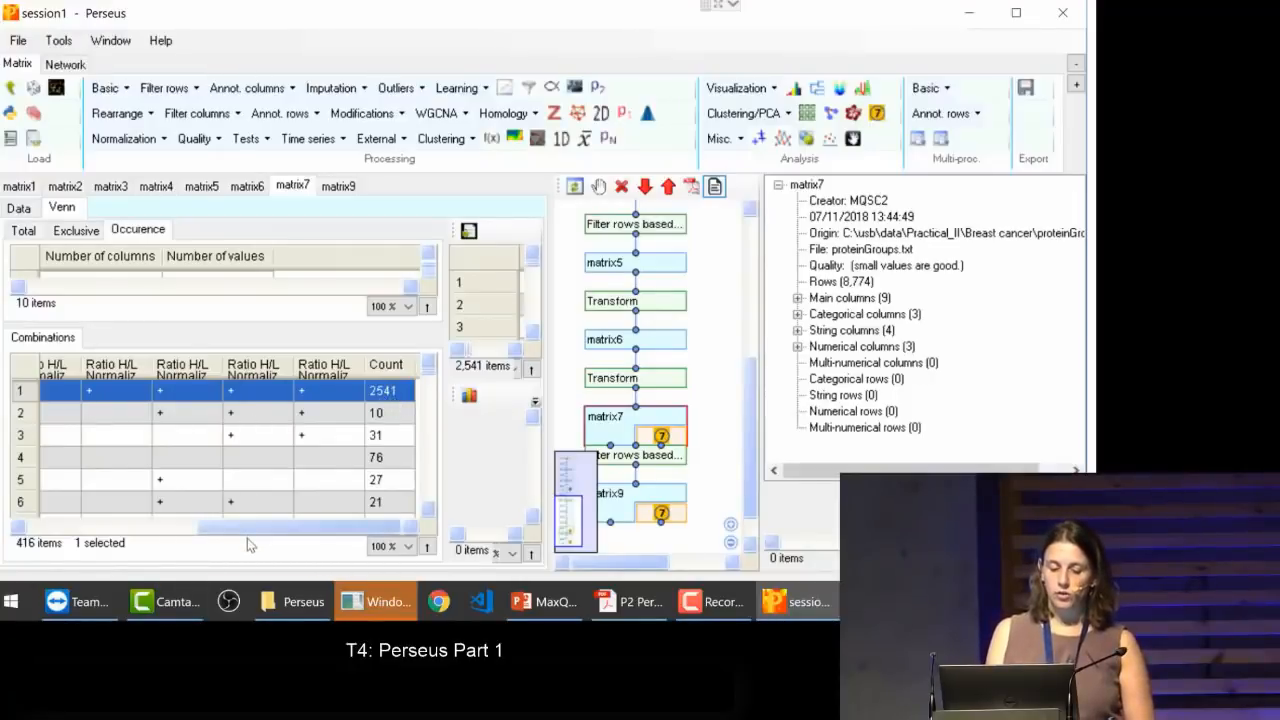
left_click_drag(247, 527, 12, 556)
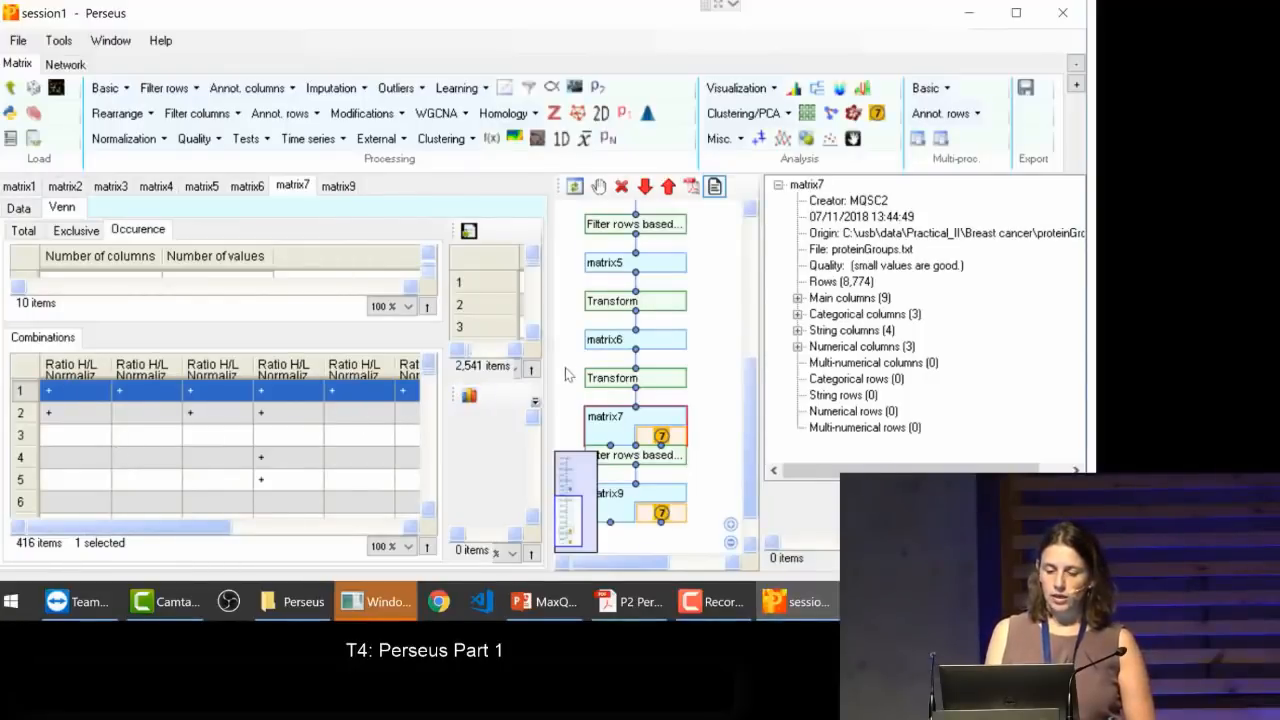
Step: Widen the protein list of the selected combination to read its protein IDs and names, and select the first protein
left_click_drag(549, 372, 636, 372)
left_click_drag(811, 318, 935, 318)
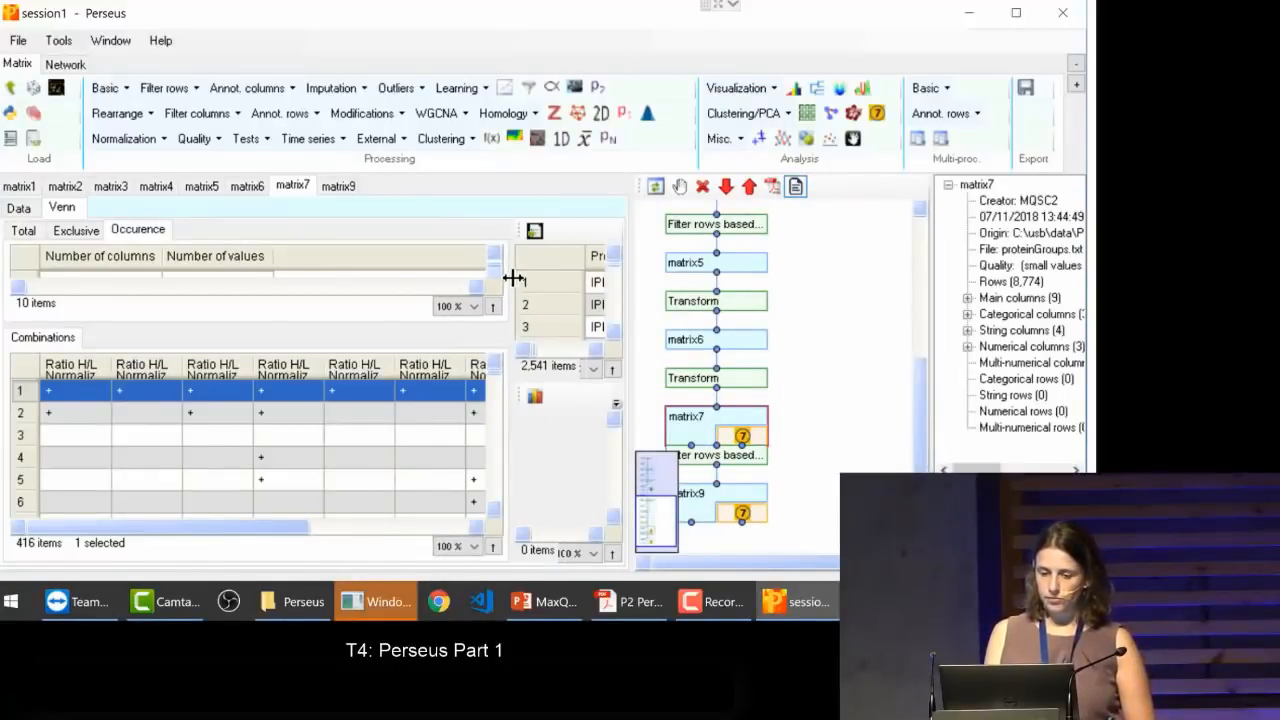
left_click_drag(512, 283, 306, 283)
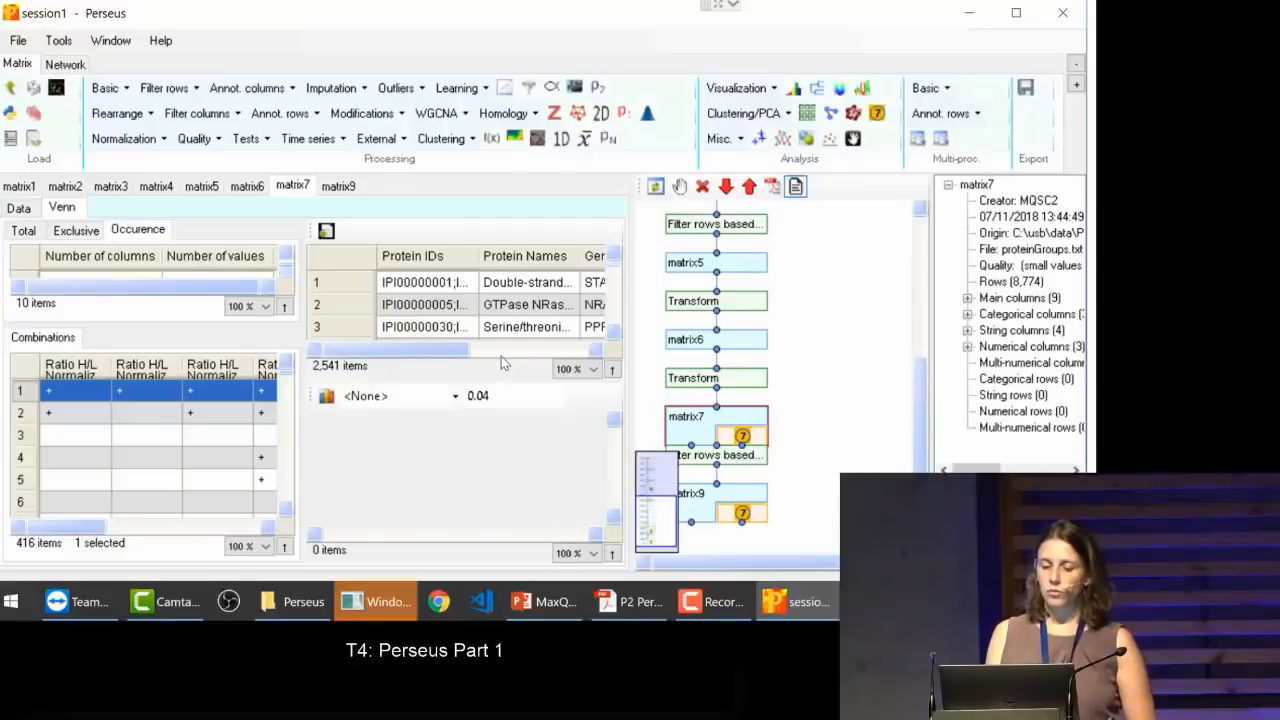
left_click(505, 285)
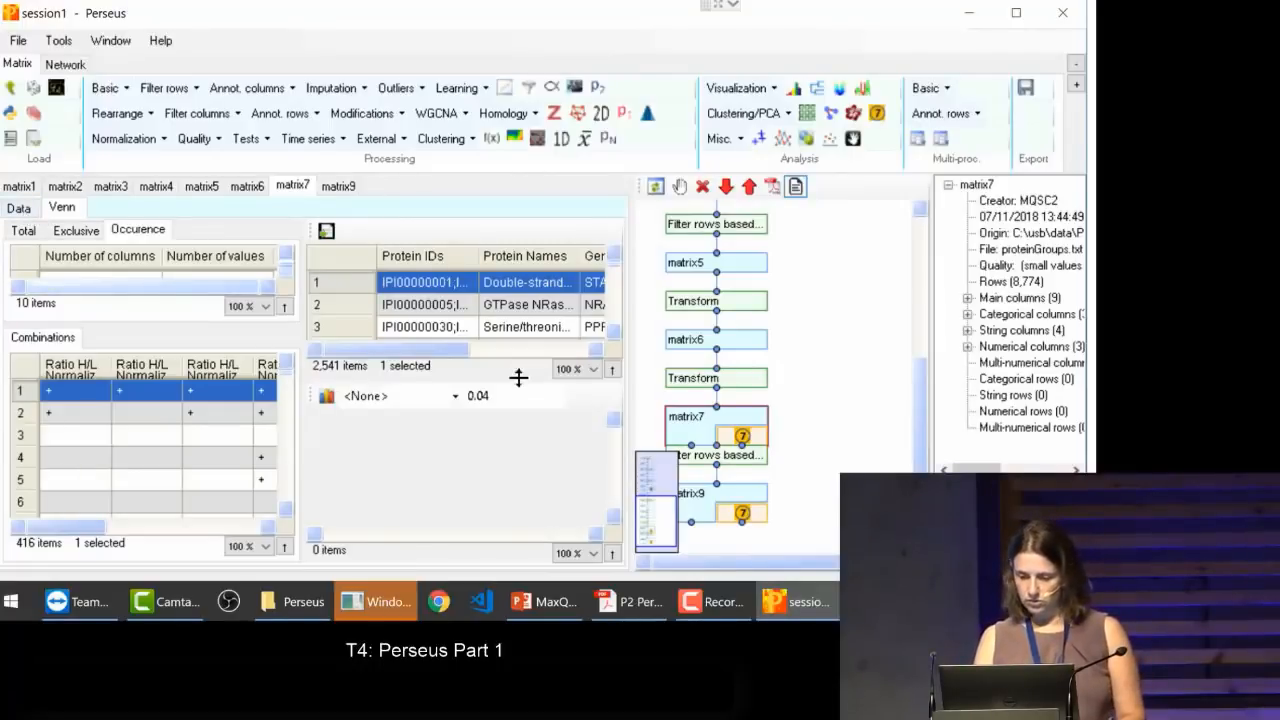
Step: Show the data of matrix9, widen the Ratio H/L Normalized HCC1143_1 column and sort the table by it
left_click(698, 512)
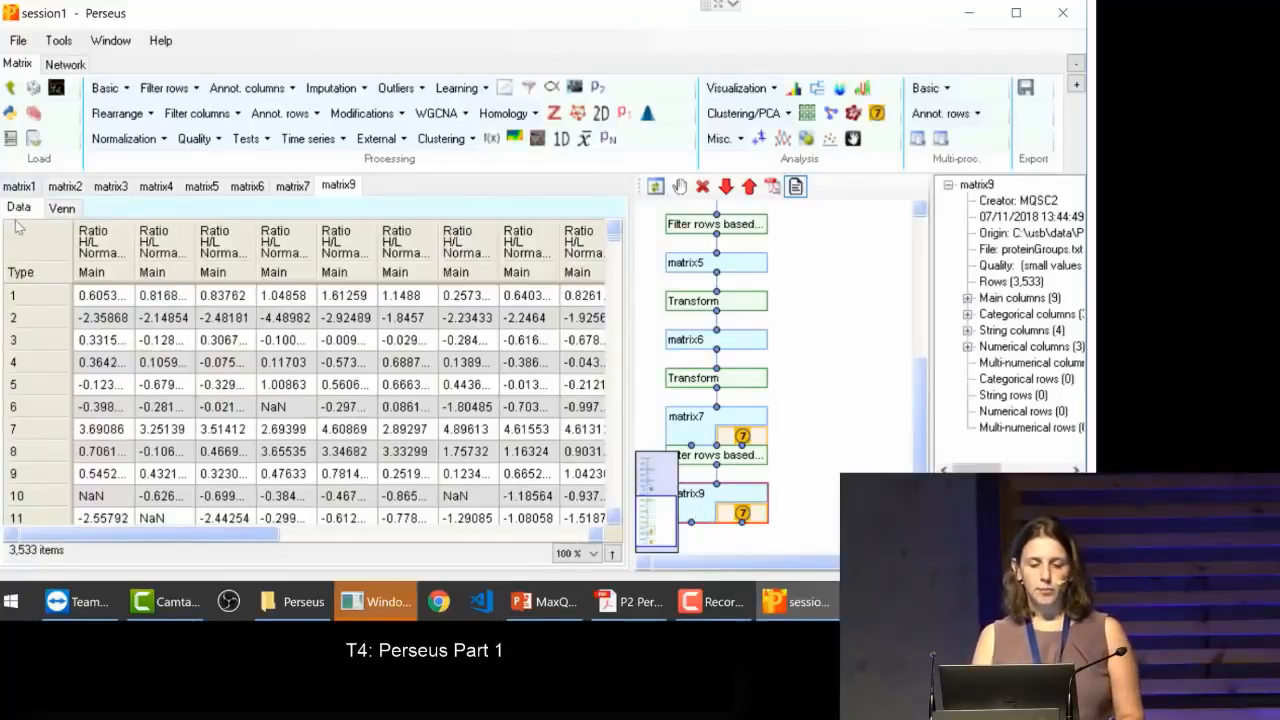
left_click_drag(136, 245, 184, 252)
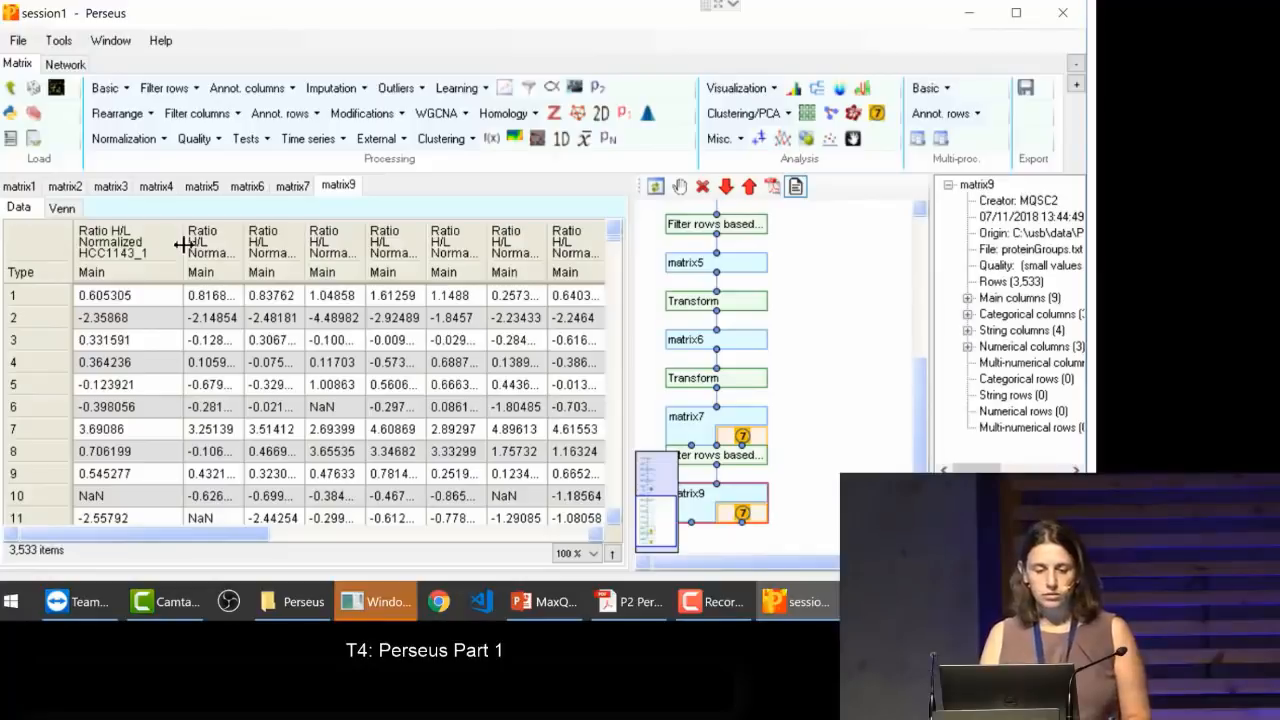
left_click(122, 228)
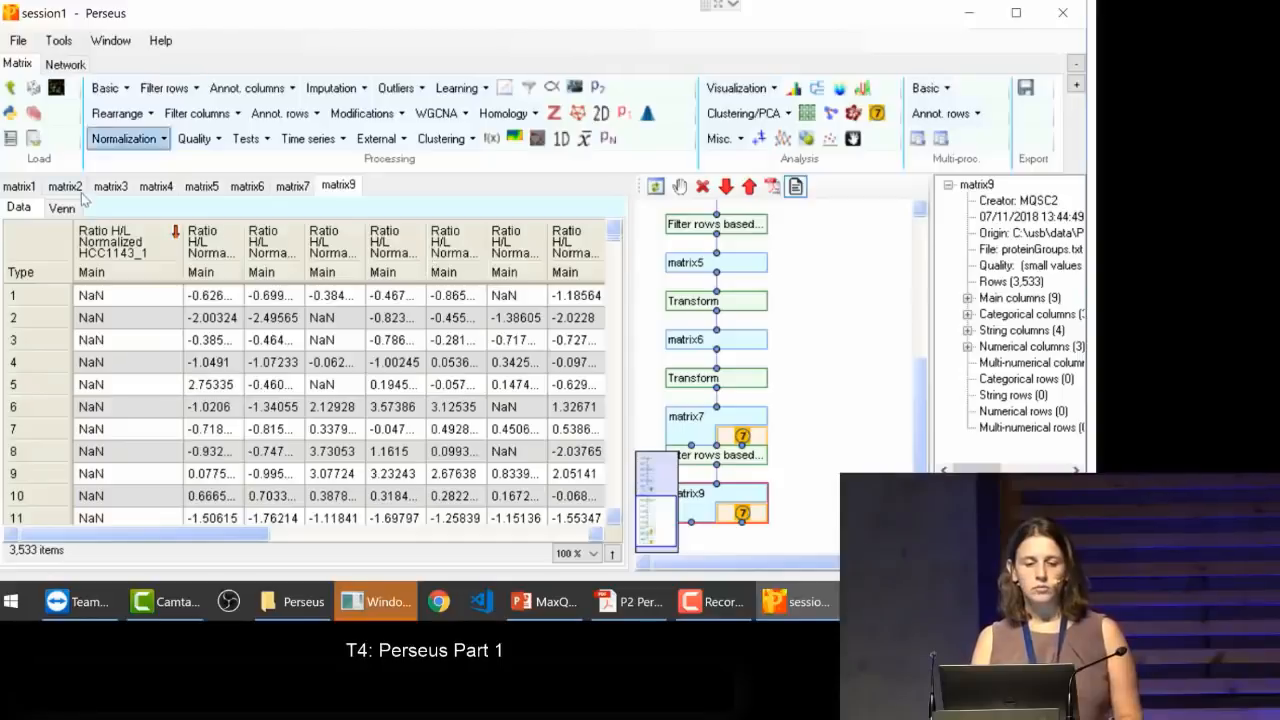
Step: Rename the main columns of matrix9 by regular expression, with pattern "Ratio H/L Normalized (.*)" and replacement "$1"
left_click(120, 113)
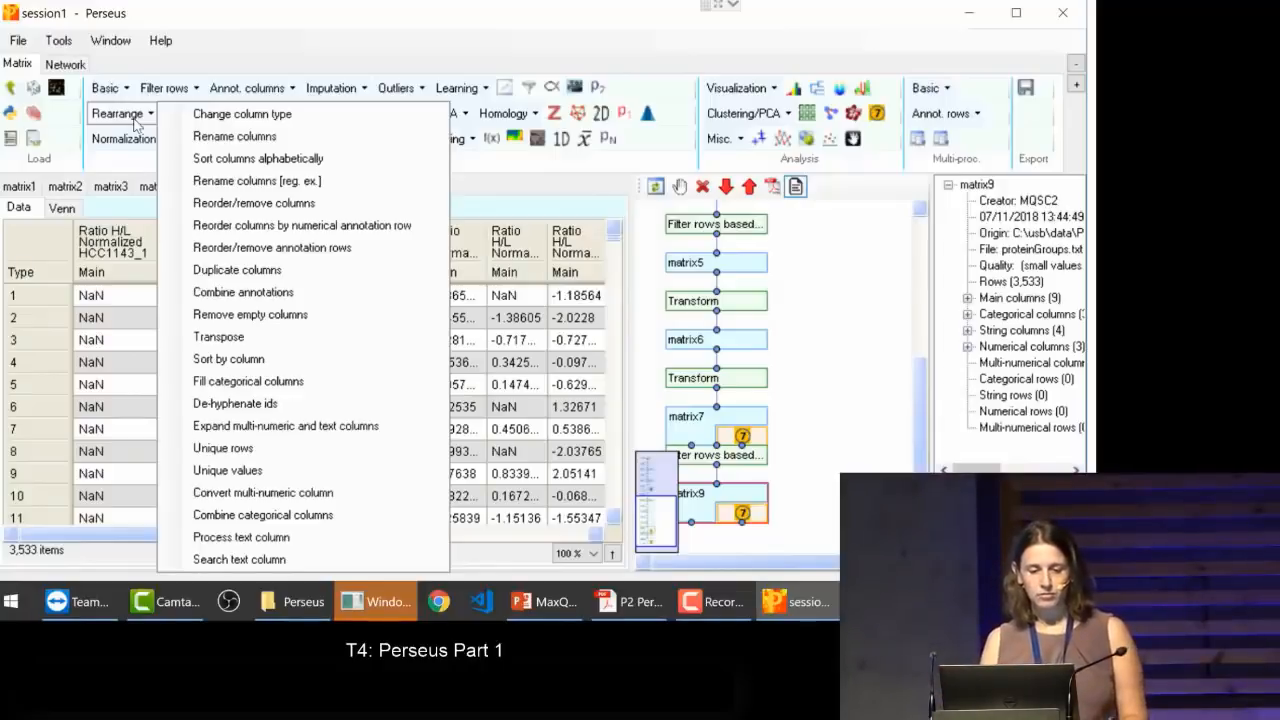
left_click(222, 183)
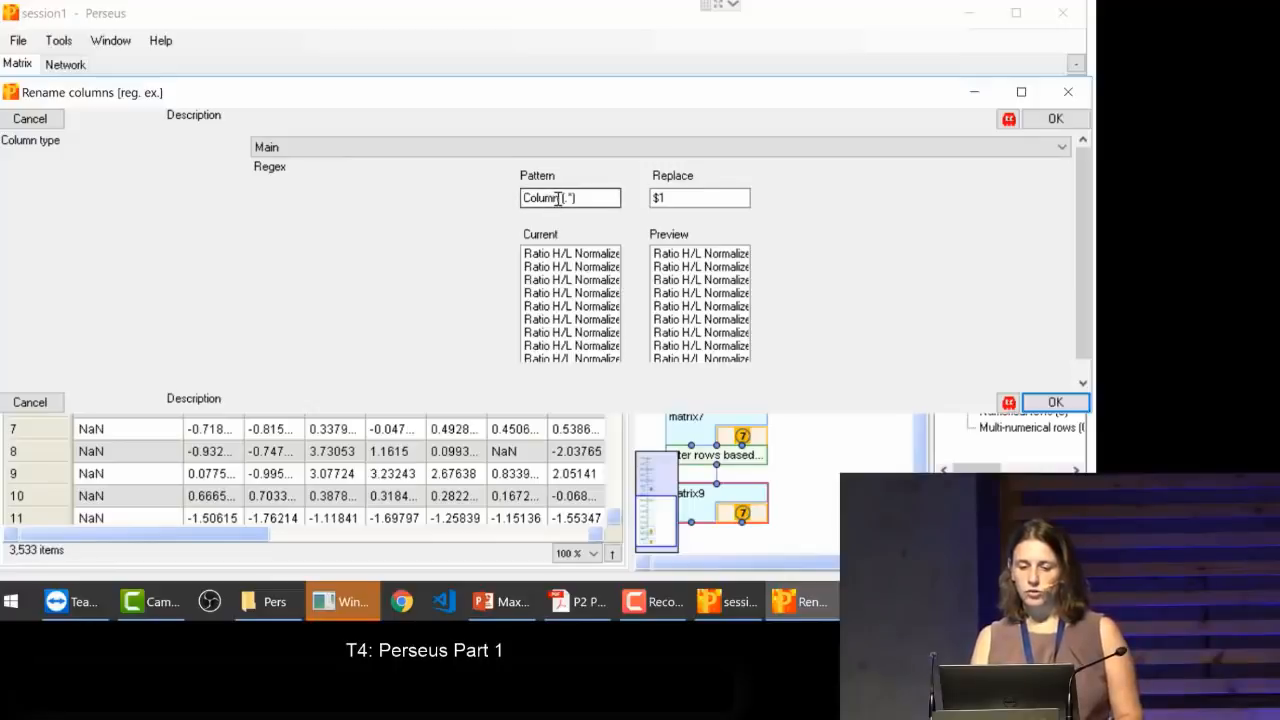
left_click_drag(560, 198, 515, 198)
type("RAa")
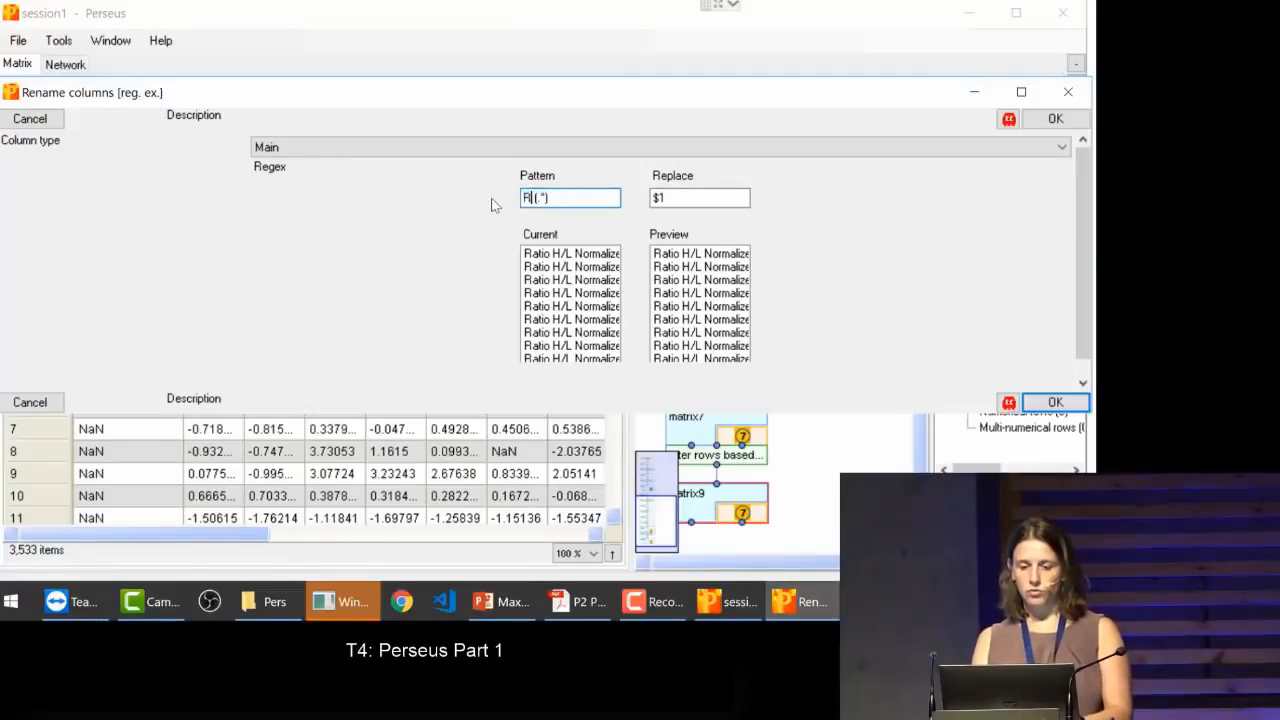
key("BackSpace")
key("BackSpace")
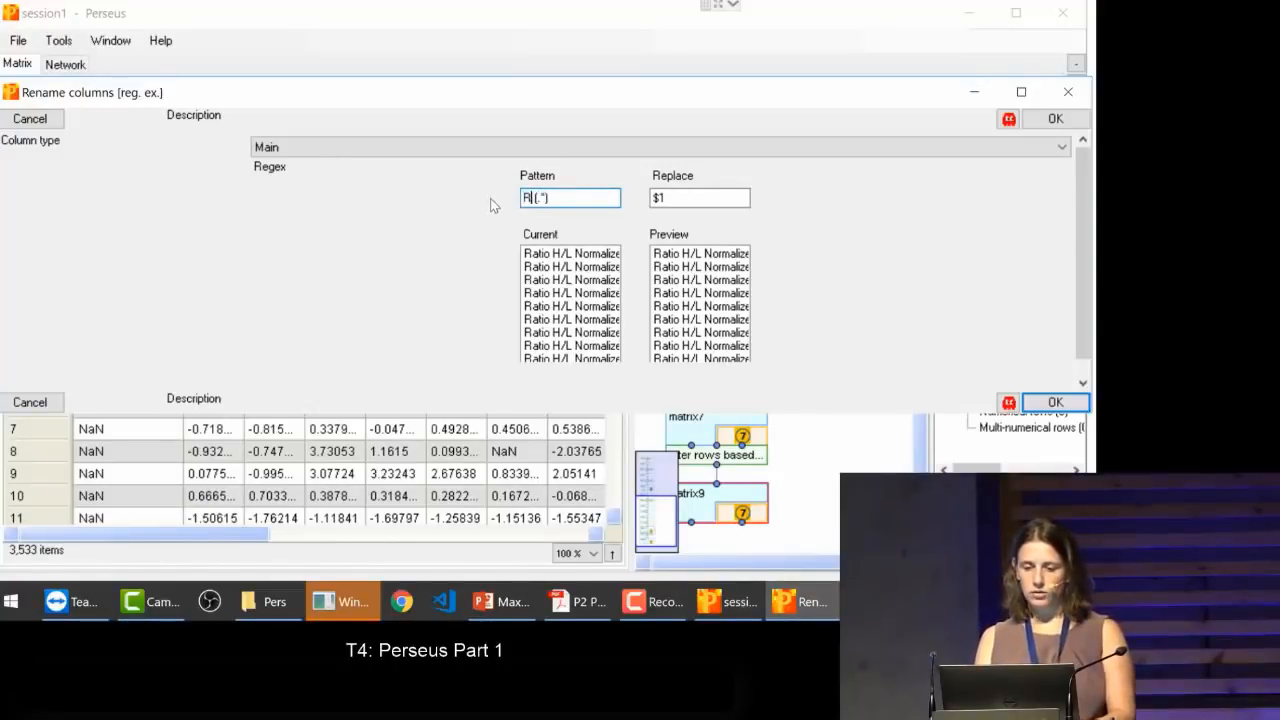
type("atio")
type(" H/")
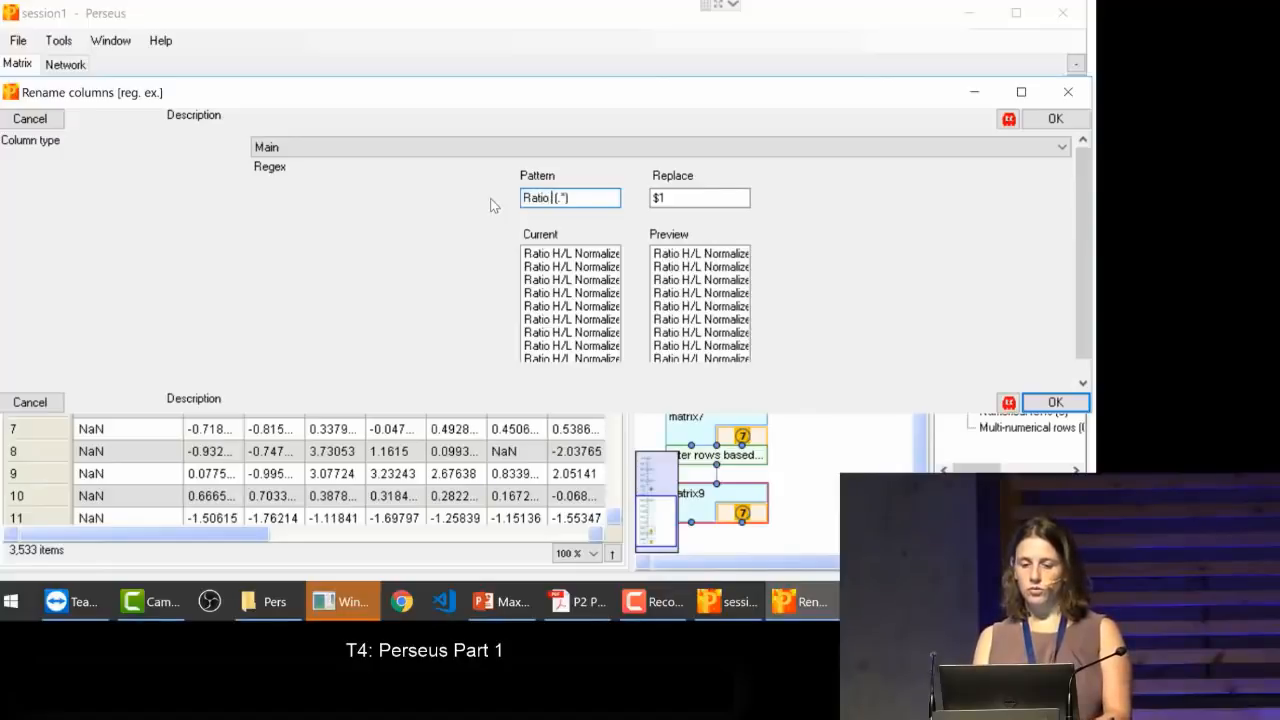
type("L Normaliz")
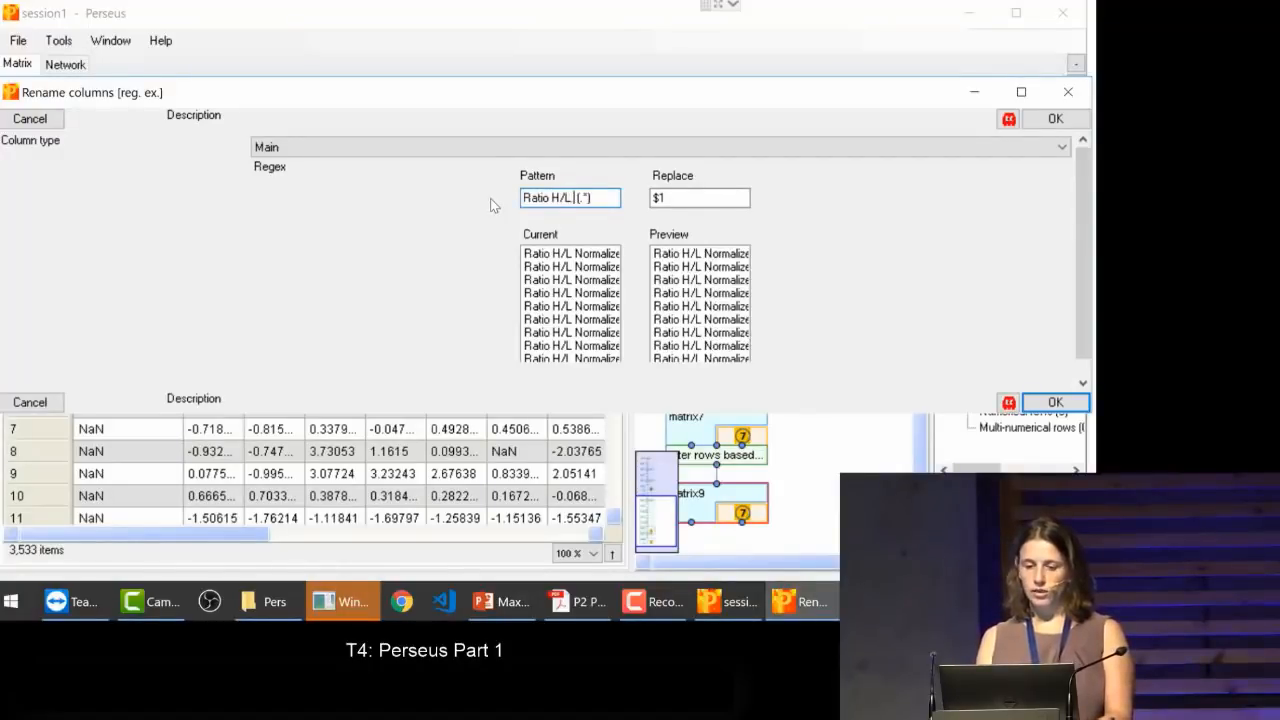
type("ed")
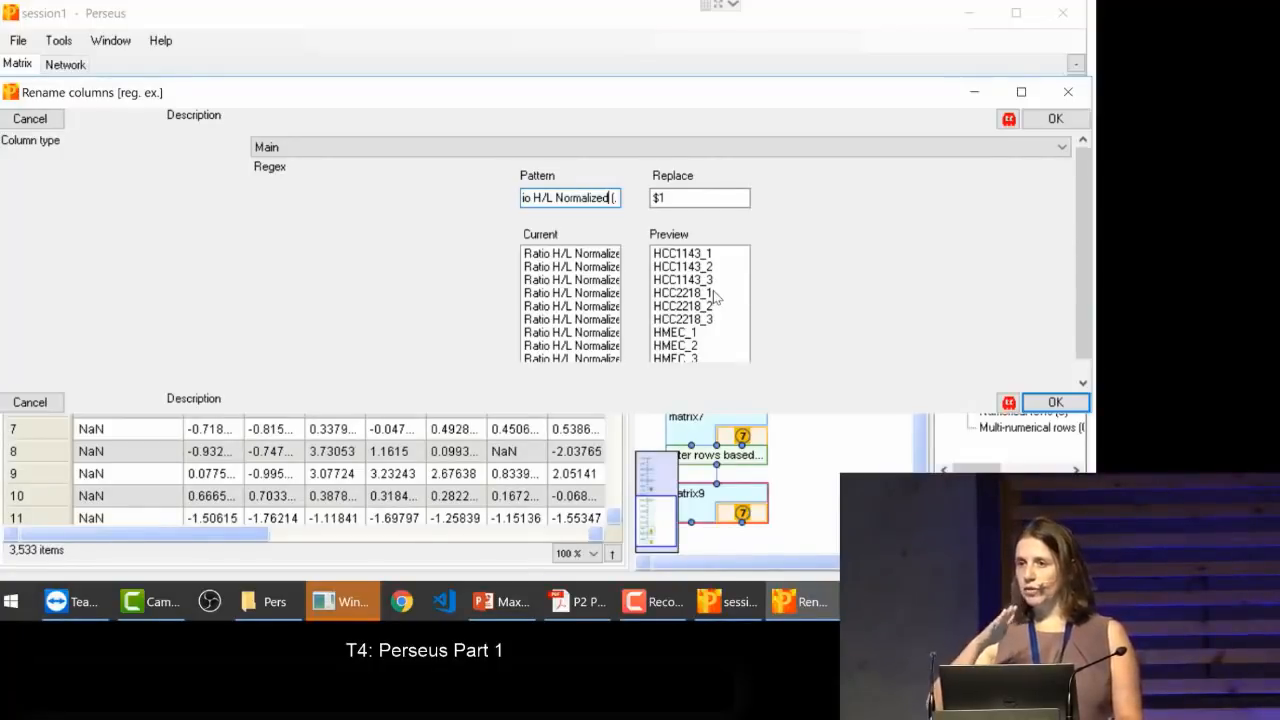
left_click(1056, 403)
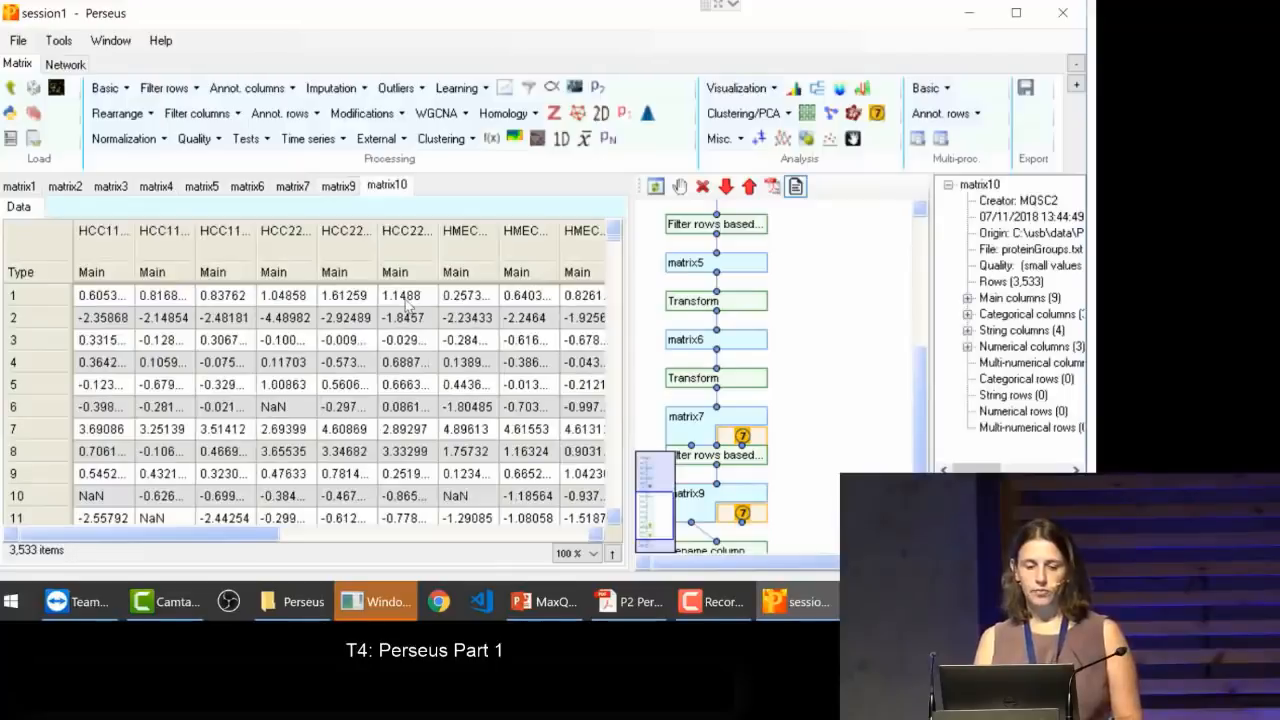
Step: Review the explicit Rename columns options for matrix10 and leave them without applying anything
left_click(117, 116)
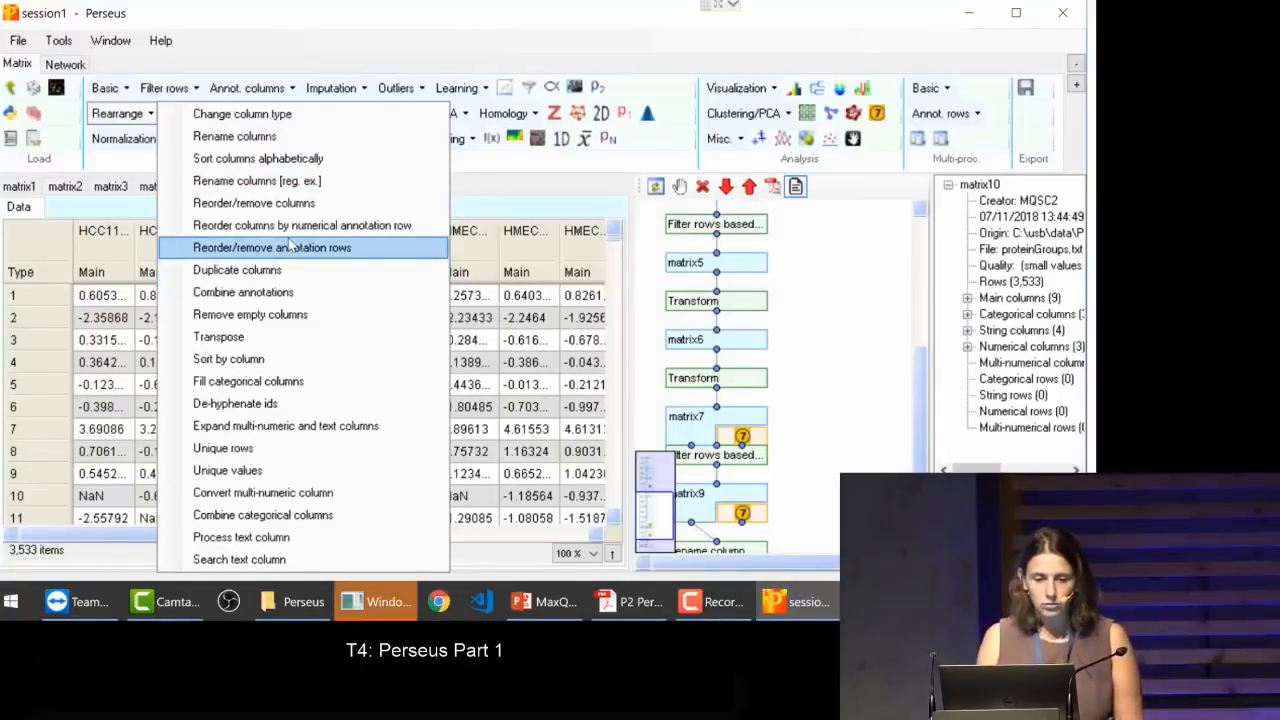
left_click(263, 141)
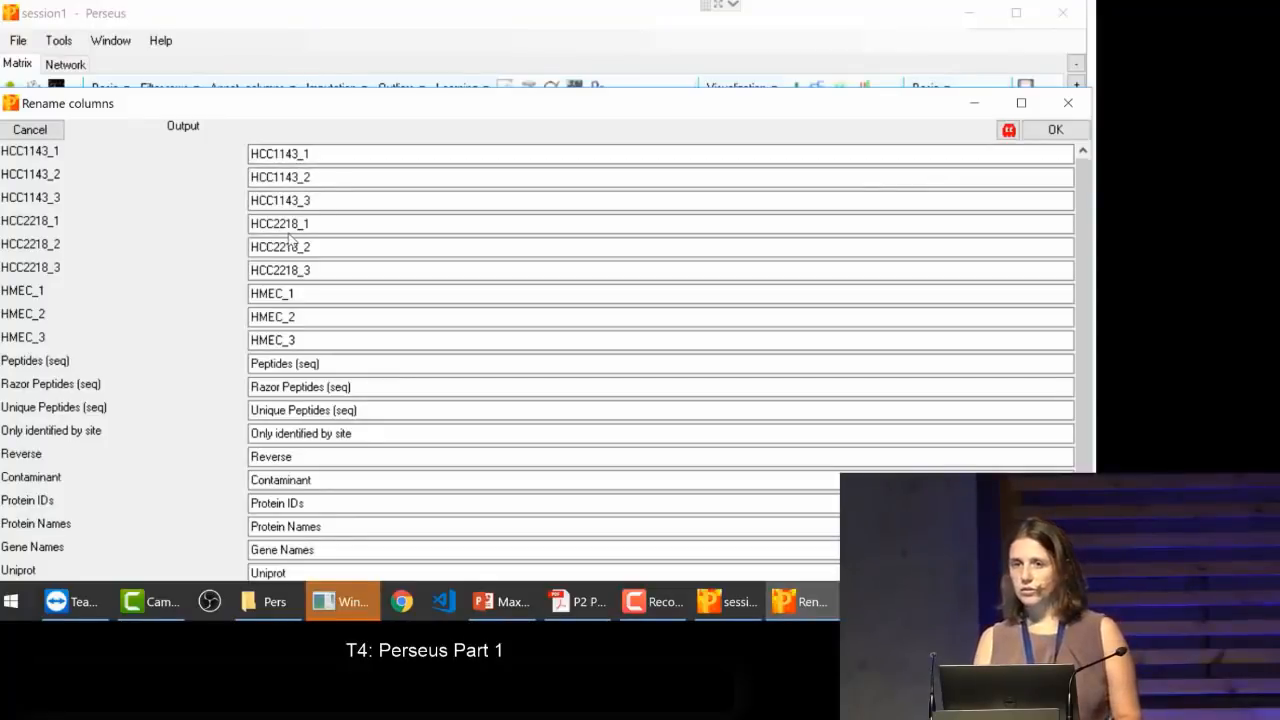
left_click_drag(329, 105, 337, 40)
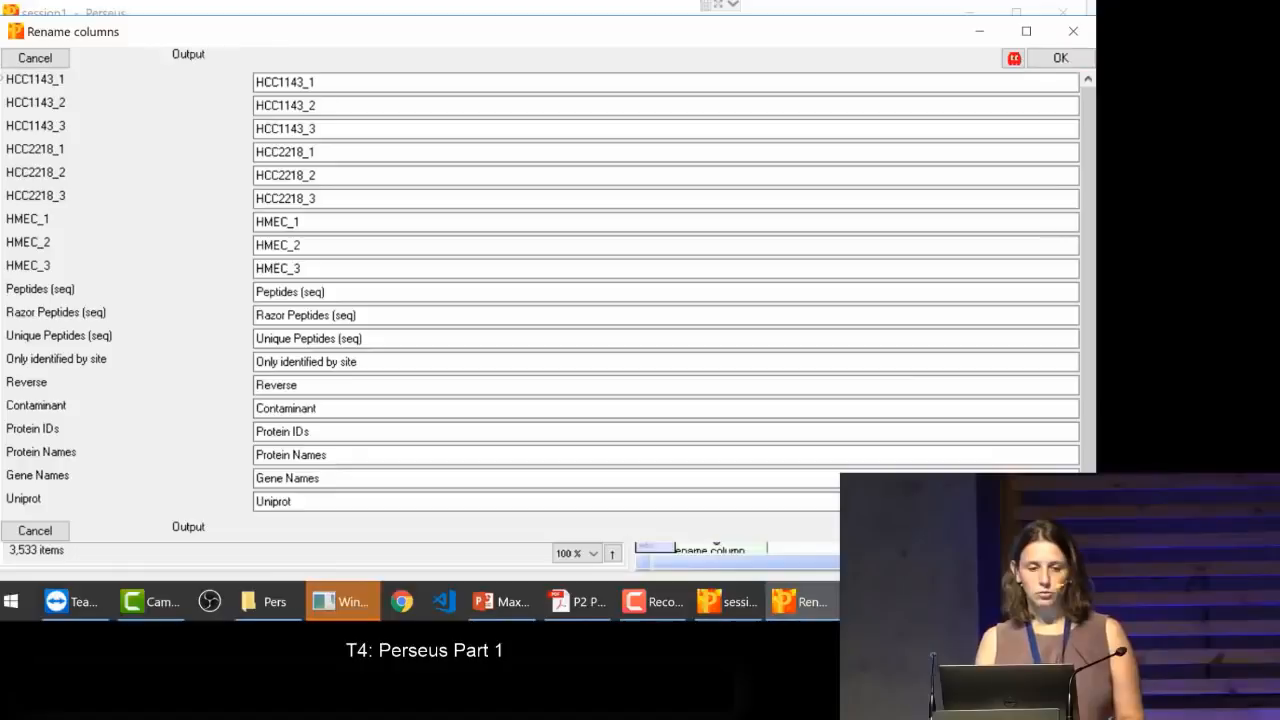
left_click(32, 60)
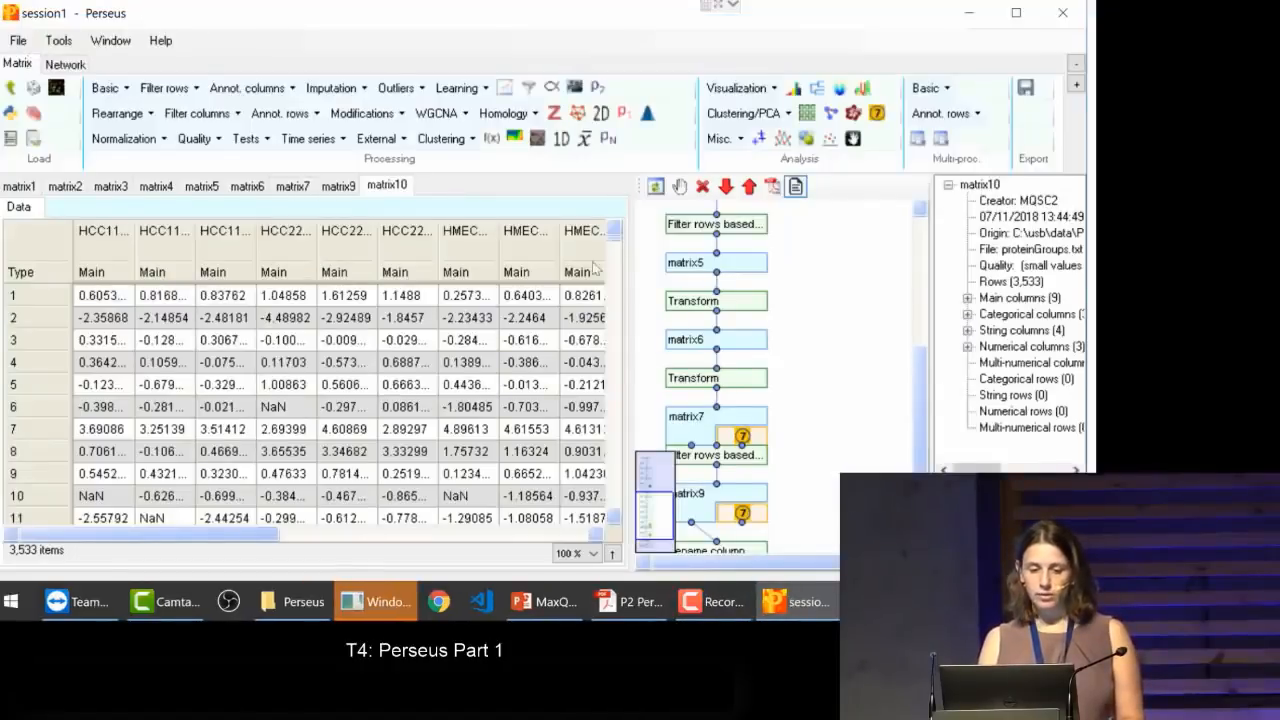
Step: Sort matrix10 by its second HMEC column
left_click(527, 238)
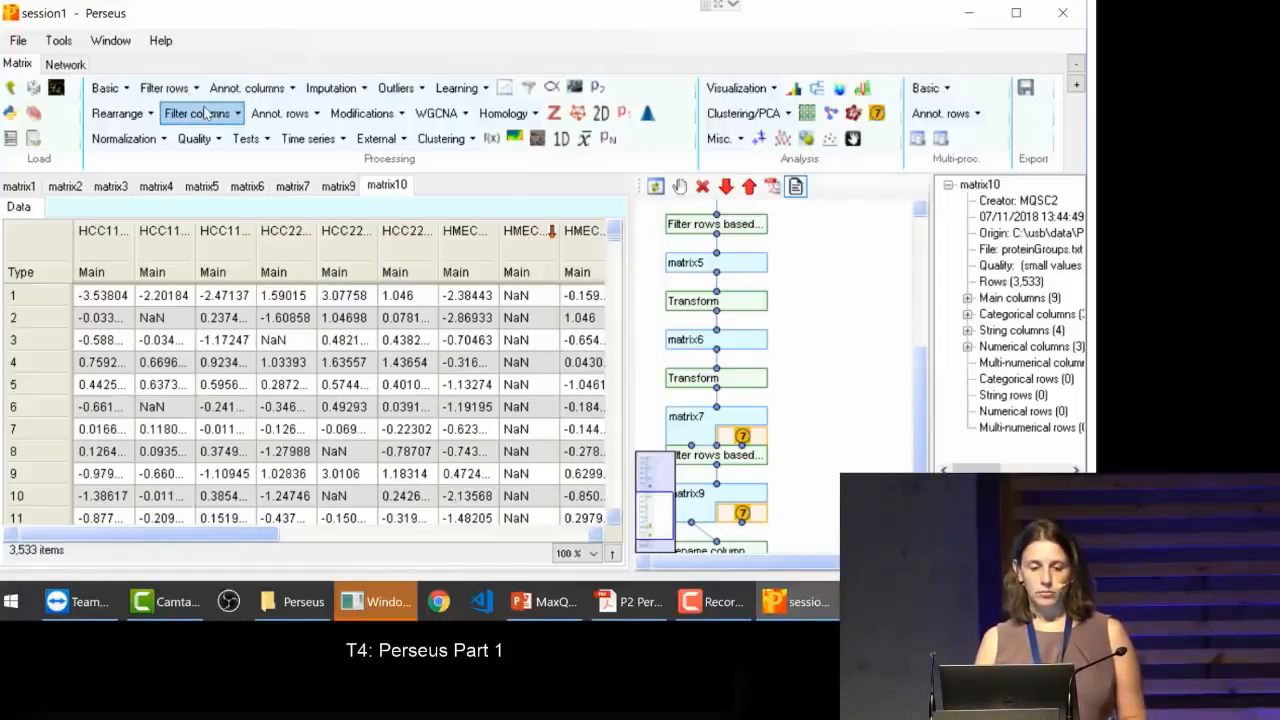
left_click(292, 118)
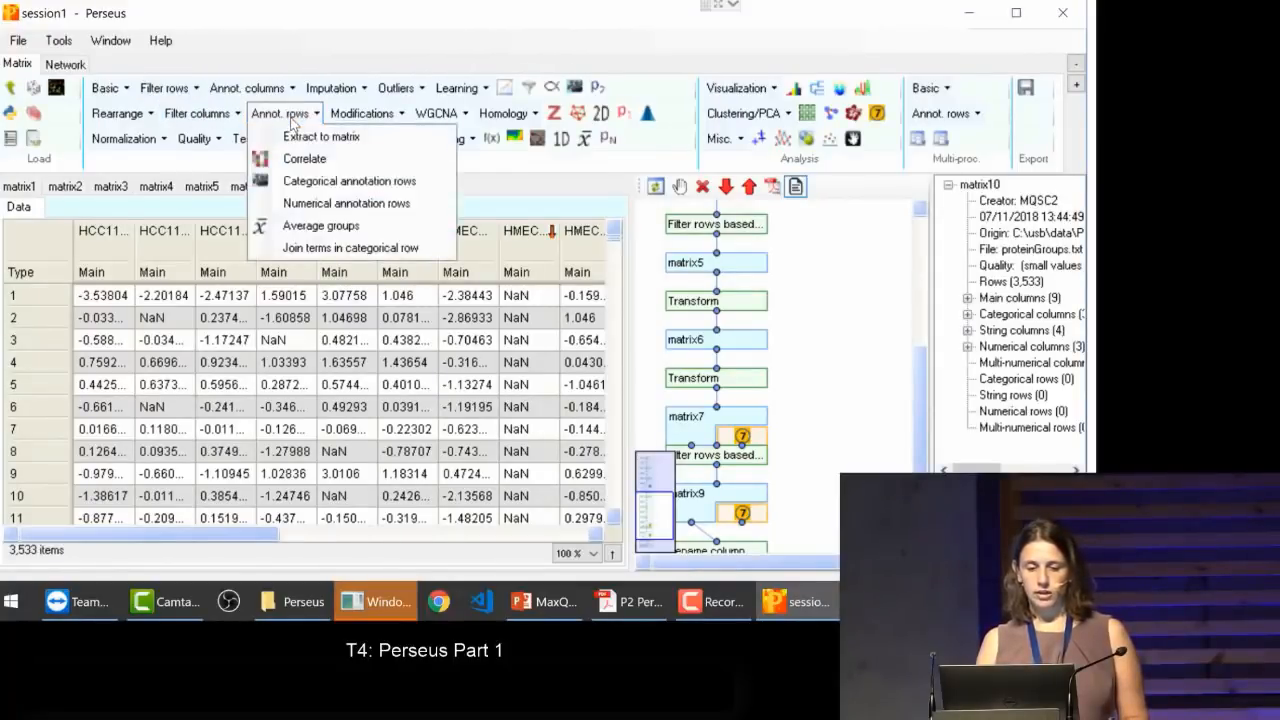
left_click(292, 118)
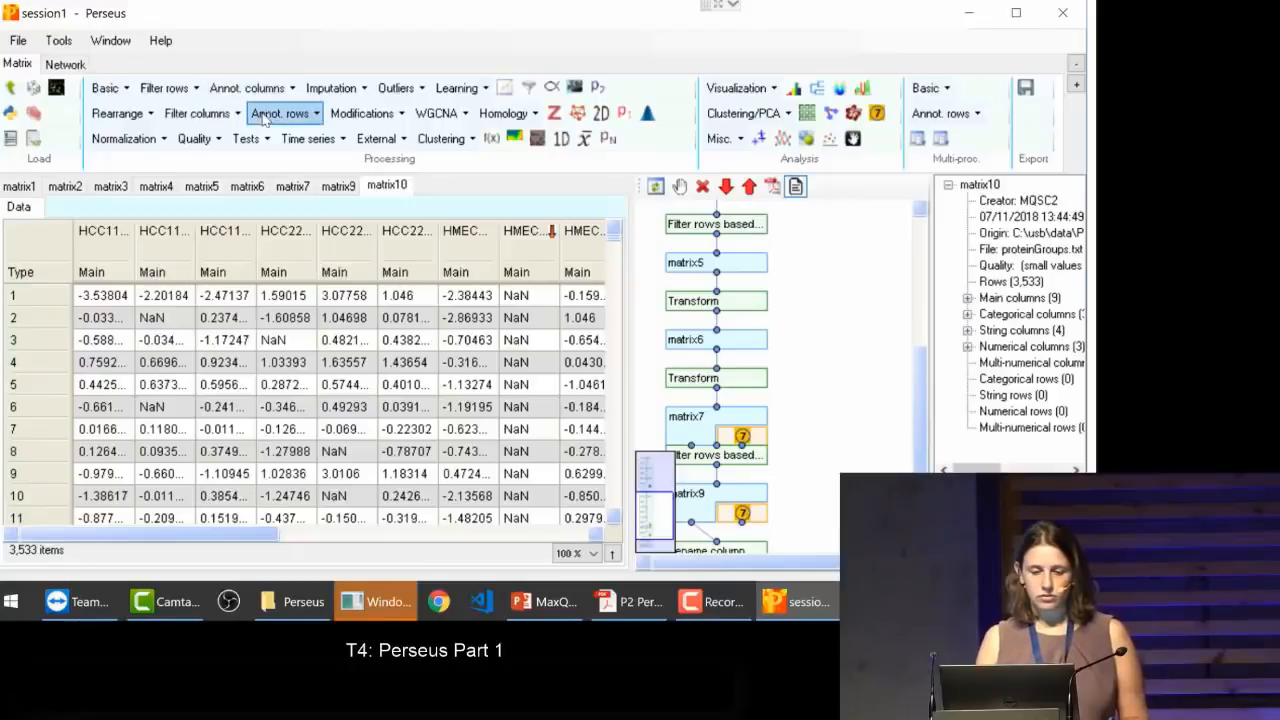
Step: Compare the annotations offered by the chromosomeAnnot and mainAnnot.homo_sapiens sources in Add annotation, and leave without adding any
left_click(240, 84)
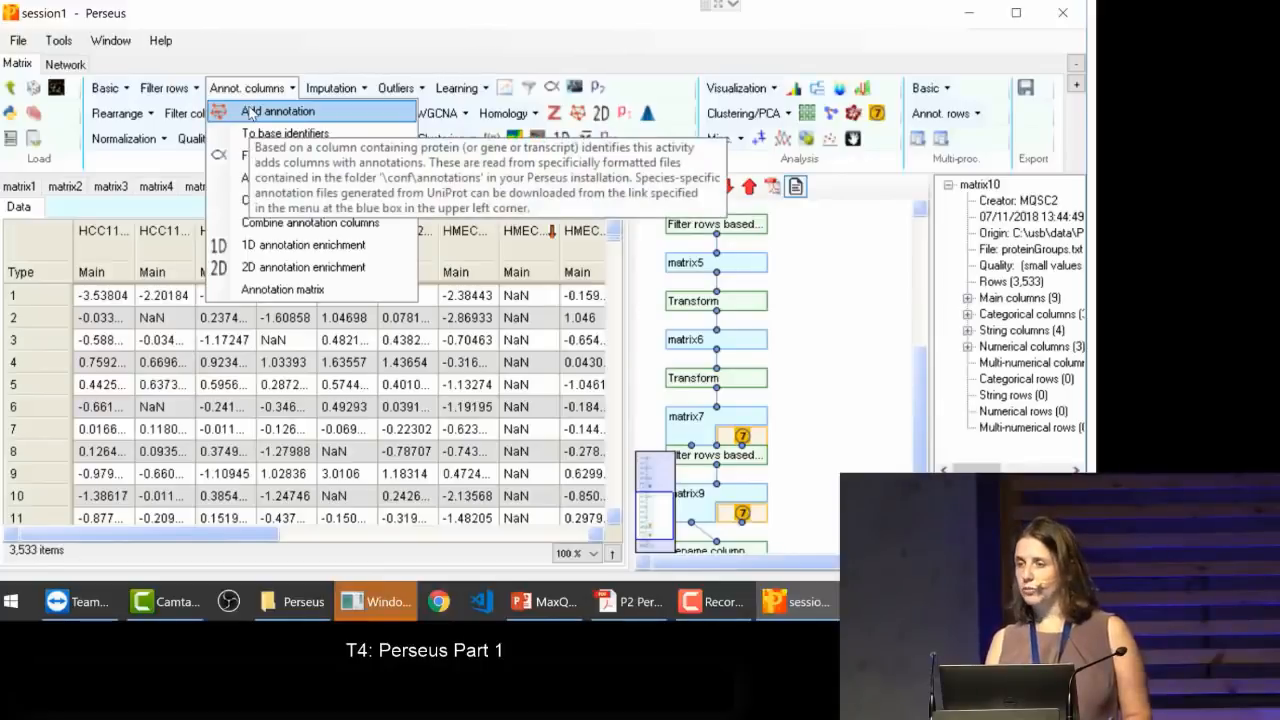
left_click(250, 112)
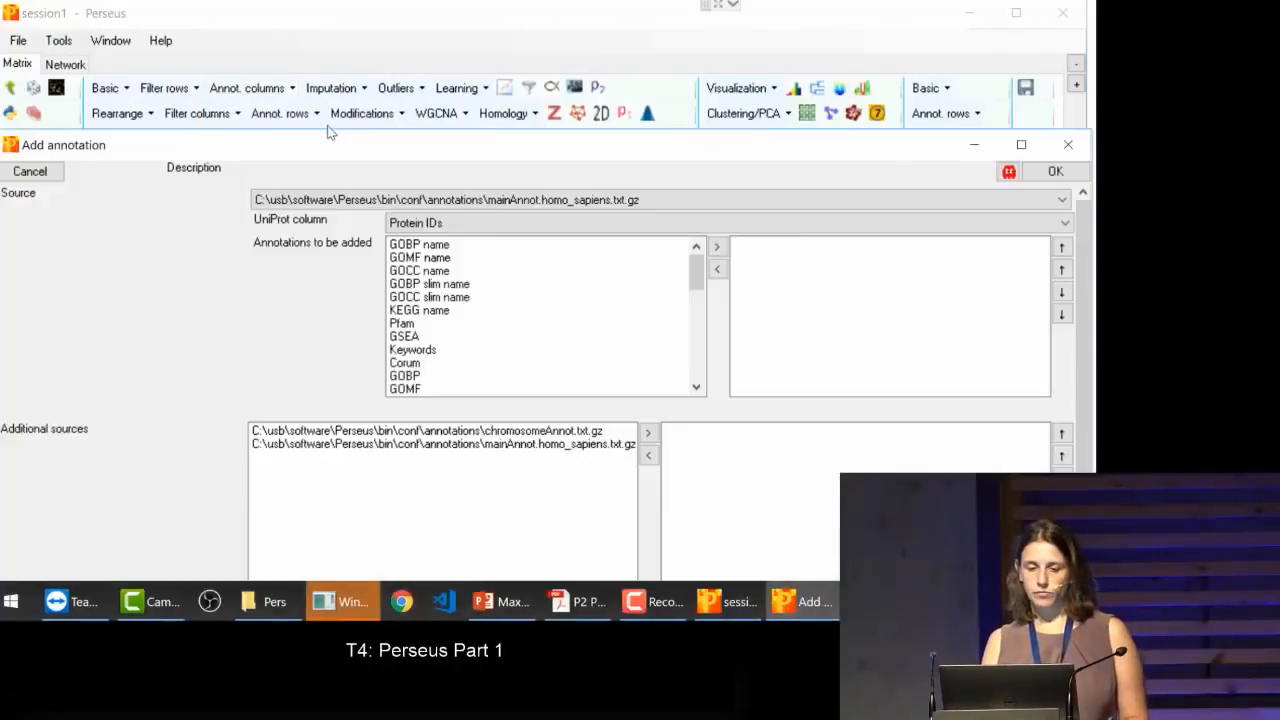
left_click_drag(332, 160, 320, 90)
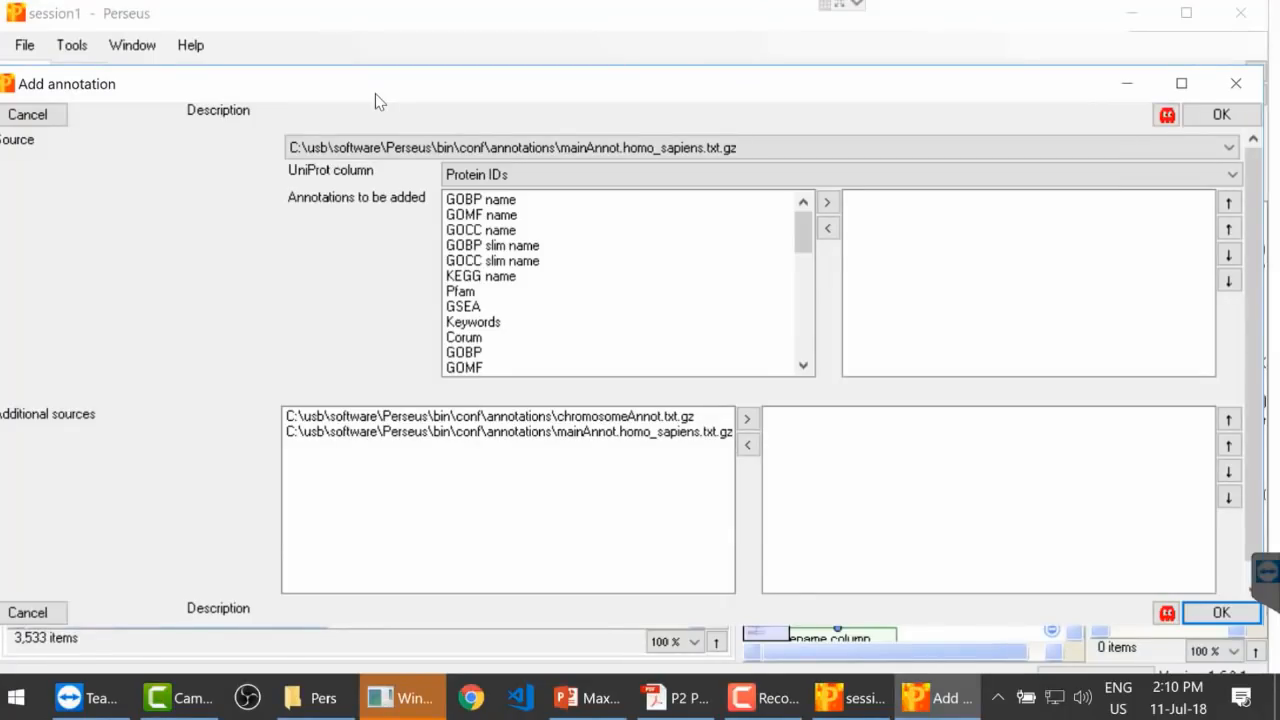
left_click(425, 148)
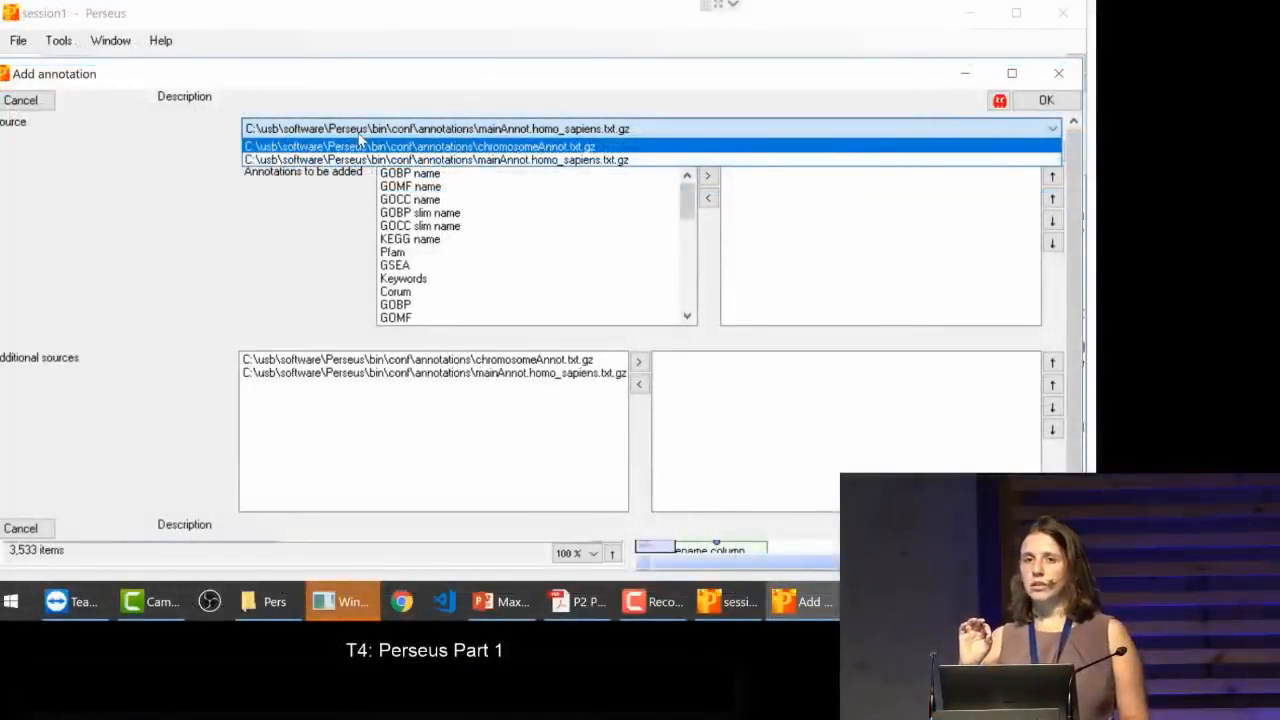
left_click(360, 160)
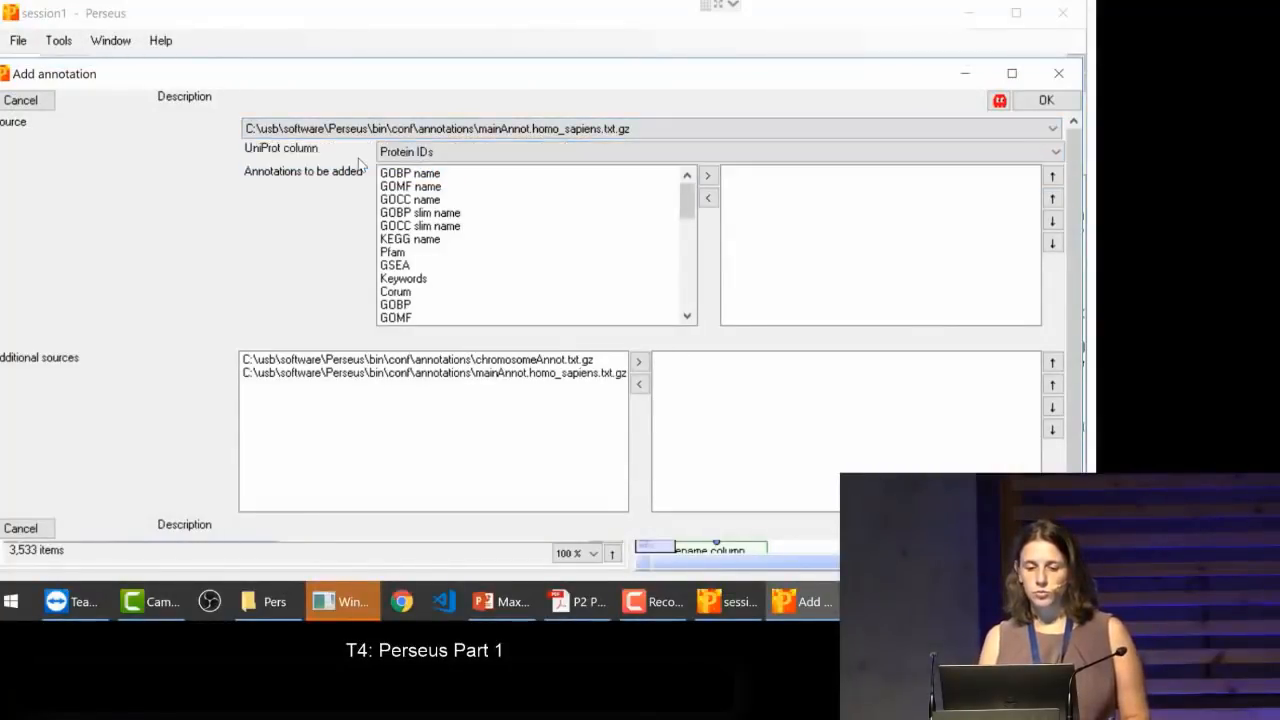
left_click(360, 140)
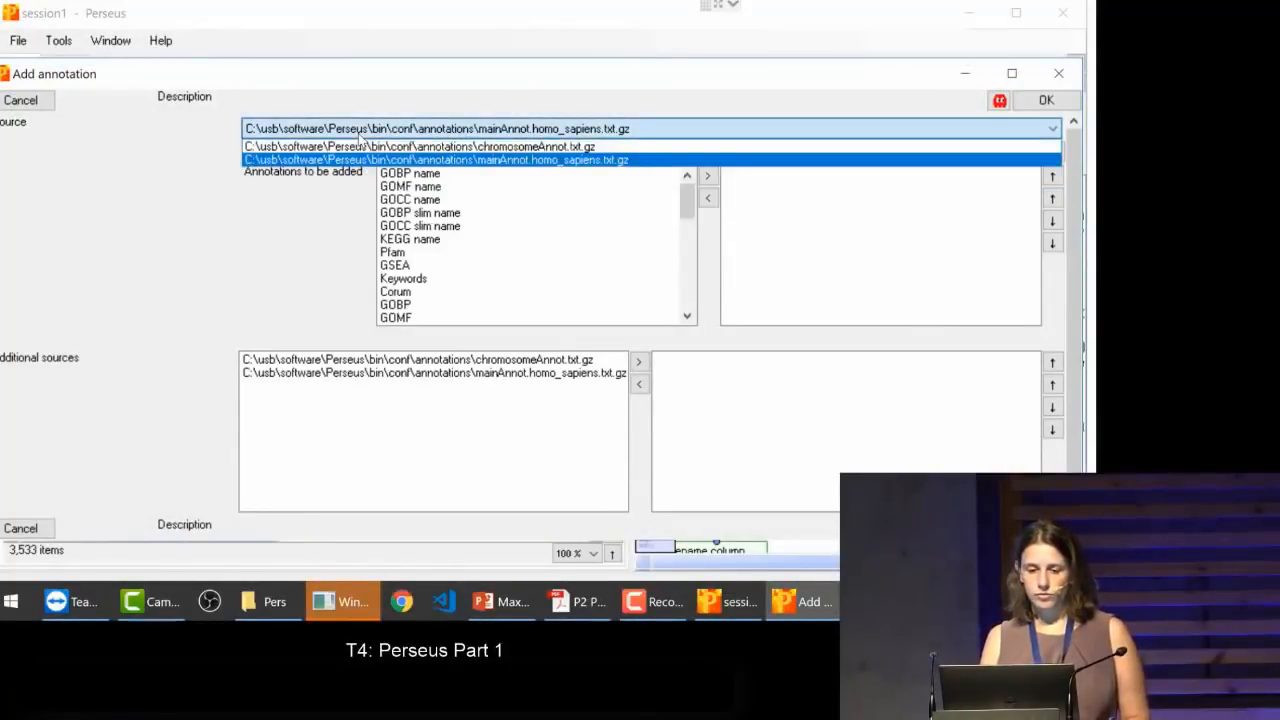
left_click(361, 146)
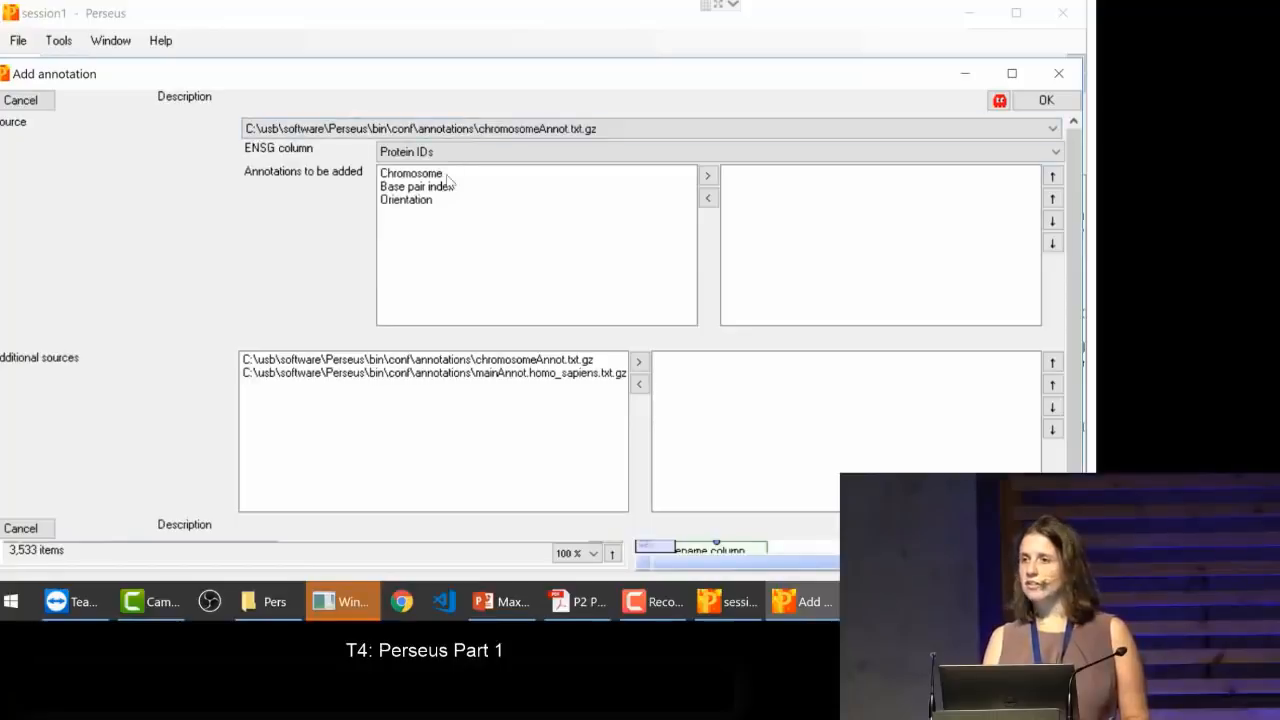
left_click(428, 128)
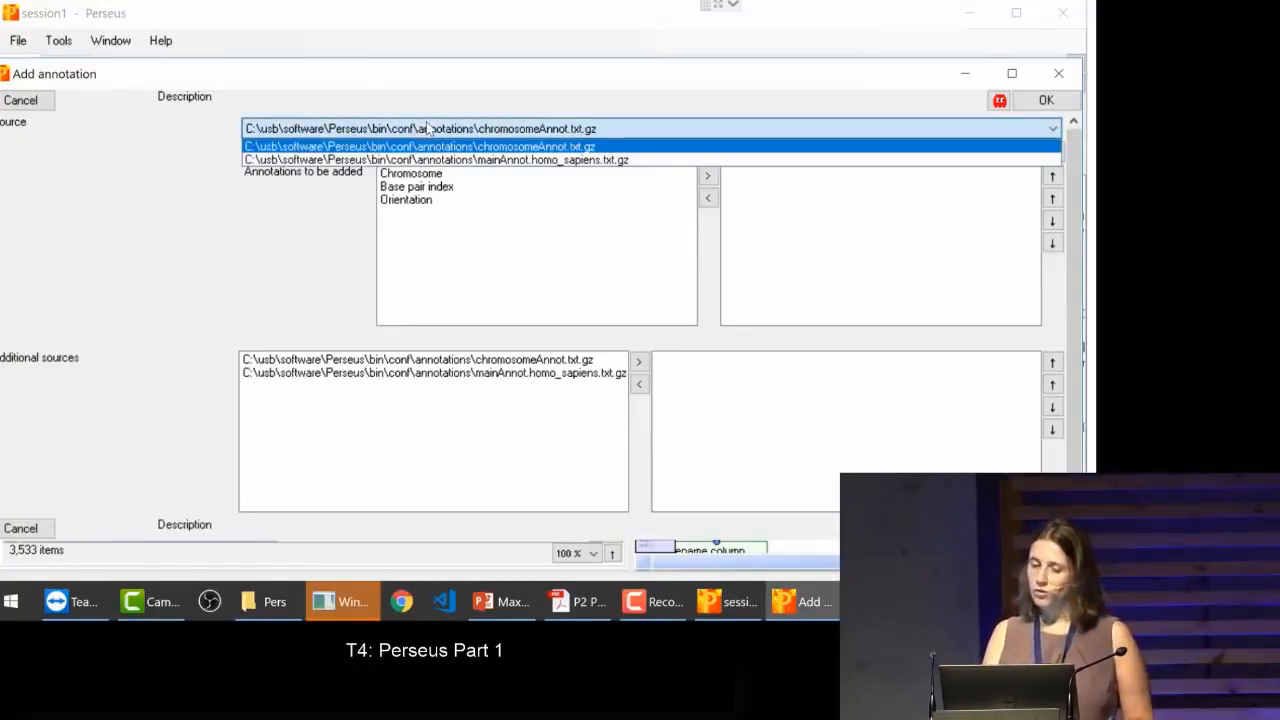
left_click(430, 154)
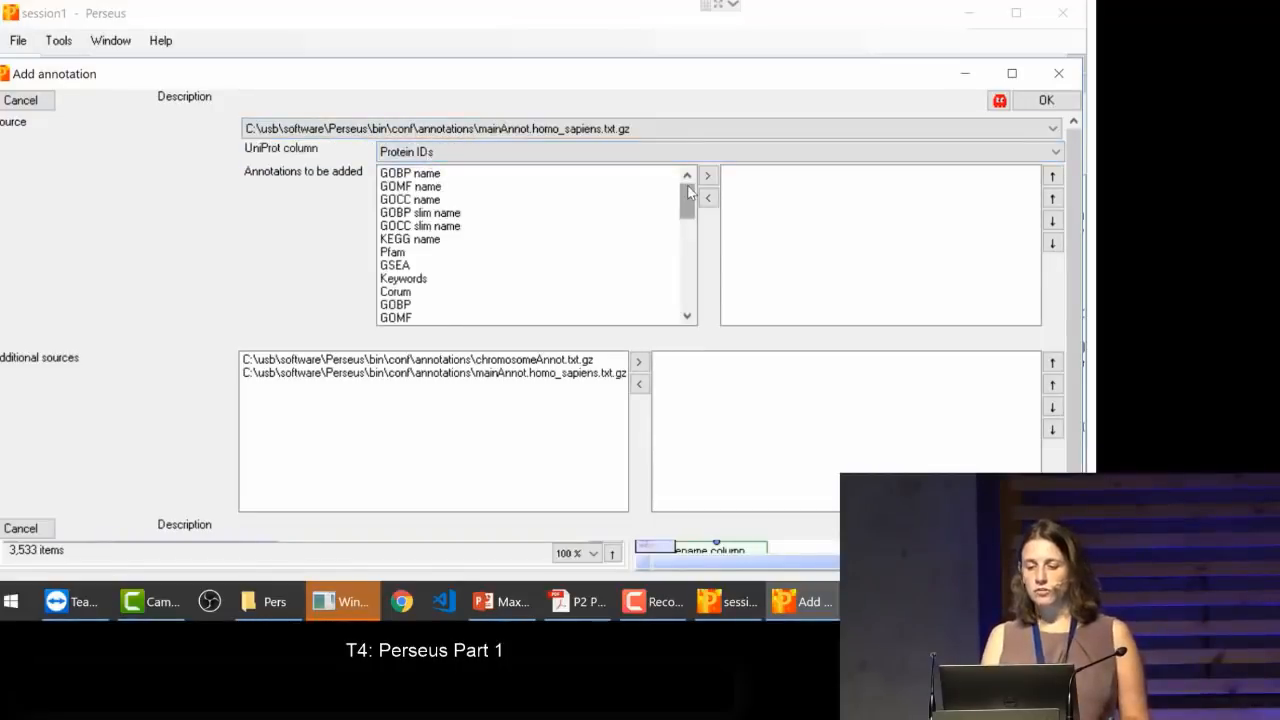
mouse_move(688, 198)
left_mouse_down()
mouse_move(695, 318)
mouse_move(678, 132)
left_mouse_up()
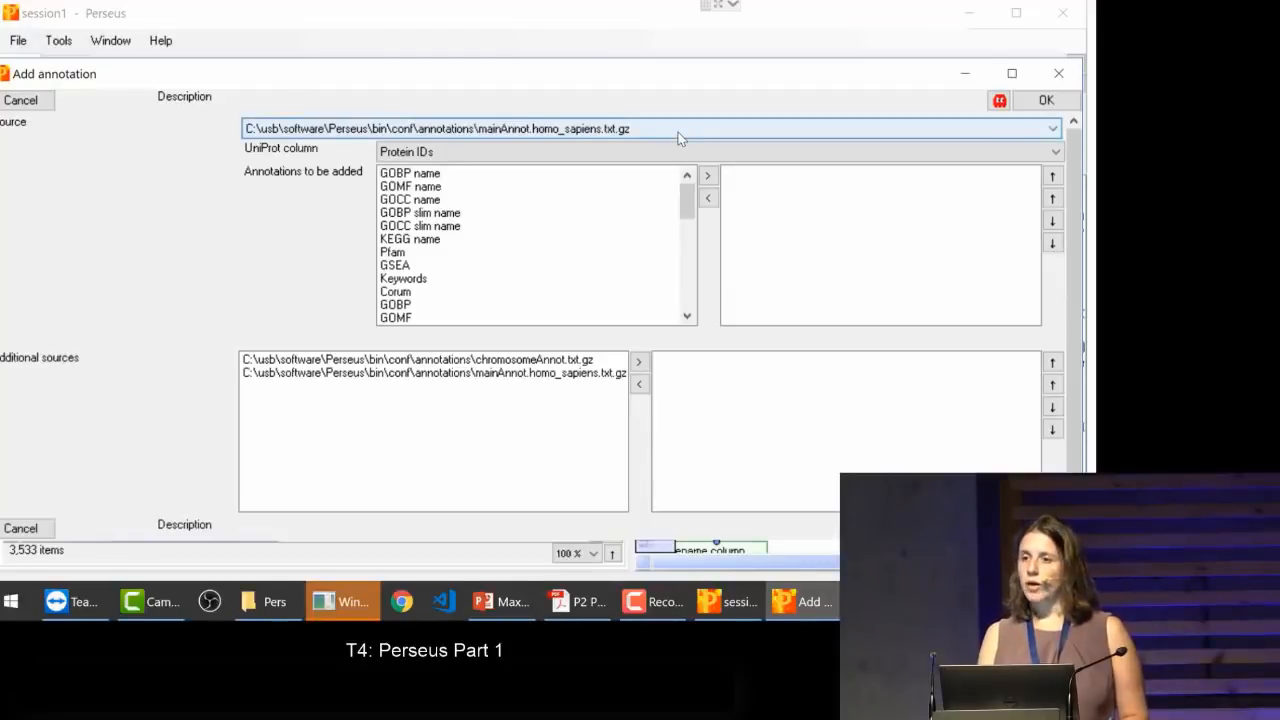
left_click(20, 102)
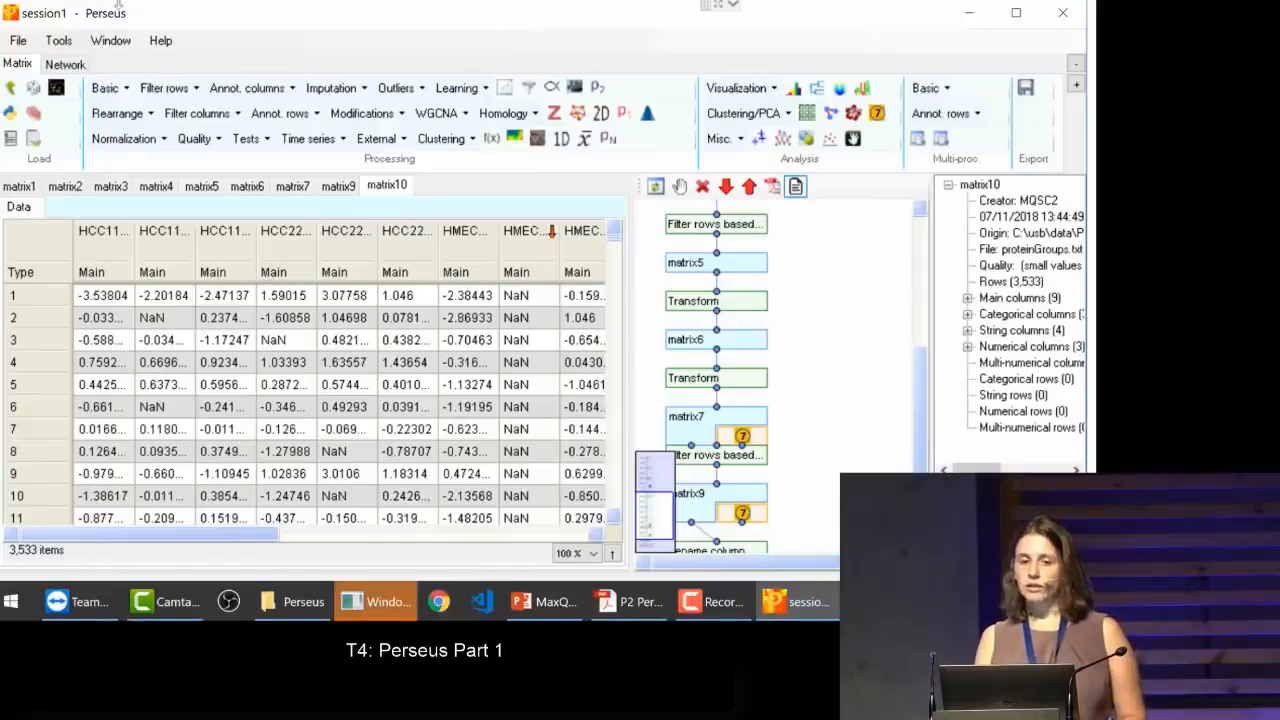
Step: Read where to download species annotation files and which folder they belong in, and close the notice
left_click(18, 41)
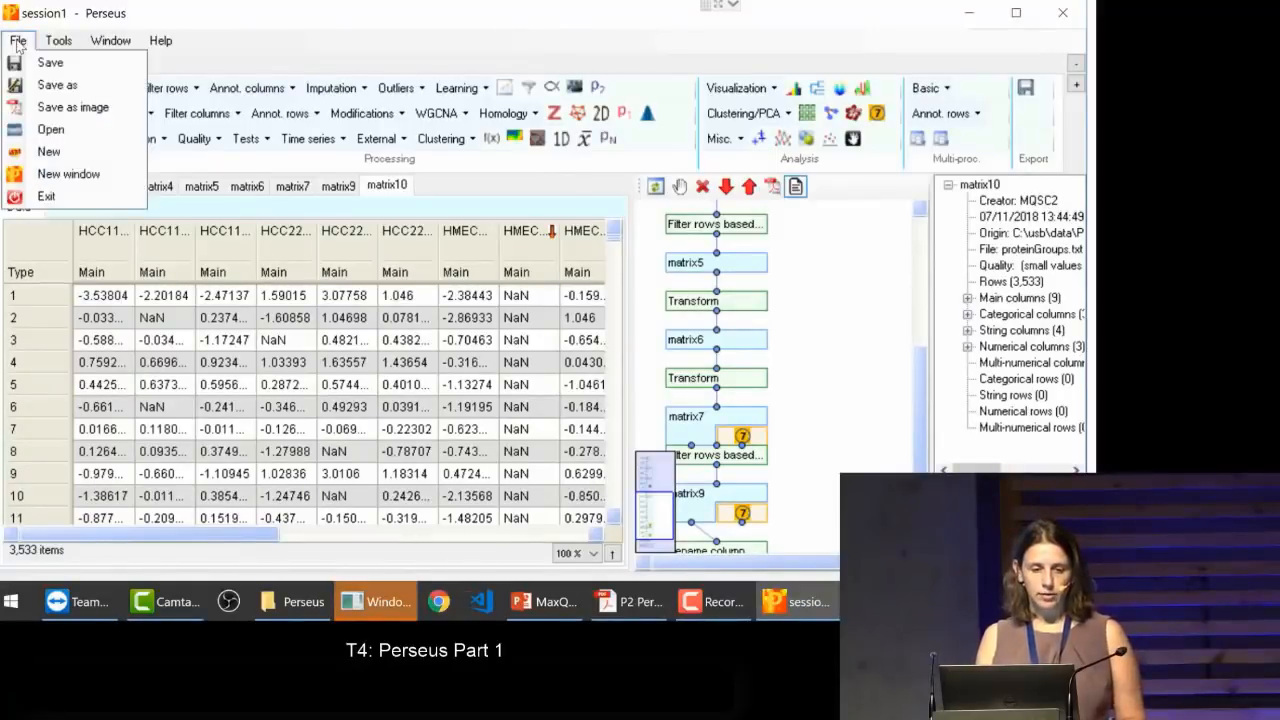
mouse_move(57, 42)
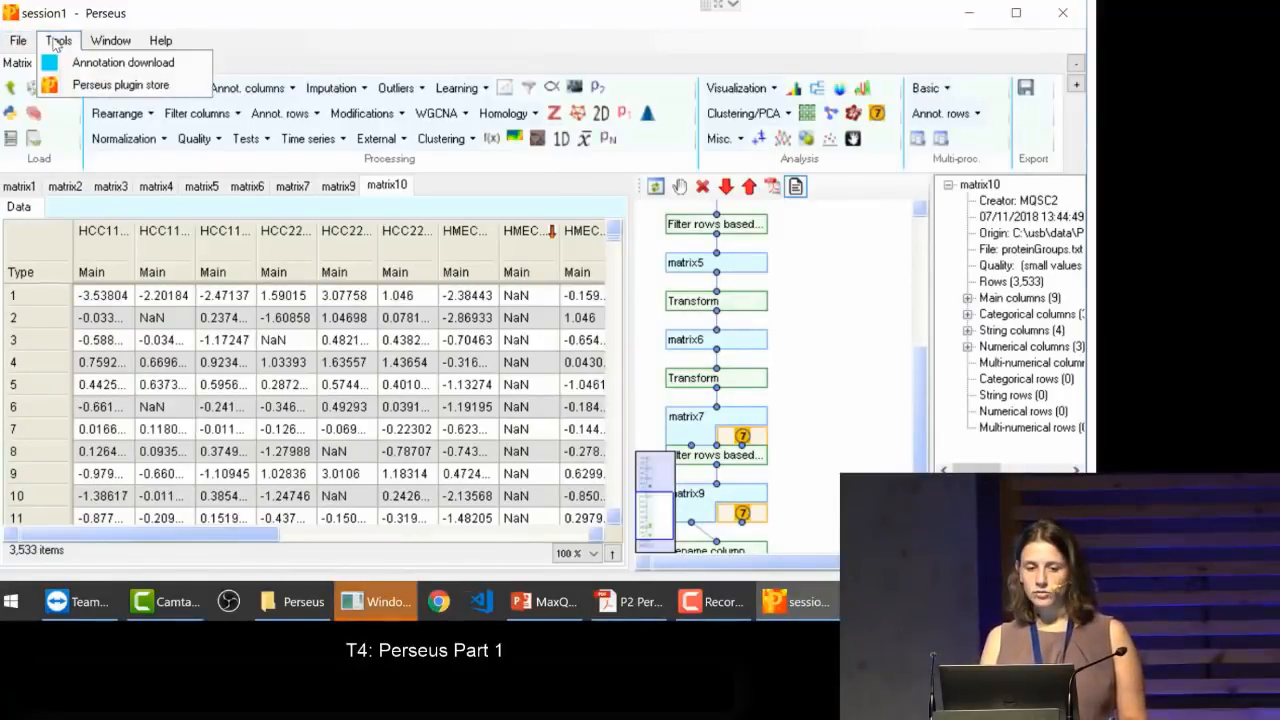
left_click(57, 42)
left_click(57, 42)
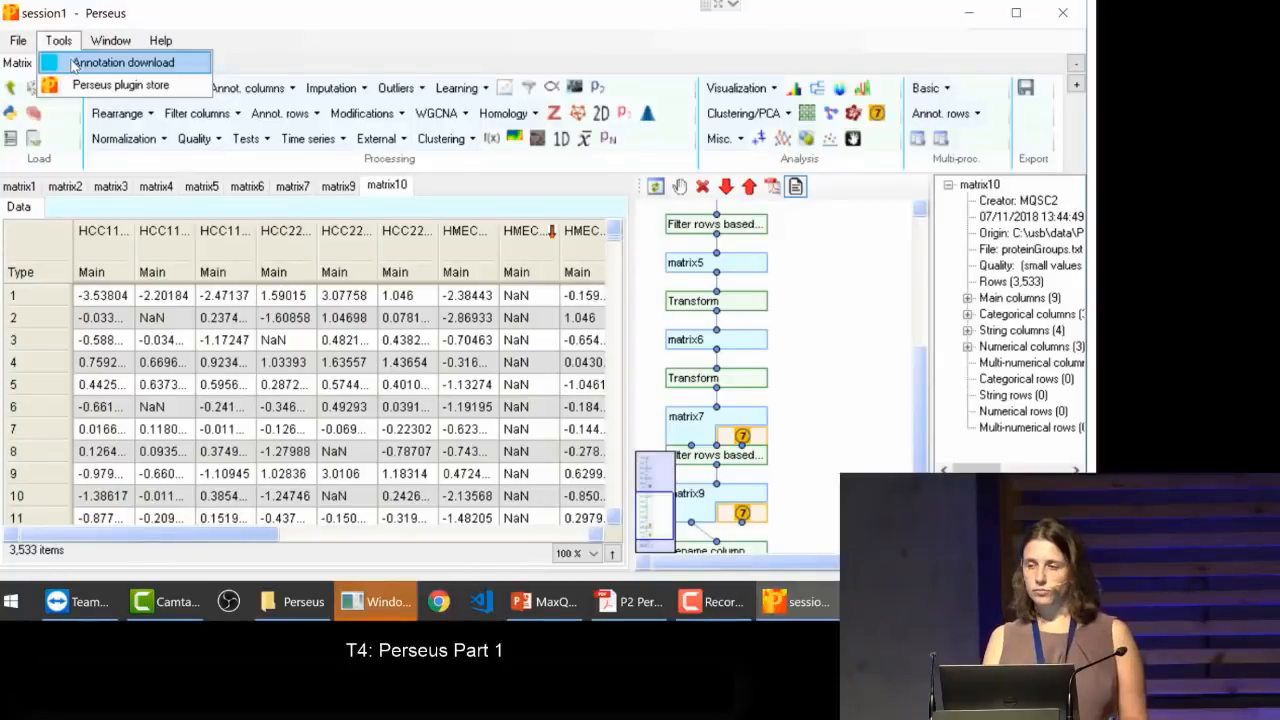
left_click(73, 64)
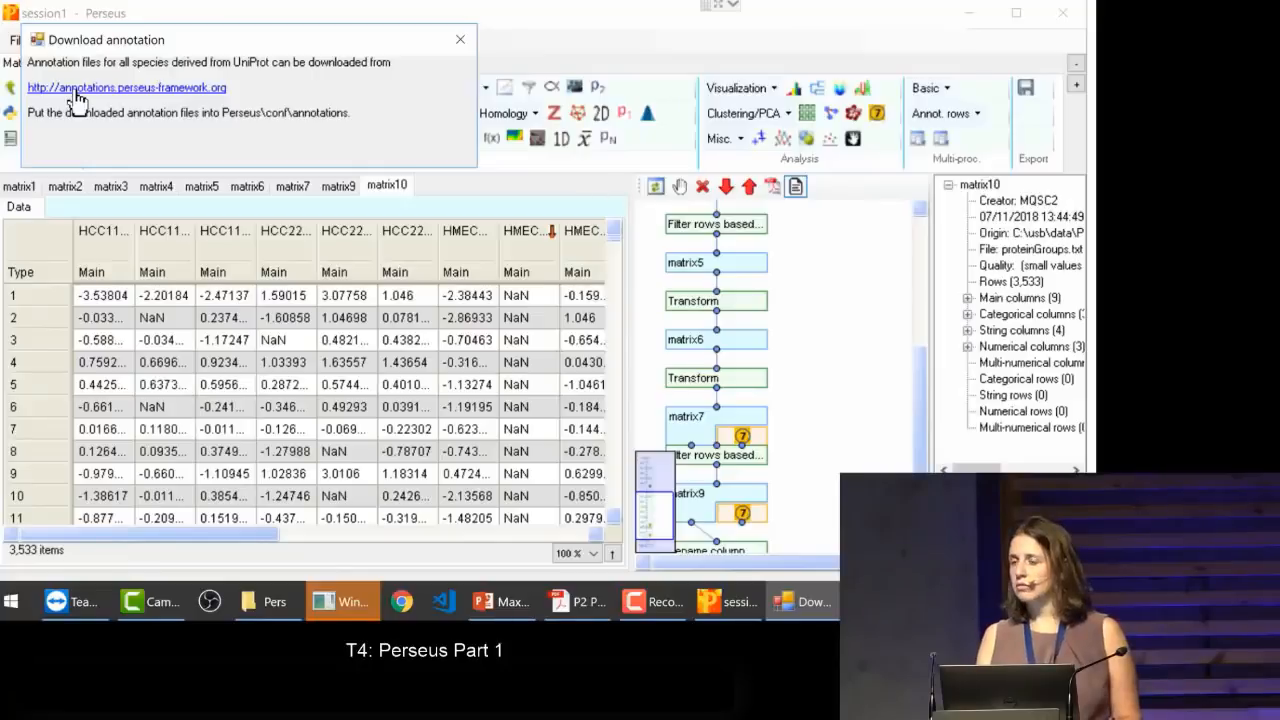
left_click(469, 39)
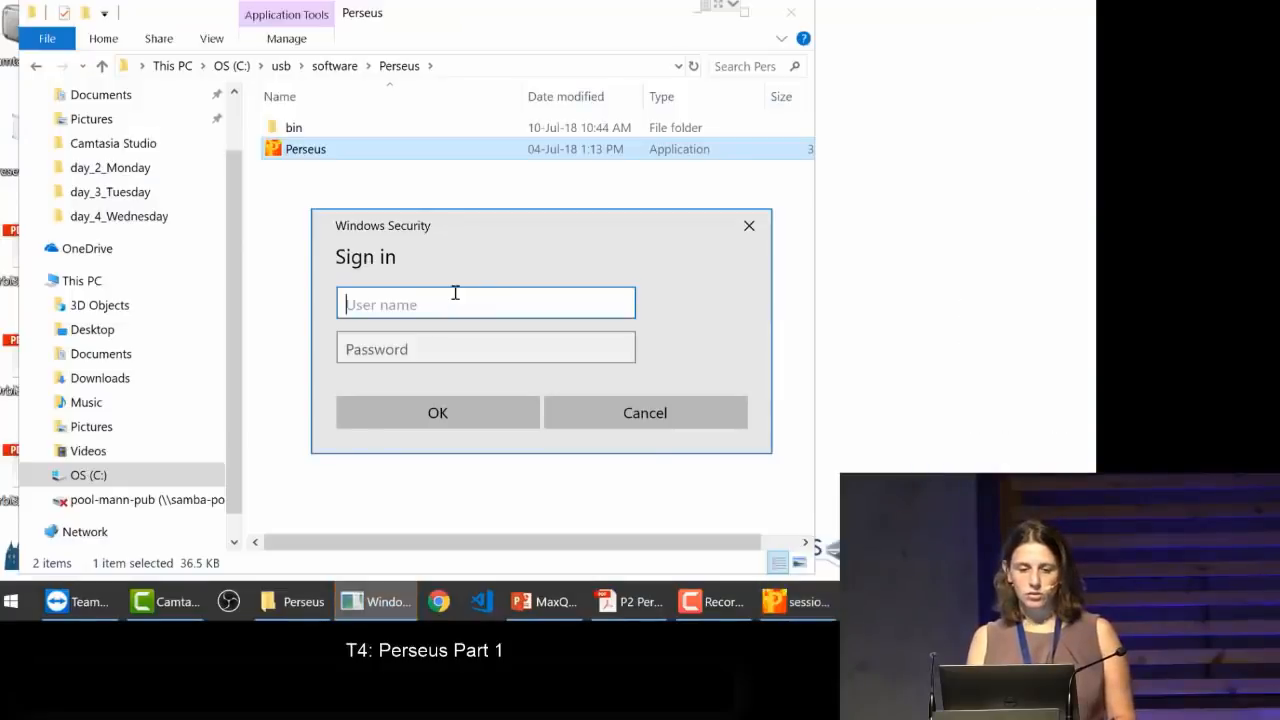
Step: Cancel the Windows sign-in request and bring the Perseus folder in File Explorer to the front
left_click(705, 415)
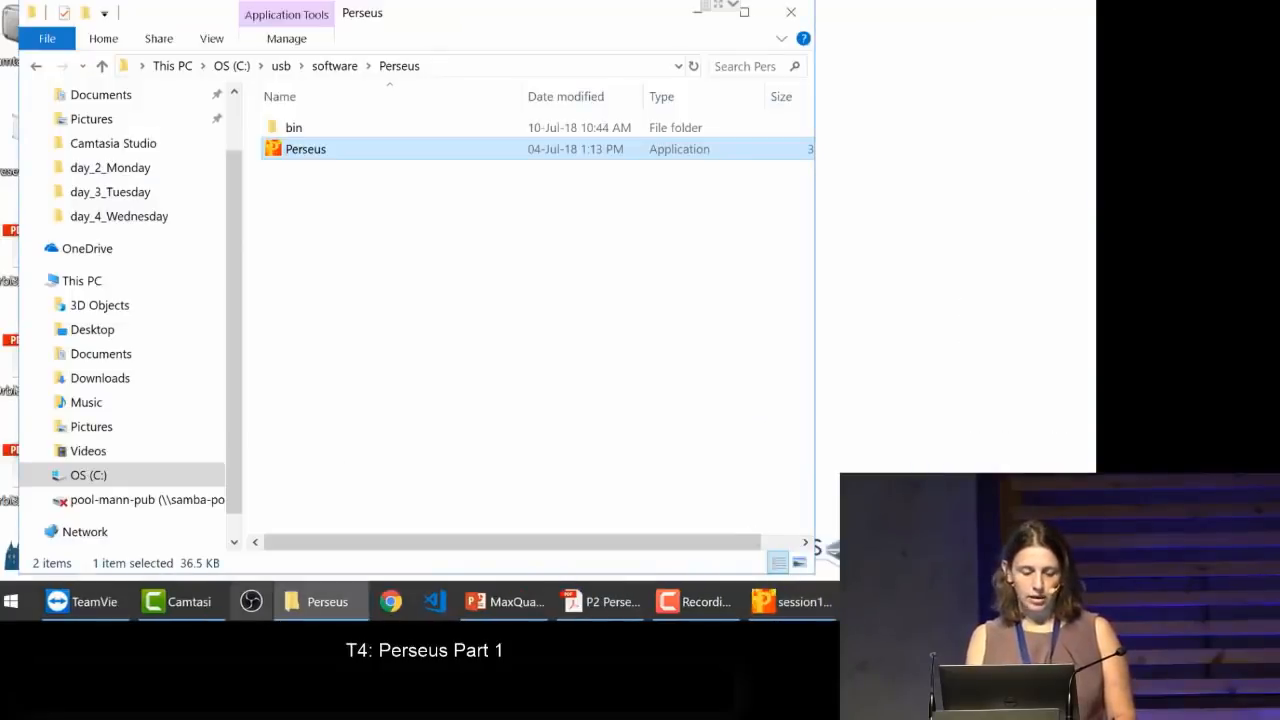
left_click(314, 606)
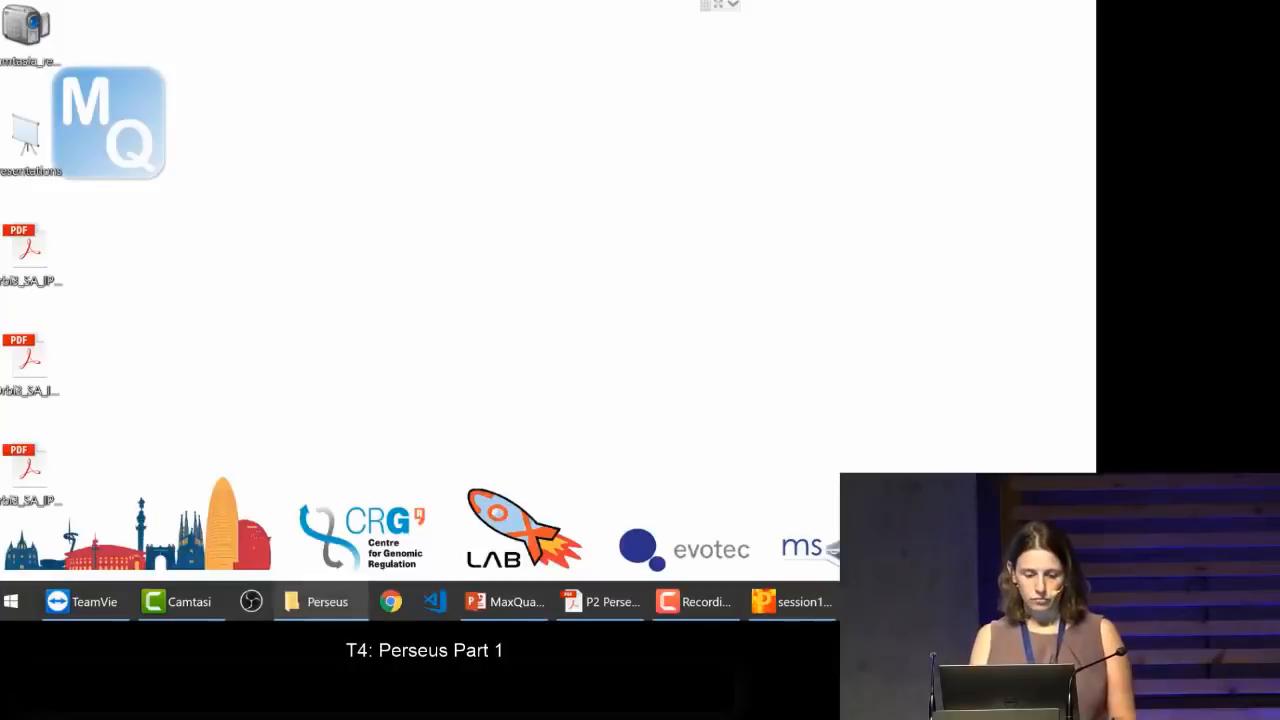
left_click(312, 604)
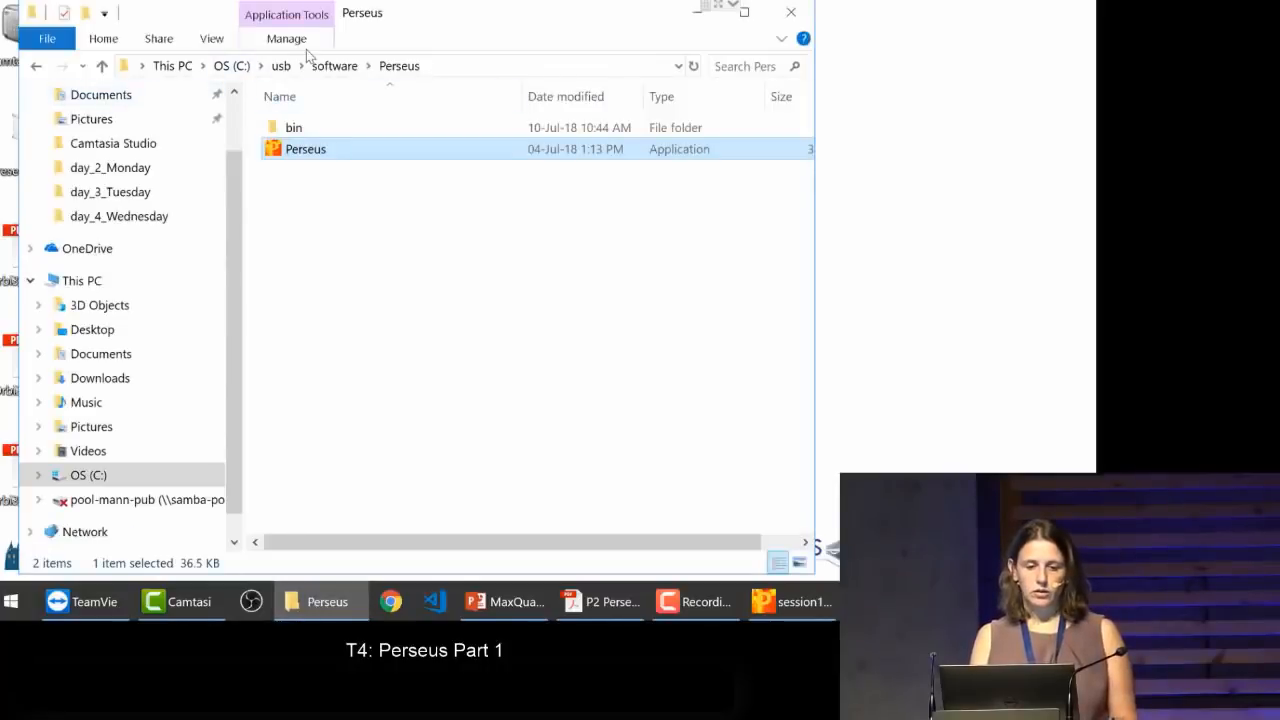
Step: Locate mainAnnot.homo_sapiens.txt.gz in the annotation folder under C:\usb\data and select it
left_click(283, 65)
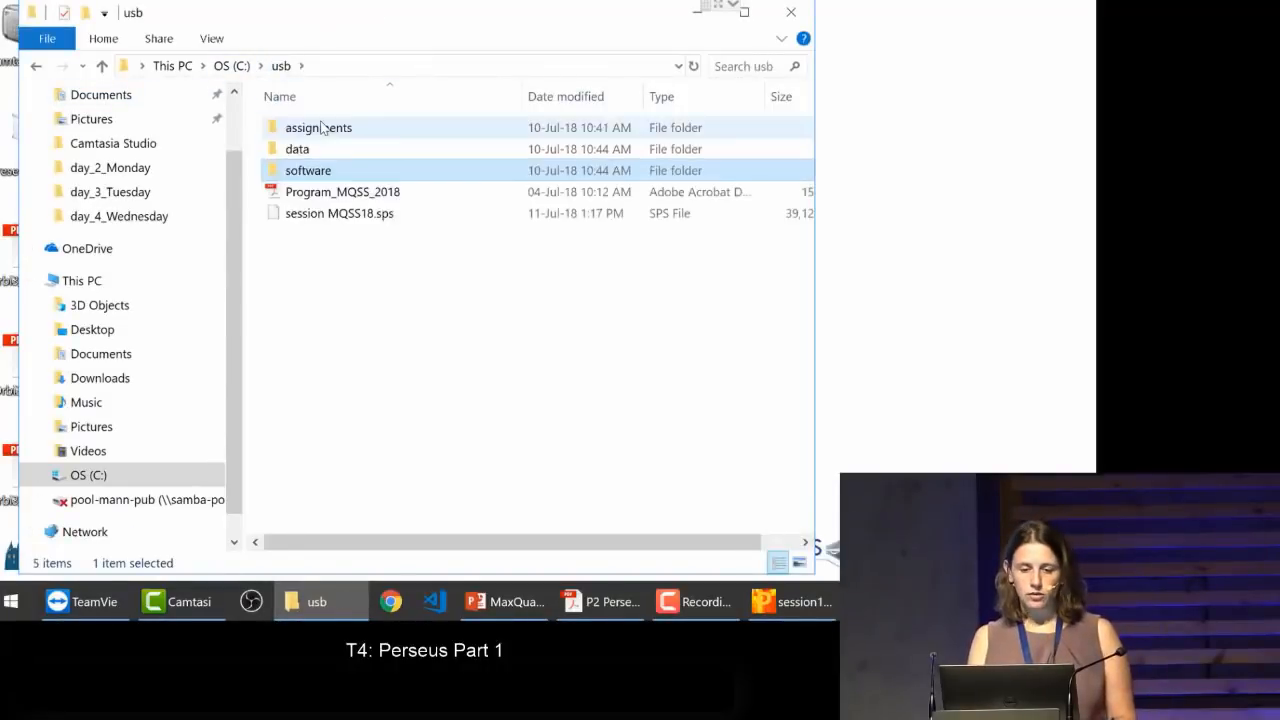
left_click(297, 149)
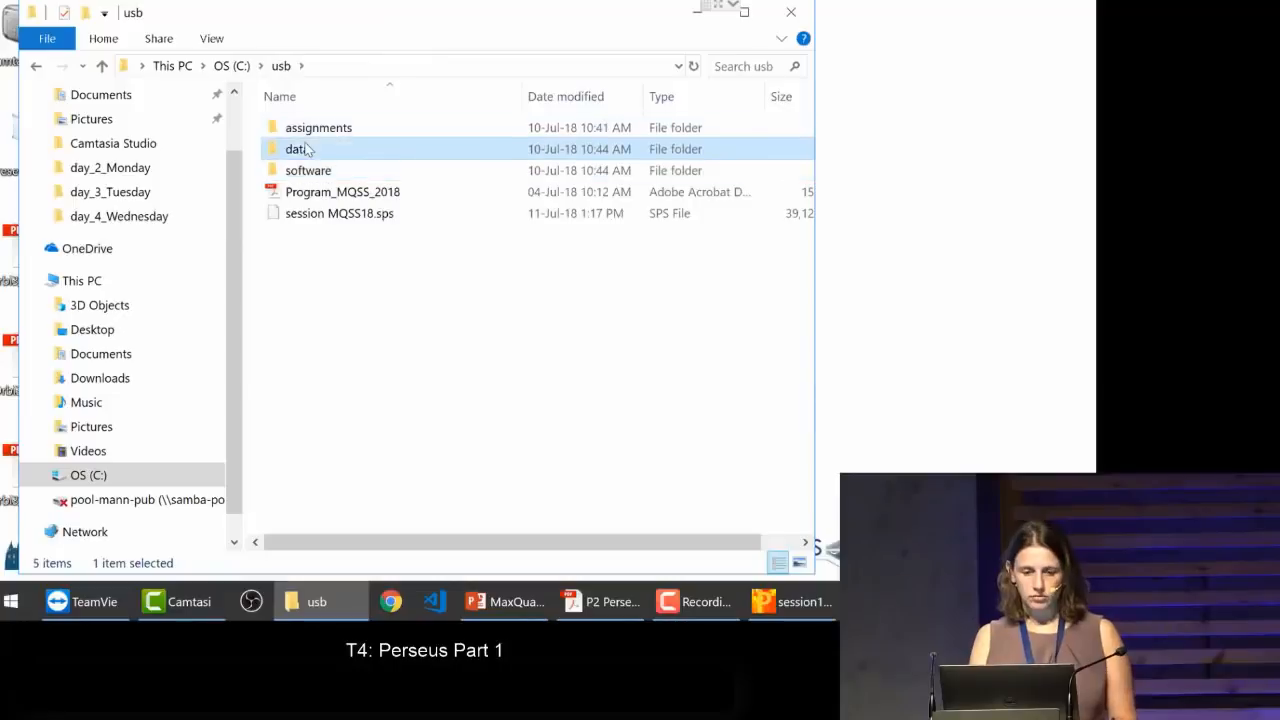
left_click(297, 149)
left_click(290, 148)
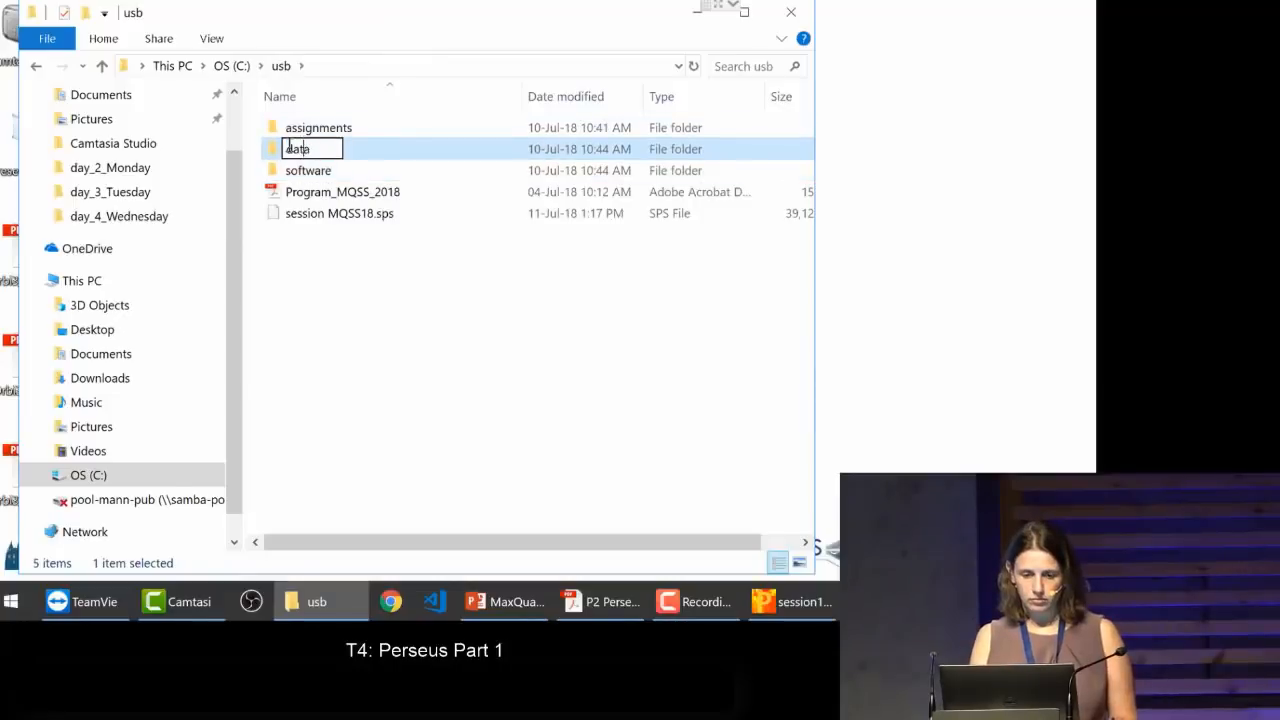
key("Return")
key("Return")
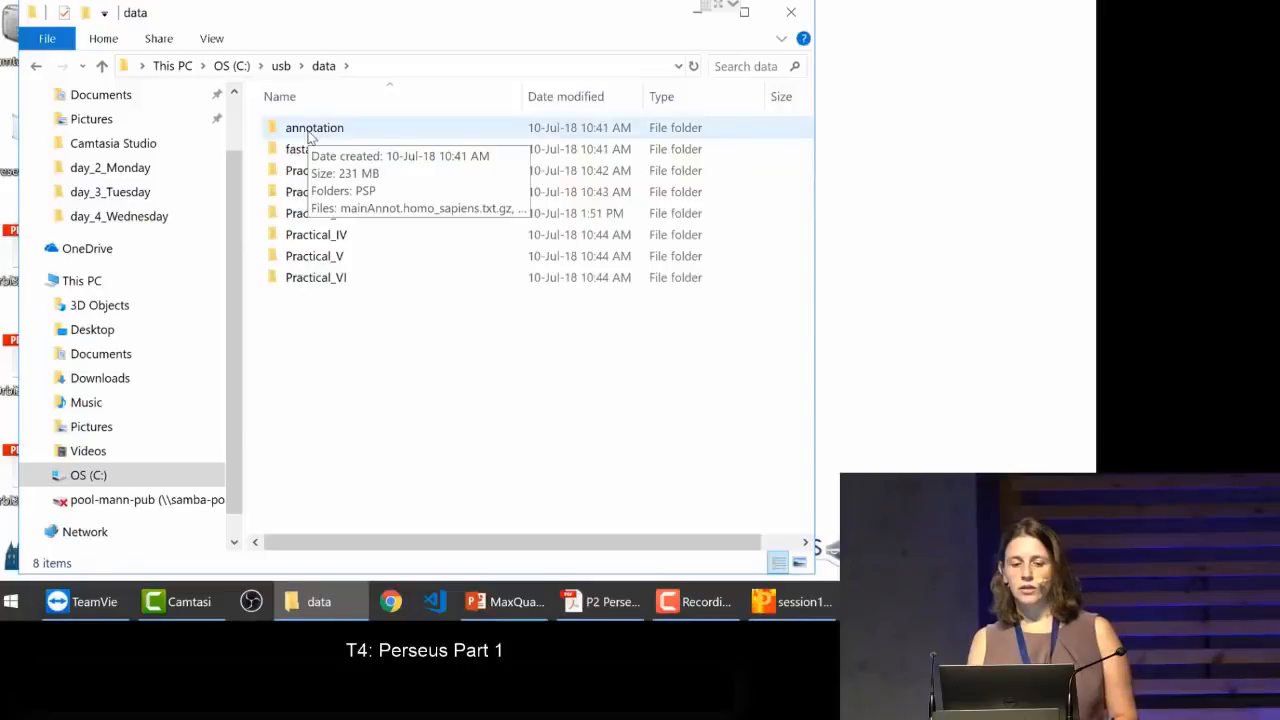
double_click(309, 134)
left_click(356, 155)
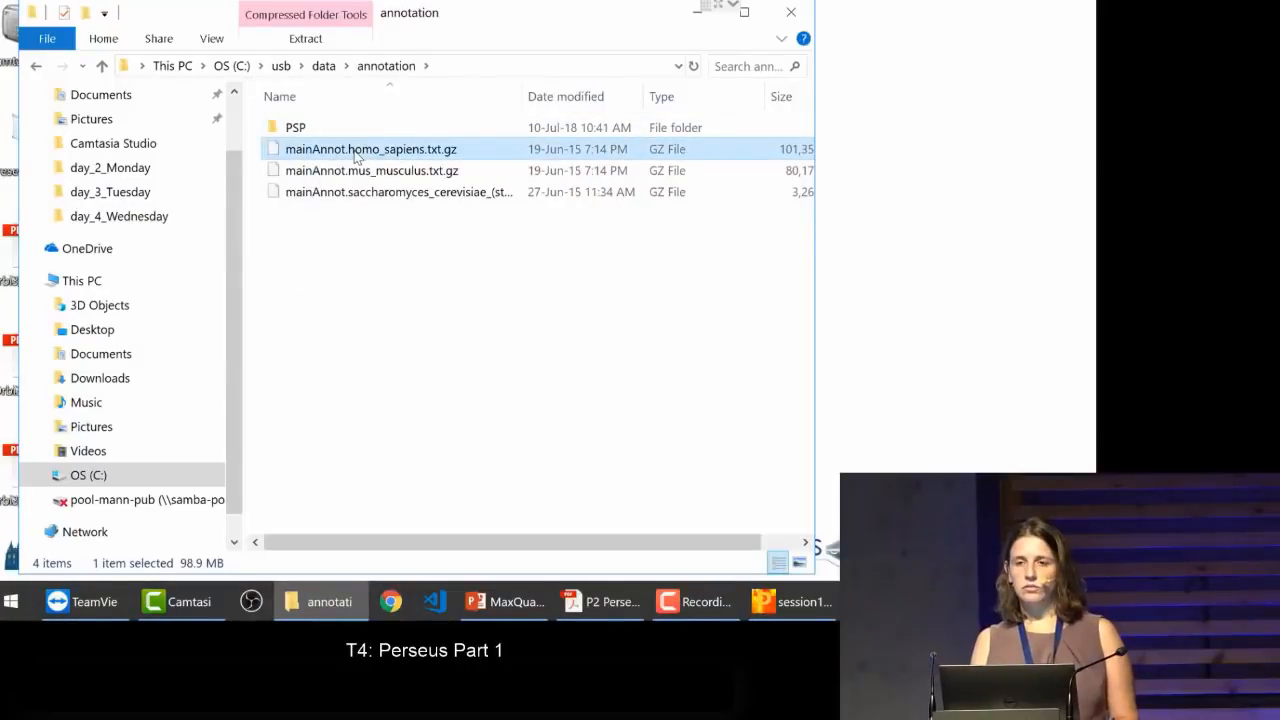
double_click(450, 150)
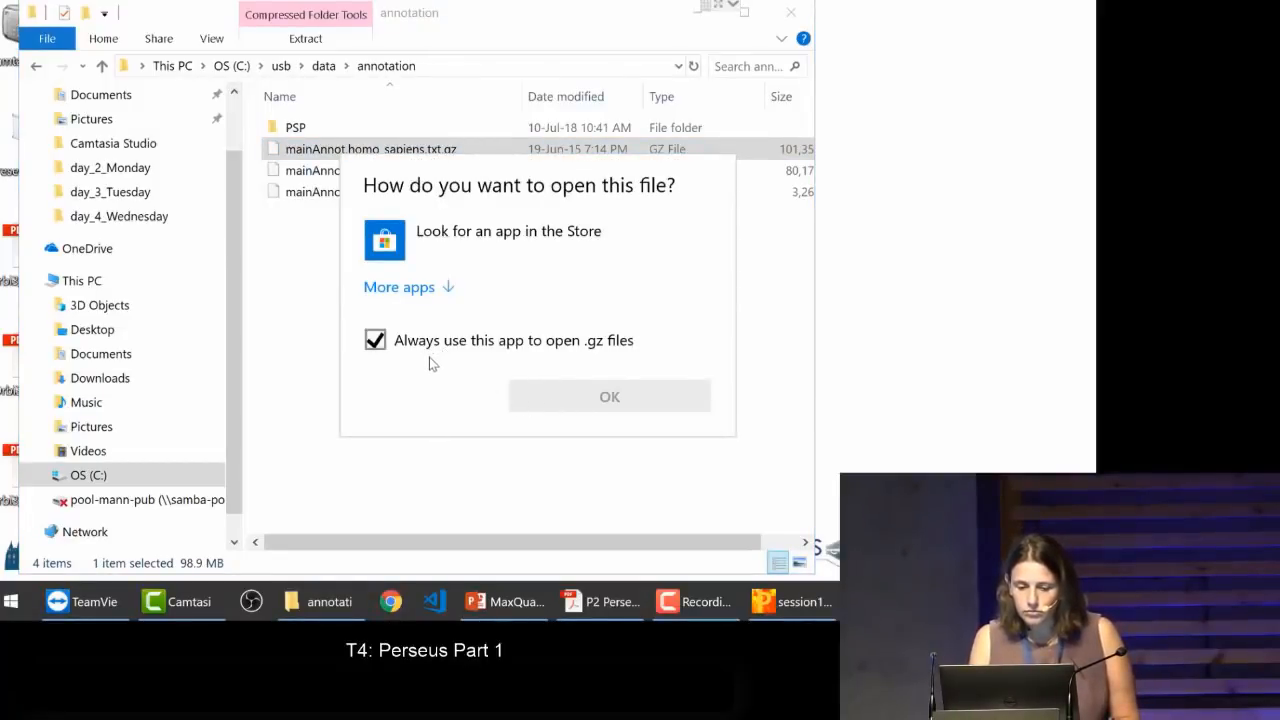
left_click(292, 389)
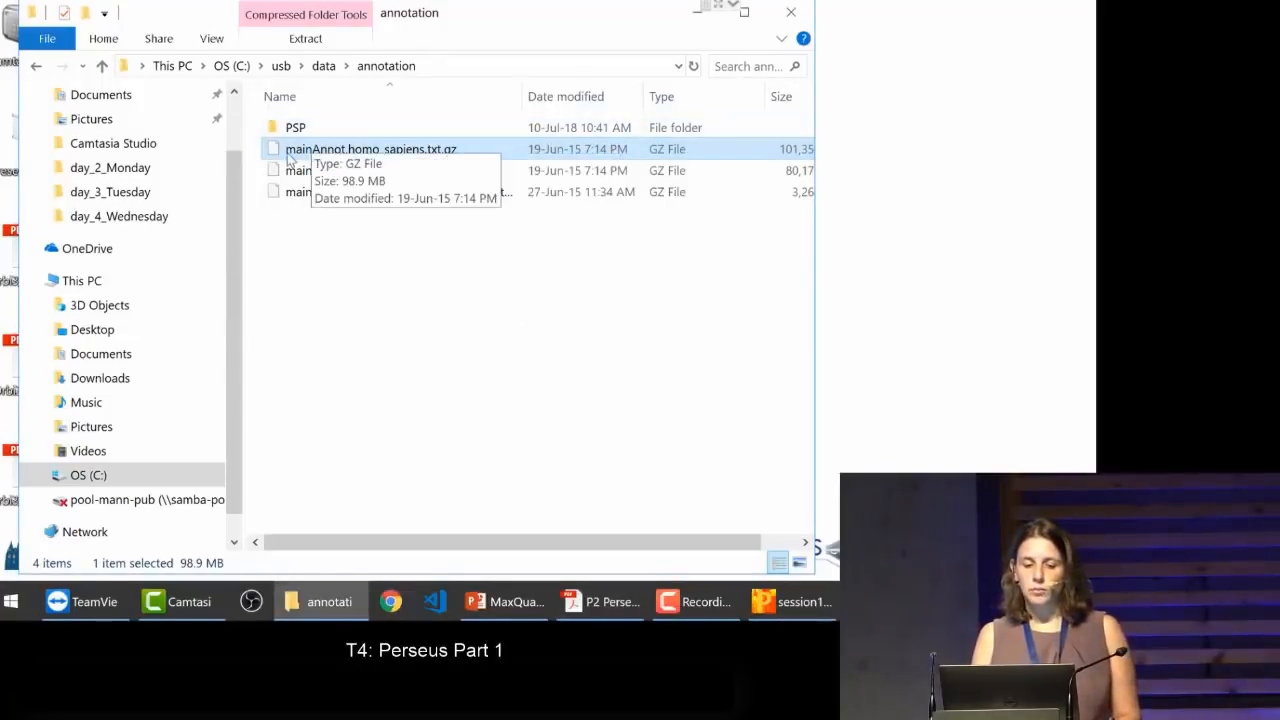
left_click_drag(317, 153, 299, 150)
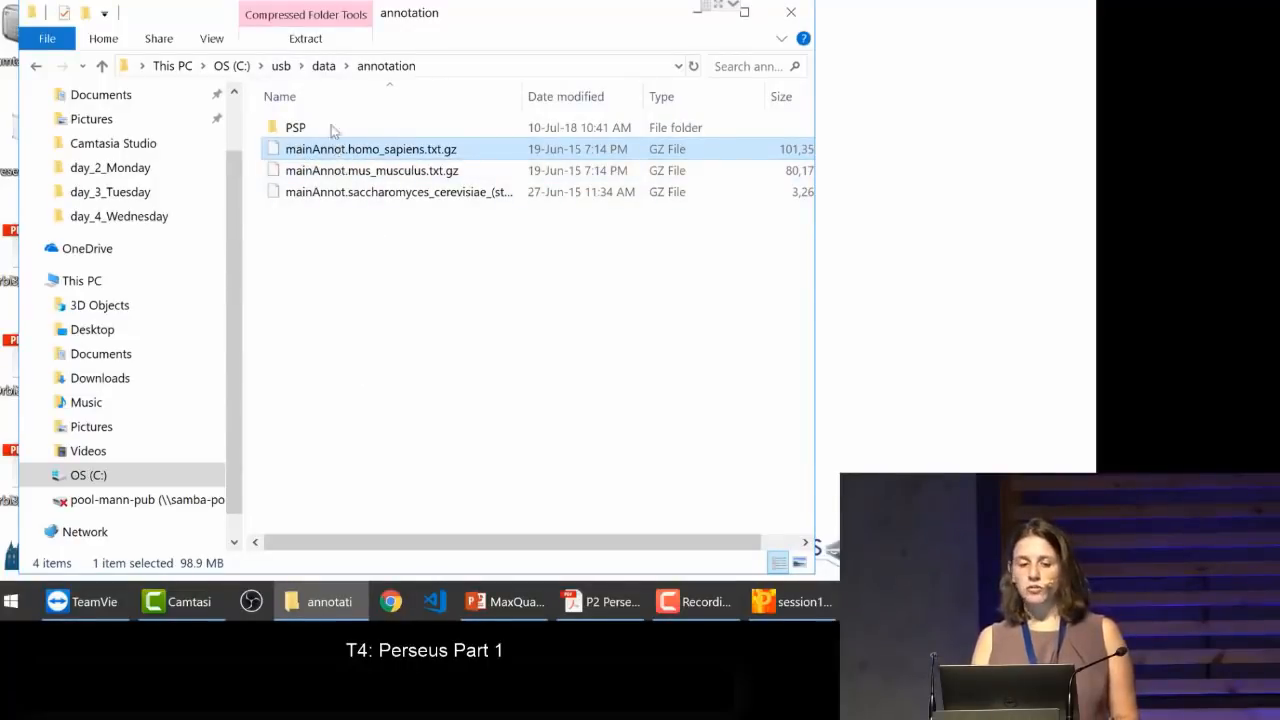
Step: Open the annotations folder under C:\usb\software\Perseus\bin\conf, check which annotation files it holds, and minimise File Explorer
left_click(282, 67)
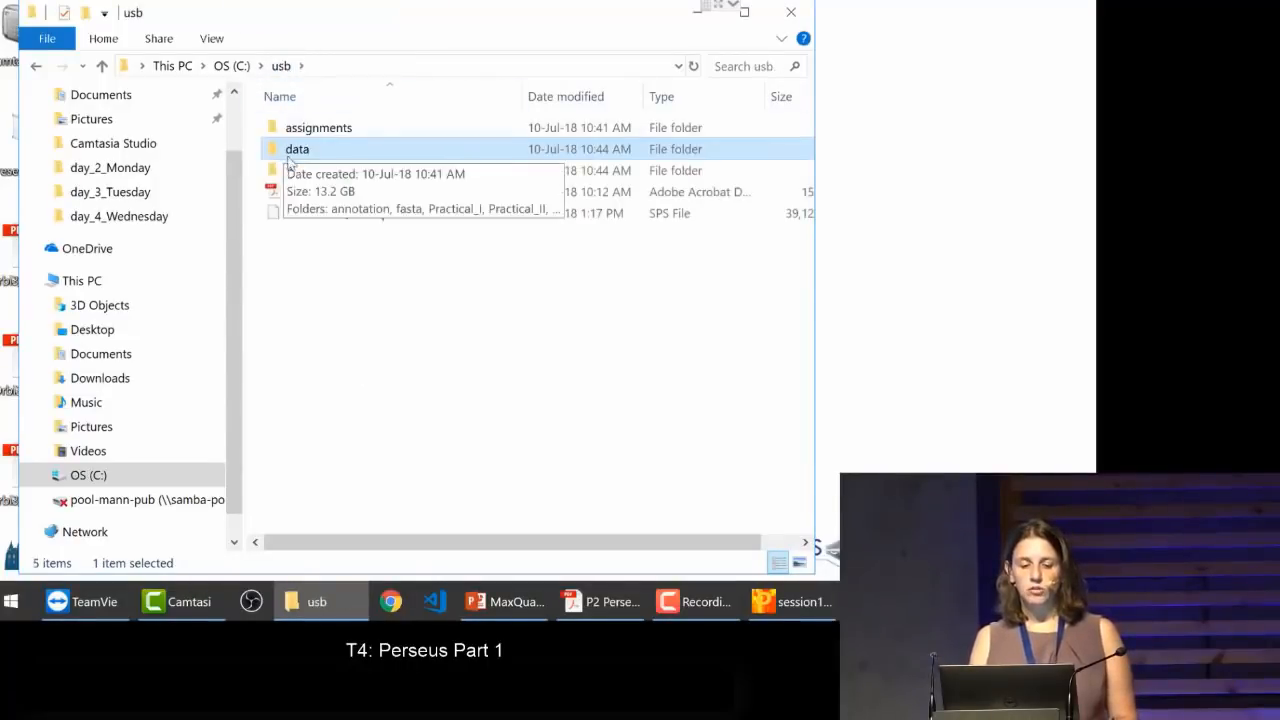
double_click(295, 172)
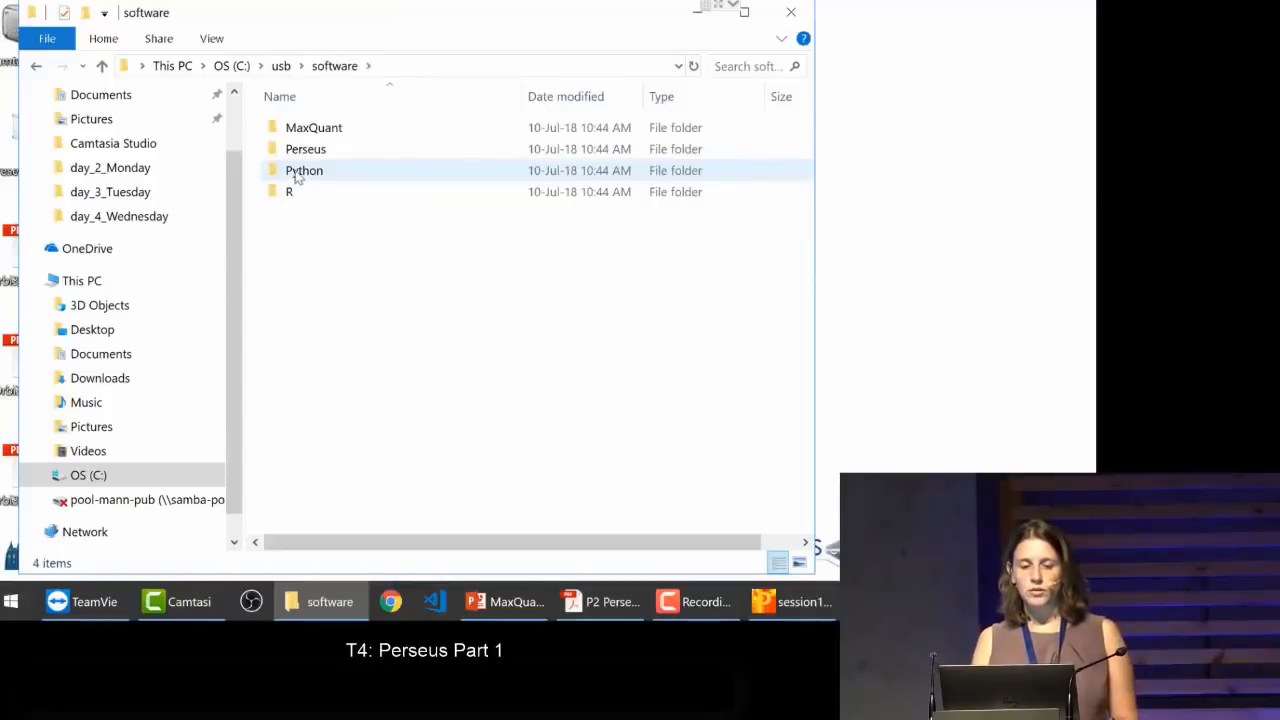
double_click(306, 152)
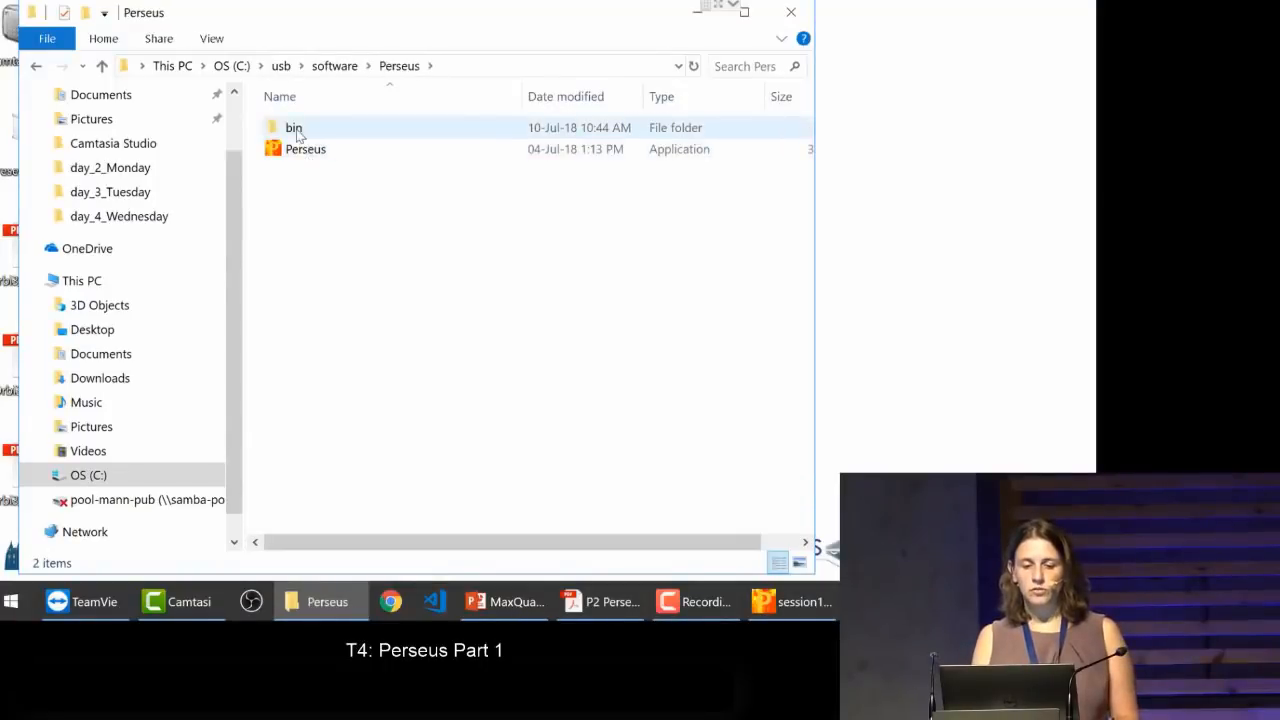
double_click(294, 129)
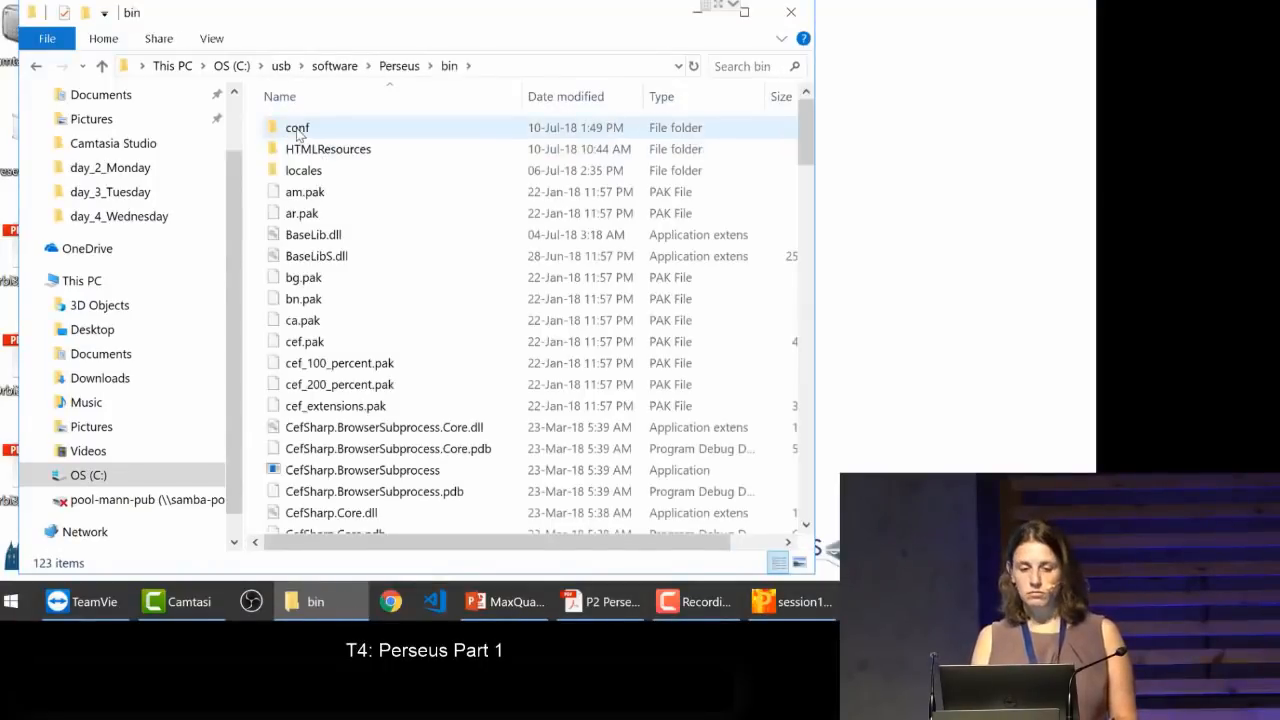
double_click(298, 131)
left_click(297, 131)
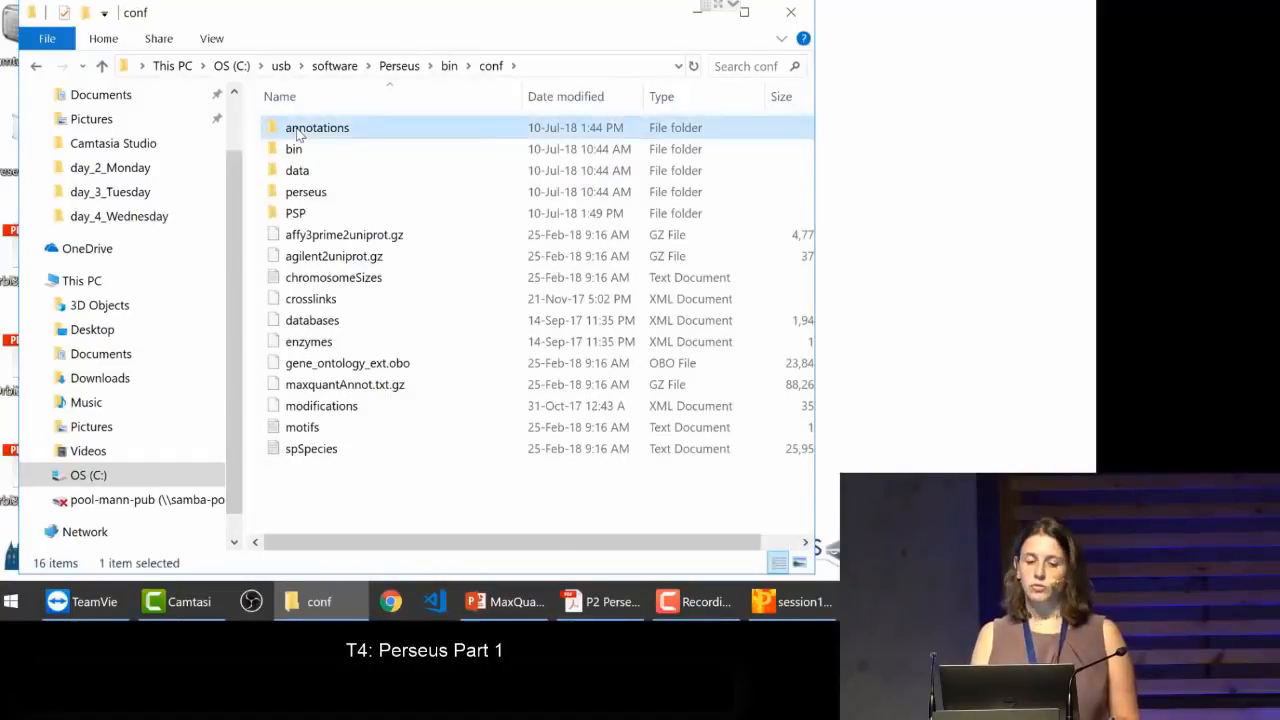
double_click(298, 131)
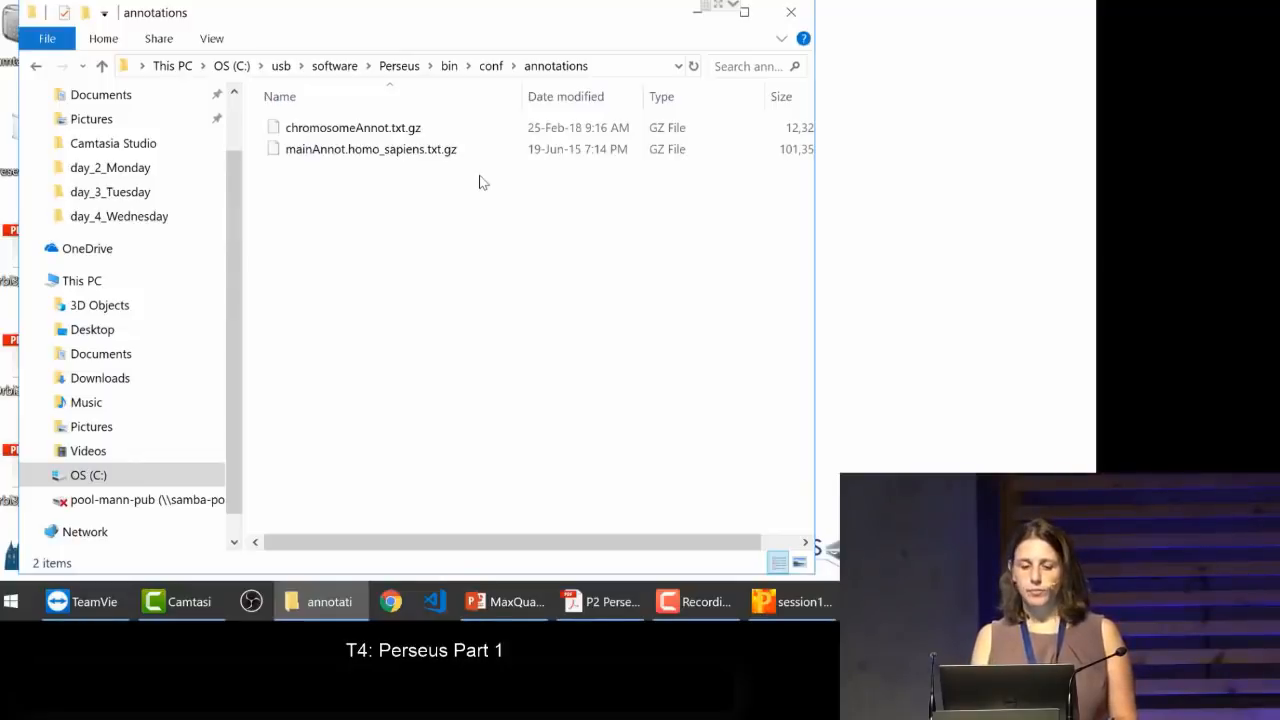
mouse_move(768, 598)
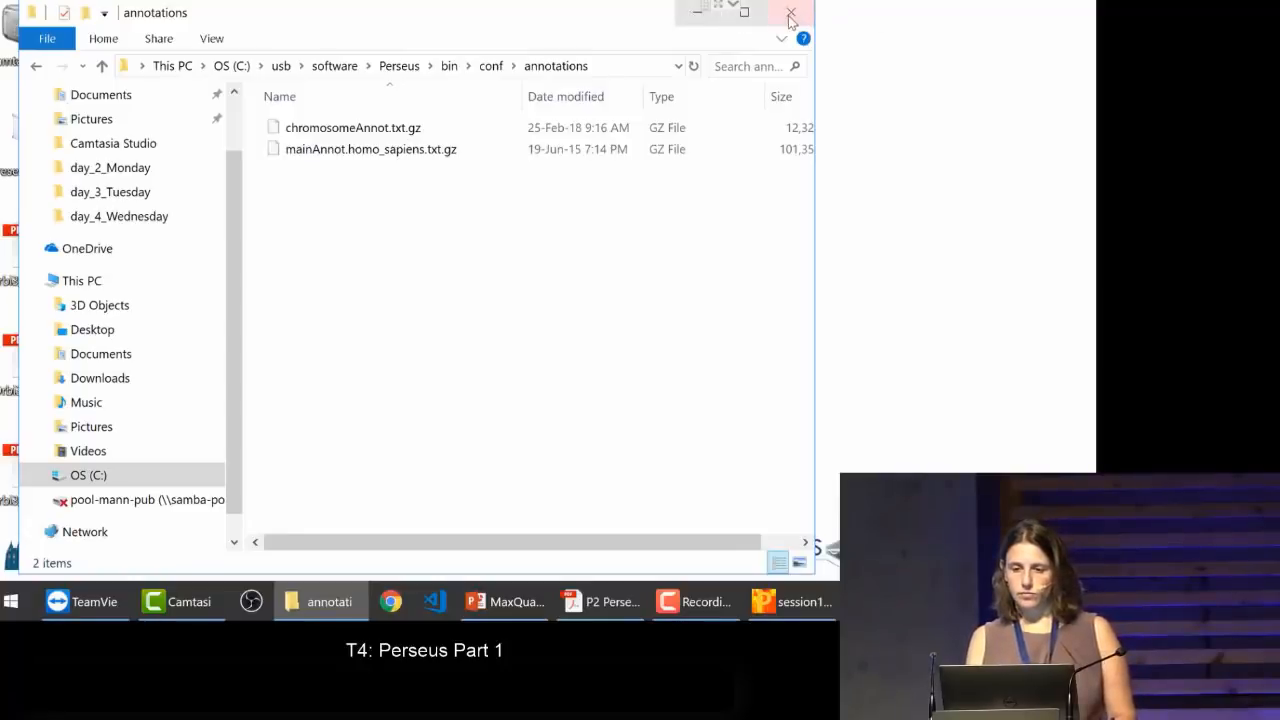
left_click(697, 11)
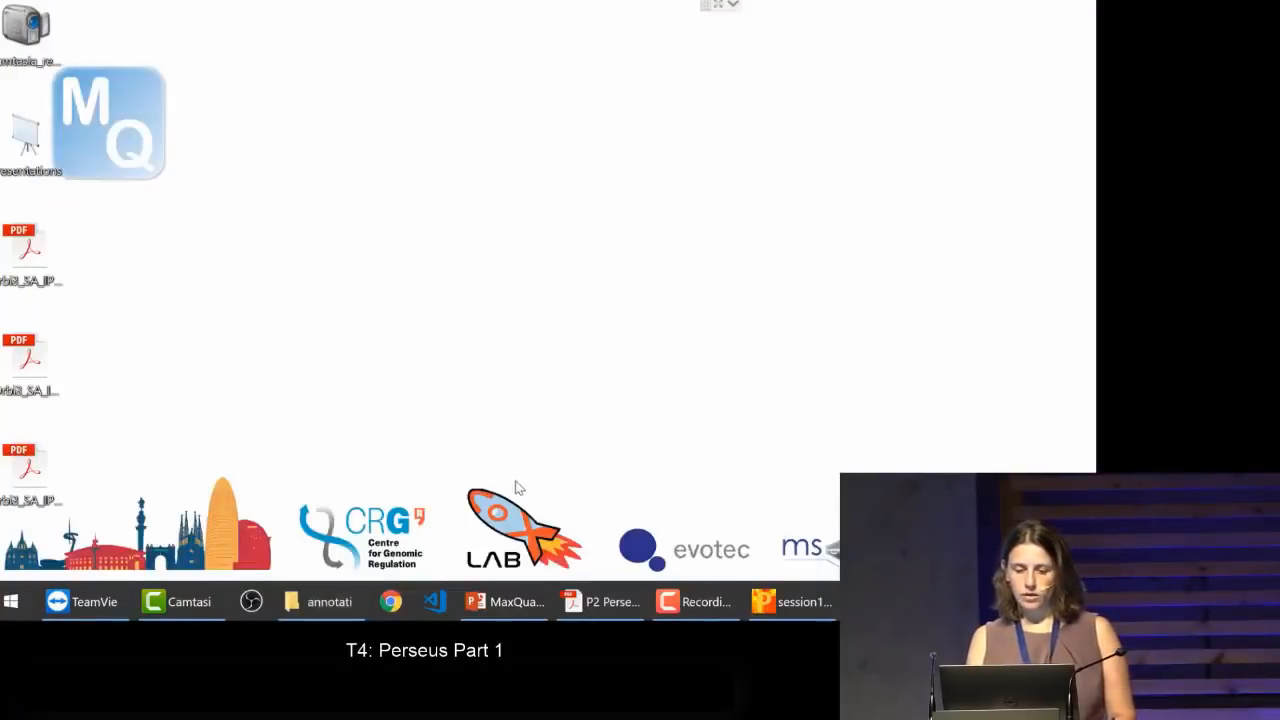
Step: Switch to Perseus and, in Add annotation for matrix10, choose GOBP name, GOMF name, GOCC name and KEGG name as the annotations
left_click(760, 614)
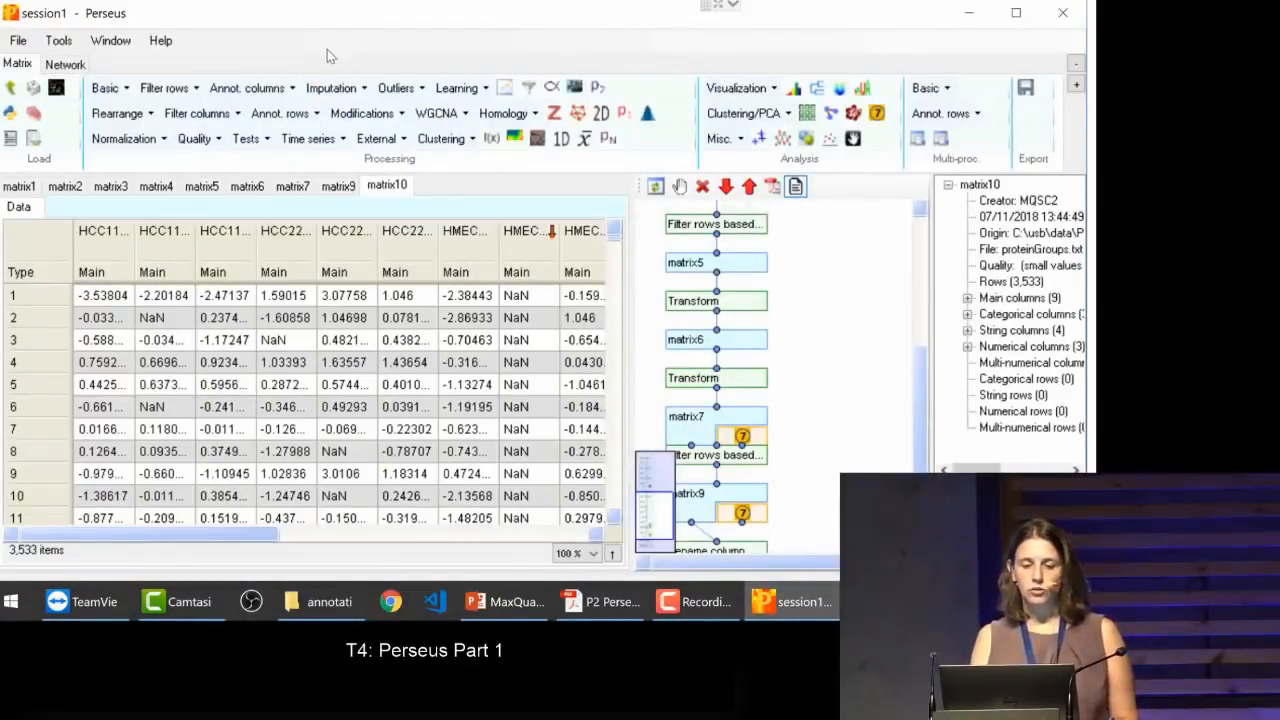
left_click(575, 92)
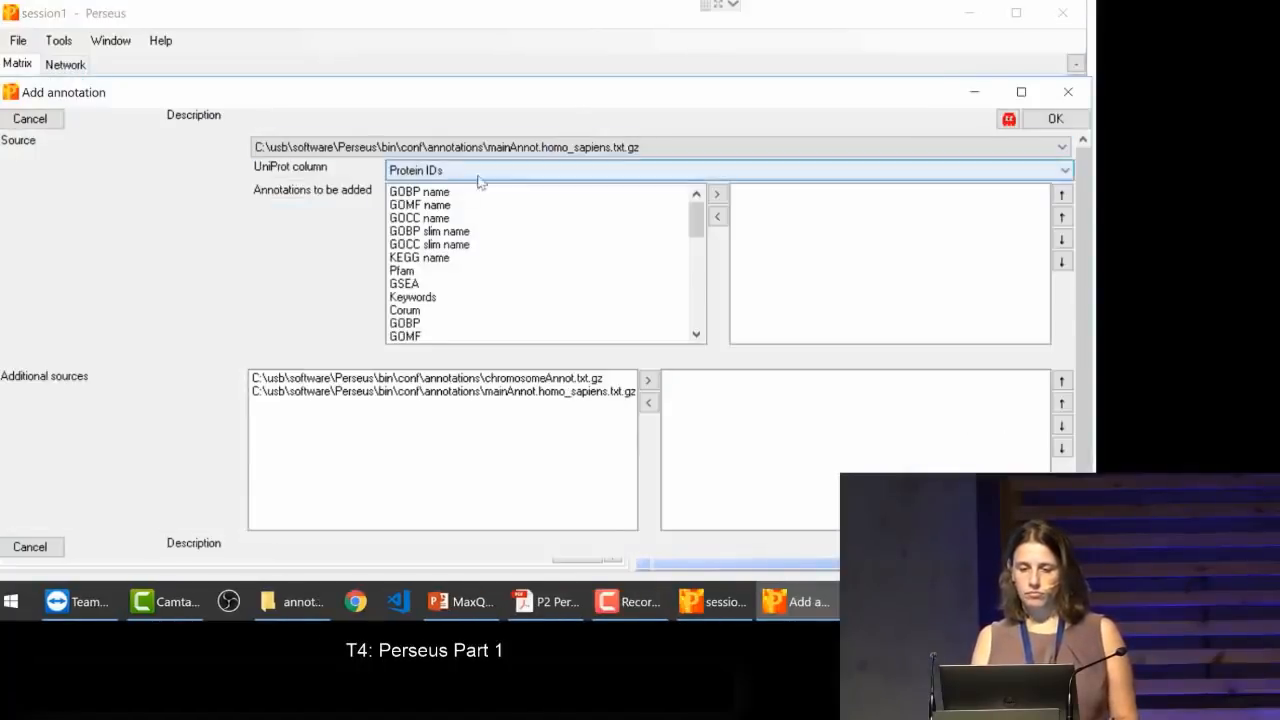
left_click_drag(457, 192, 460, 218)
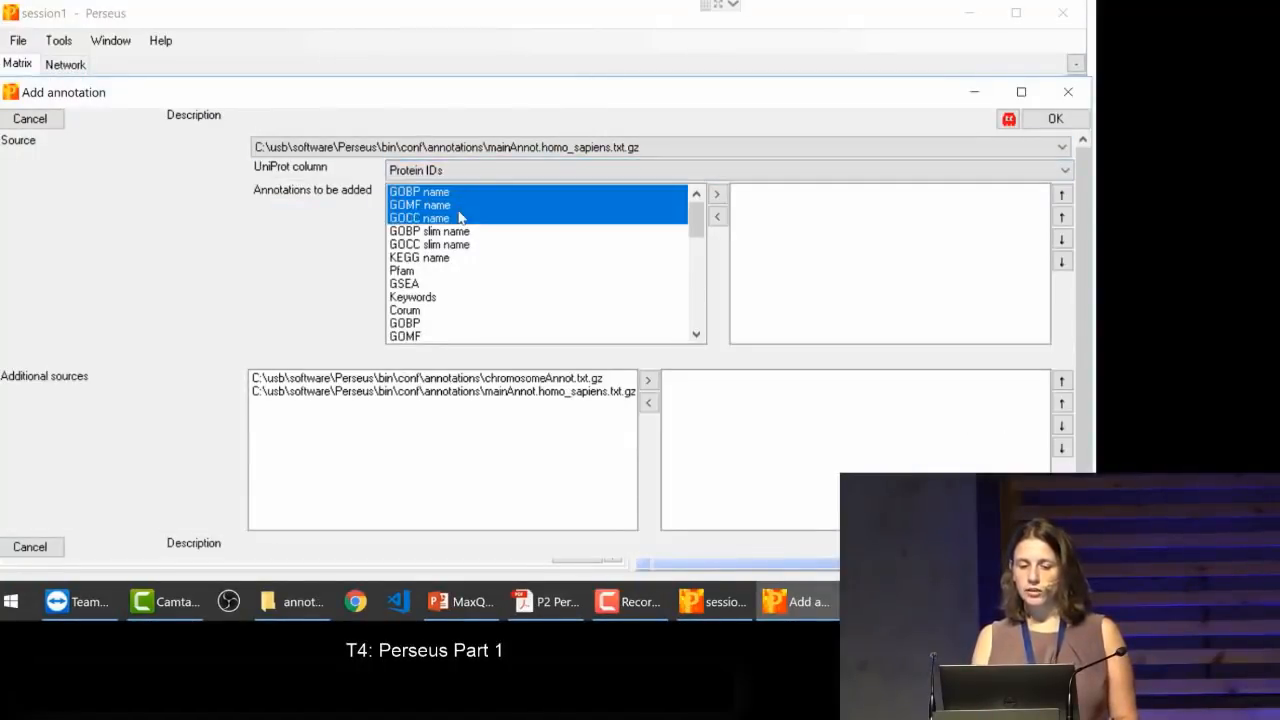
left_click(444, 258, "shift")
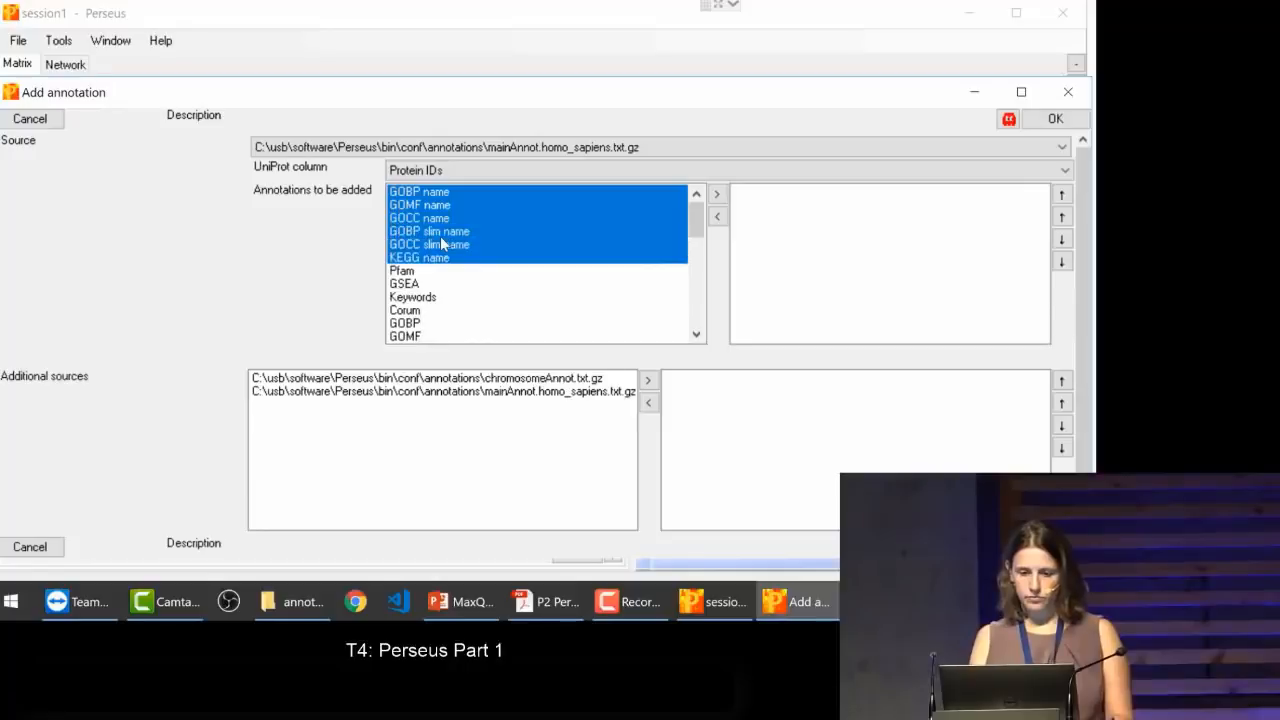
left_click(441, 241, "ctrl")
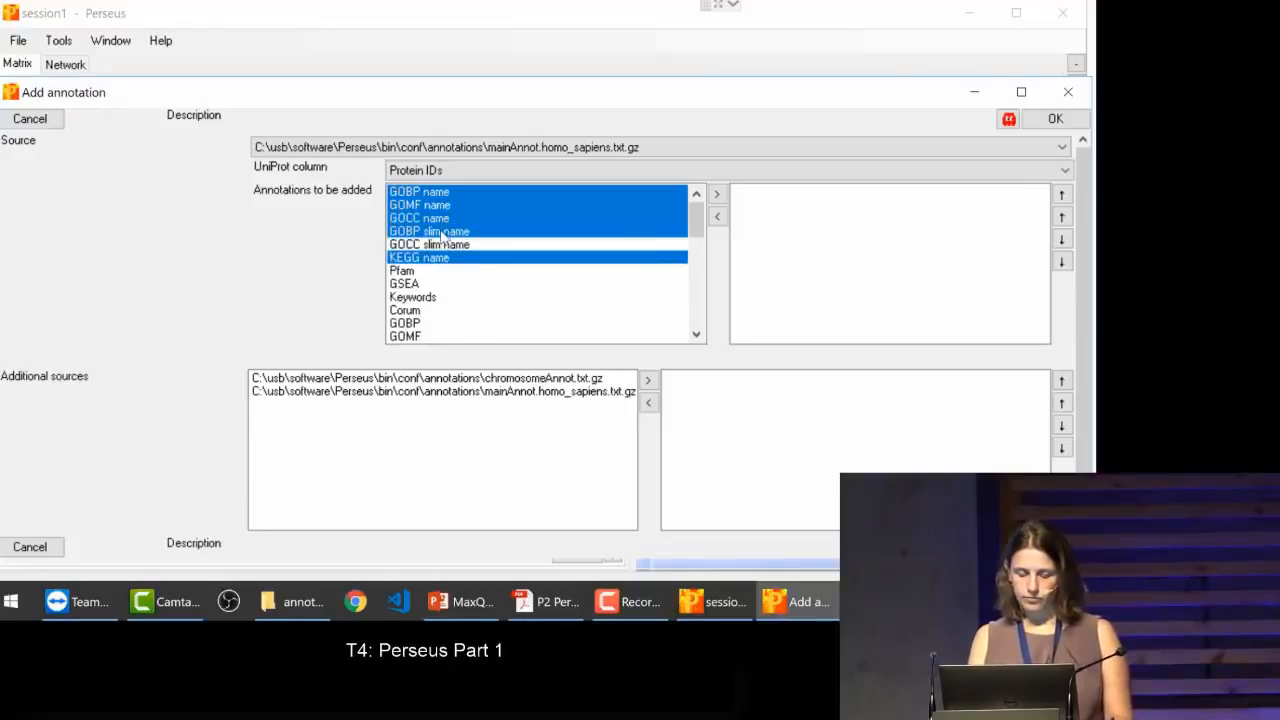
left_click(441, 231, "ctrl")
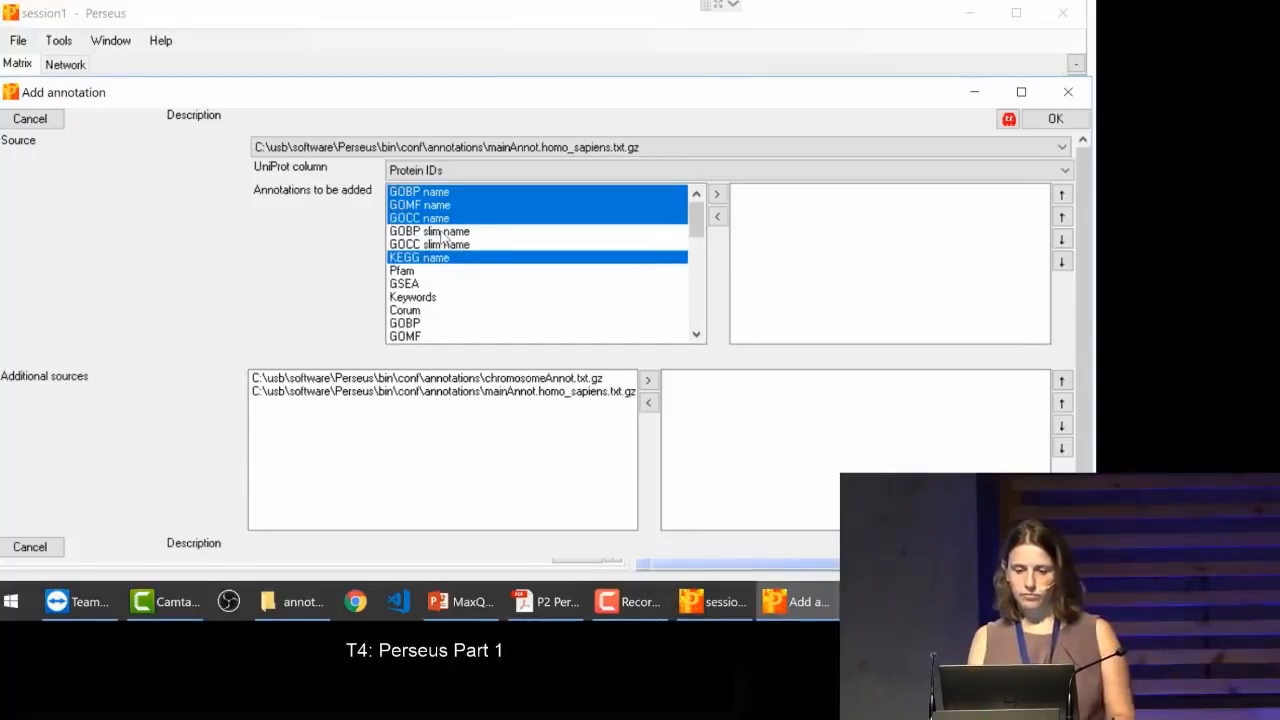
left_click(718, 195)
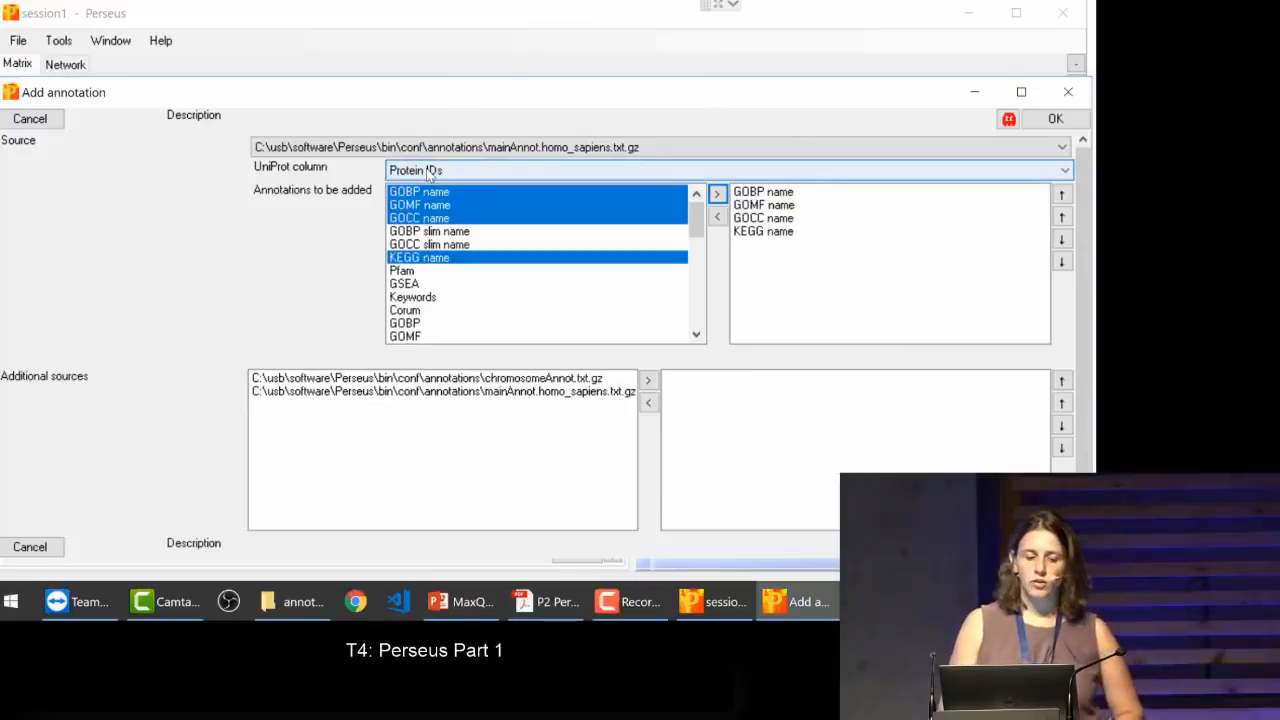
Step: Set the UniProt column for the annotation matching to Uniprot
mouse_move(300, 175)
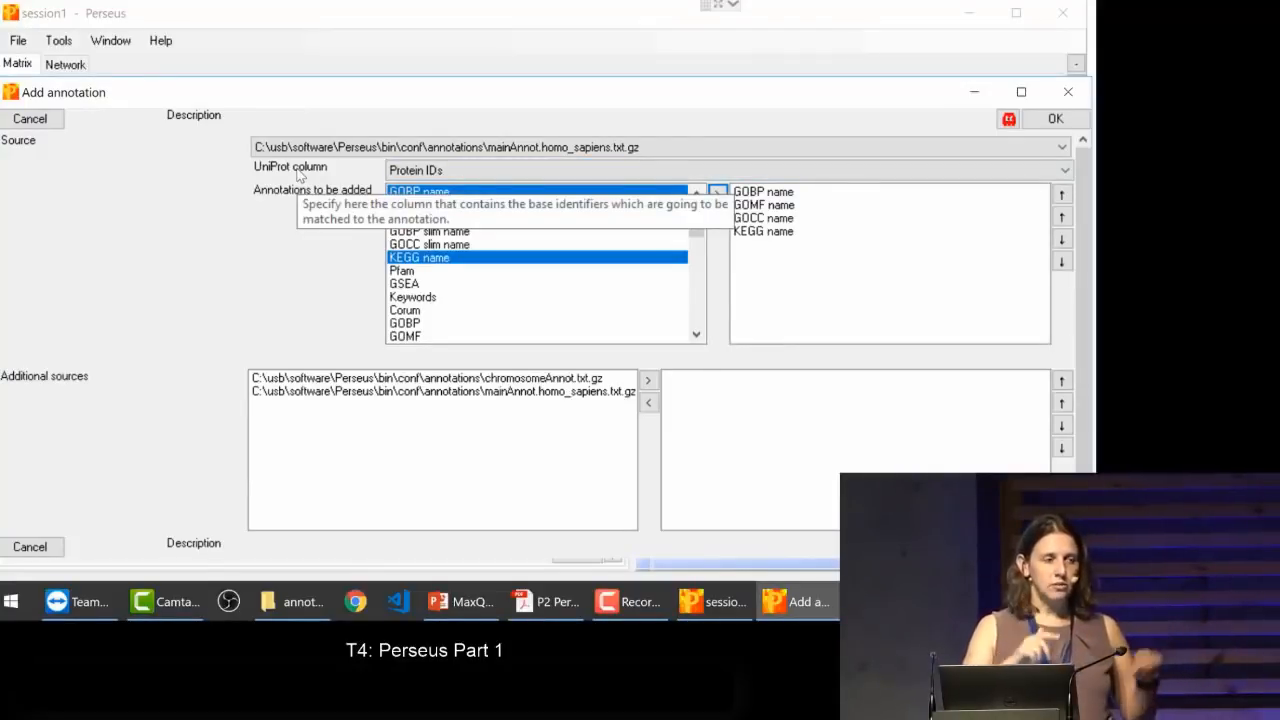
left_click(487, 172)
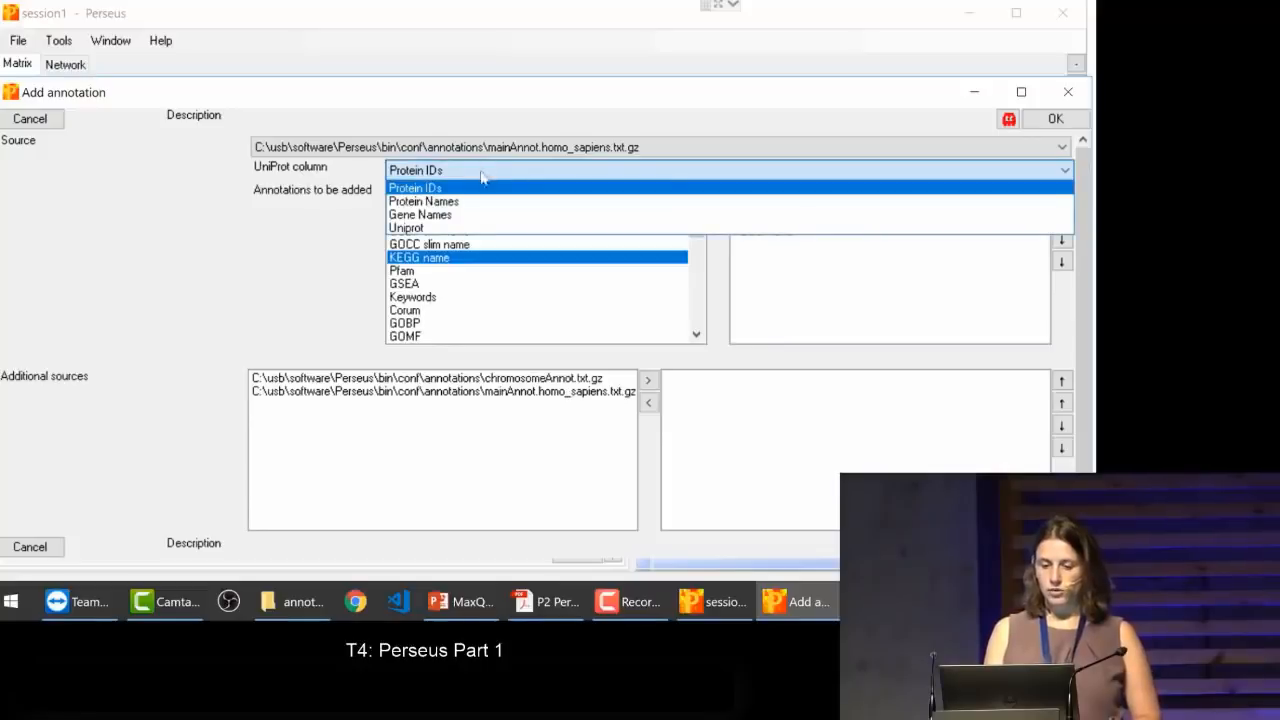
left_click(447, 229)
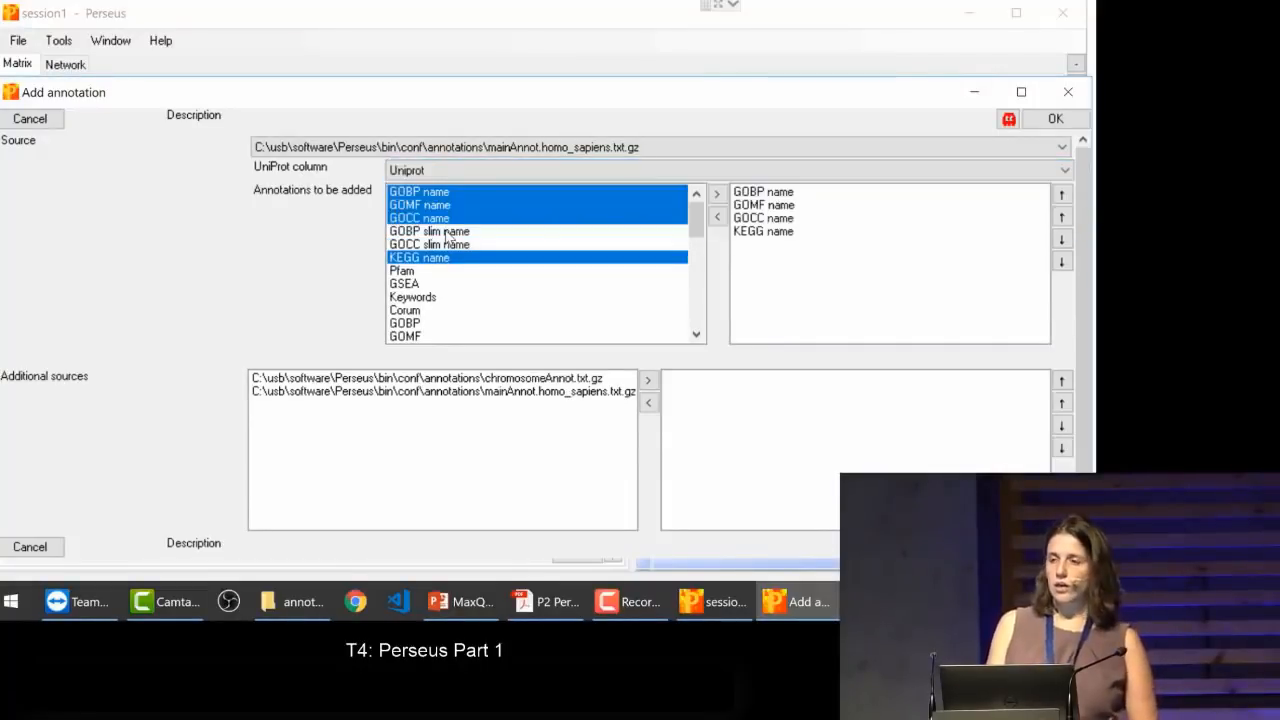
left_click(446, 233)
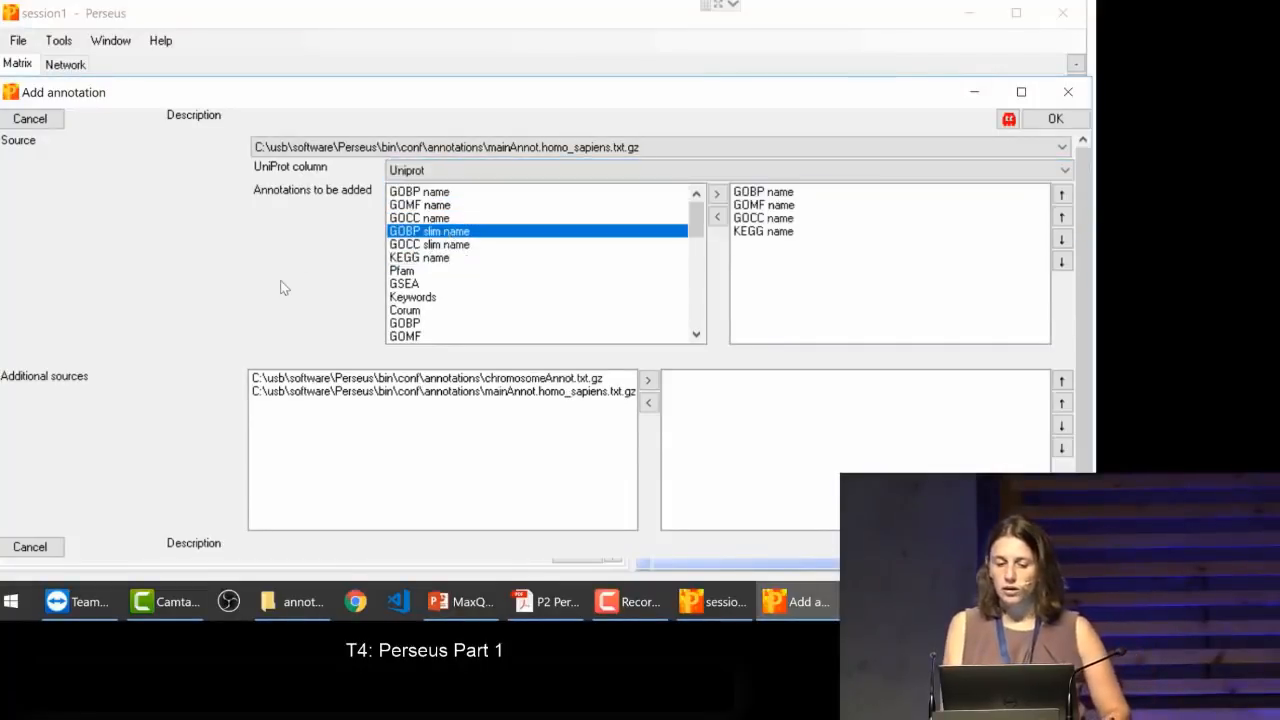
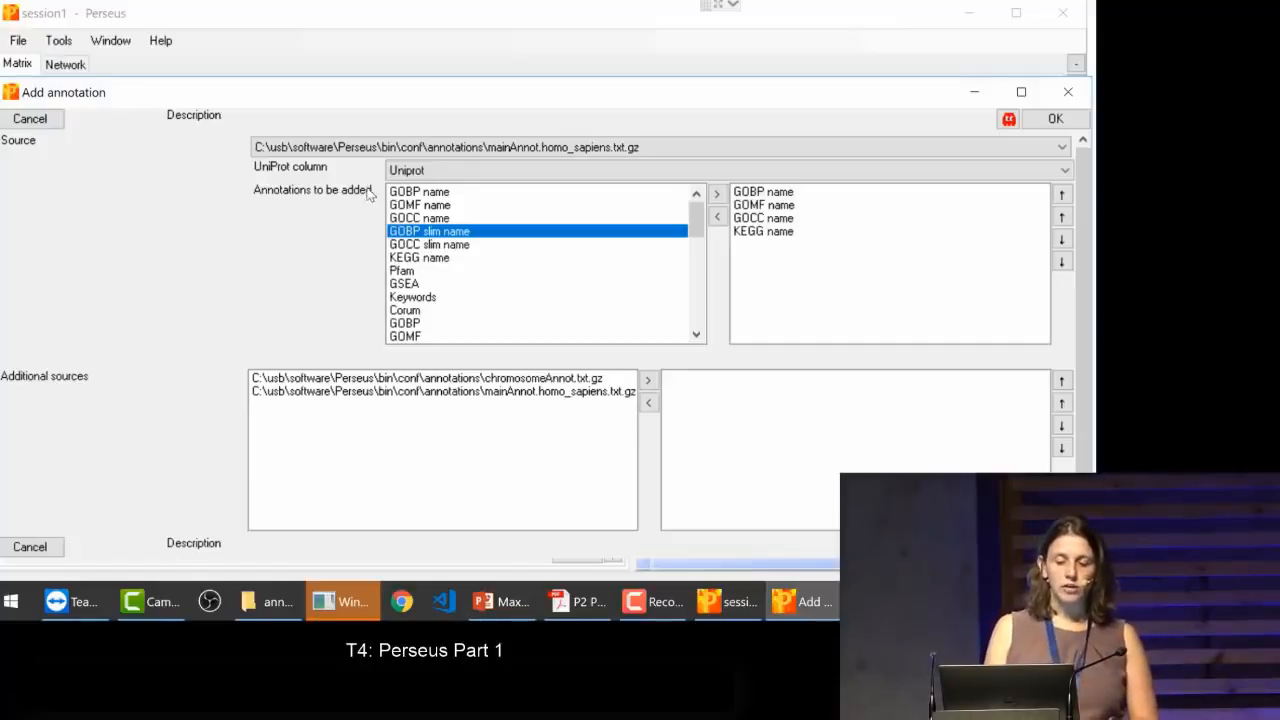
Step: Apply the selected GO and KEGG name annotations from mainAnnot.homo_sapiens.txt.gz to matrix10
left_click(468, 218)
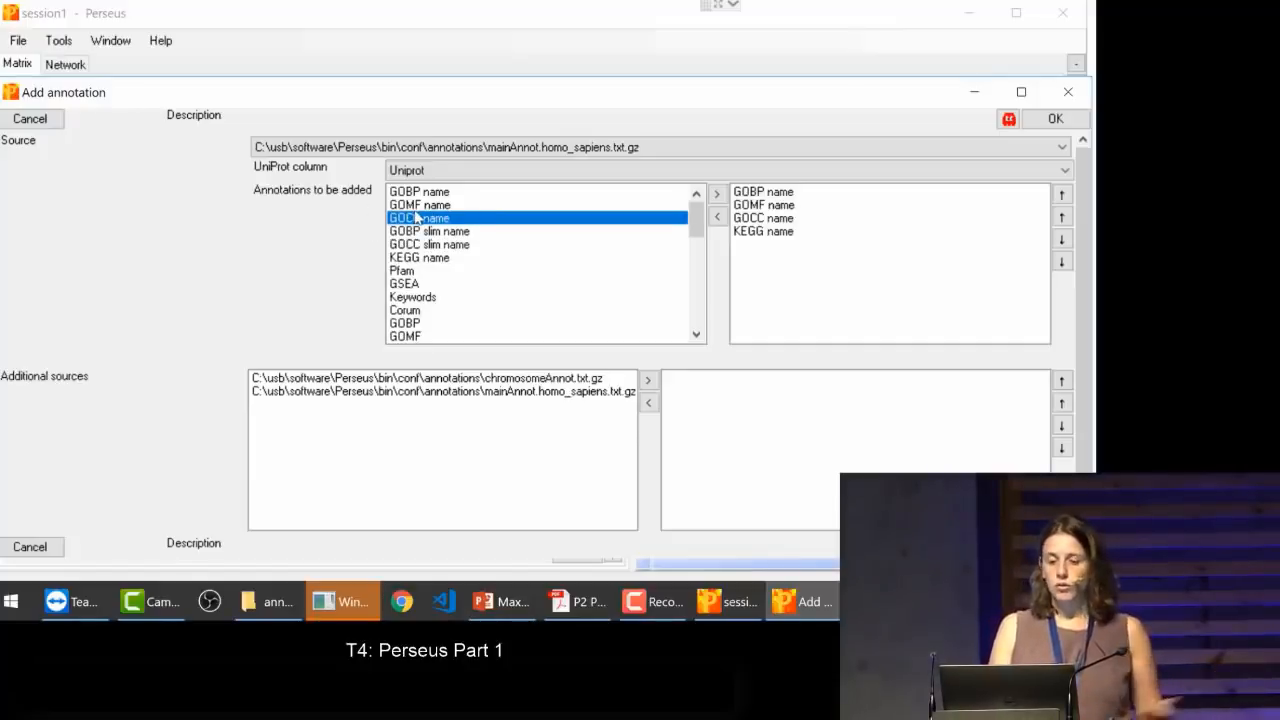
left_click(658, 19)
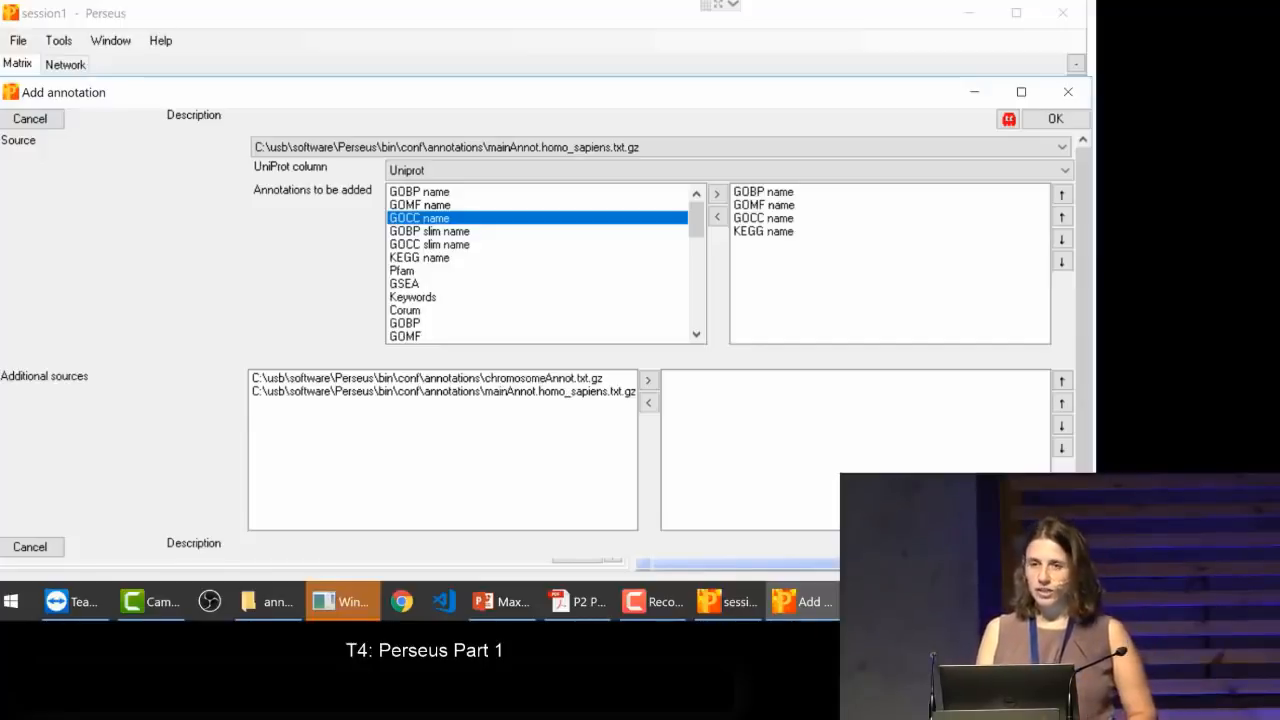
left_click(1055, 547)
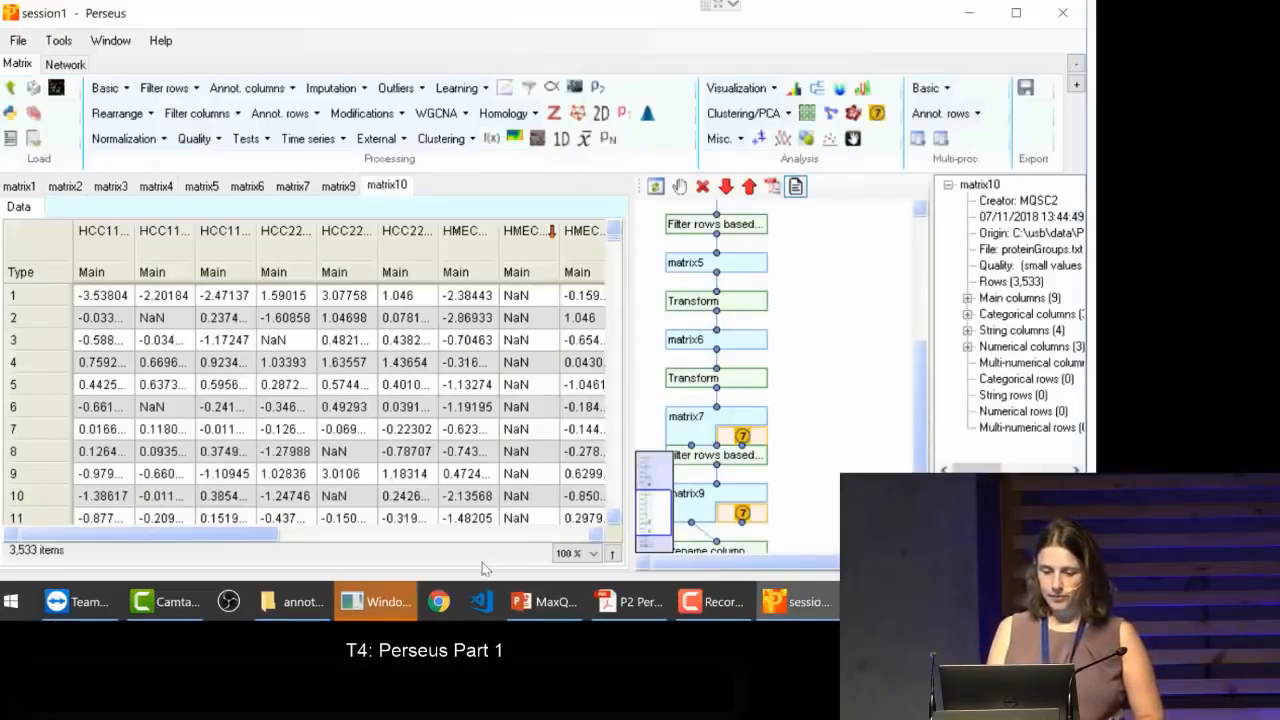
Step: Examine the added GOBP, GOMF, GOCC and KEGG name columns in matrix11, widening the GOCC name column to read its terms
left_click_drag(255, 537, 426, 572)
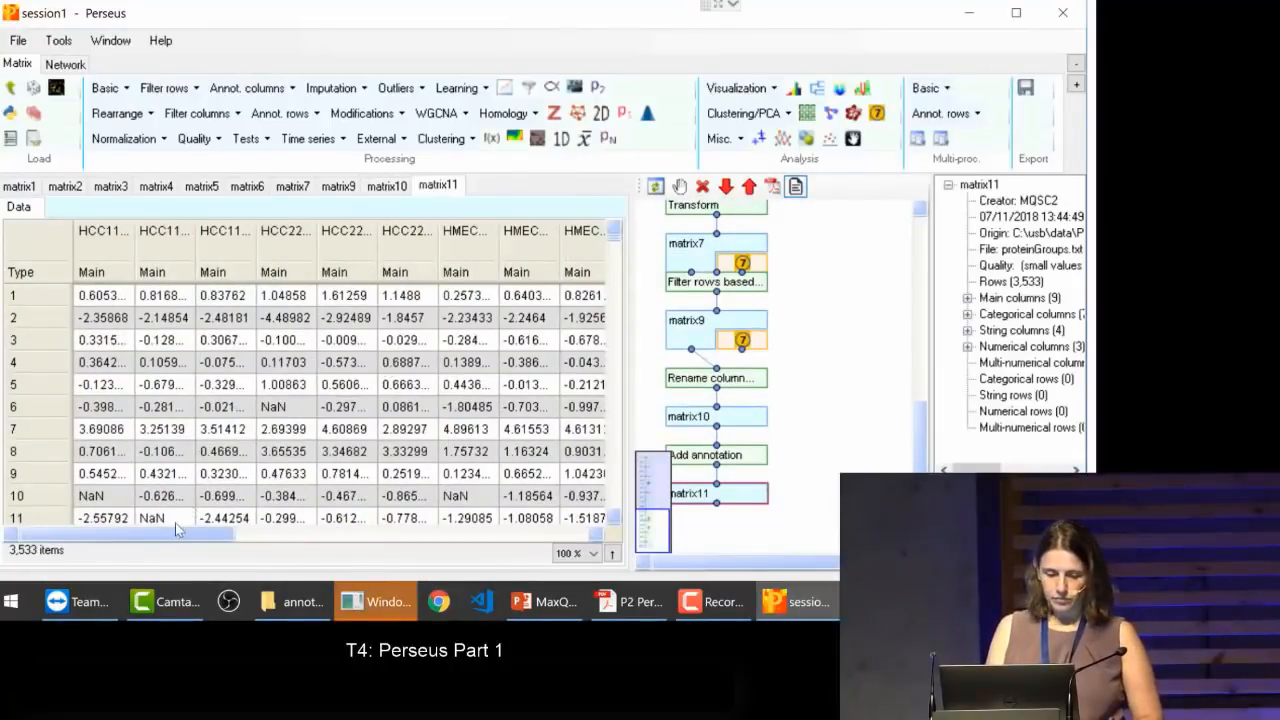
left_click_drag(175, 533, 410, 578)
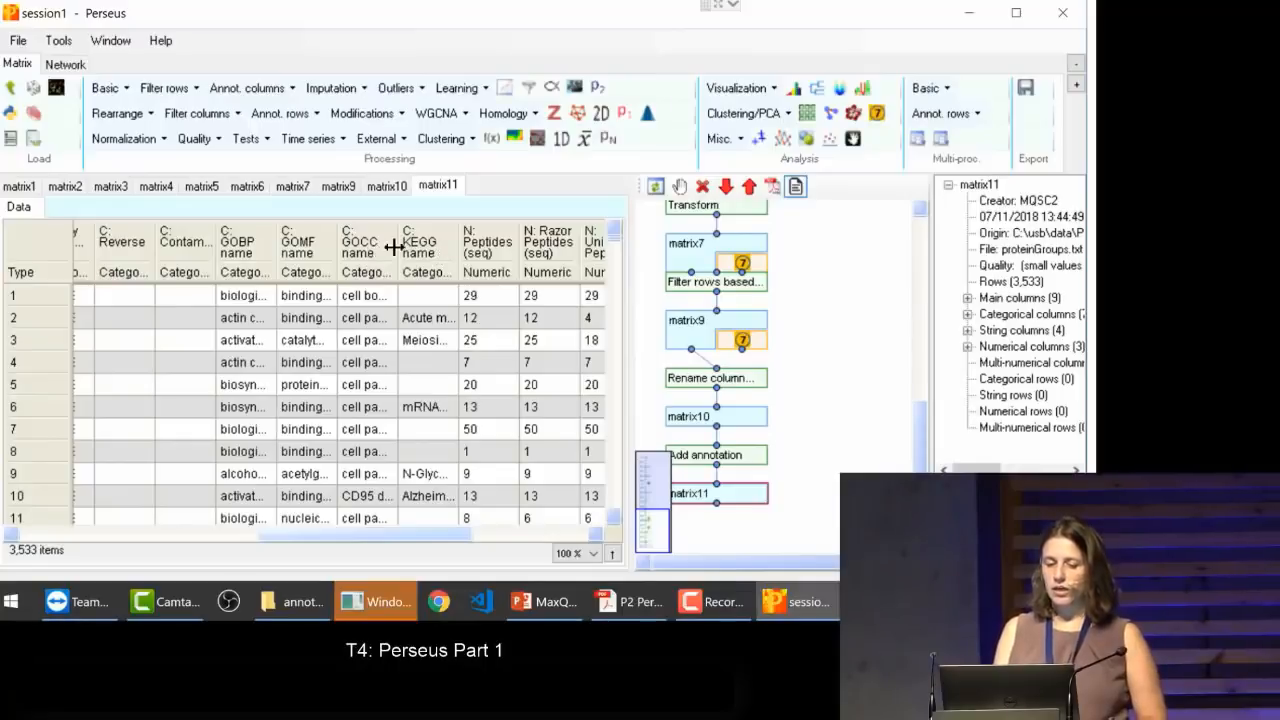
left_click_drag(397, 247, 521, 258)
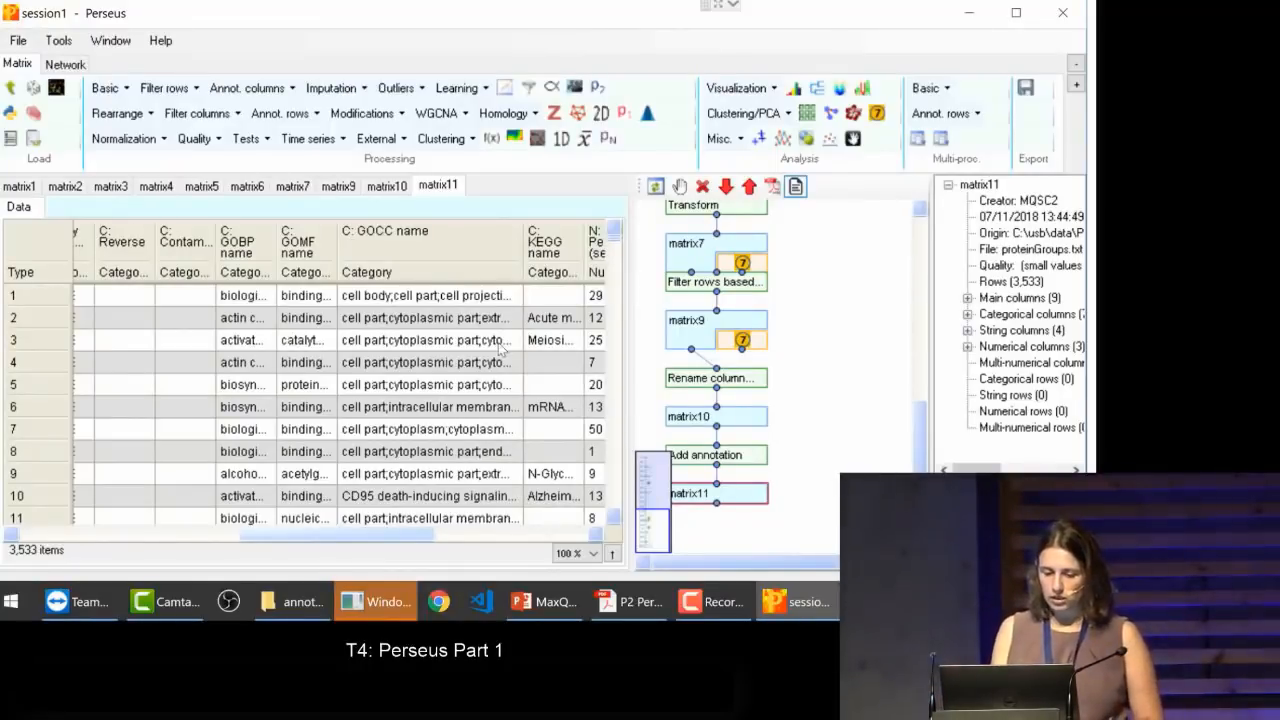
left_click_drag(380, 541, 85, 575)
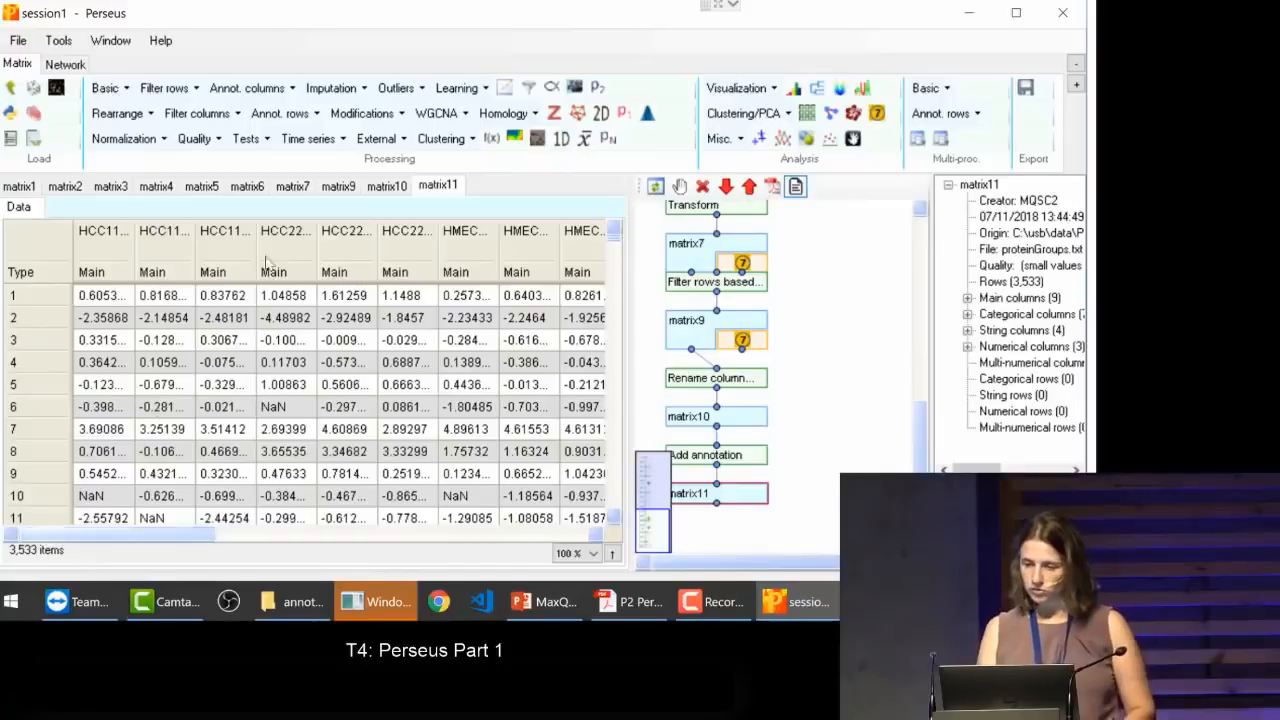
Step: Create a scatter plot of matrix11 with matrix access set to Columns, and display it with more room
left_click(759, 140)
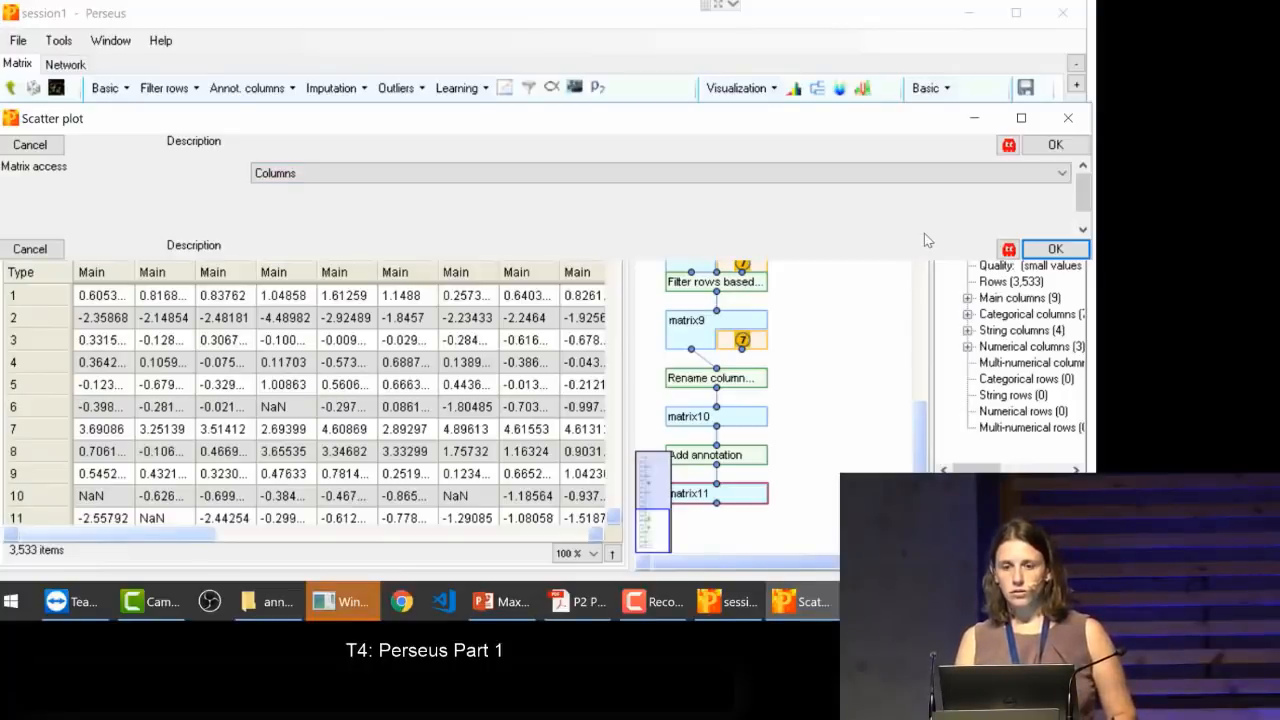
left_click(1080, 118)
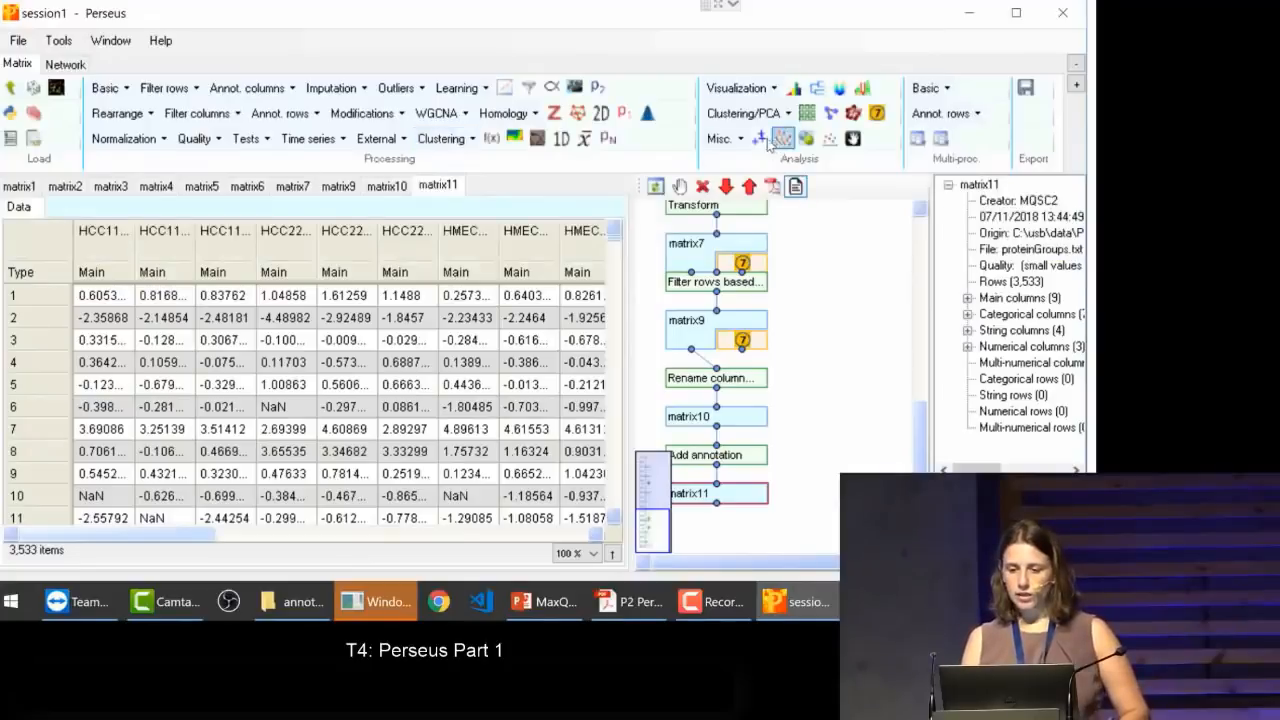
left_click(746, 88)
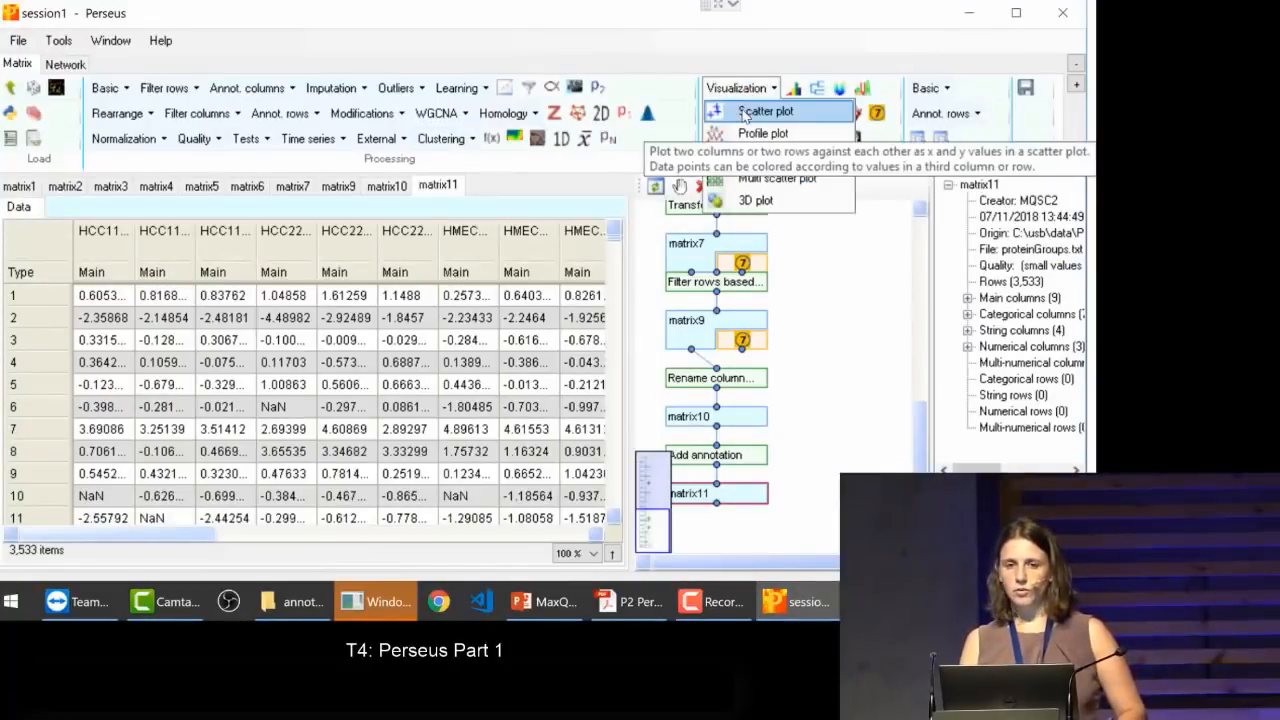
left_click(745, 113)
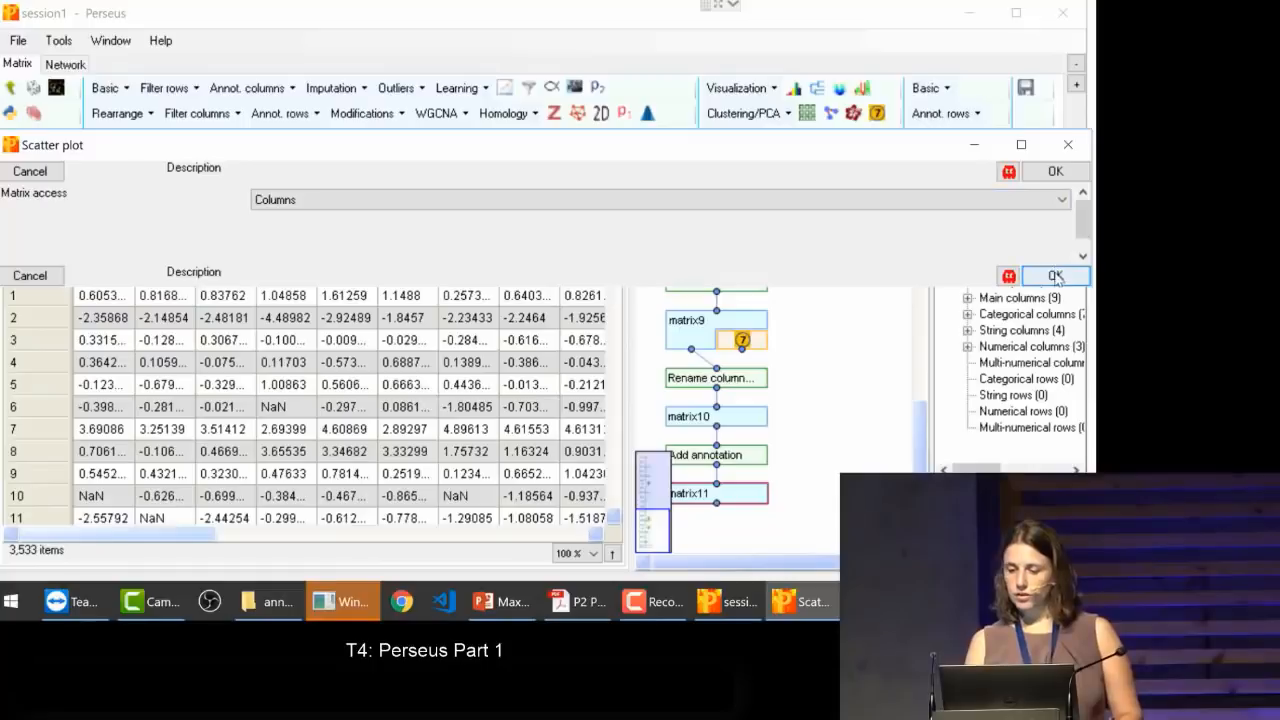
left_click(1056, 279)
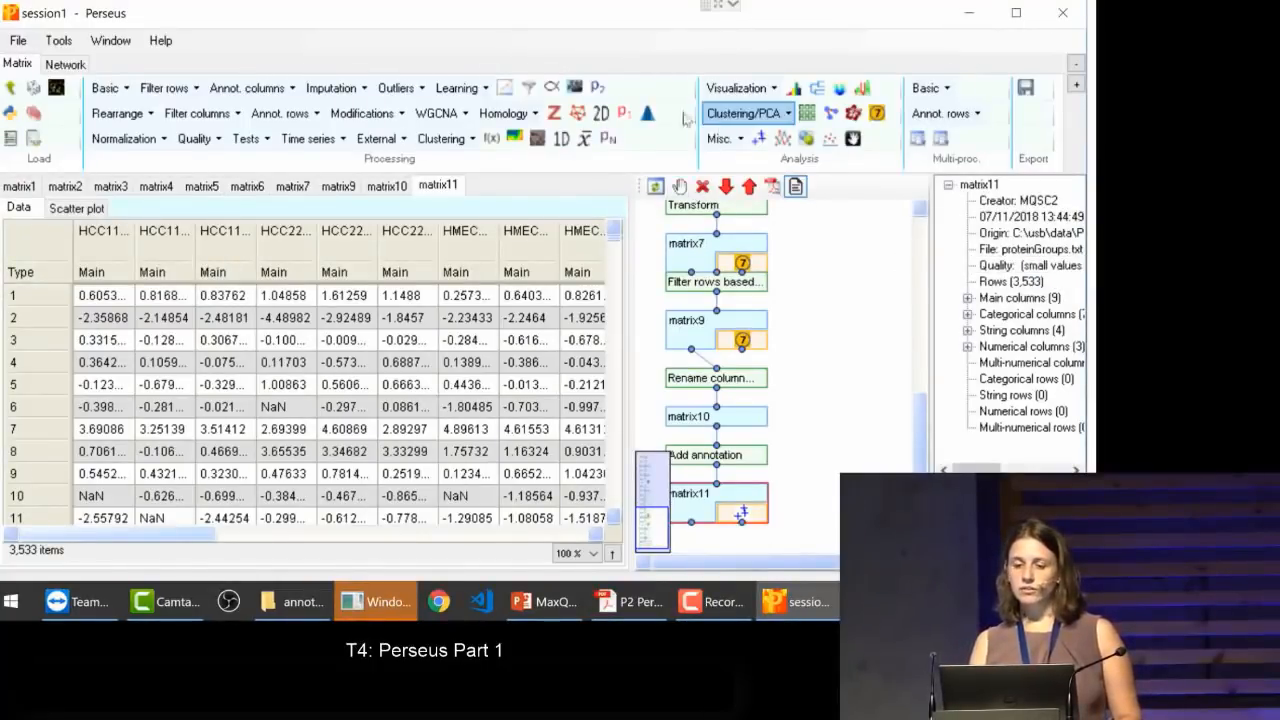
left_click(70, 210)
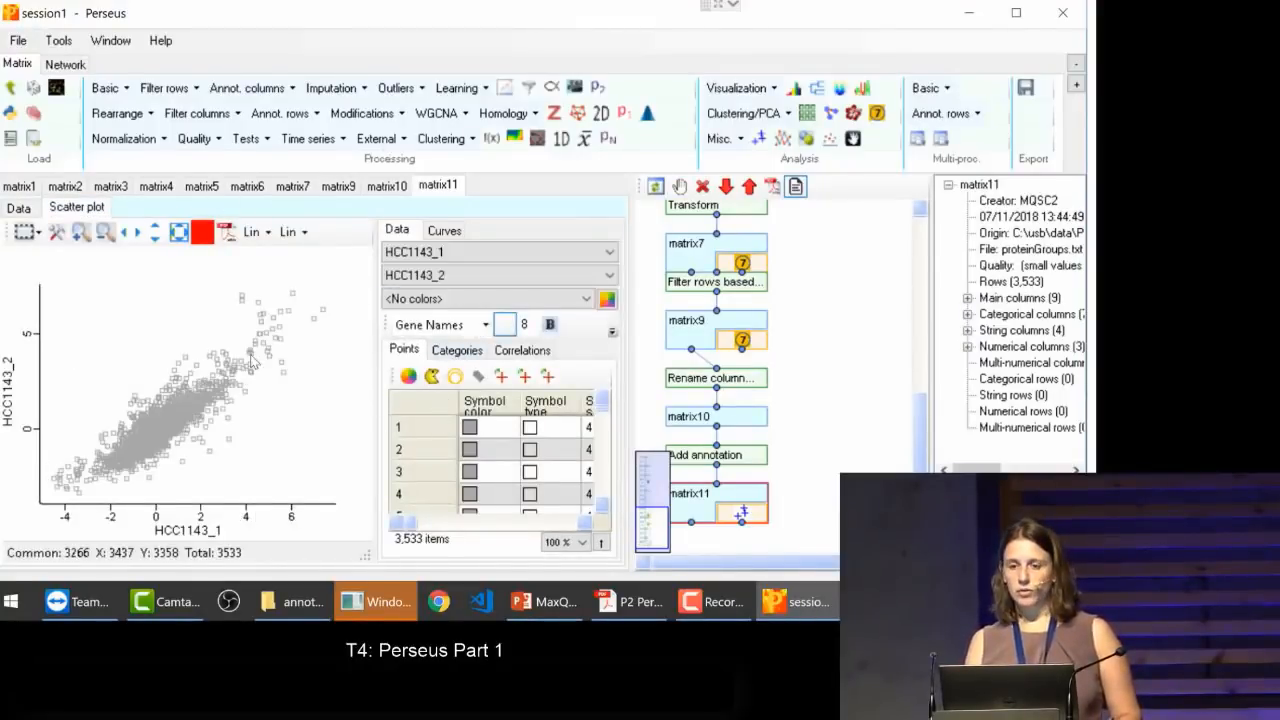
left_click_drag(634, 300, 694, 291)
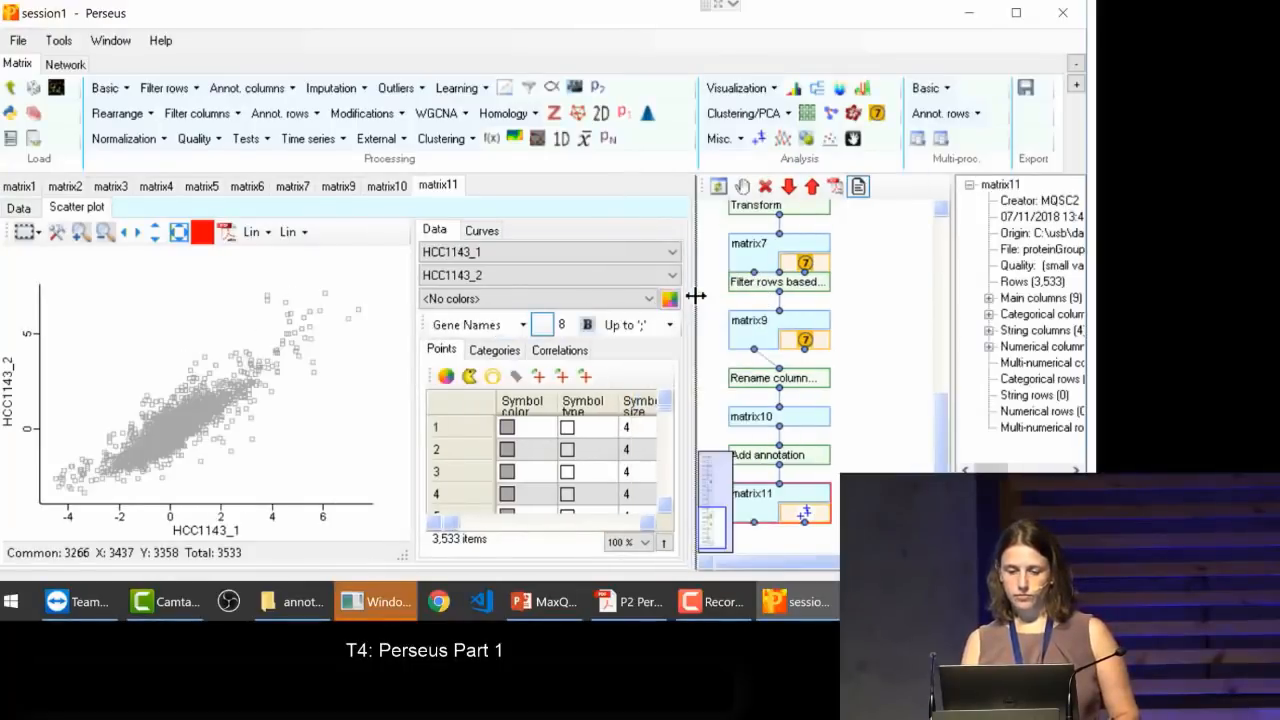
Step: Plot replicate HCC1143_3 on the x axis against HCC1143_1 on the y axis
left_click(502, 253)
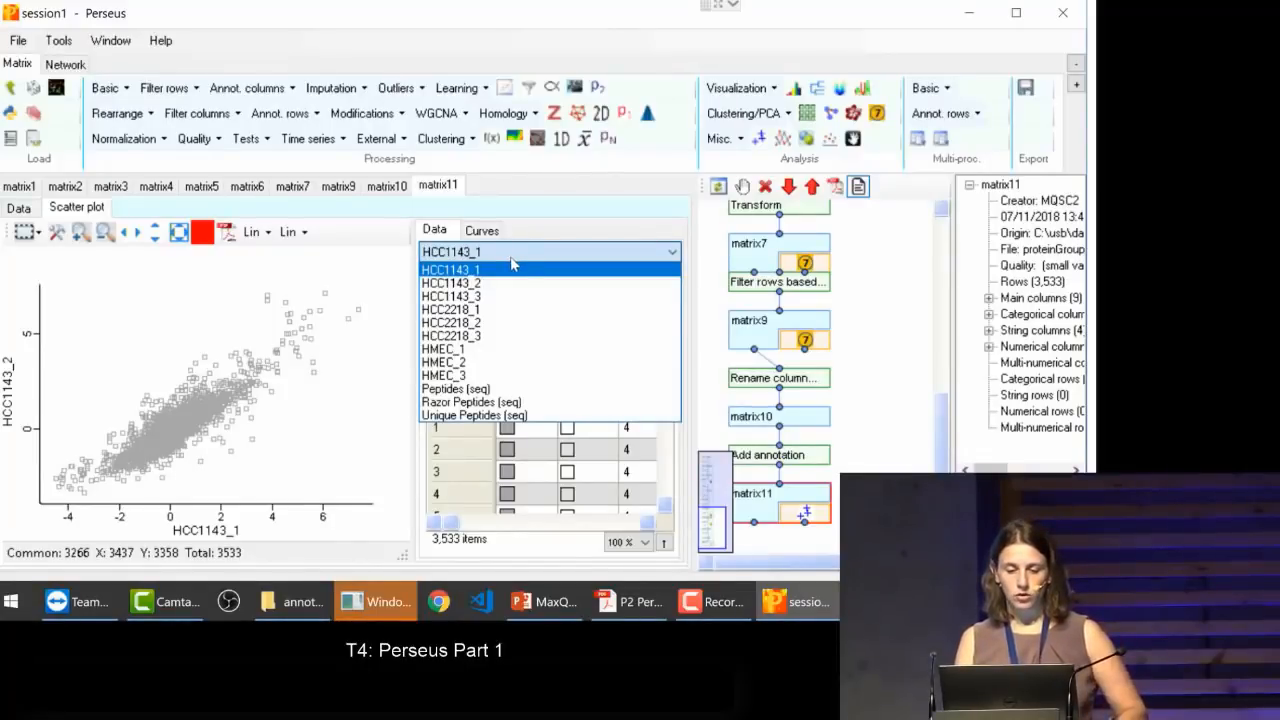
left_click(478, 297)
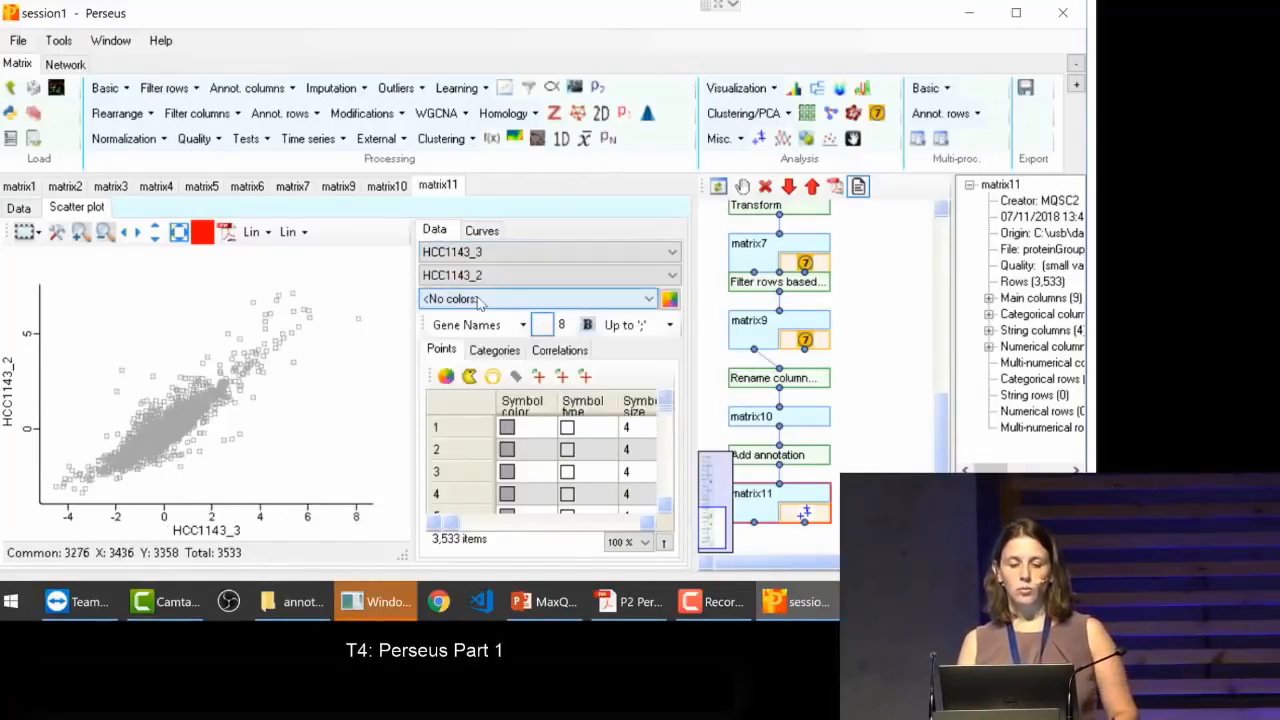
left_click(492, 278)
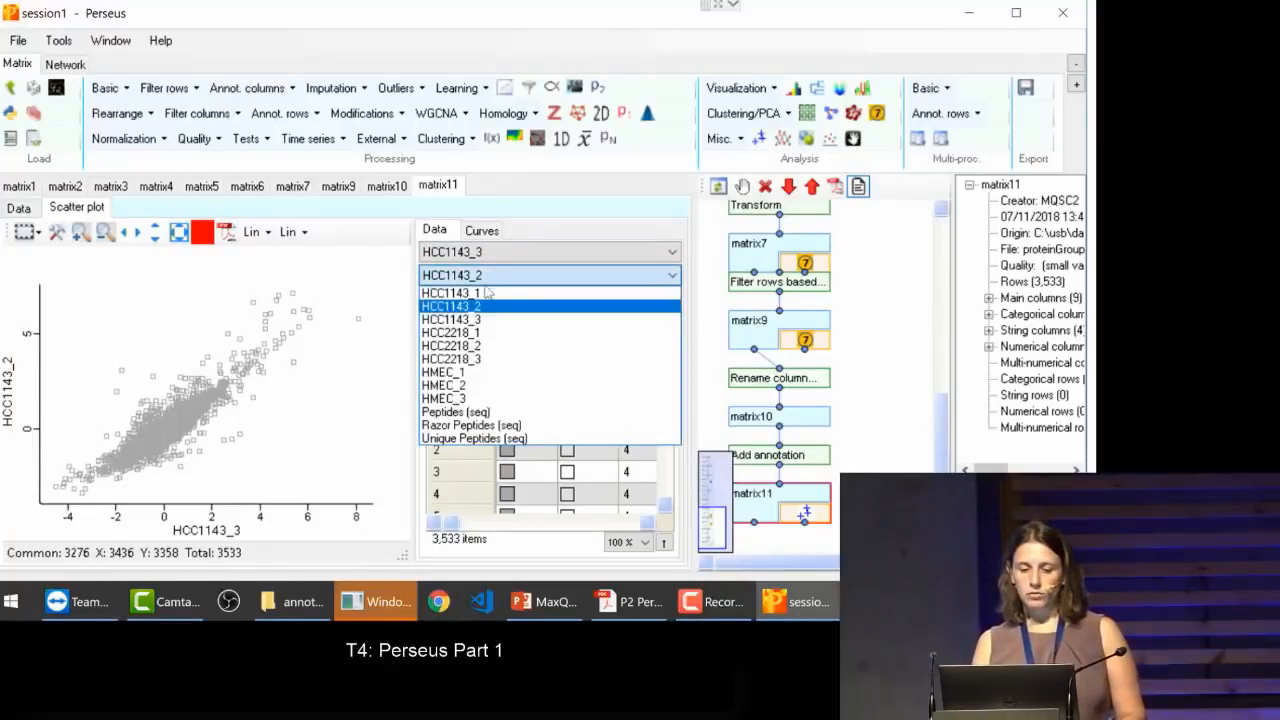
left_click(485, 297)
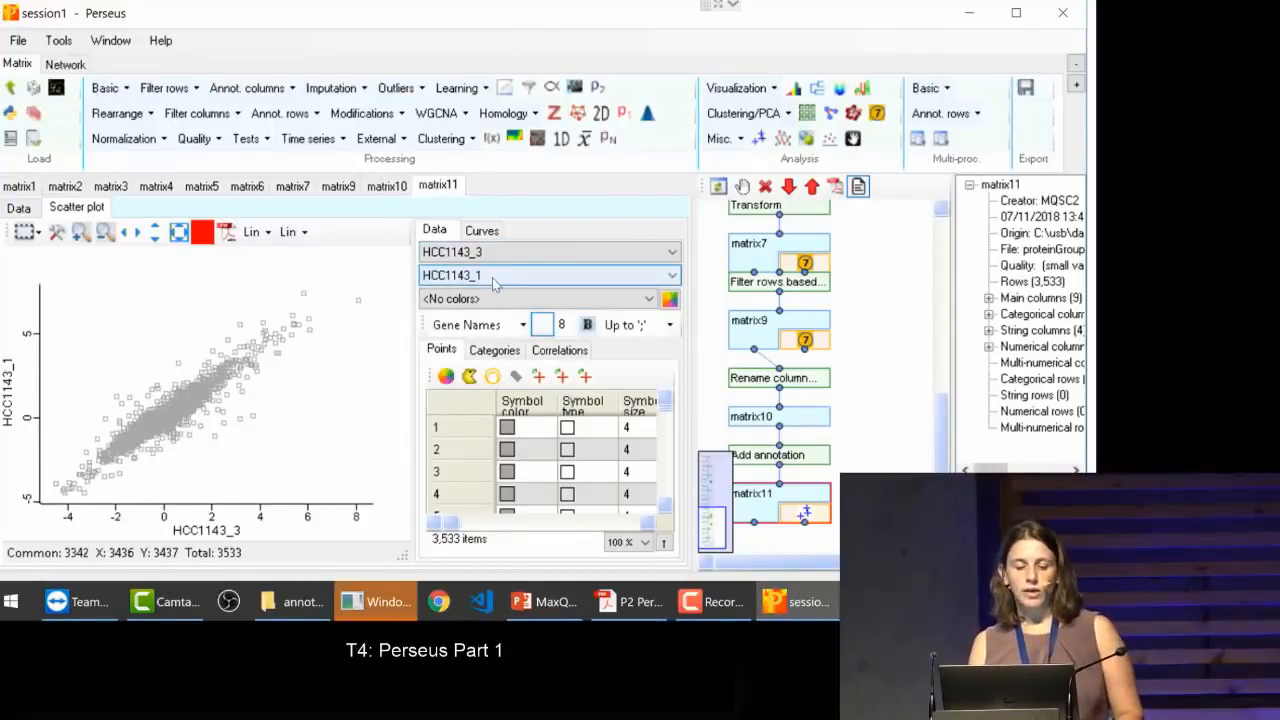
Step: Compare HCC1143_3 with HCC2218_2 and HMEC_1 on the y axis, and return the y axis to HCC1143_1
left_click(492, 278)
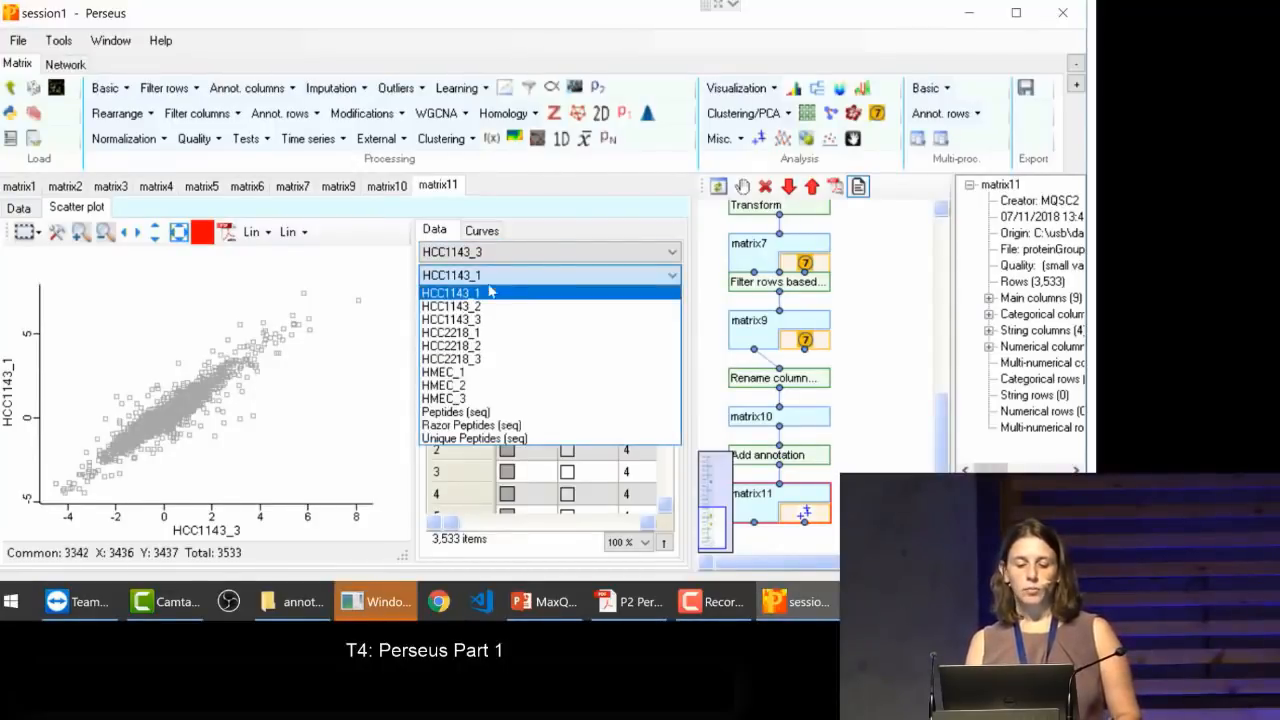
left_click(481, 352)
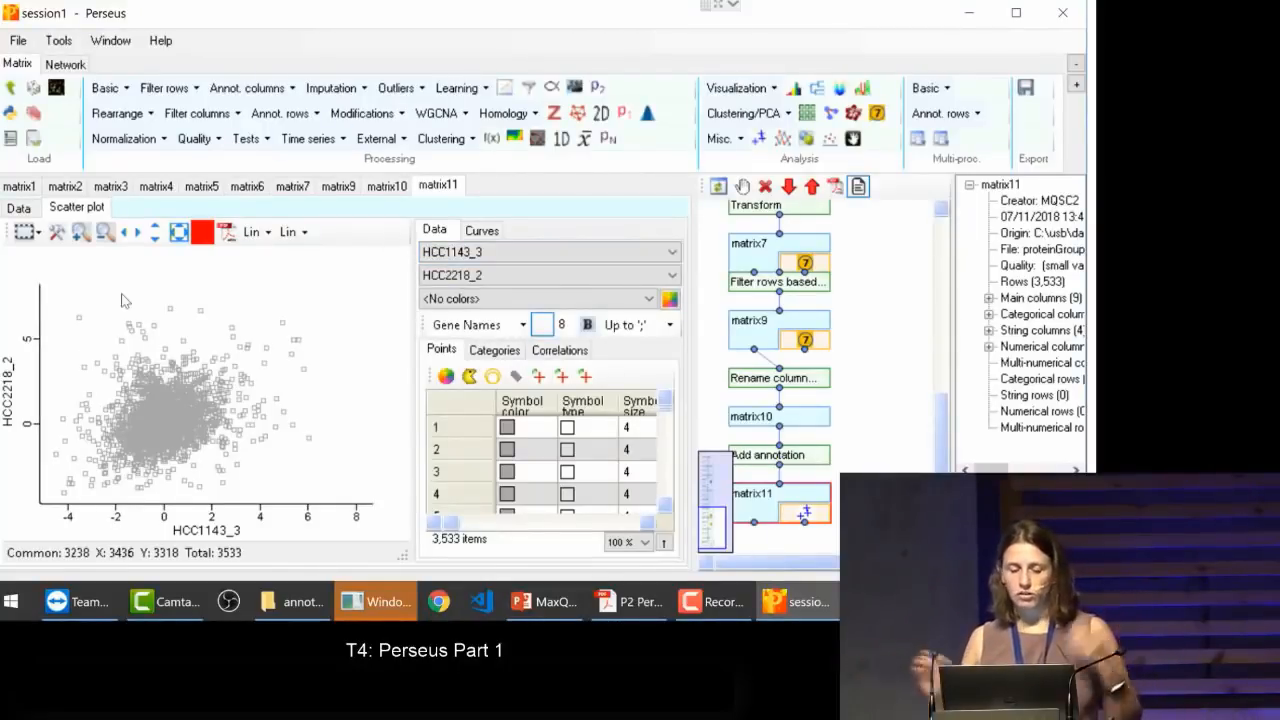
left_click(445, 280)
left_click(446, 373)
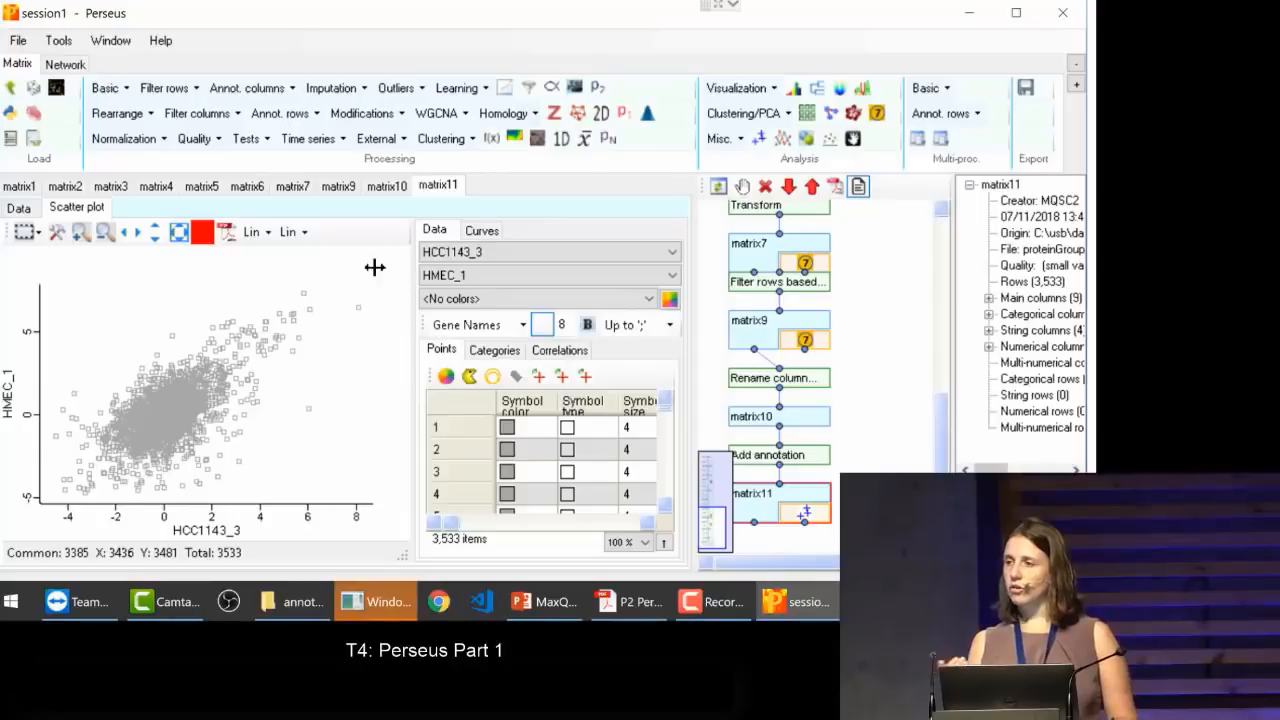
left_click(440, 280)
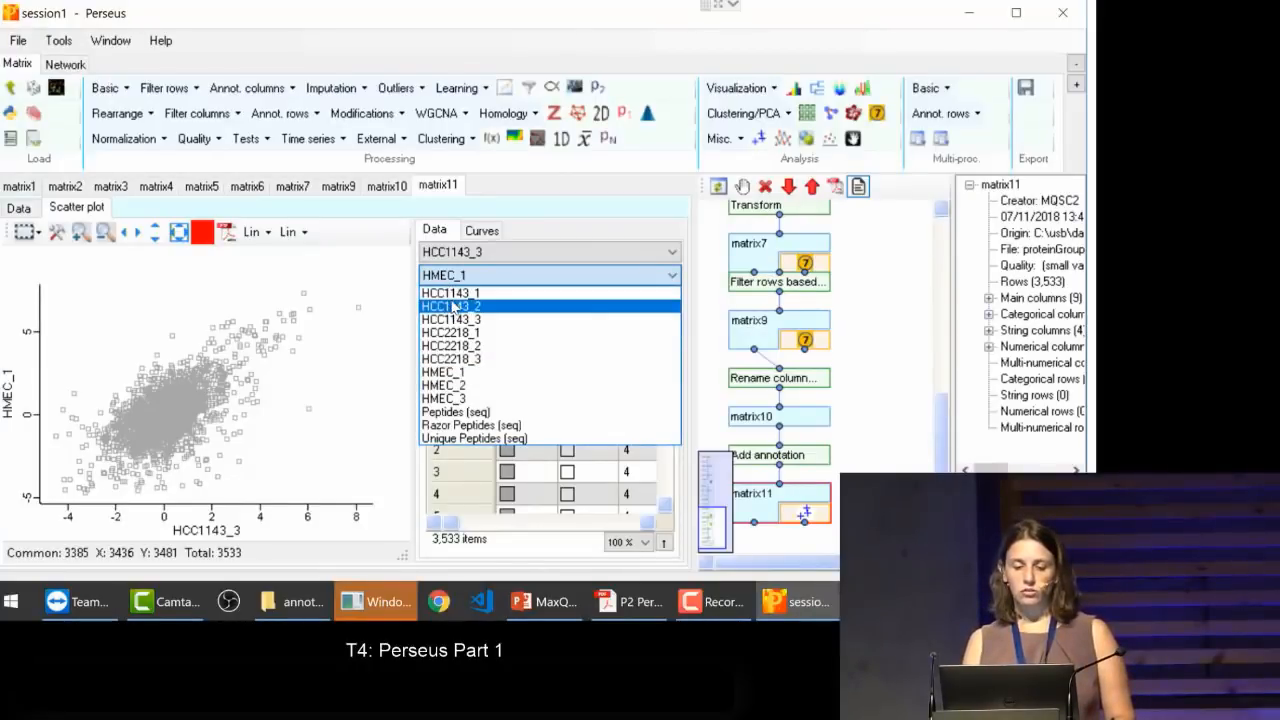
left_click(450, 293)
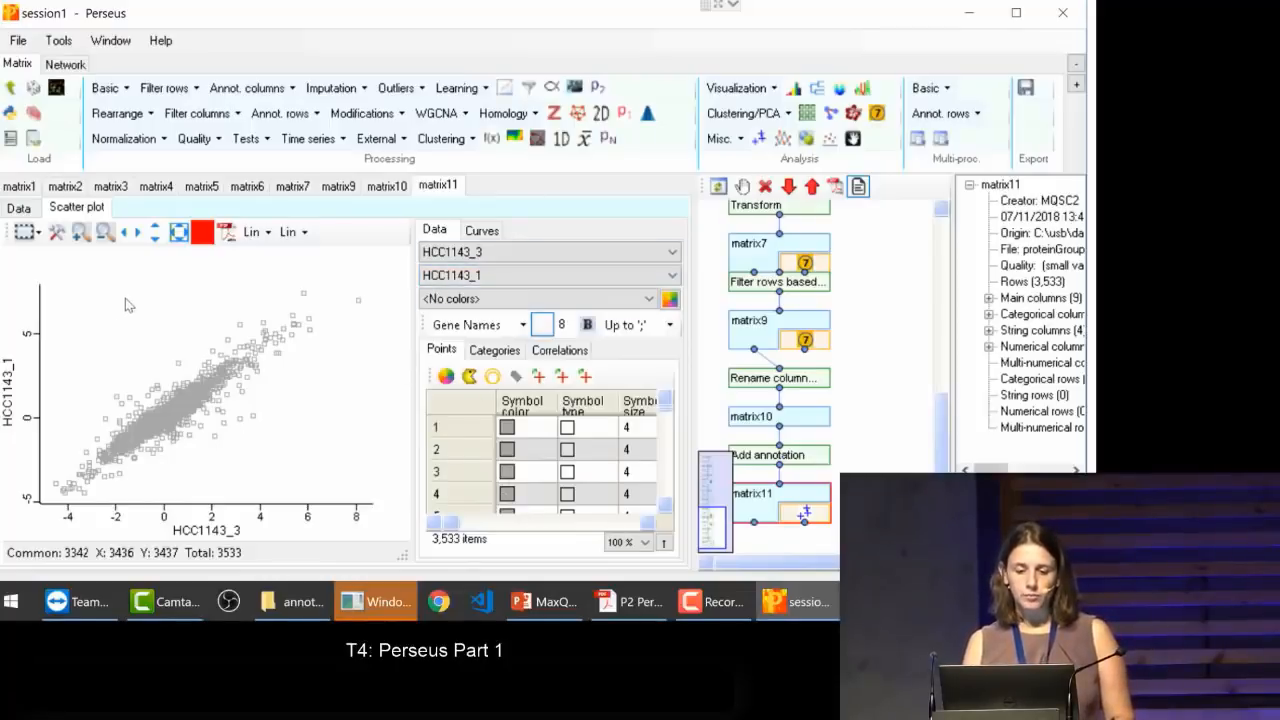
Step: Calculate the Spearman rank correlation between HCC1143_3 and HCC1143_1, widening the correlations table to read the types
left_click(566, 352)
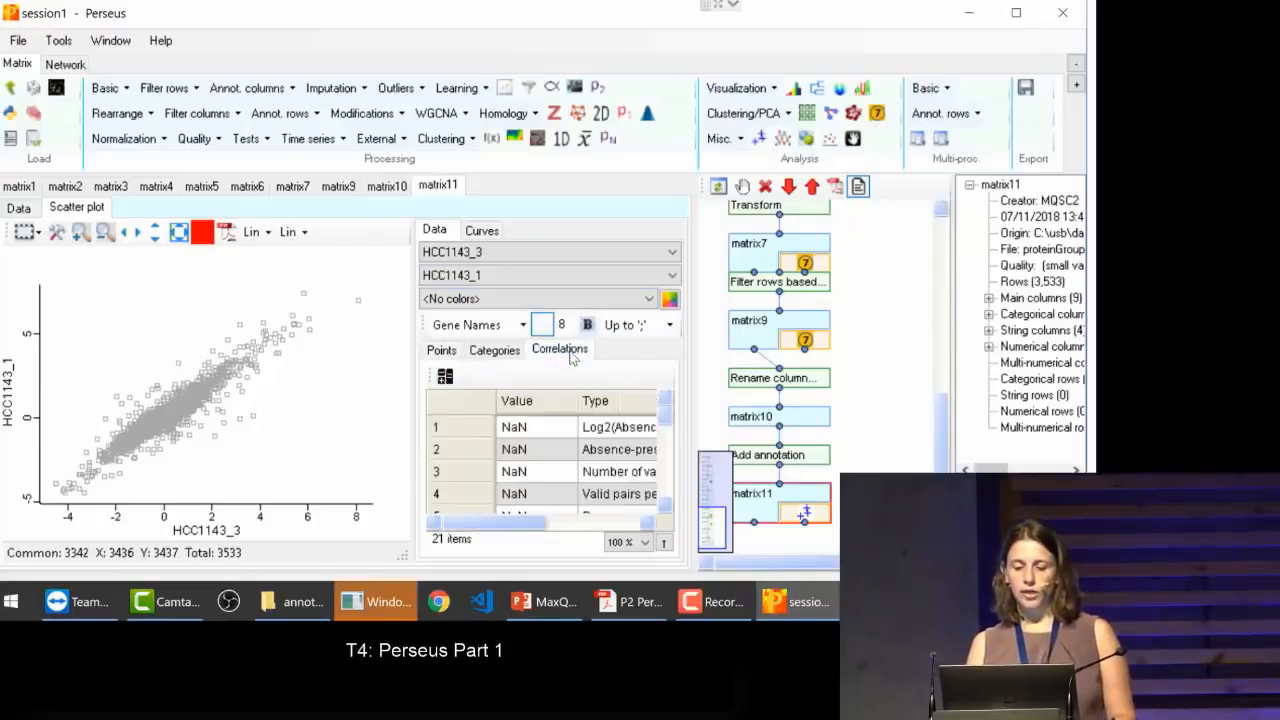
left_click_drag(666, 412, 670, 452)
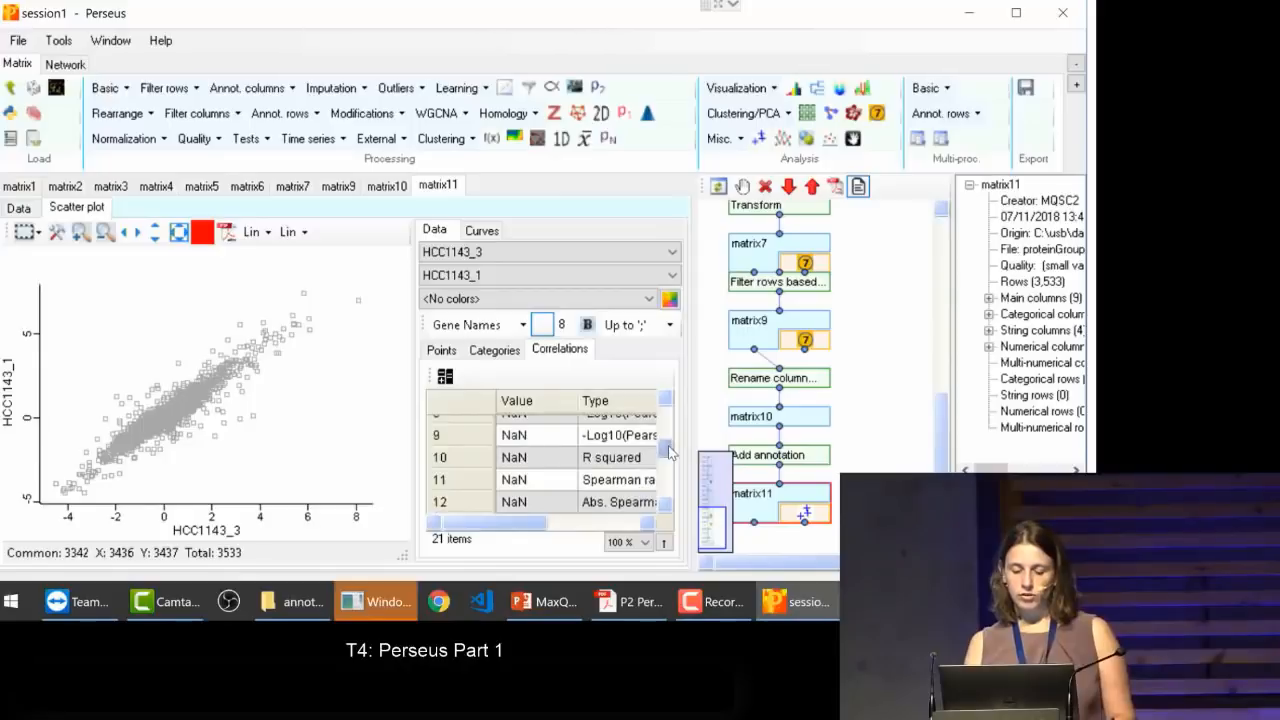
left_click(619, 482)
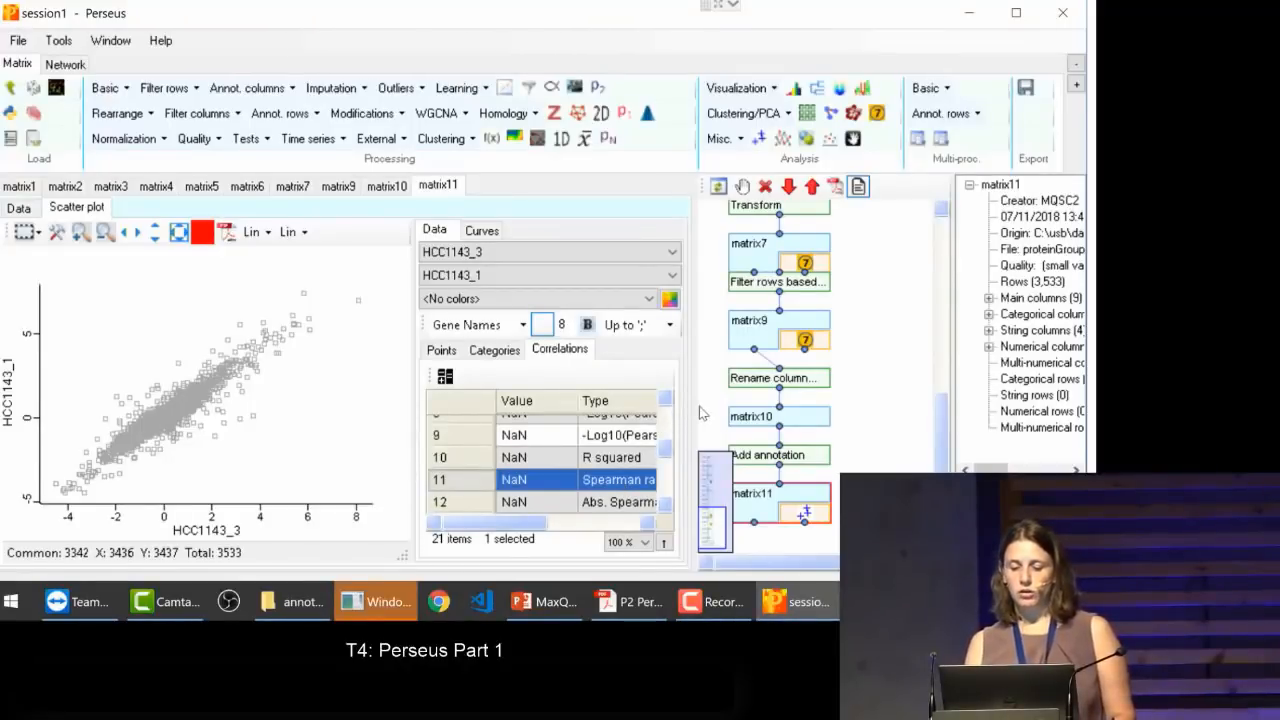
left_click_drag(694, 403, 856, 403)
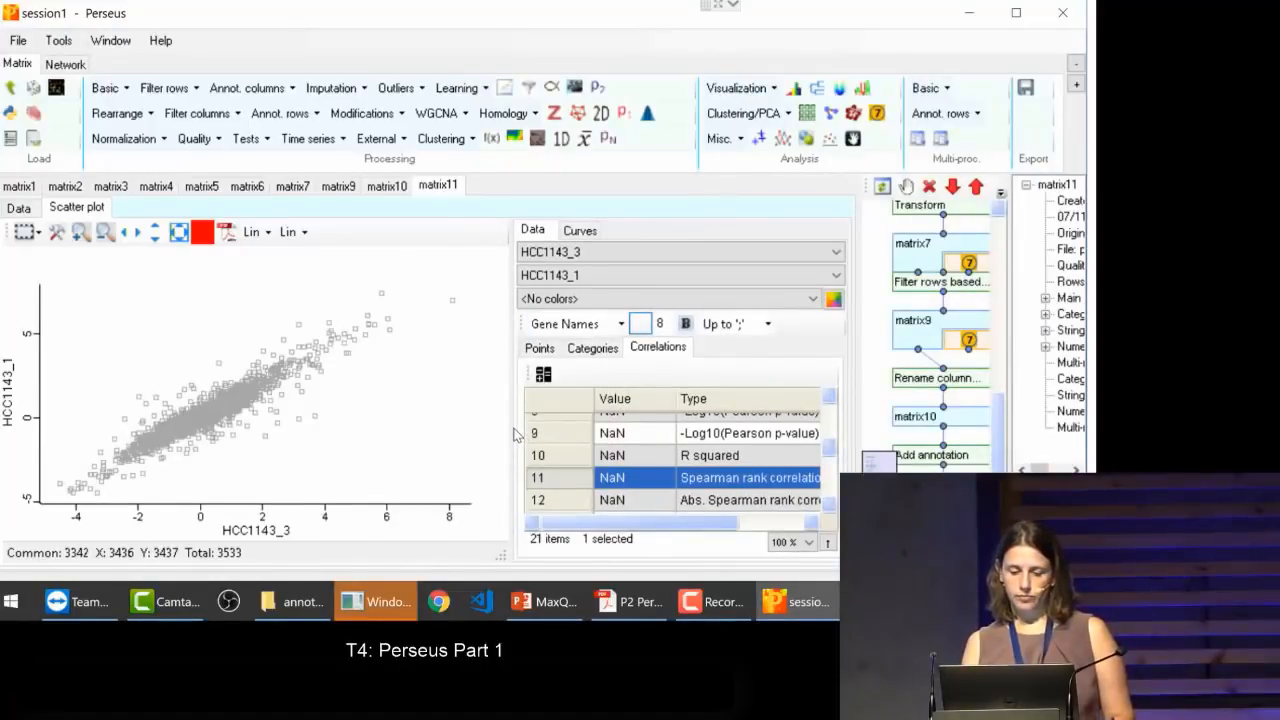
left_click_drag(509, 423, 382, 392)
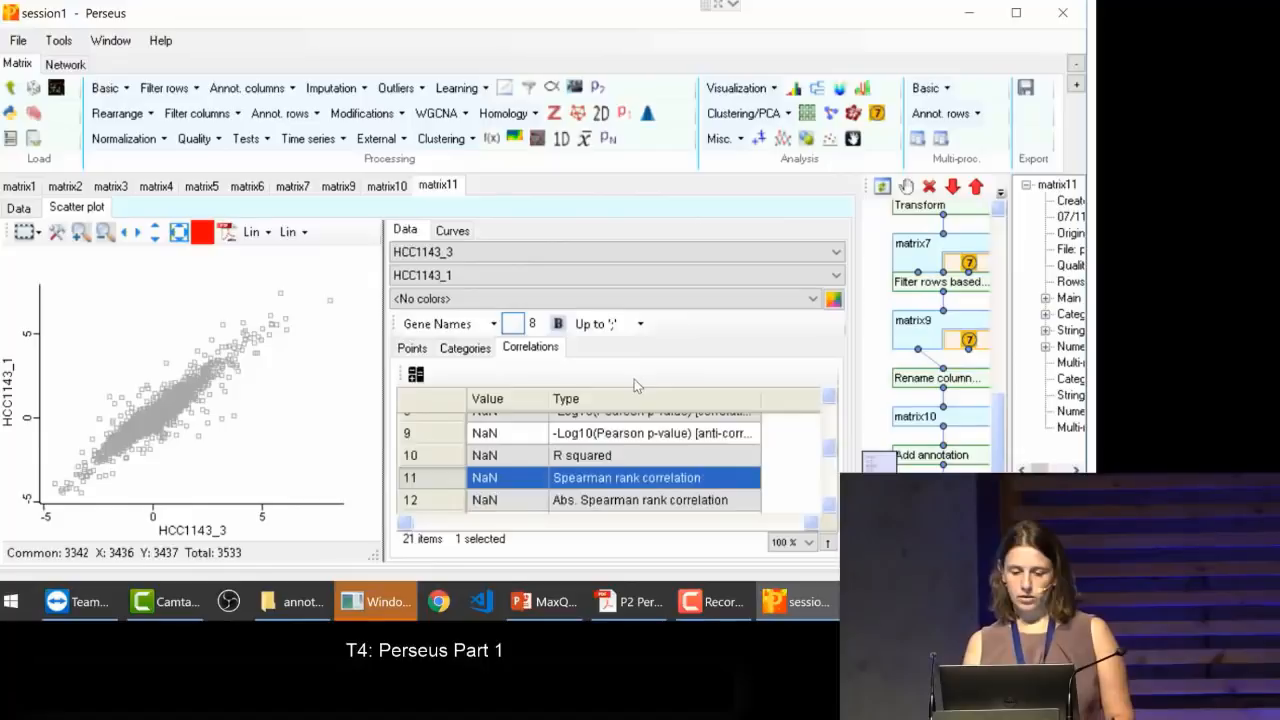
left_click(416, 374)
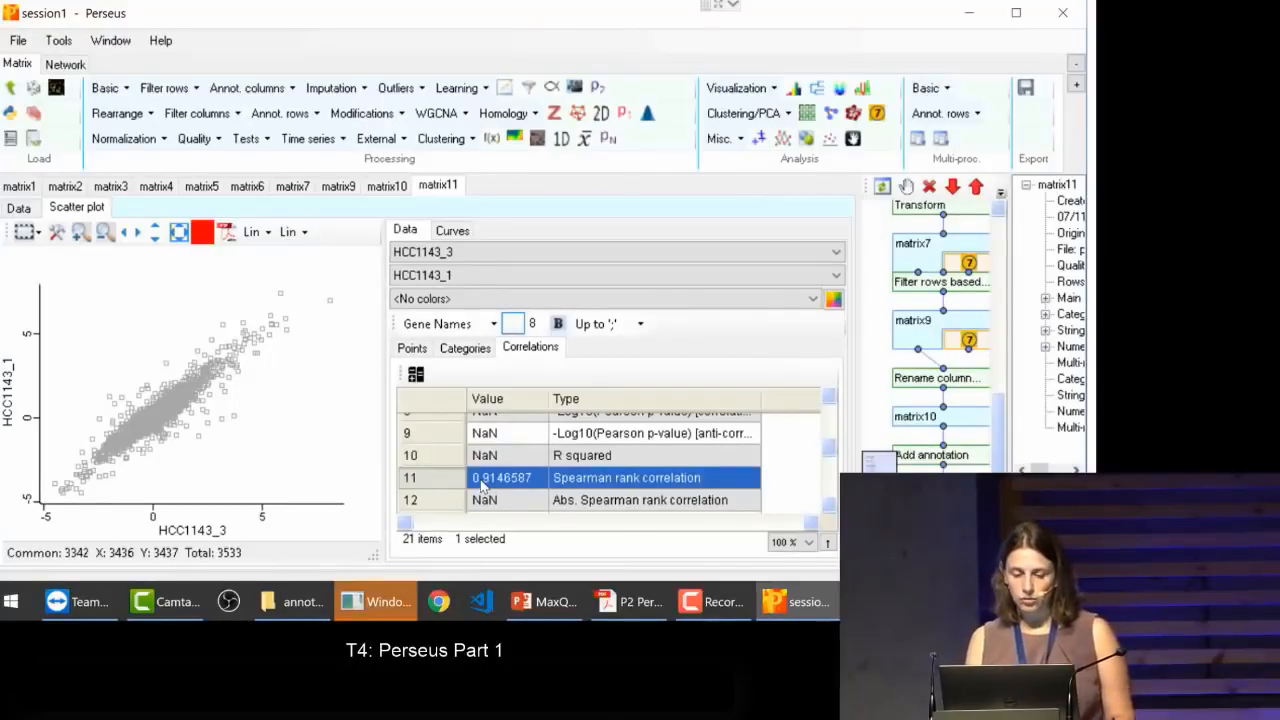
Step: Set the x axis to HMEC_1 and calculate its Spearman rank correlation with HCC1143_1
left_click(437, 256)
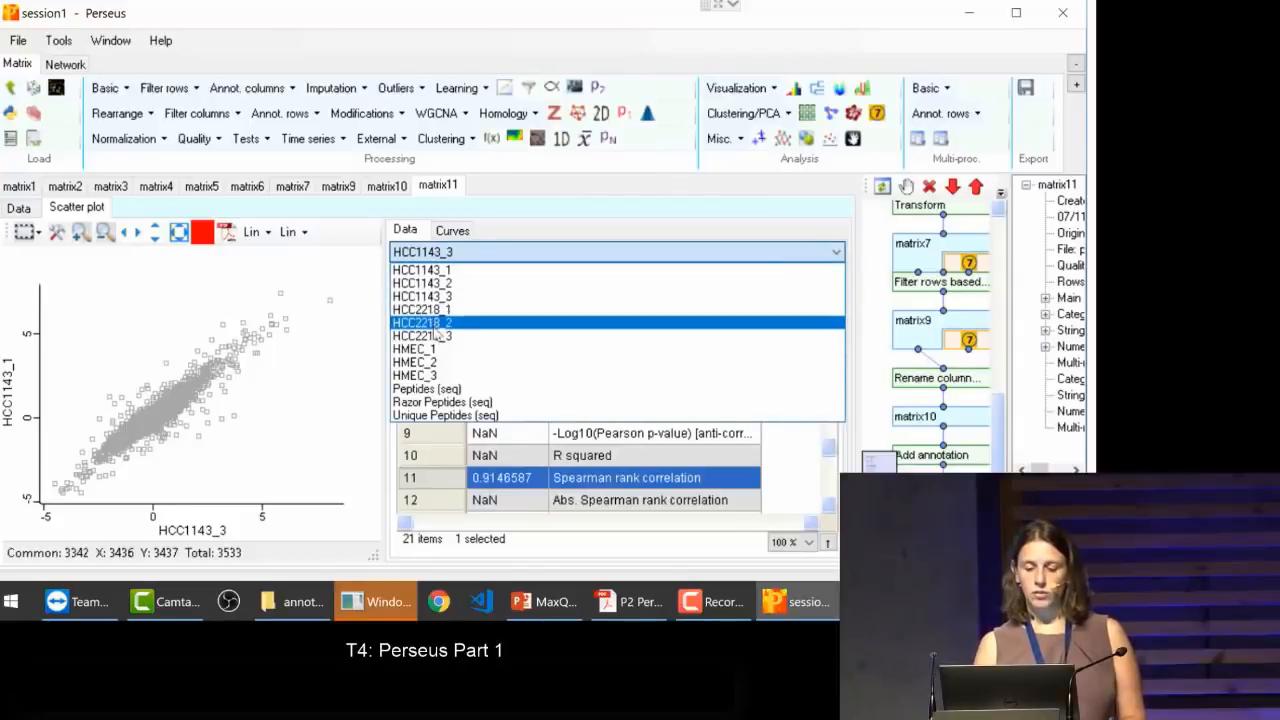
left_click(558, 348)
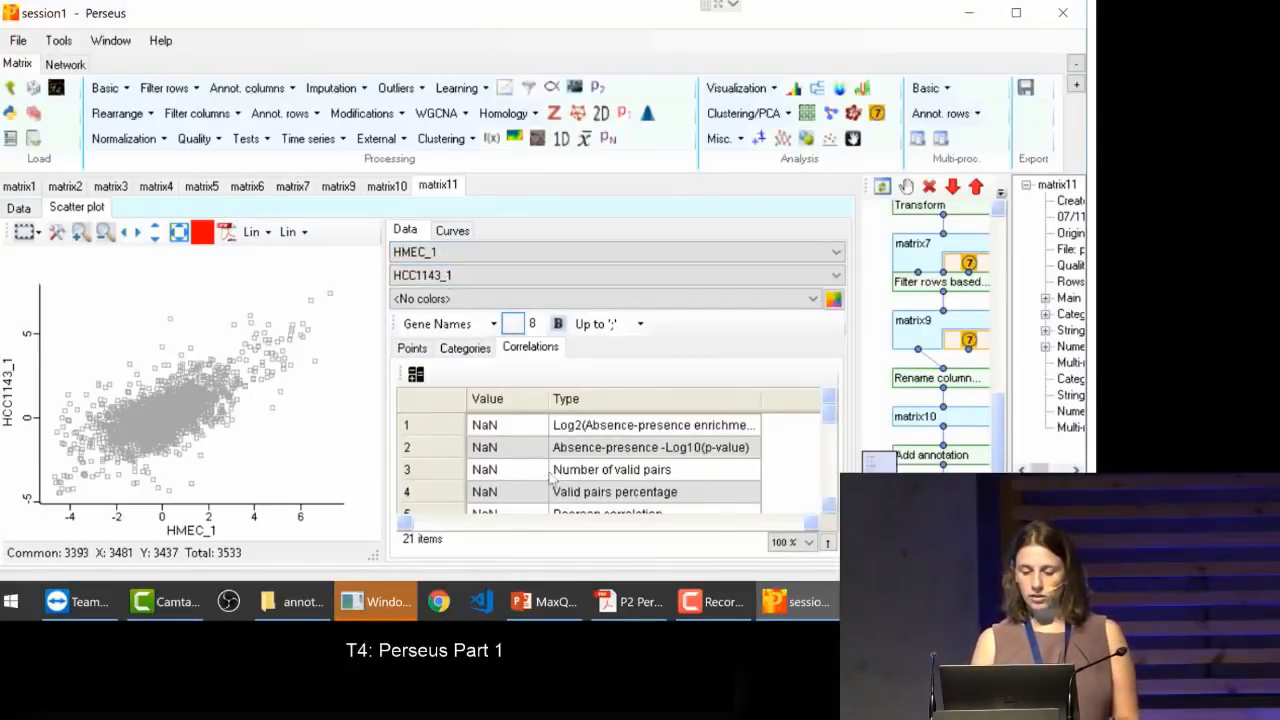
left_click(578, 452)
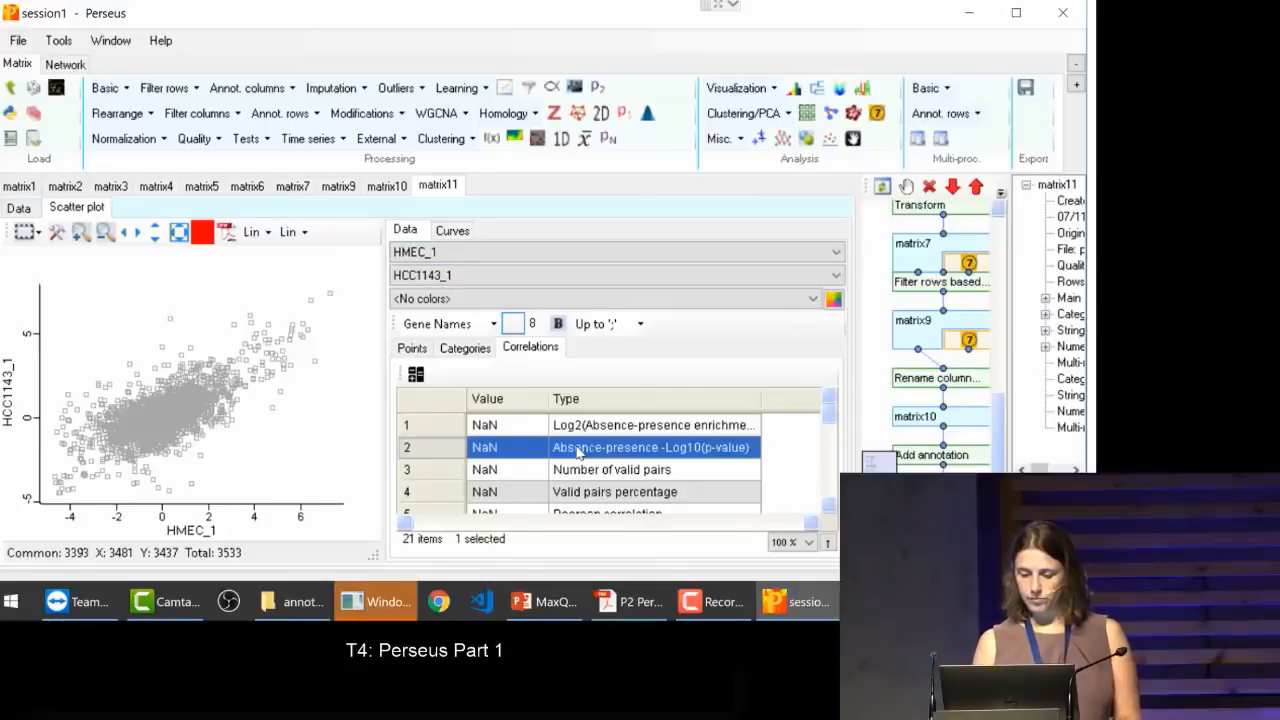
scroll(578, 452, "down", 4)
left_click(578, 452)
scroll(578, 452, "down", 2)
left_click(578, 452)
scroll(578, 452, "down", 2)
left_click(578, 452)
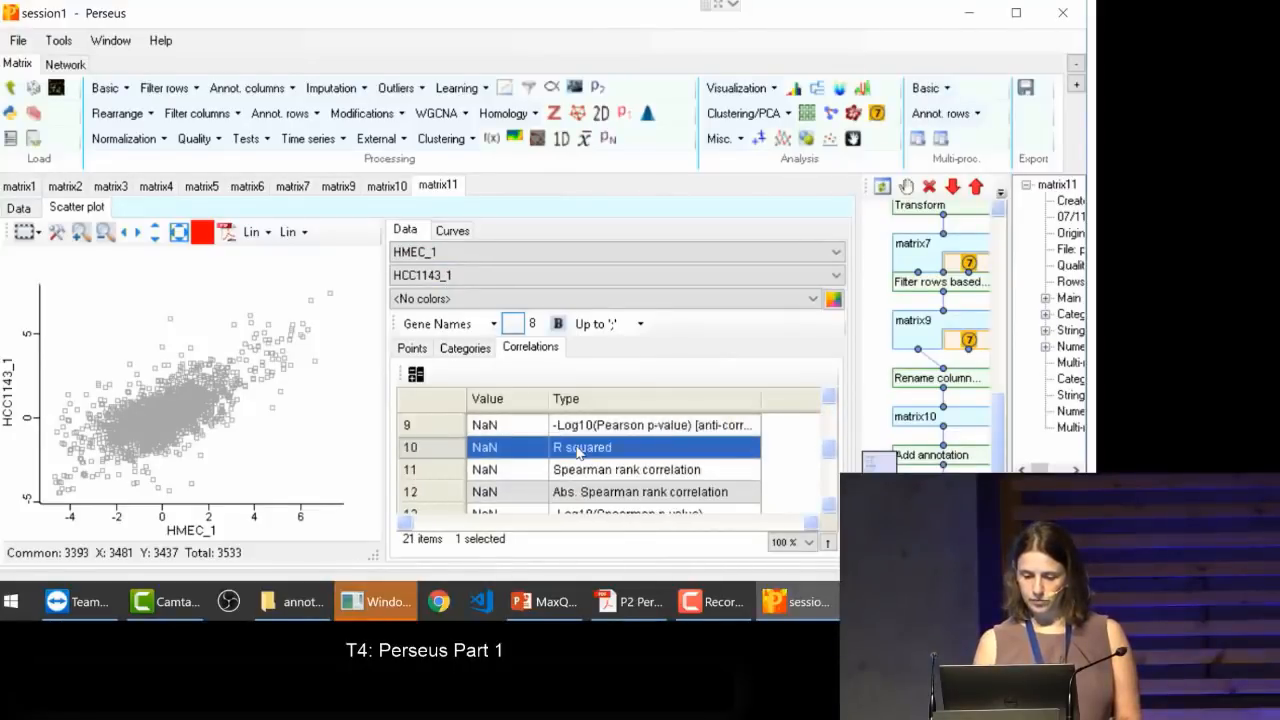
scroll(578, 452, "down", 1)
left_click(578, 452)
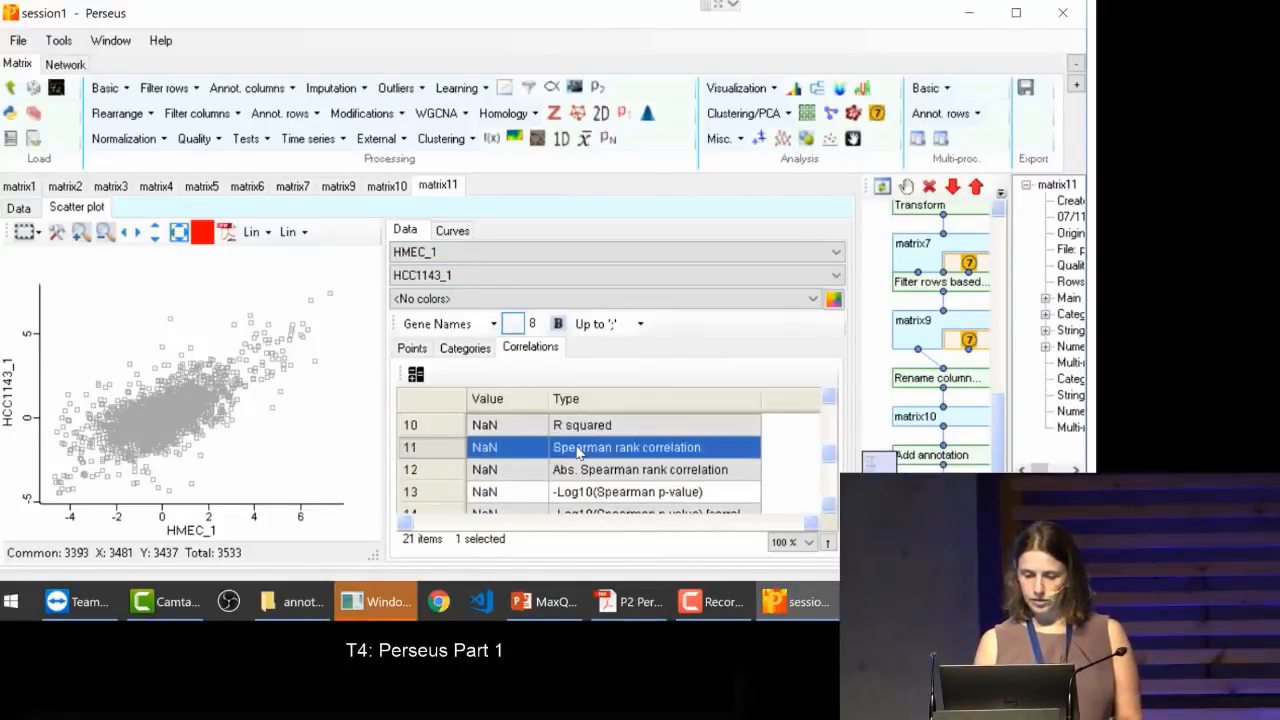
left_click(414, 375)
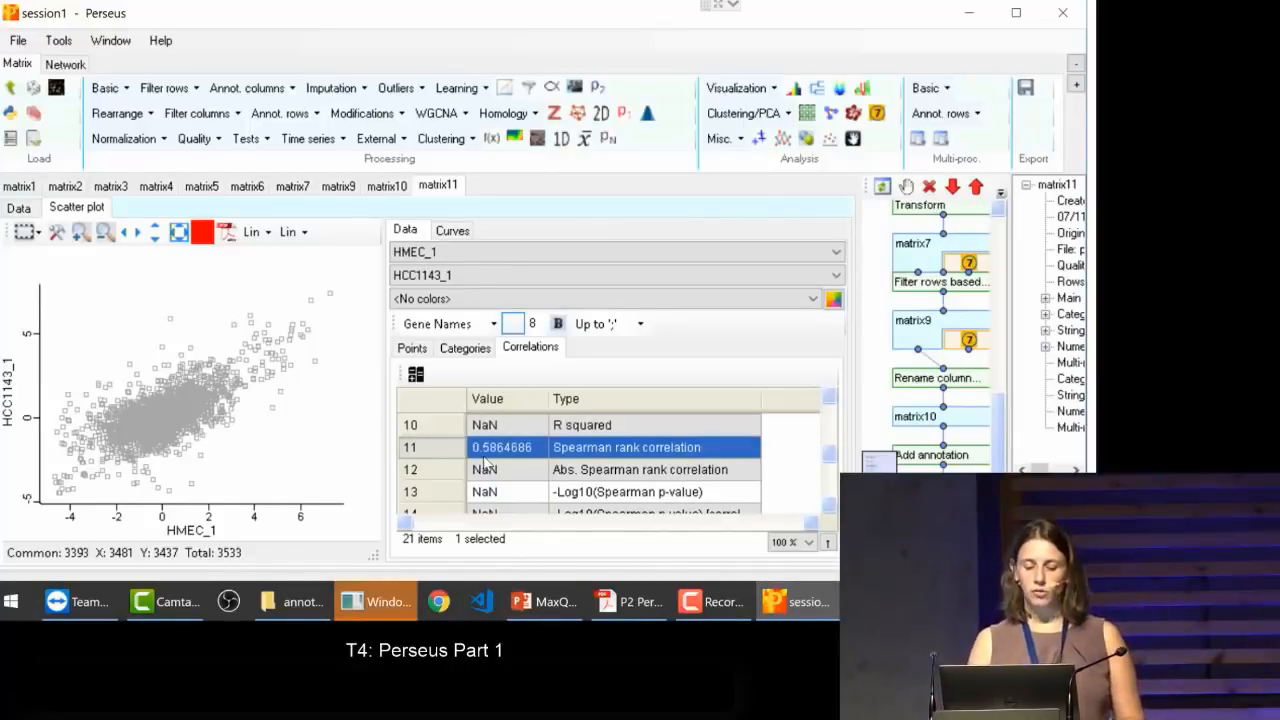
Step: Set the scatter plot's x axis back to HCC1143_3
left_click(455, 256)
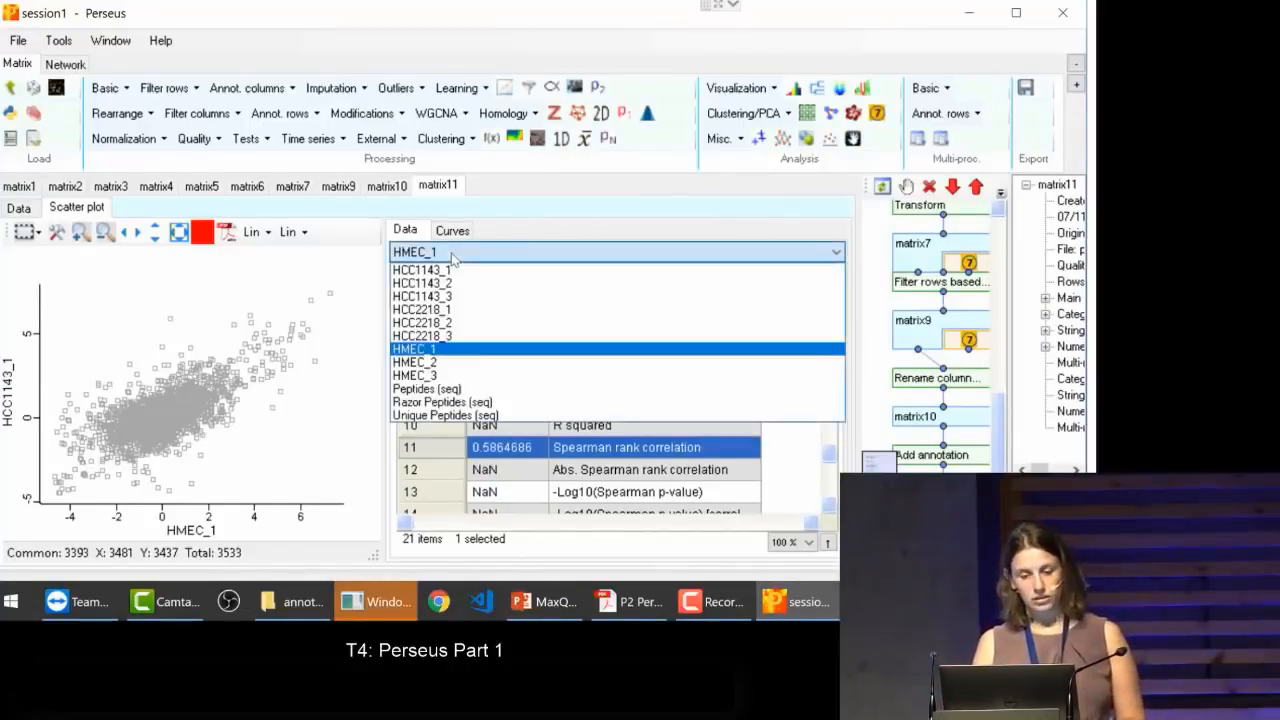
left_click(440, 296)
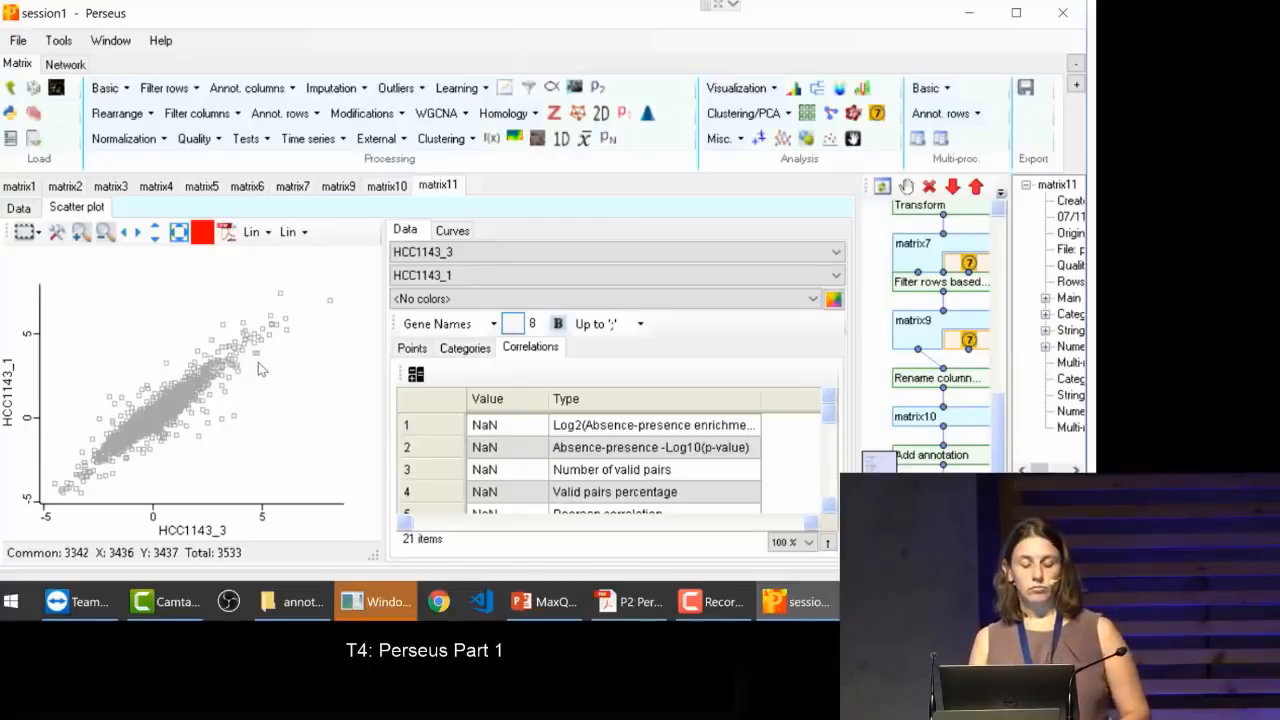
Step: Use Zoom mode to enlarge a region in the middle of the point cloud, and restore the full plot
left_click(39, 232)
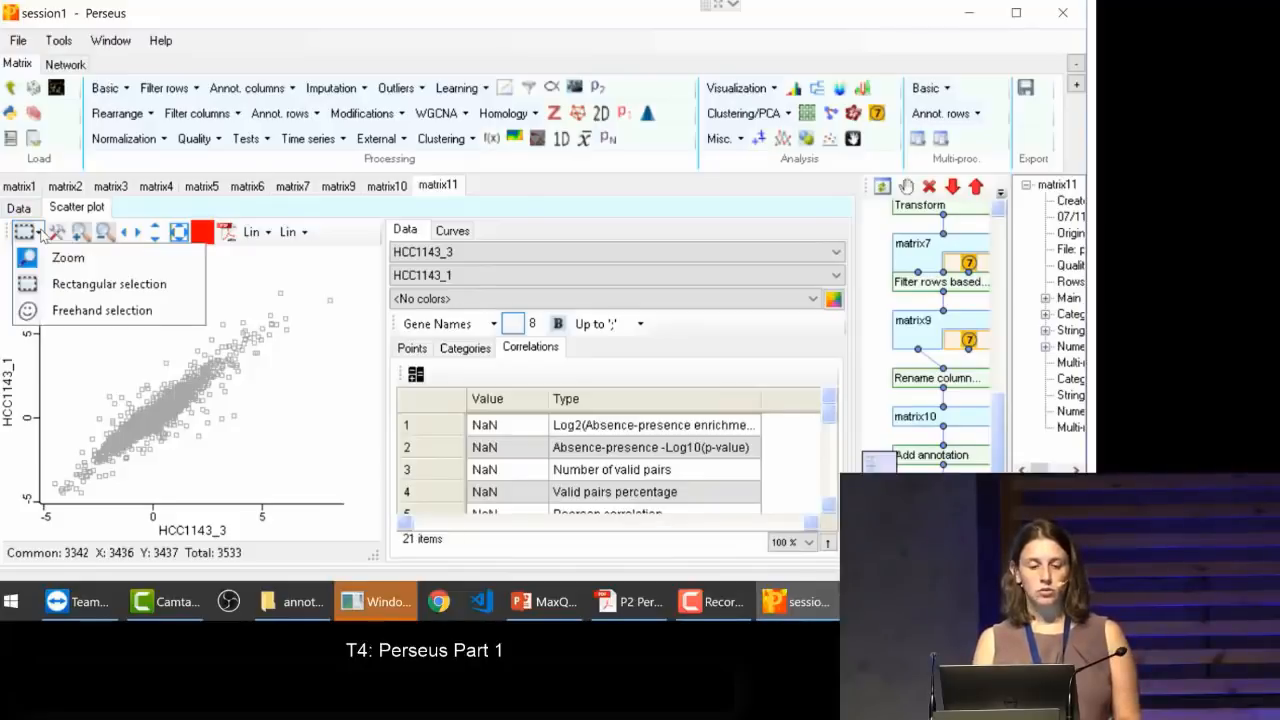
left_click(41, 234)
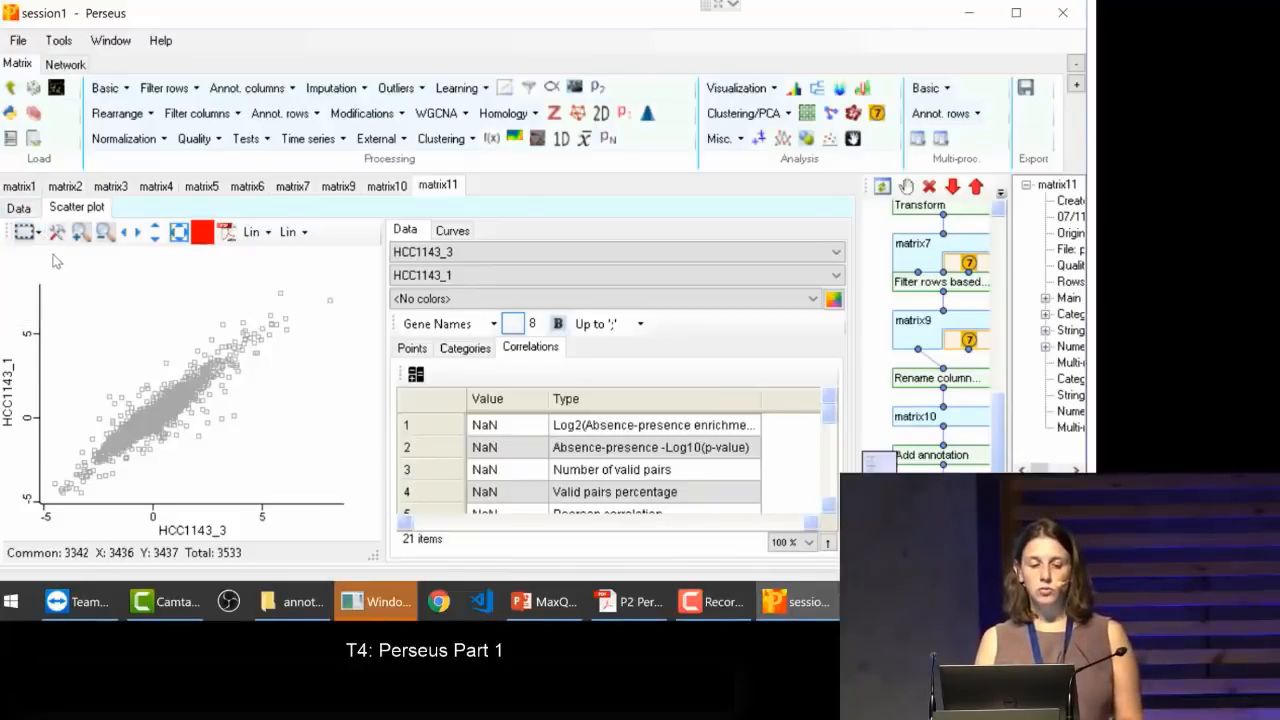
left_click(39, 232)
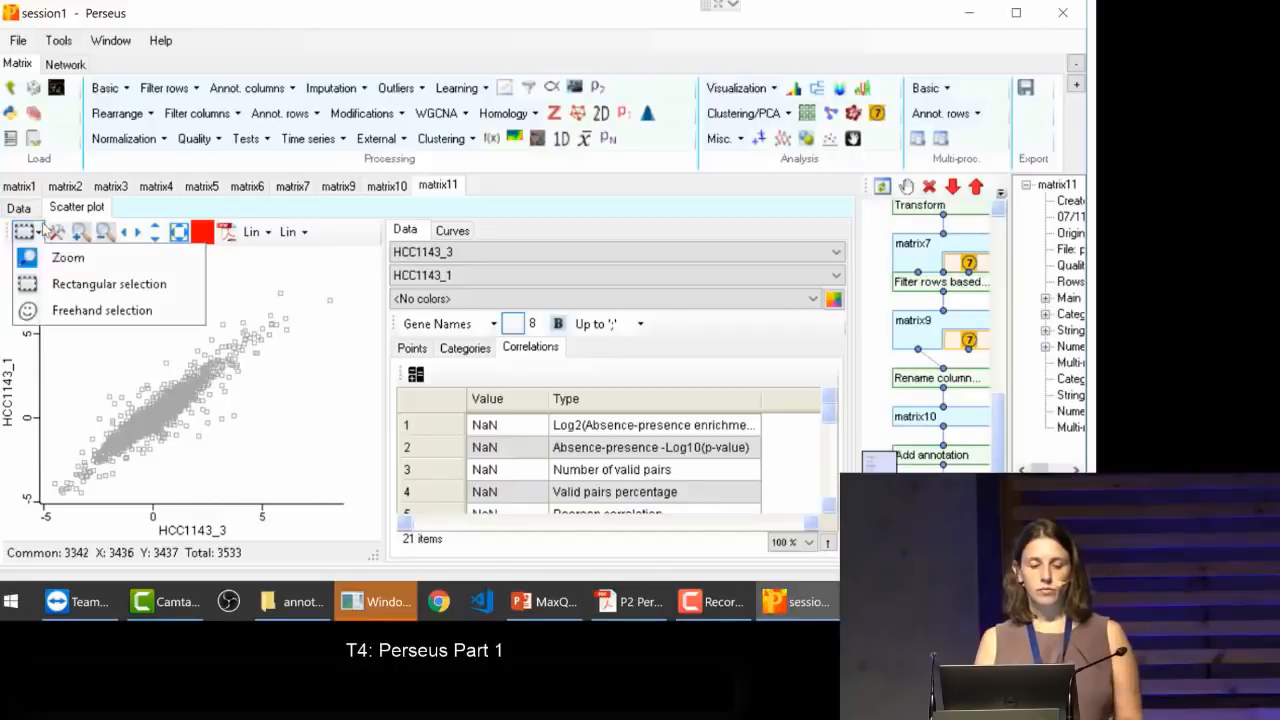
left_click(45, 258)
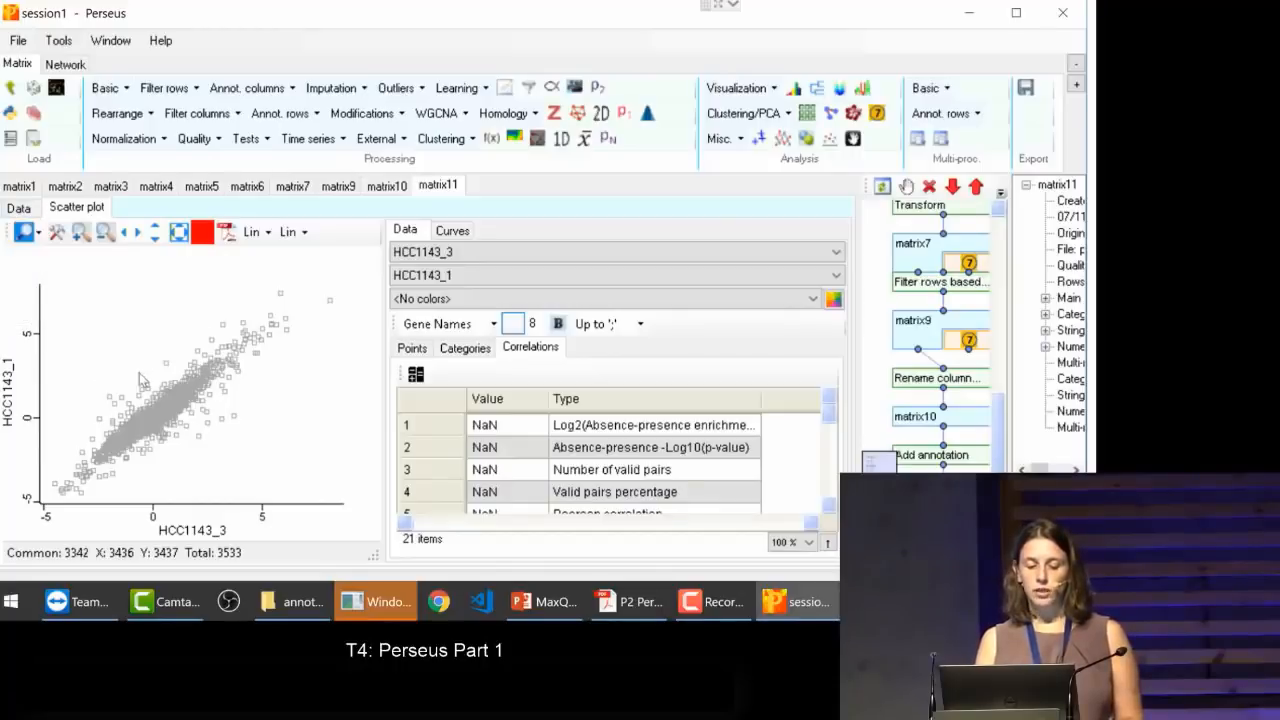
left_click_drag(135, 382, 240, 441)
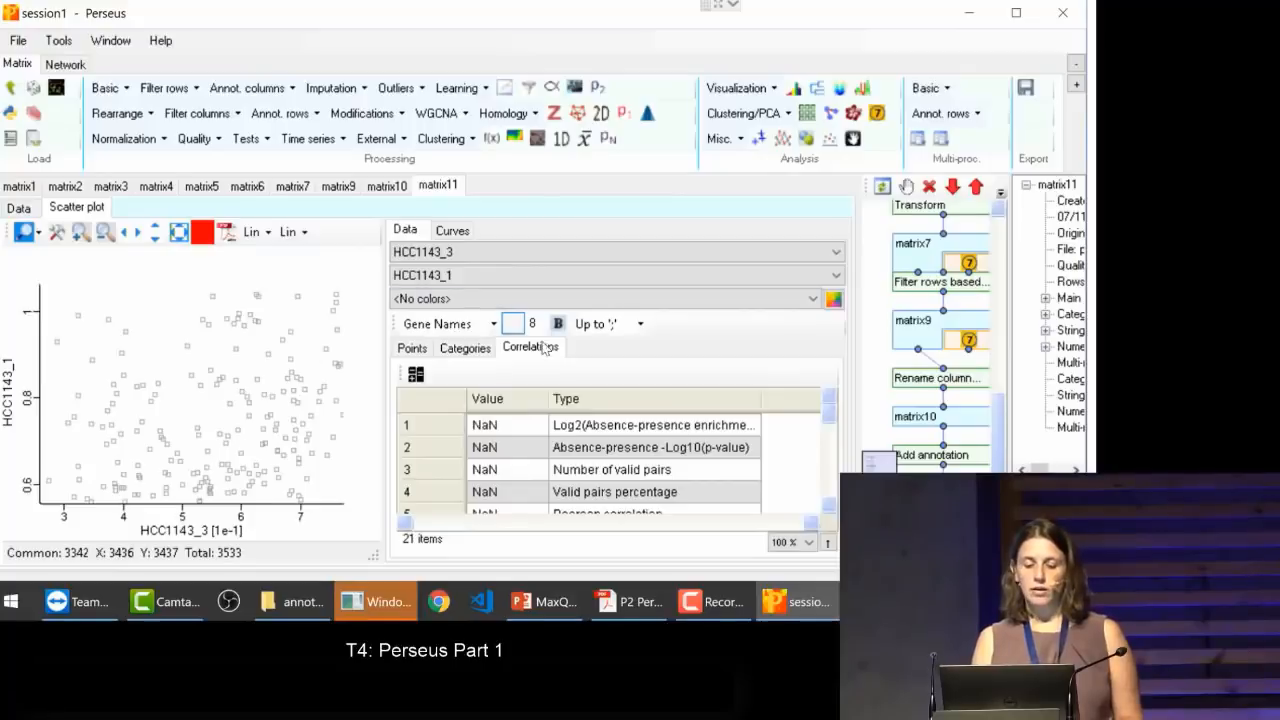
left_click(37, 233)
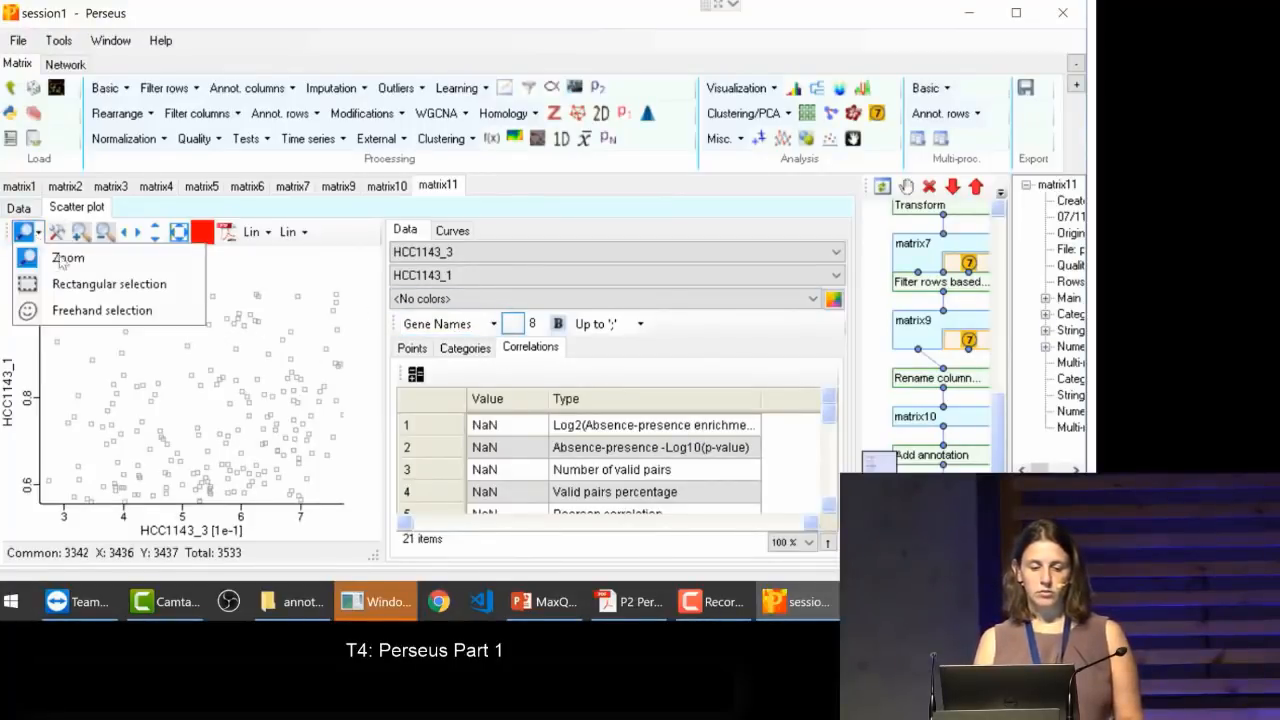
left_click(263, 383)
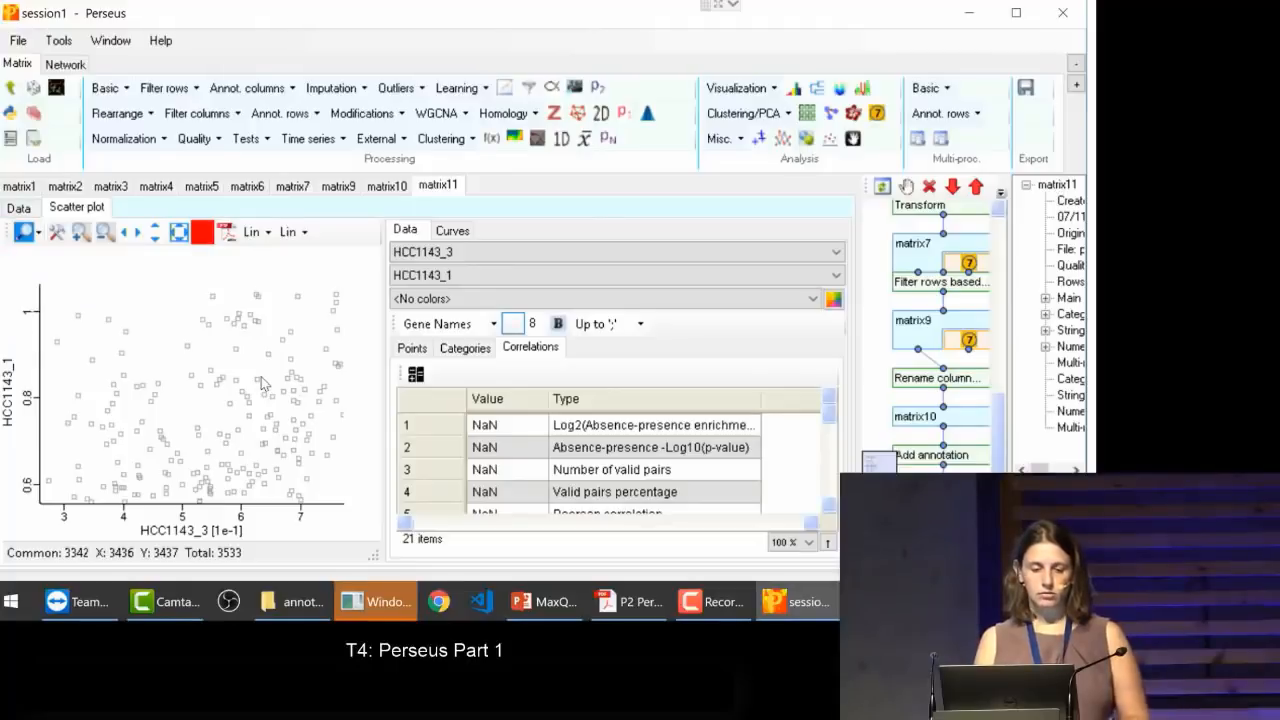
double_click(187, 360)
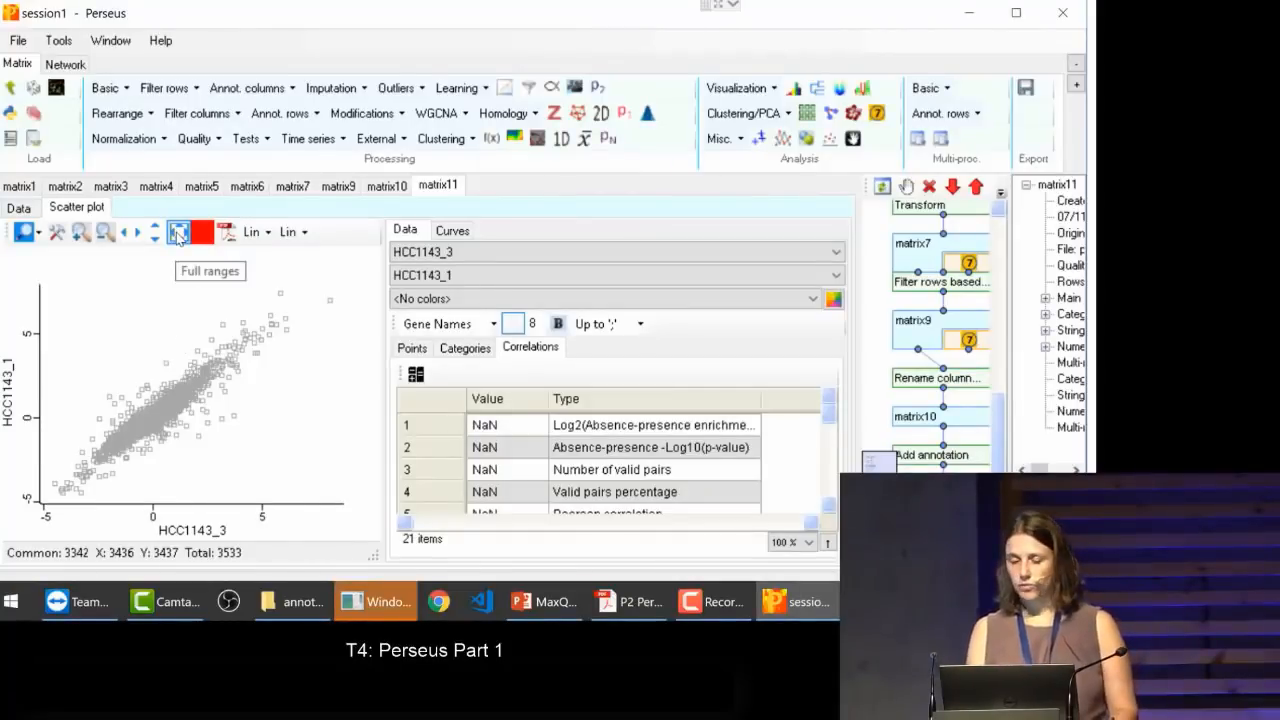
Step: Use Rectangular selection to mark the points with the highest values in both HCC1143 replicates
left_click(33, 234)
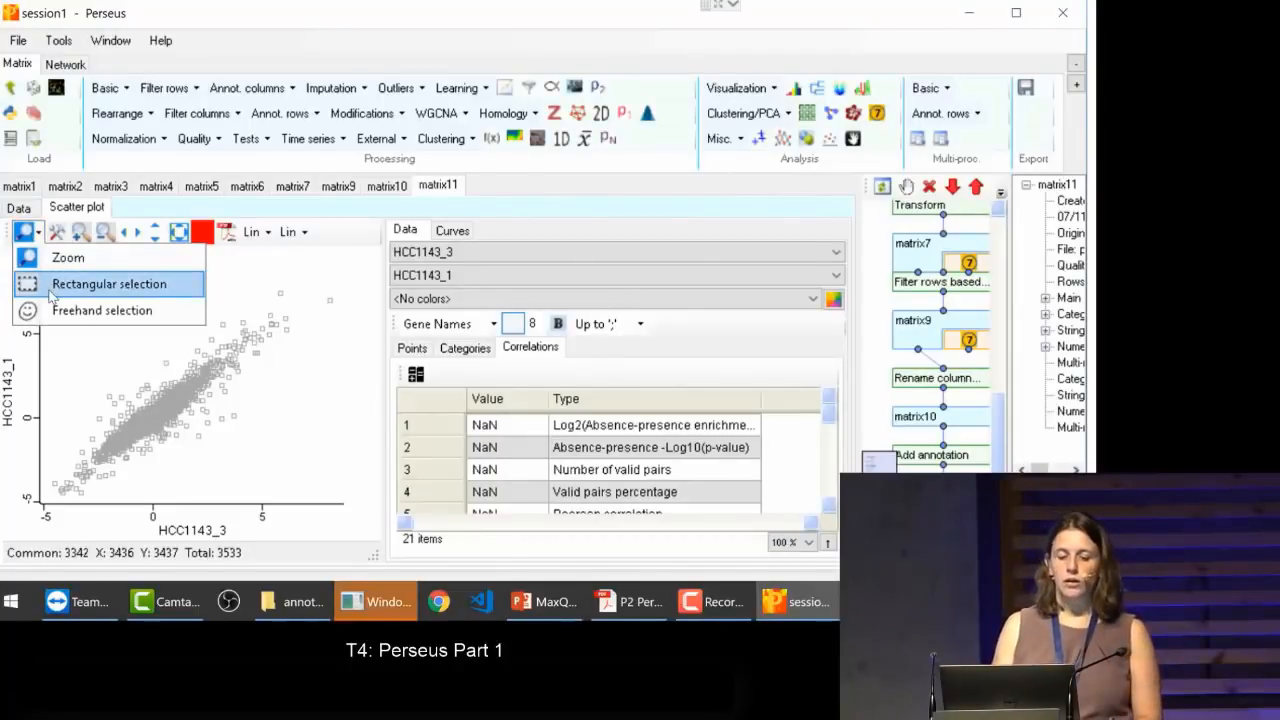
left_click(100, 284)
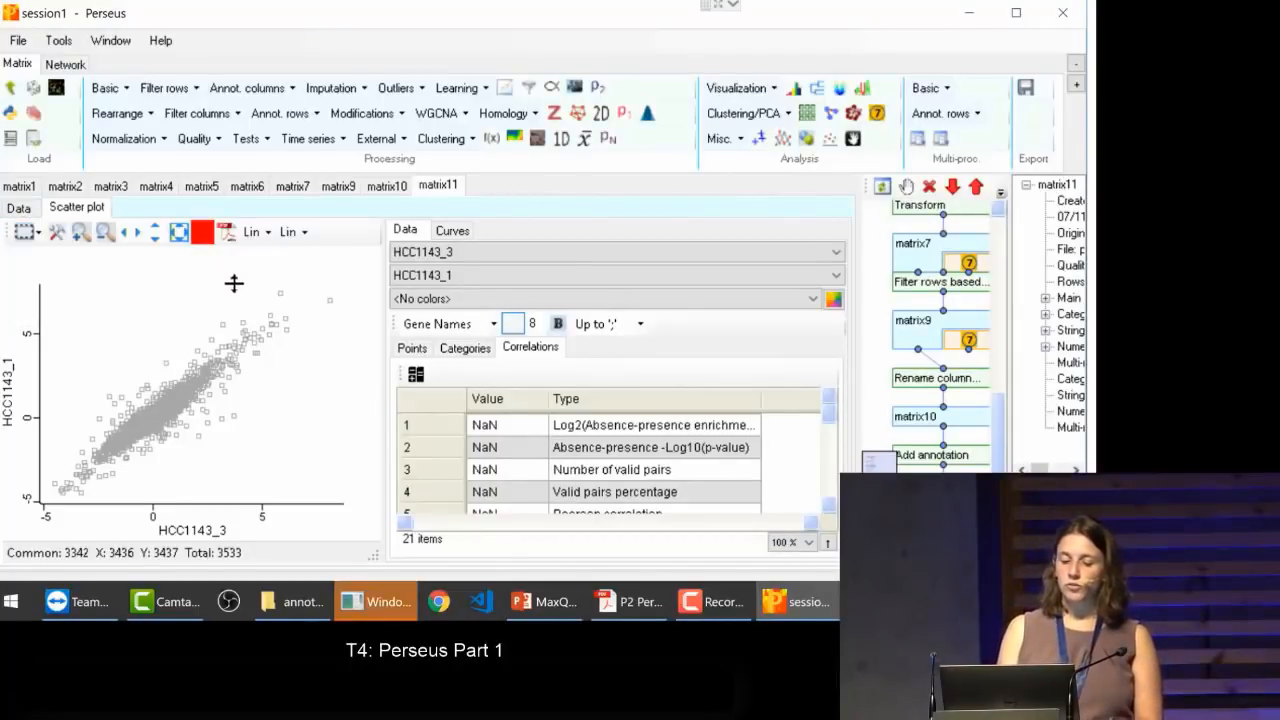
left_click_drag(250, 288, 351, 396)
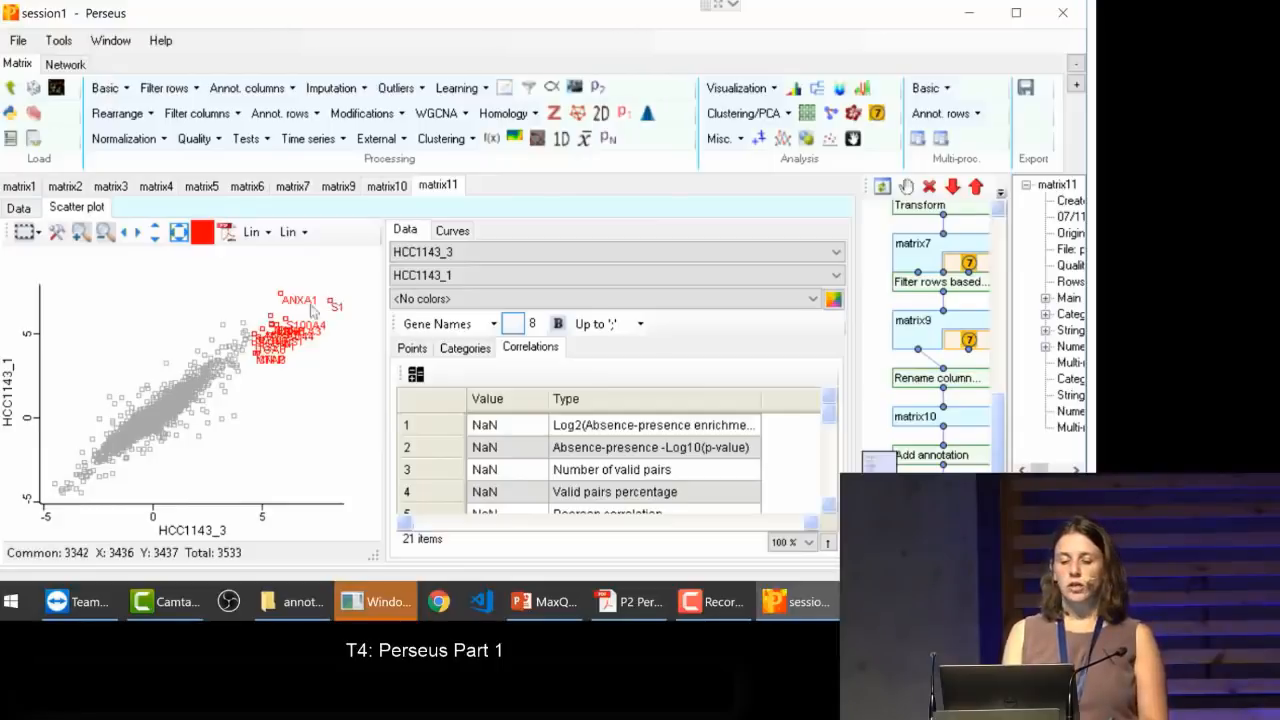
Step: Label the selected points with Protein IDs, and return the labels to Gene Names
left_click(437, 328)
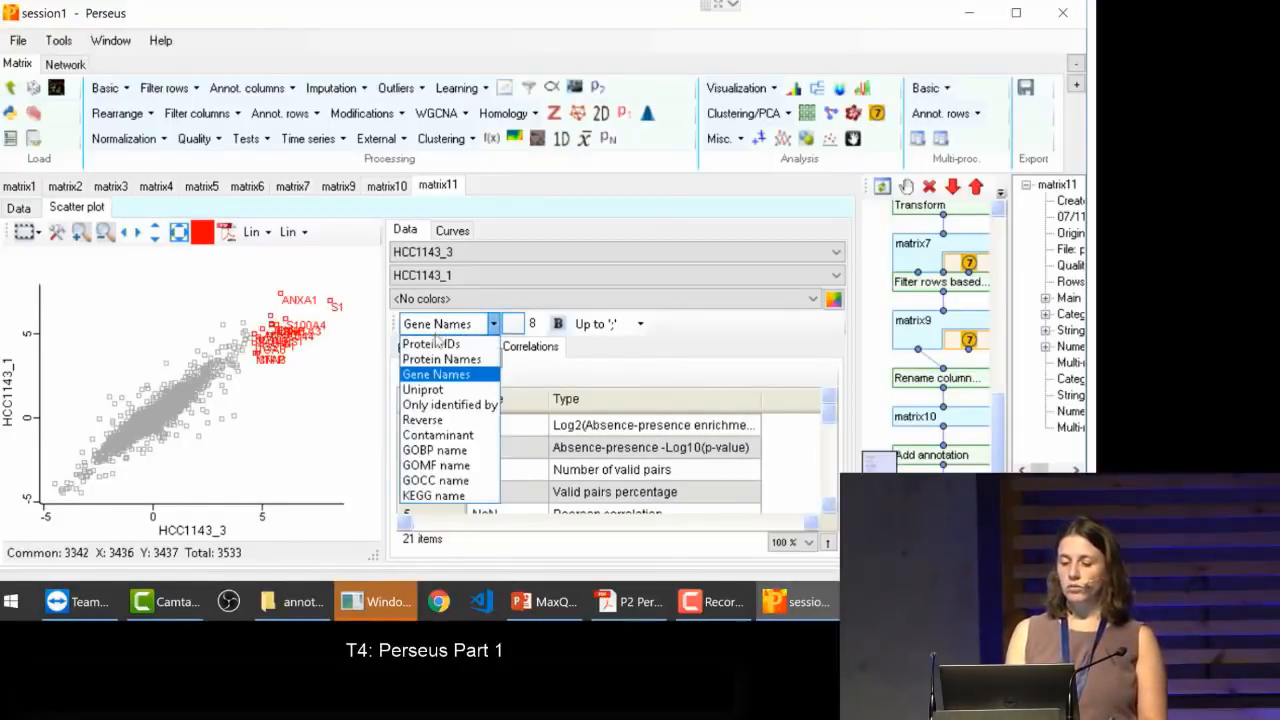
left_click(435, 343)
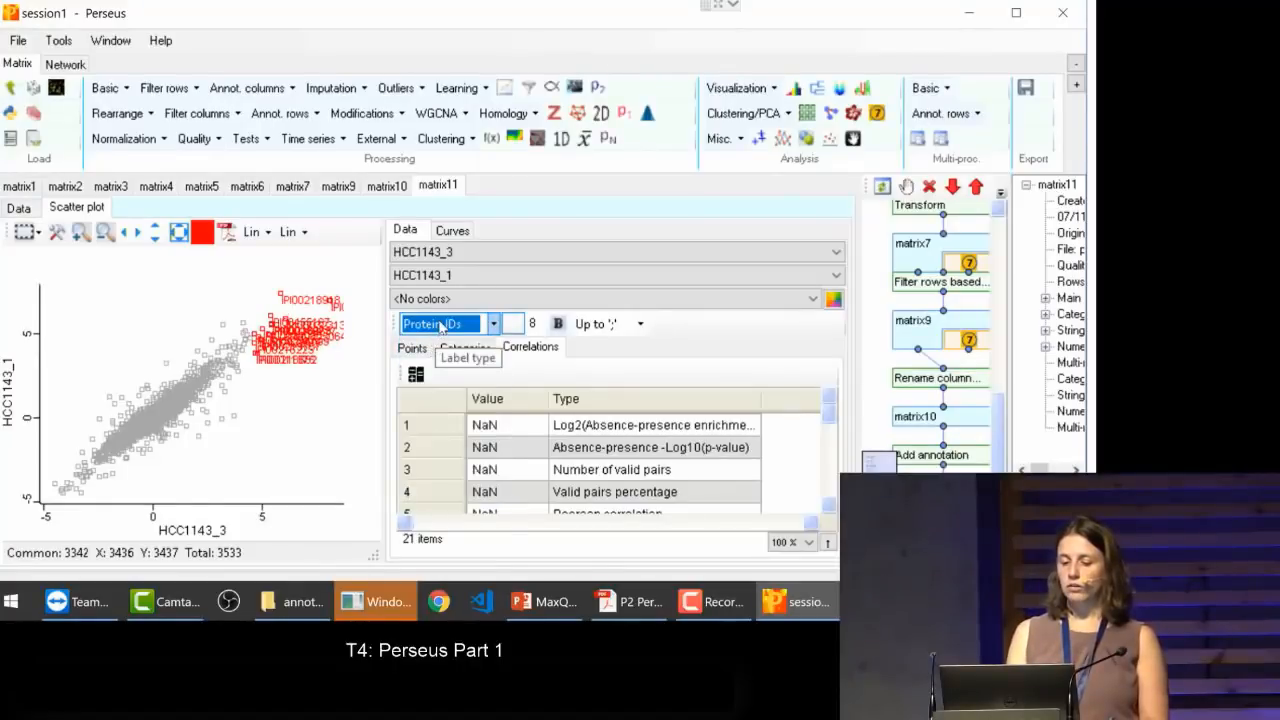
left_click(437, 325)
left_click(432, 372)
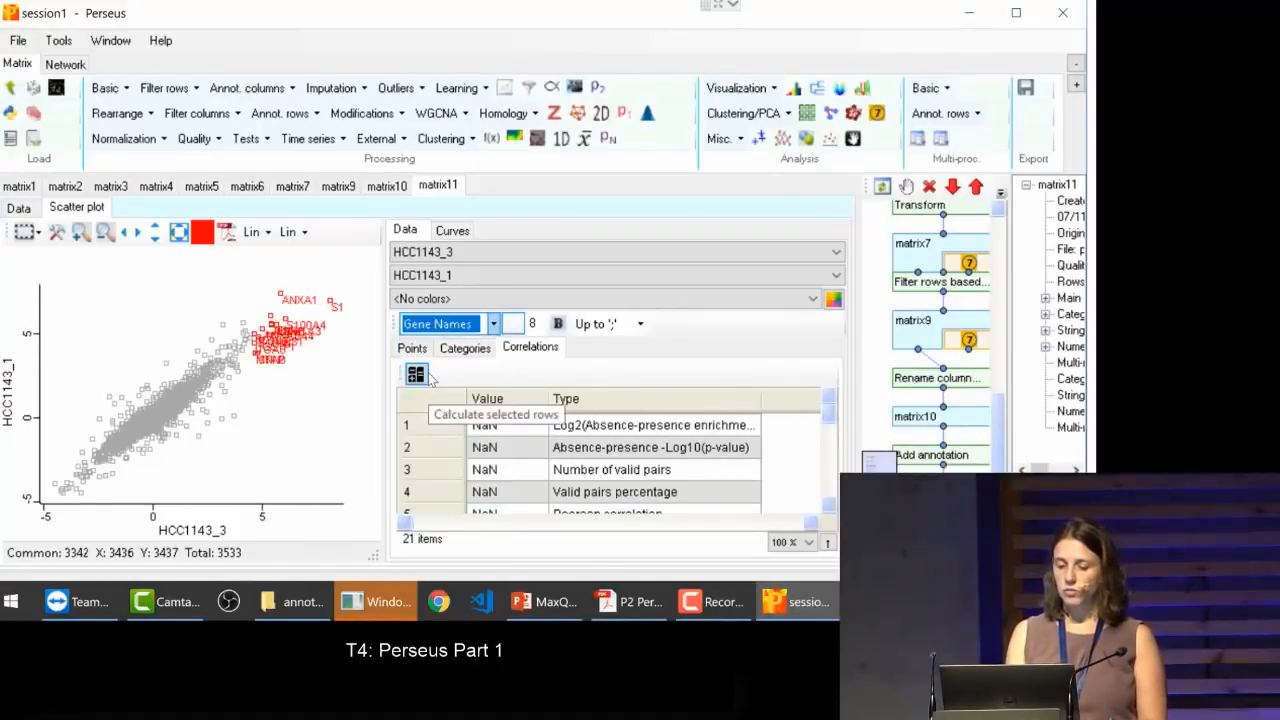
Step: Replace the rectangular selection with a freehand selection around the points at the high-value end of the cloud
left_click(282, 384)
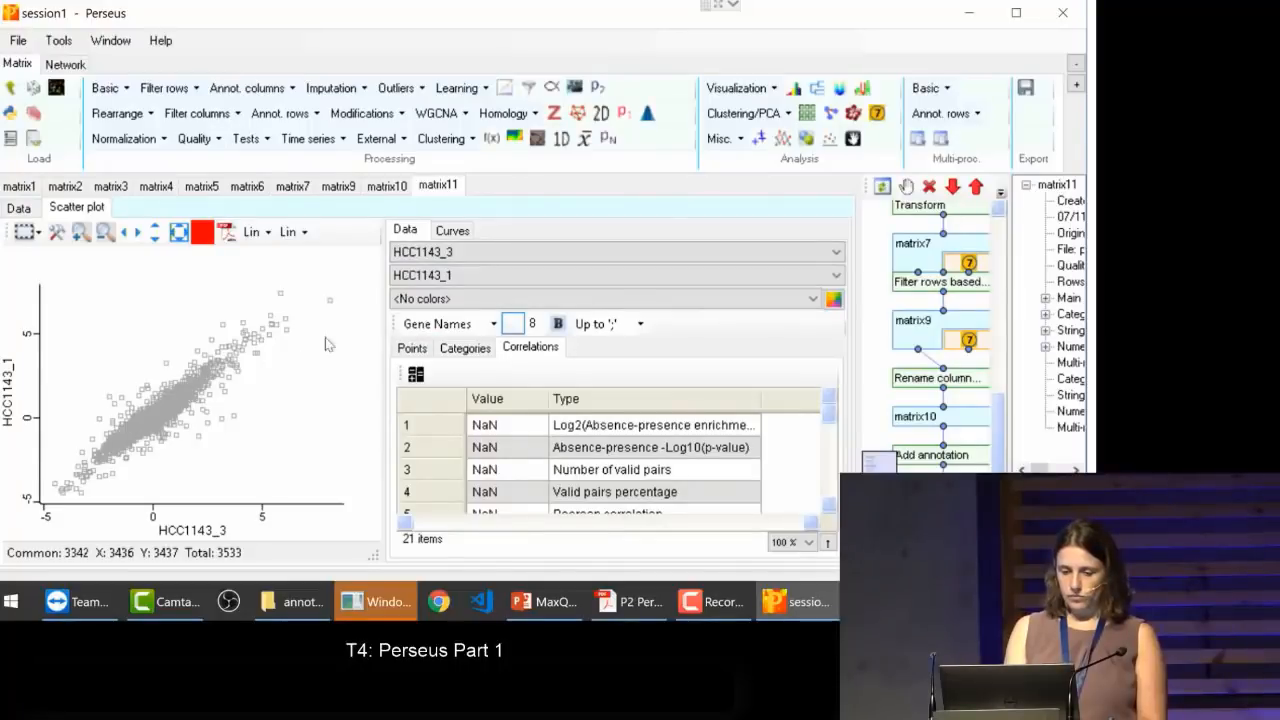
left_click_drag(244, 372, 344, 282)
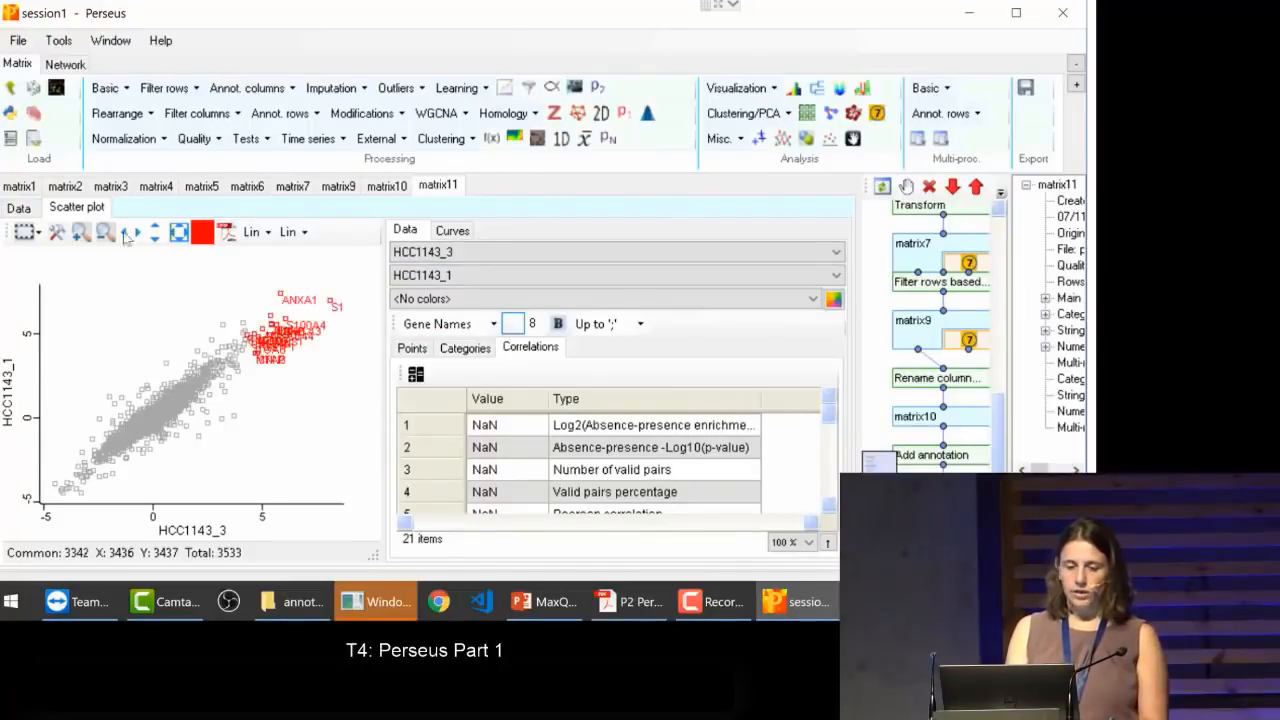
left_click(30, 231)
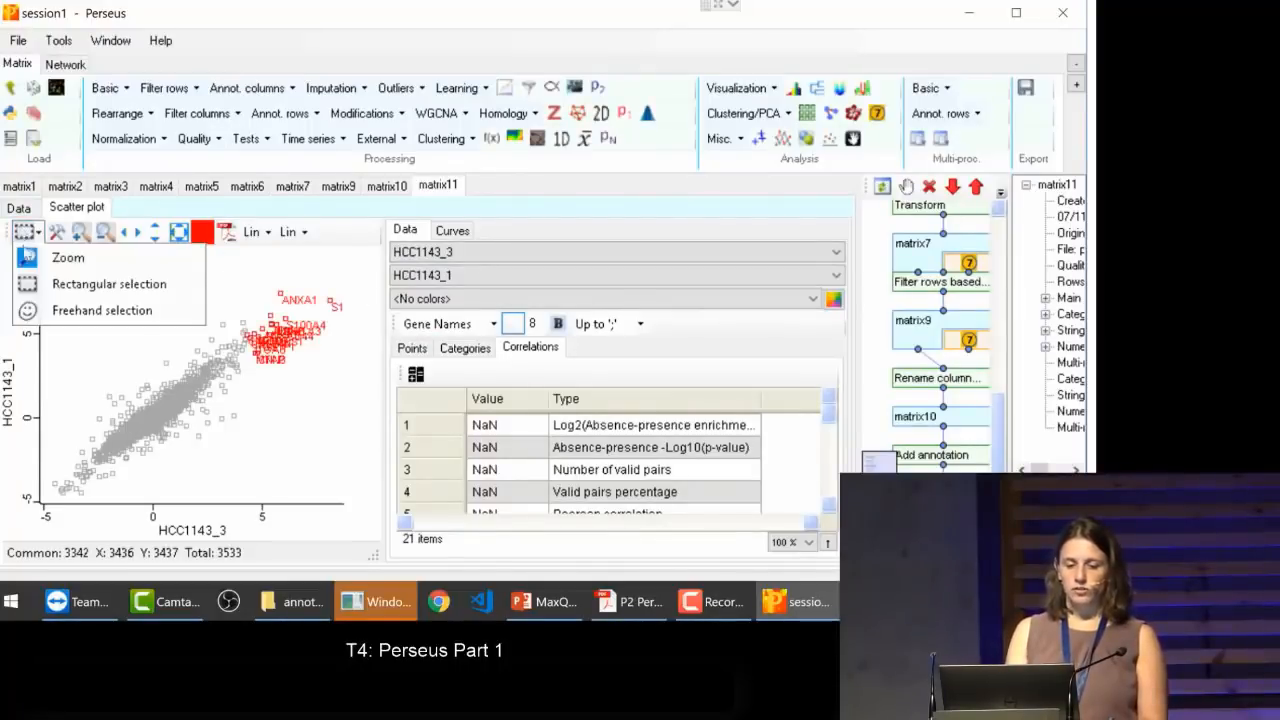
left_click(45, 312)
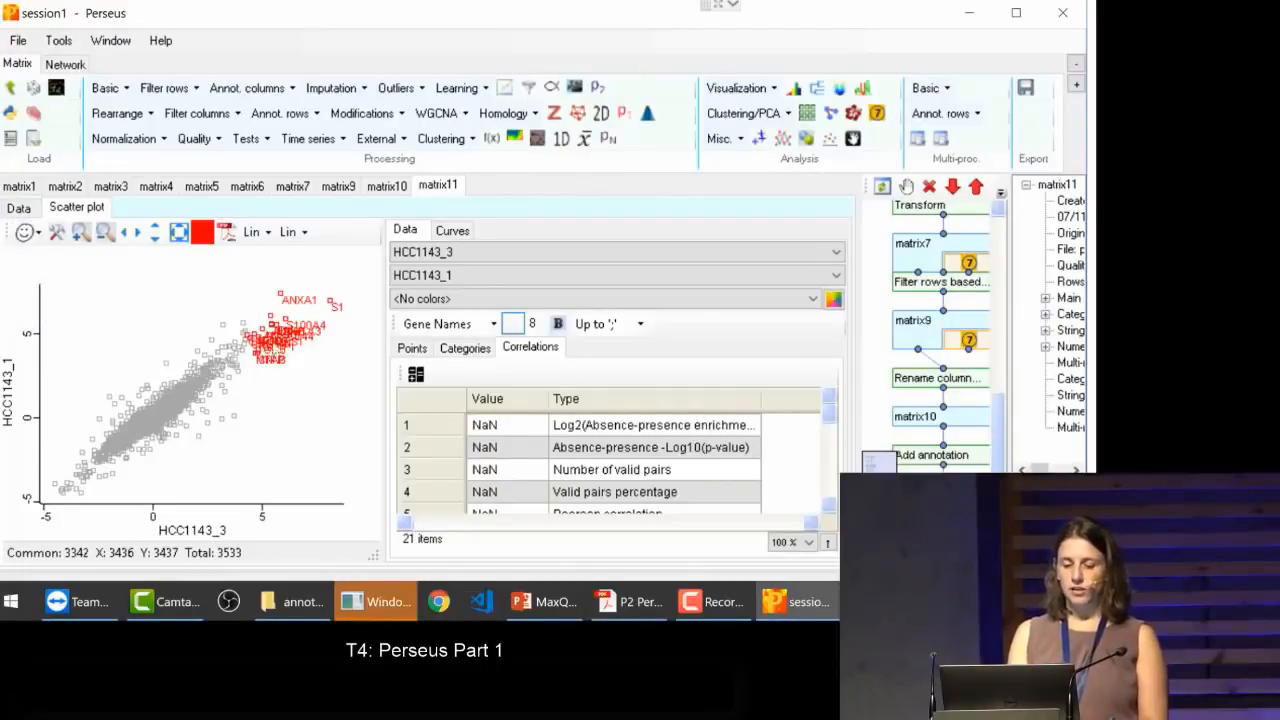
left_click(271, 387)
mouse_move(271, 387)
left_mouse_down()
mouse_move(205, 310)
mouse_move(340, 325)
mouse_move(270, 323)
left_mouse_up()
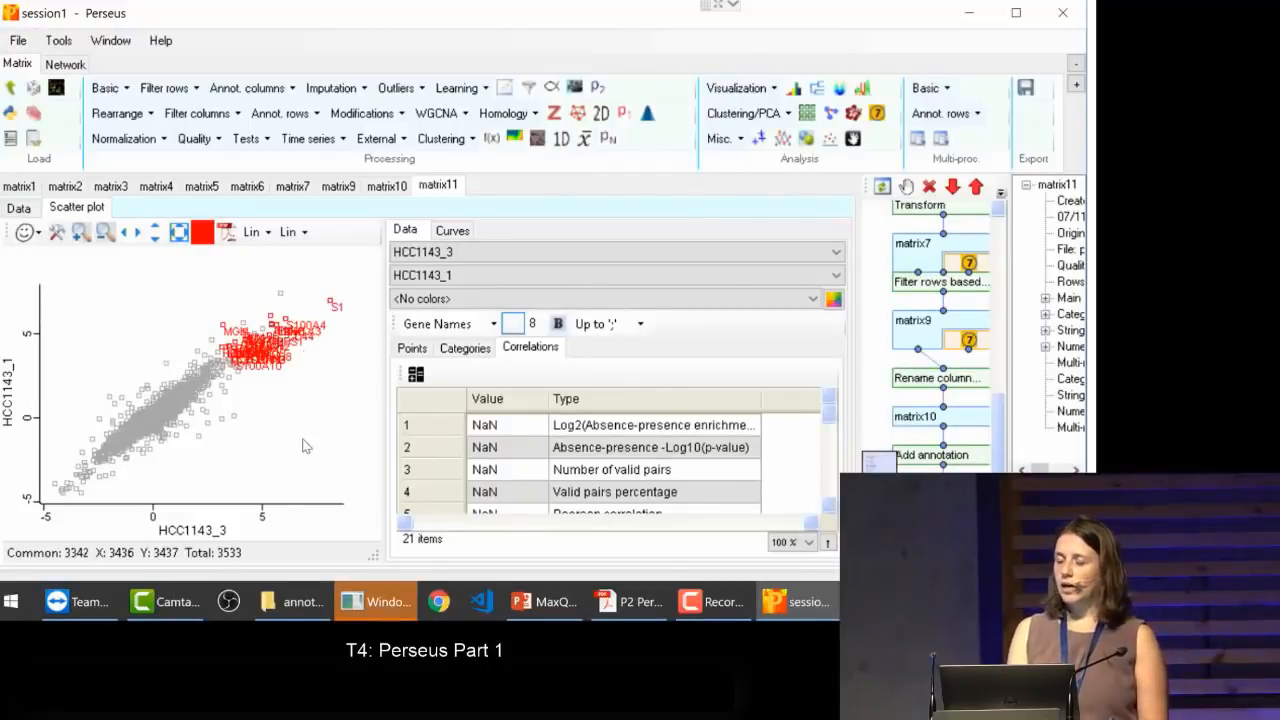
Step: Export the selected points as a Selection category column in a new full matrix, and sort the rows by that column
left_click(420, 349)
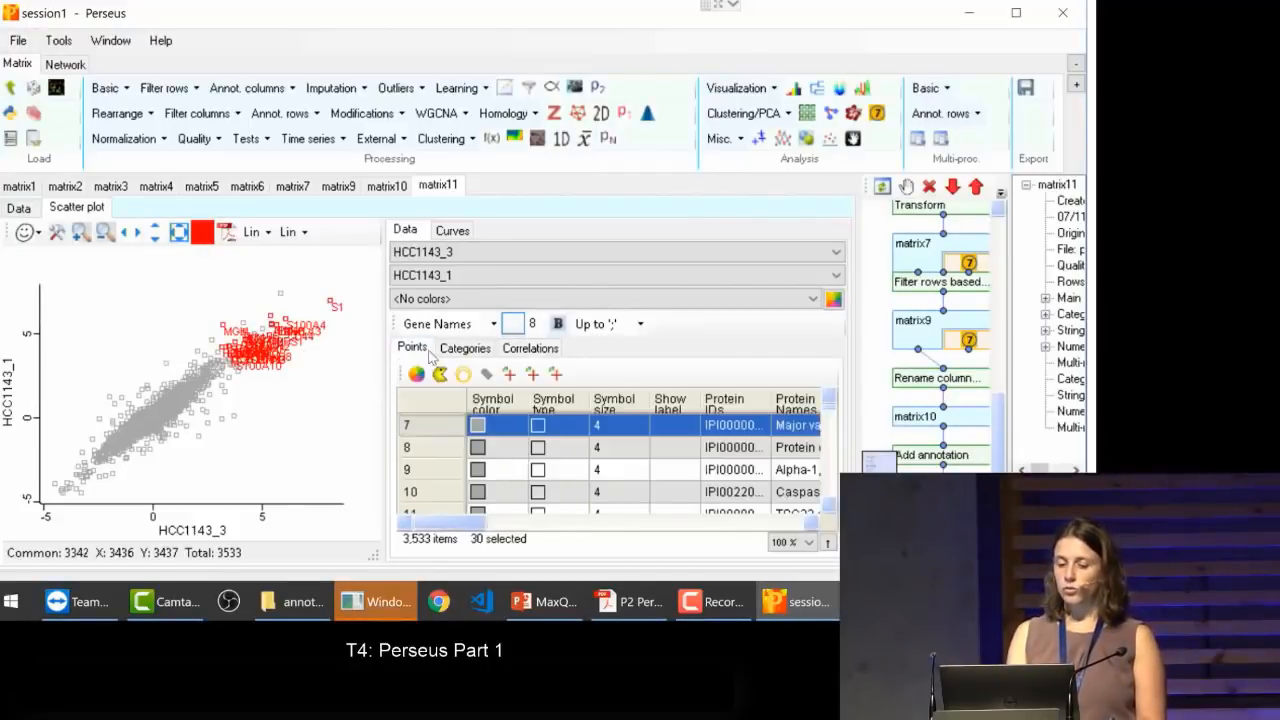
left_click(510, 374)
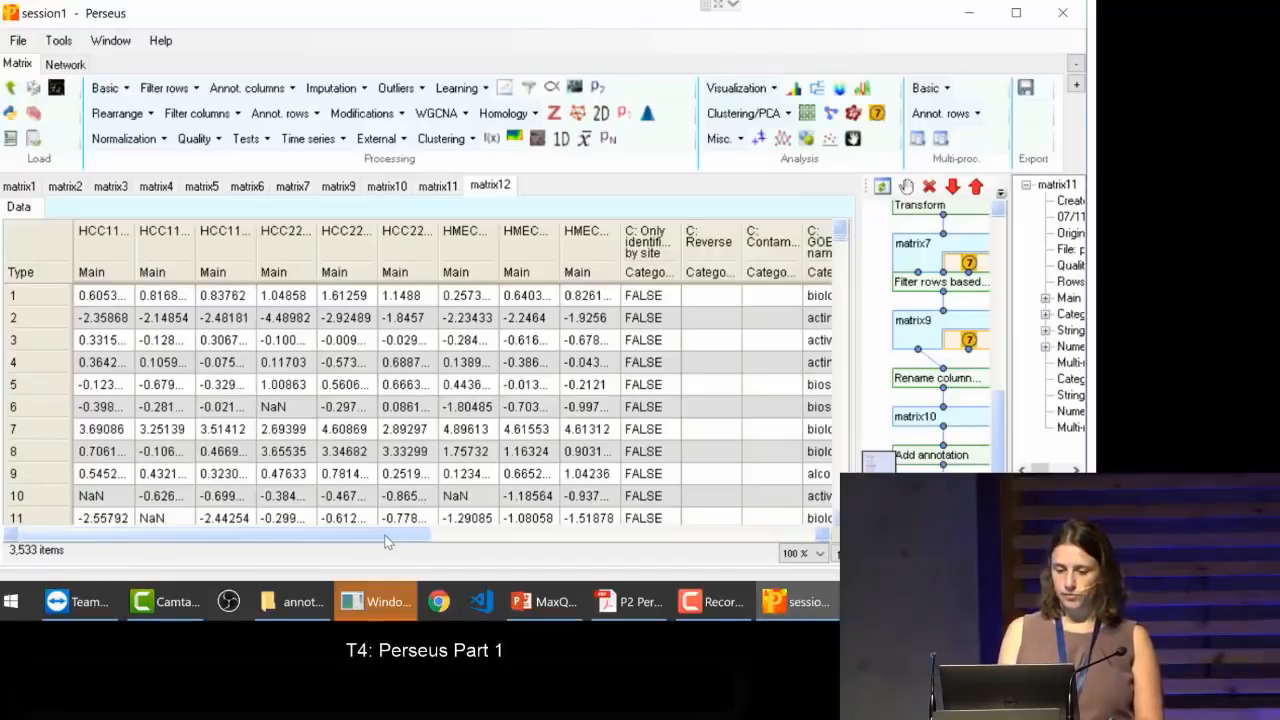
left_click_drag(388, 541, 650, 541)
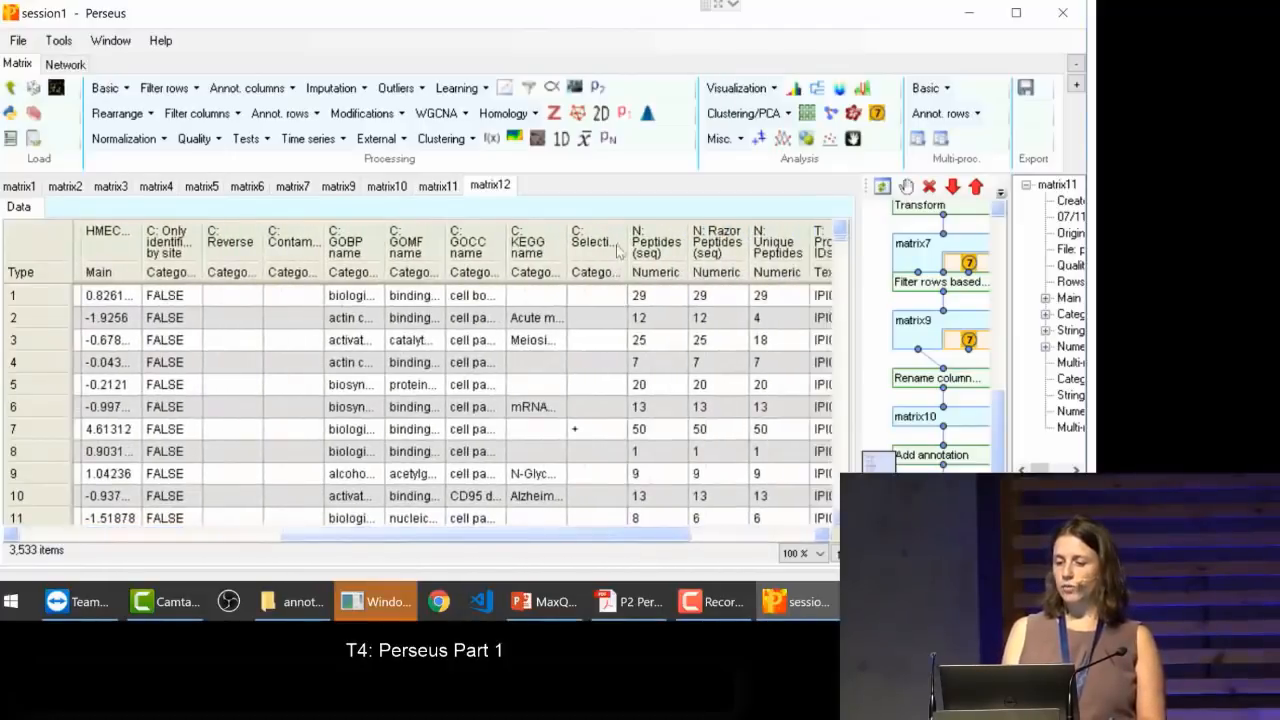
left_click_drag(628, 248, 645, 250)
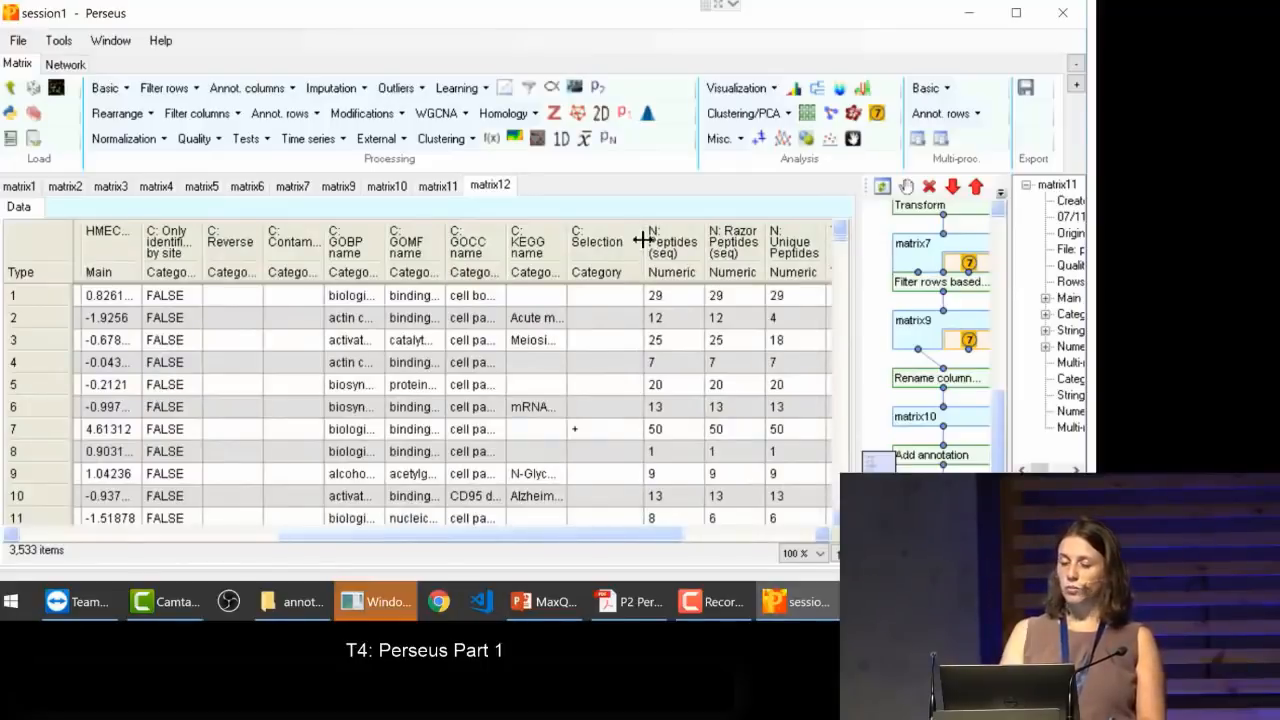
left_click(607, 240)
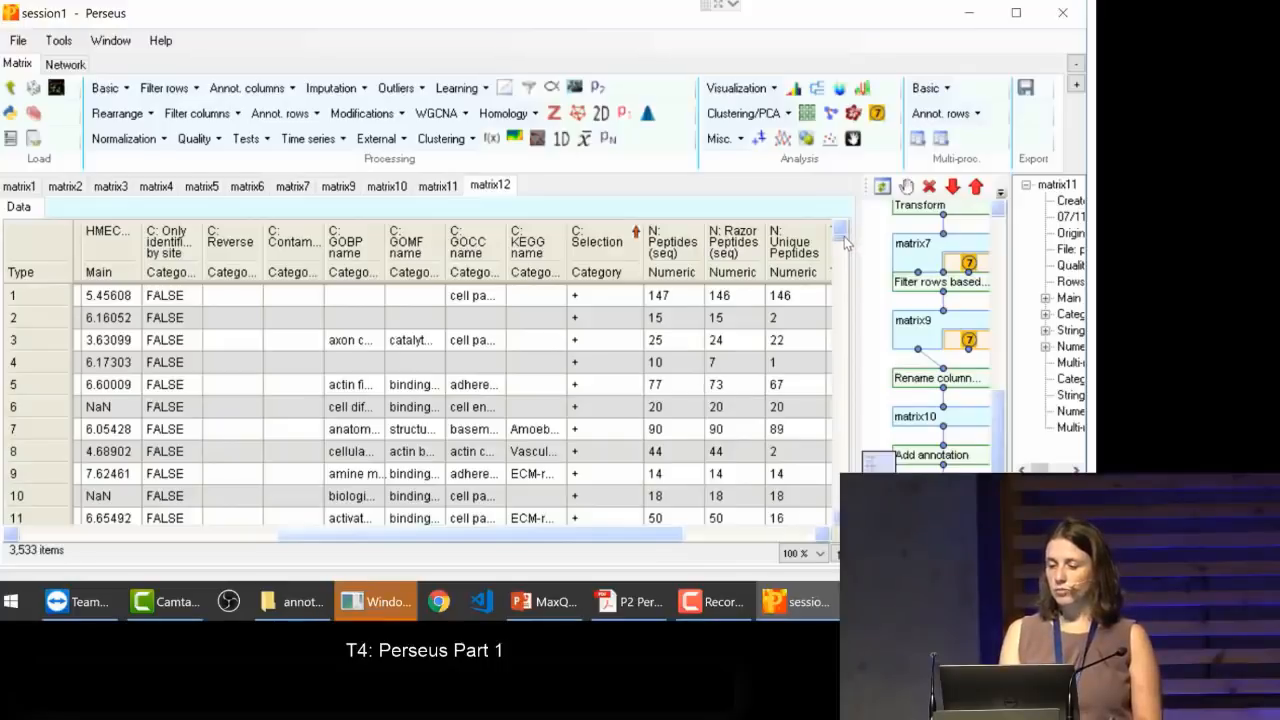
Step: Examine the rows marked with a plus in the Selection column, down to where the marked rows end
left_click_drag(845, 238, 844, 236)
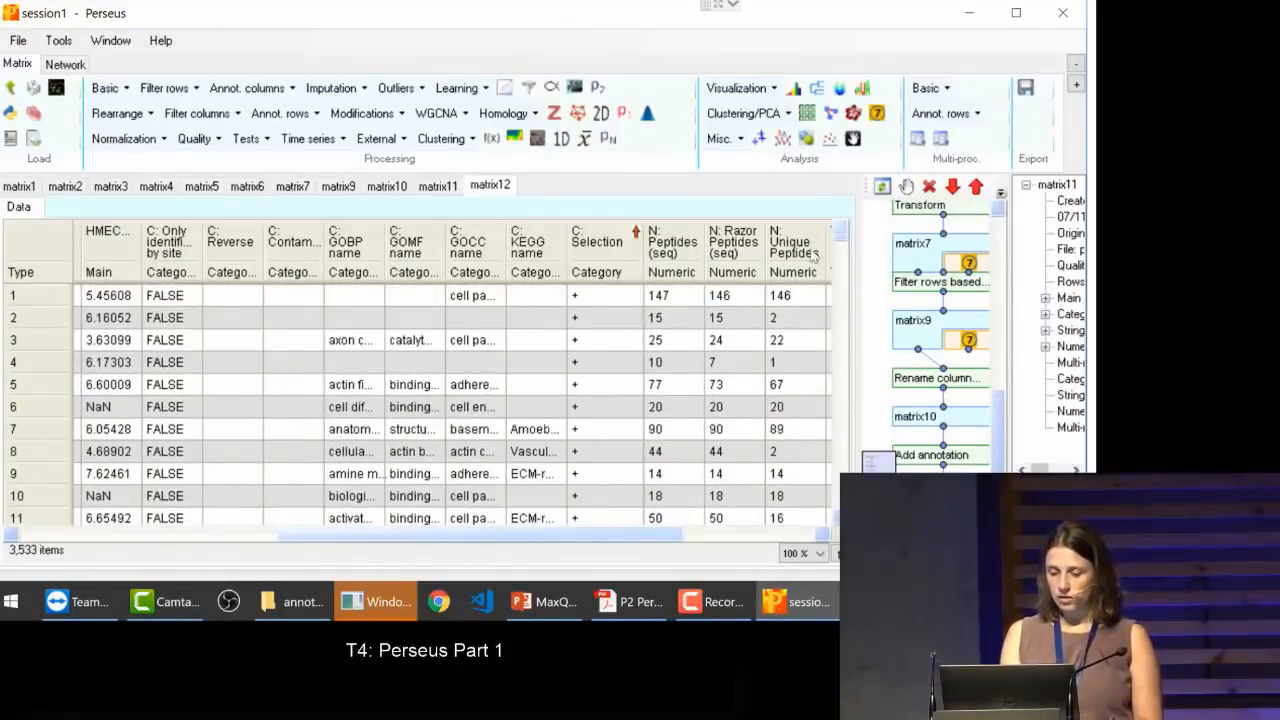
left_click(592, 407)
key("Down")
key("Down")
key("Down")
key("Down")
key("Down")
key("Down")
key("Down")
key("Down")
key("Down")
key("Down")
key("Down")
key("Down")
key("Down")
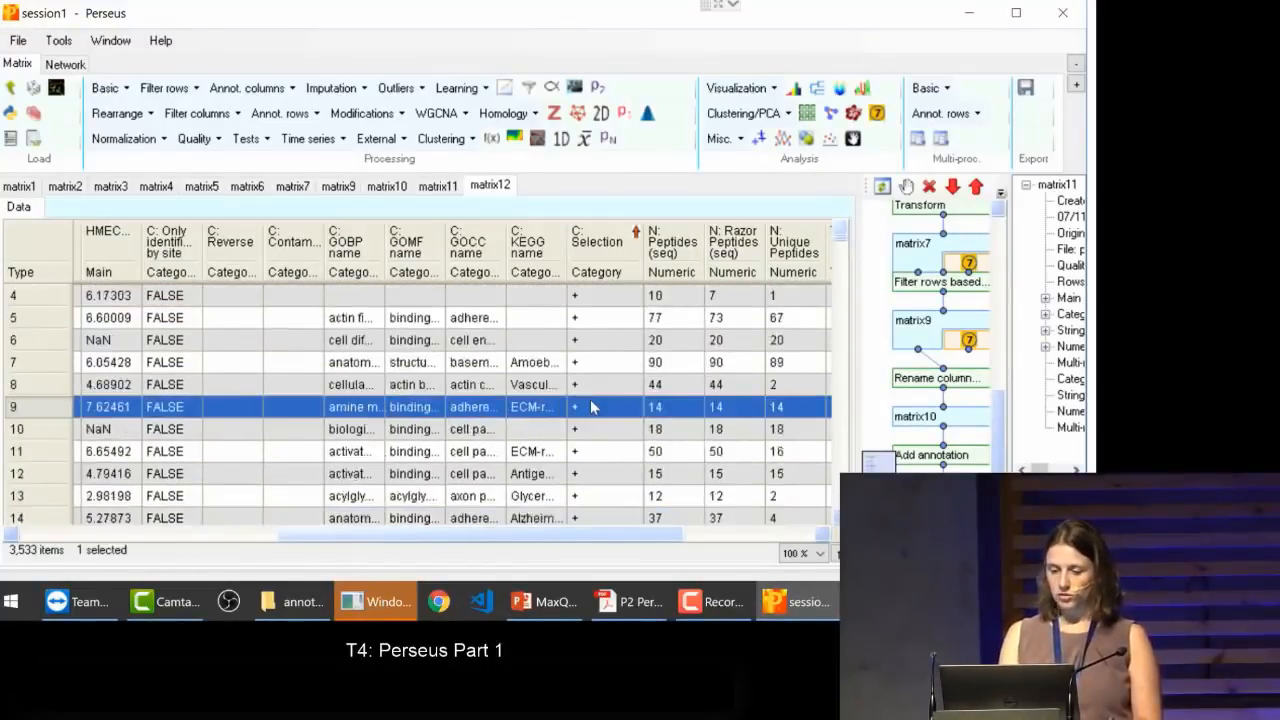
key("Down")
key("Down")
key("Down")
key("Down")
key("Down")
key("Down")
key("Down")
key("Down")
key("Down")
key("Down")
key("Down")
key("Down")
key("Down")
key("Down")
key("Down")
key("Down")
key("Down")
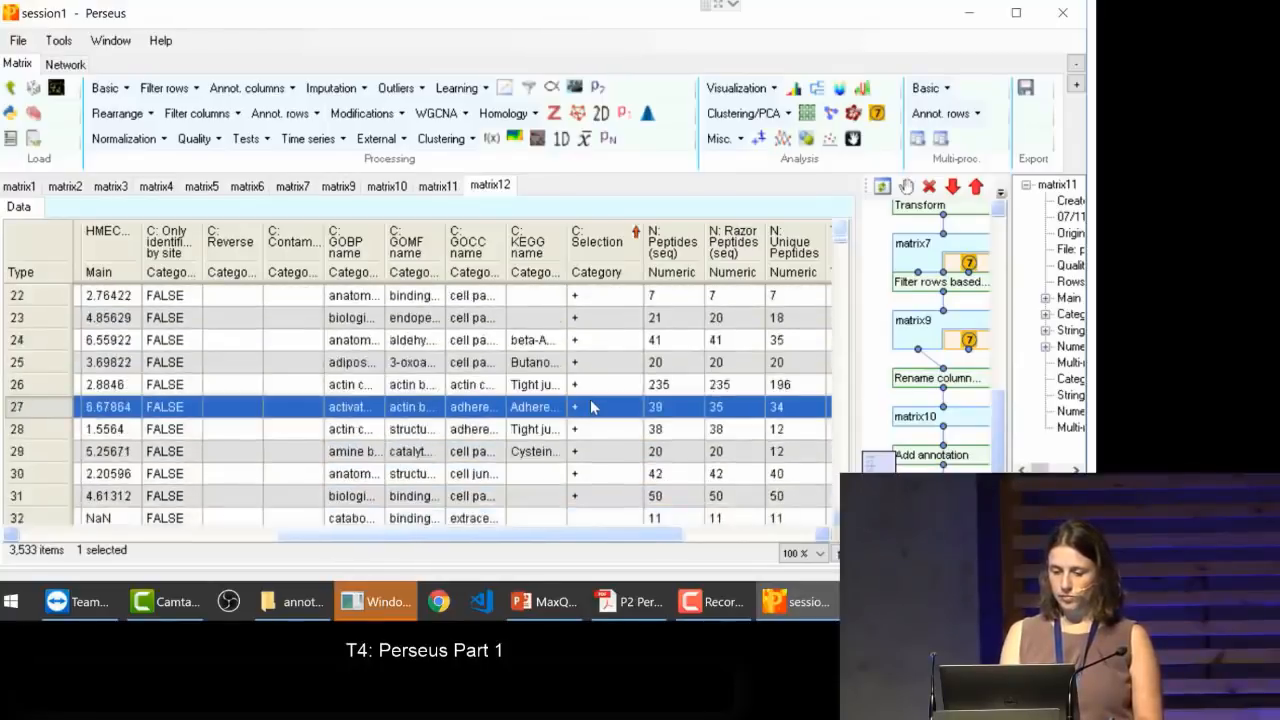
key("Up")
key("Up")
key("Up")
key("Up")
key("Up")
key("Up")
key("Up")
key("Up")
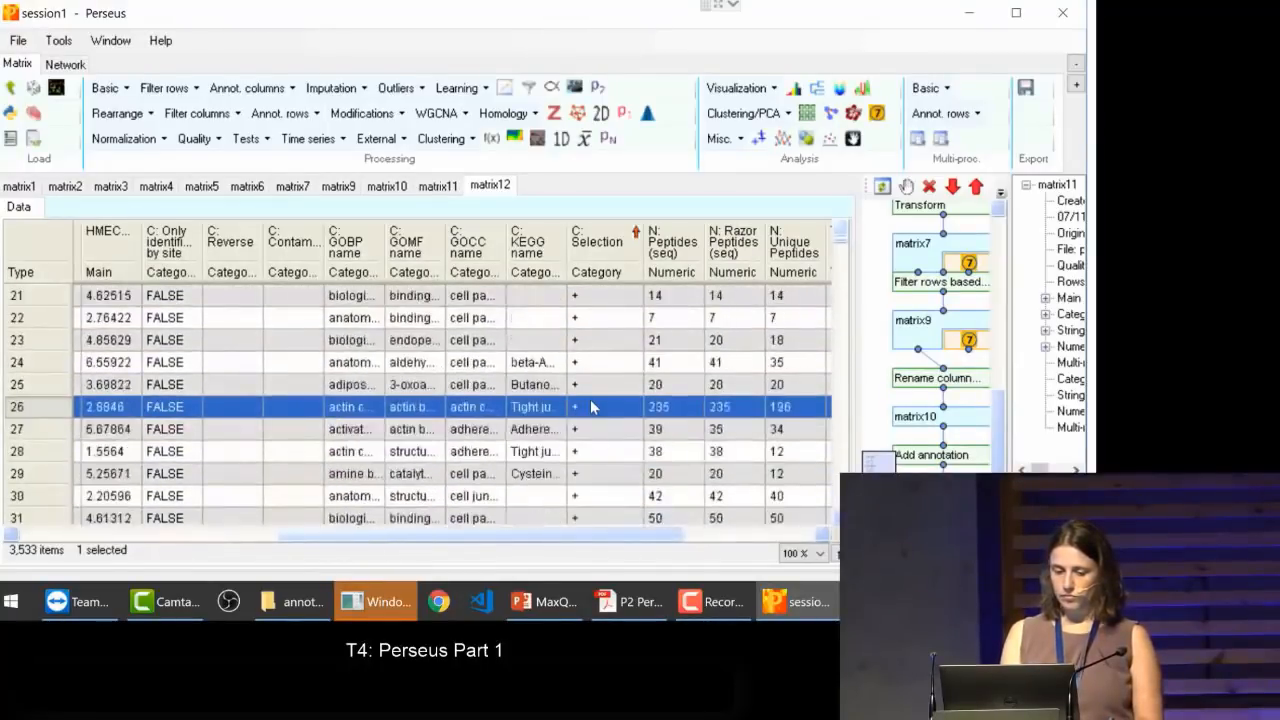
key("Up")
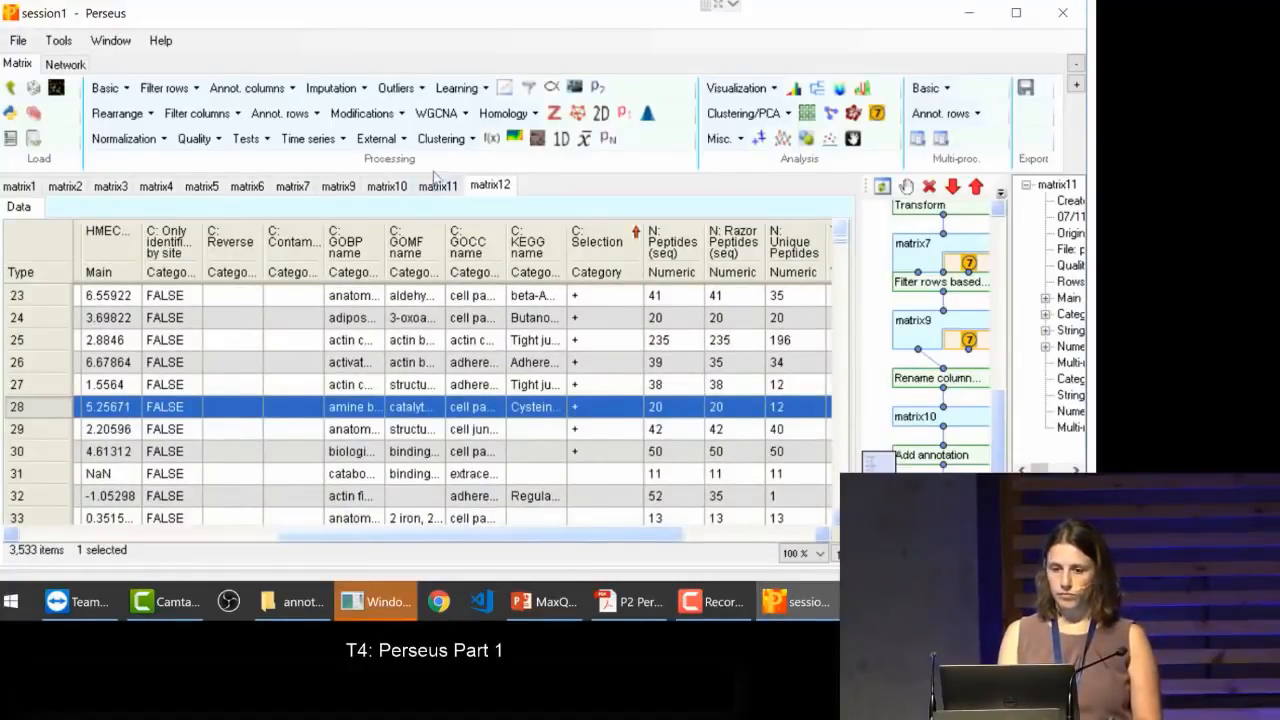
Step: Export the points selected in matrix11's scatter plot as a reduced matrix, and return to the matrix11 plot
left_click(437, 187)
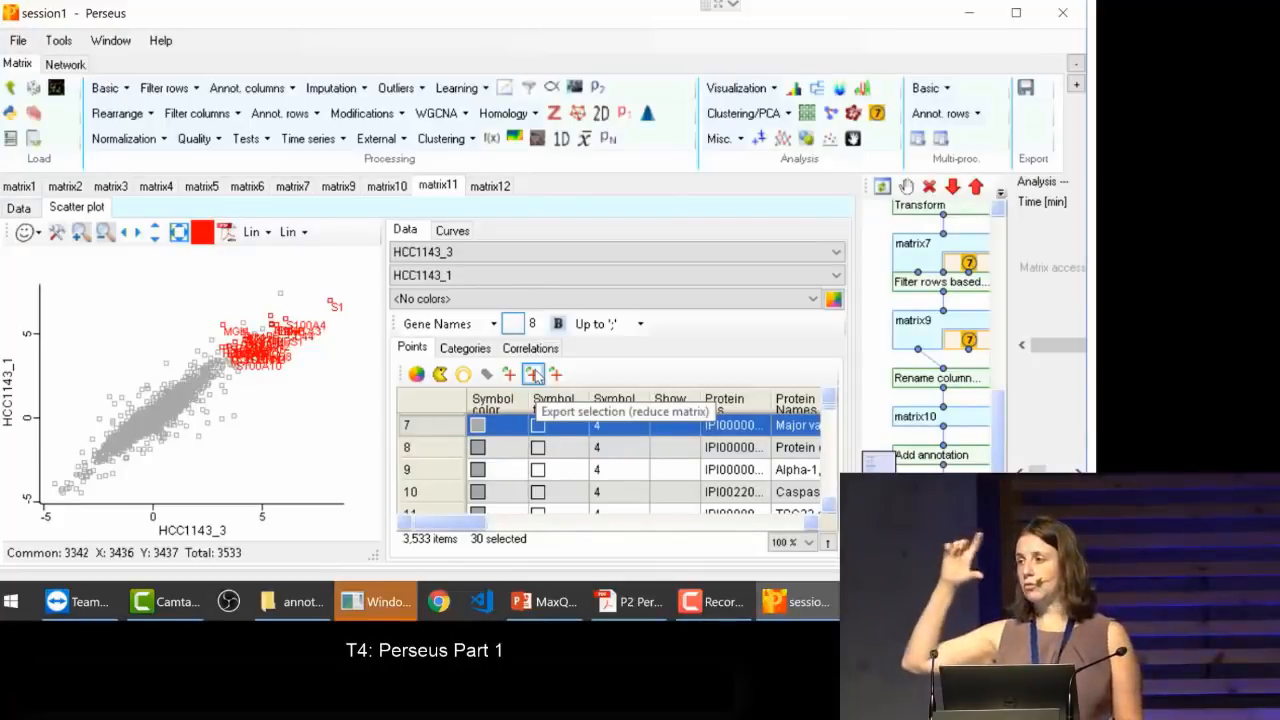
left_click(534, 374)
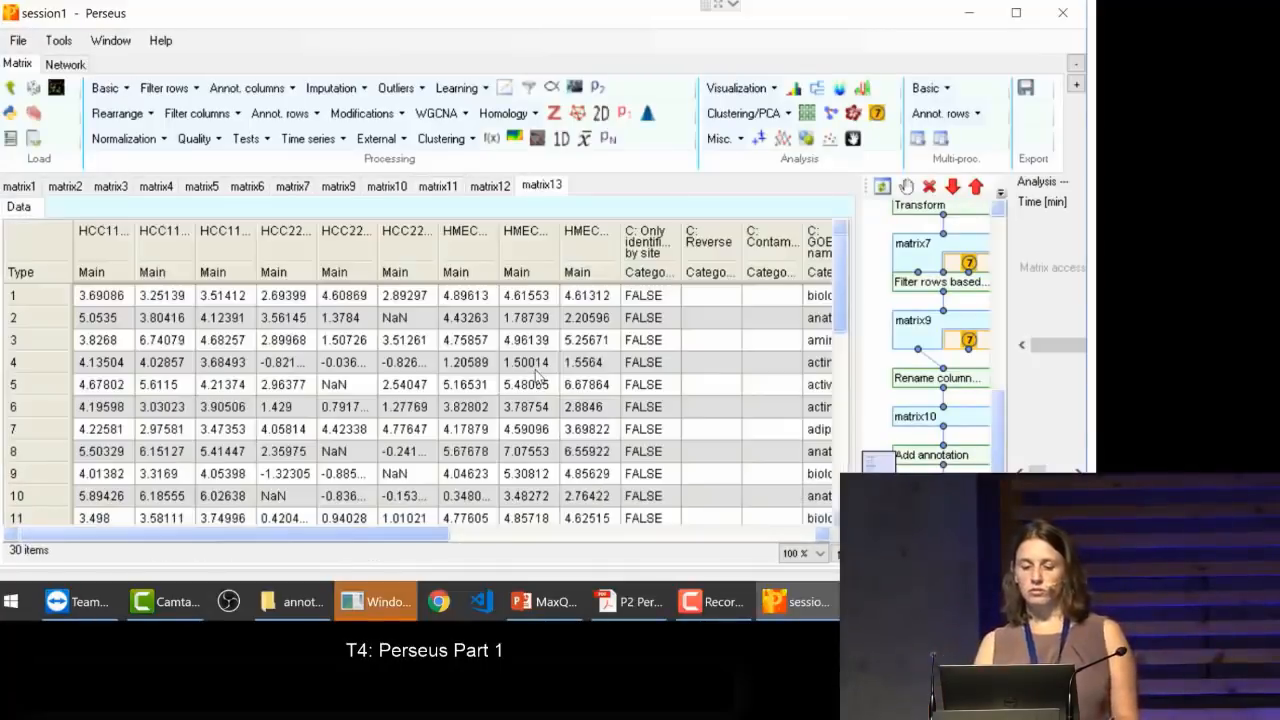
left_click_drag(838, 279, 840, 250)
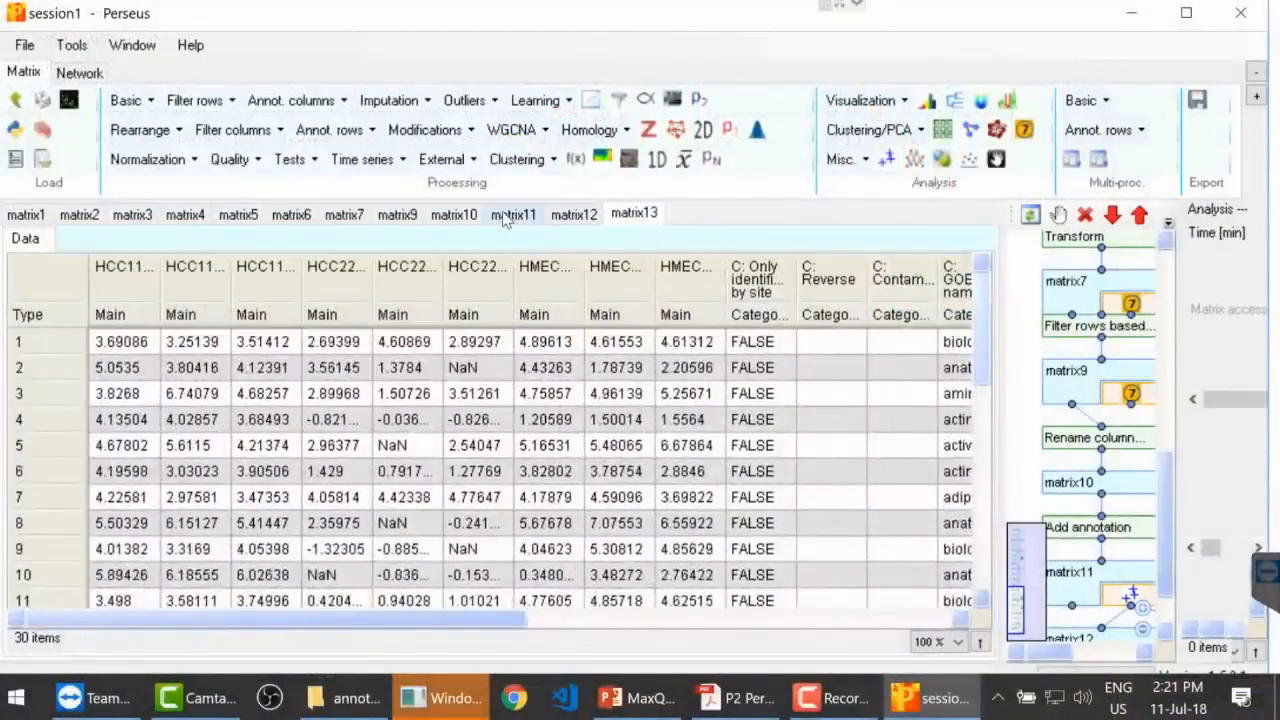
left_click(512, 214)
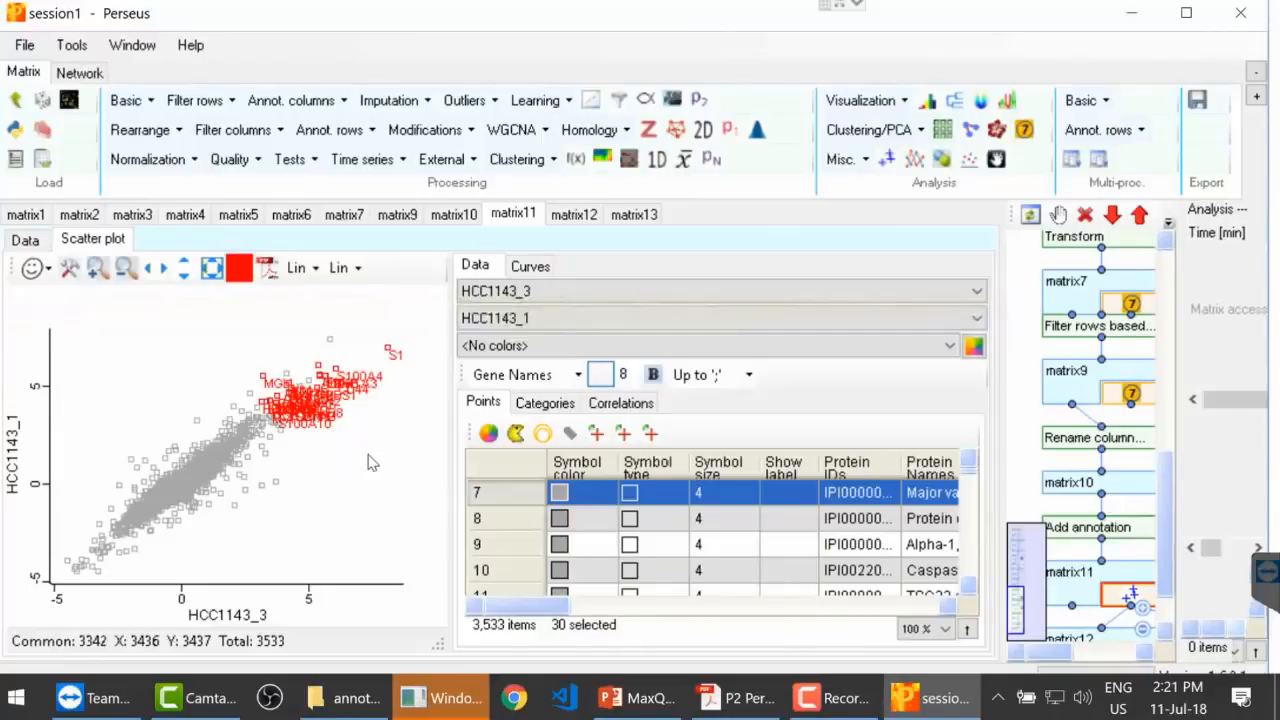
Step: Replace the selection with a new one around the points at the high-value end of the cloud, and set their symbol color to purple
left_click(370, 462)
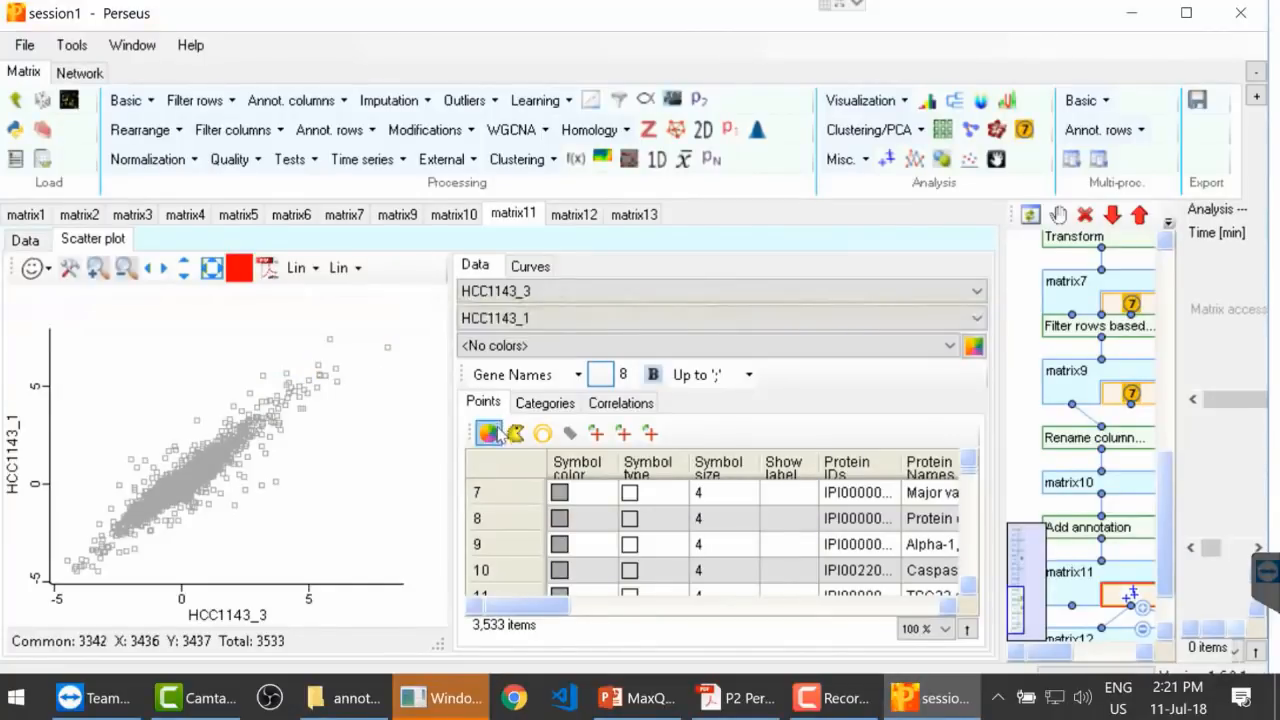
mouse_move(309, 479)
left_mouse_down()
mouse_move(358, 376)
mouse_move(378, 400)
left_mouse_up()
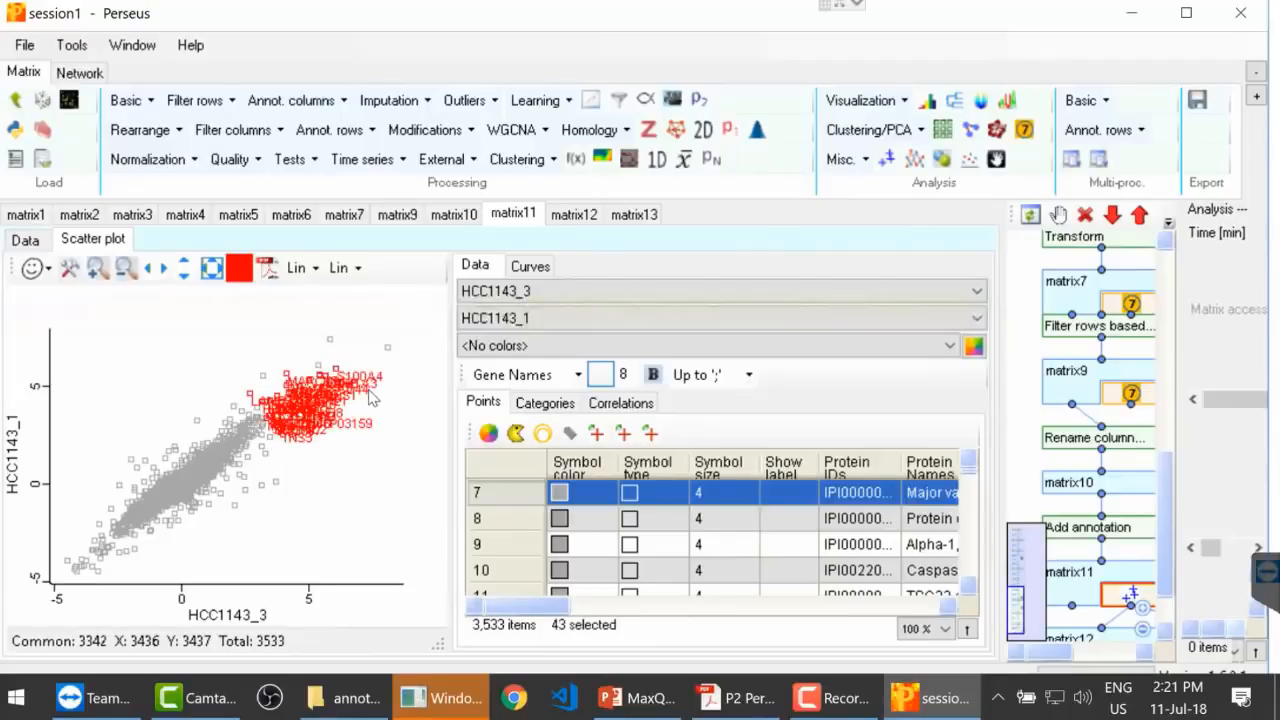
left_click(489, 433)
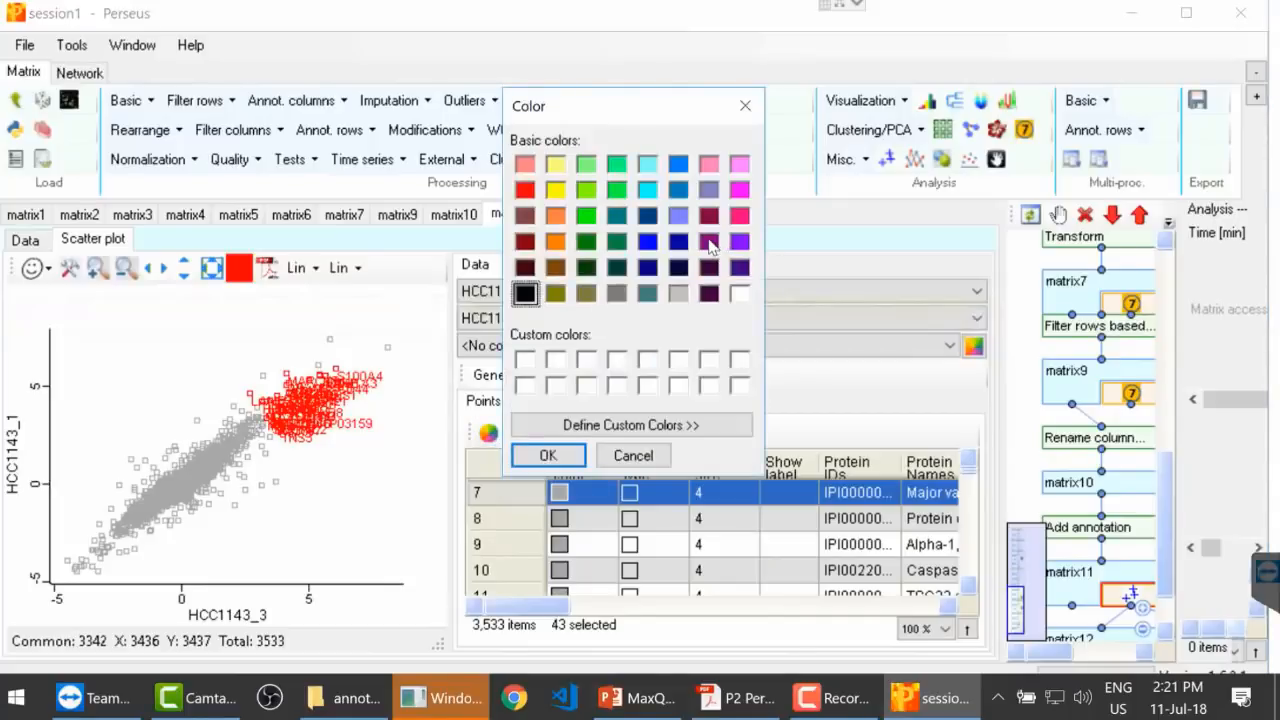
left_click(709, 243)
left_click(534, 455)
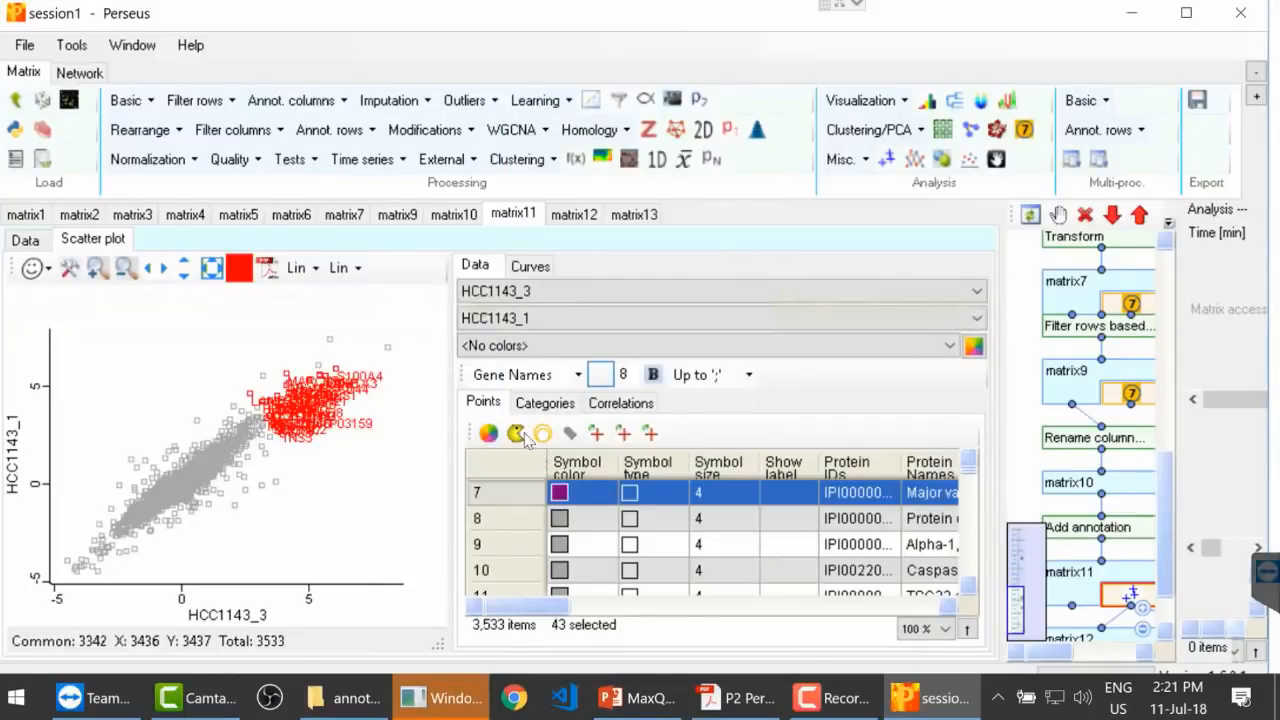
Step: Set the symbol type of the selected points to Filled circle
left_click(515, 434)
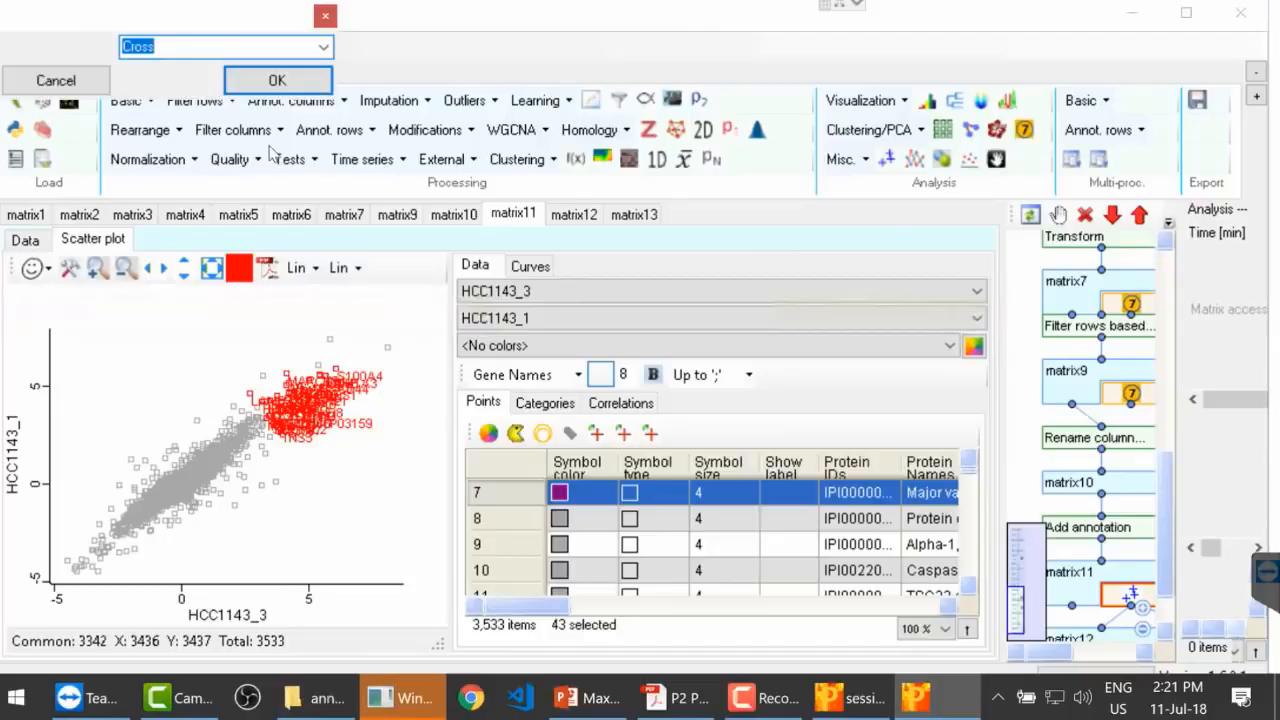
left_click(323, 47)
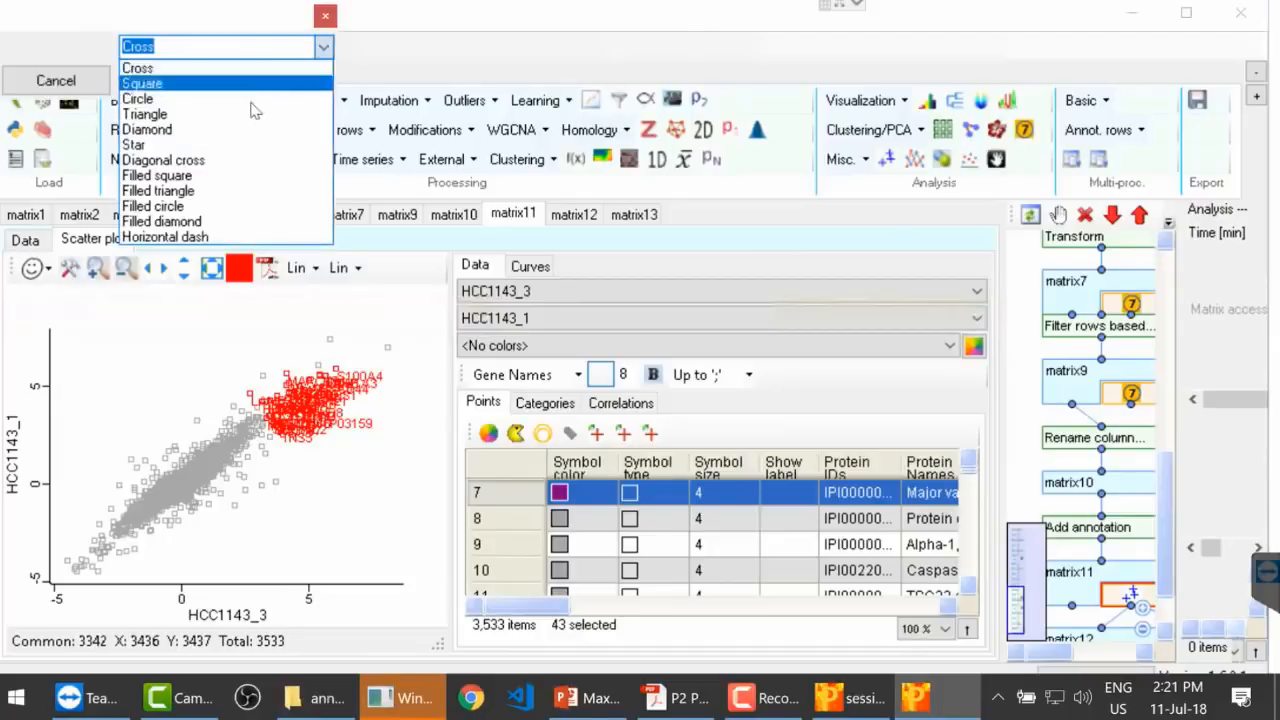
left_click(201, 208)
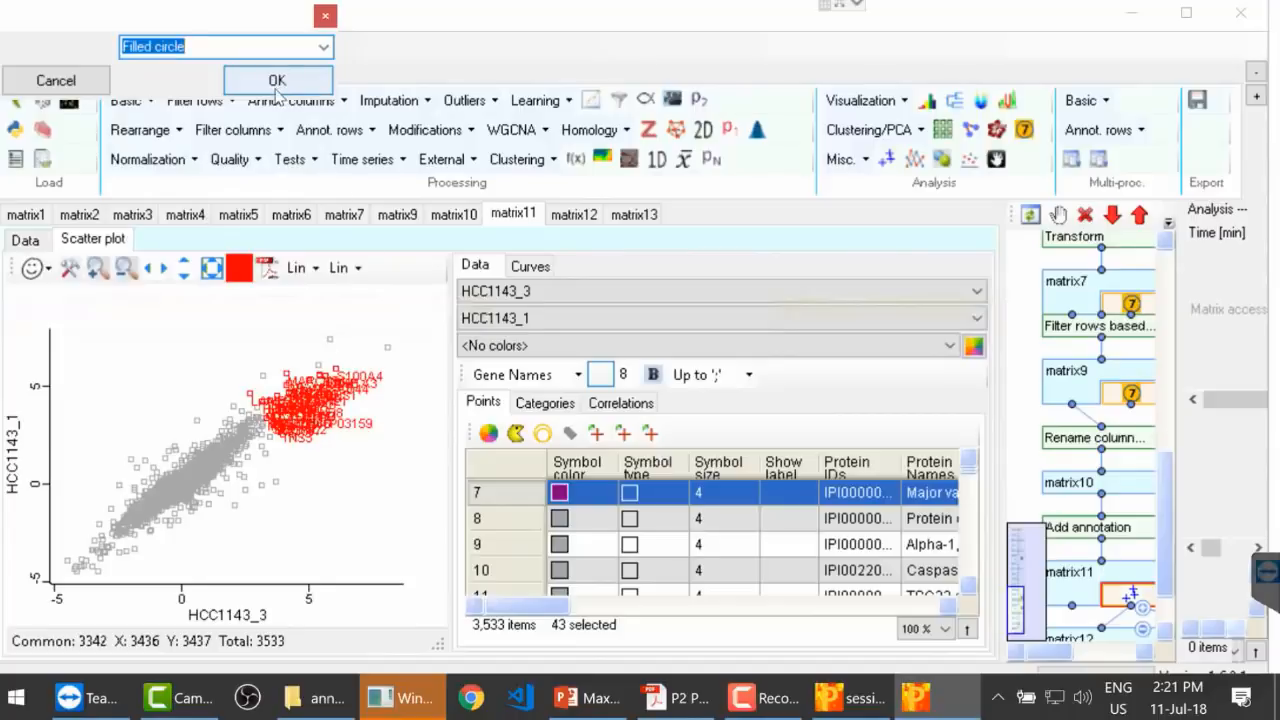
key("Return")
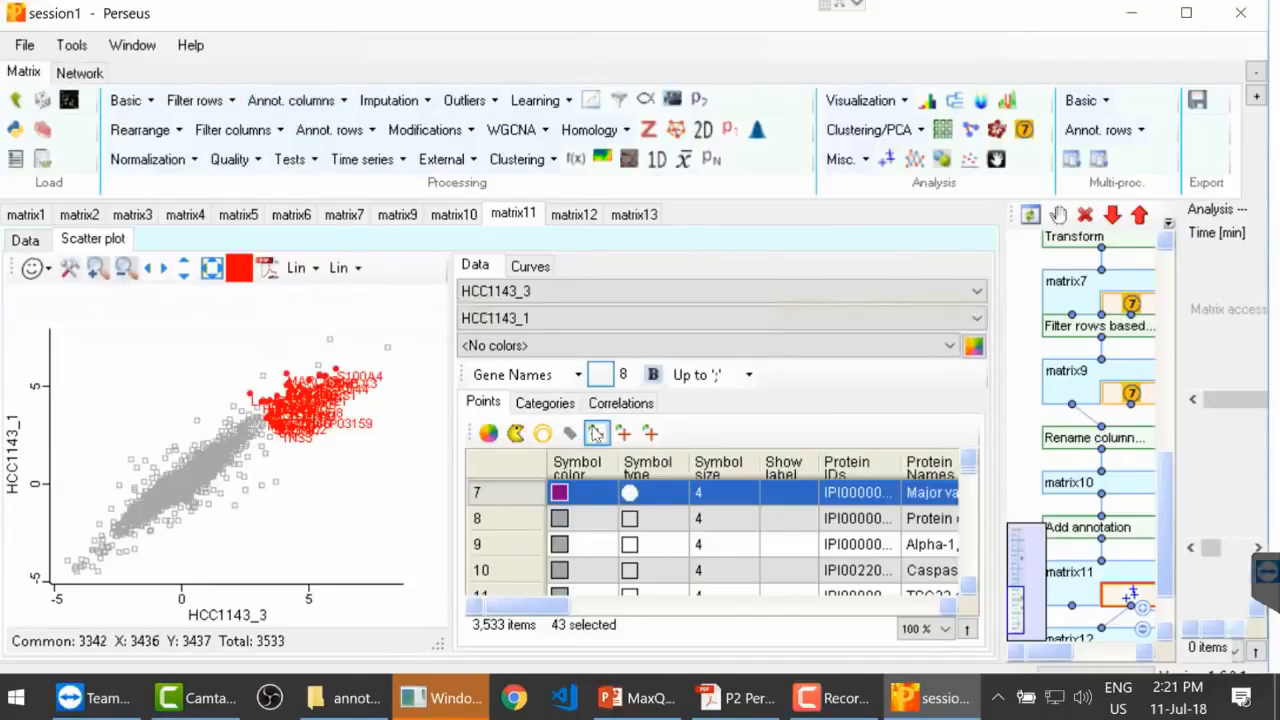
Step: Set the symbol size of the selected points to 11, and clear the selection in the plot
left_click(542, 435)
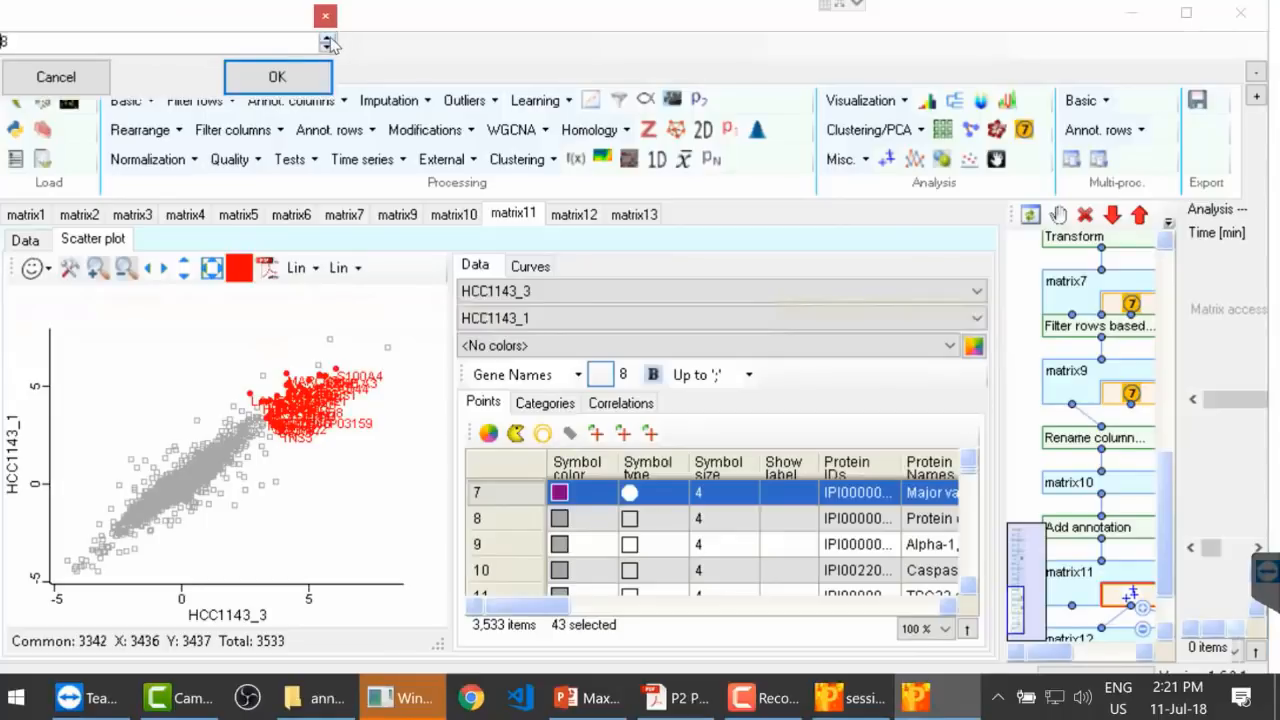
left_click(327, 42)
left_click(327, 42)
left_click(277, 77)
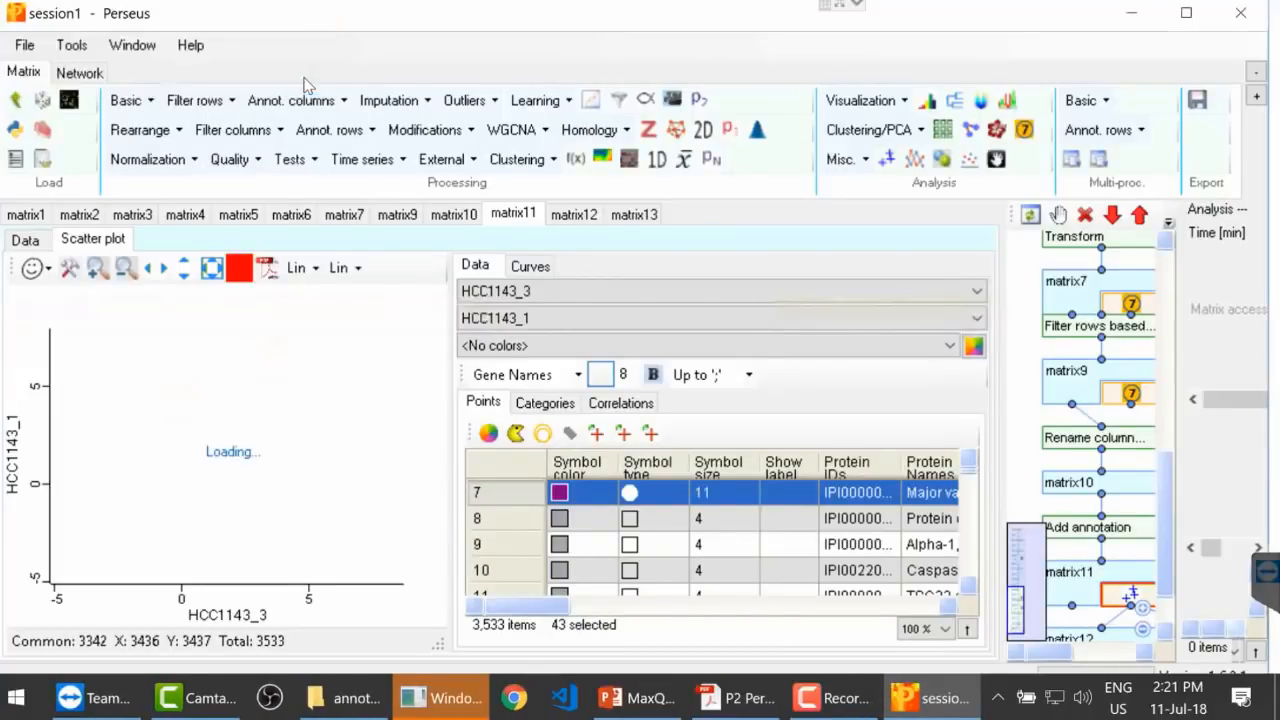
left_click(337, 443)
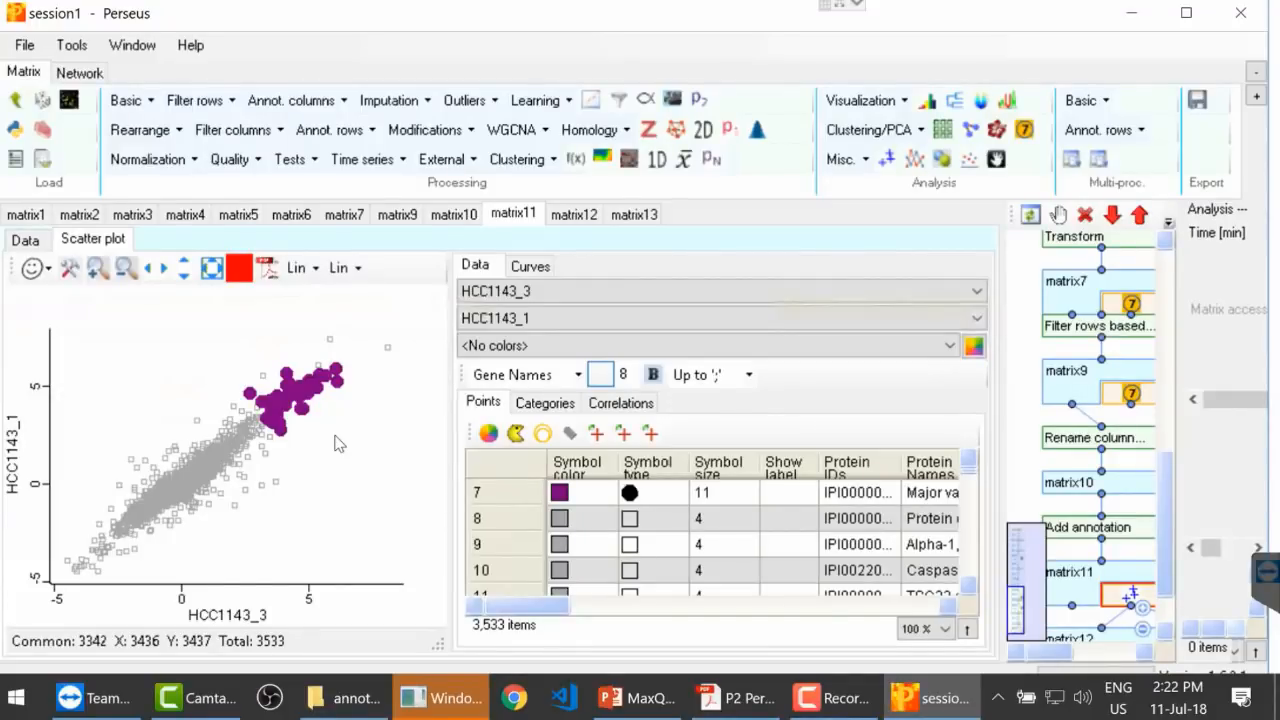
Step: Display the annotation categories for the scatter plot and sort them by name
left_click(546, 403)
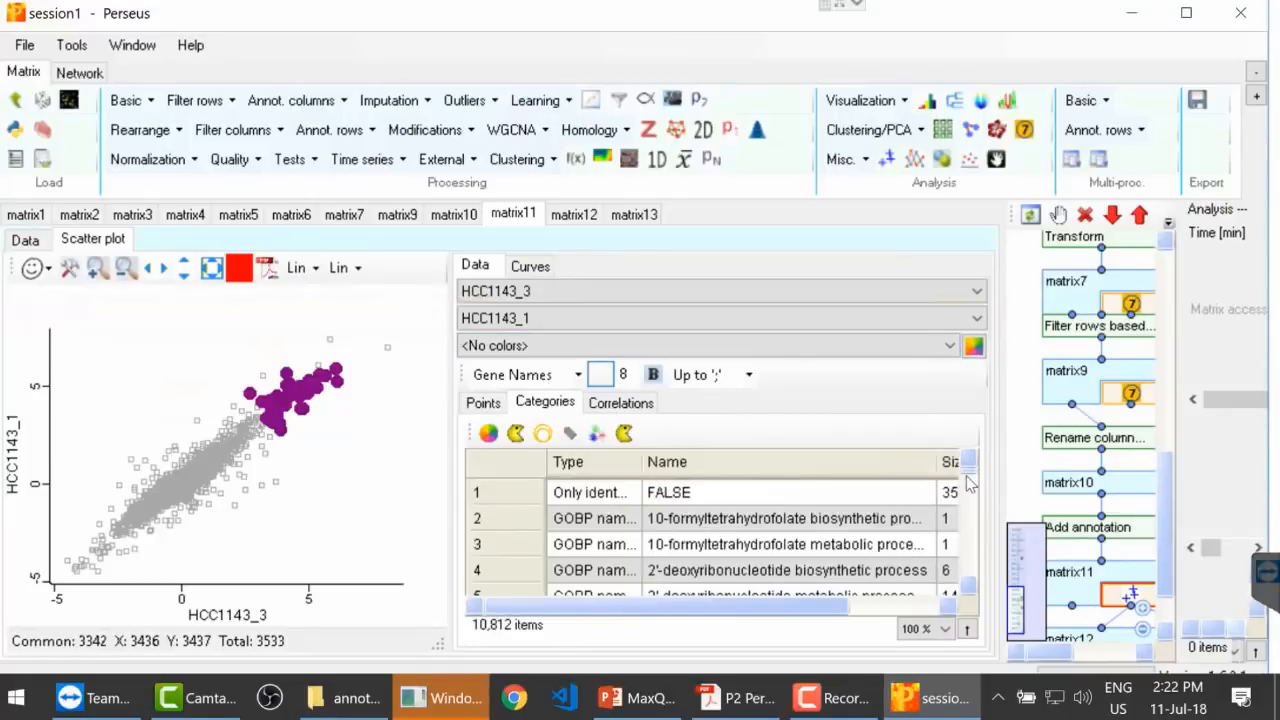
left_click_drag(968, 472, 968, 475)
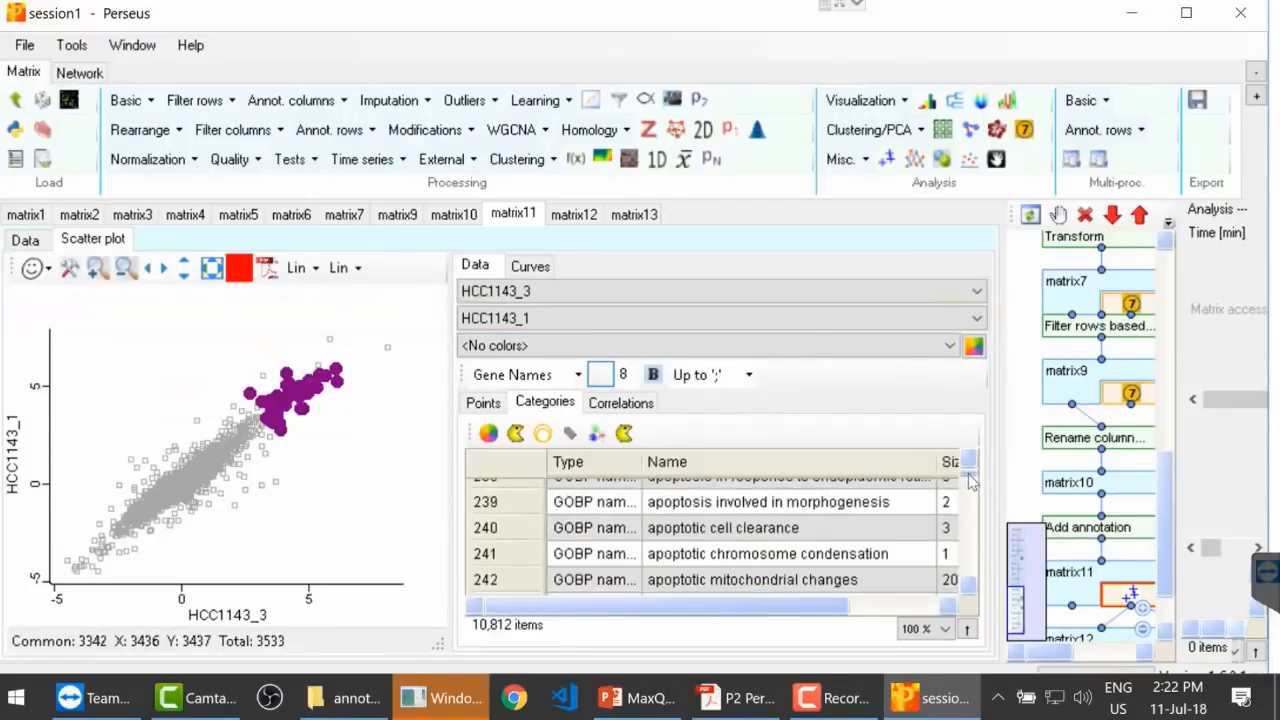
left_click(798, 464)
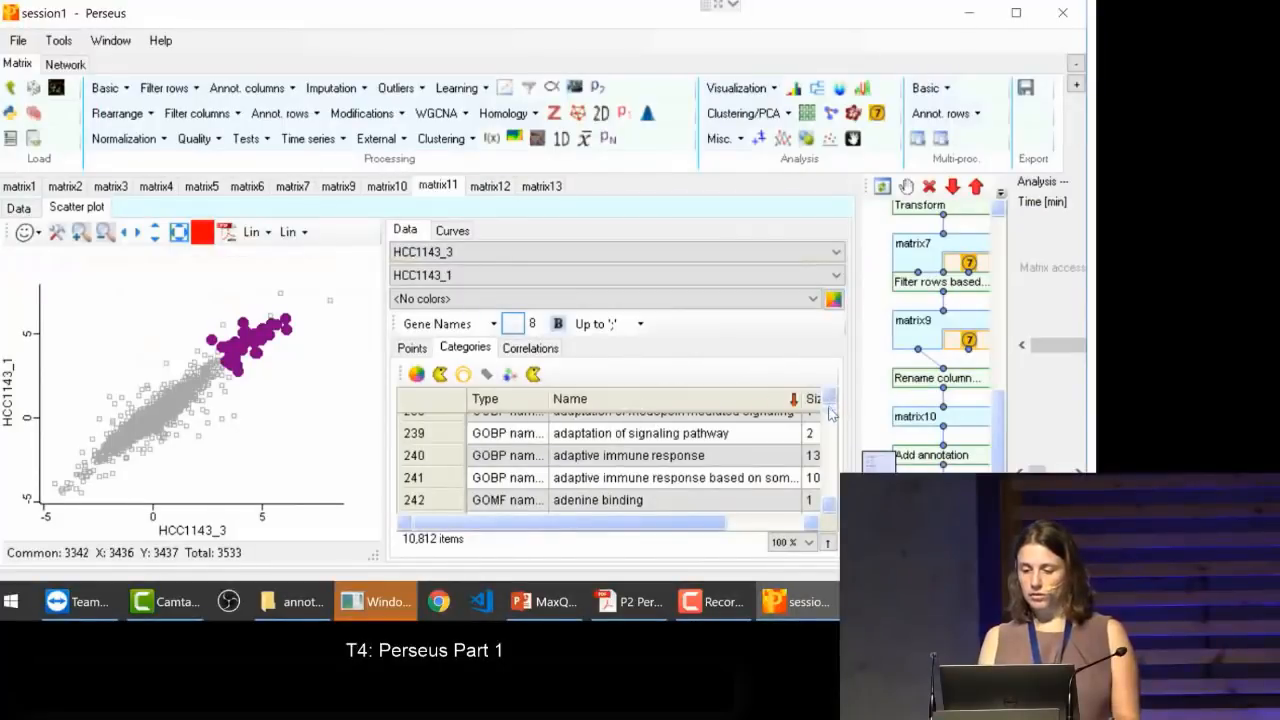
Step: Look through the name-sorted categories from the "response to" terms to the "retrograde transport" terms, checking which points individual categories highlight
left_click_drag(830, 415, 831, 491)
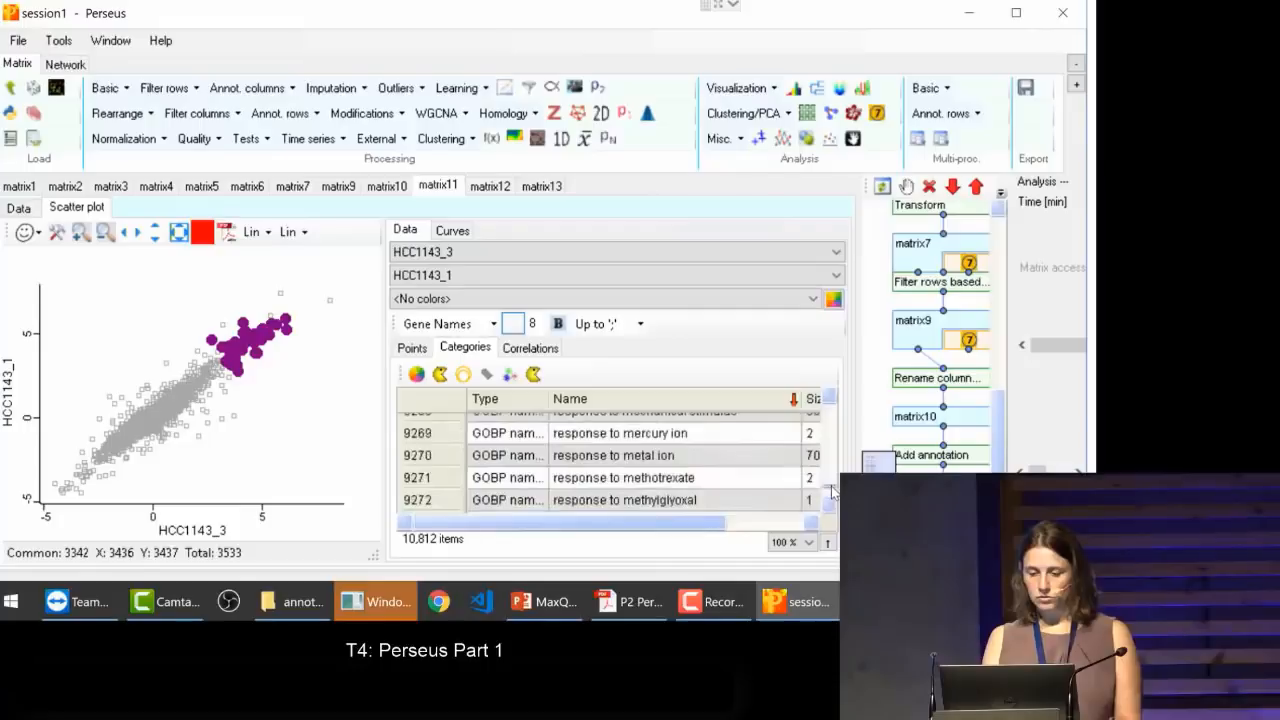
left_click(693, 498)
key("Down")
key("Down")
key("Down")
key("Down")
key("Down")
key("Down")
key("Down")
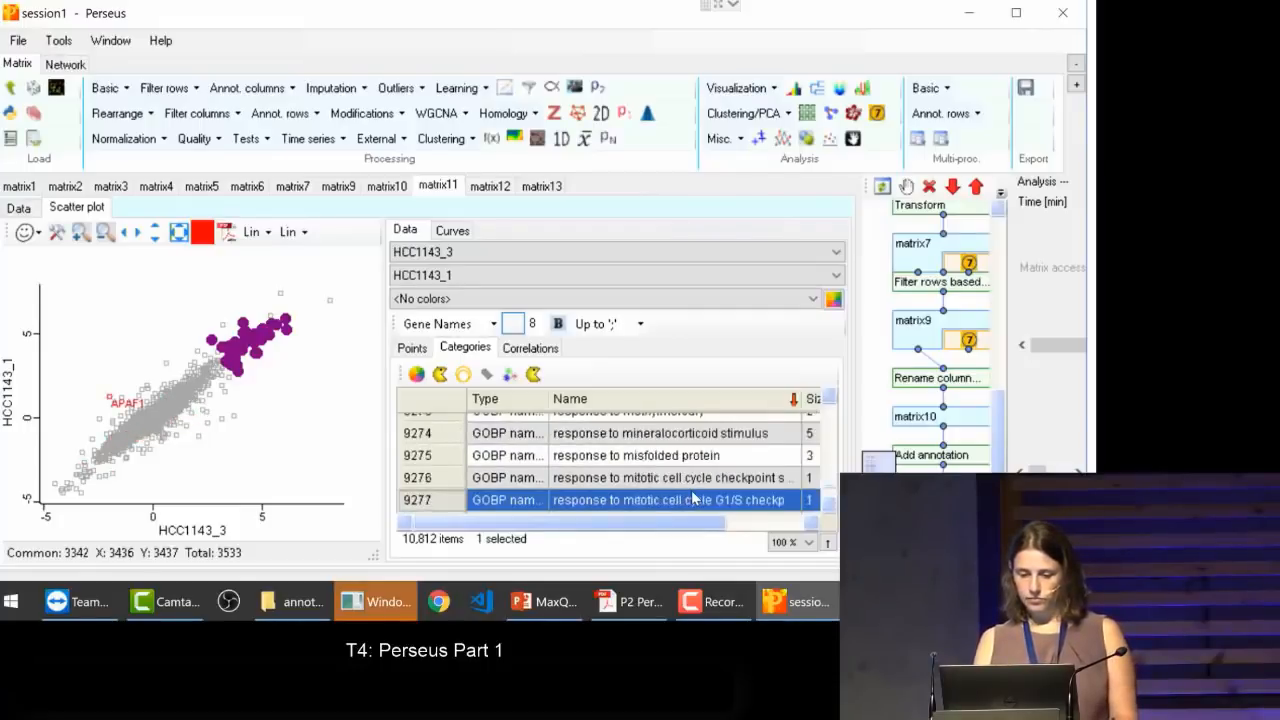
key("Down")
key("Down")
key("Down")
key("Down")
key("Down")
key("Down")
key("Down")
key("Down")
key("Down")
key("Down")
key("Down")
key("Down")
key("Down")
key("Down")
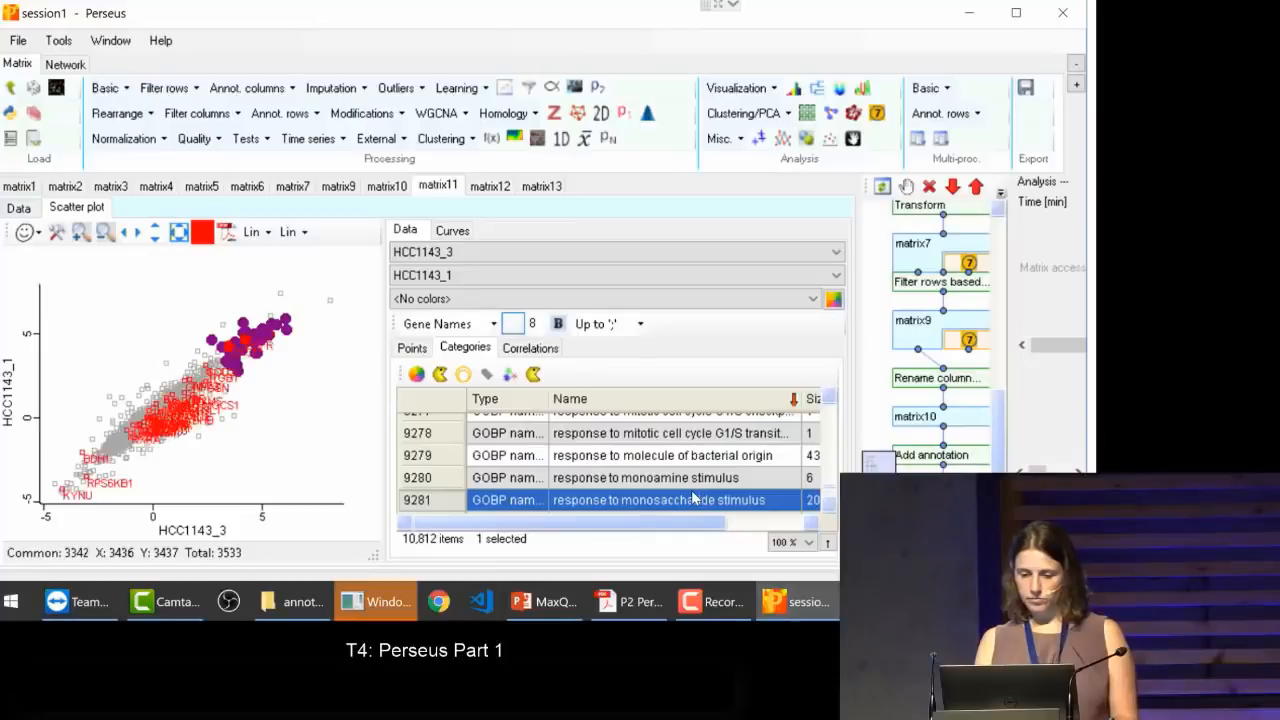
left_click(829, 510)
left_click(829, 510)
left_click(829, 510)
left_click(829, 511)
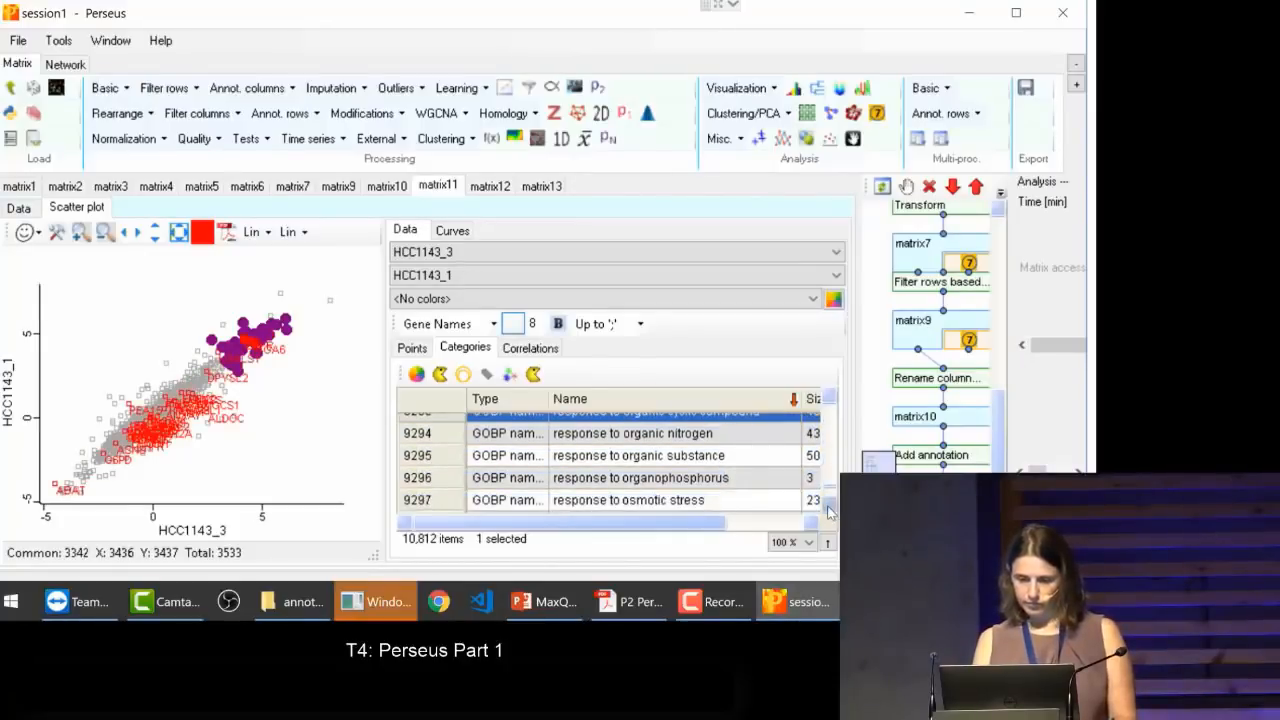
scroll(829, 510, "down", 4)
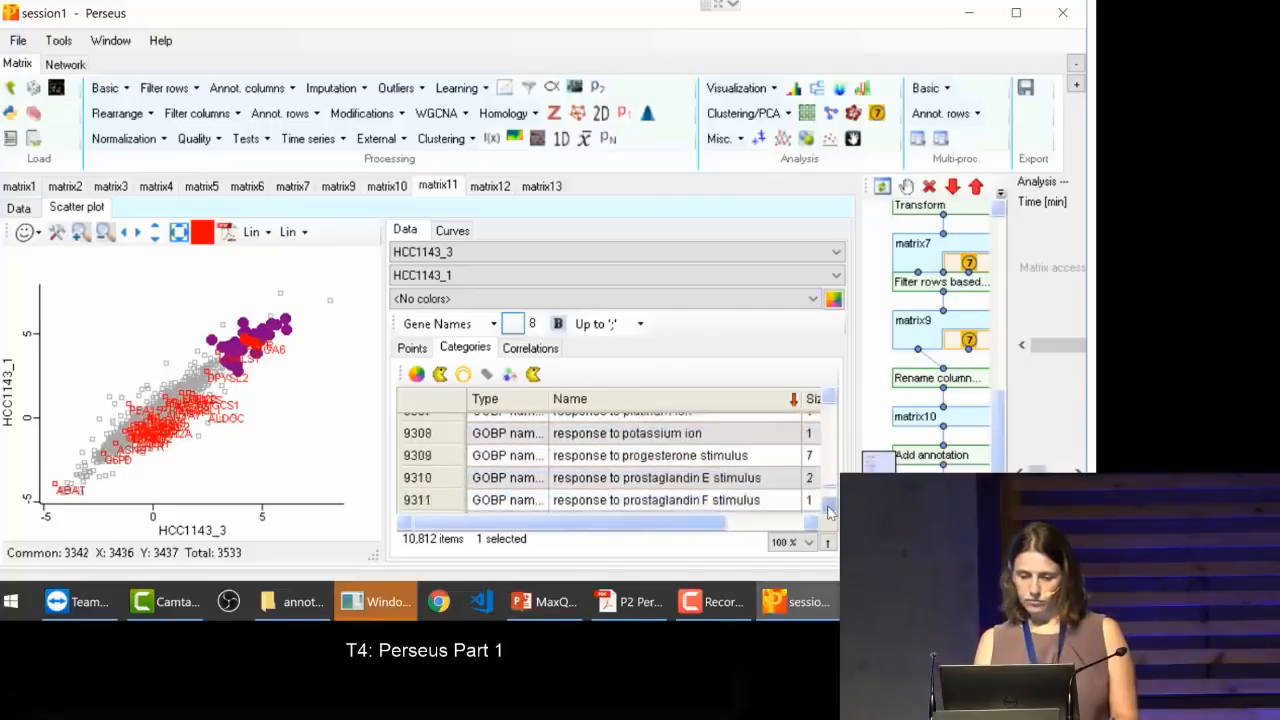
scroll(829, 510, "down", 4)
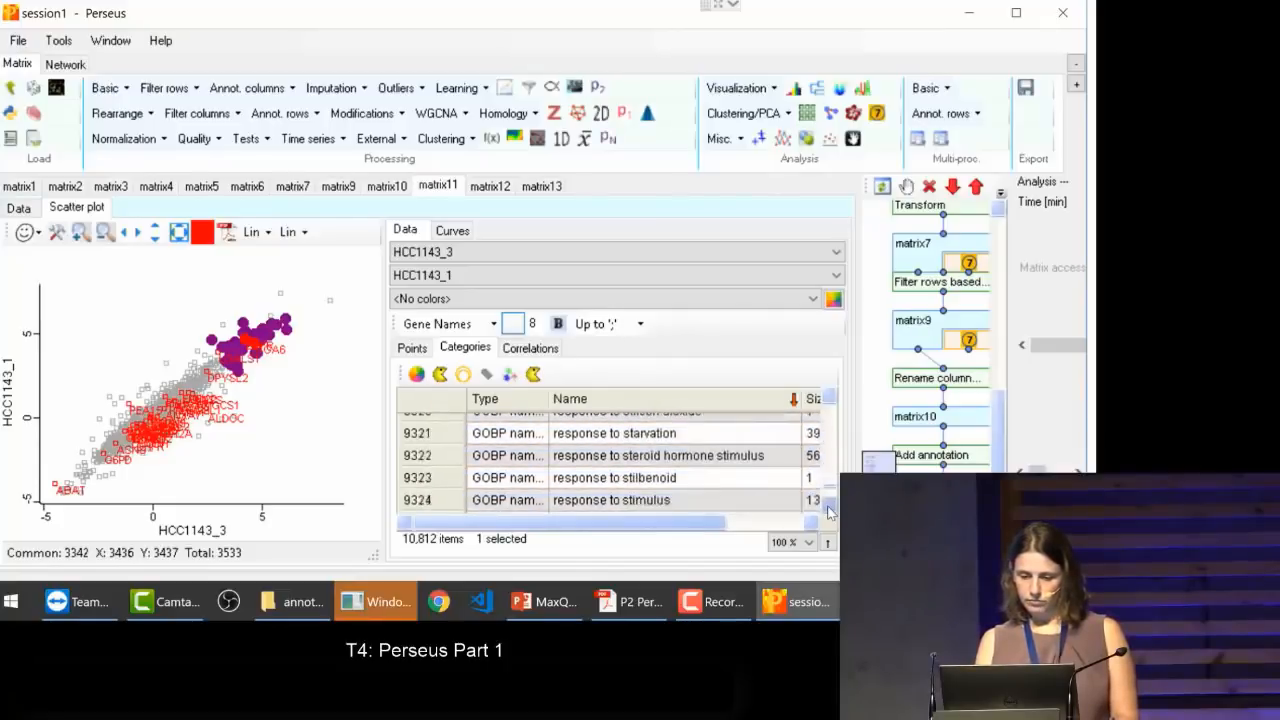
scroll(829, 511, "down", 4)
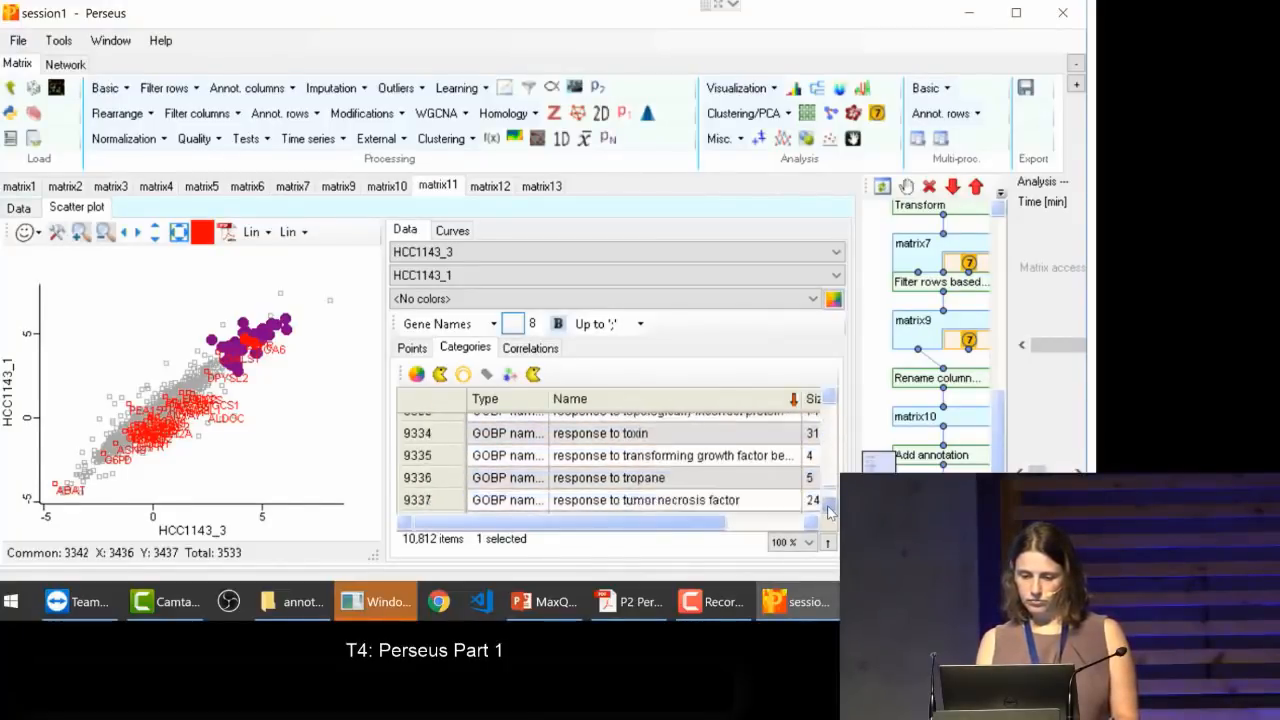
scroll(829, 510, "down", 2)
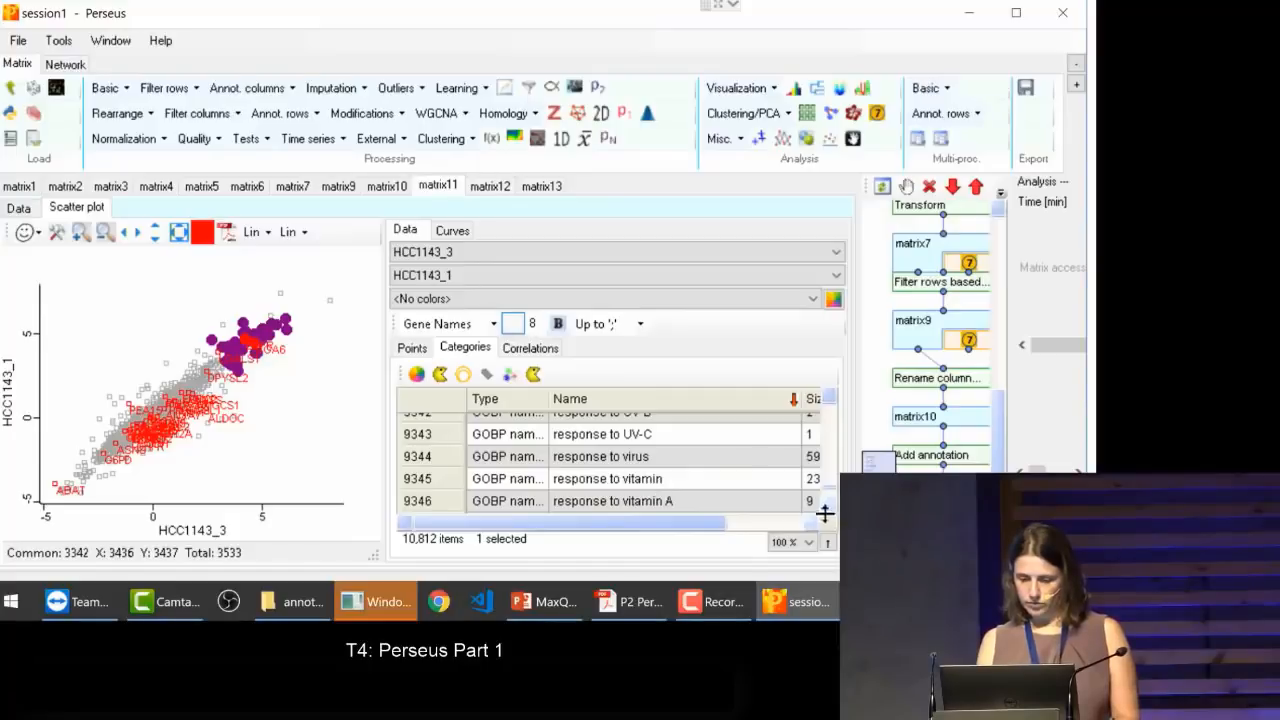
left_click(662, 505)
key("Down")
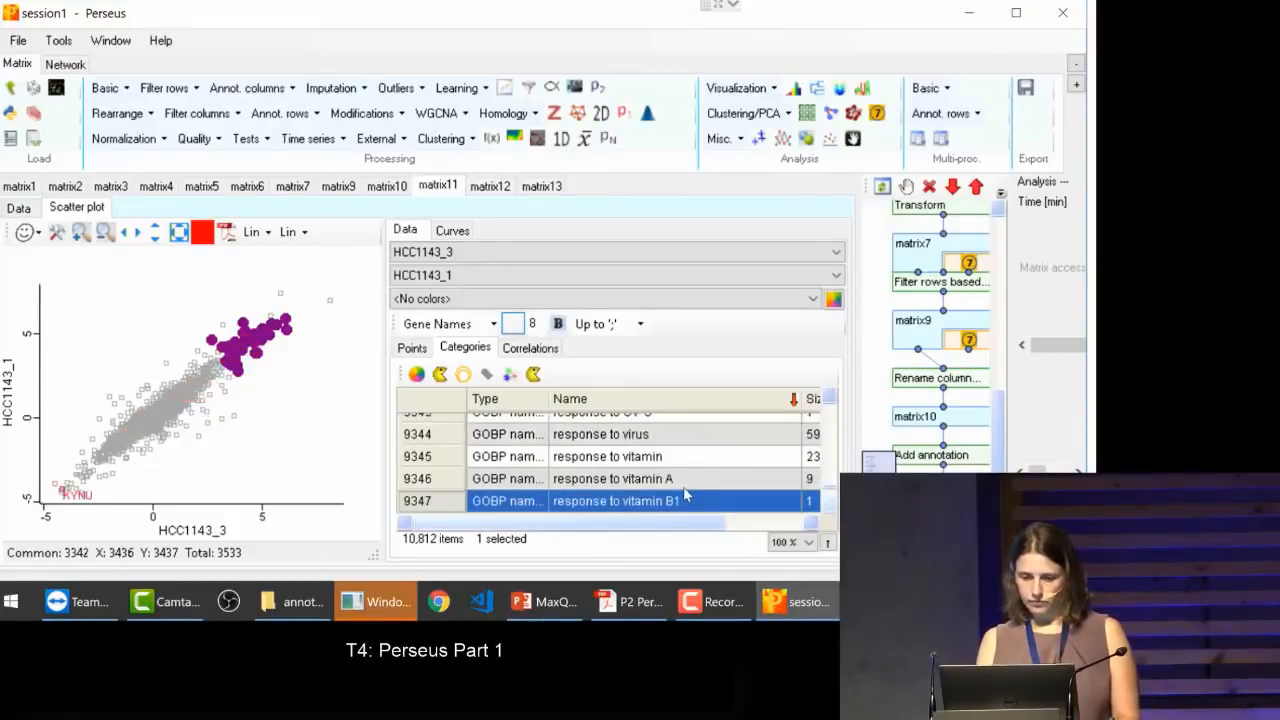
key("Down")
key("Down")
key("Down")
key("Down")
key("Down")
key("Down")
key("Down")
key("Down")
key("Down")
key("Down")
key("Down")
key("Down")
key("Down")
key("Down")
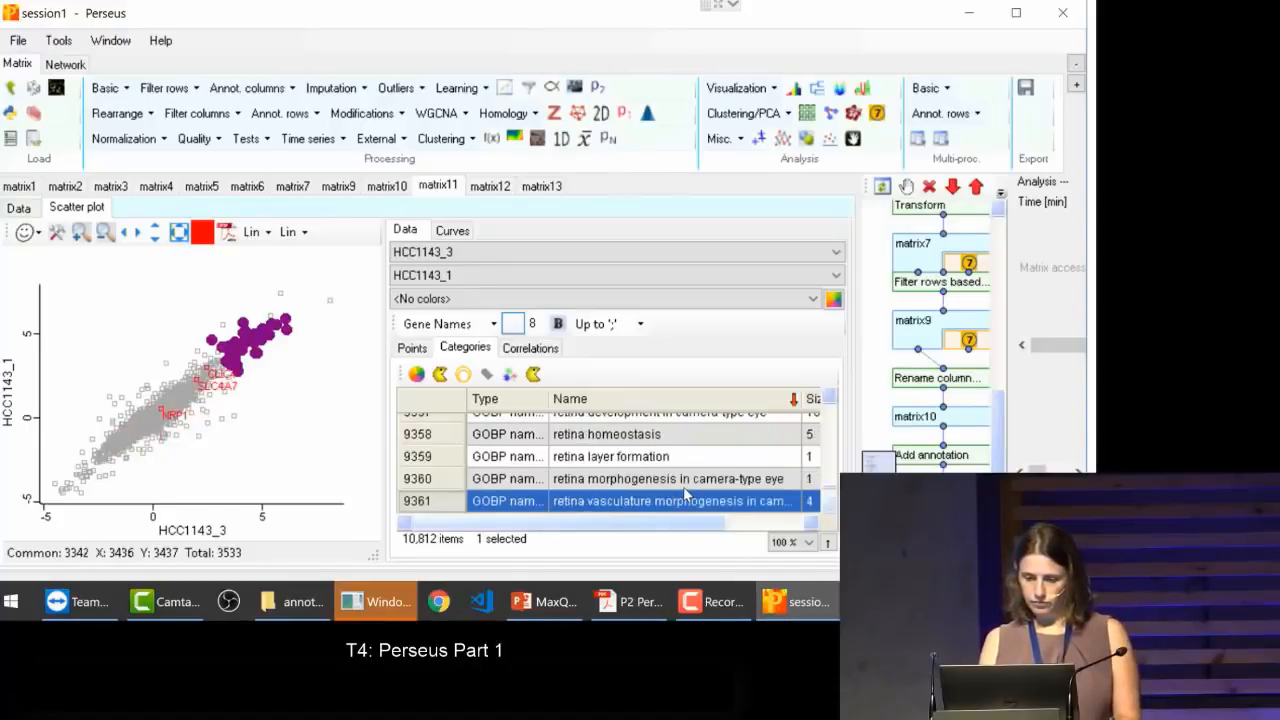
key("Down")
key("Down")
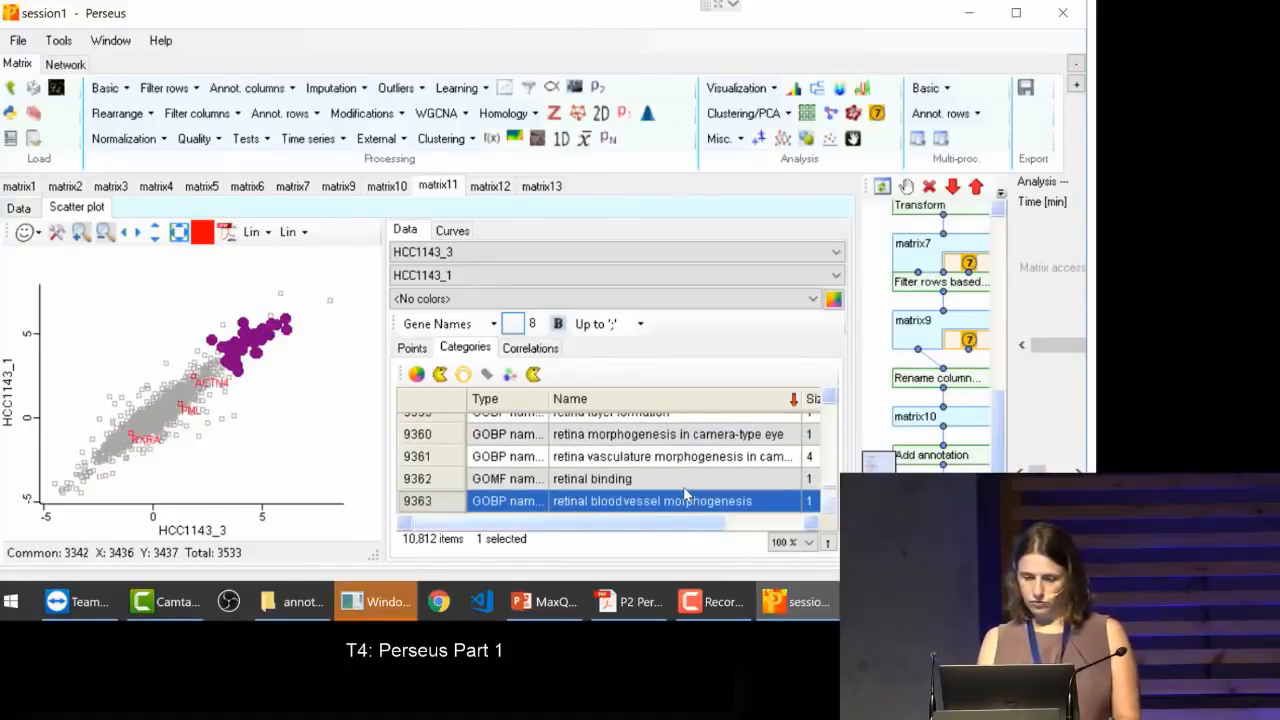
key("Down")
key("Down")
key("Down")
key("Down")
key("Down")
key("Down")
key("Down")
key("Down")
key("Down")
key("Down")
key("Down")
key("Down")
key("Down")
key("Down")
key("Down")
key("Down")
key("Down")
key("Down")
key("Down")
key("Down")
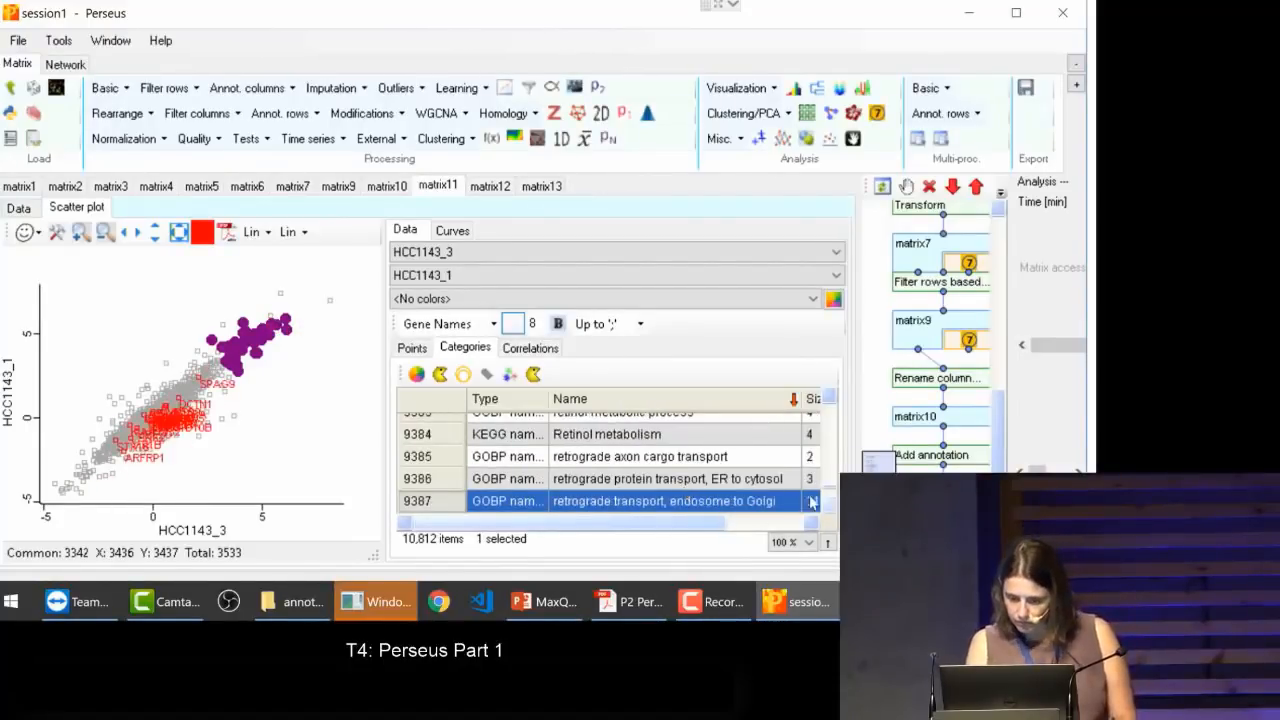
Step: Highlight the proteins of the KEGG Ribosome category in the scatter plot
scroll(833, 510, "down", 4)
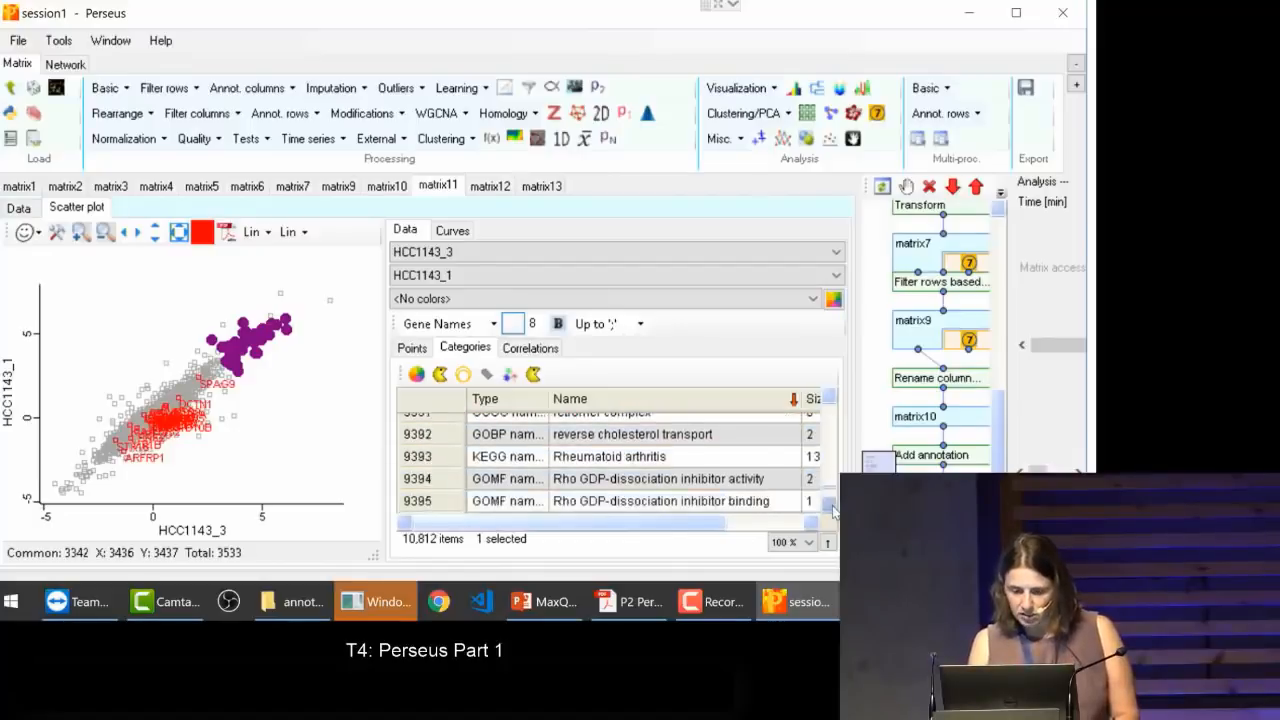
scroll(833, 510, "down", 3)
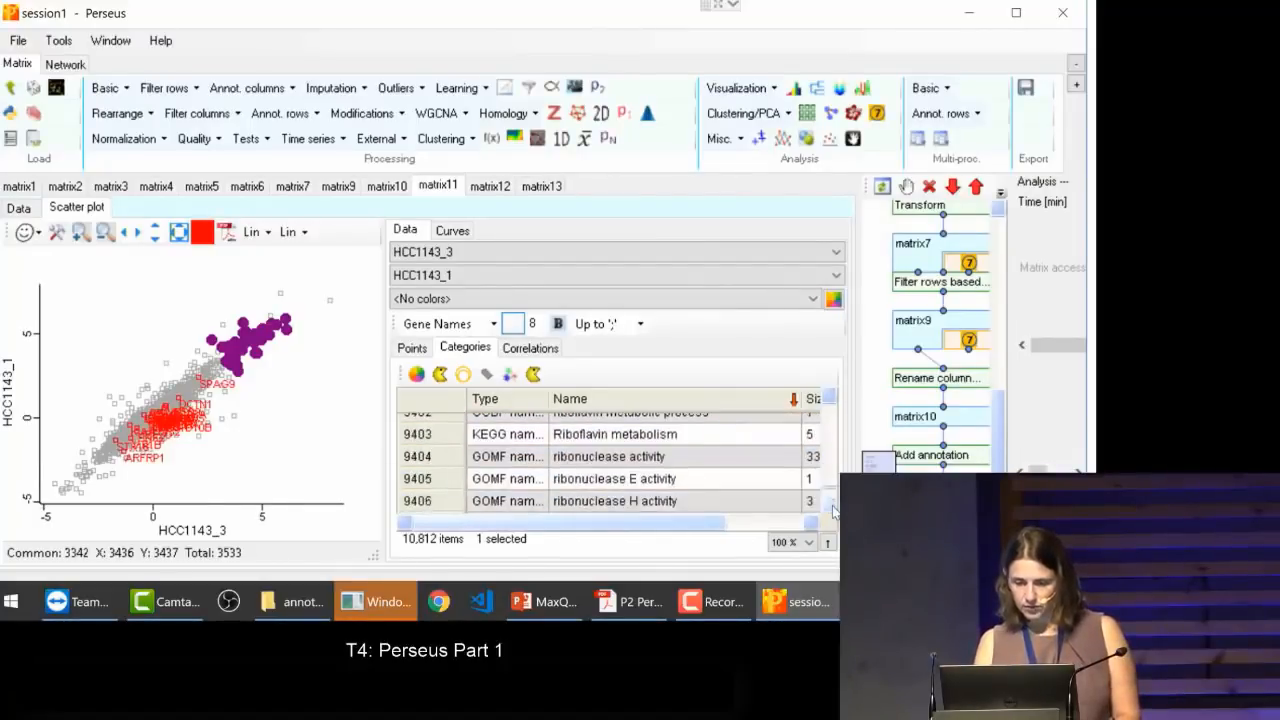
scroll(833, 510, "down", 2)
scroll(833, 510, "down", 5)
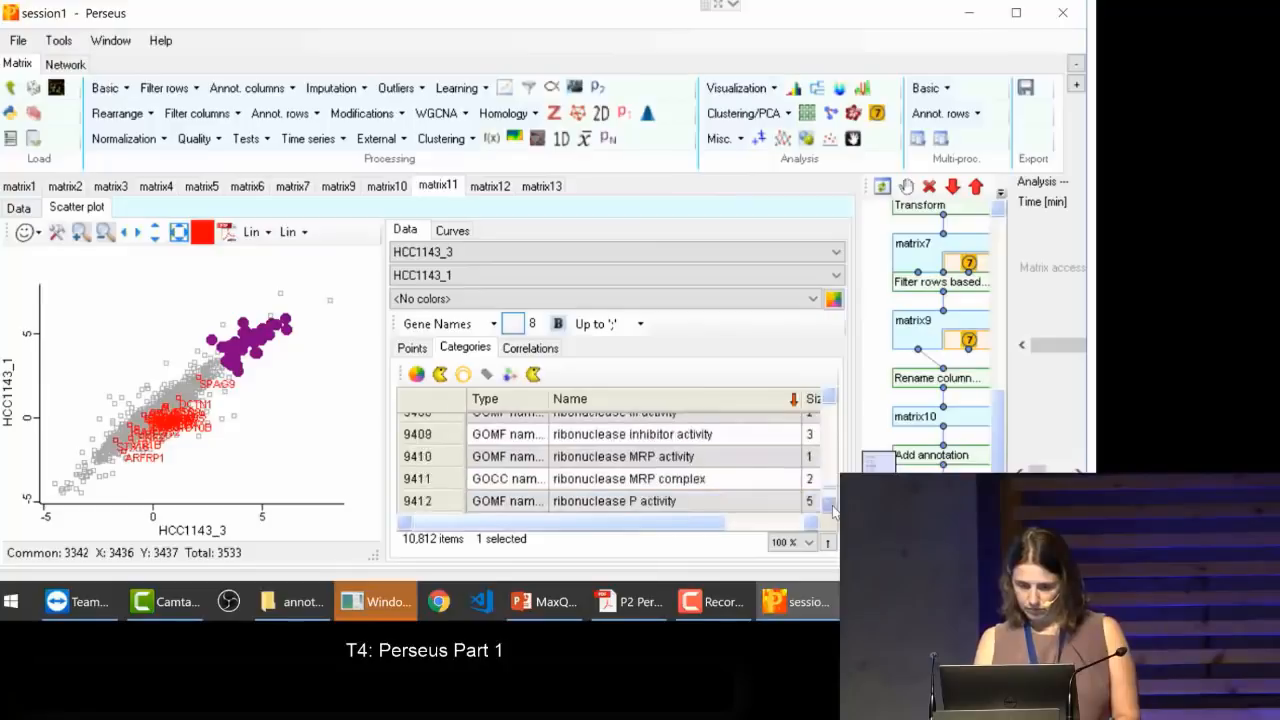
scroll(833, 510, "down", 5)
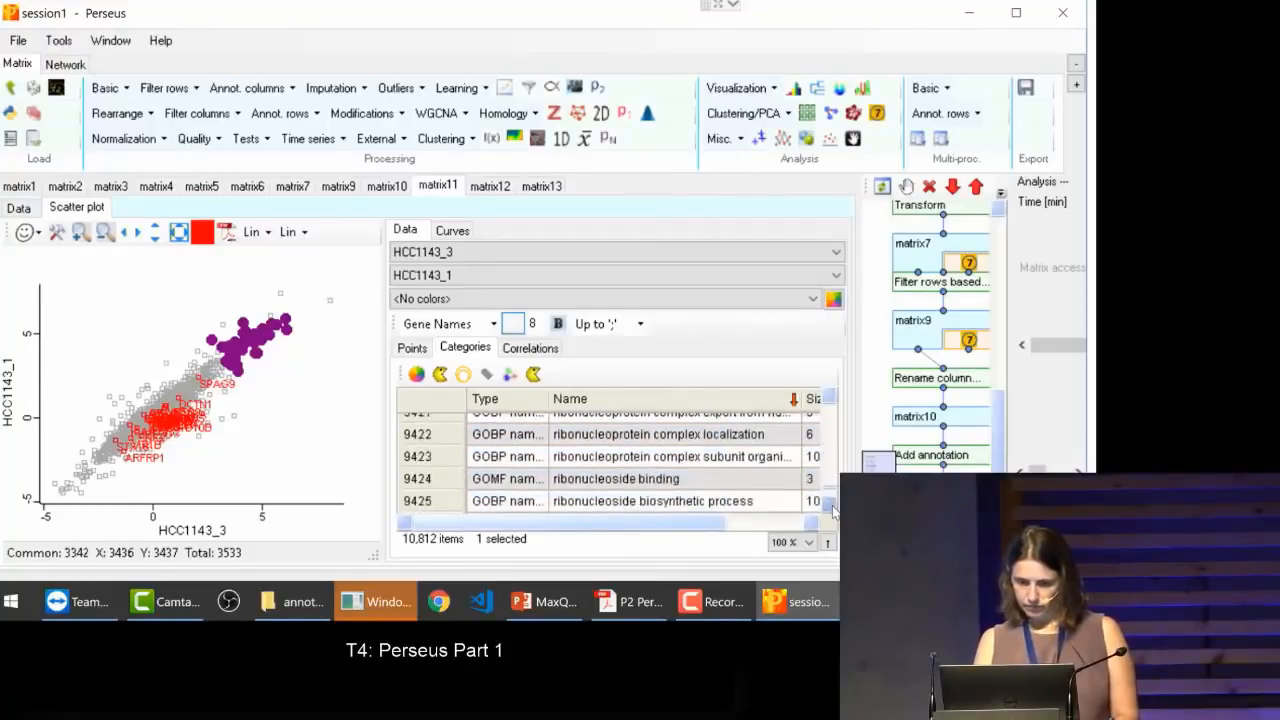
scroll(833, 510, "down", 5)
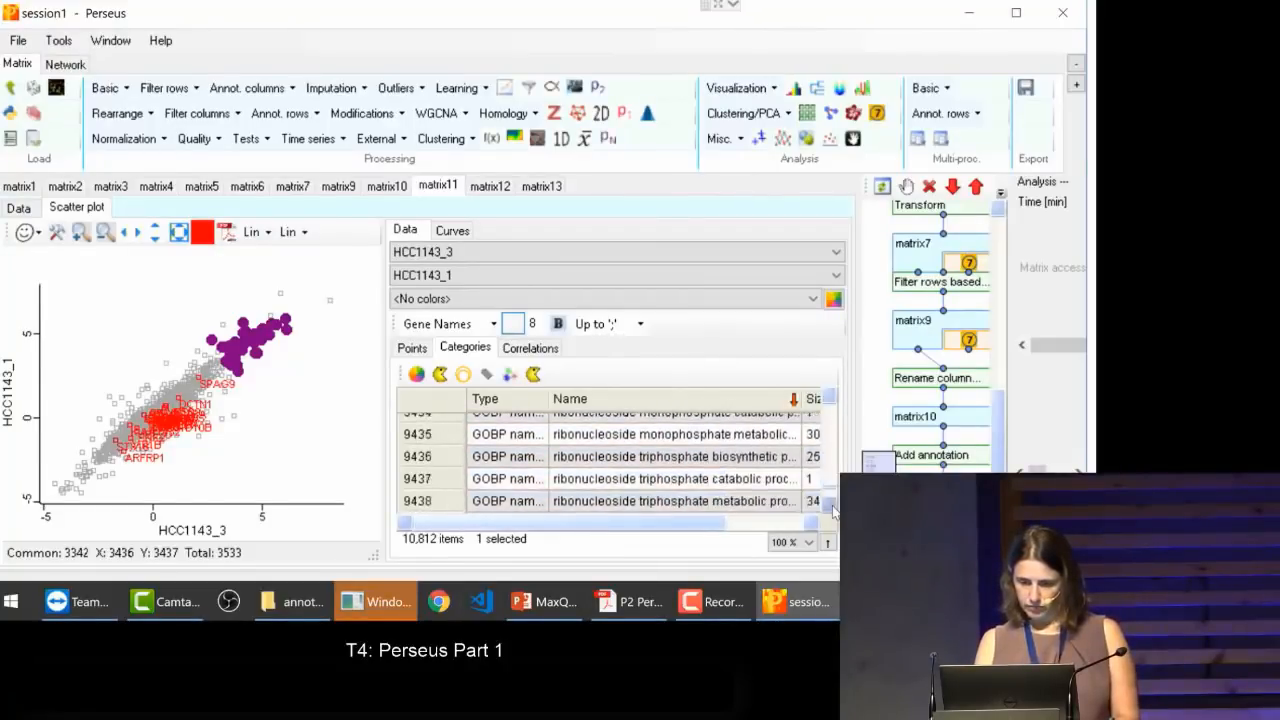
scroll(833, 510, "down", 2)
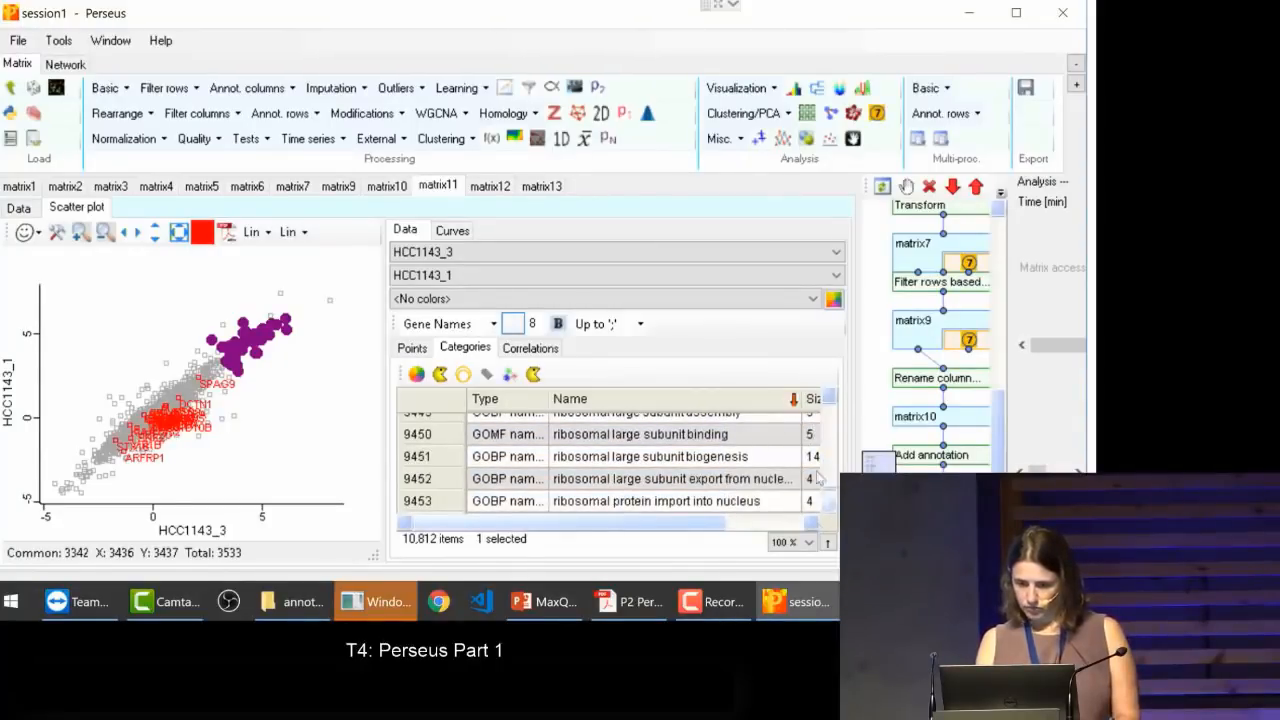
scroll(829, 505, "down", 7)
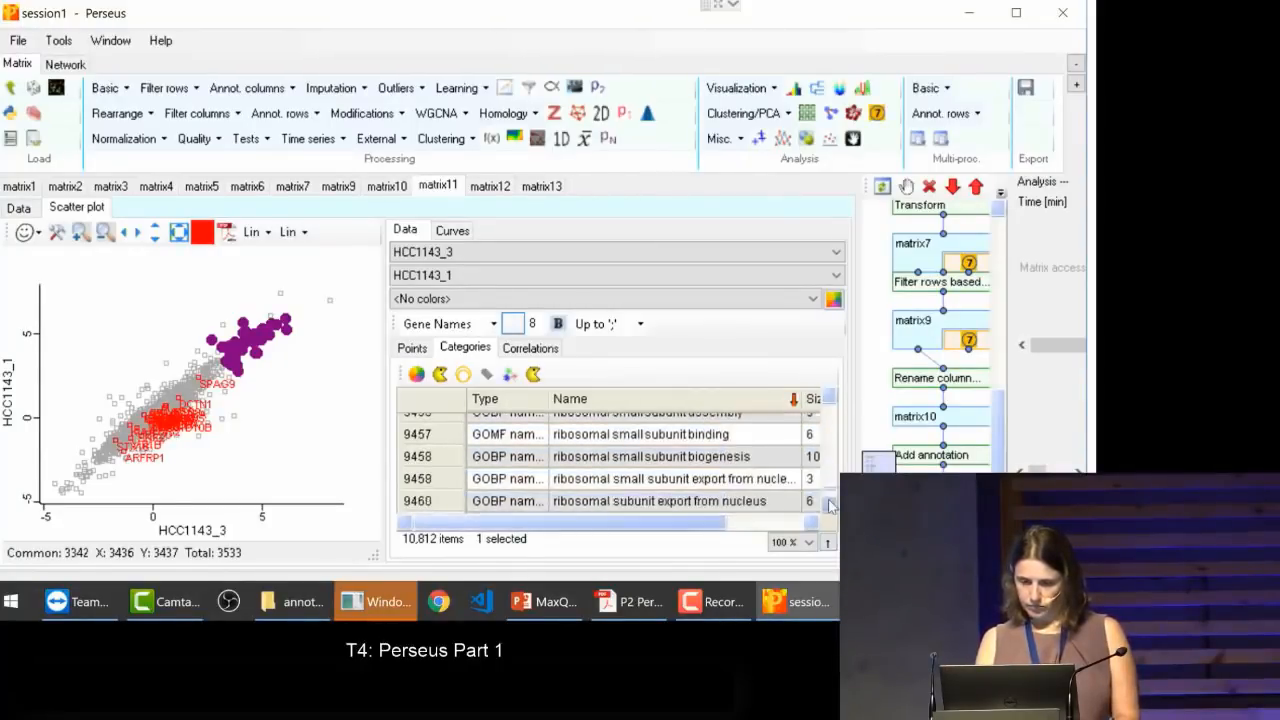
scroll(829, 505, "down", 3)
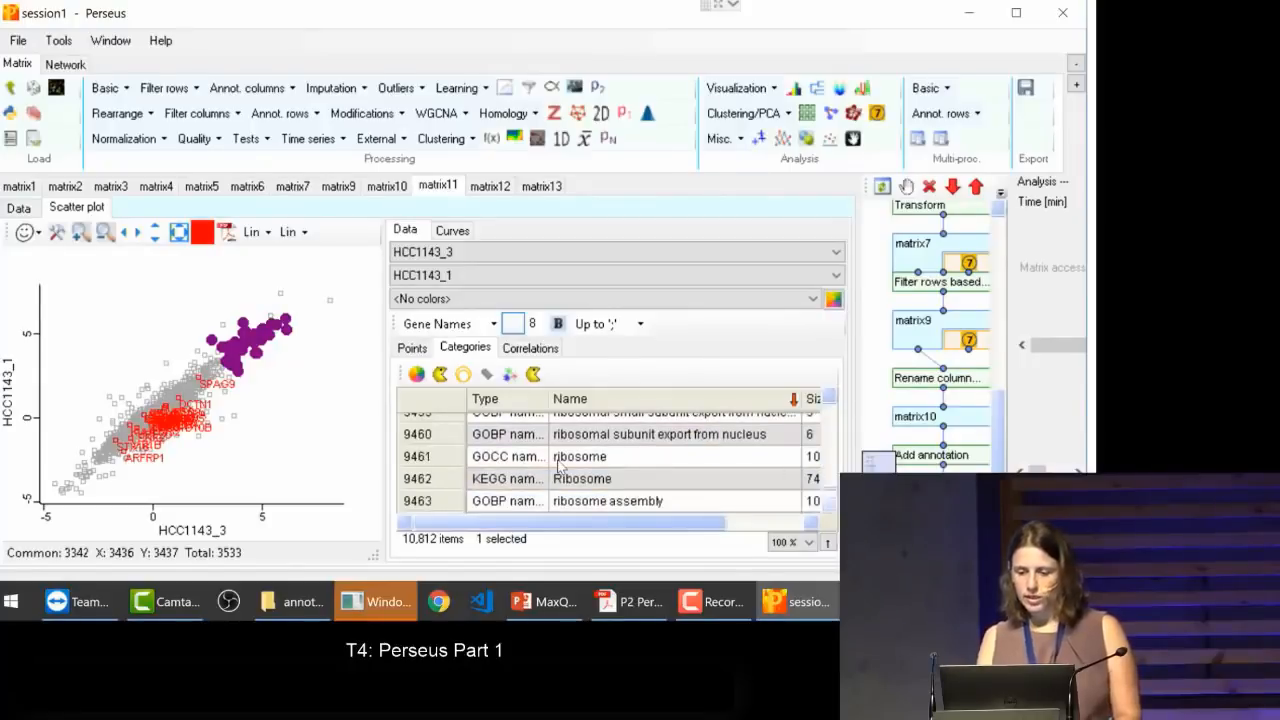
left_click(565, 480)
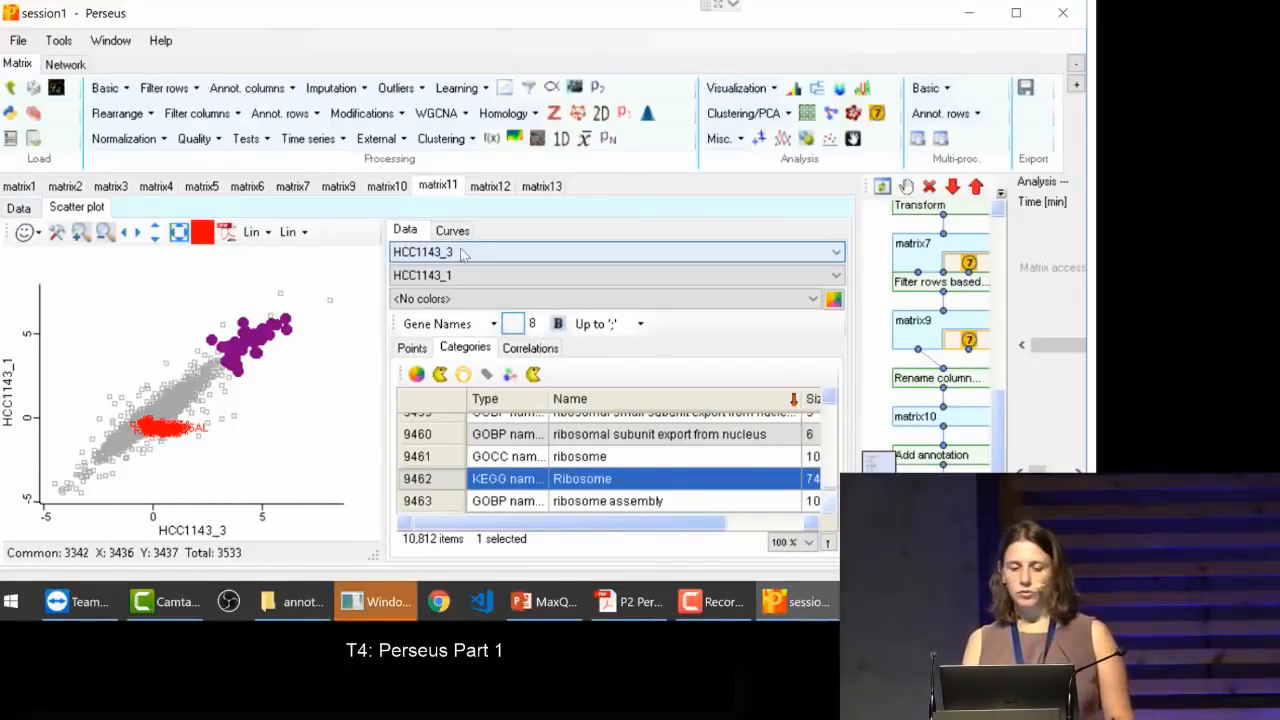
Step: Color the points of the KEGG Ribosome category dark green in the scatter plot
left_click(417, 376)
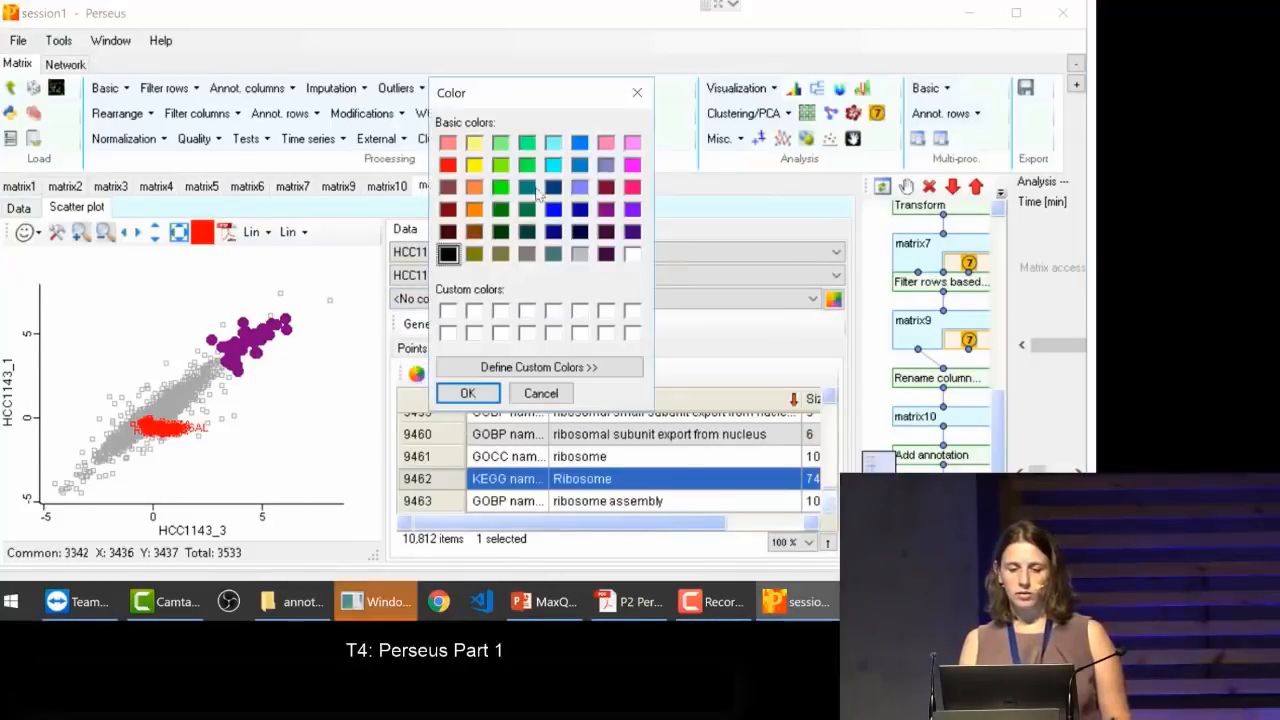
left_click(527, 209)
left_click(467, 394)
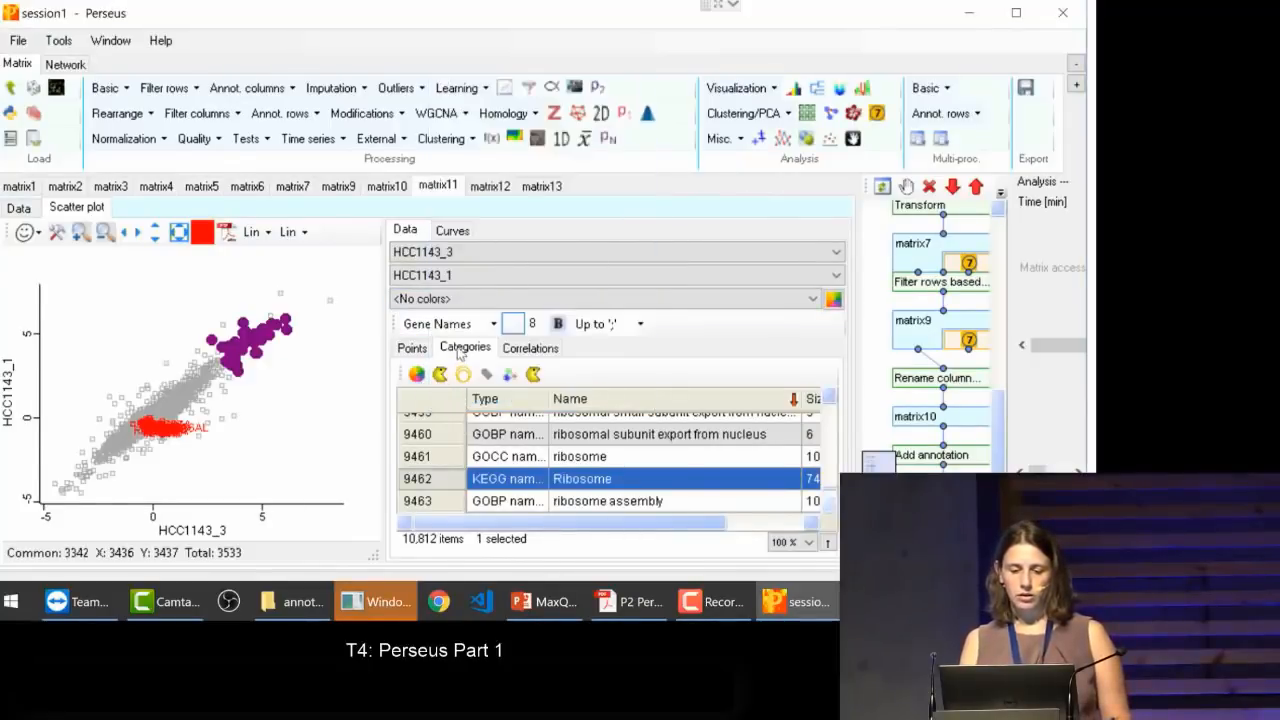
Step: Give the KEGG Ribosome points the filled triangle symbol and adjust their symbol size
left_click(440, 374)
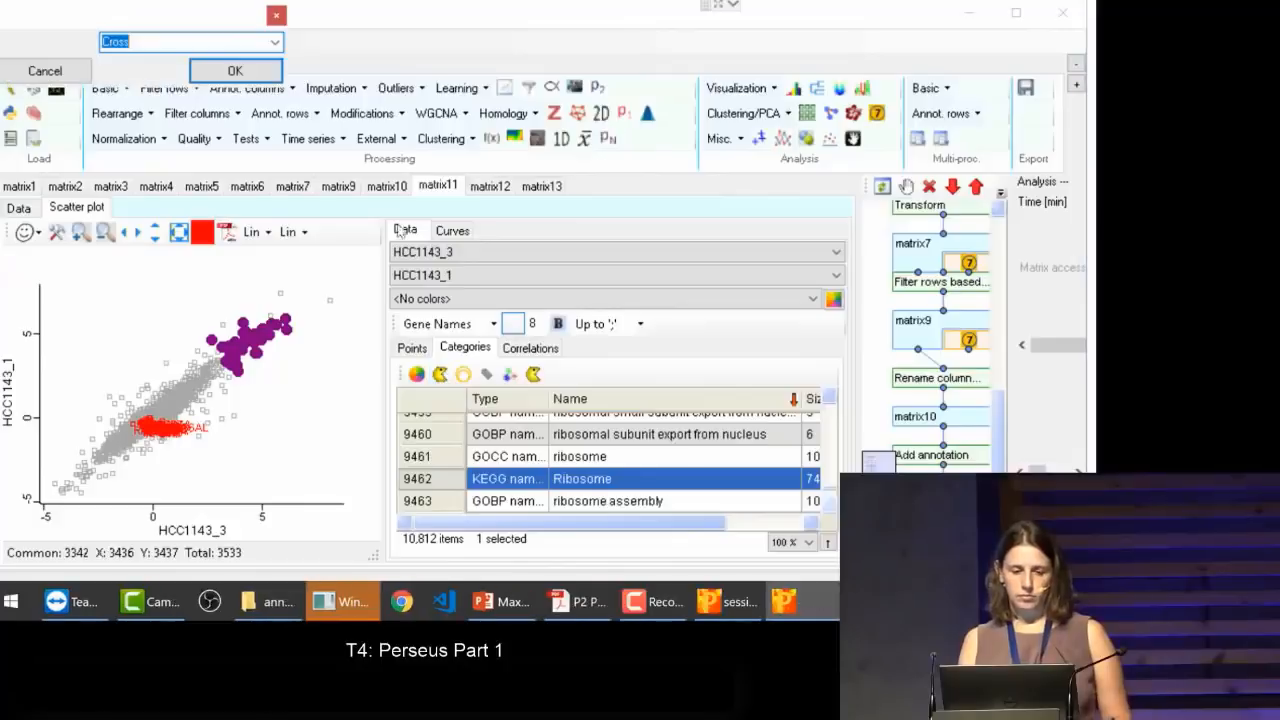
left_click(275, 42)
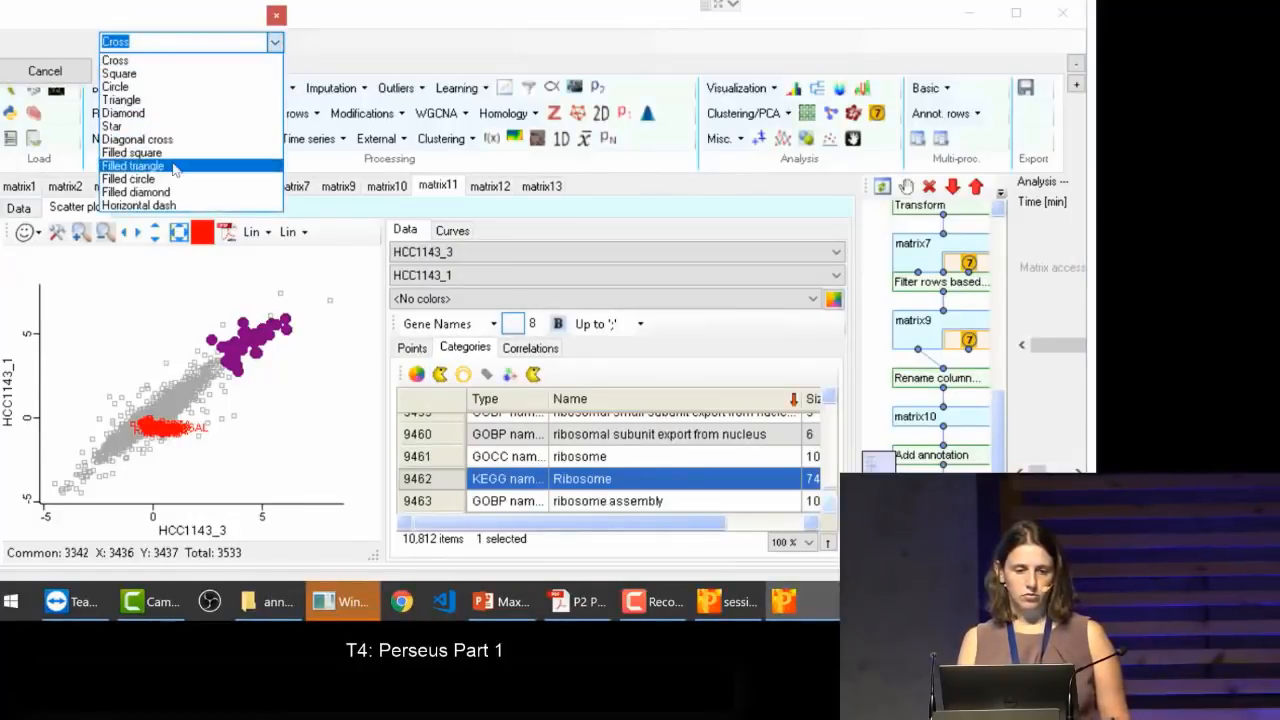
left_click(173, 166)
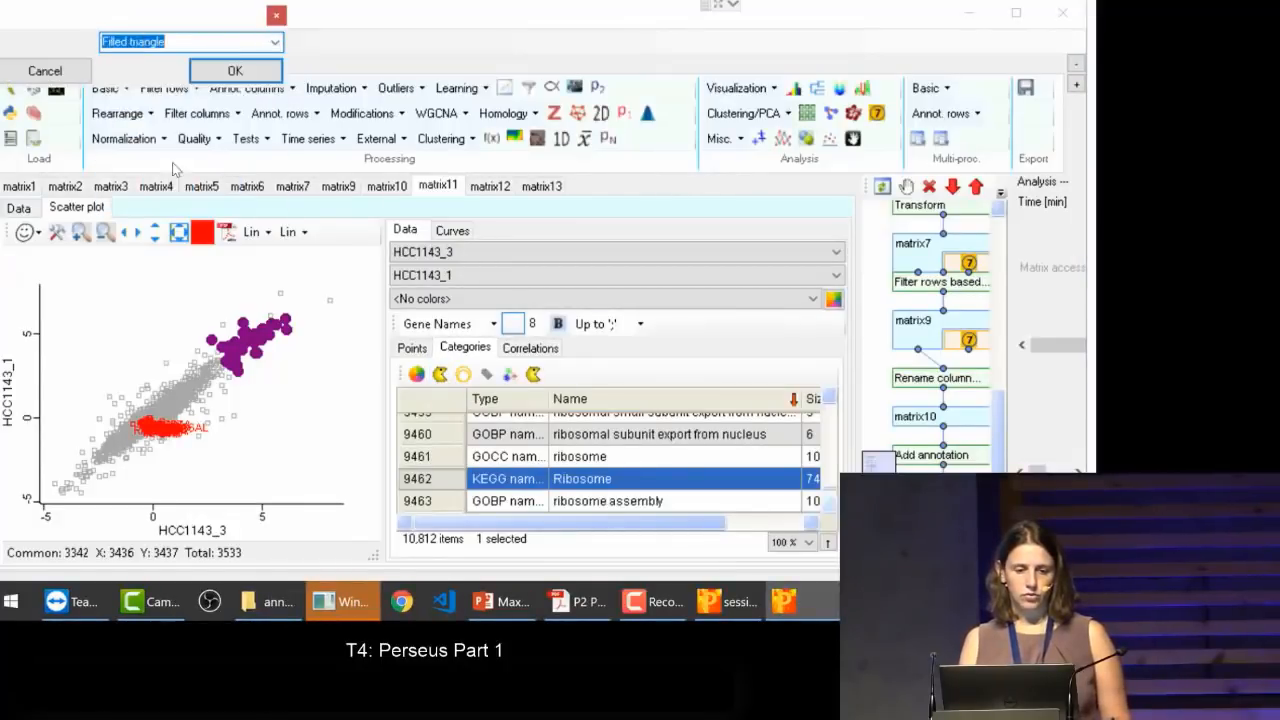
left_click(234, 71)
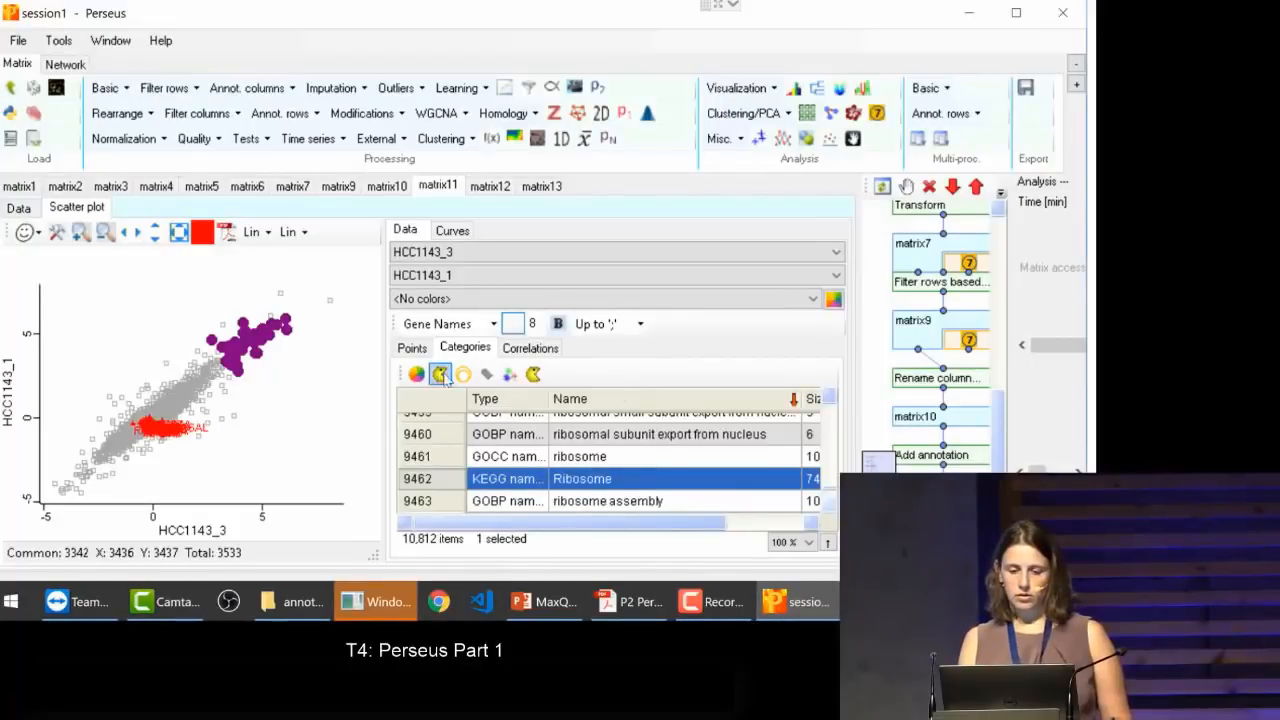
left_click(464, 380)
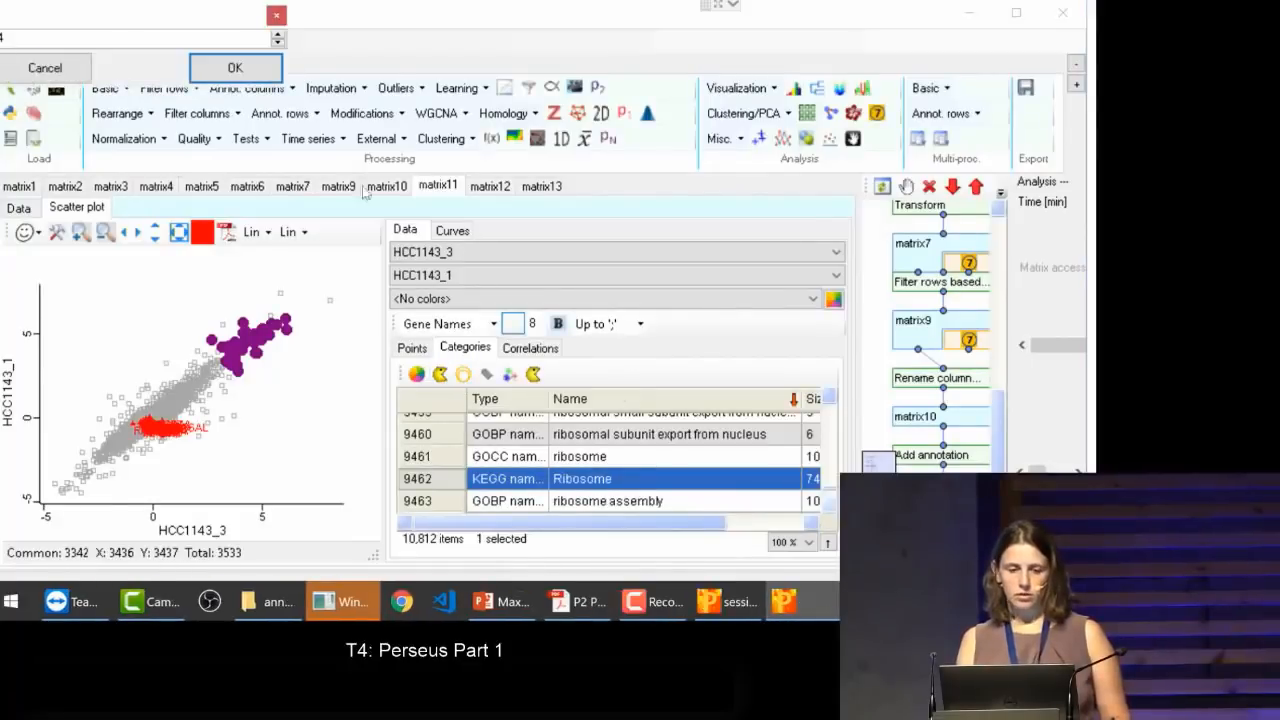
left_click(272, 65)
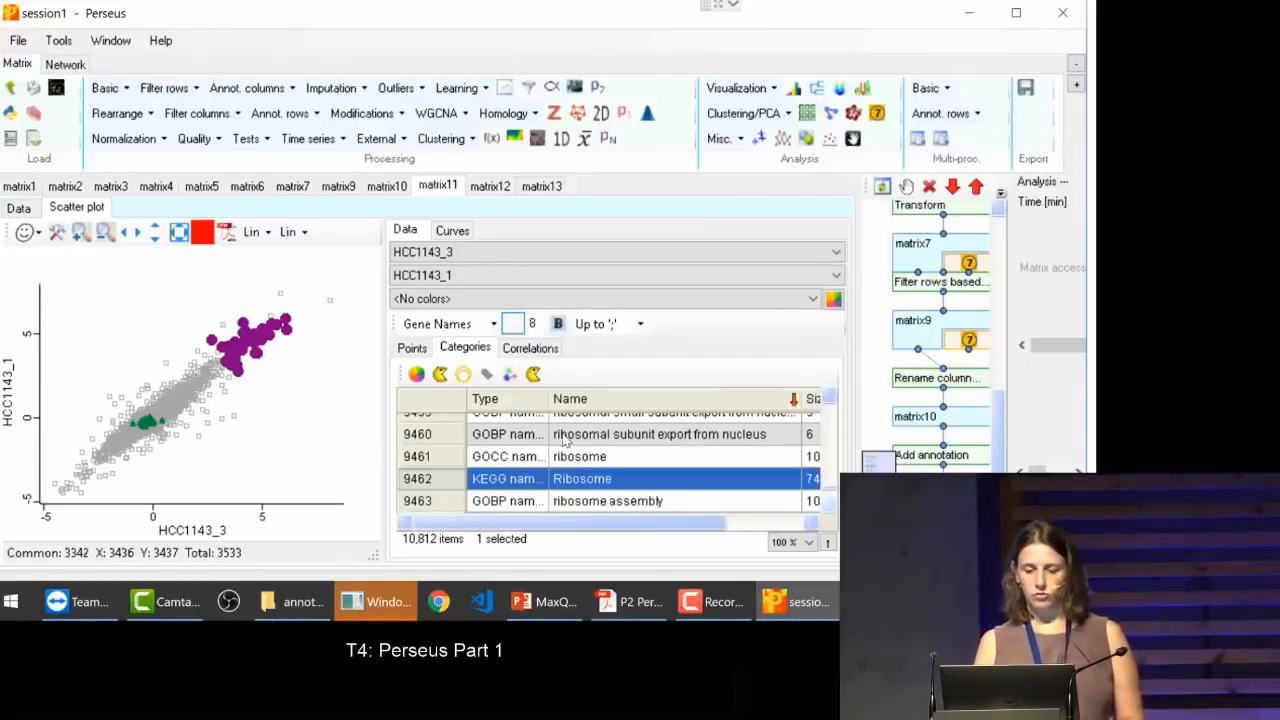
Step: Sort the categories by type and select the four GOMF rows from malonate-semialdehyde dehydrogenase to malonyltransferase activity
scroll(570, 458, "up", 1)
scroll(570, 458, "up", 5)
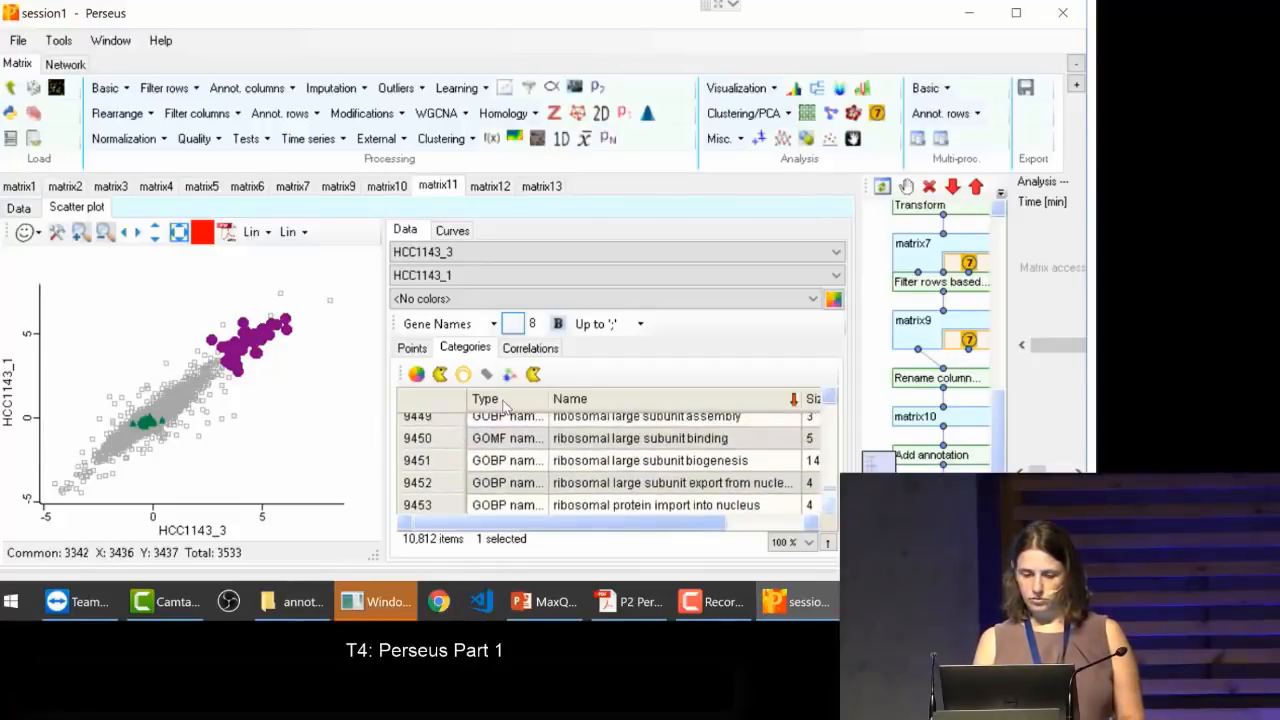
left_click(505, 400)
left_click_drag(612, 440, 605, 508)
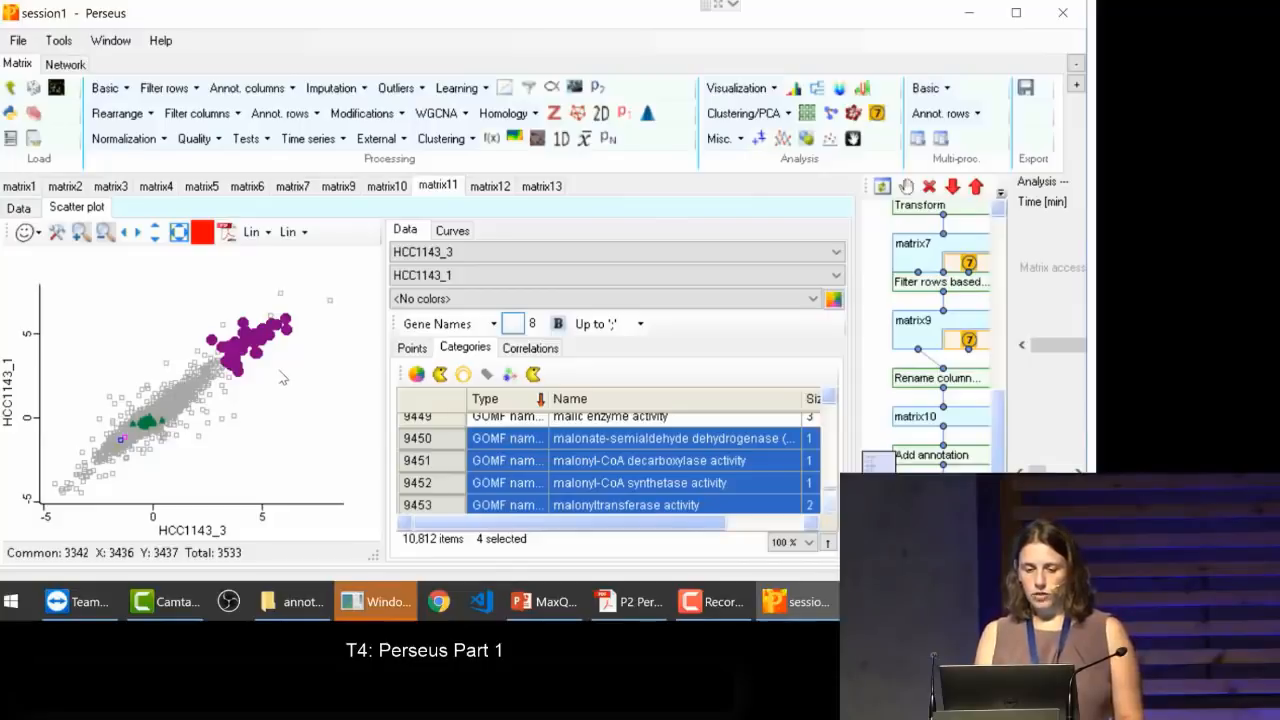
Step: In the scatter plot properties, set both the horizontal and the vertical grid to All tics
left_click(37, 233)
left_click(37, 233)
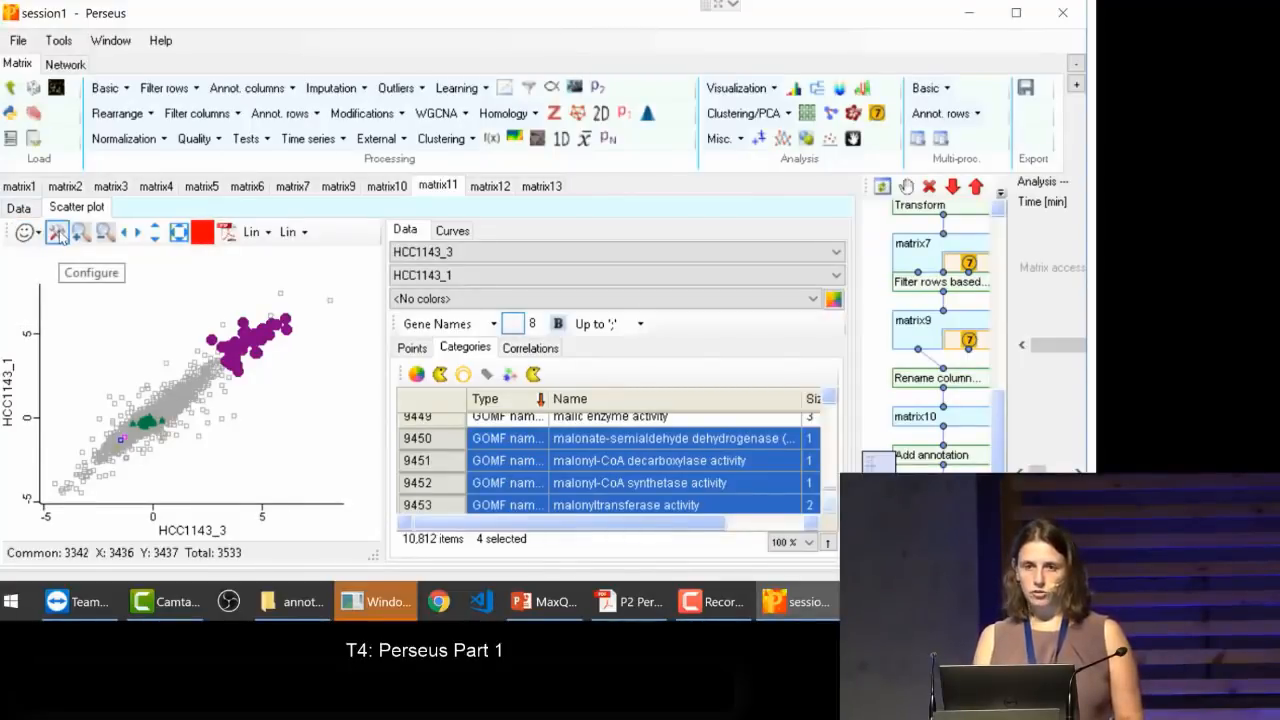
left_click(57, 233)
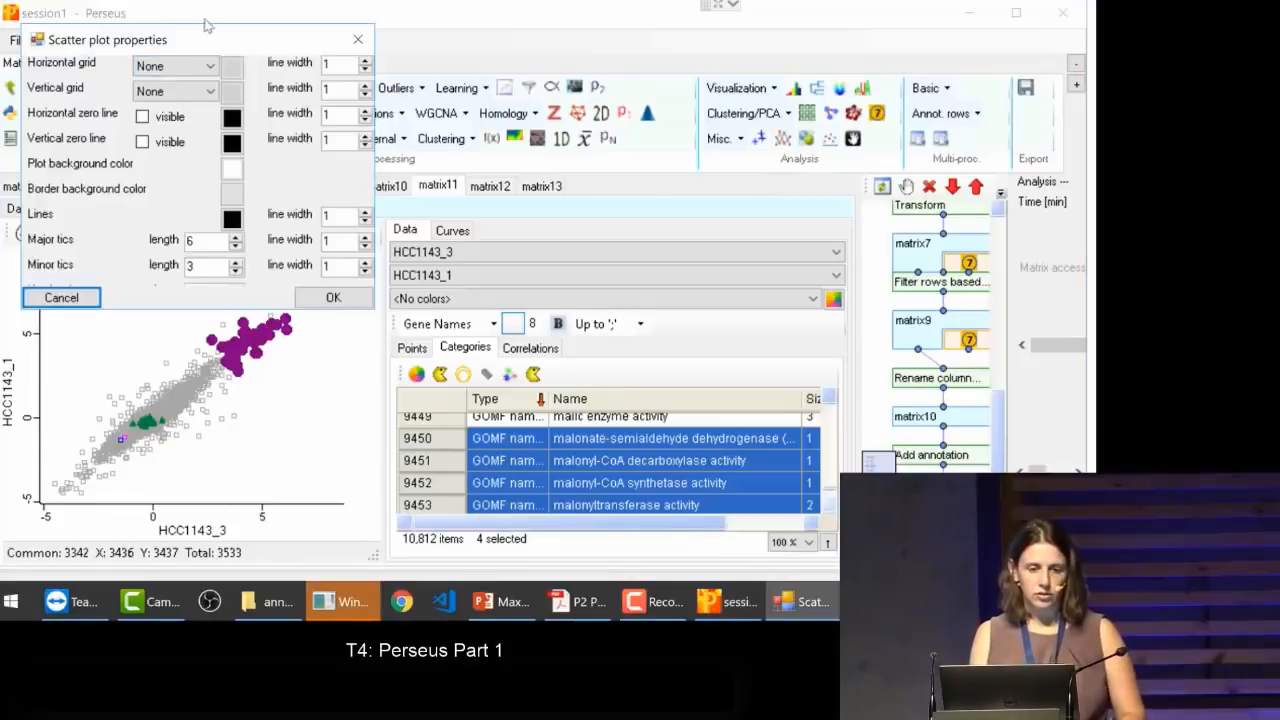
left_click_drag(198, 42, 600, 91)
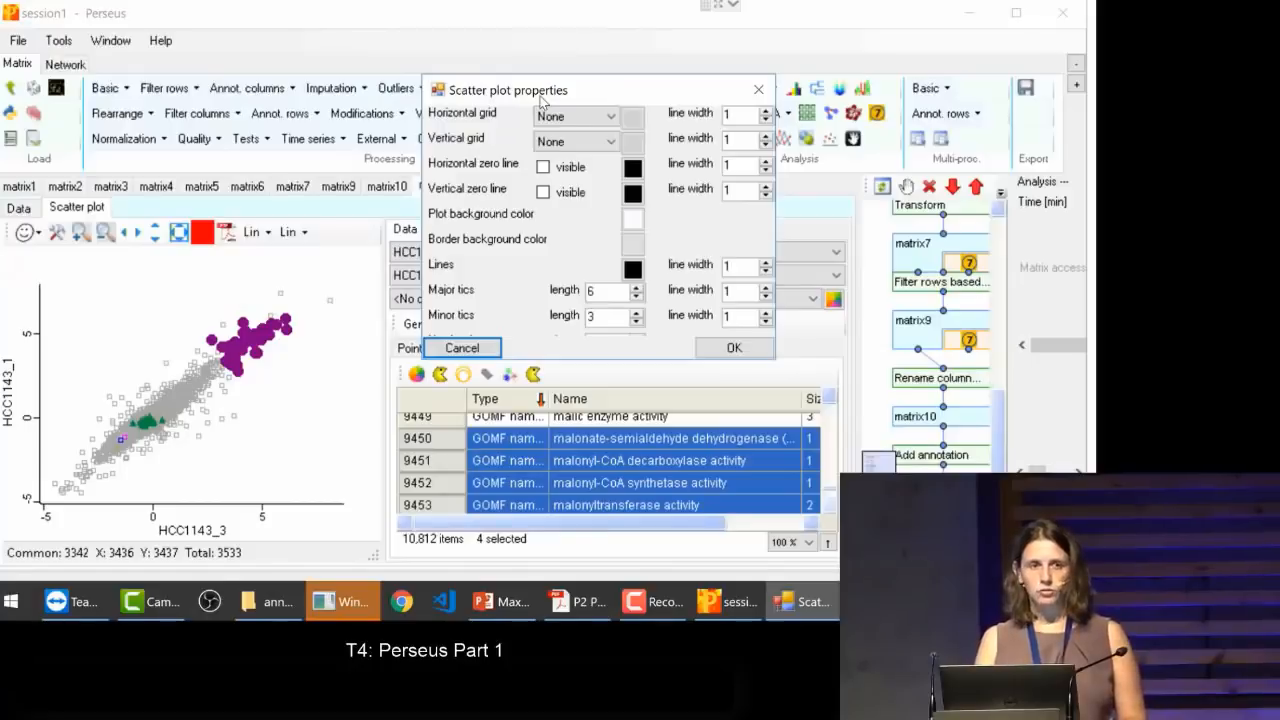
left_click(612, 126)
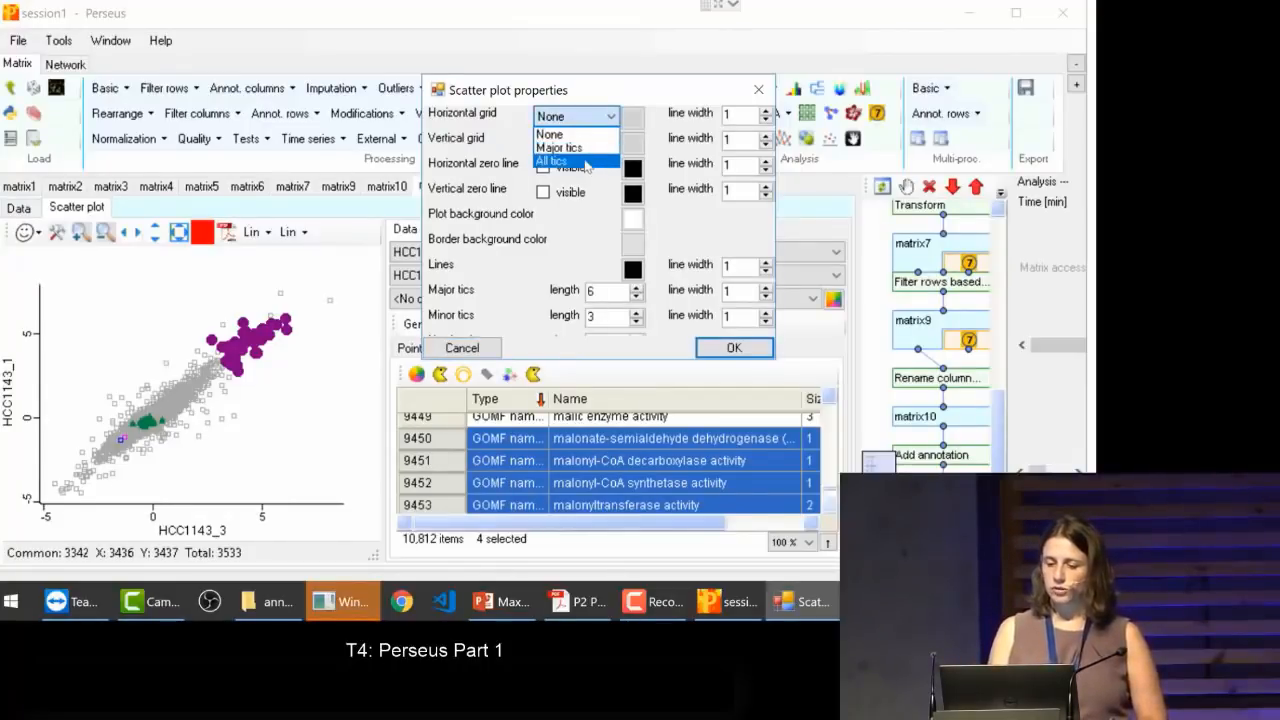
left_click(586, 161)
left_click(608, 141)
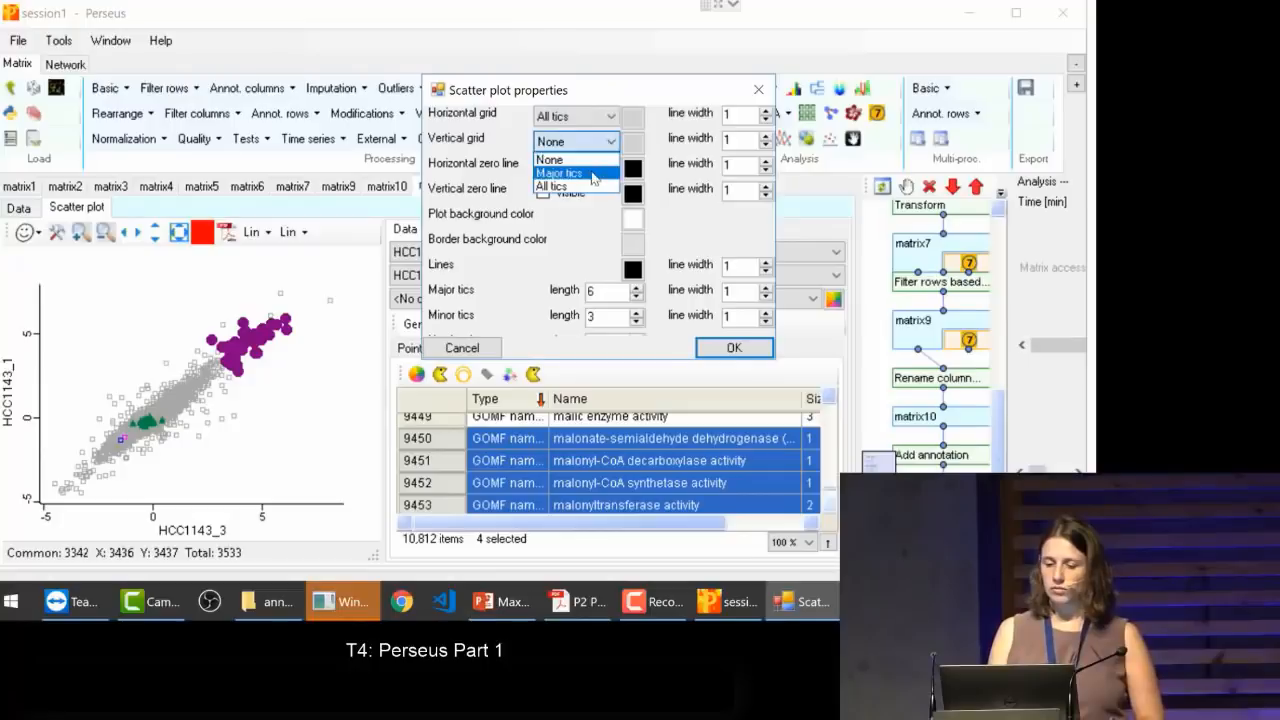
left_click(590, 187)
Step: Make the horizontal and vertical zero lines visible, and set the tic lengths to 8 for major and 5 for minor tics
left_click(570, 167)
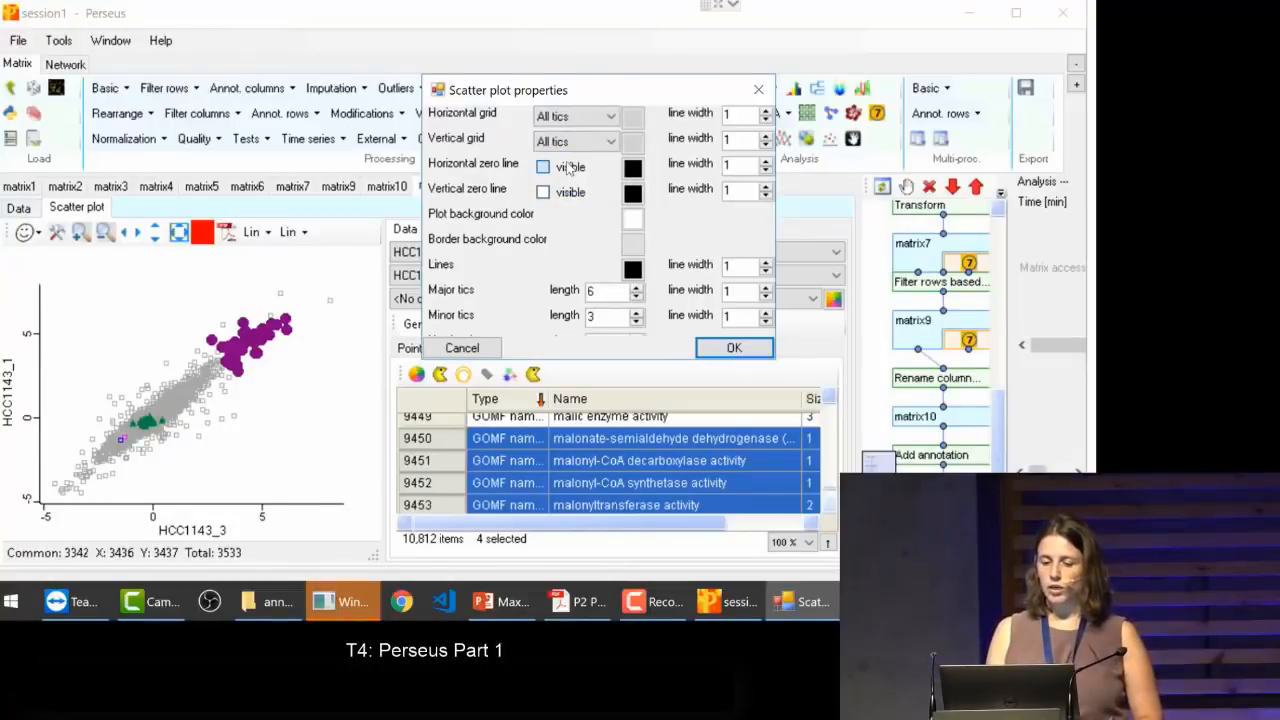
left_click(567, 195)
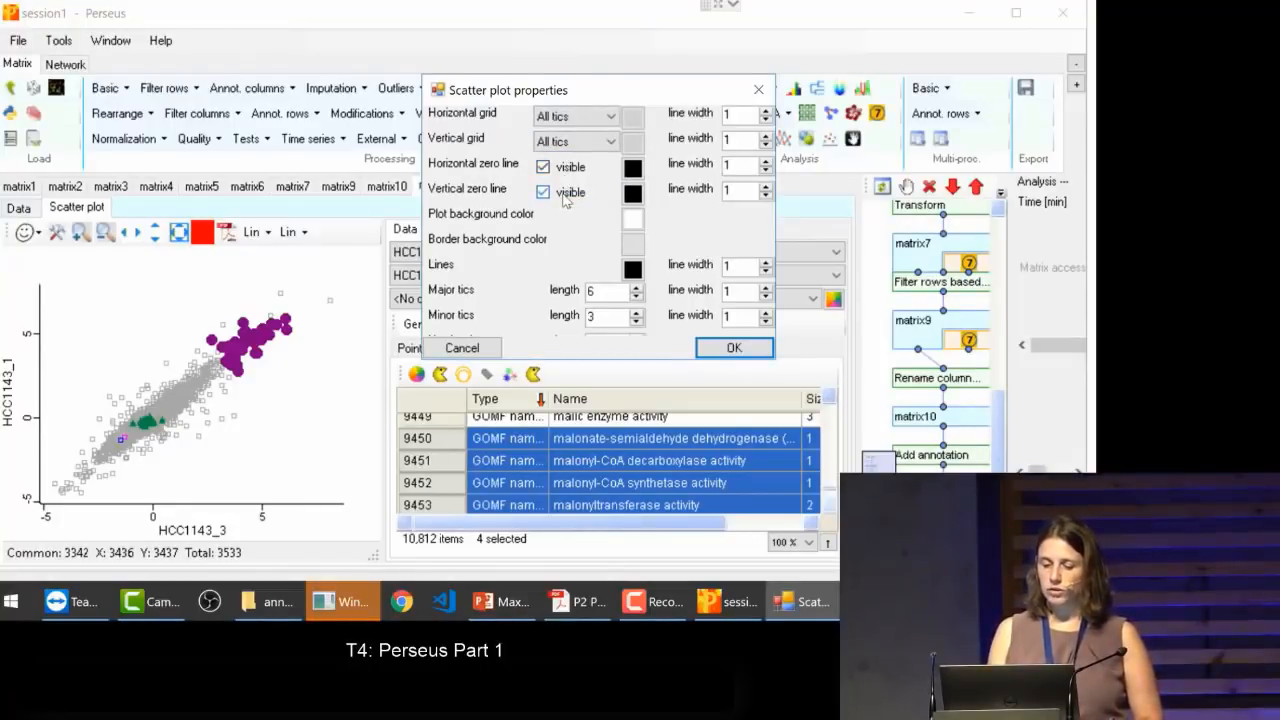
left_click(636, 312)
left_click(636, 313)
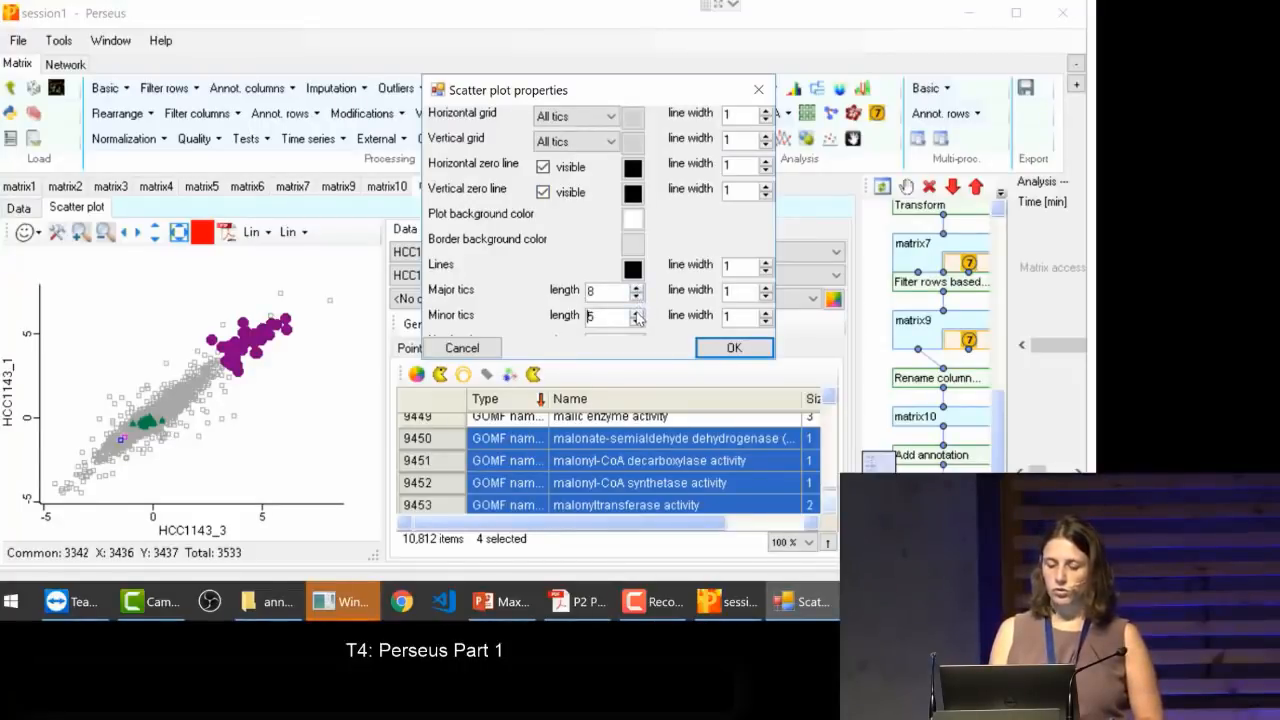
left_click(734, 348)
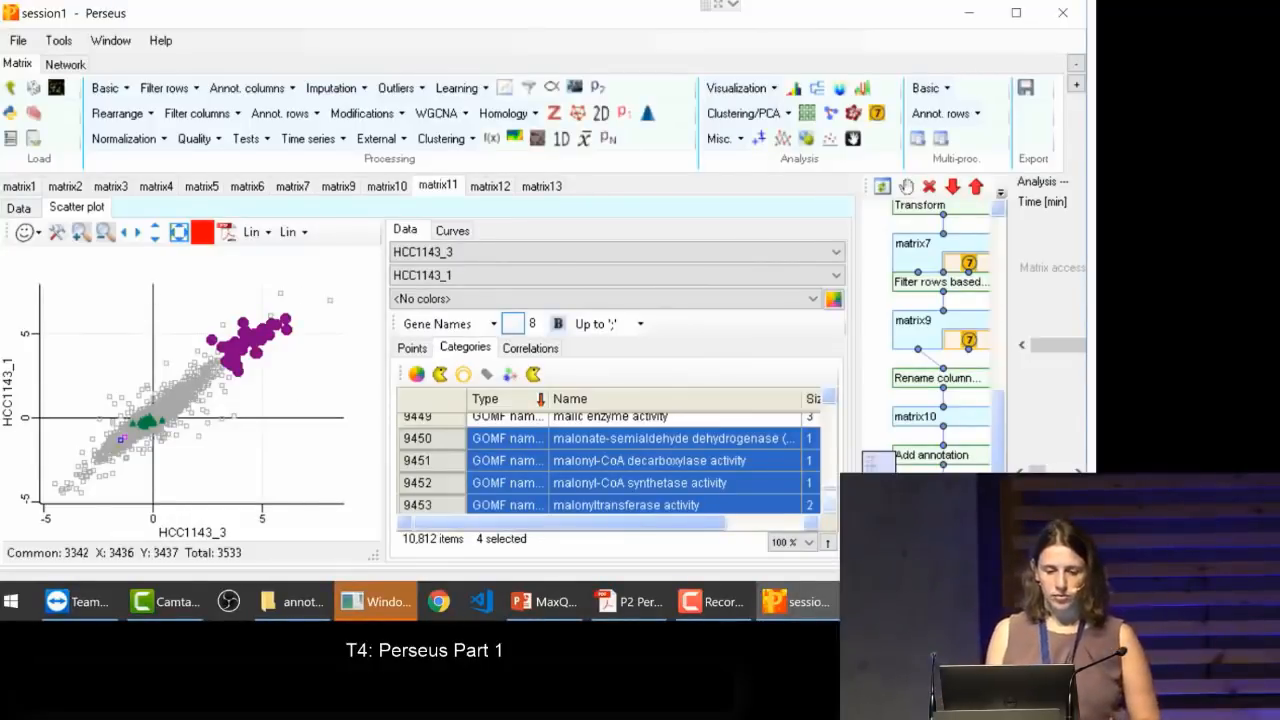
Step: Check the axis scale options and widen the scatter plot area against the neighbouring data pane
left_click(81, 232)
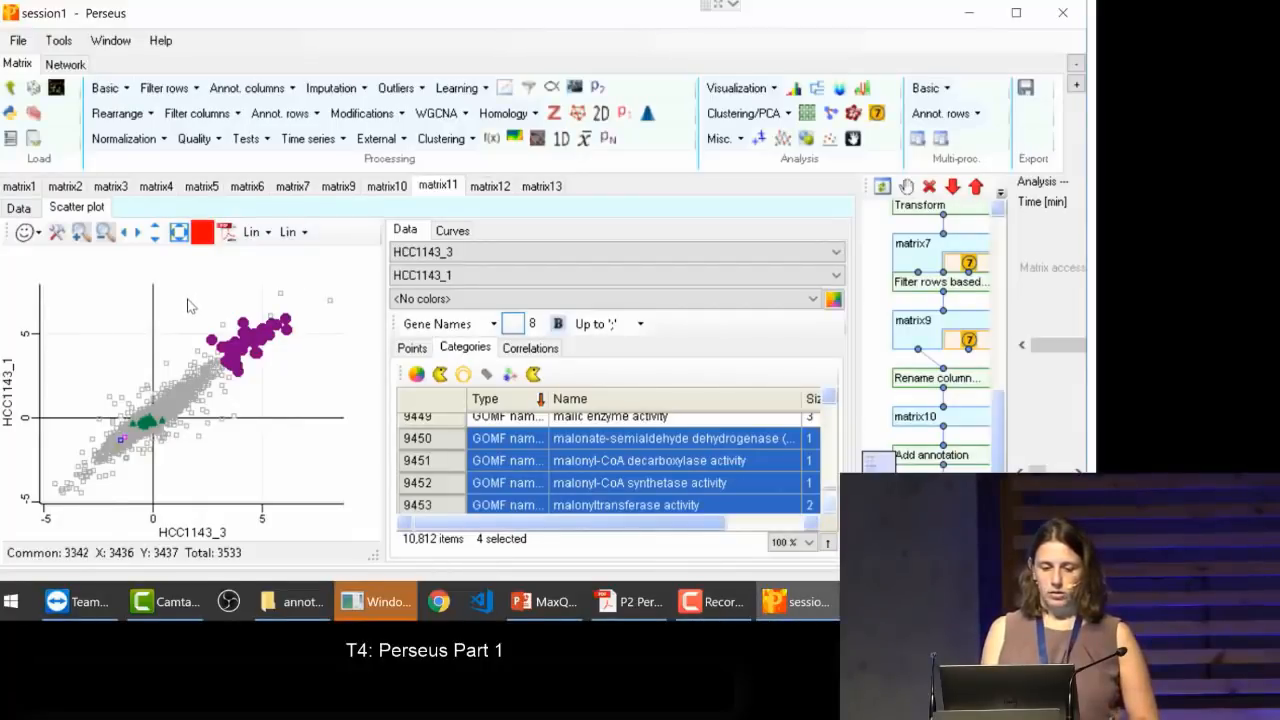
left_click(265, 231)
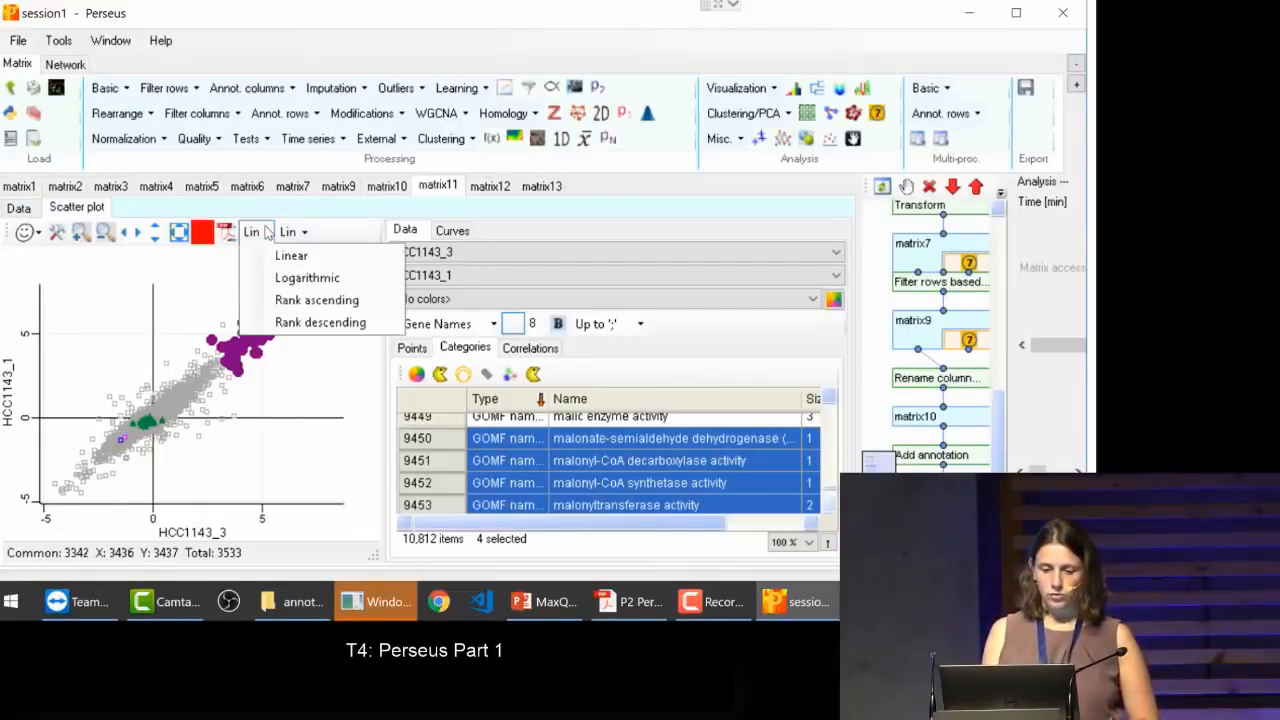
left_click(265, 231)
left_click_drag(381, 260, 503, 276)
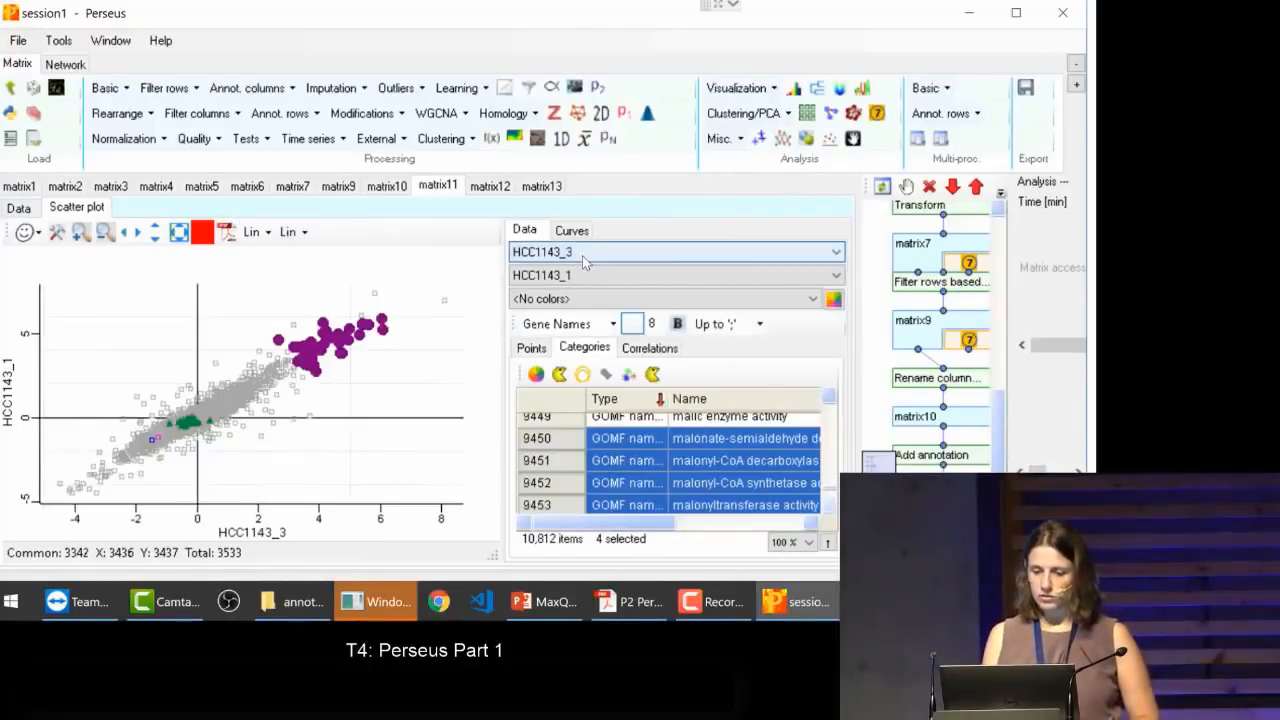
Step: View the image file formats offered for exporting the scatter plot and close the export without saving
left_click(227, 233)
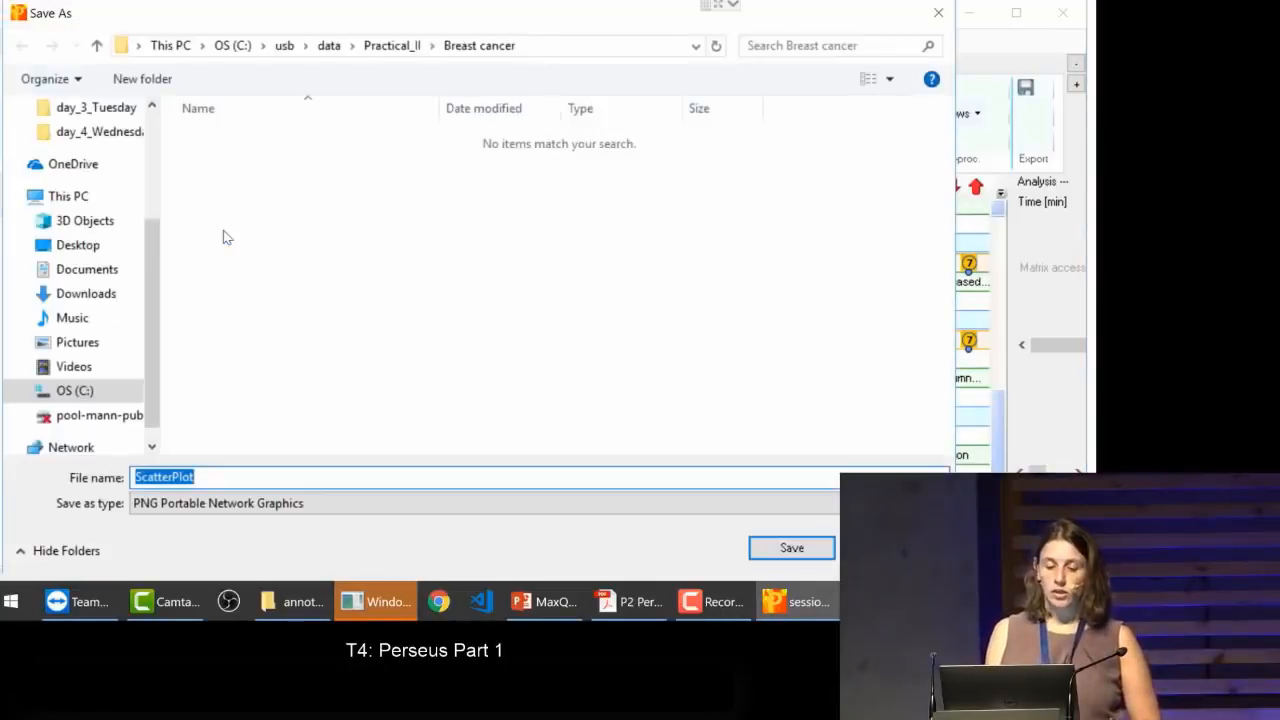
left_click(192, 506)
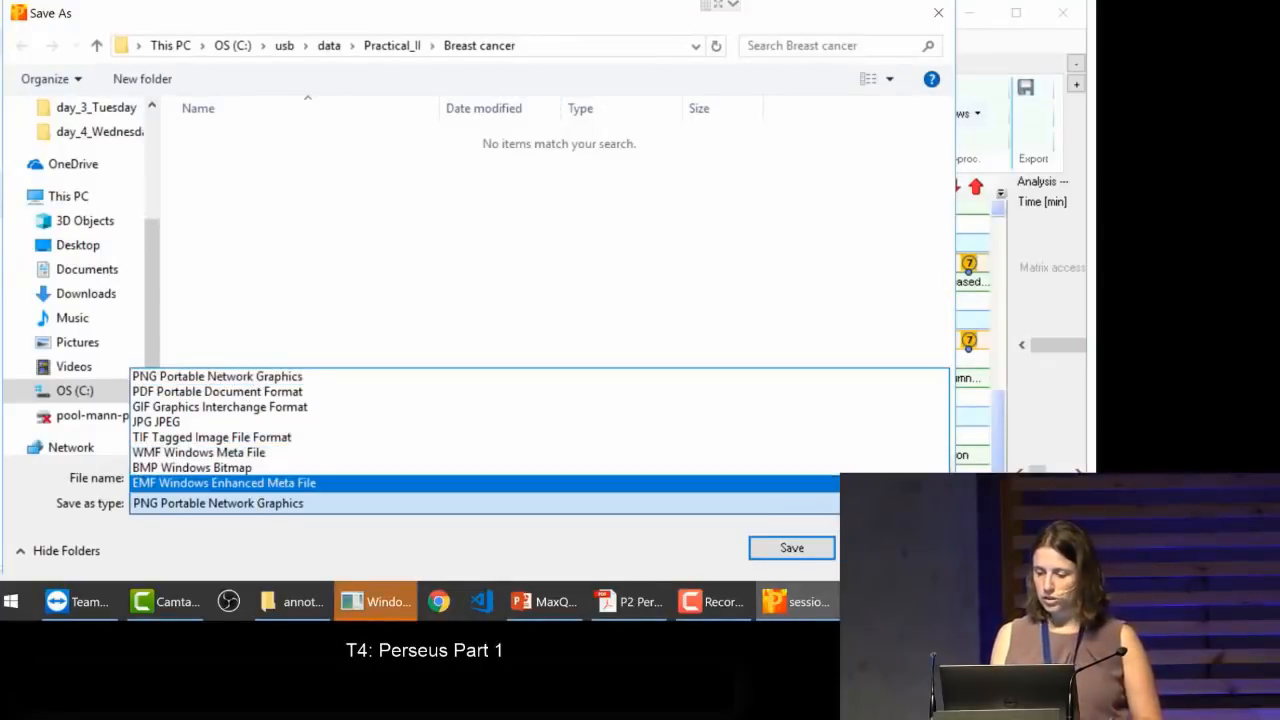
key("Escape")
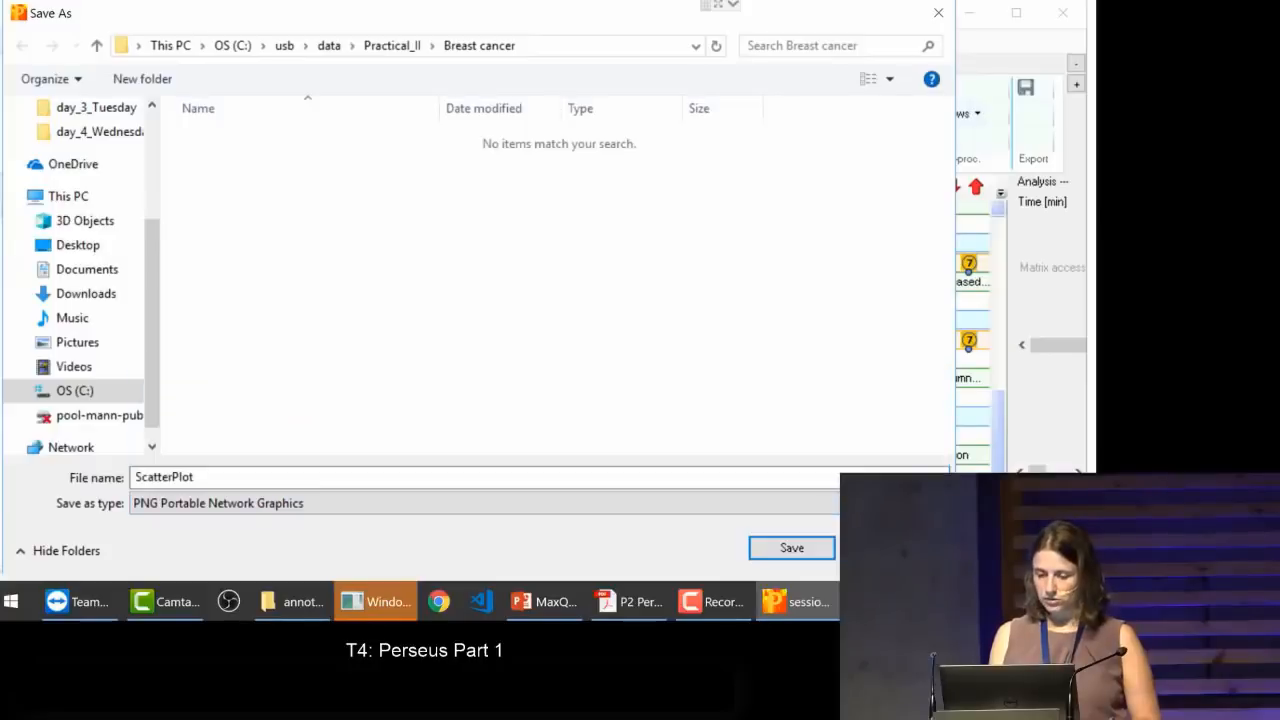
key("Return")
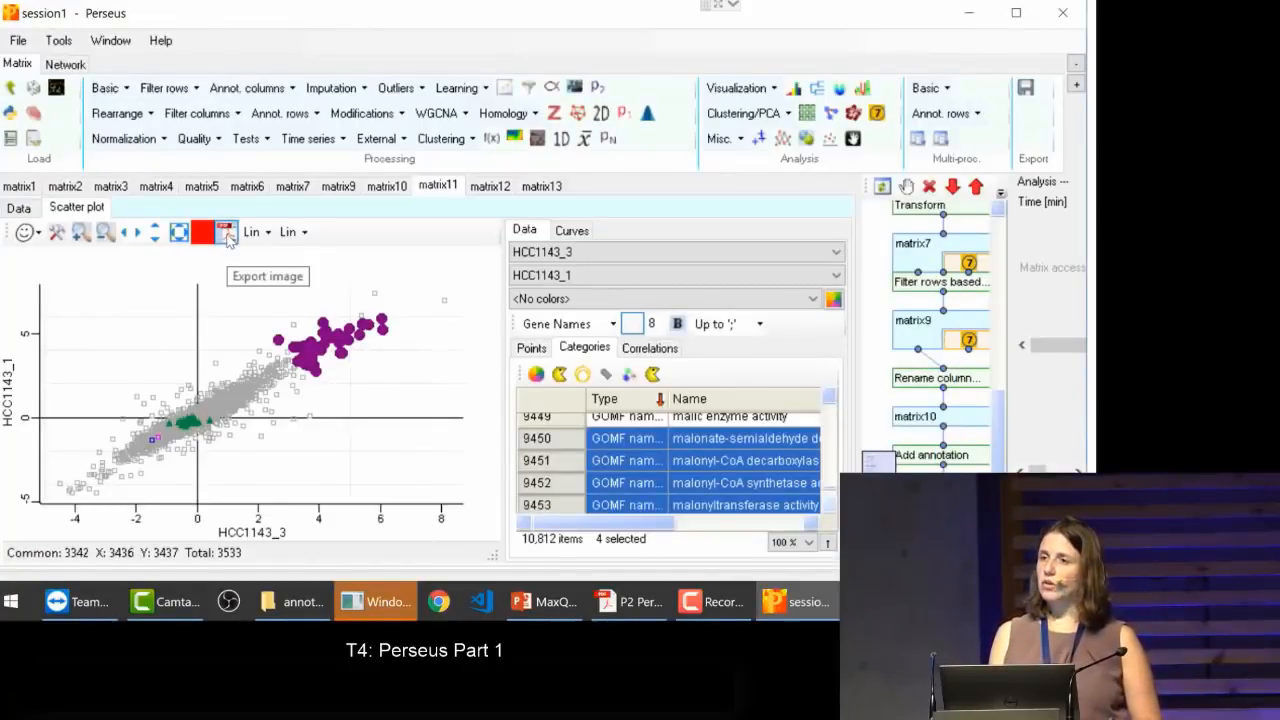
left_click(227, 234)
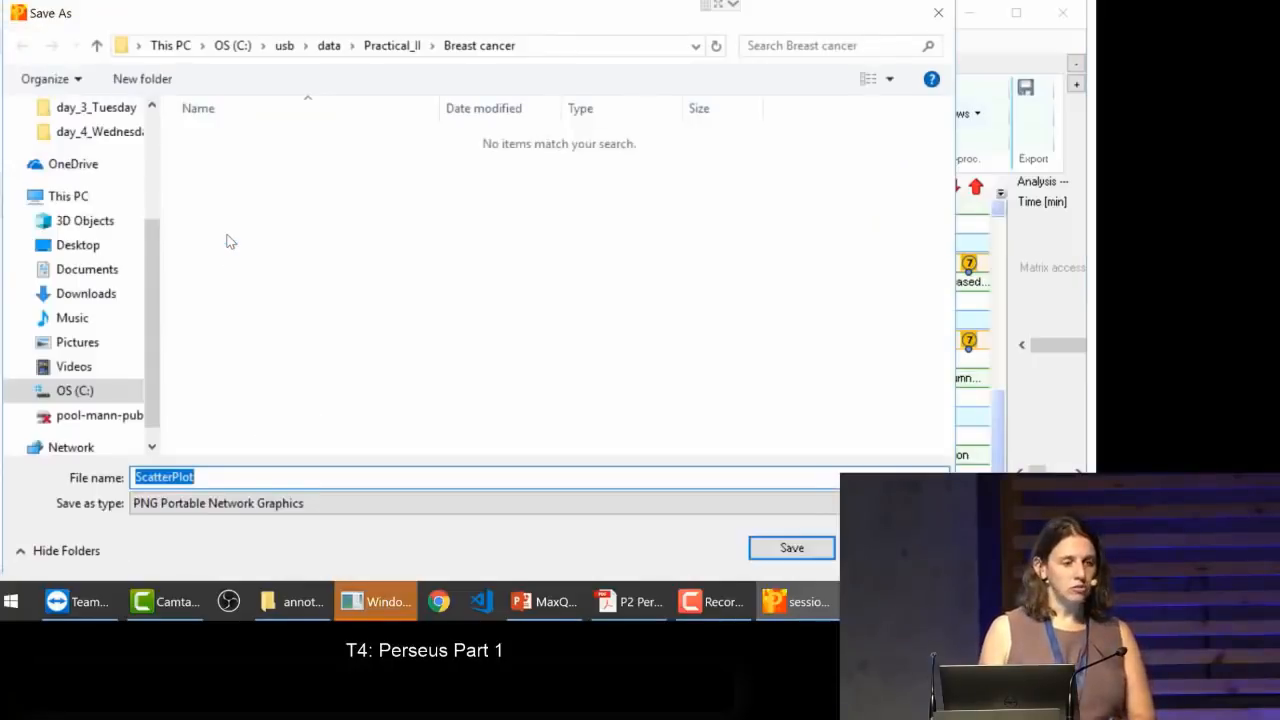
left_click(937, 13)
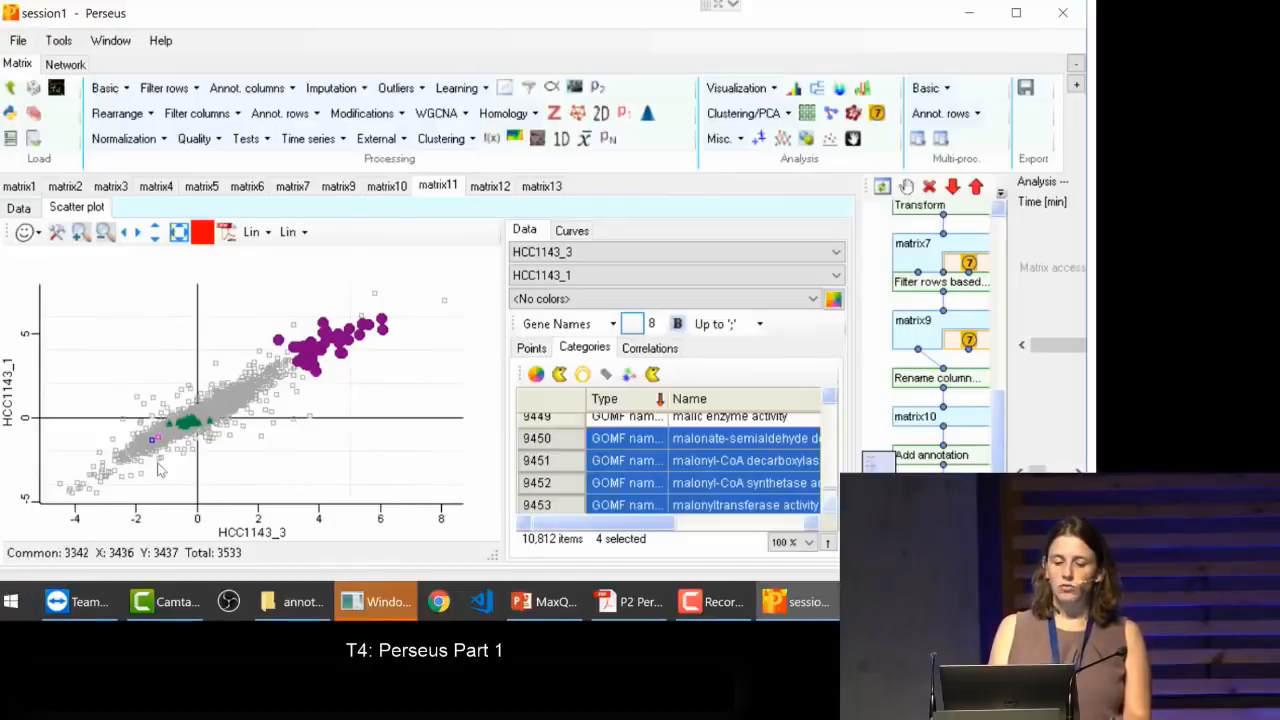
Step: Run a density estimation with HCC1143_1 as x and HCC1143_3 as y, and view the density columns in the resulting matrix
left_click(208, 419)
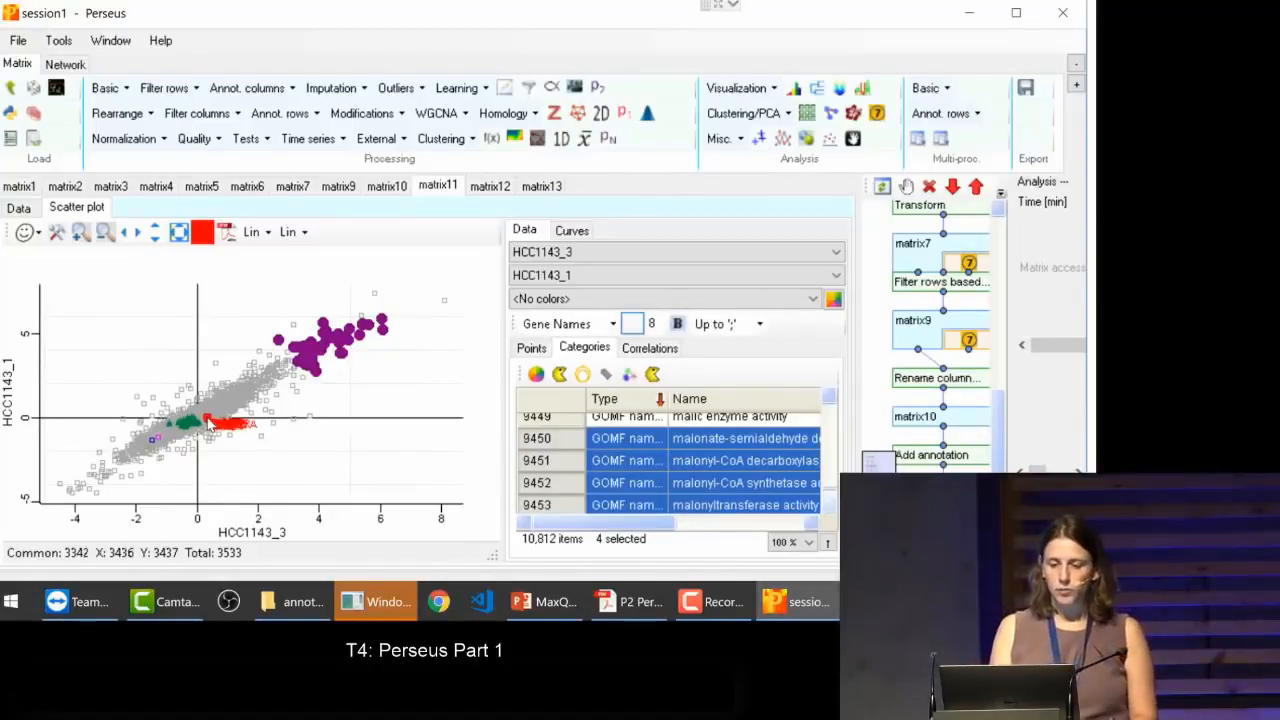
left_click(515, 140)
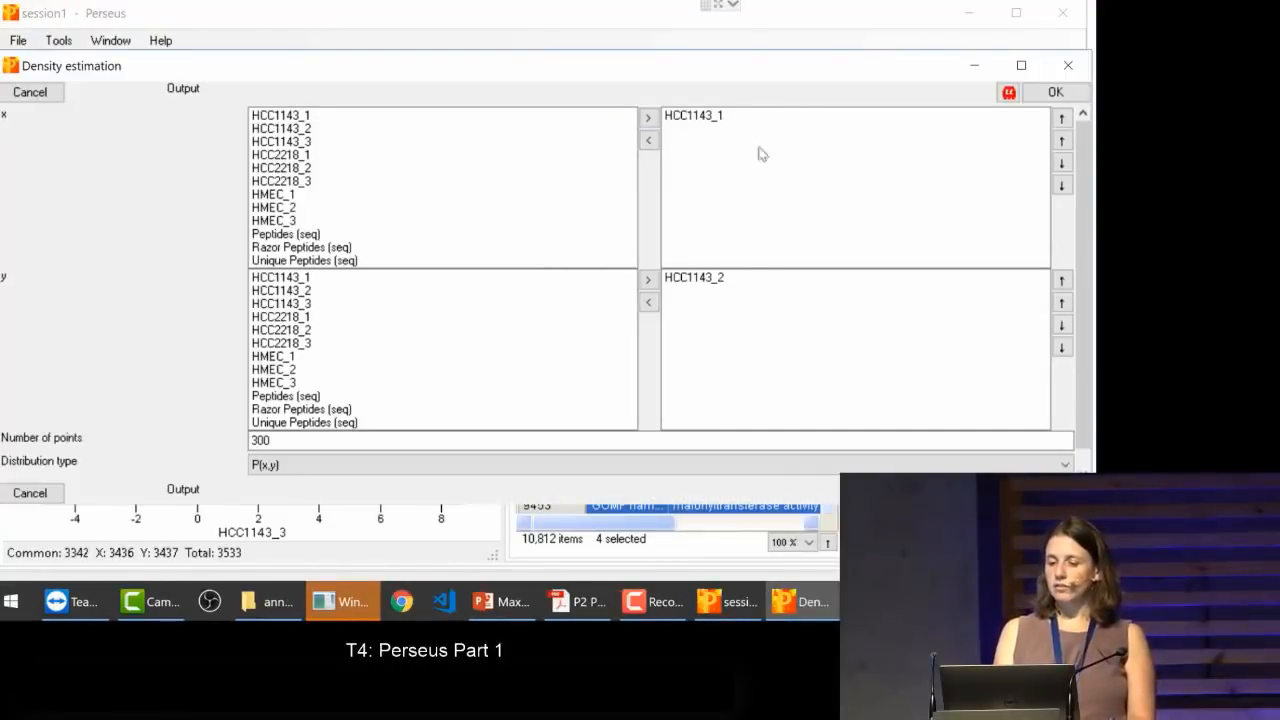
left_click(694, 278)
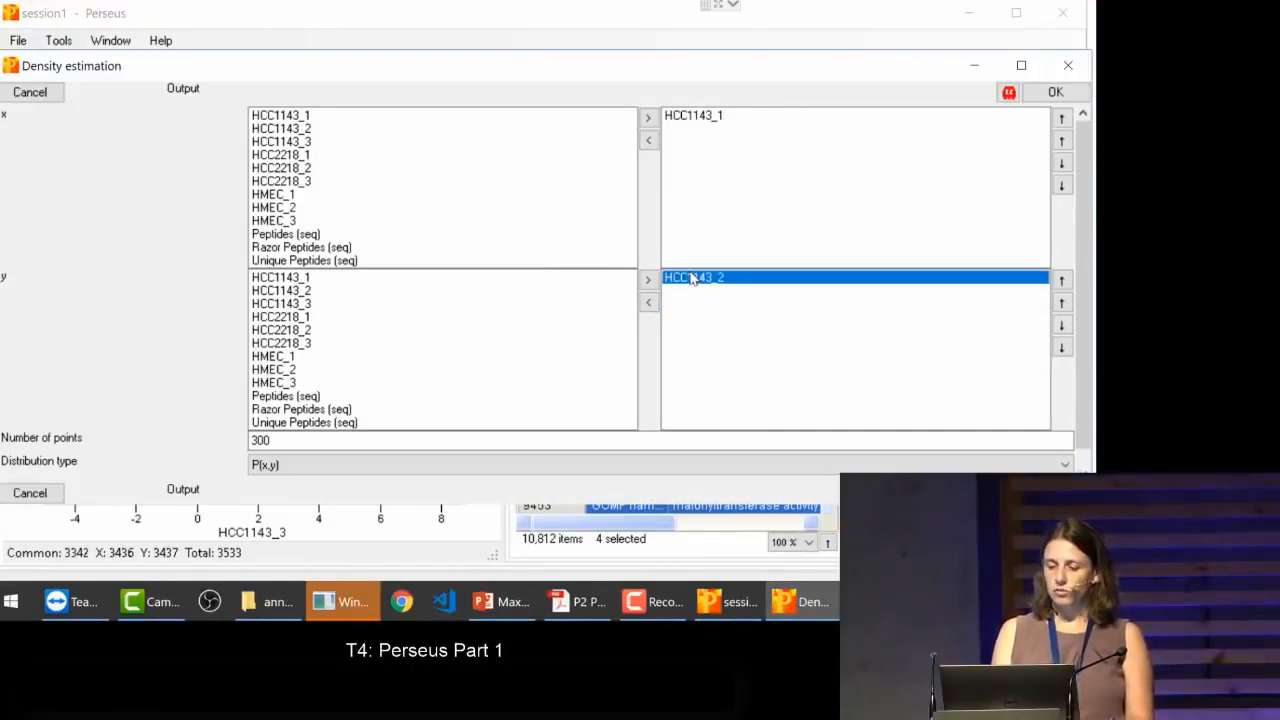
left_click(649, 303)
left_click(310, 304)
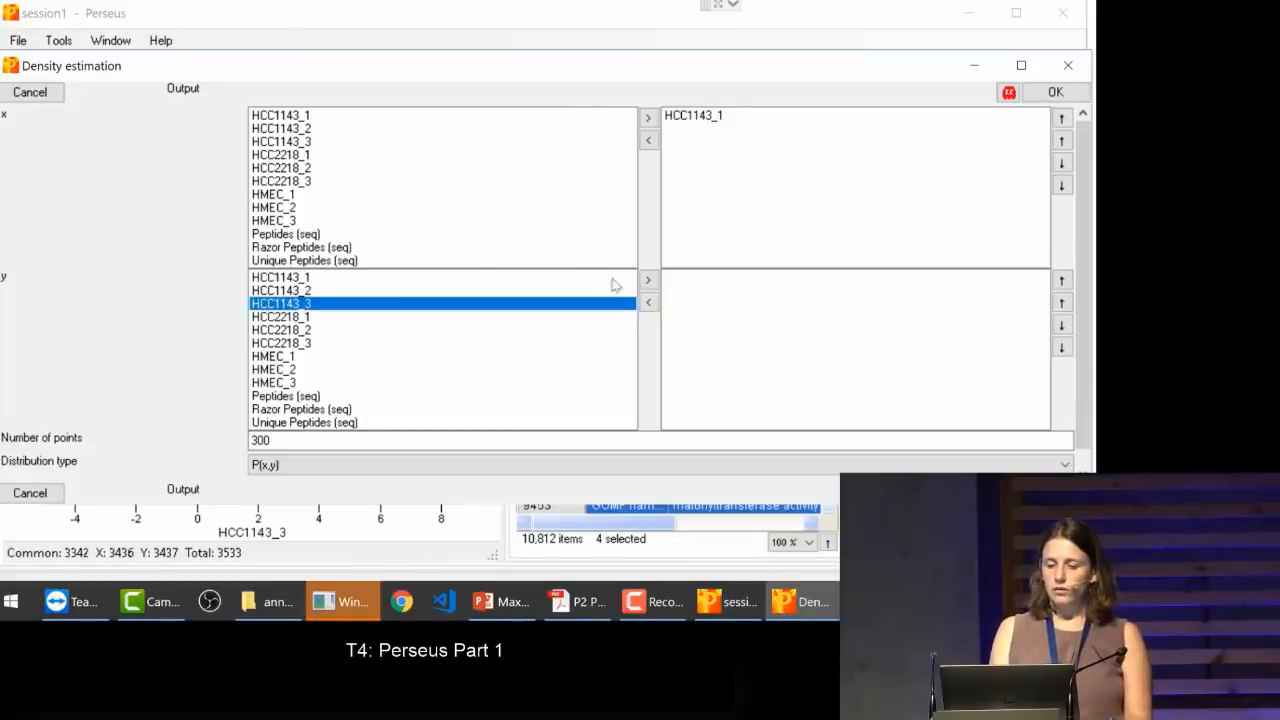
left_click(648, 280)
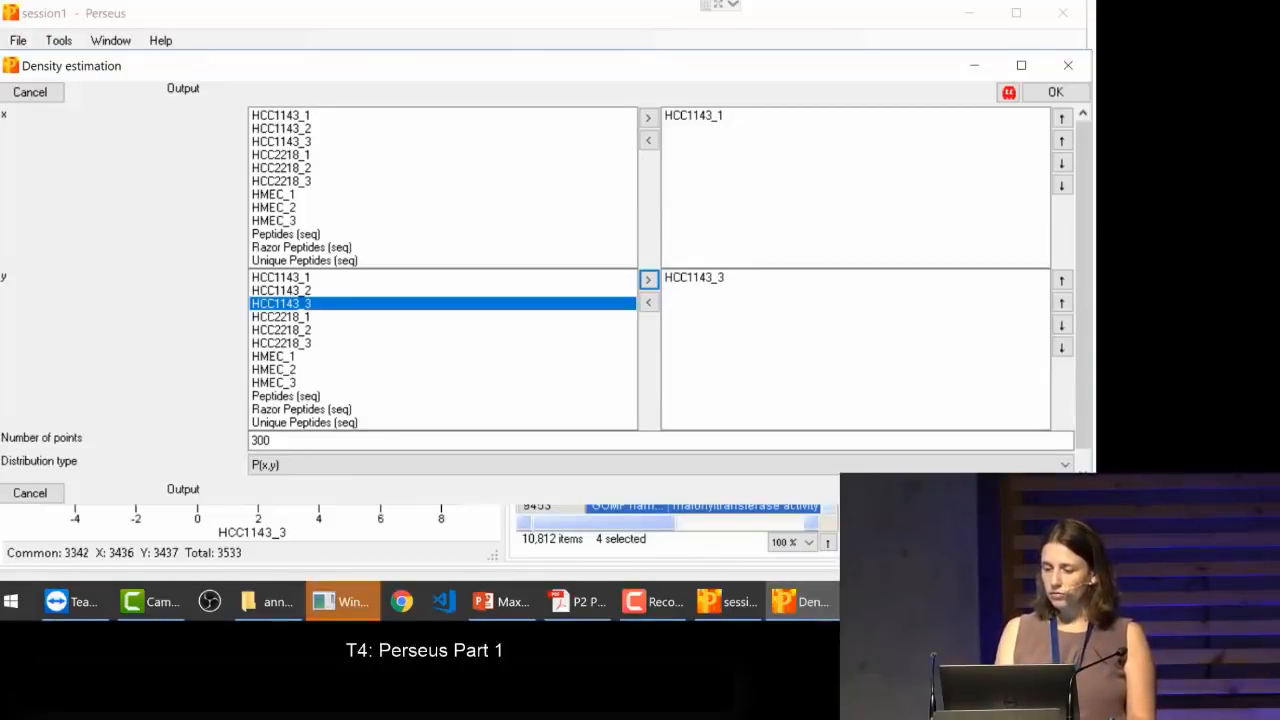
left_click(1056, 493)
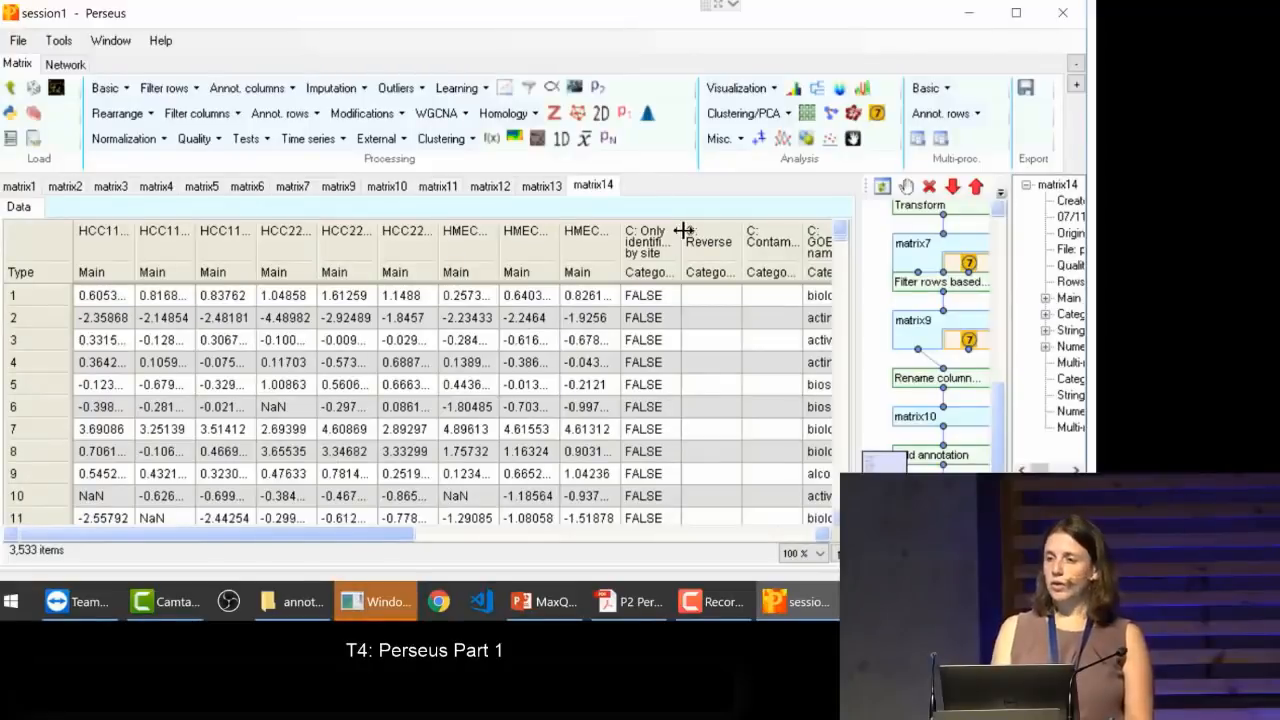
left_click_drag(322, 535, 710, 539)
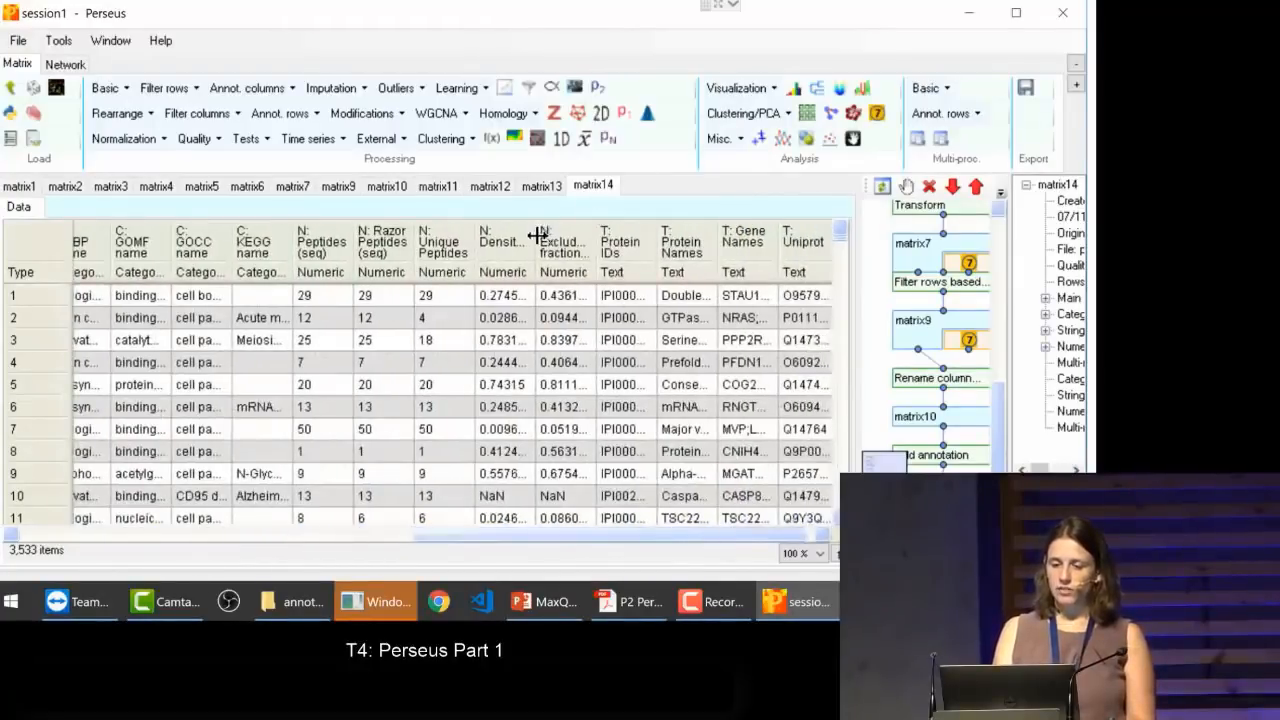
Step: Widen the density column and create a column-based scatter plot of matrix14 with HCC1143_1 as x and HCC1143_3 as y
left_click_drag(536, 241, 662, 234)
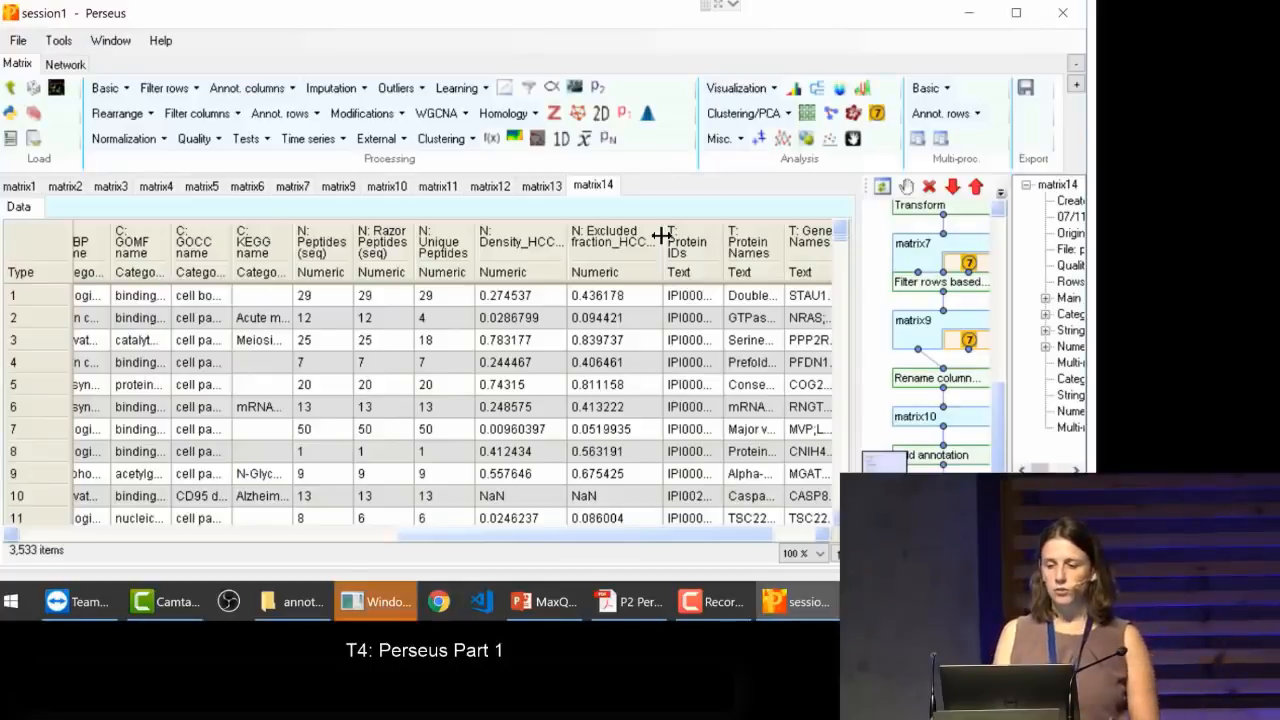
left_click(762, 140)
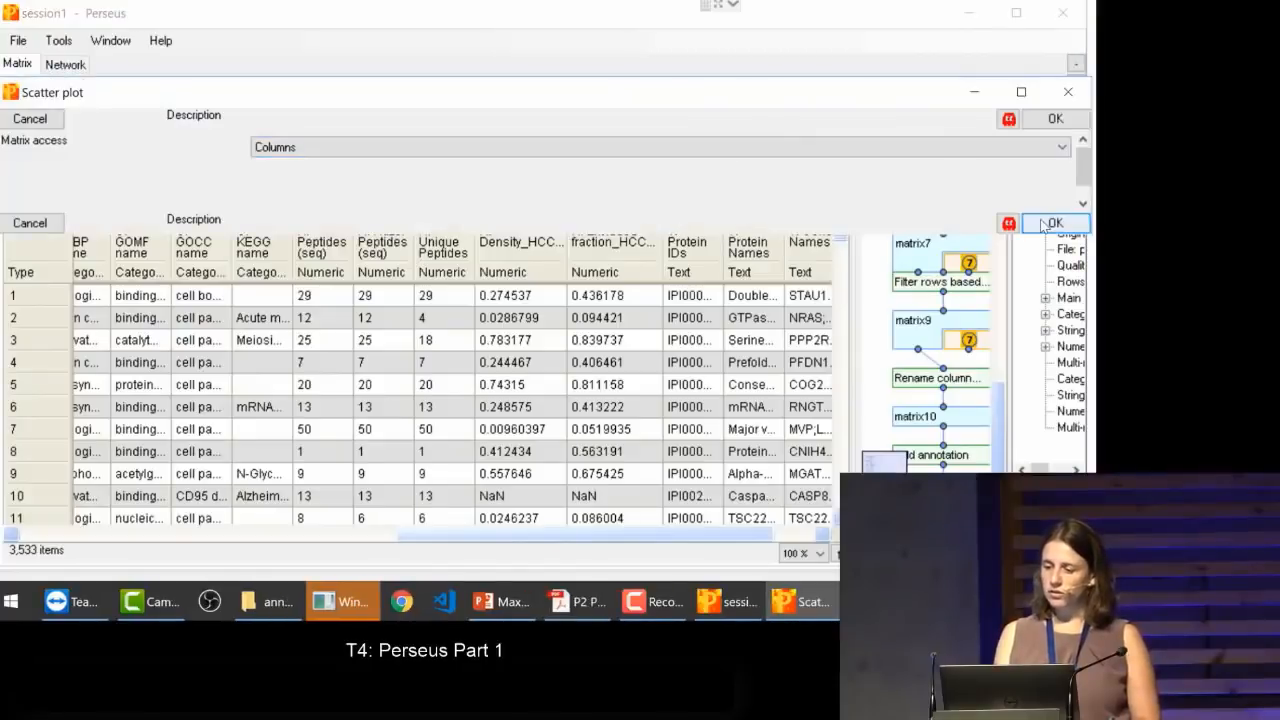
left_click(1044, 224)
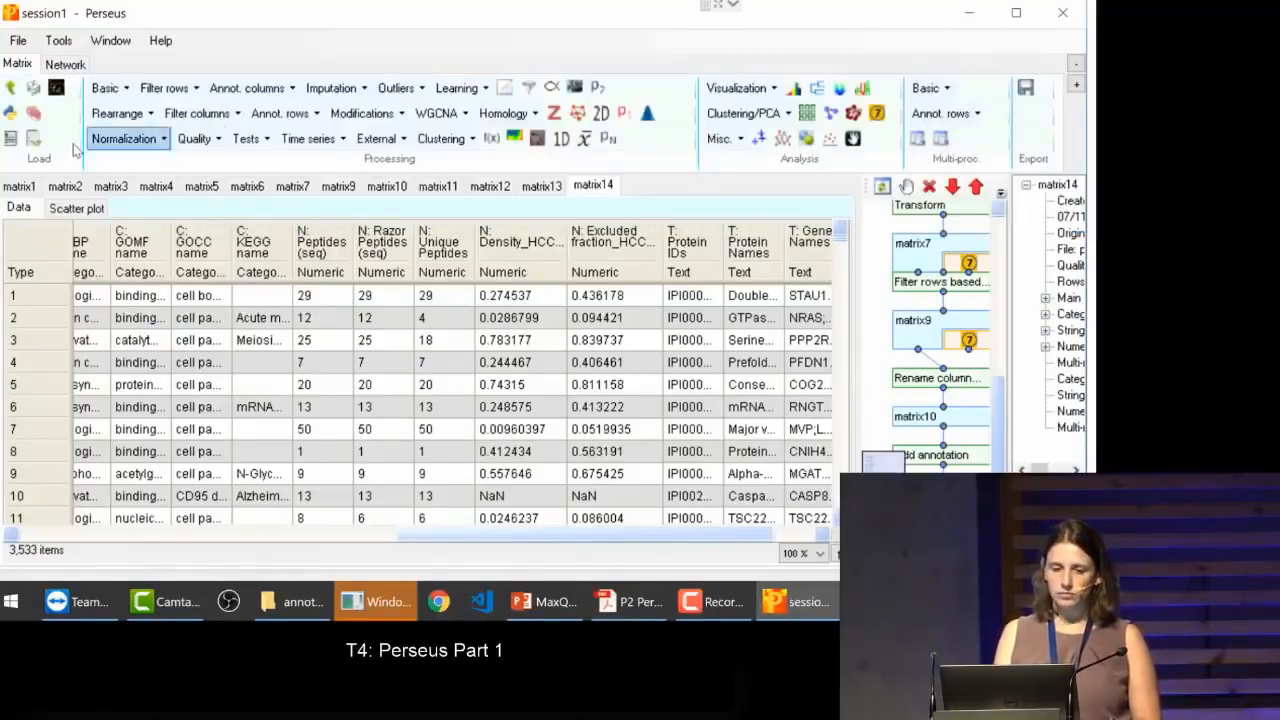
left_click(65, 208)
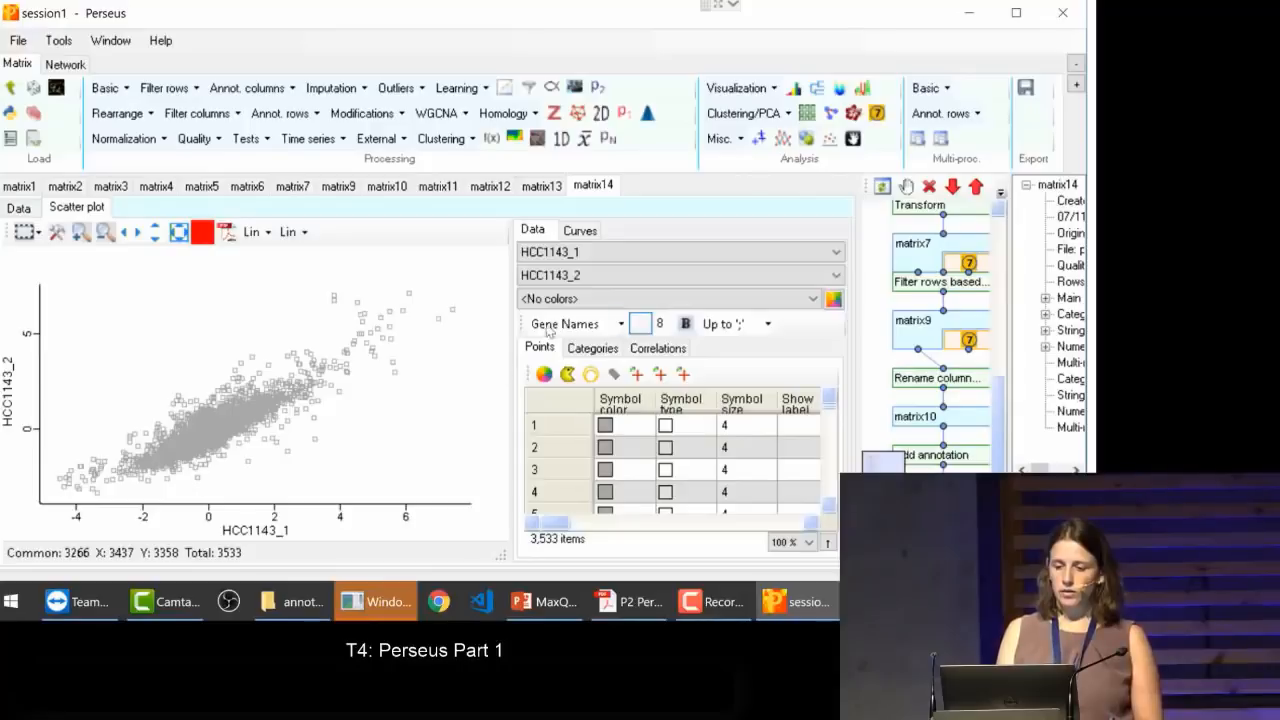
left_click(569, 281)
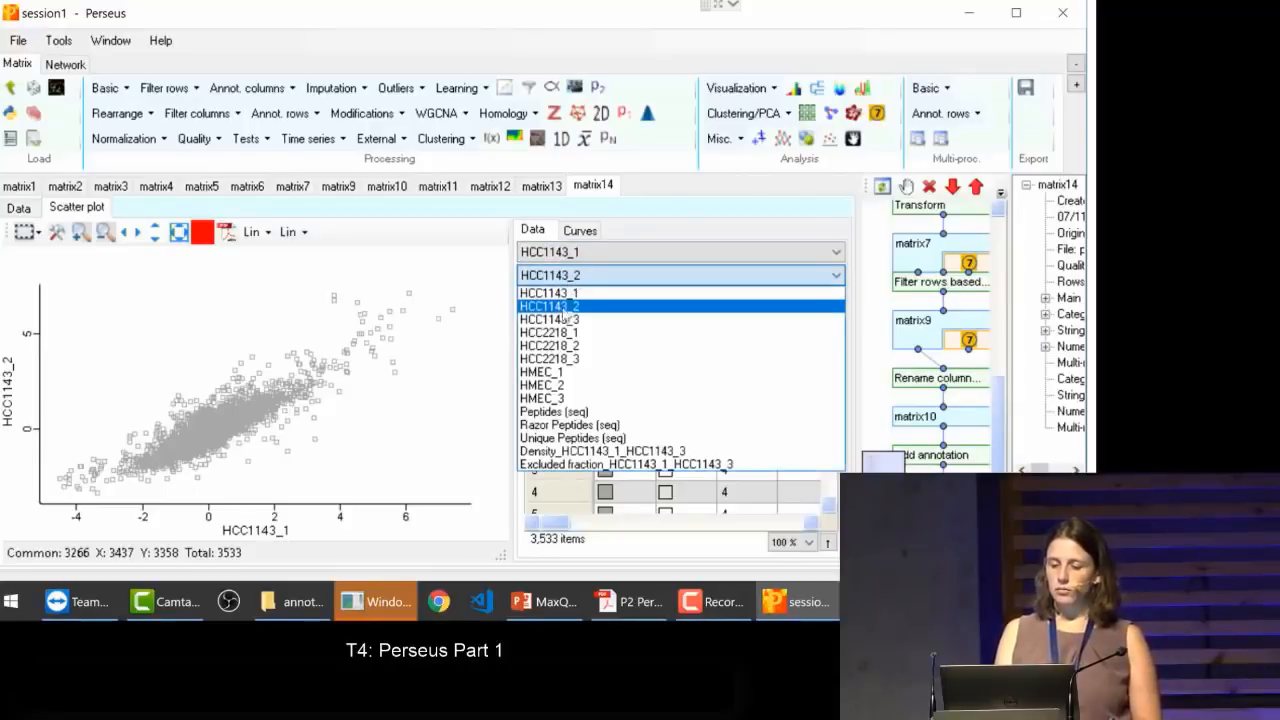
left_click(565, 319)
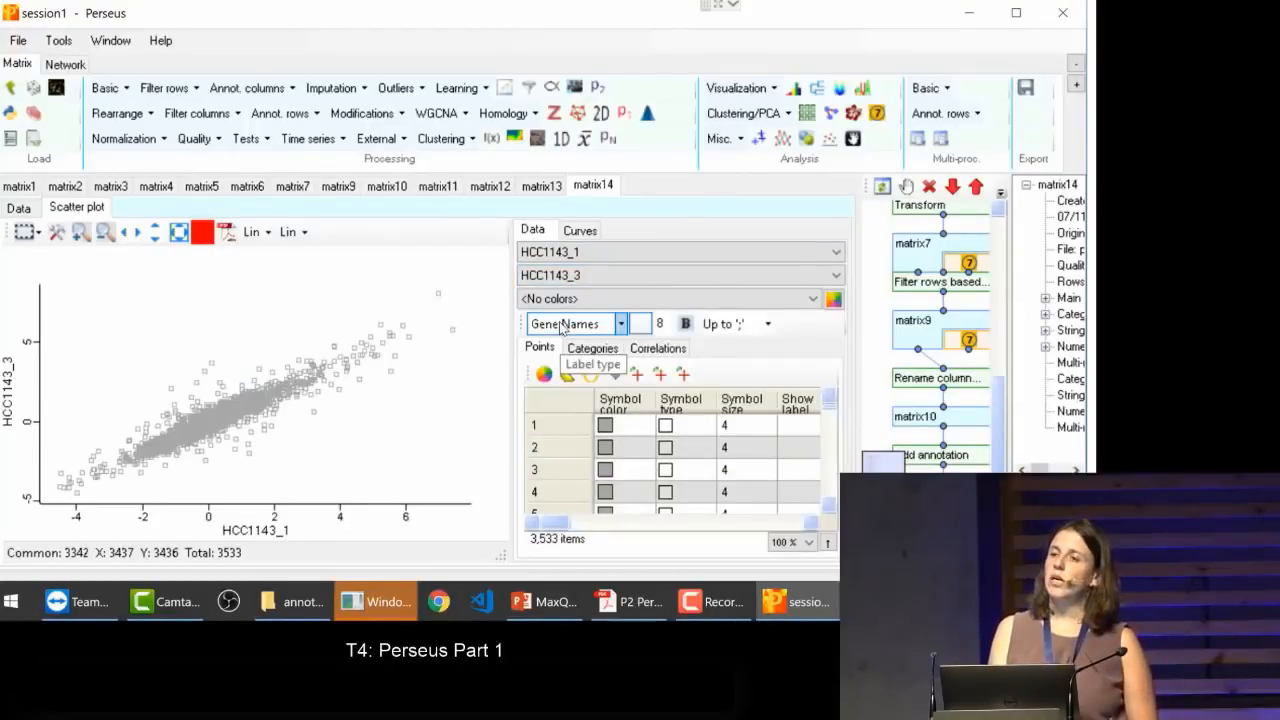
Step: Color the scatter plot points by Density_HCC1143_1_HCC1143_3 and inspect the color gradient used for the density values
left_click(812, 300)
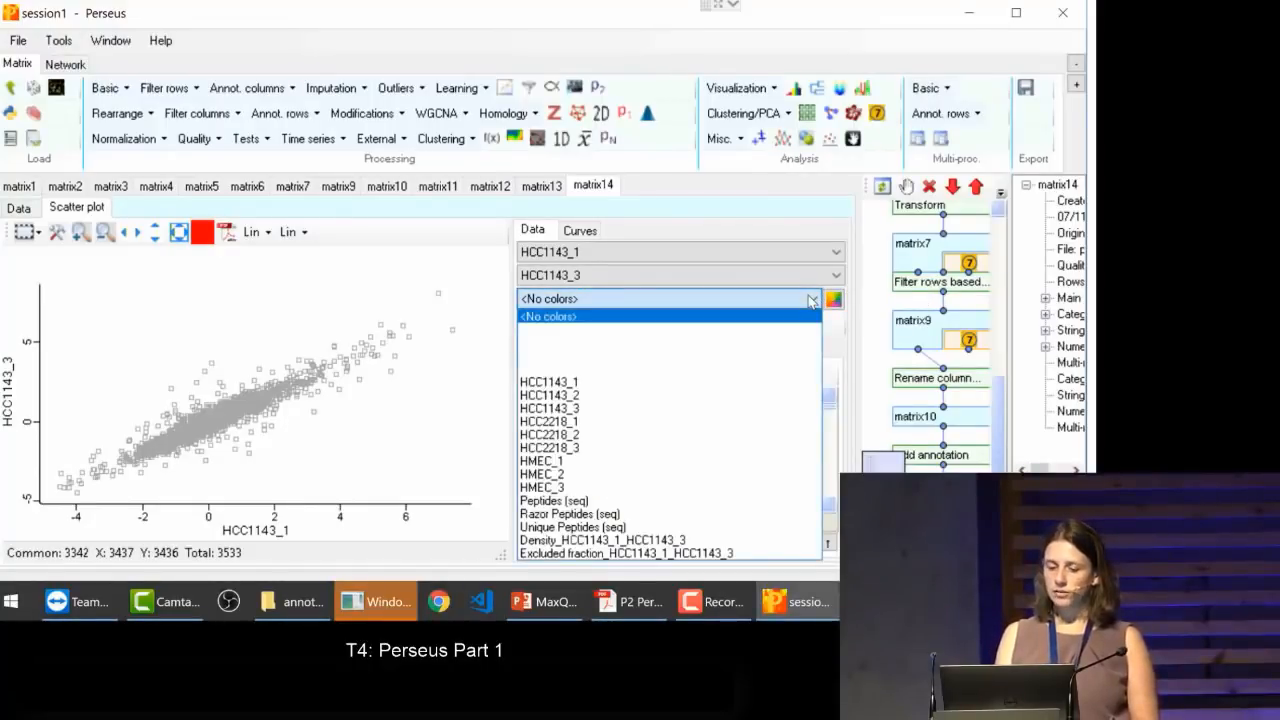
left_click(642, 540)
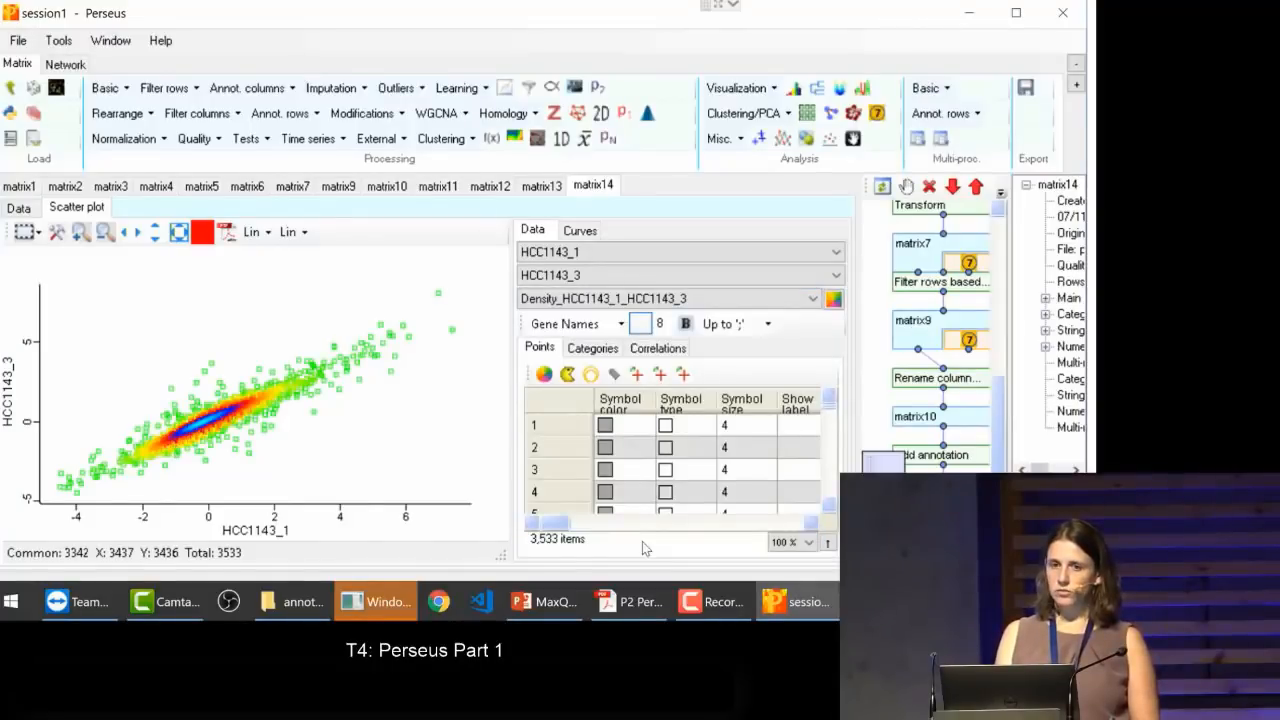
left_click(833, 299)
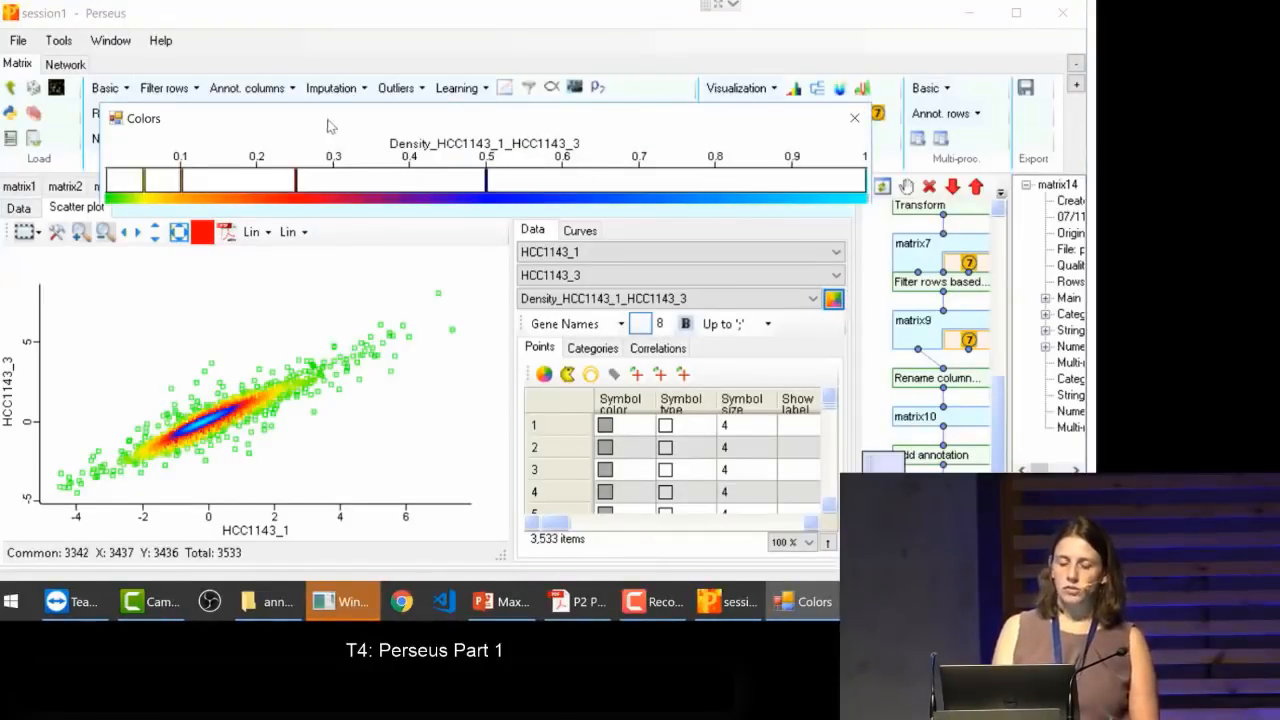
left_click_drag(323, 124, 330, 84)
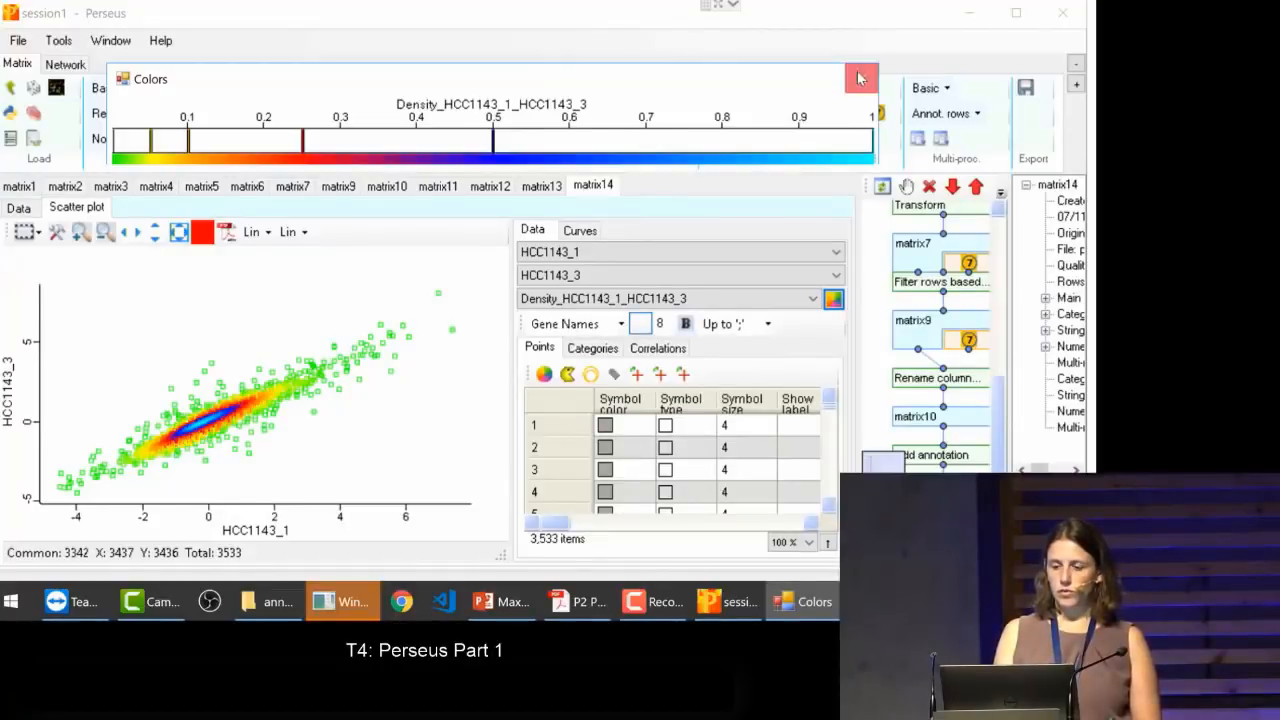
left_click(860, 78)
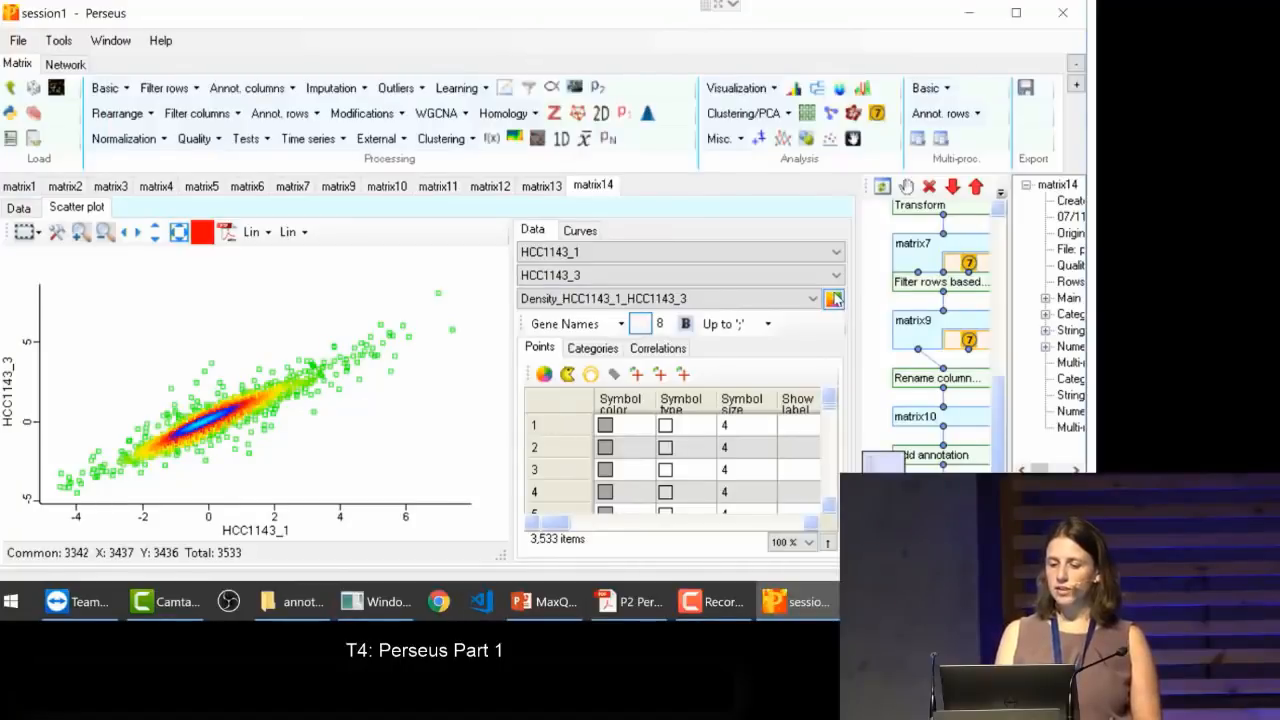
Step: Compare the density coloring with HCC2218_3 on the y axis and restore HCC1143_3 as y
left_click(737, 274)
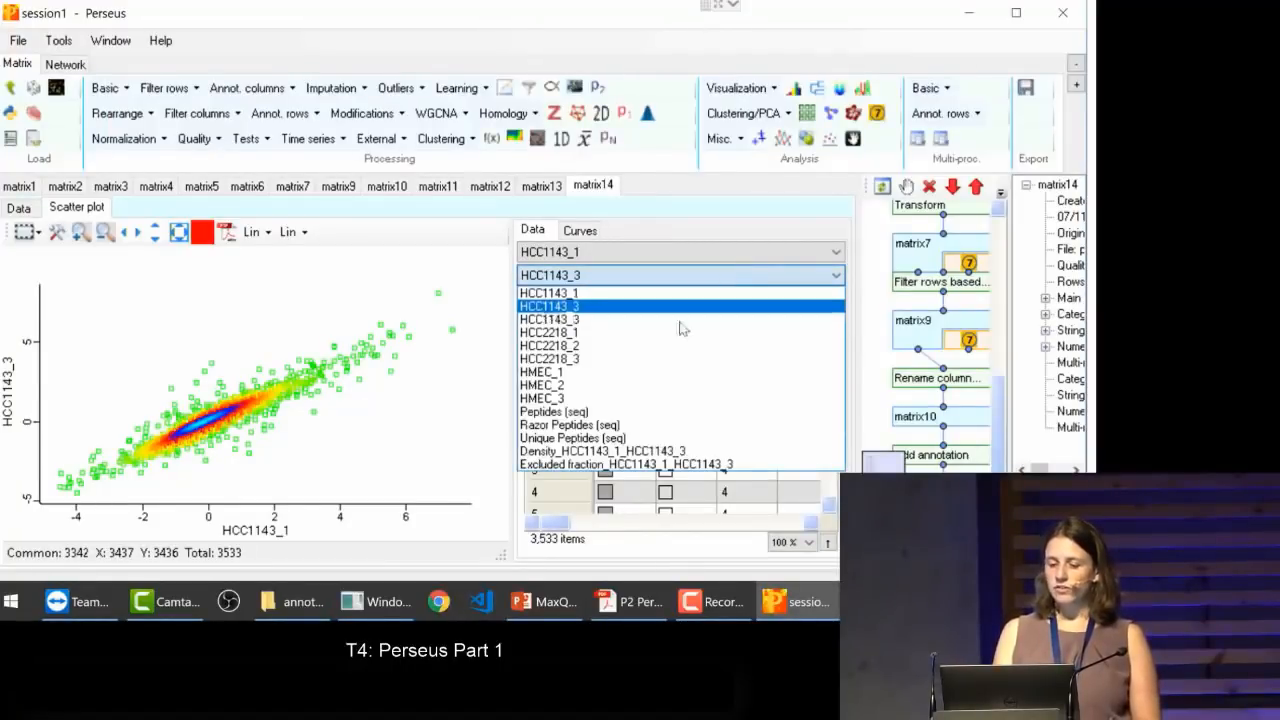
left_click(630, 359)
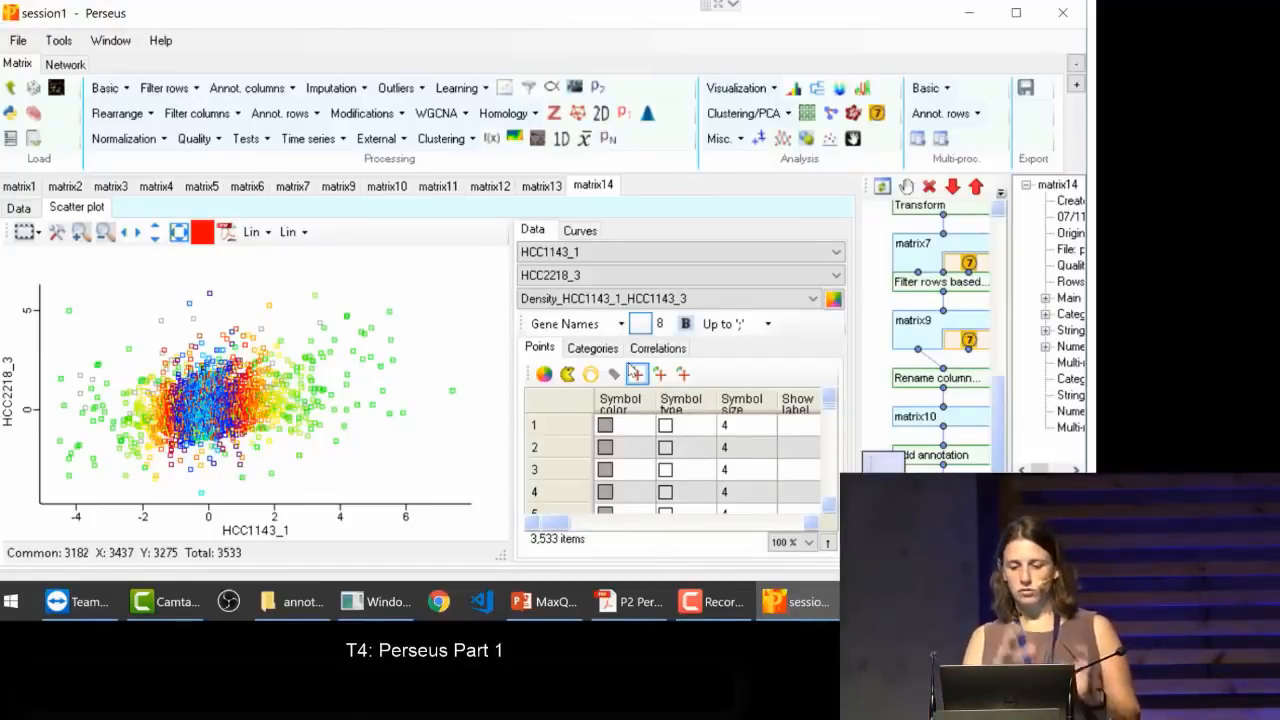
left_click(610, 275)
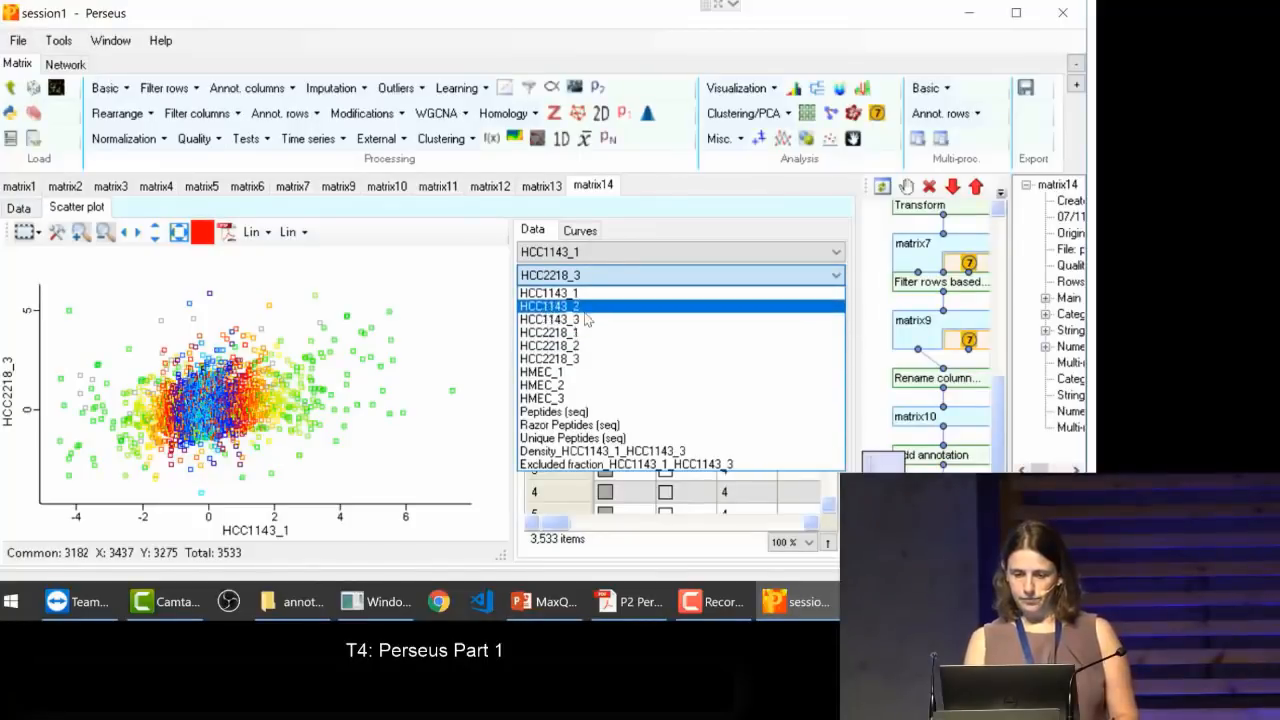
left_click(587, 320)
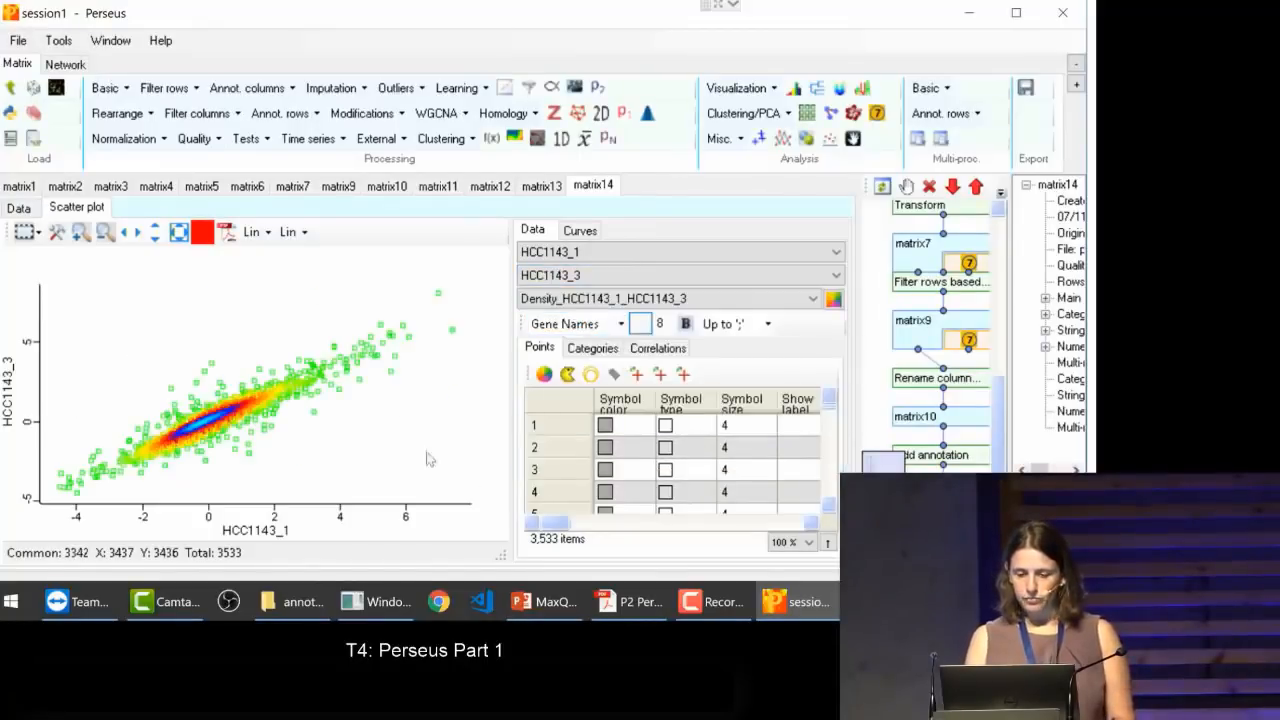
Step: Select a small group of points beside the dense center of the scatter plot and clear the selection
left_click_drag(232, 412, 292, 426)
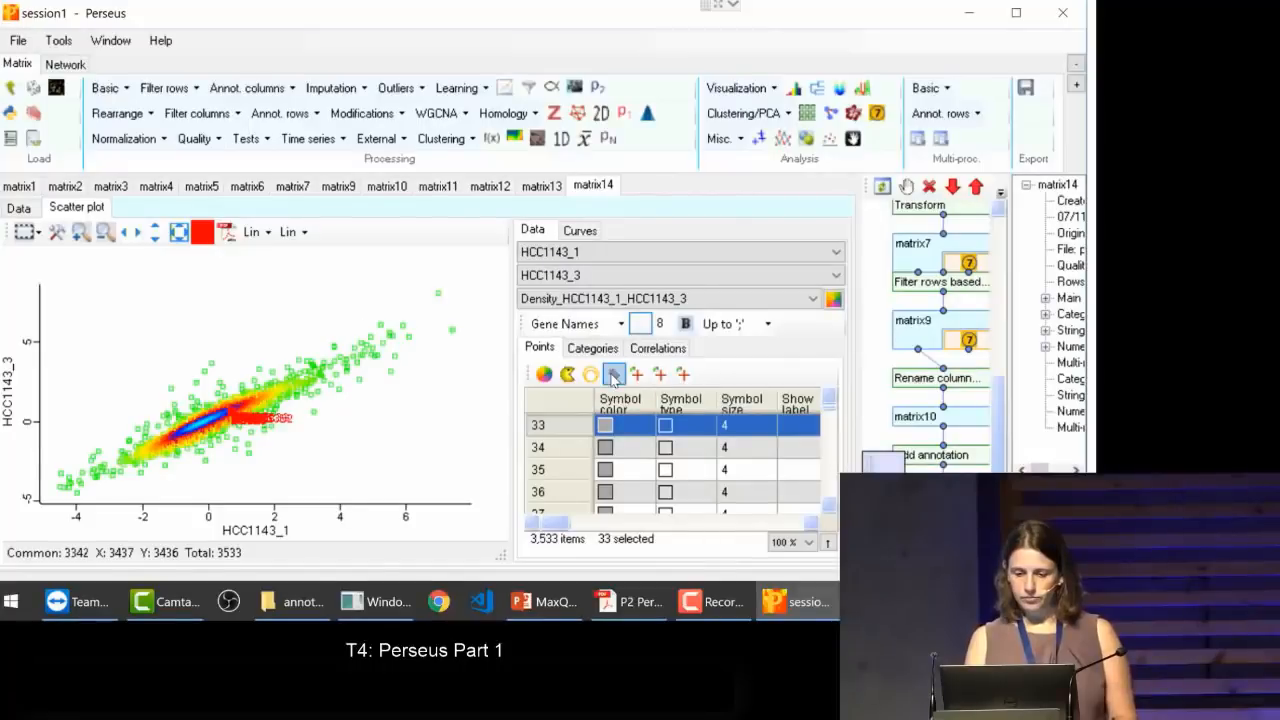
left_click(398, 436)
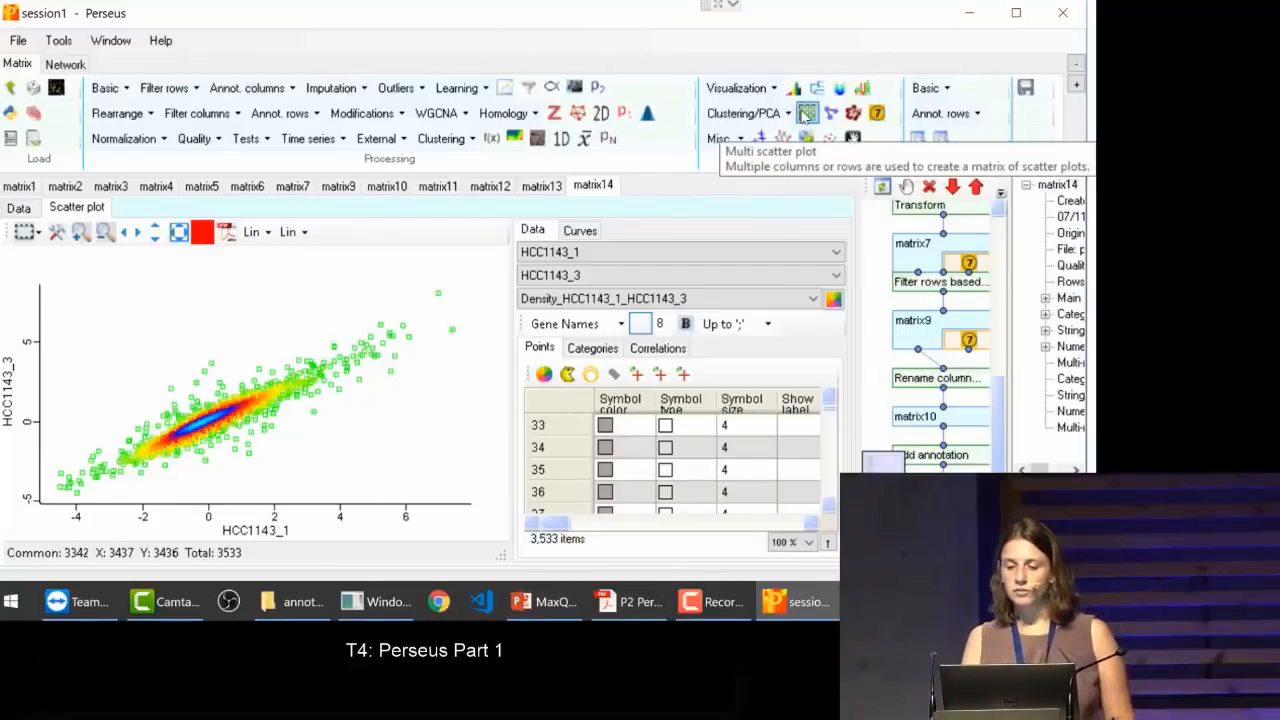
Step: Create a multi scatter plot with all HCC1143, HCC2218 and HMEC samples as rows and columns, and widen its plot area
left_click(806, 116)
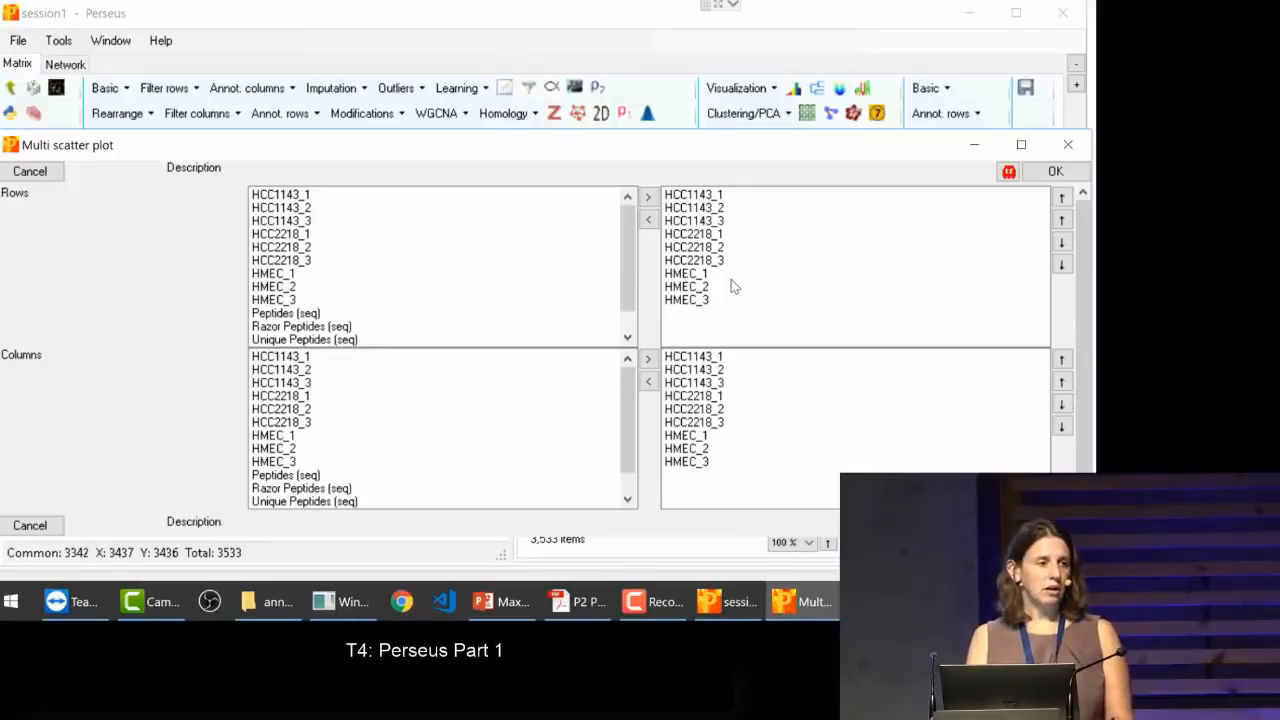
left_click_drag(731, 286, 731, 300)
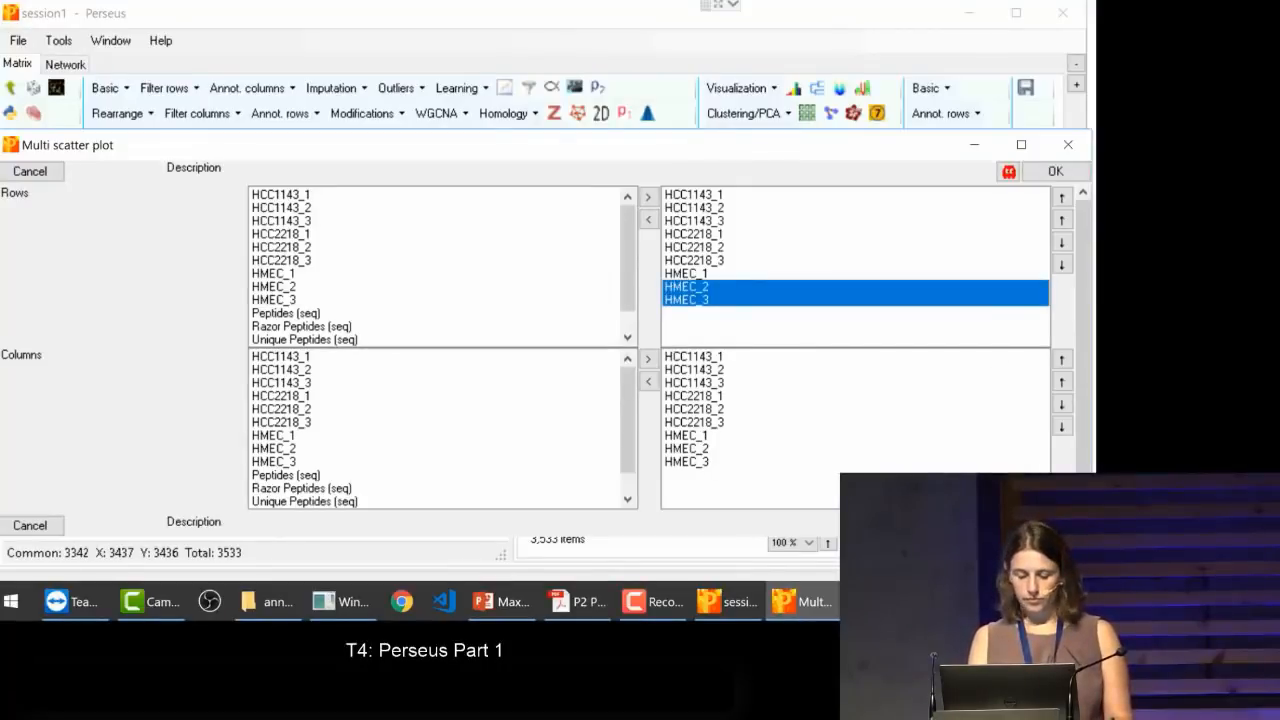
left_click(1055, 525)
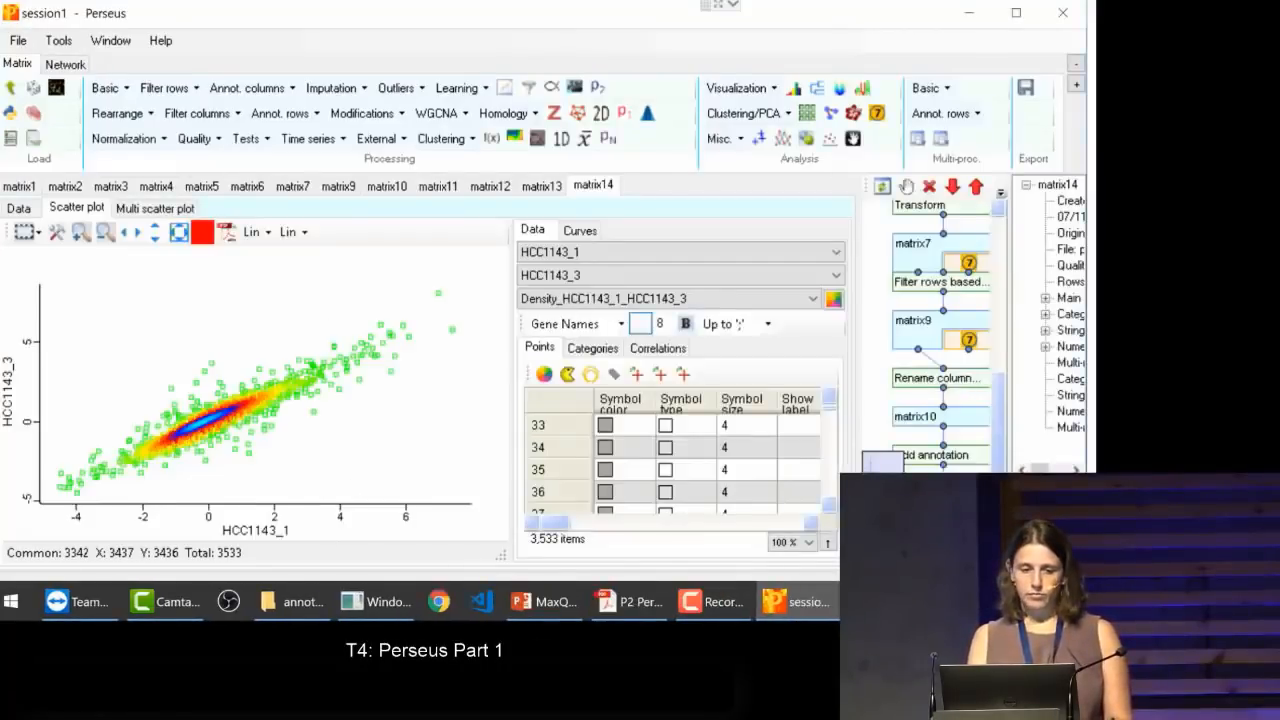
left_click(163, 208)
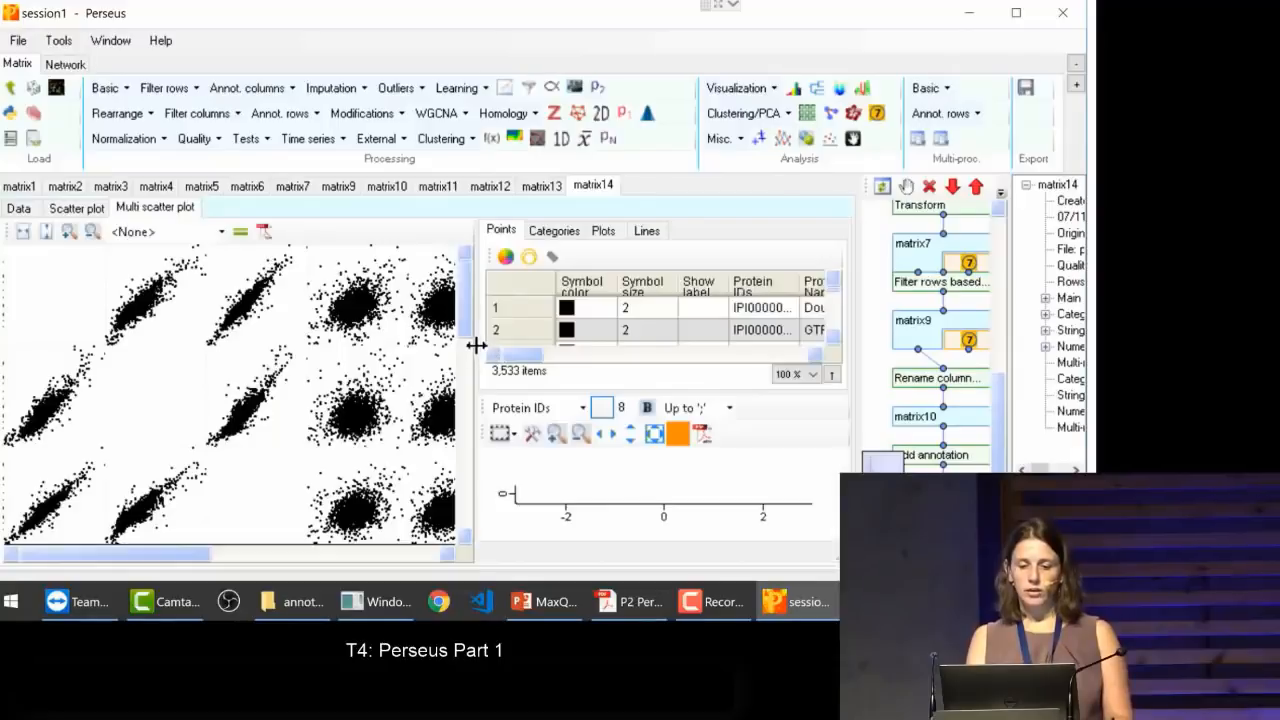
left_click_drag(474, 345, 556, 348)
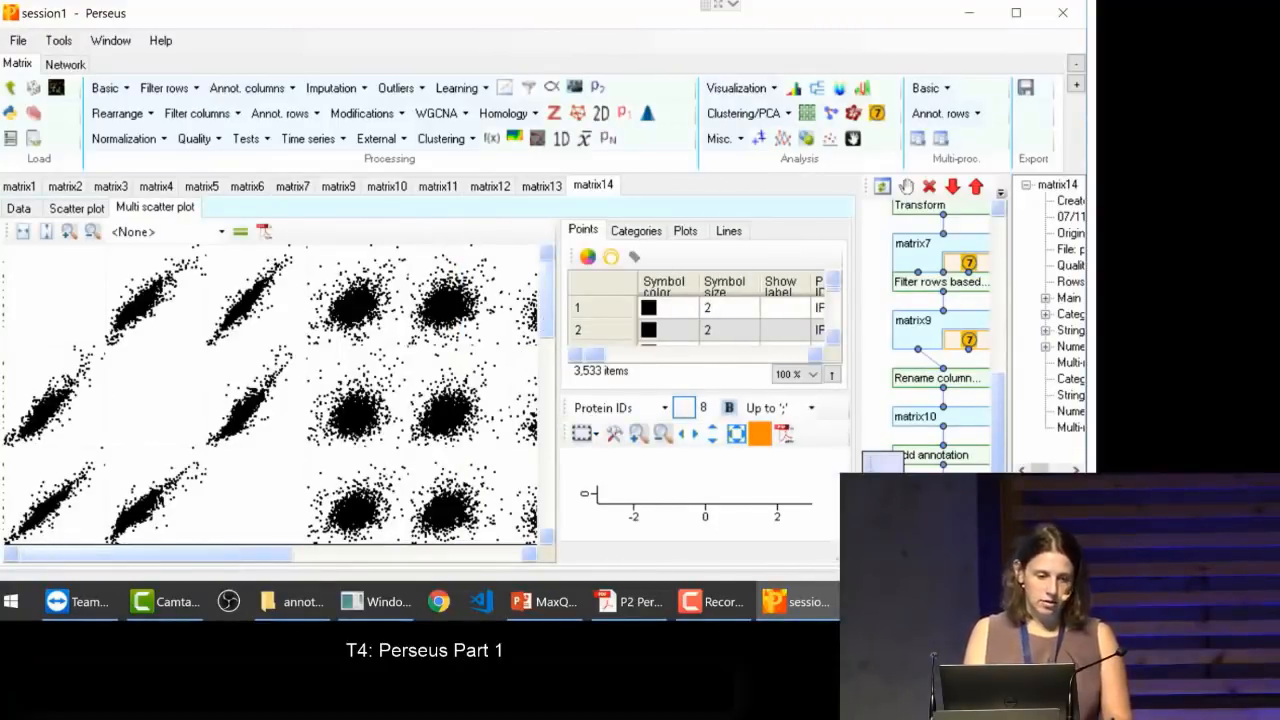
mouse_move(1, 355)
left_mouse_down()
mouse_move(20, 356)
mouse_move(0, 360)
left_mouse_up()
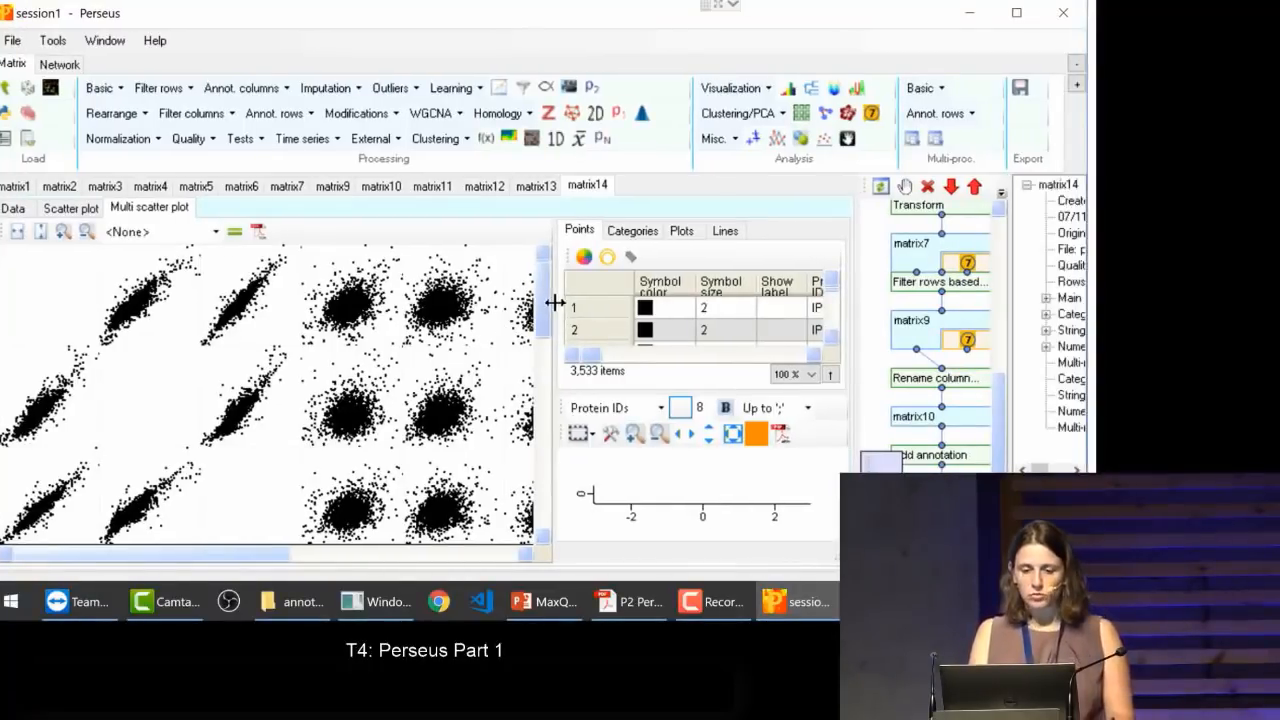
Step: Look through the lower rows of the multi scatter plot and try equal ranges on and off
left_click(545, 537)
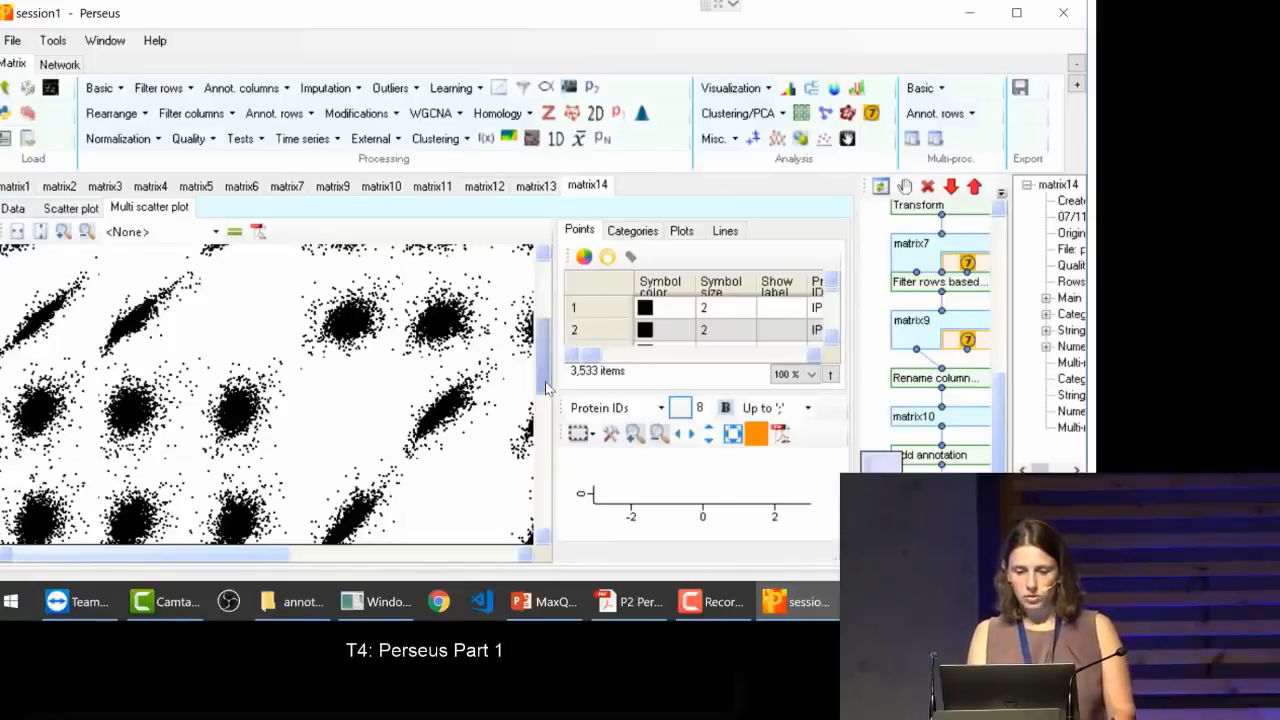
left_click(540, 512)
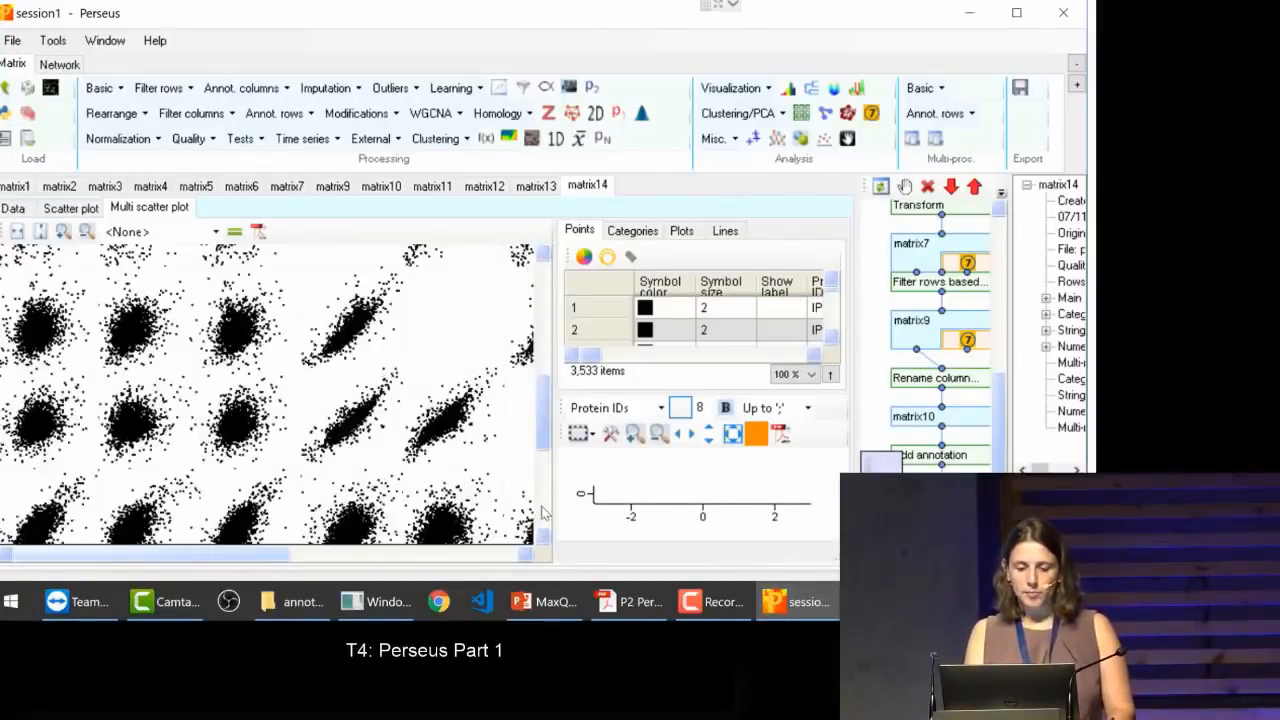
left_click(541, 512)
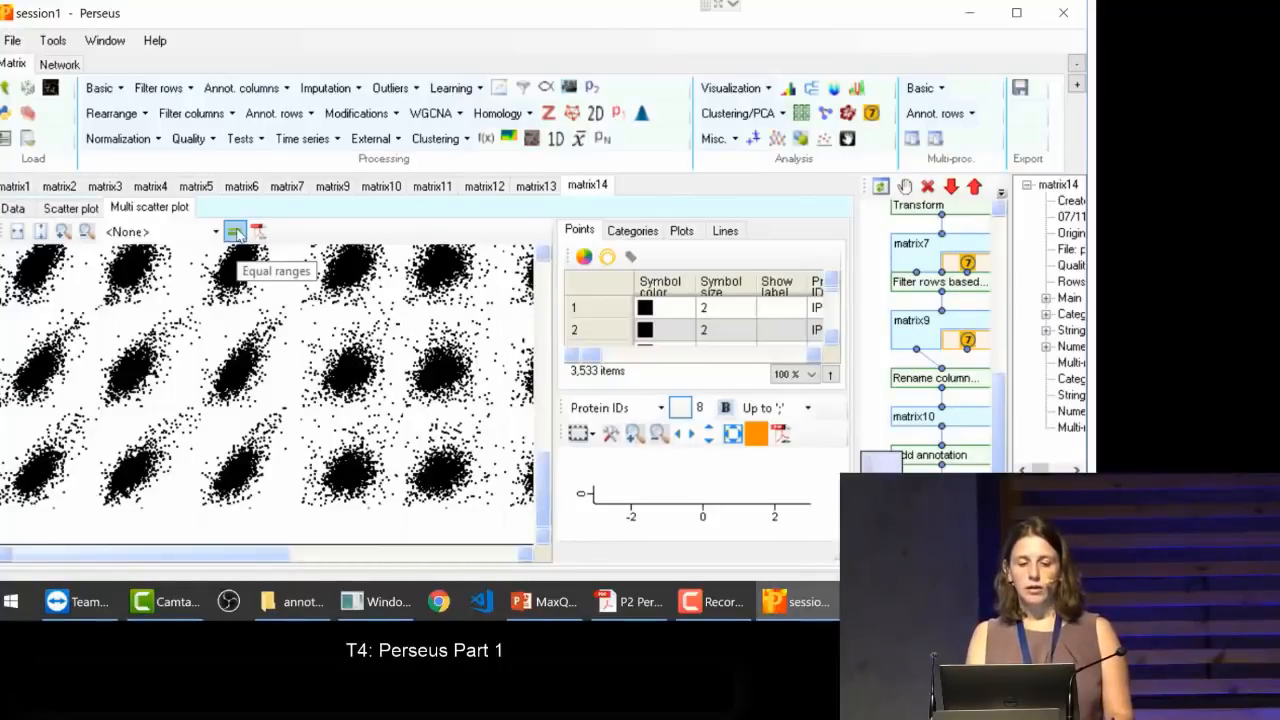
left_click(239, 235)
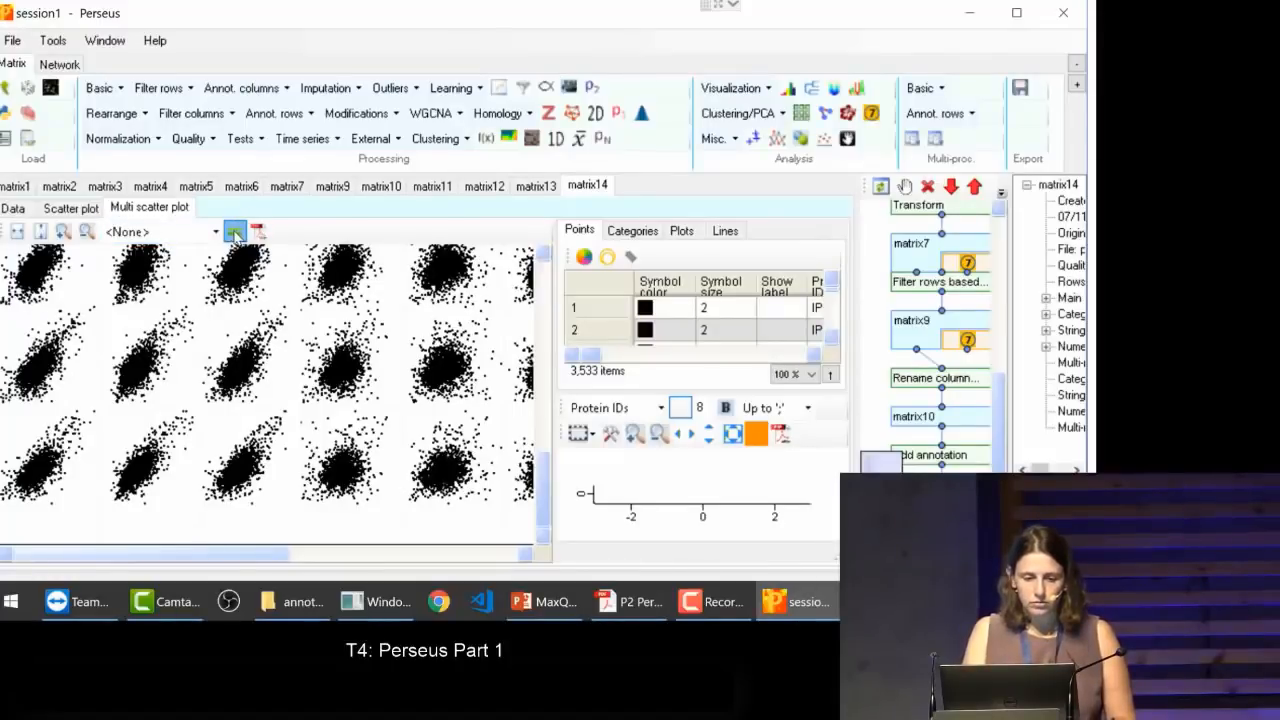
left_click(234, 232)
Step: Show a single plot with HCC2218_1 as x in the detail view and select its points with x values above about 3
left_click(237, 270)
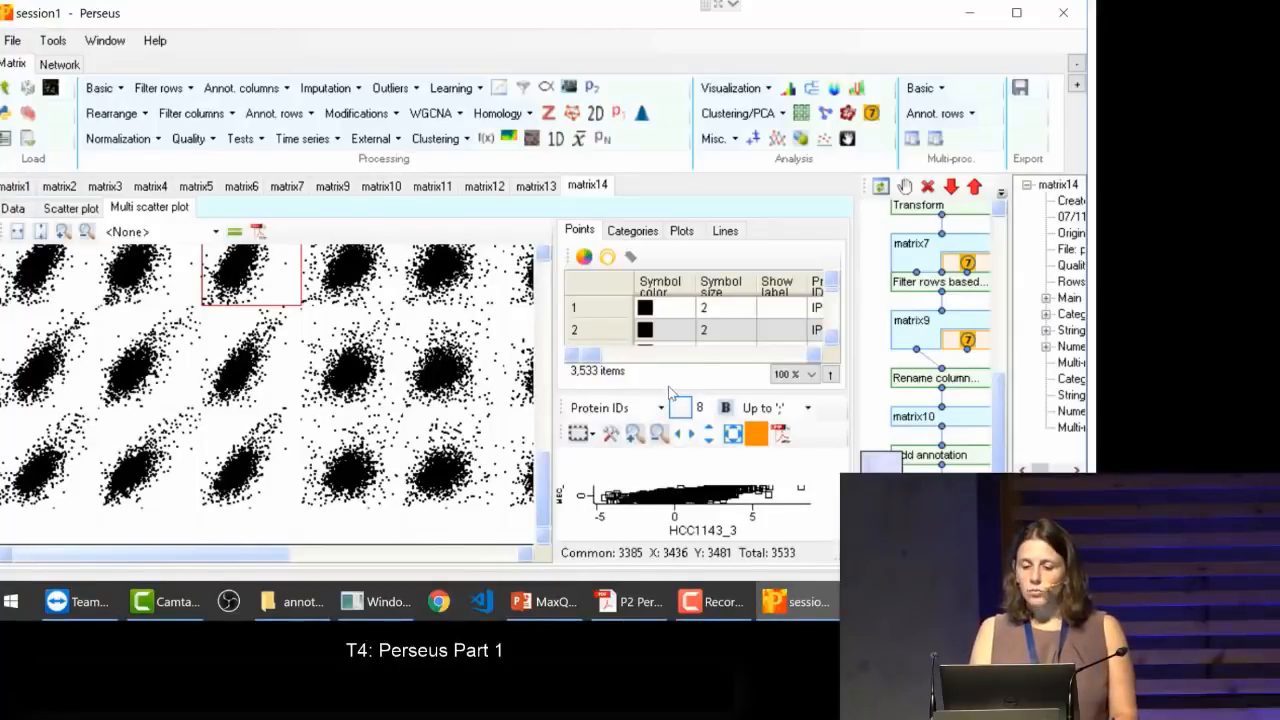
left_click(360, 376)
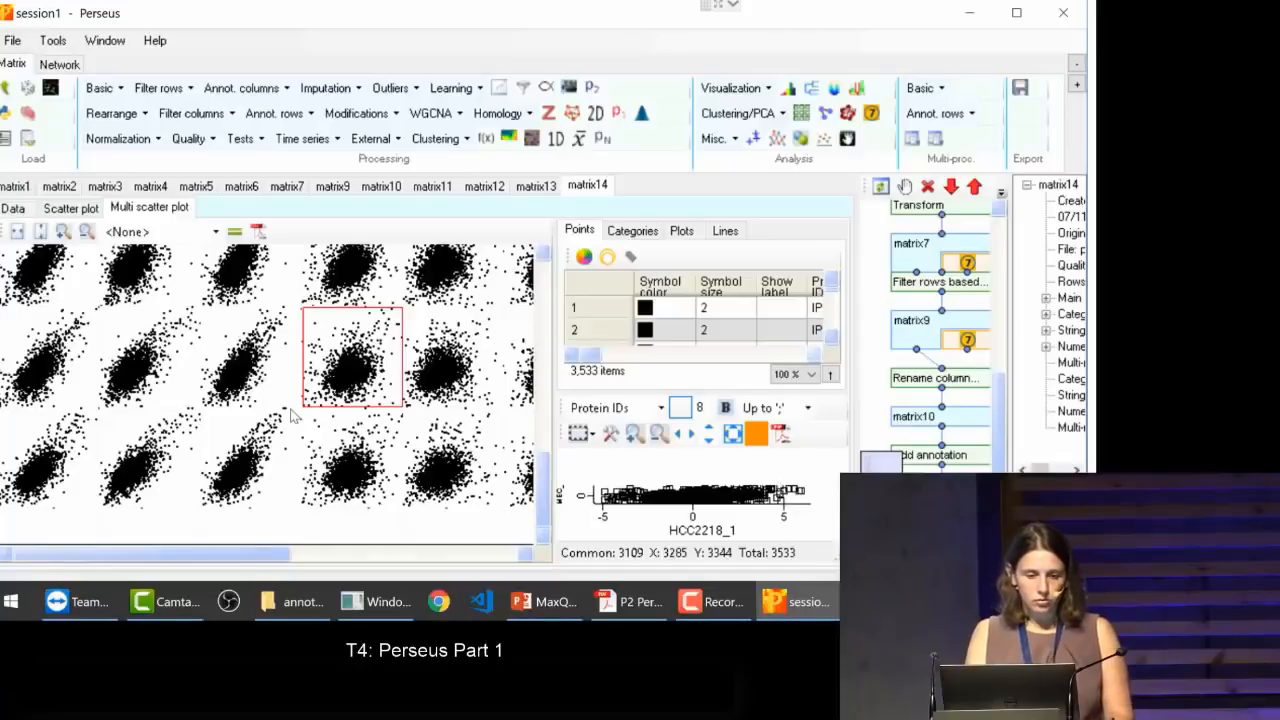
left_click(85, 233)
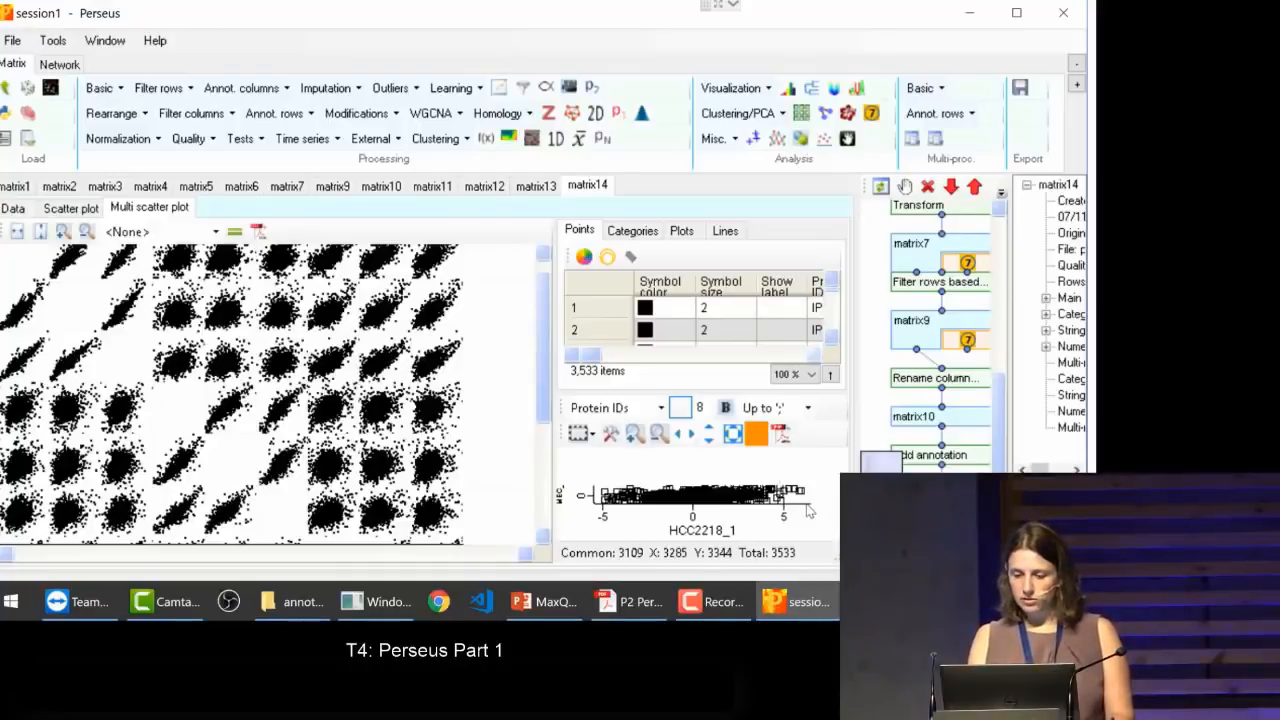
left_click(809, 509)
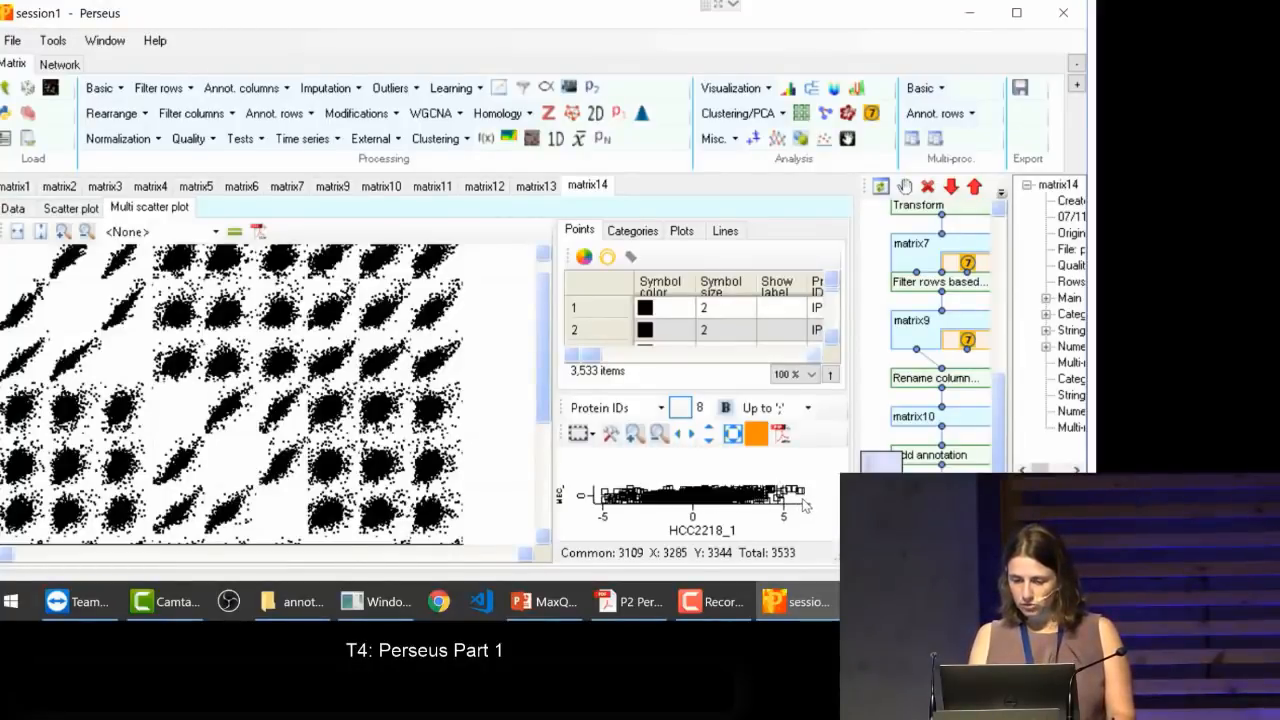
left_click_drag(805, 507, 745, 452)
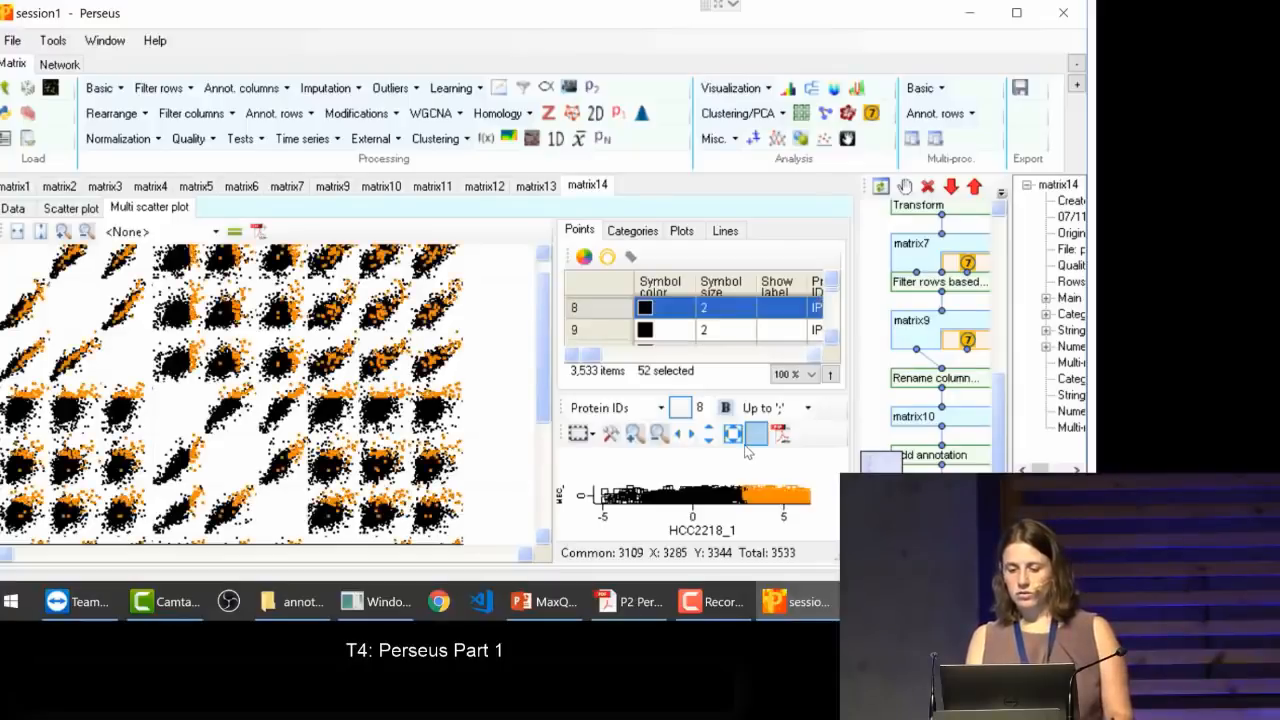
Step: Check the categories available for highlighting and apply equal ranges to the multi scatter plot
left_click(631, 232)
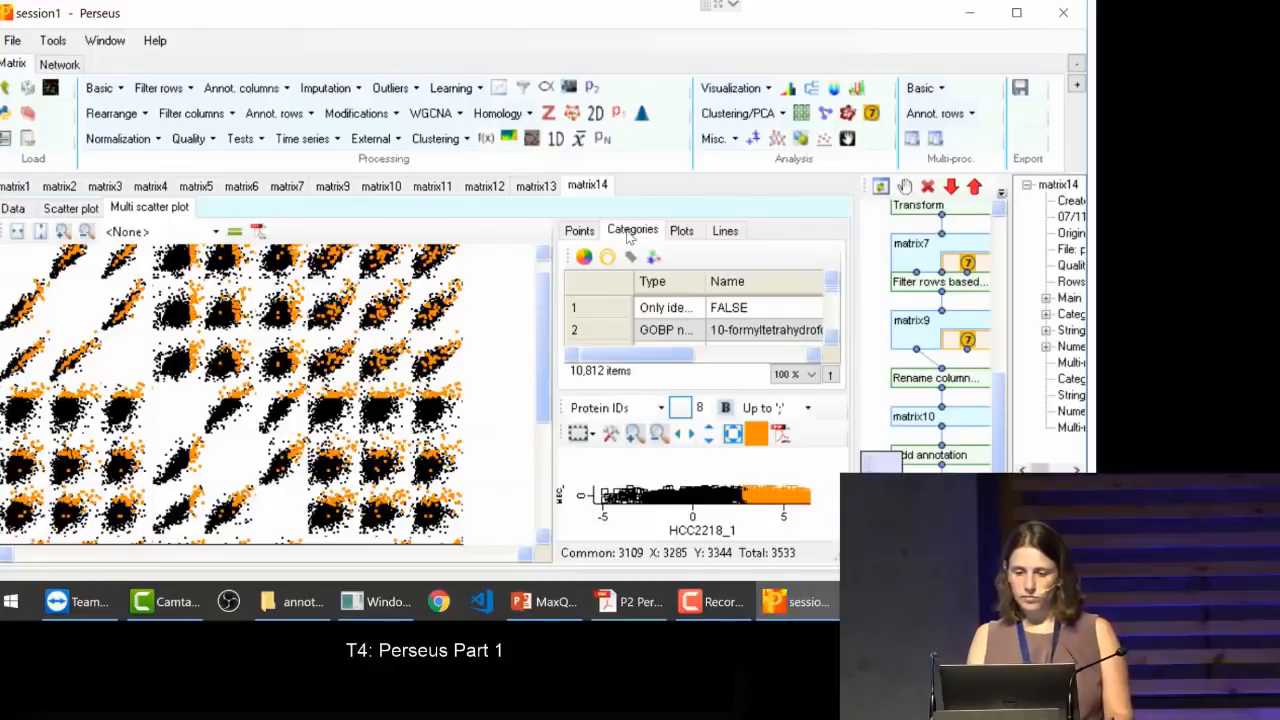
left_click(579, 230)
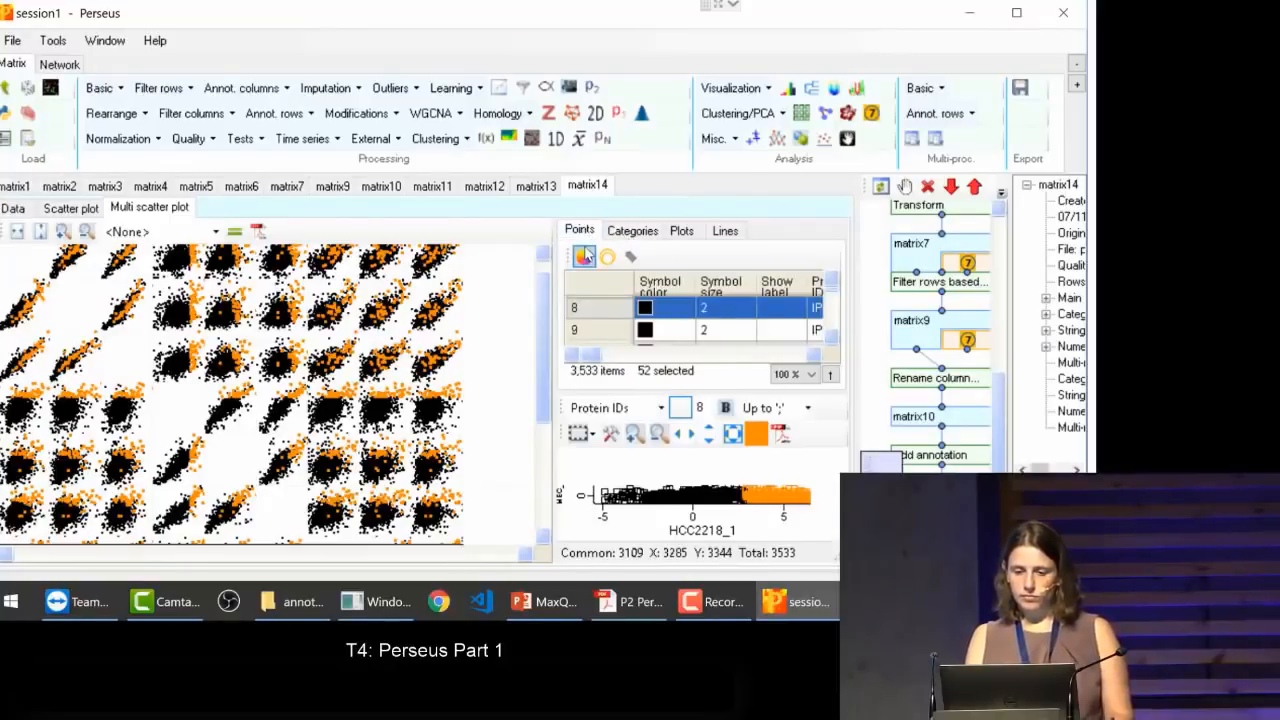
left_click(238, 233)
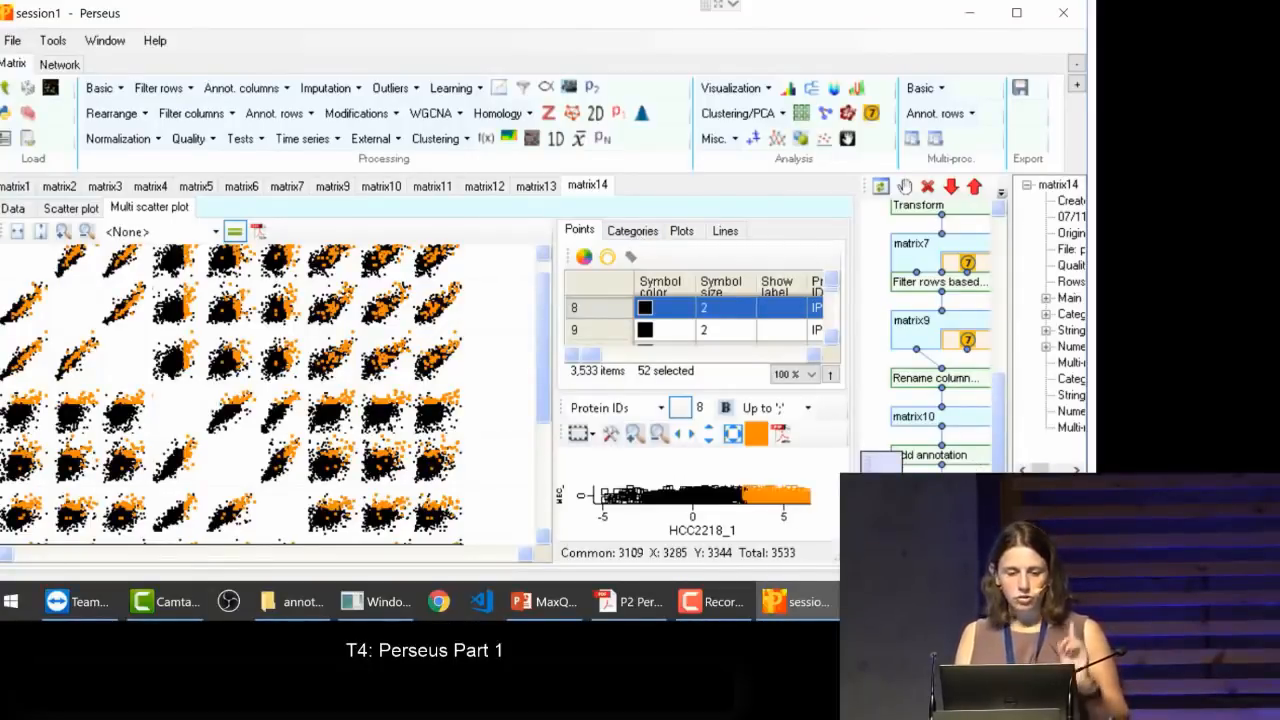
Step: Return to the scatter plot of HCC1143_1 against HCC1143_3 and add a curve with the equation x
left_click(62, 210)
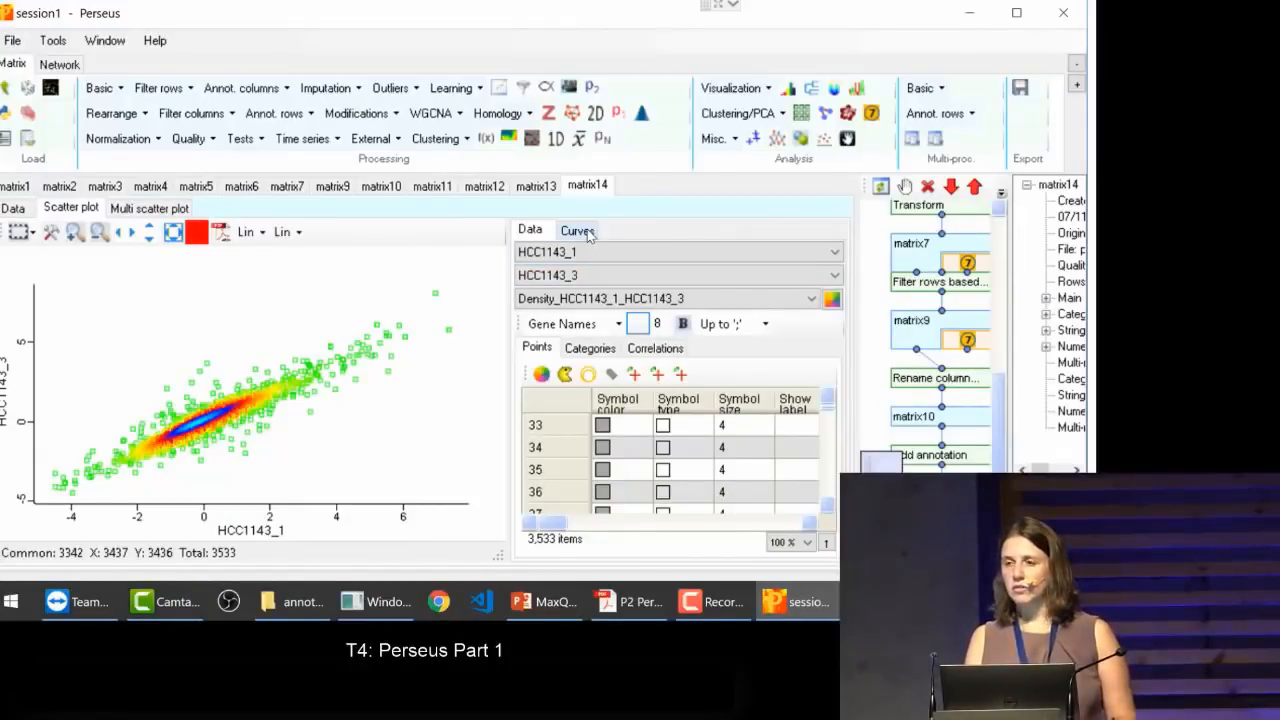
left_click(578, 231)
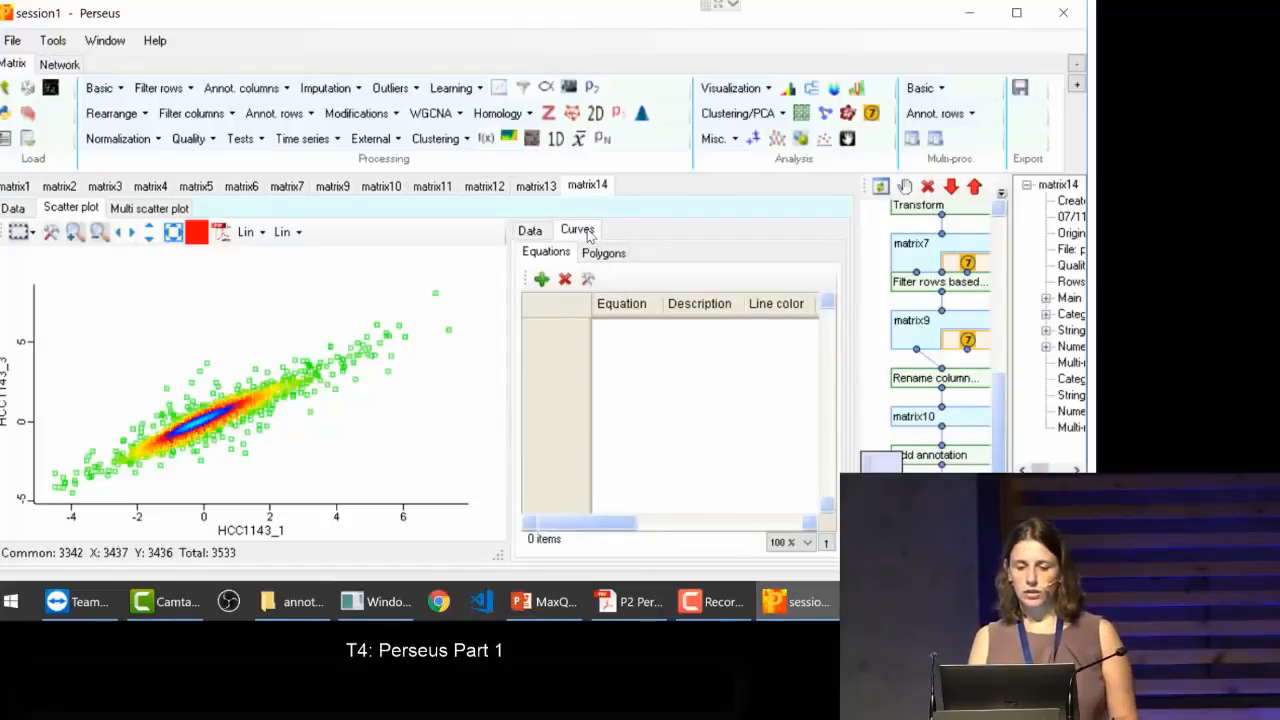
left_click(532, 233)
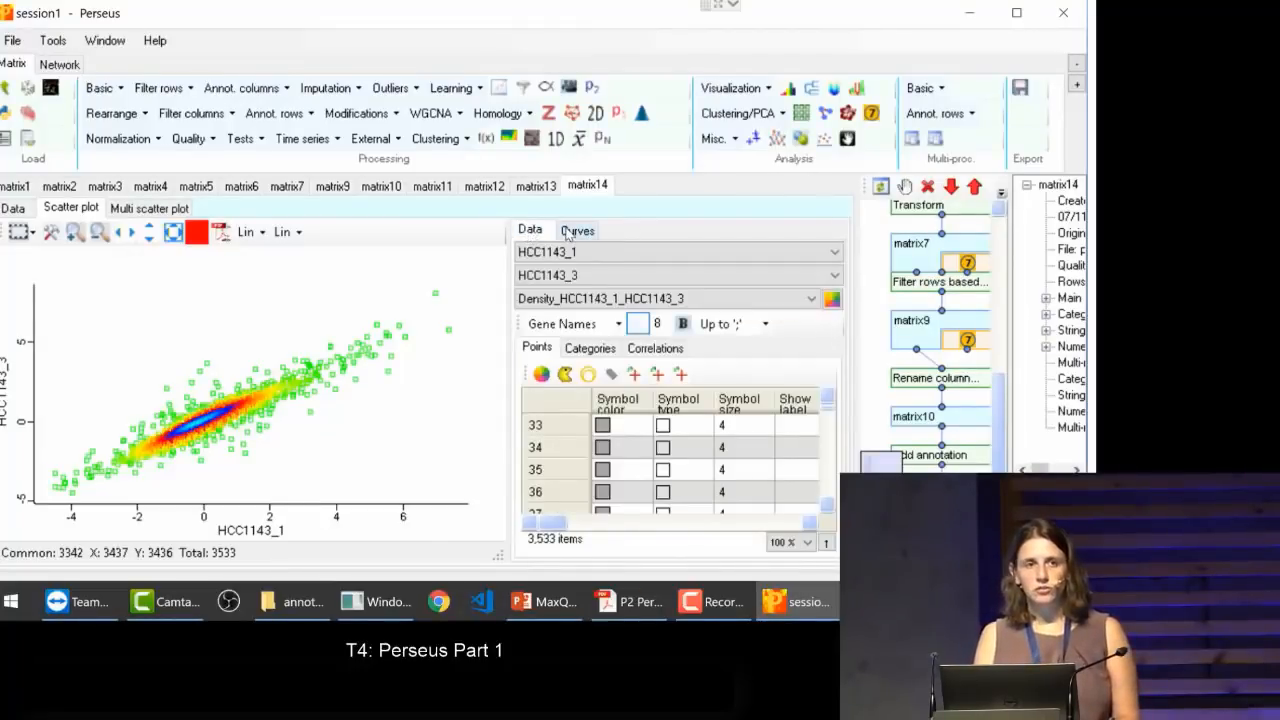
left_click(567, 233)
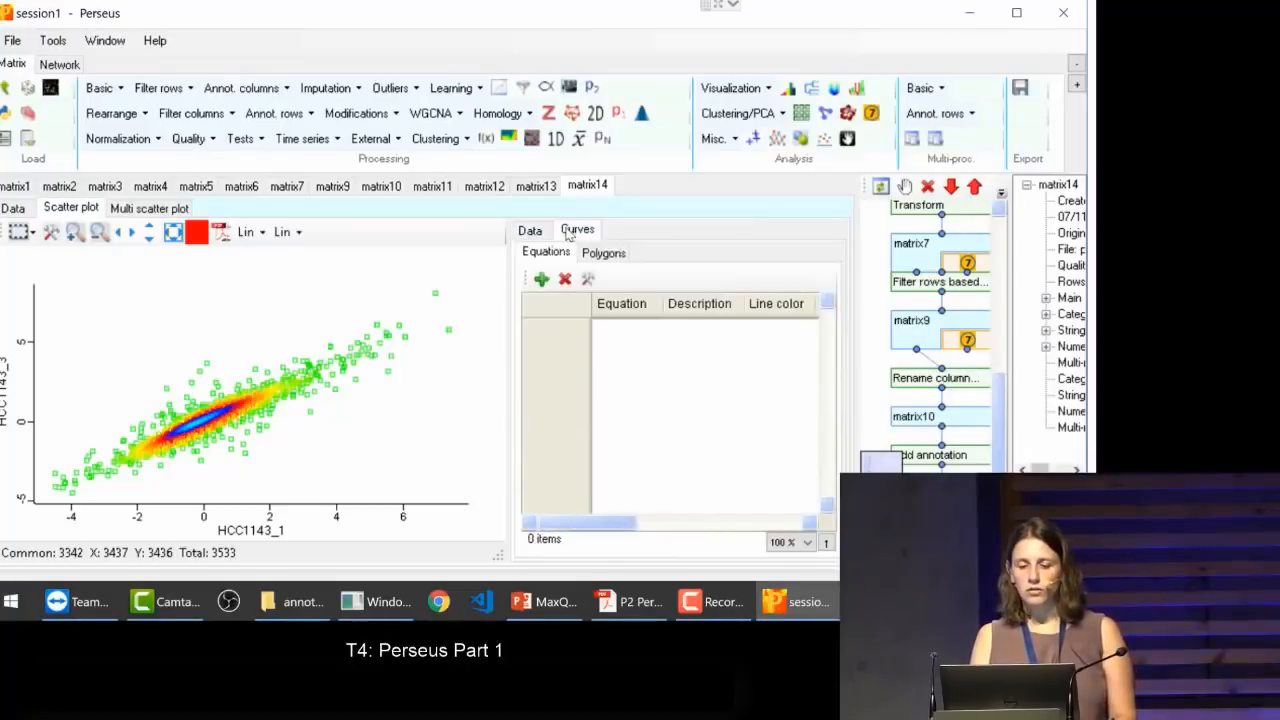
left_click(541, 280)
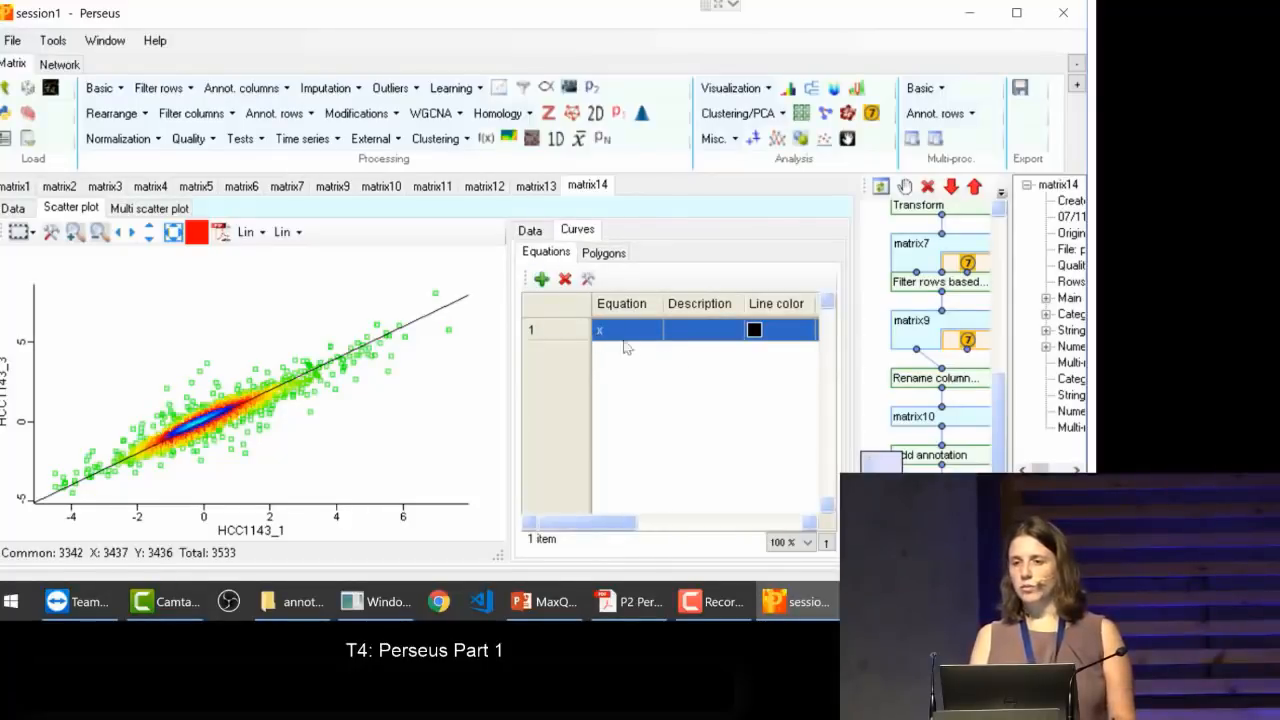
Step: Add a second curve to the scatter plot and set its equation to x+2
left_click(541, 280)
left_click(589, 280)
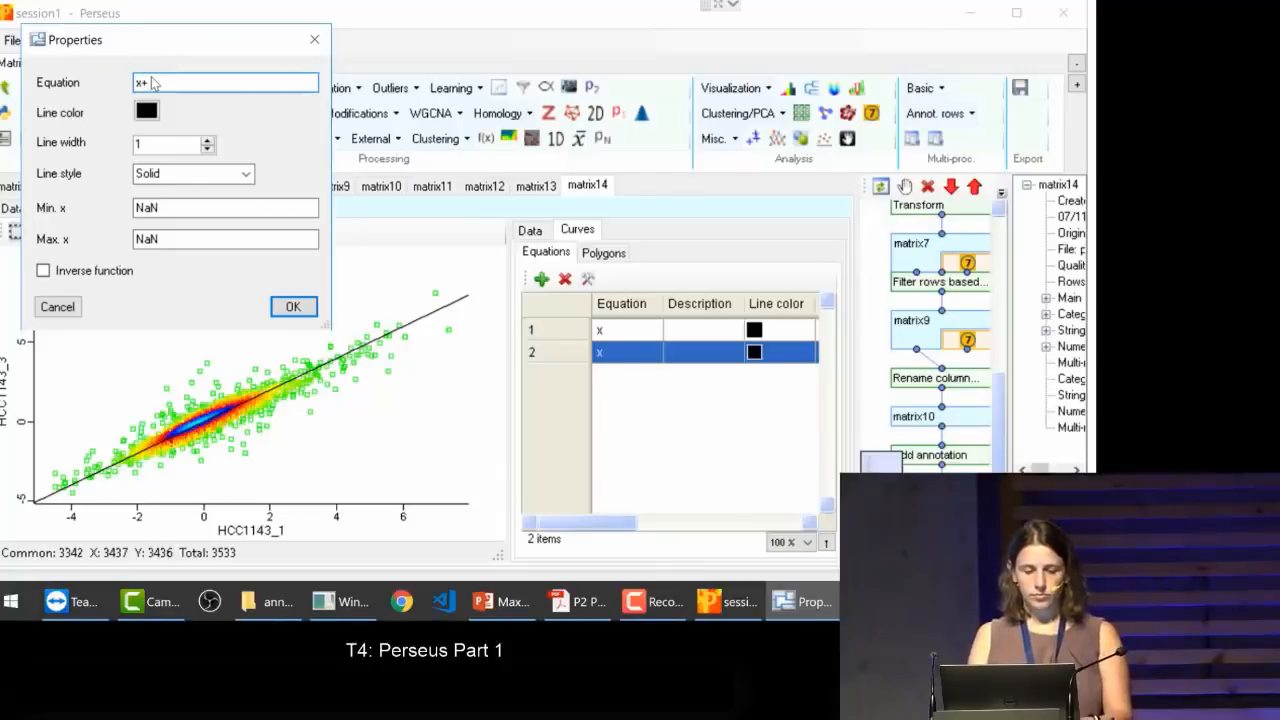
left_click(295, 308)
type("+2")
key("Return")
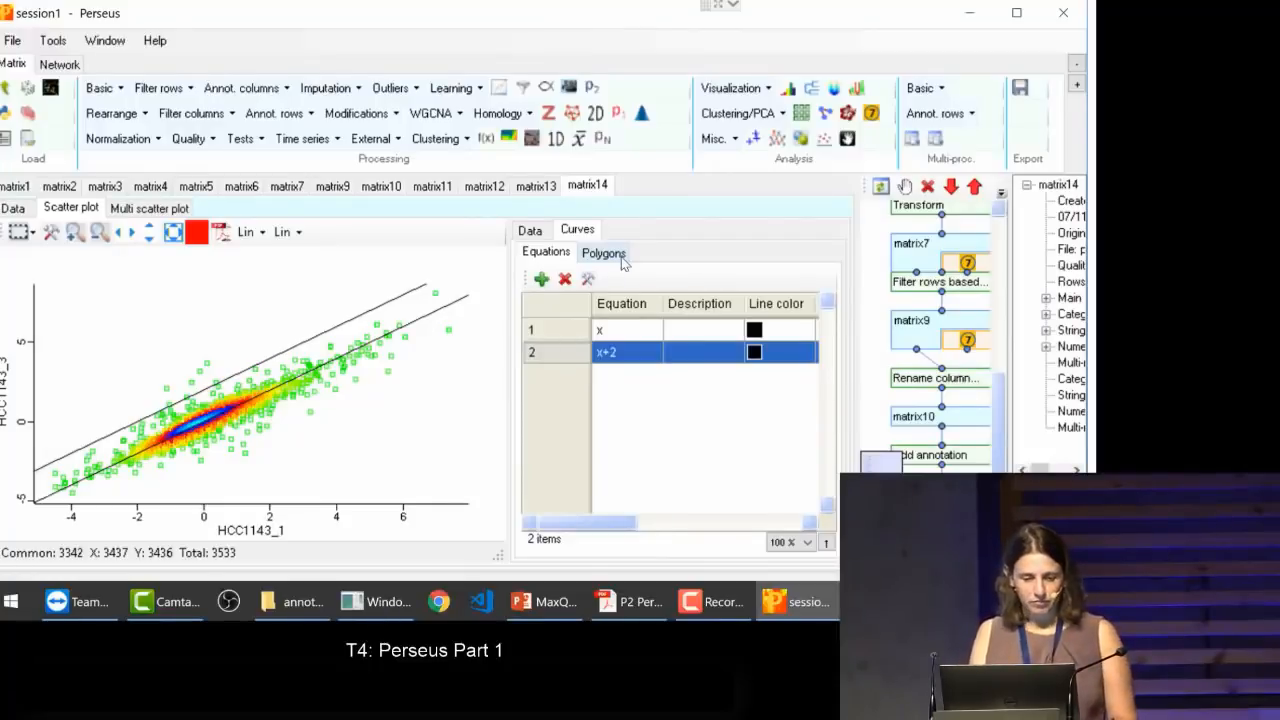
Step: Delete both equation curves, x+2 and x, from the scatter plot
left_click(565, 280)
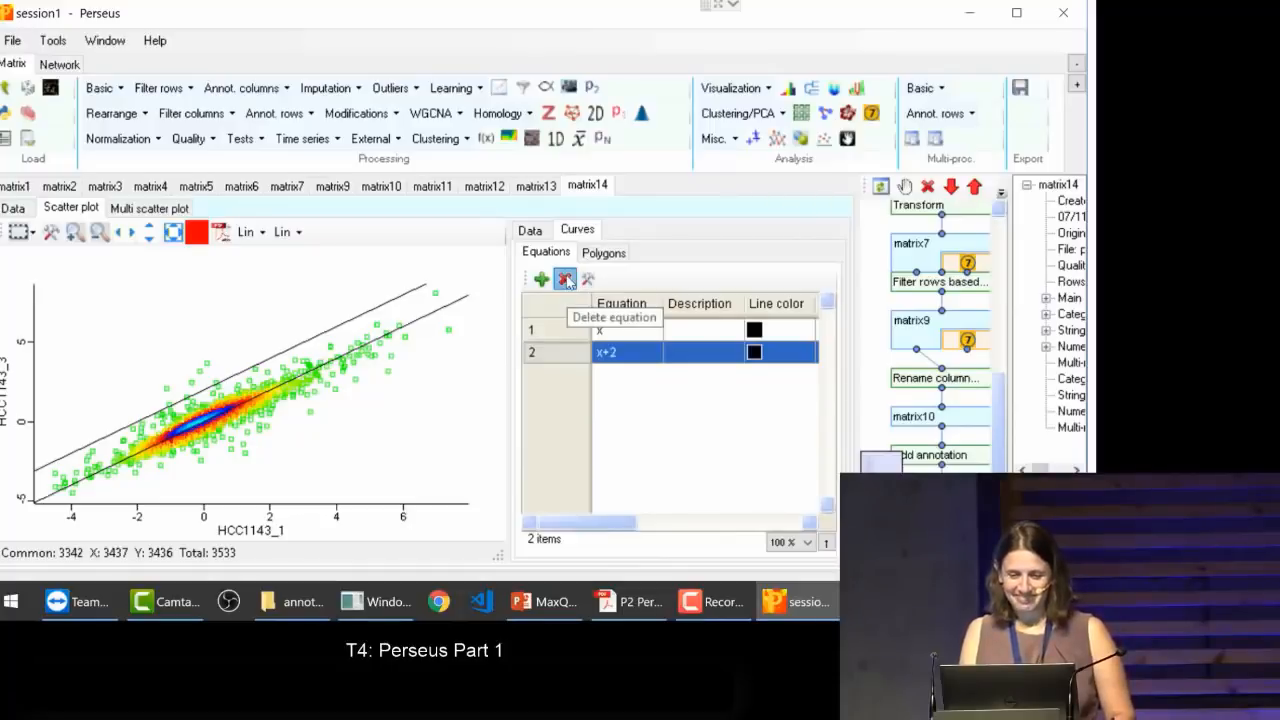
left_click(566, 280)
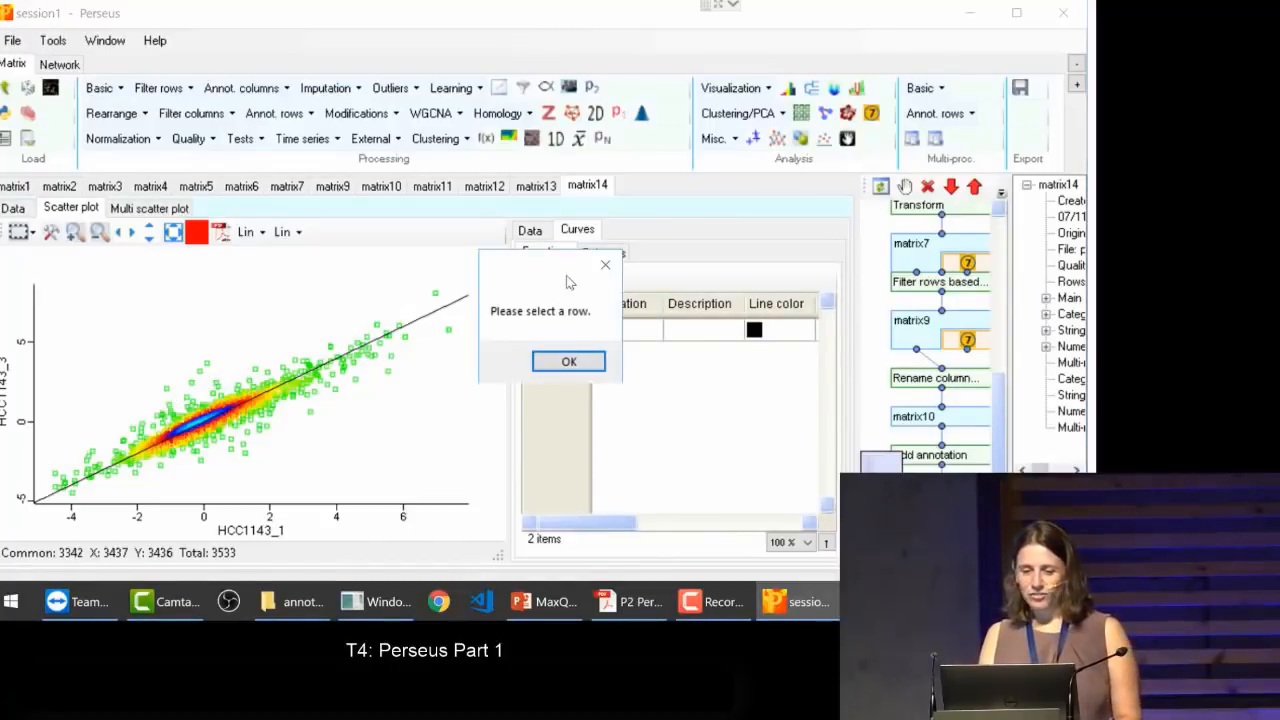
left_click(603, 264)
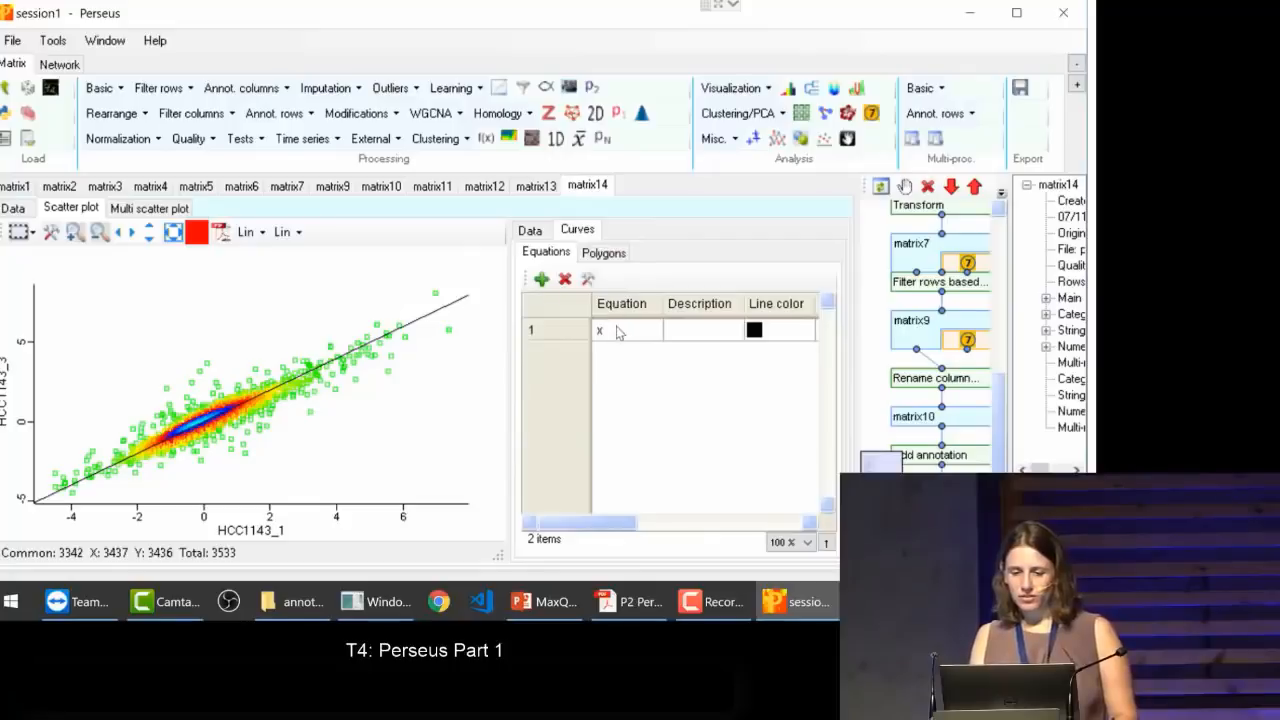
left_click(608, 330)
left_click(565, 280)
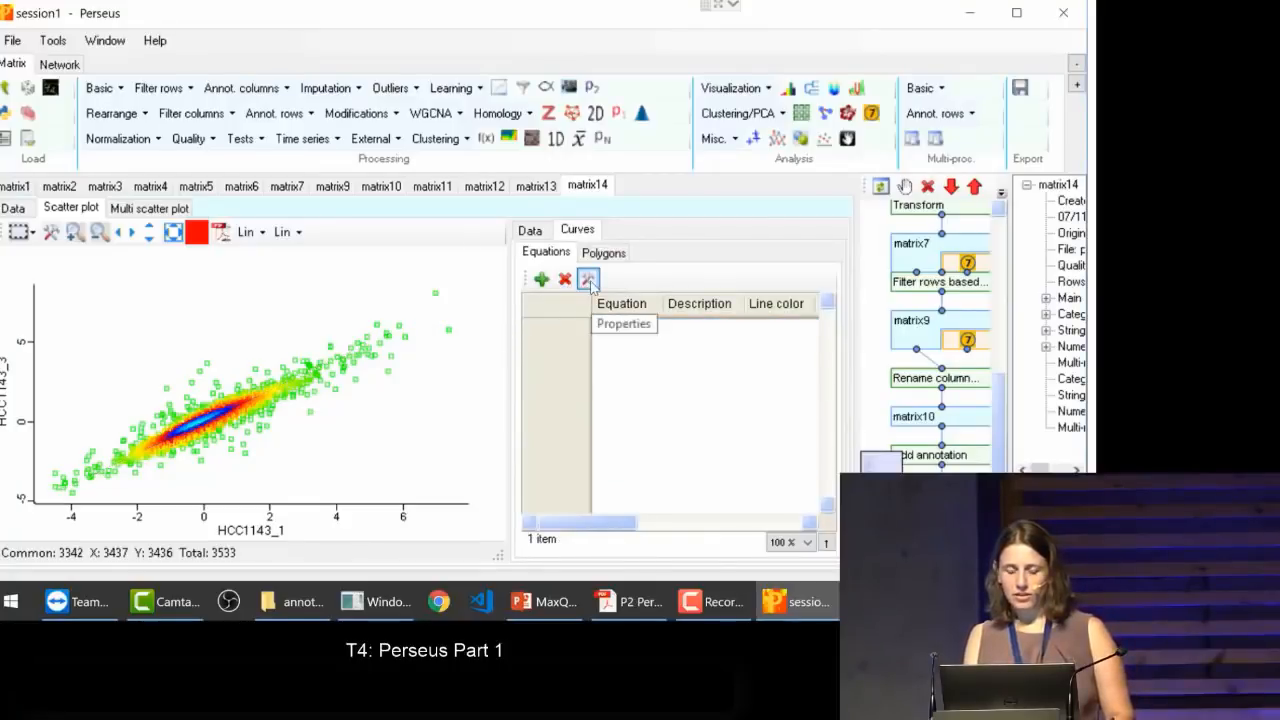
left_click(588, 280)
left_click(605, 264)
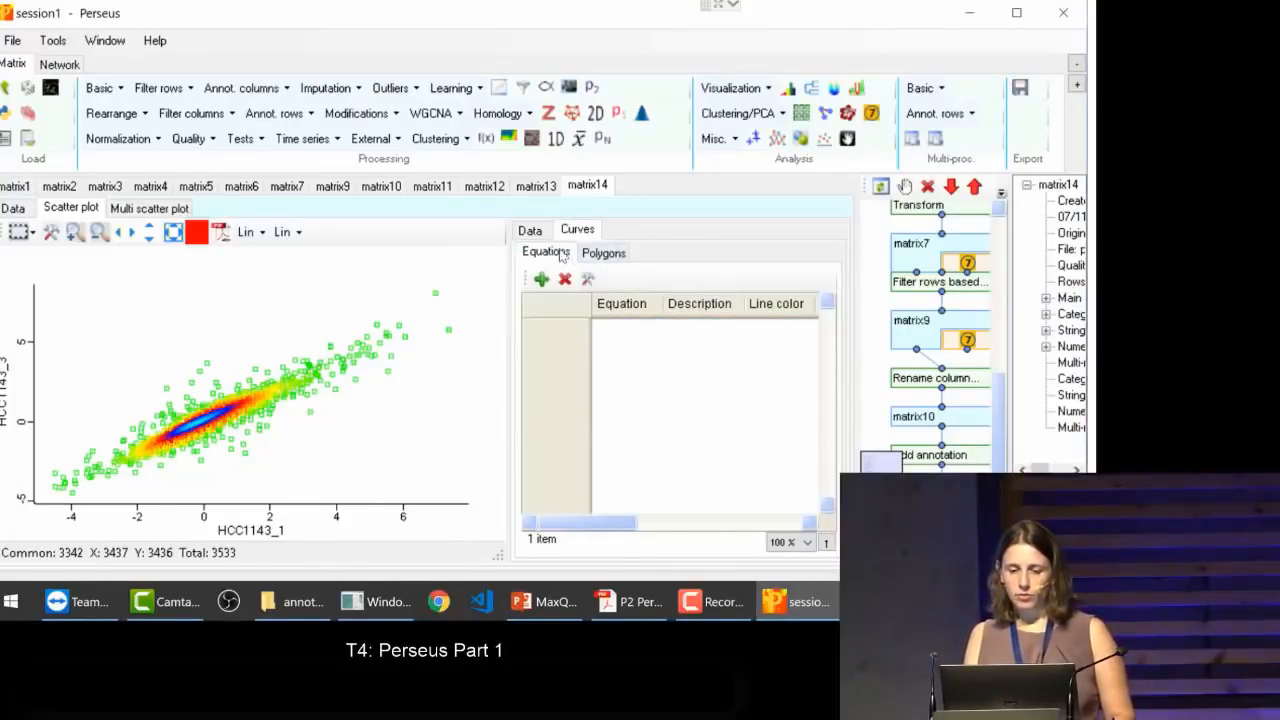
Step: Add a new curve with the equation x to the scatter plot and check its line properties
left_click(541, 280)
left_click(588, 280)
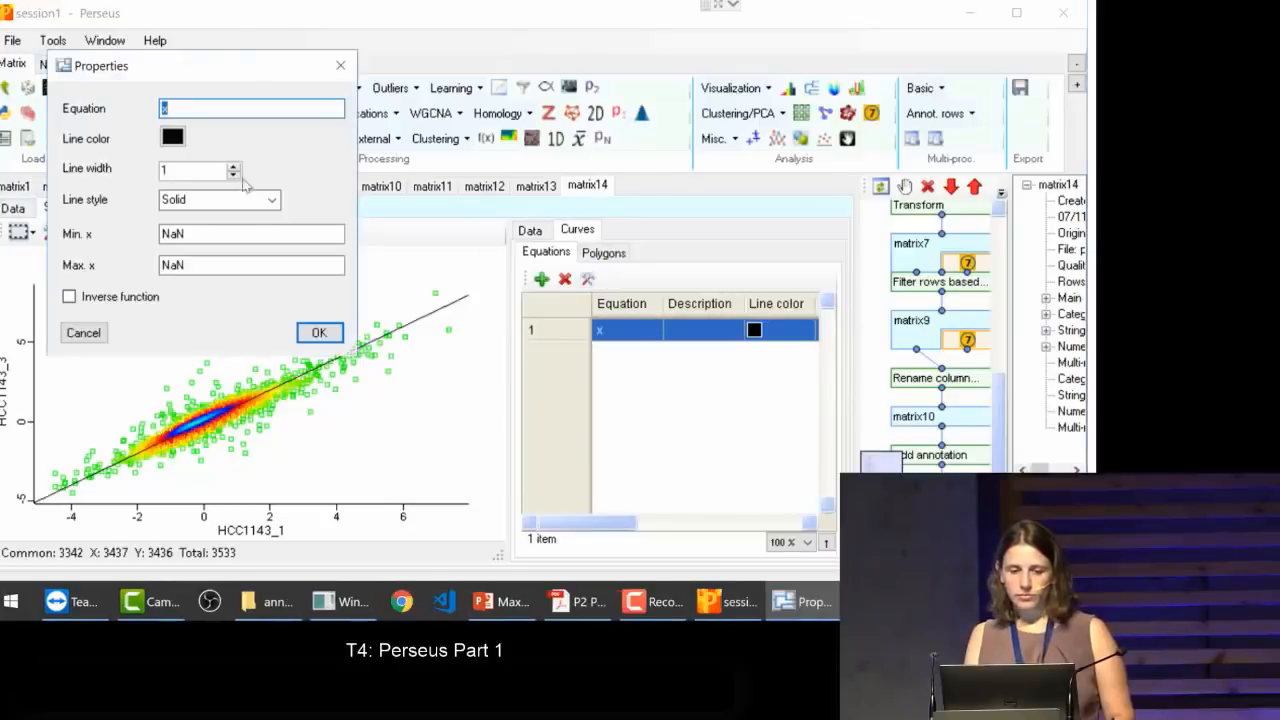
left_click(340, 65)
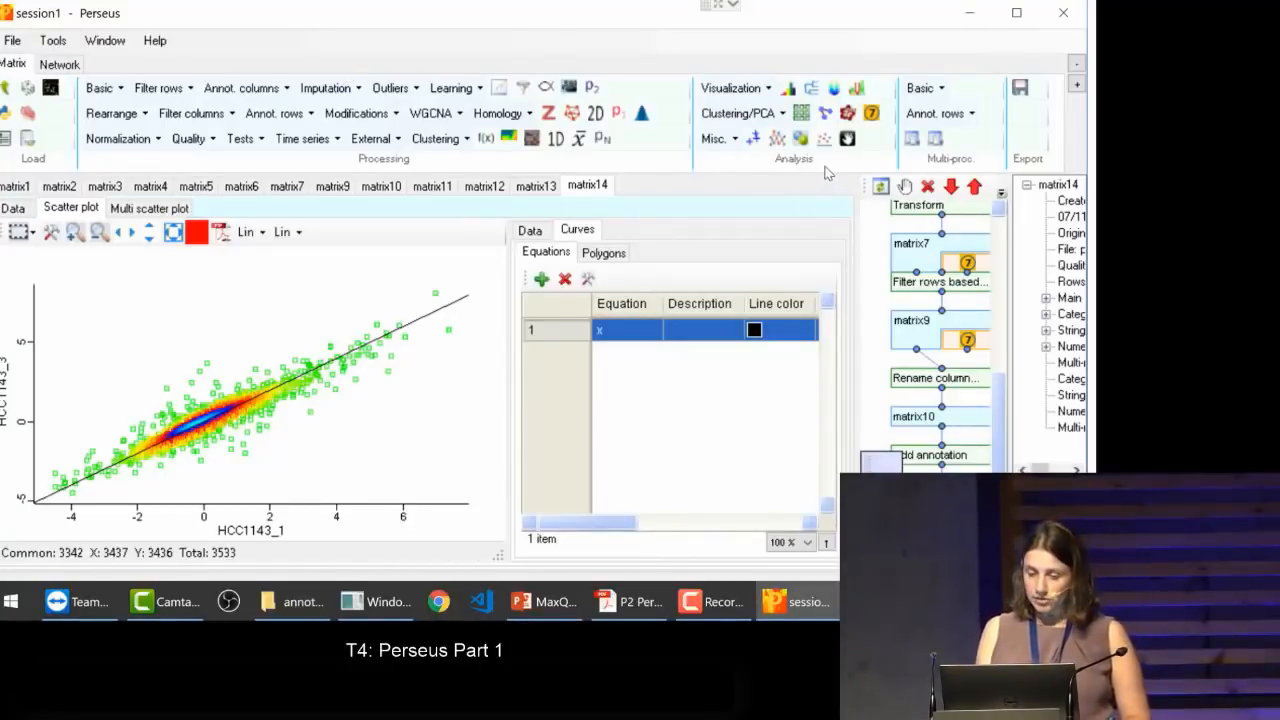
left_click(730, 90)
left_click(730, 90)
left_click(730, 90)
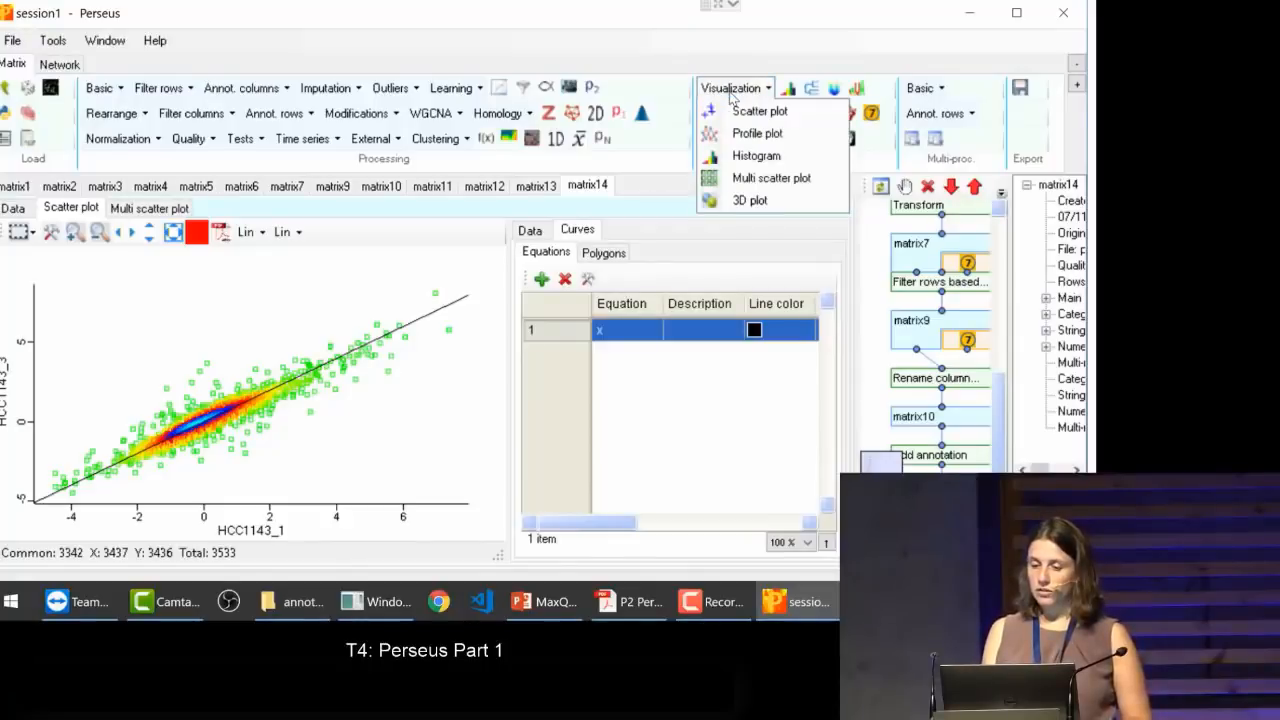
left_click(735, 160)
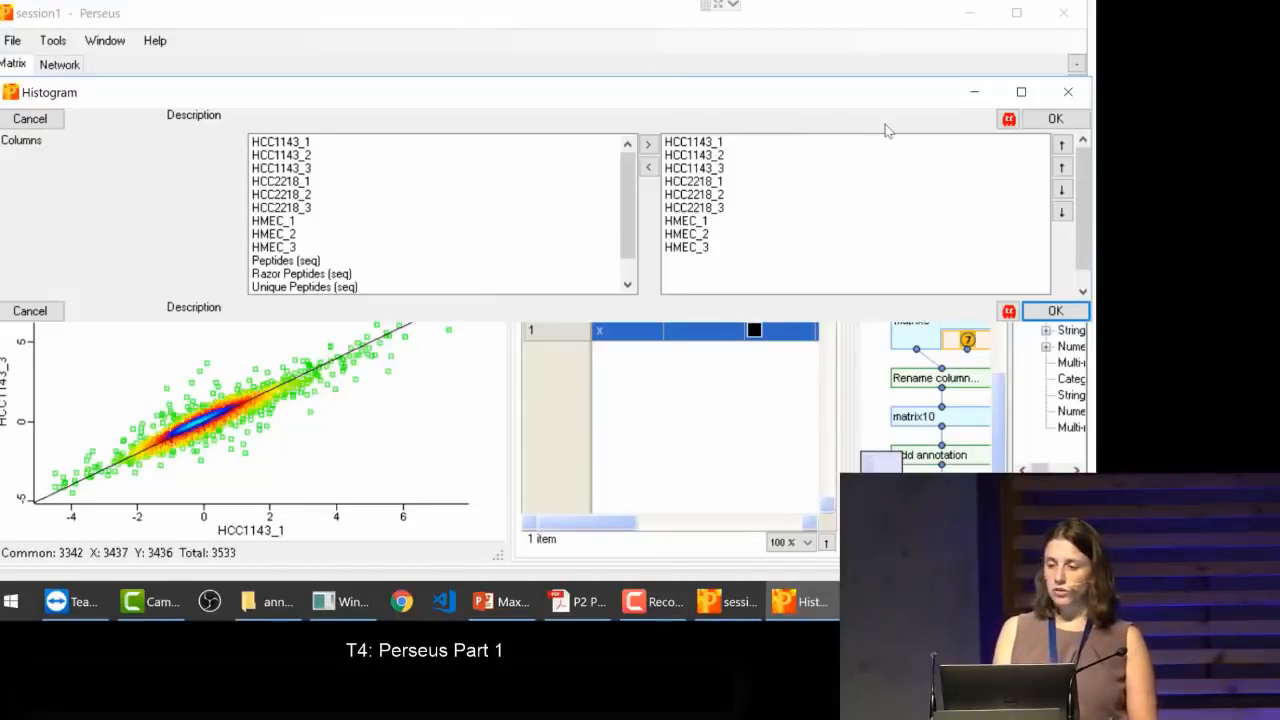
left_click(1070, 96)
Step: Create histograms of all HCC1143, HCC2218 and HMEC samples, display them, and widen their plot area
left_click(762, 92)
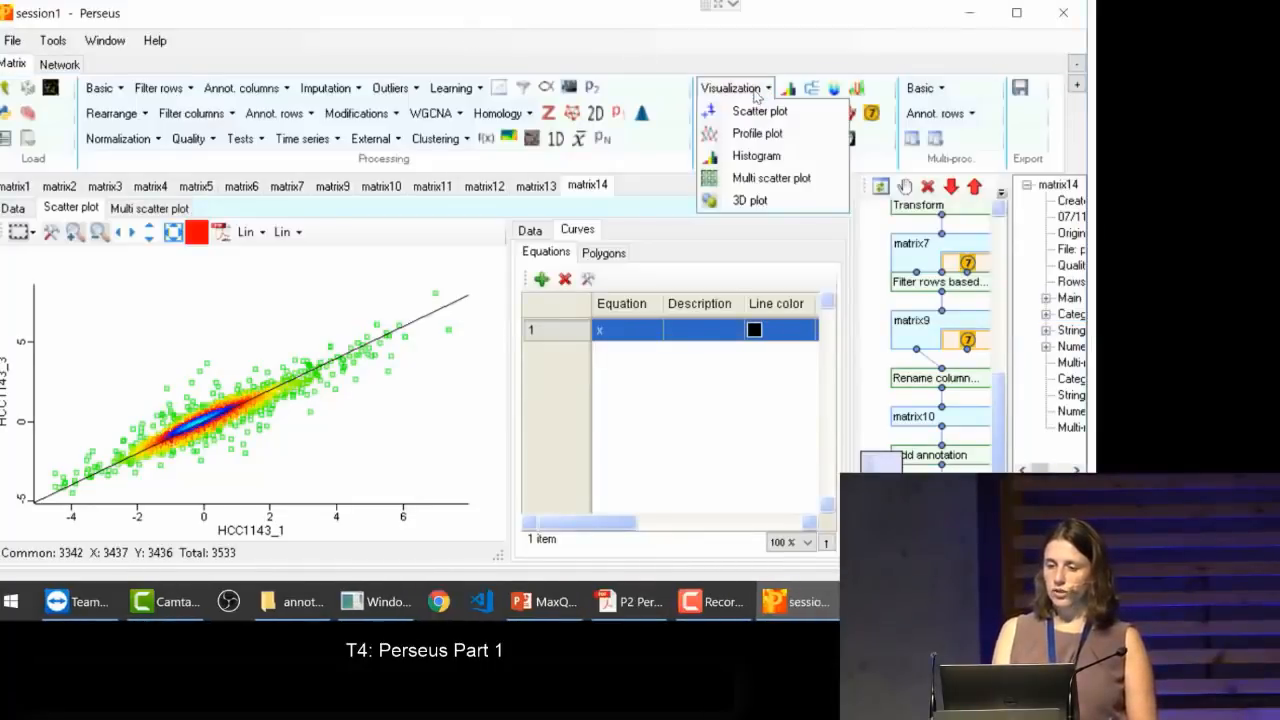
left_click(746, 158)
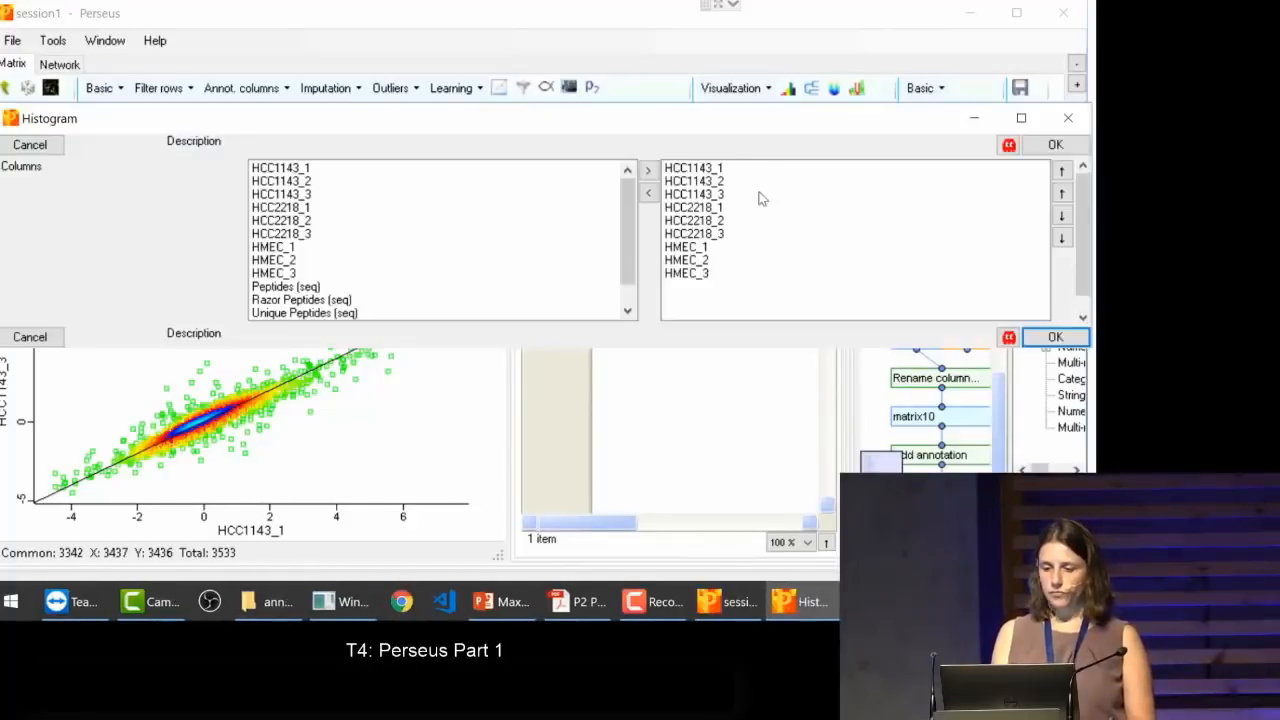
left_click(1058, 340)
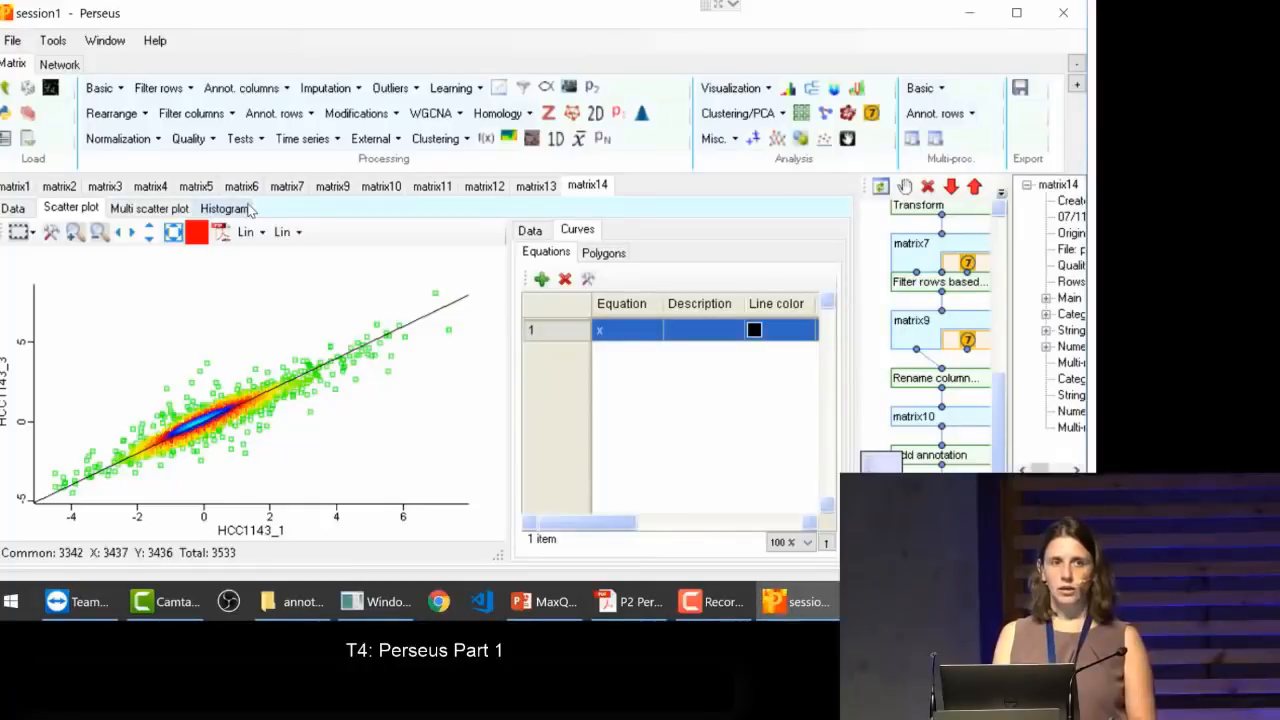
left_click(224, 208)
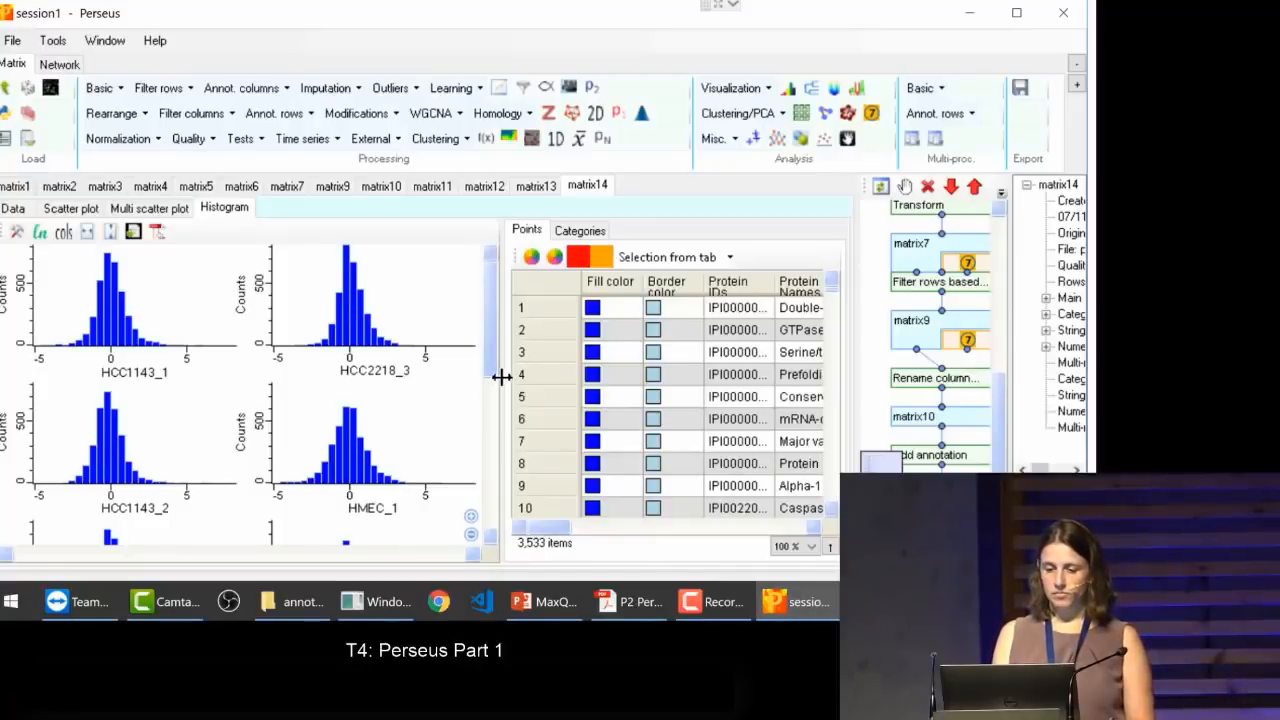
left_click_drag(500, 375, 625, 256)
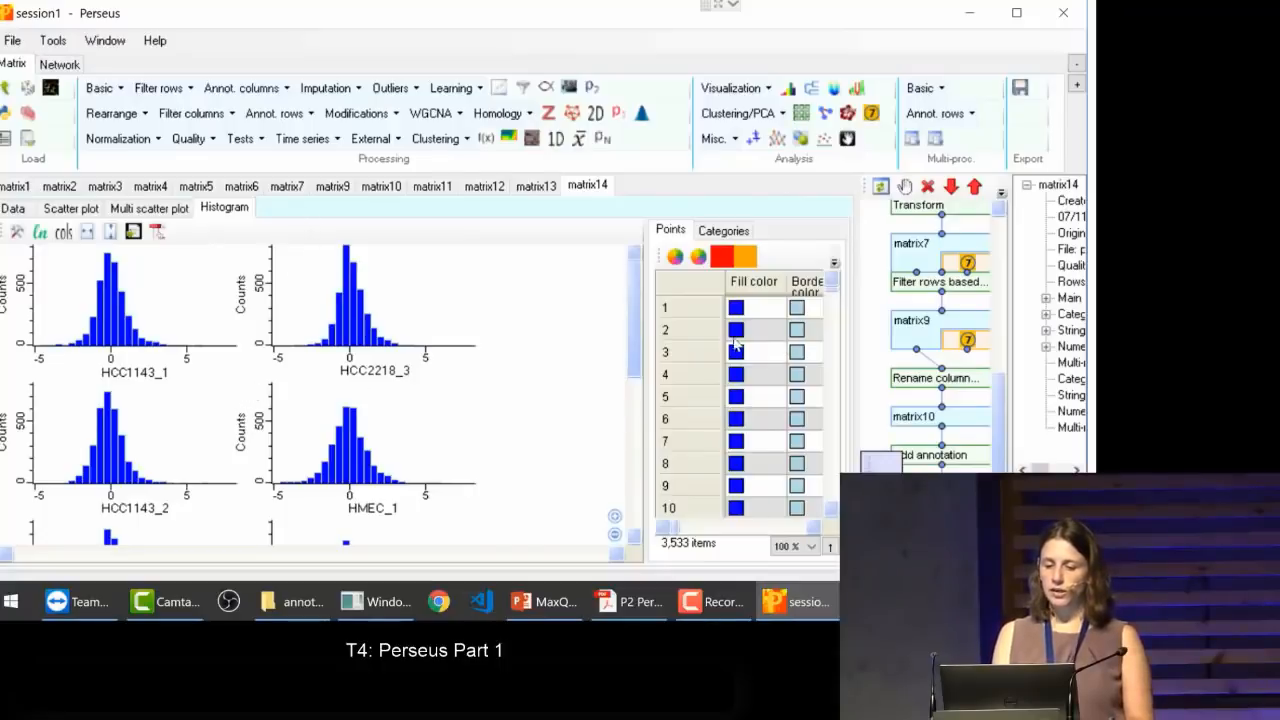
Step: Set the number of bins of the histograms to 50
left_click_drag(637, 338, 648, 506)
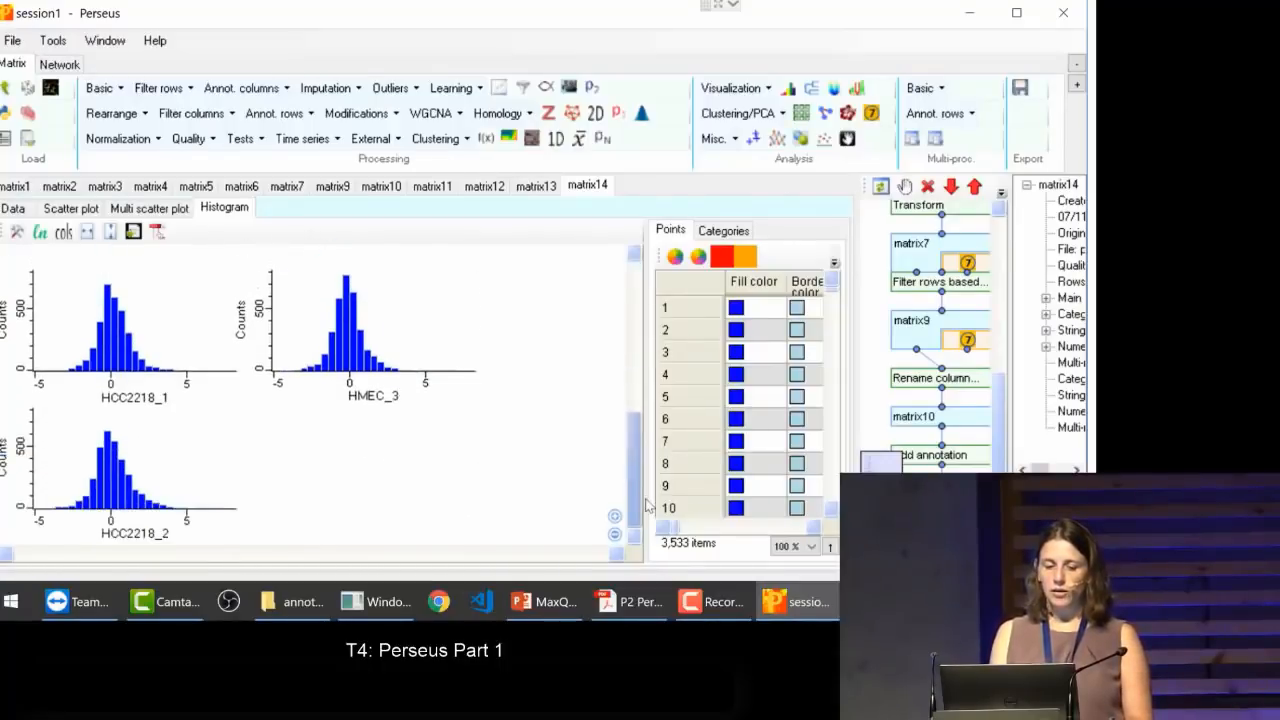
left_click(16, 233)
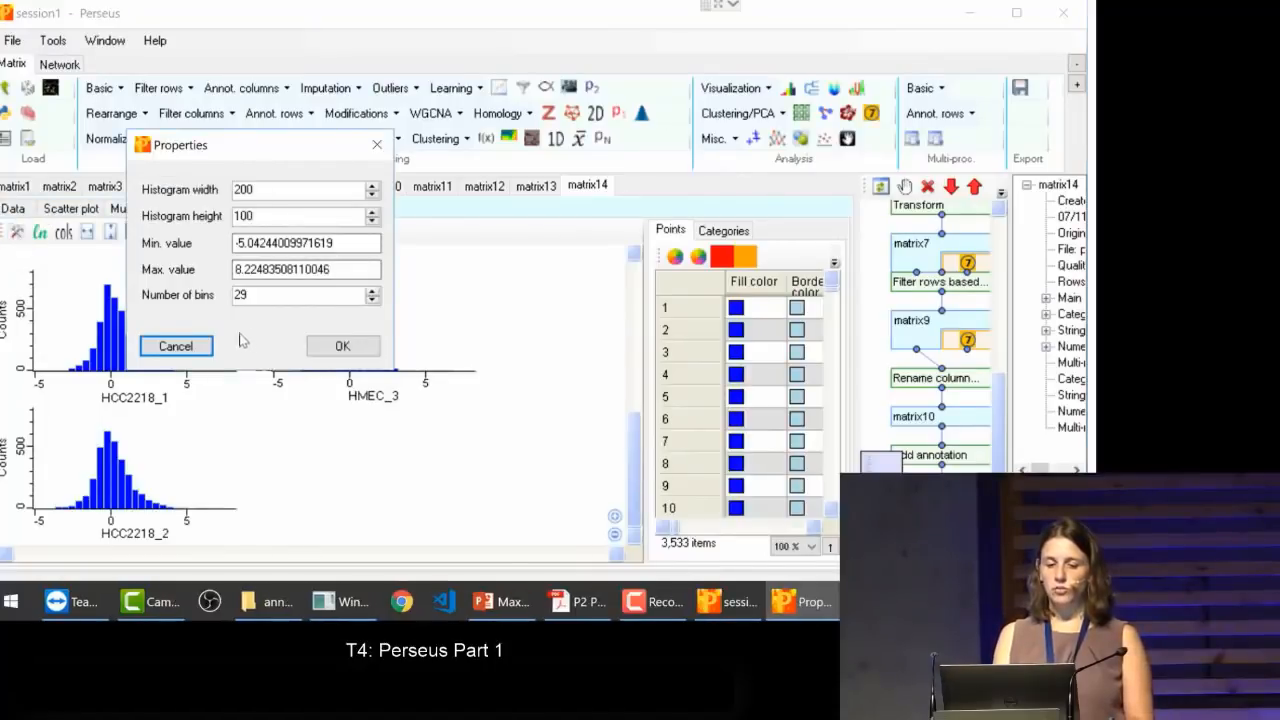
double_click(253, 296)
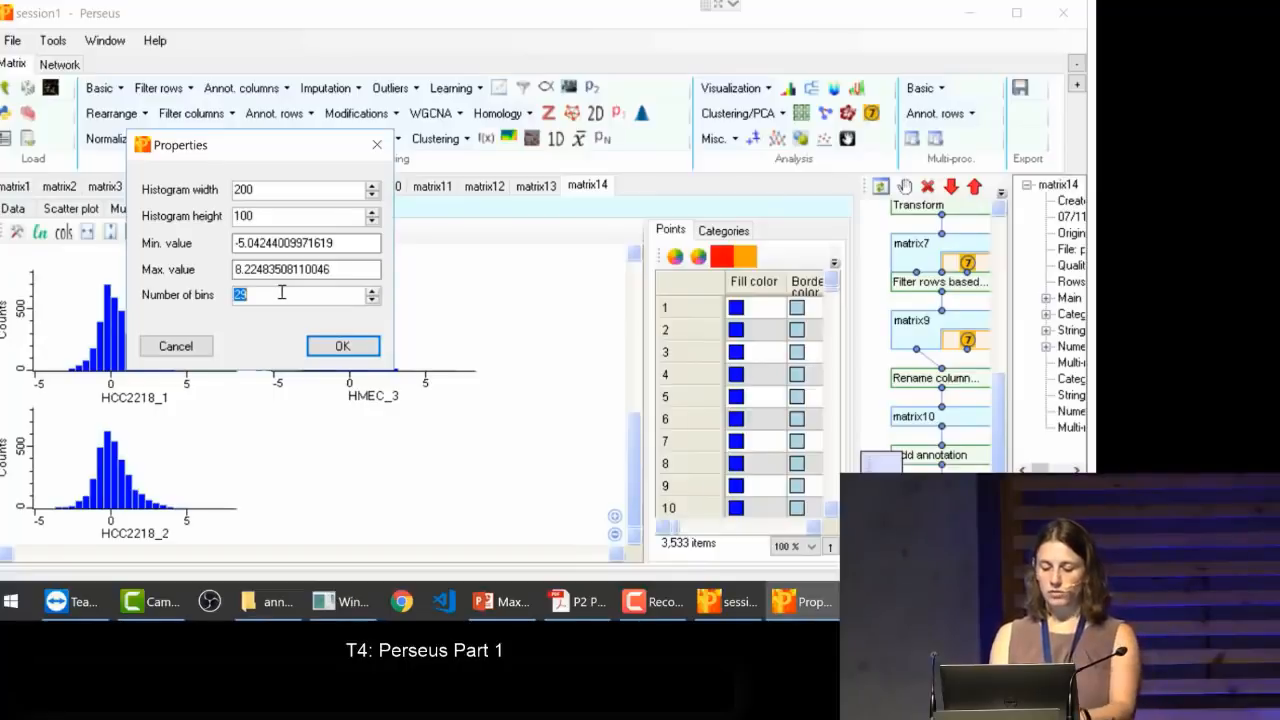
type("50")
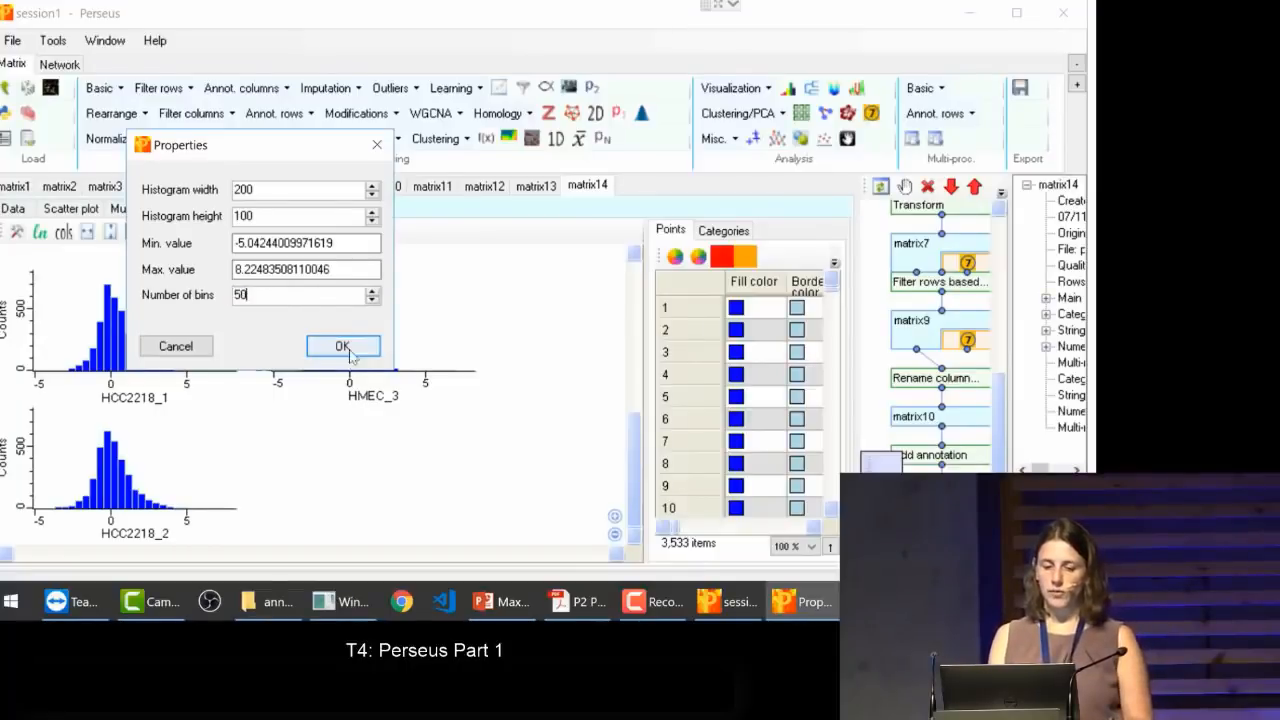
left_click(345, 345)
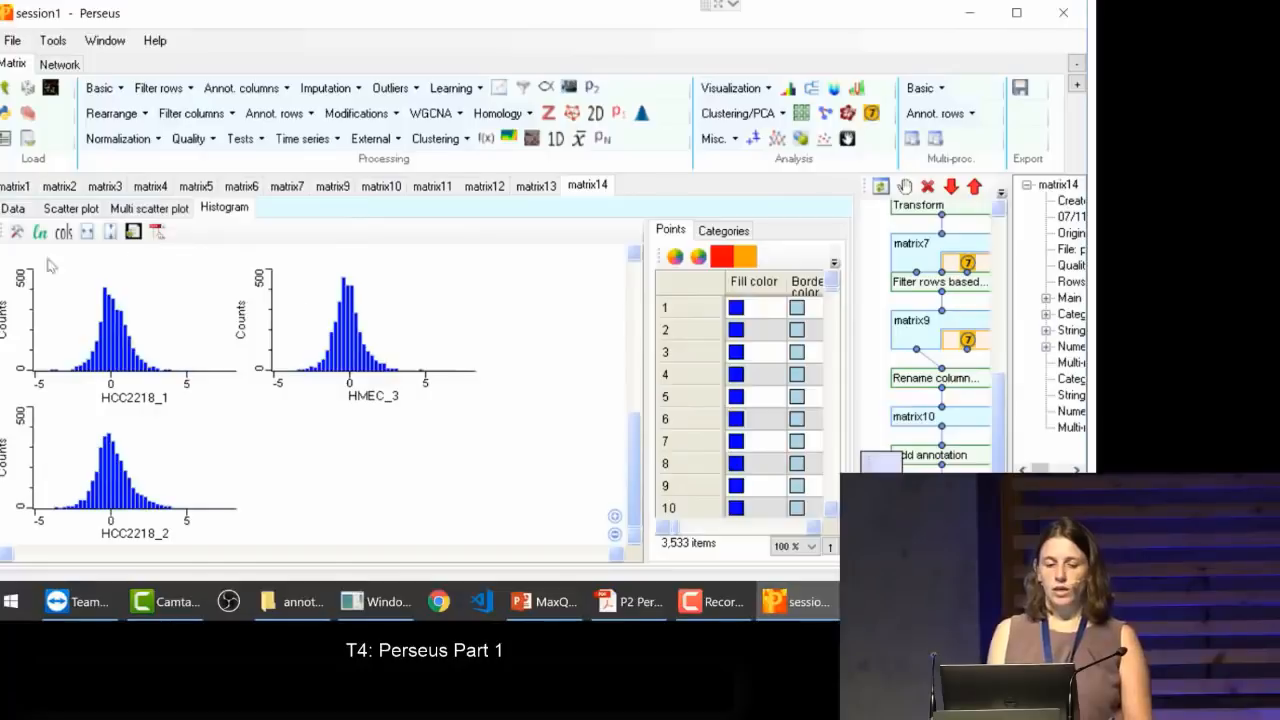
Step: Check the histogram size, value range and bin settings, and look over the histograms from HCC1143_1 onward
left_click(16, 232)
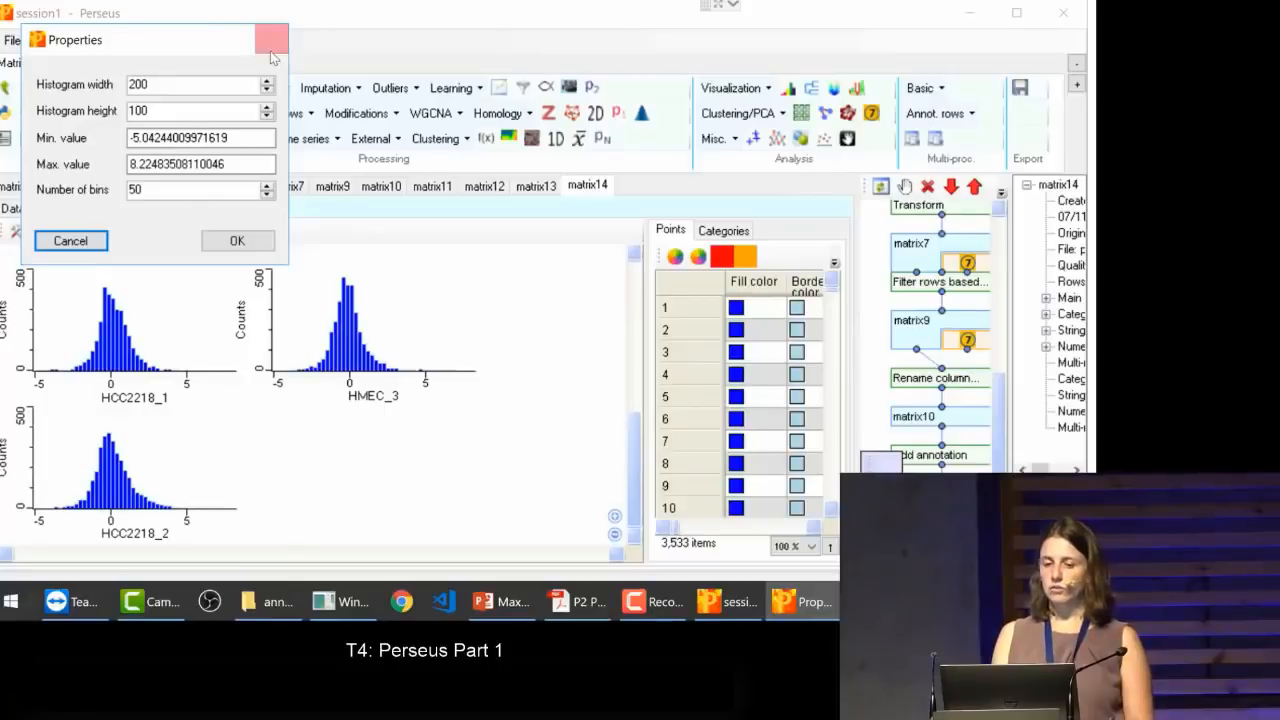
left_click(87, 252)
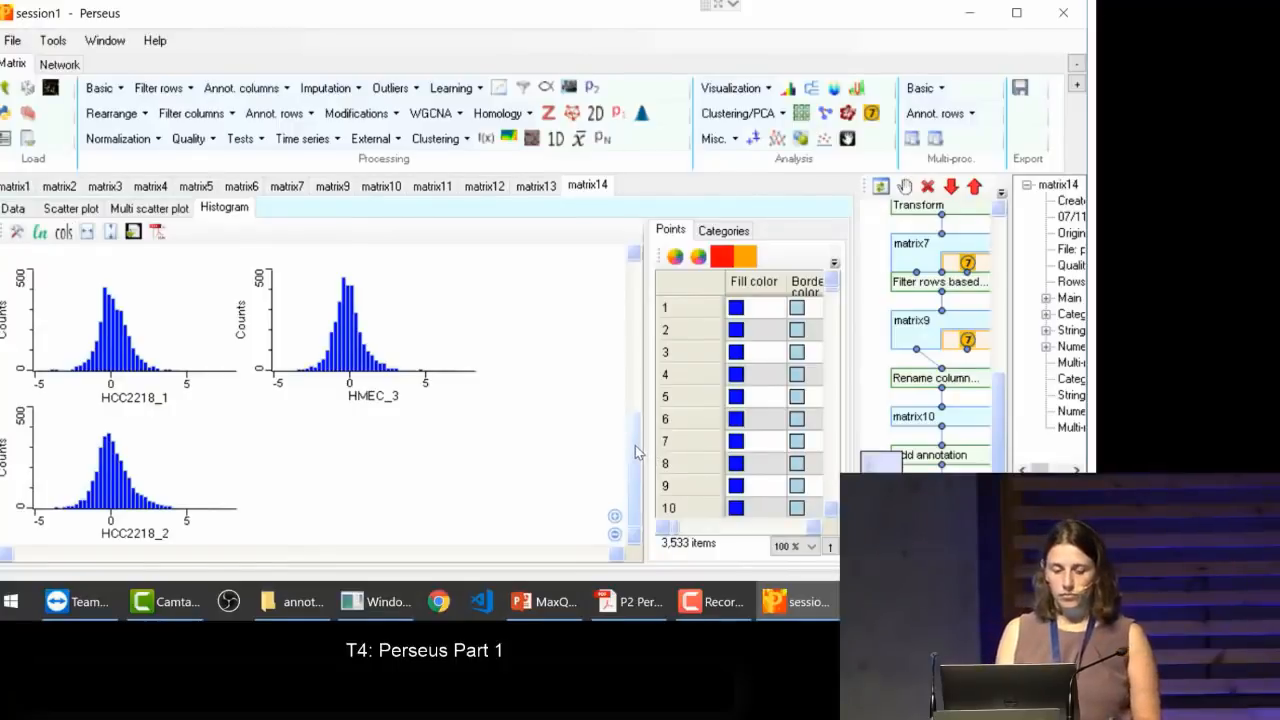
left_click_drag(635, 446, 634, 292)
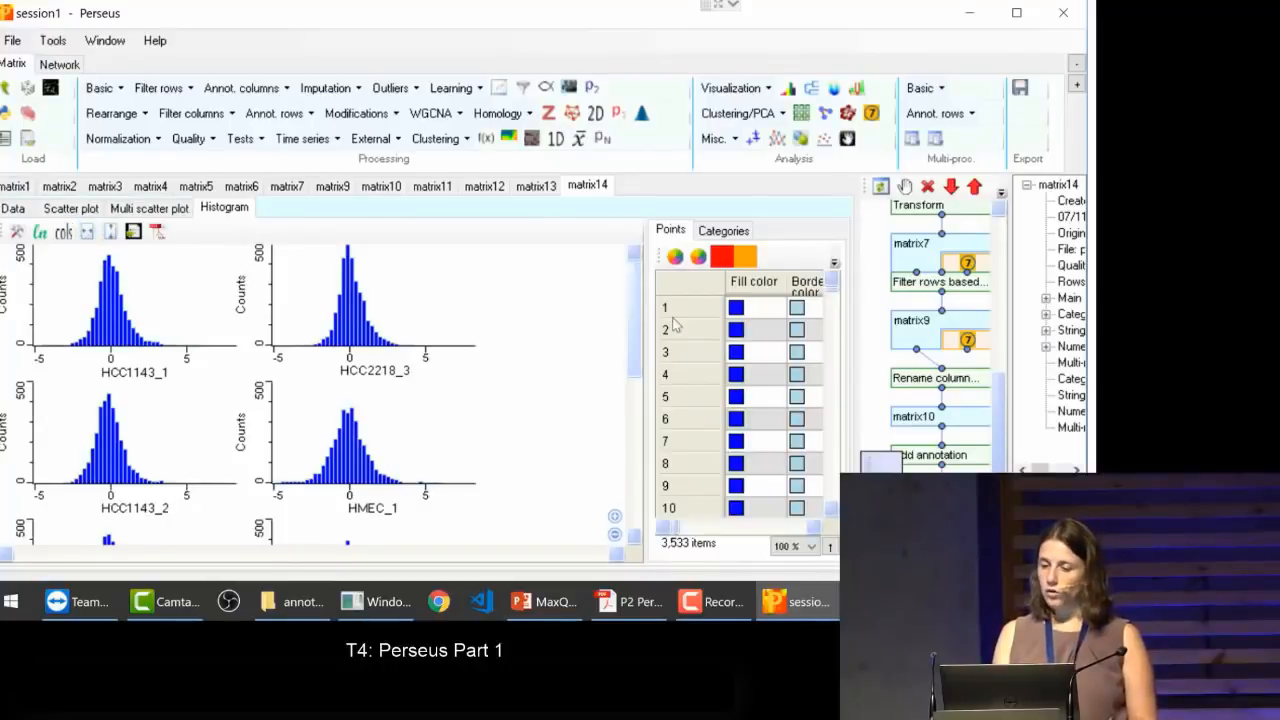
Step: List the categories available for the histograms and sort them by name
left_click(730, 231)
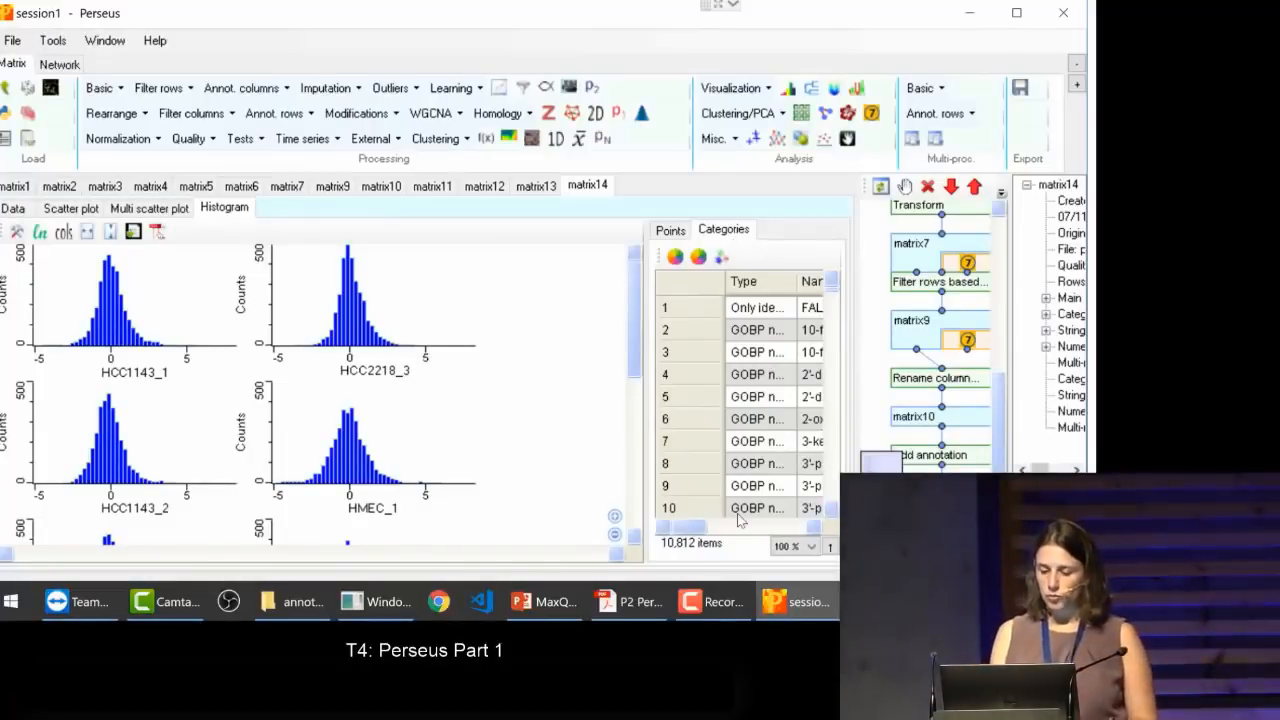
mouse_move(700, 527)
left_mouse_down()
mouse_move(757, 534)
mouse_move(717, 534)
left_mouse_up()
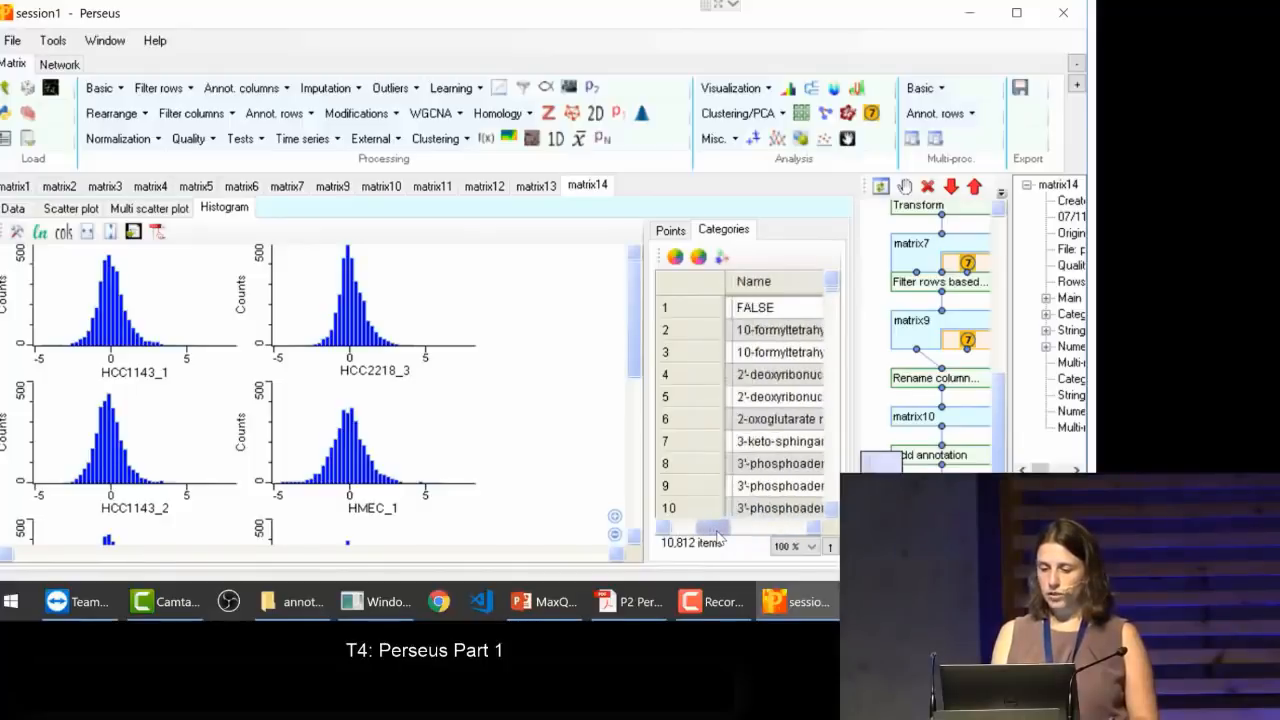
left_click(783, 282)
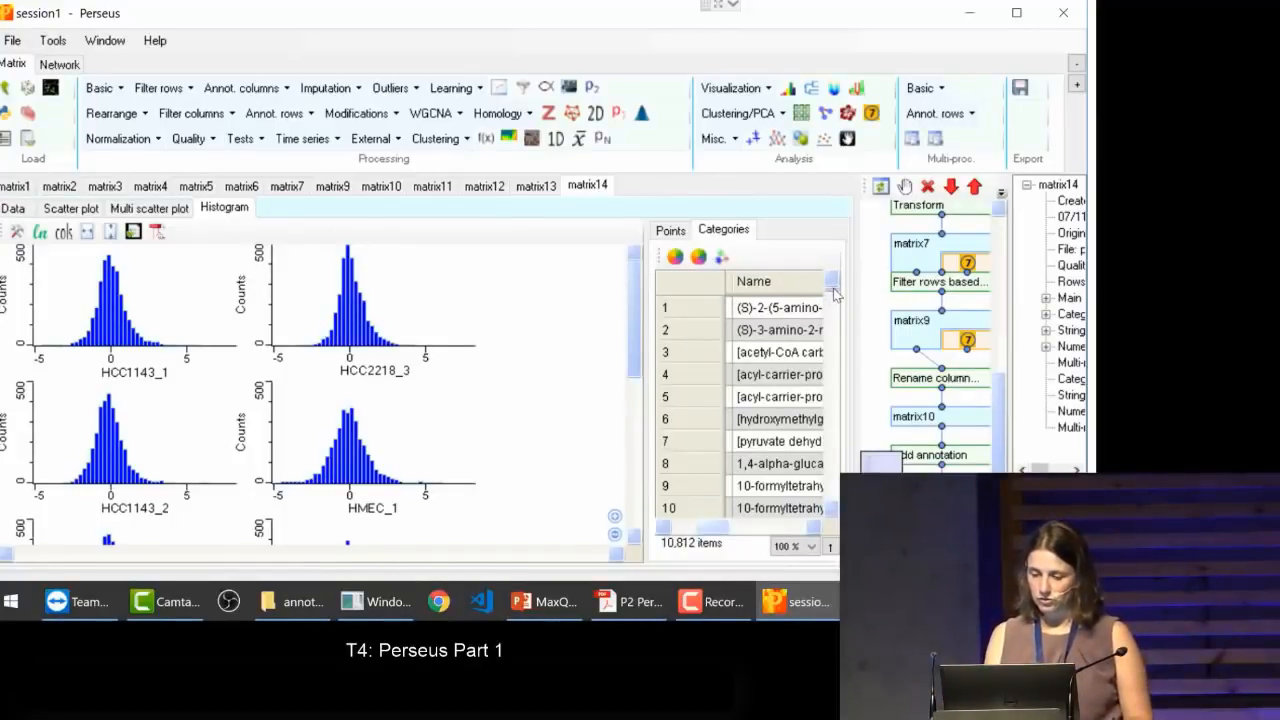
Step: Find the capitalised Ribosome category in the name-sorted category list and select it to highlight its proteins in the histograms
left_click_drag(834, 292, 778, 468)
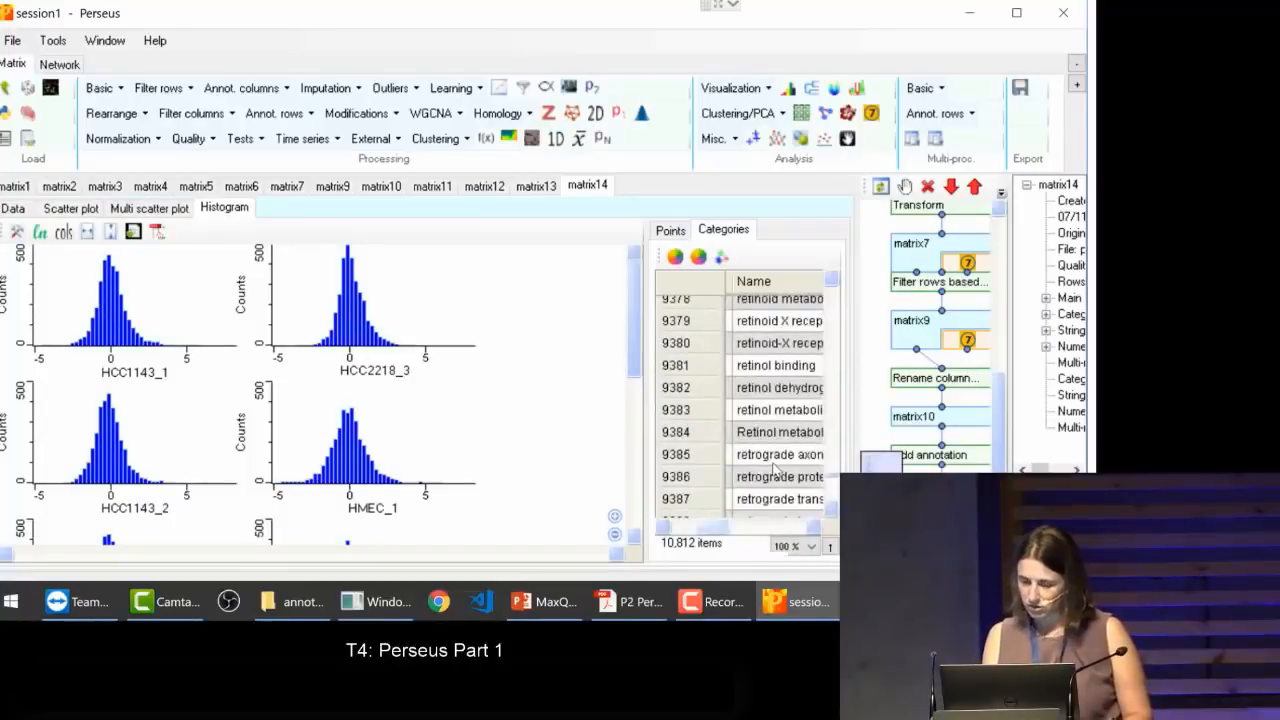
left_click(775, 470)
key("Down")
key("Down")
key("Down")
key("Down")
key("Down")
key("Down")
key("Down")
key("Down")
key("Down")
key("Down")
key("Down")
key("Down")
key("Down")
key("Down")
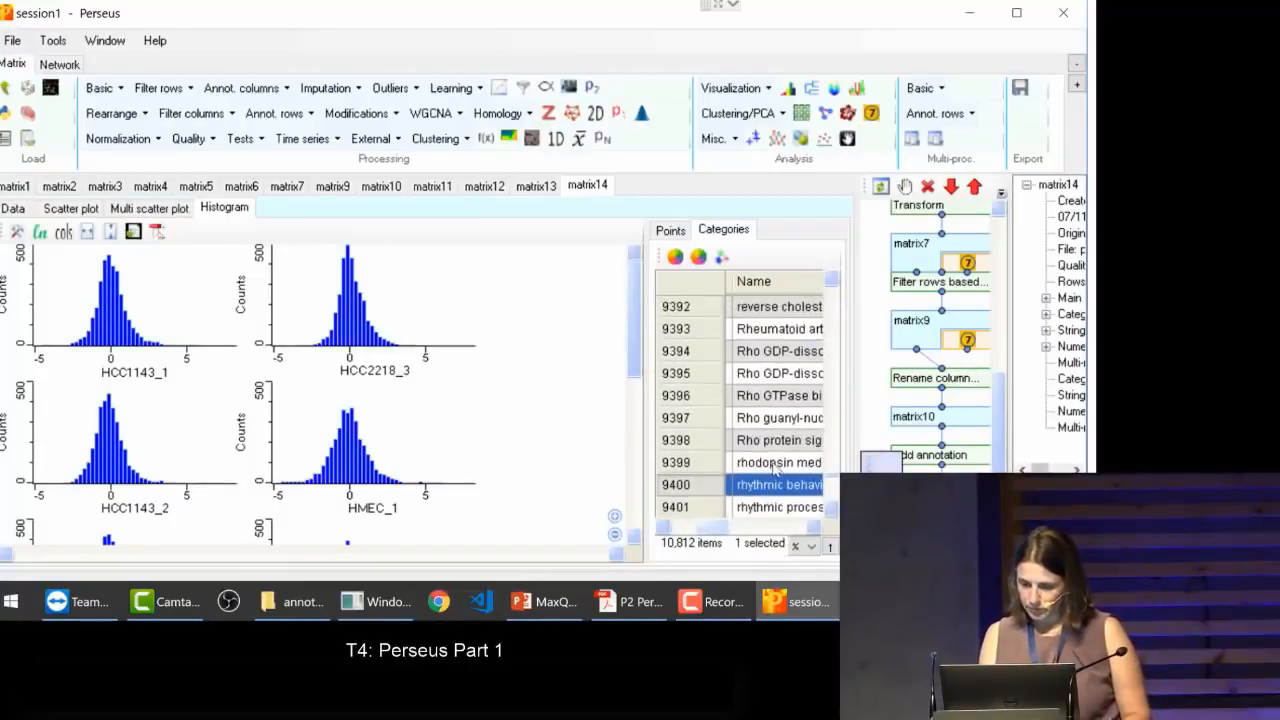
scroll(775, 470, "down", 6)
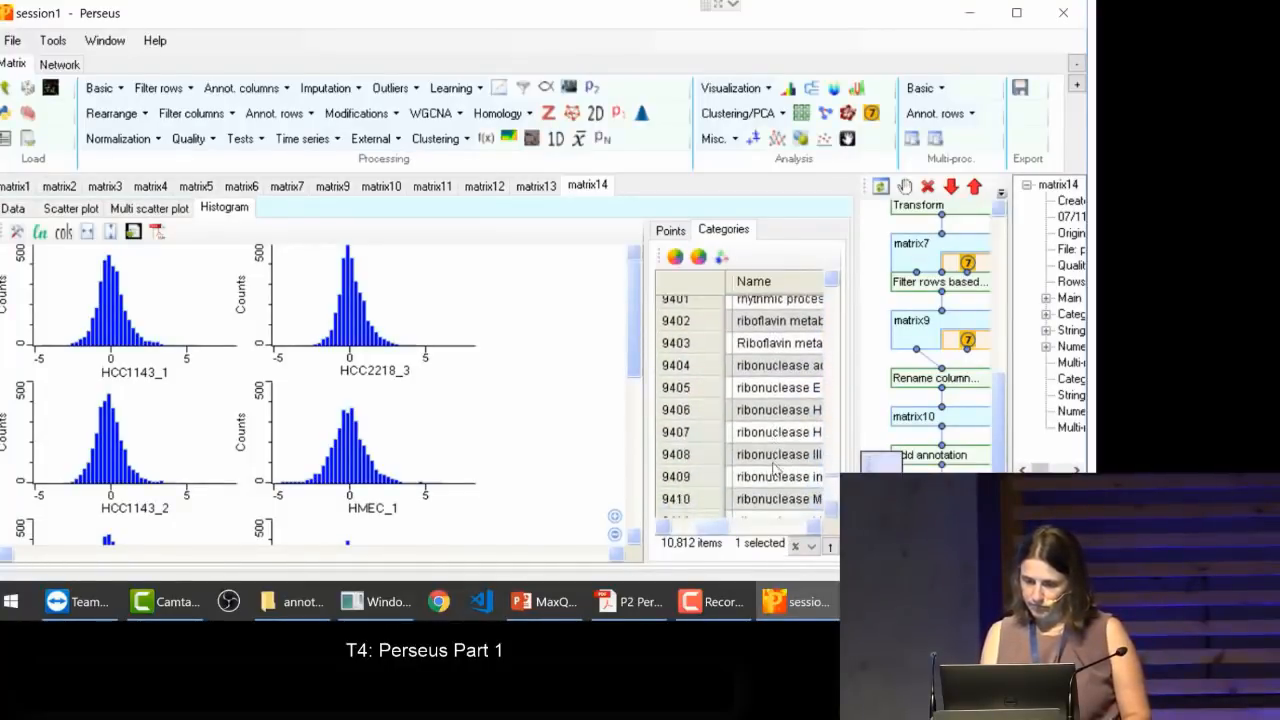
scroll(775, 470, "down", 12)
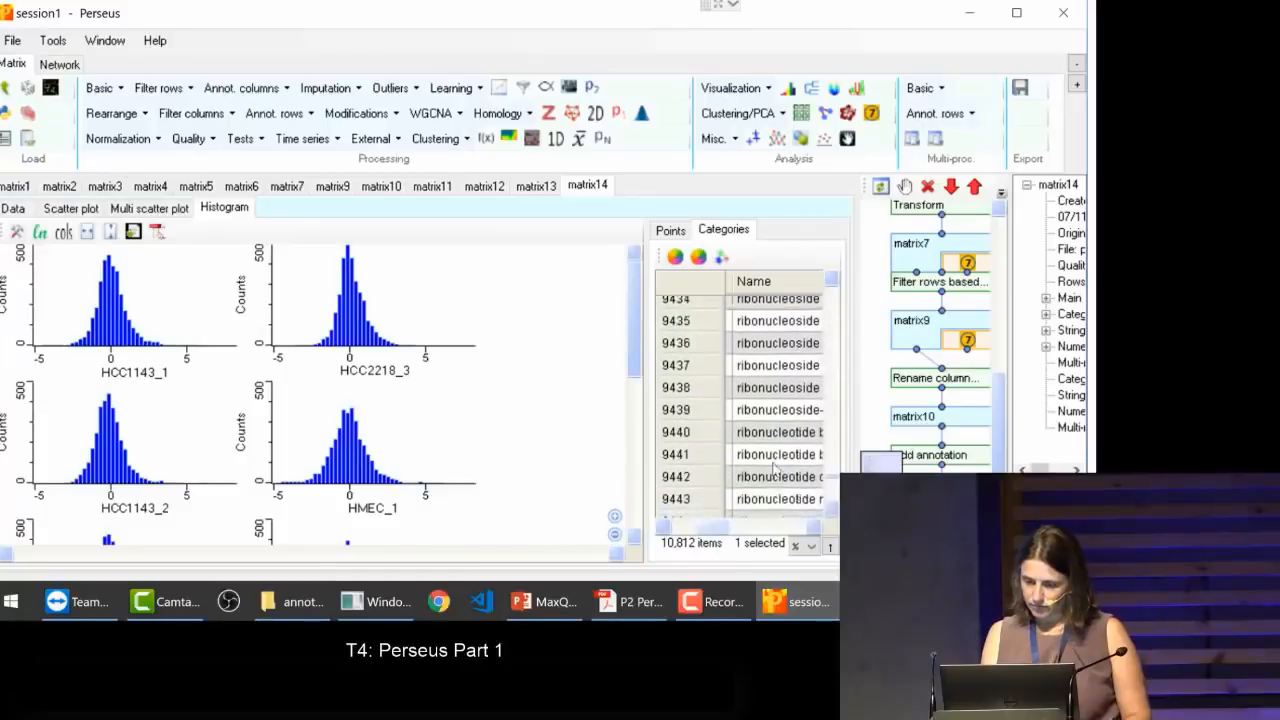
scroll(775, 470, "down", 2)
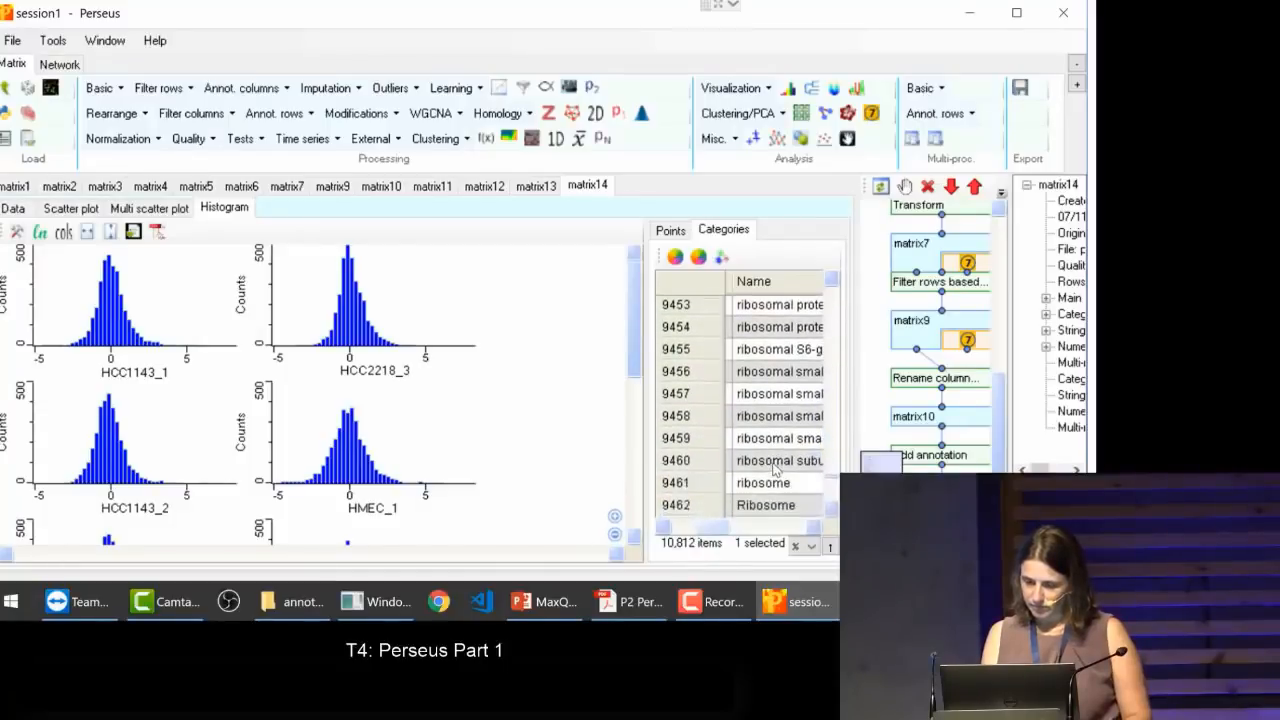
left_click(763, 506)
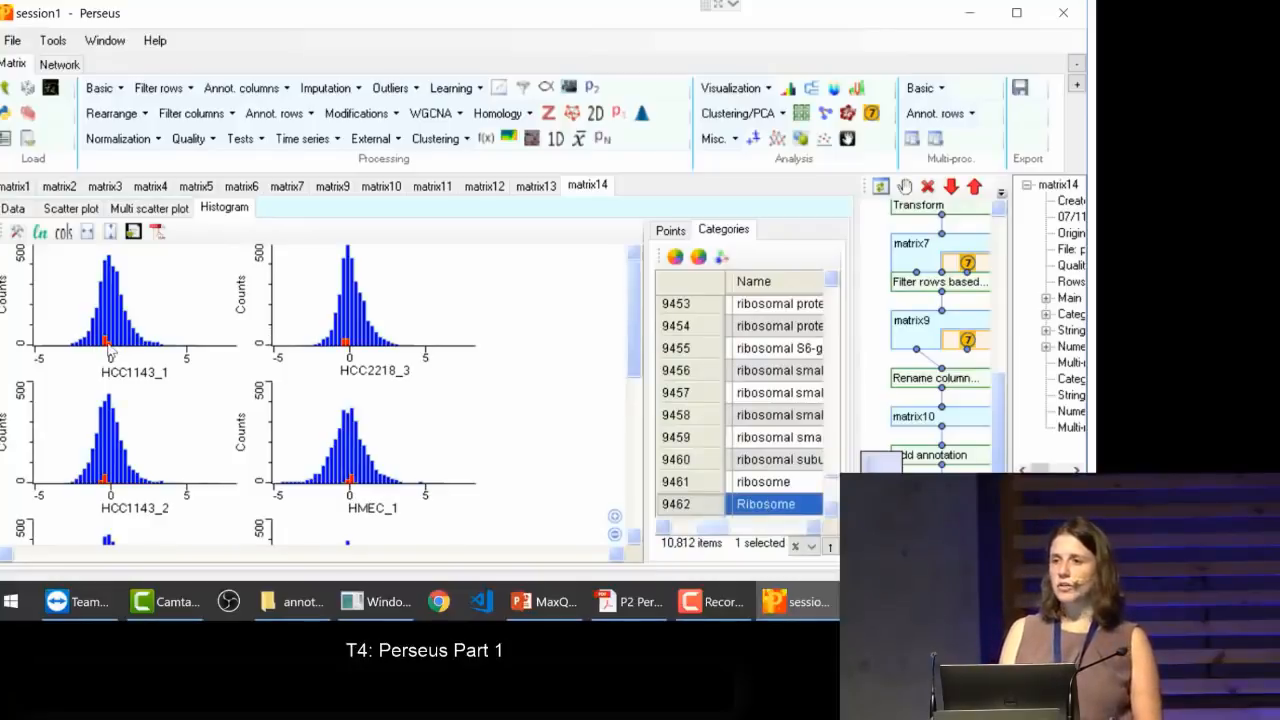
Step: Colour the Ribosome category magenta and switch the histogram counts to a logarithmic scale
left_click(676, 257)
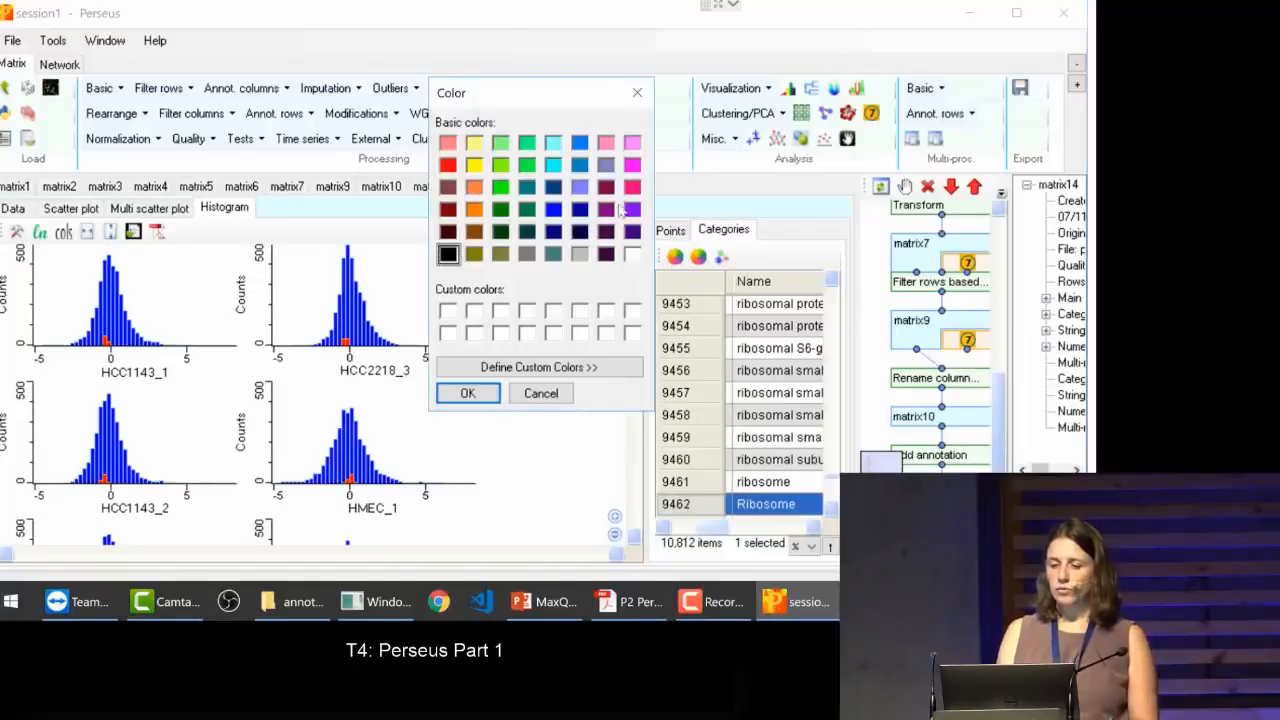
left_click(632, 164)
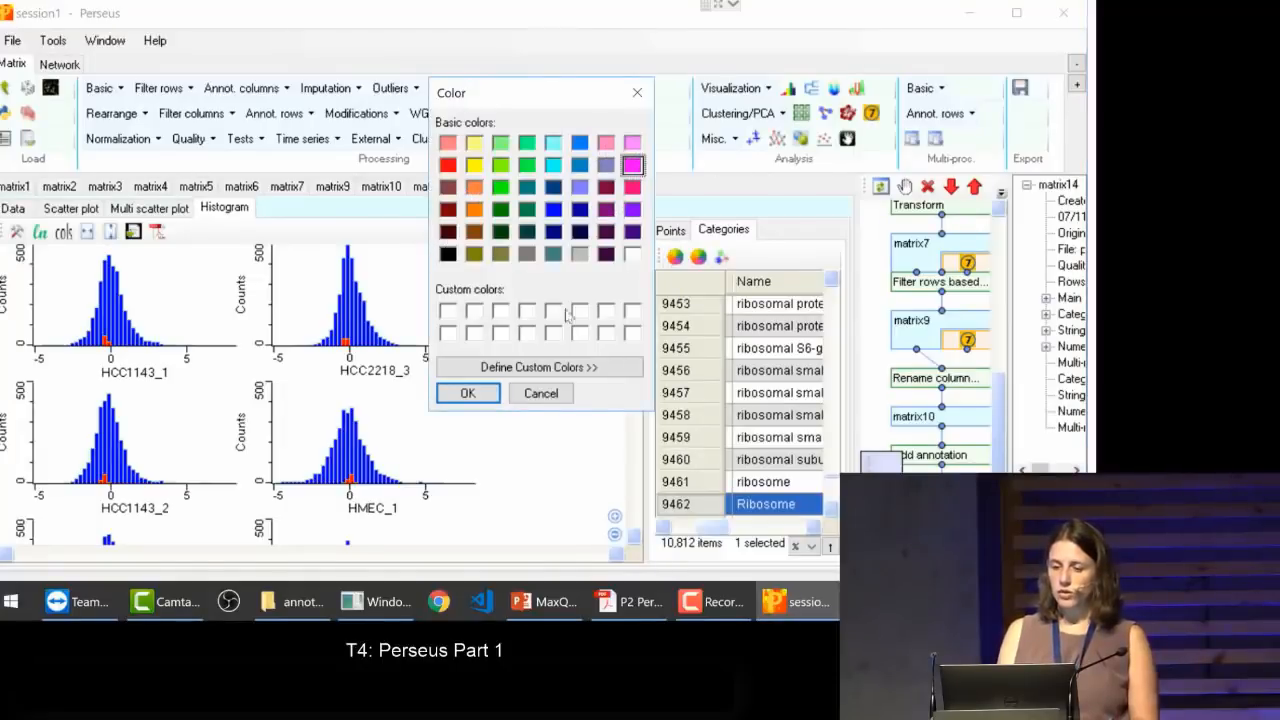
left_click(463, 395)
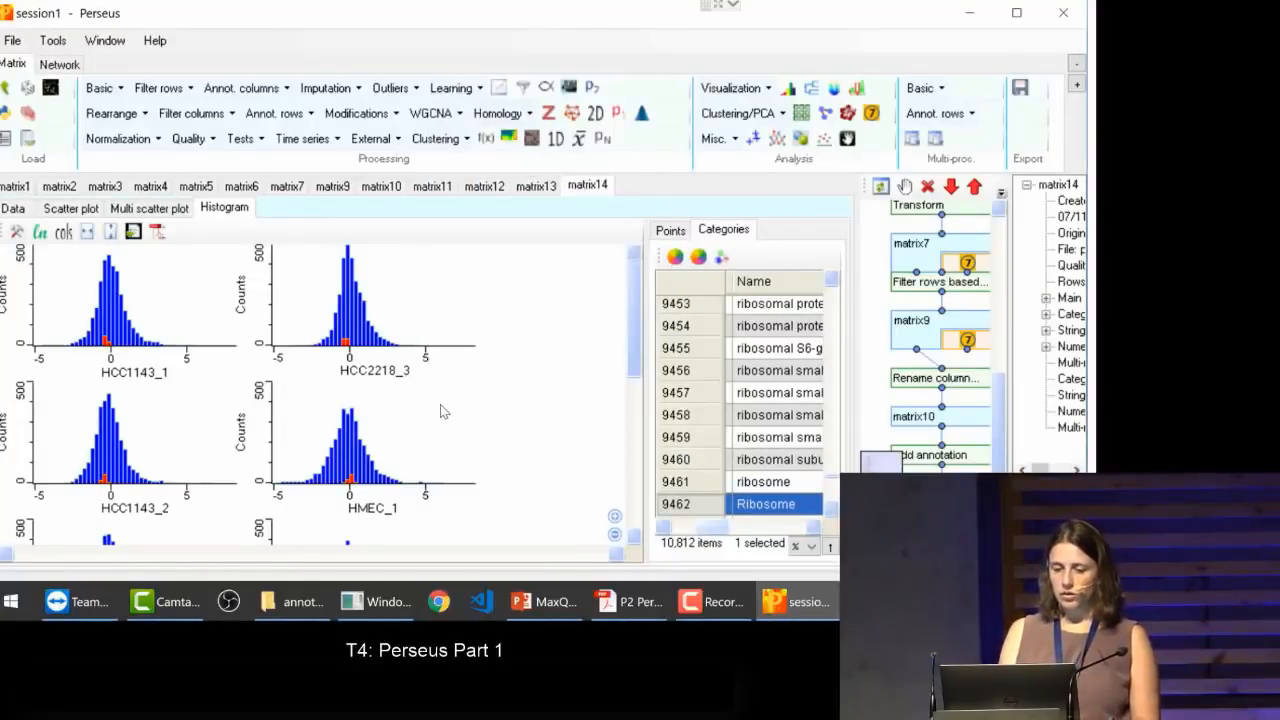
left_click(755, 486)
left_click(758, 505)
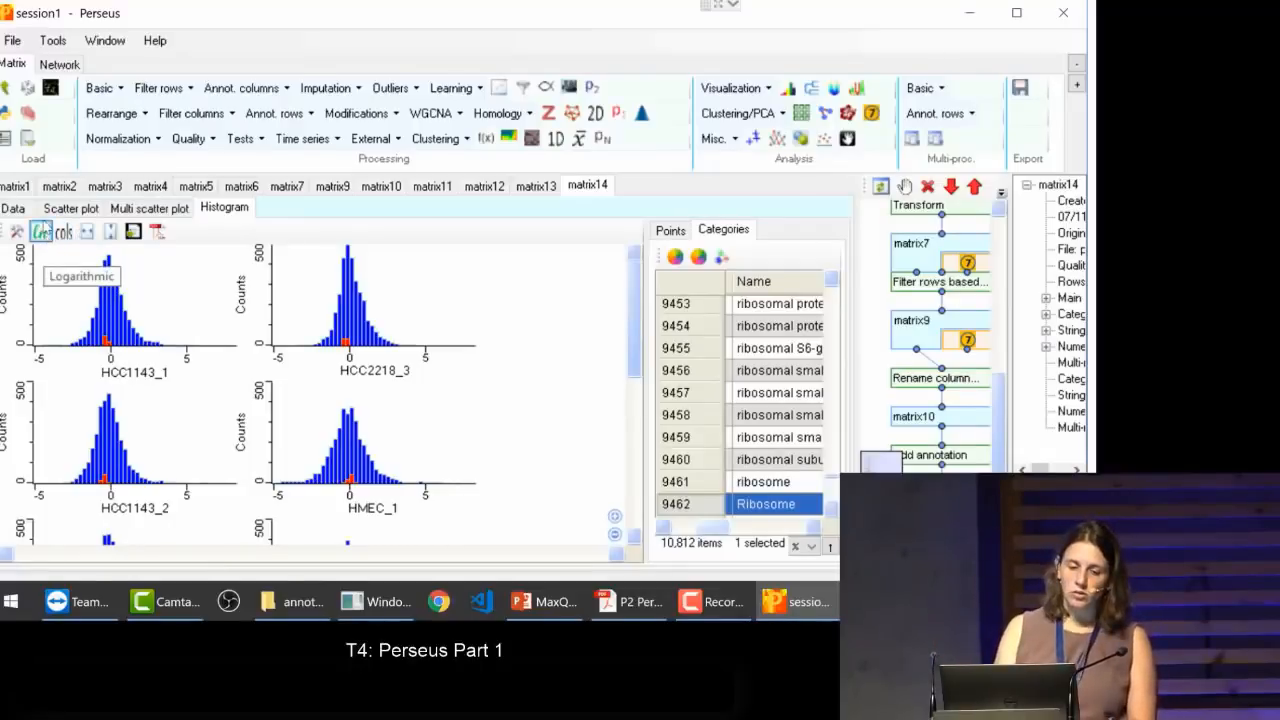
left_click(40, 232)
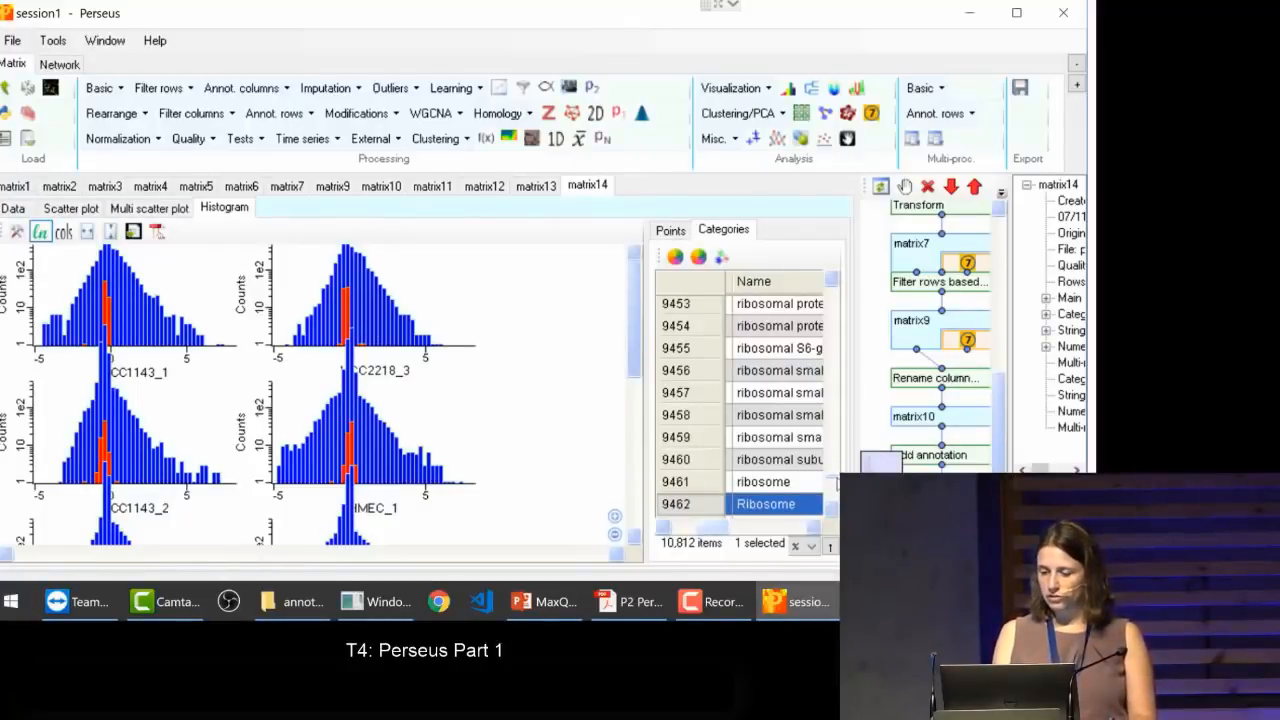
Step: Find the synaptic vesicle category in the list and select it to highlight its proteins in the histograms
left_click_drag(838, 484, 836, 497)
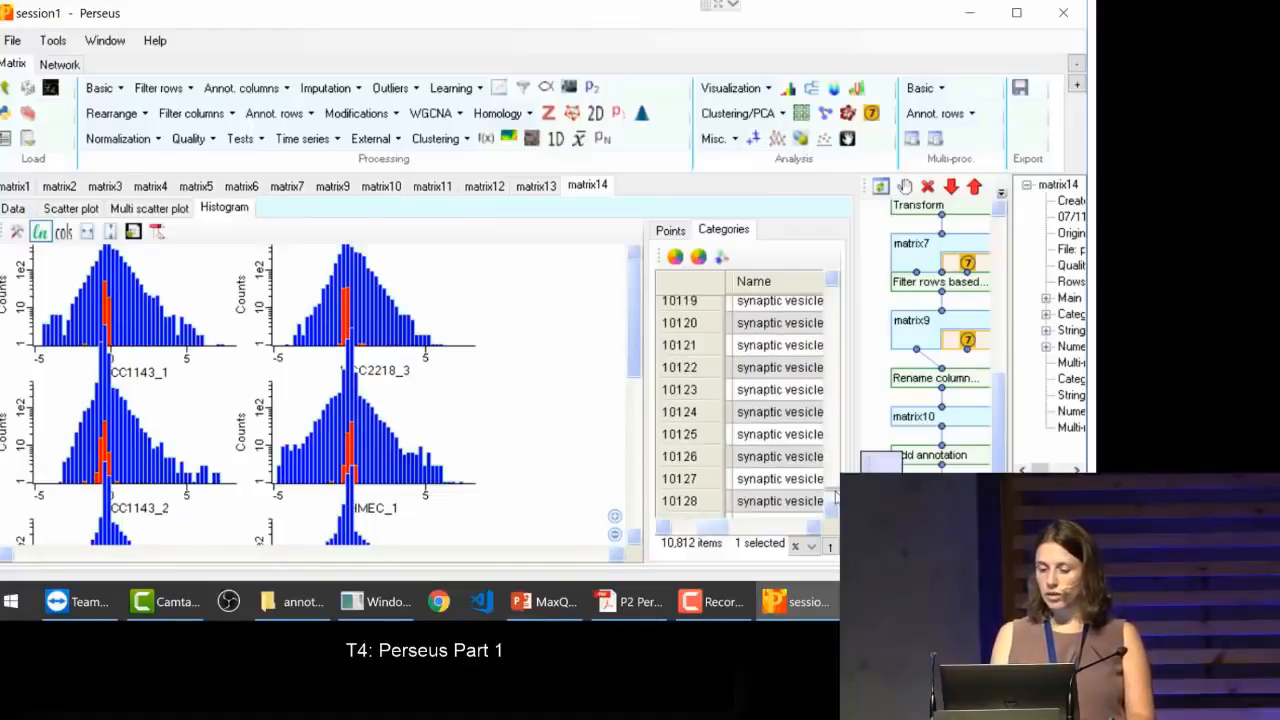
left_click(799, 480)
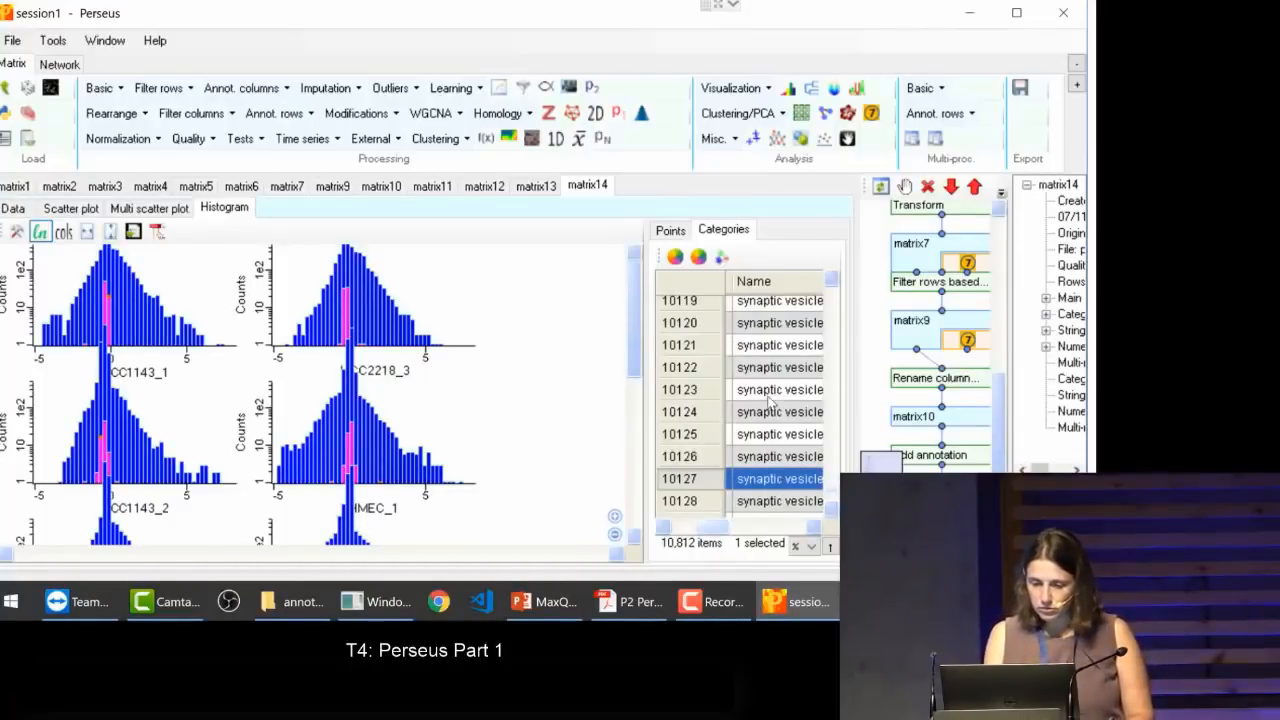
scroll(768, 400, "down", 1)
scroll(768, 400, "up", 2)
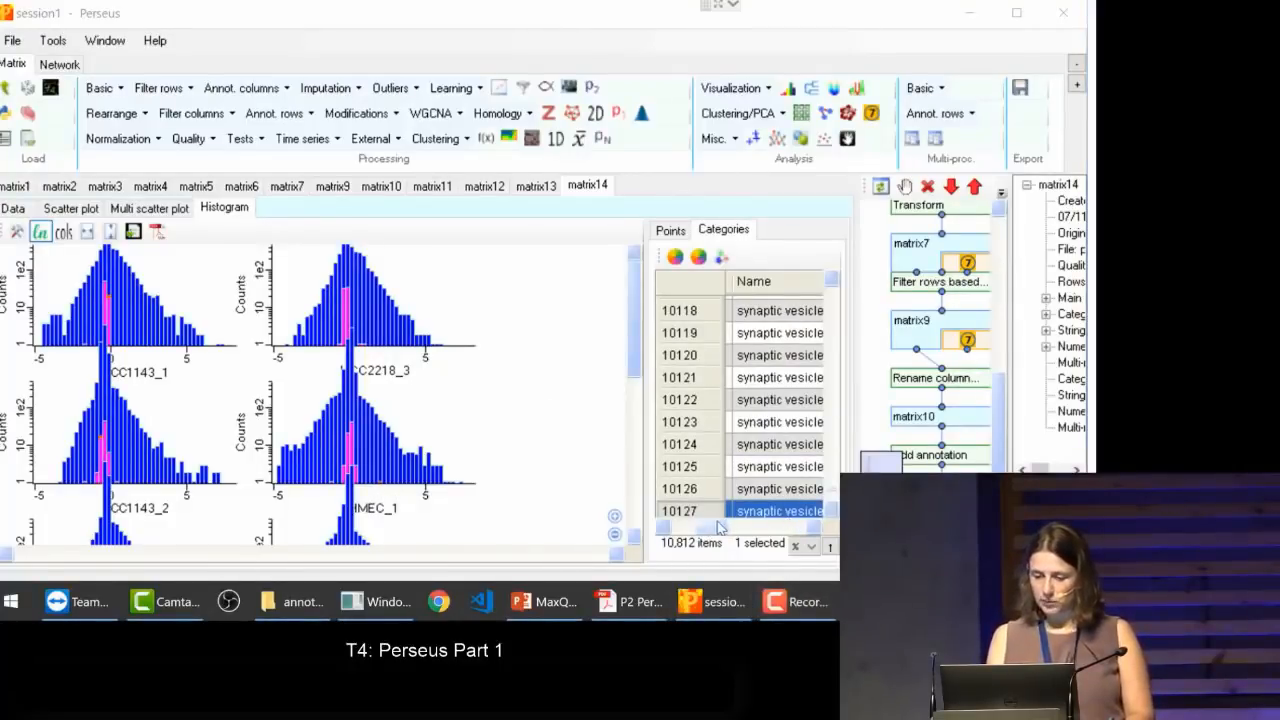
left_click(792, 527)
left_click_drag(792, 527, 732, 567)
left_click(786, 314)
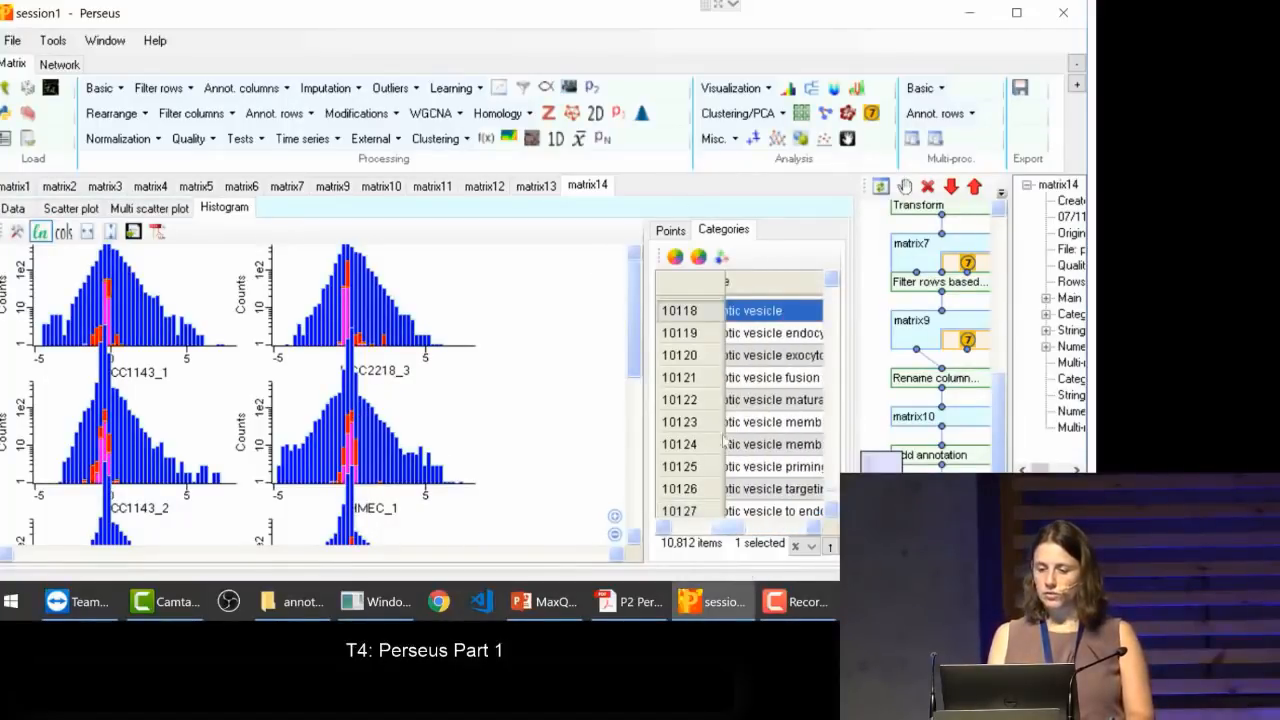
left_click_drag(738, 527, 706, 537)
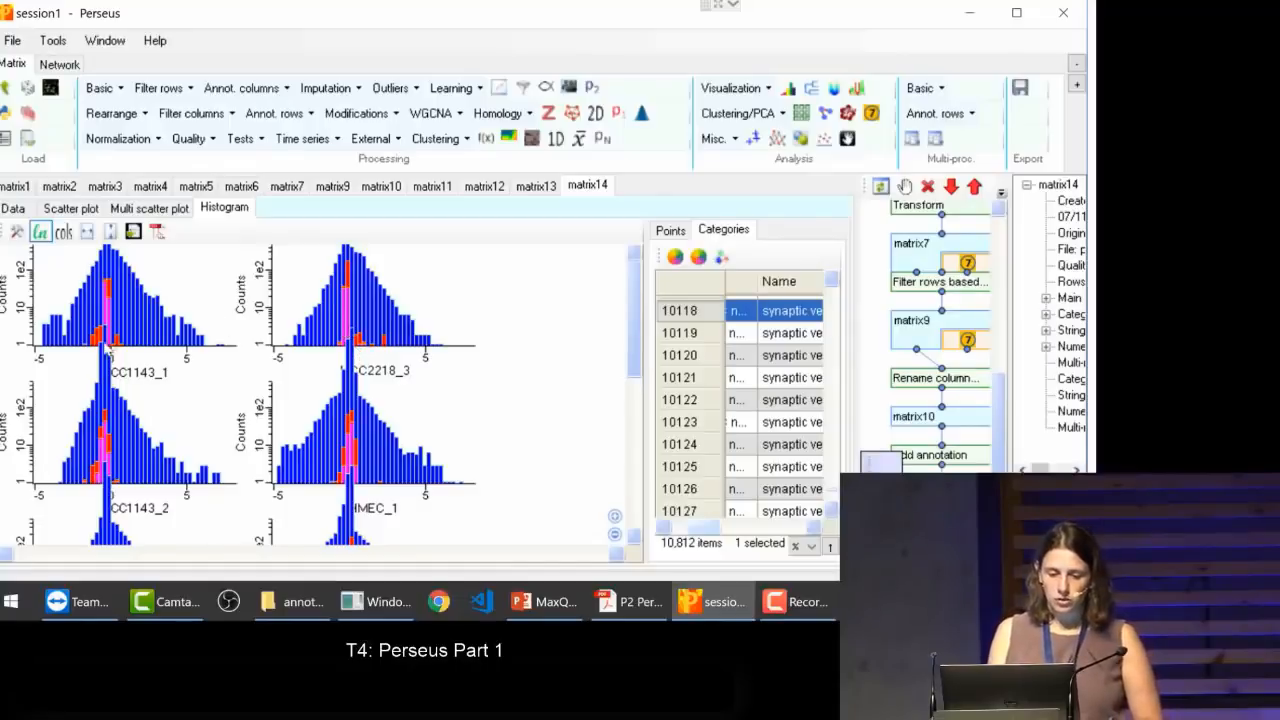
Step: Colour the synaptic vesicle category yellow, move the selection off it, and return the histogram counts to a linear scale
left_click(674, 262)
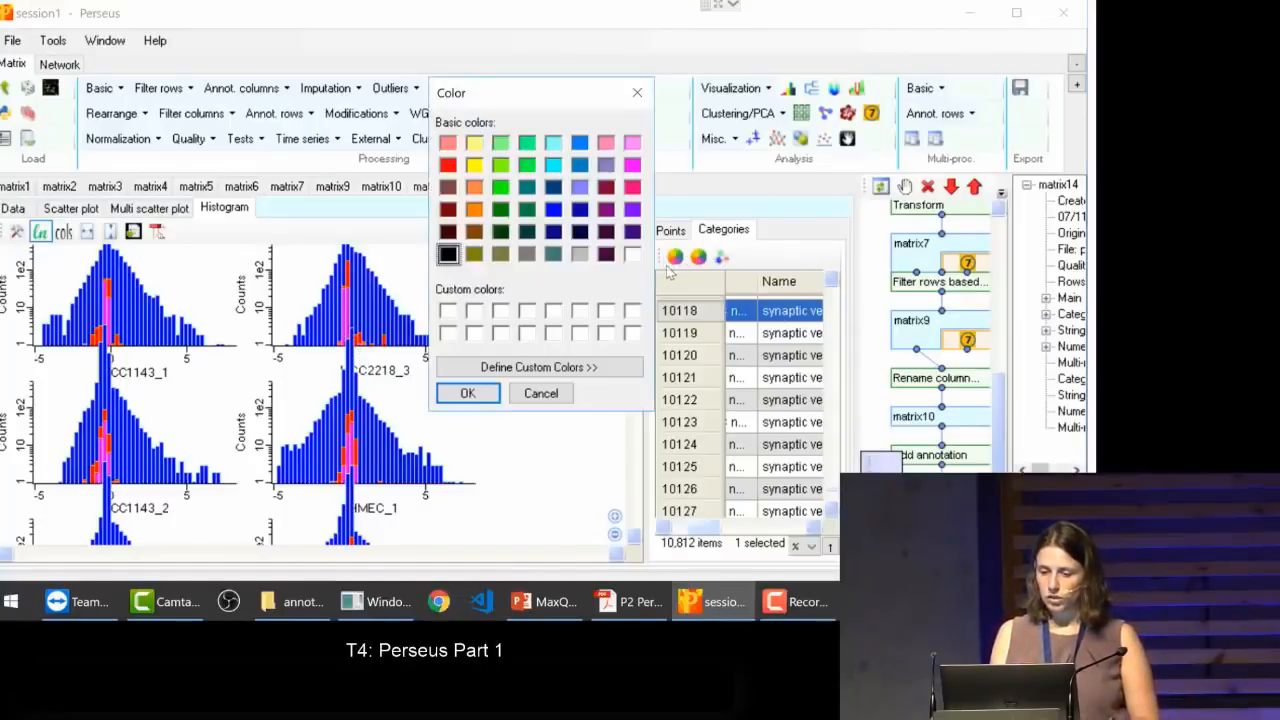
left_click(474, 166)
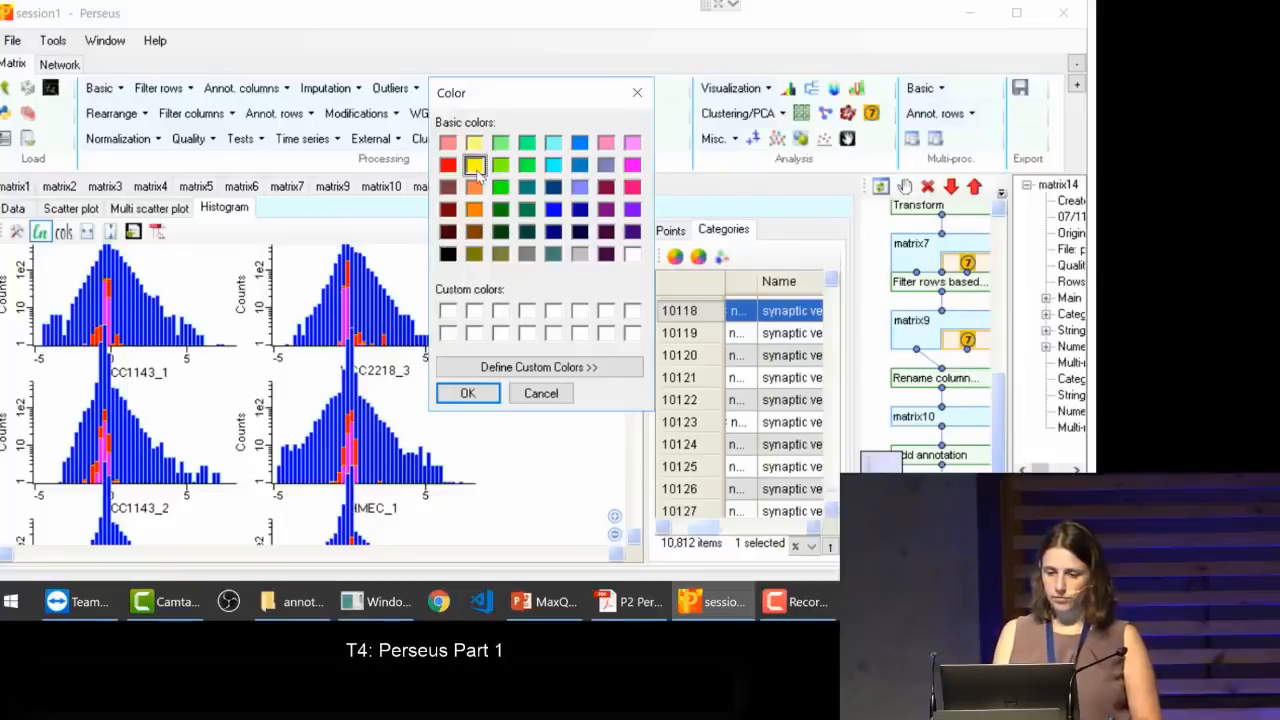
left_click(478, 395)
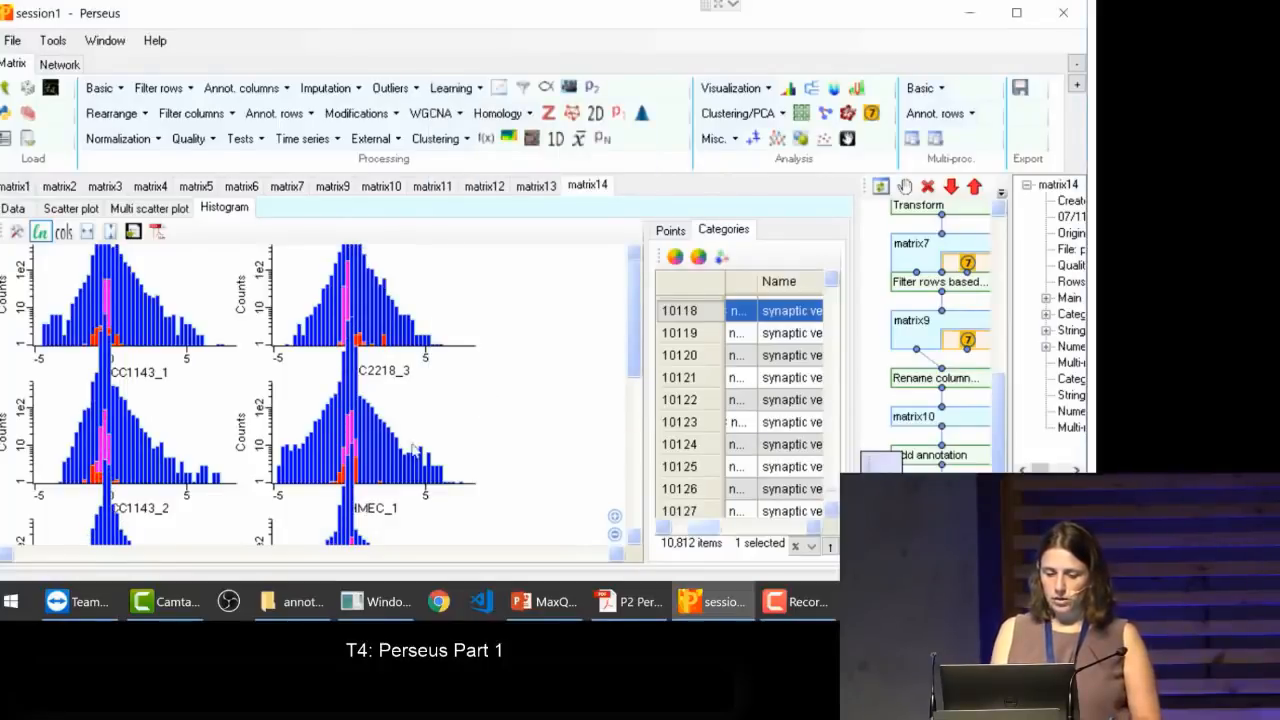
left_click(785, 487)
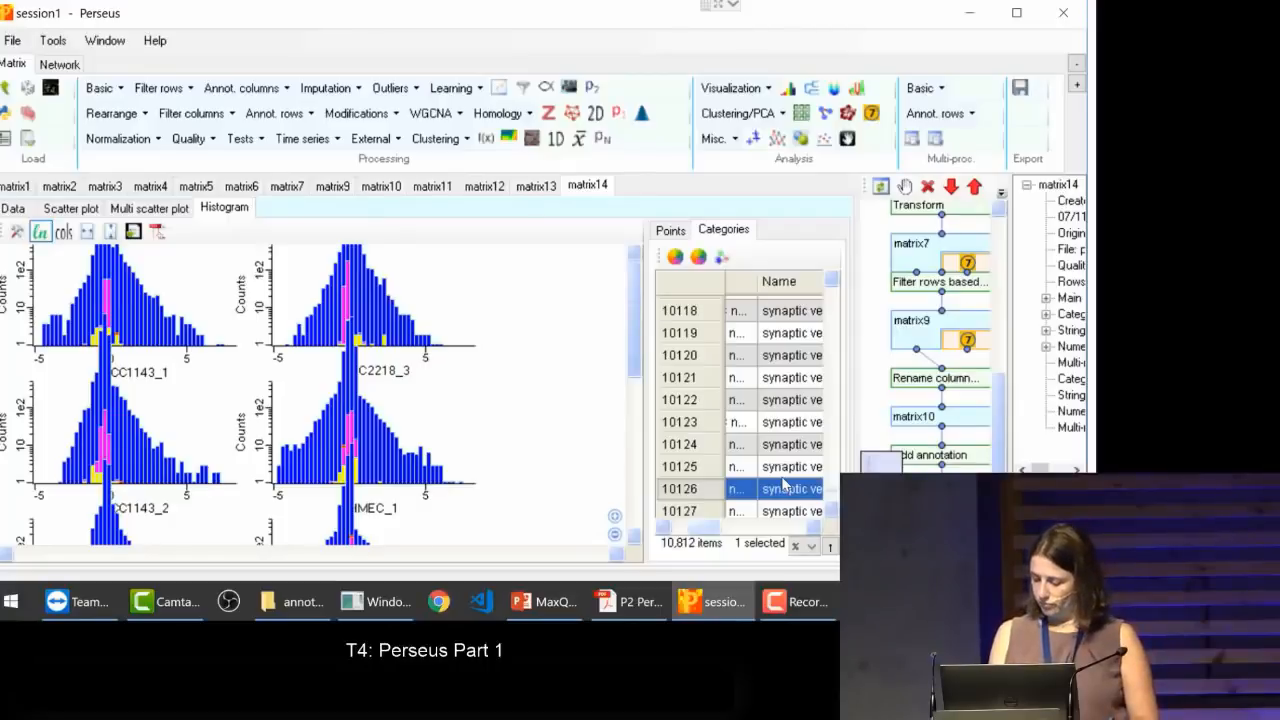
left_click(42, 232)
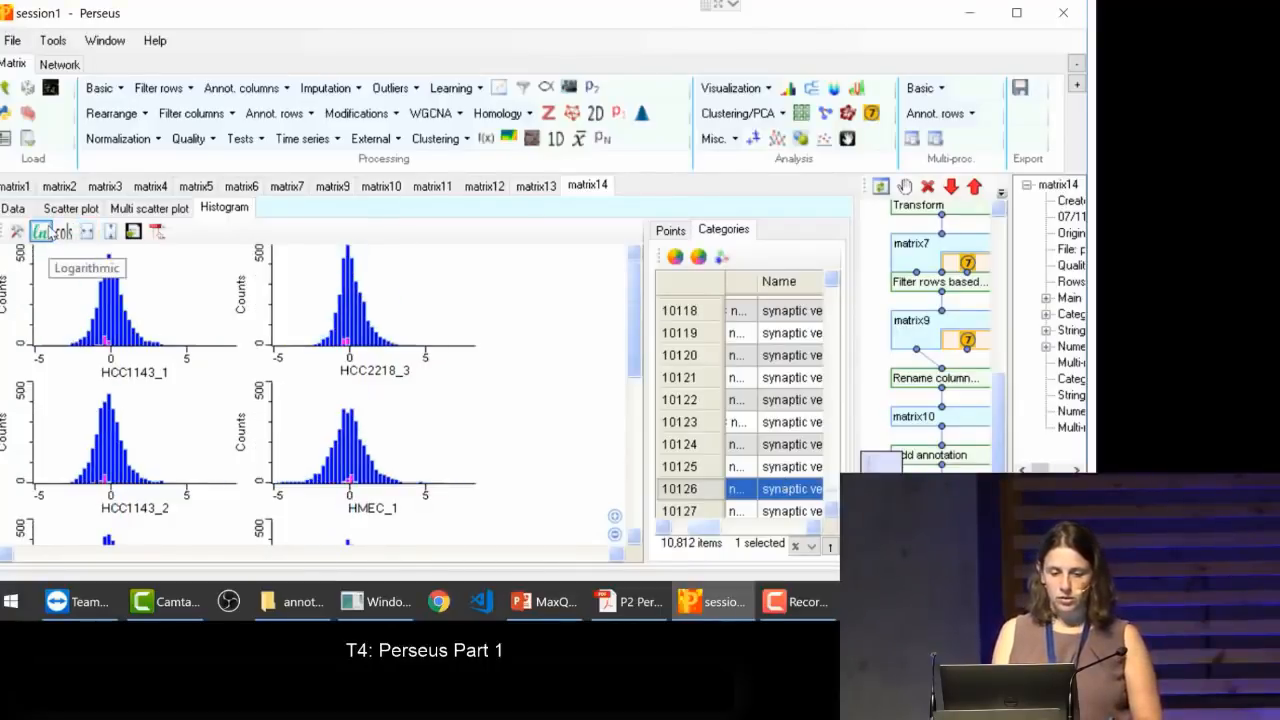
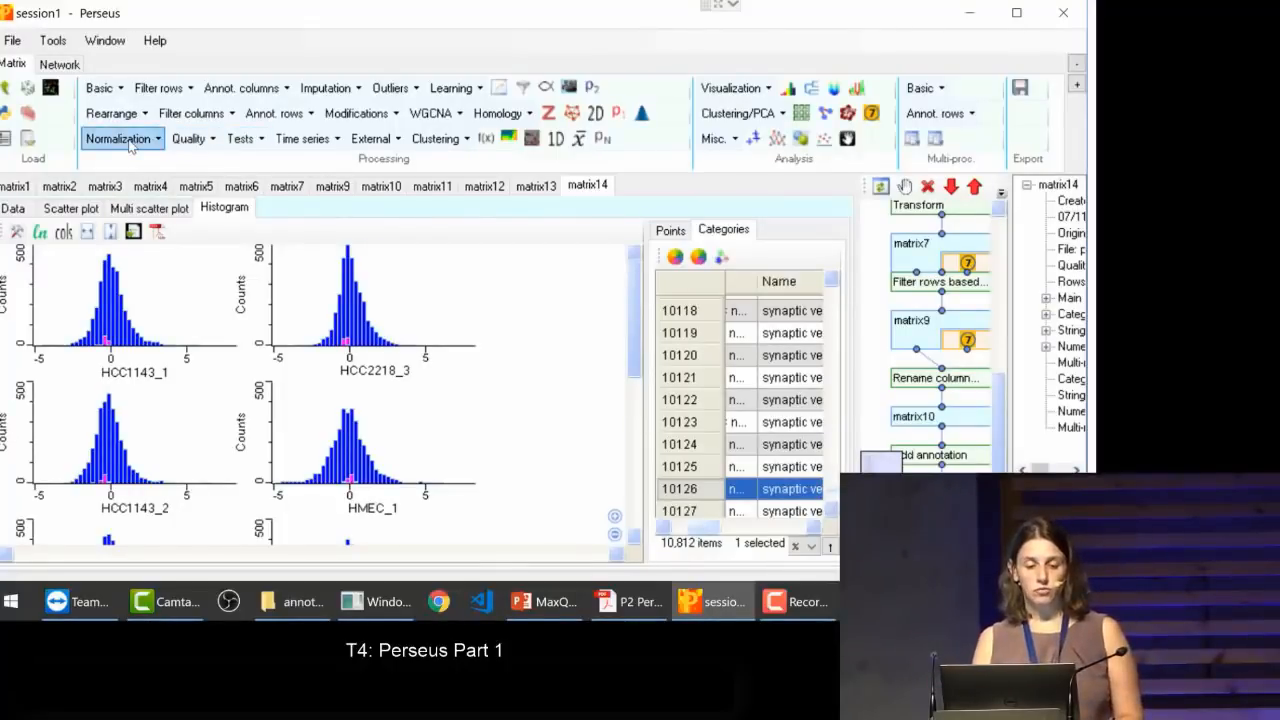
Step: Normalize the matrix by subtracting the most frequent value, with matrix access set to Columns
left_click(120, 139)
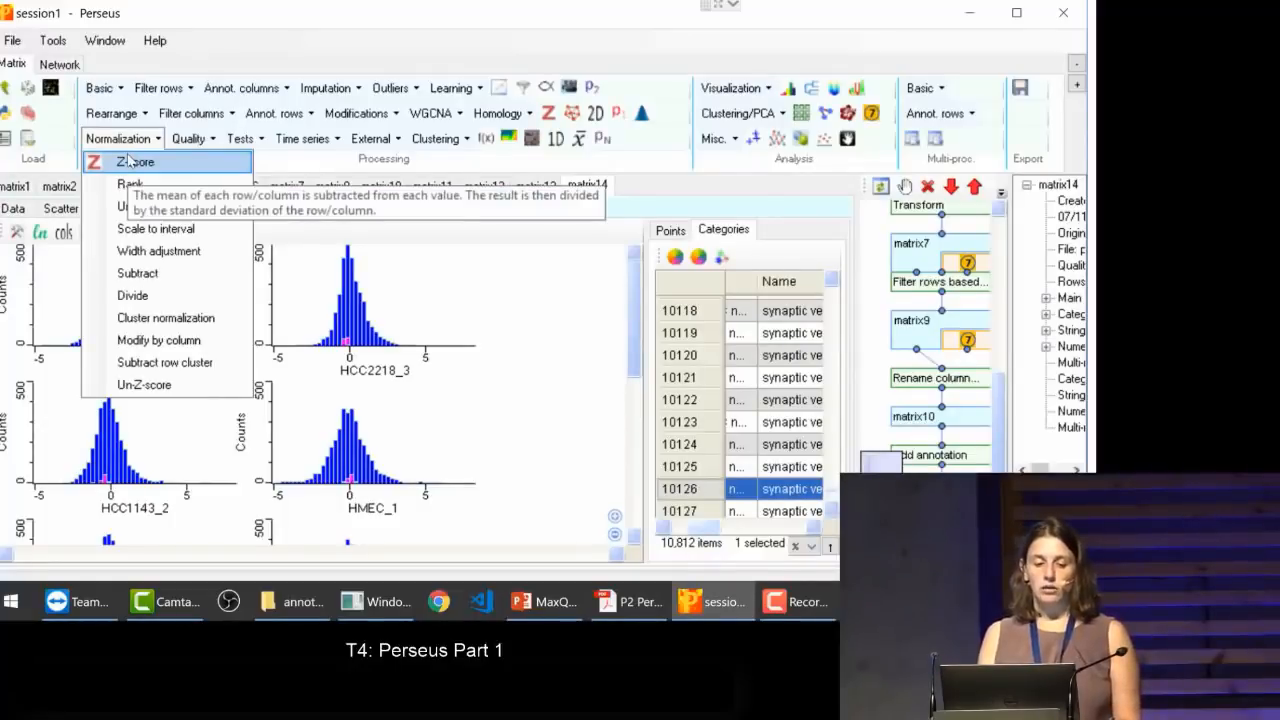
left_click(153, 273)
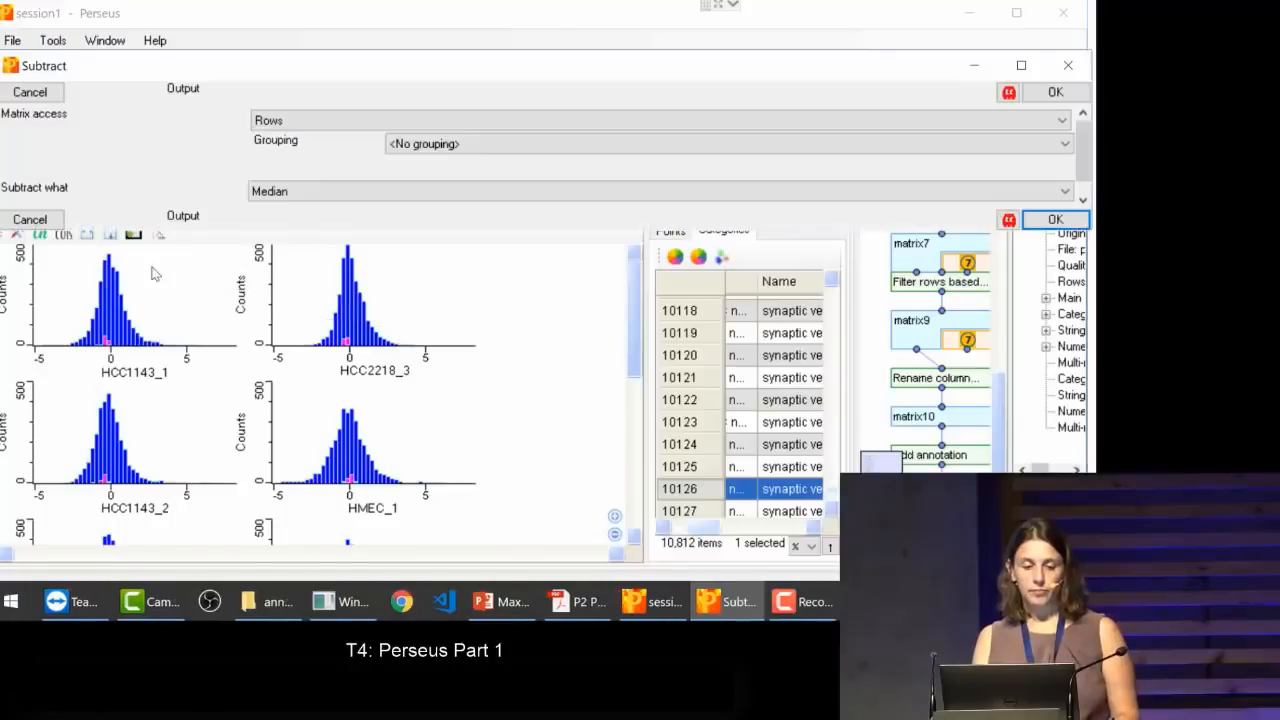
left_click(291, 121)
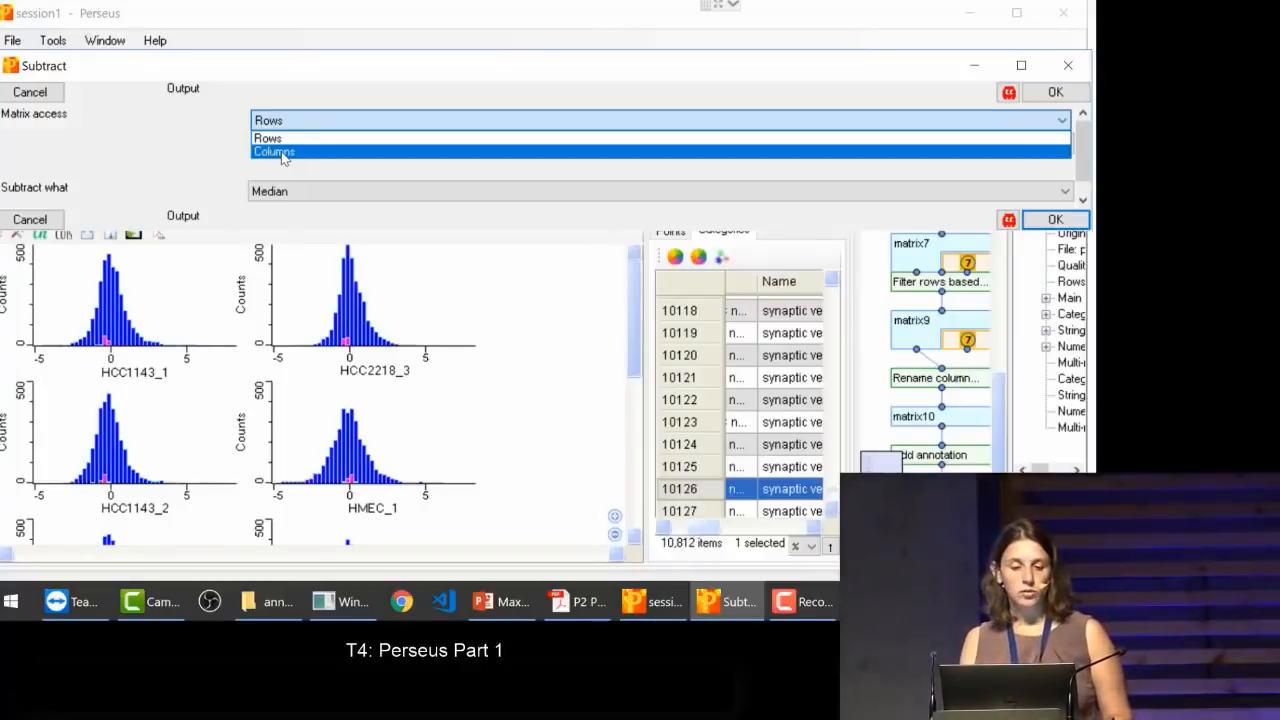
left_click(283, 153)
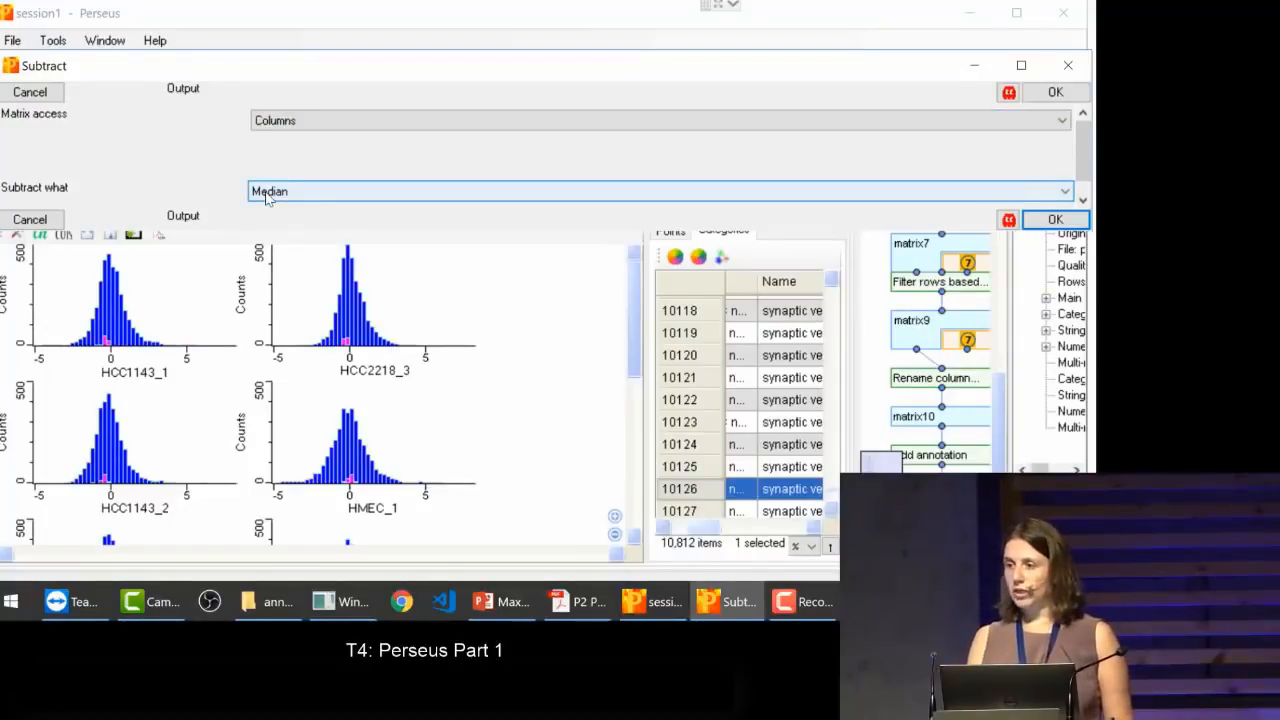
left_click(267, 192)
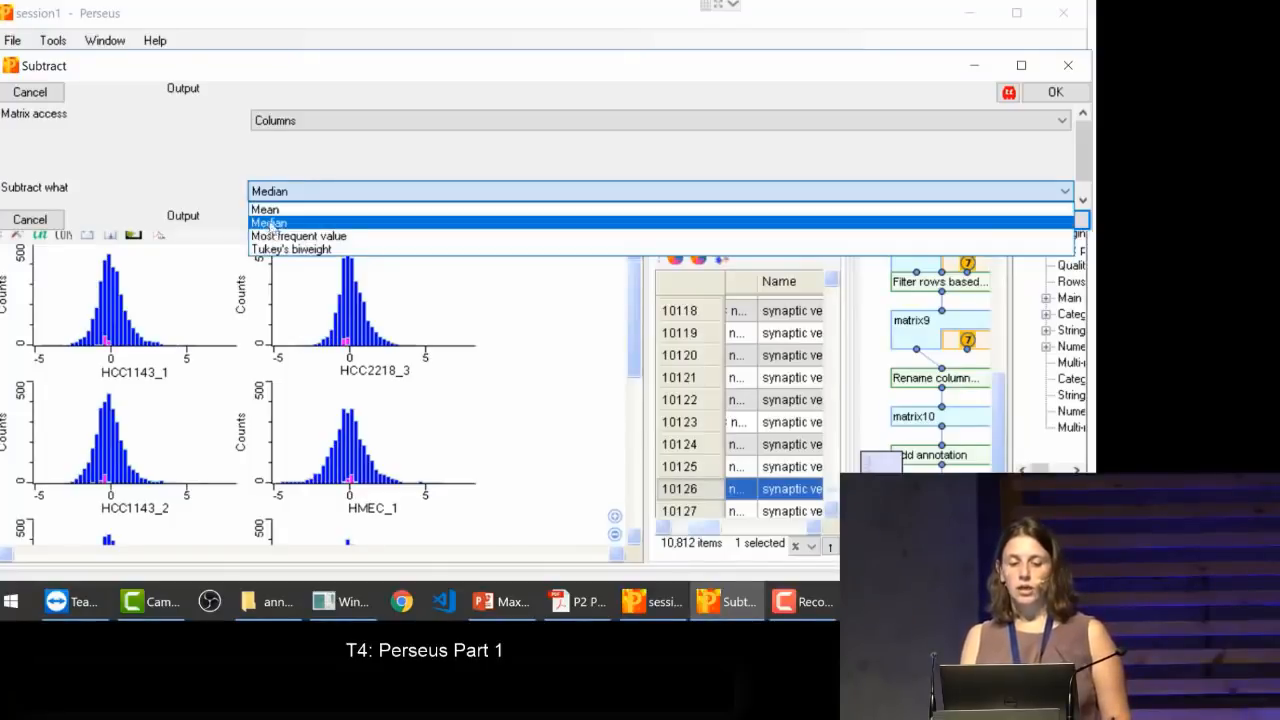
left_click(267, 210)
left_click(267, 197)
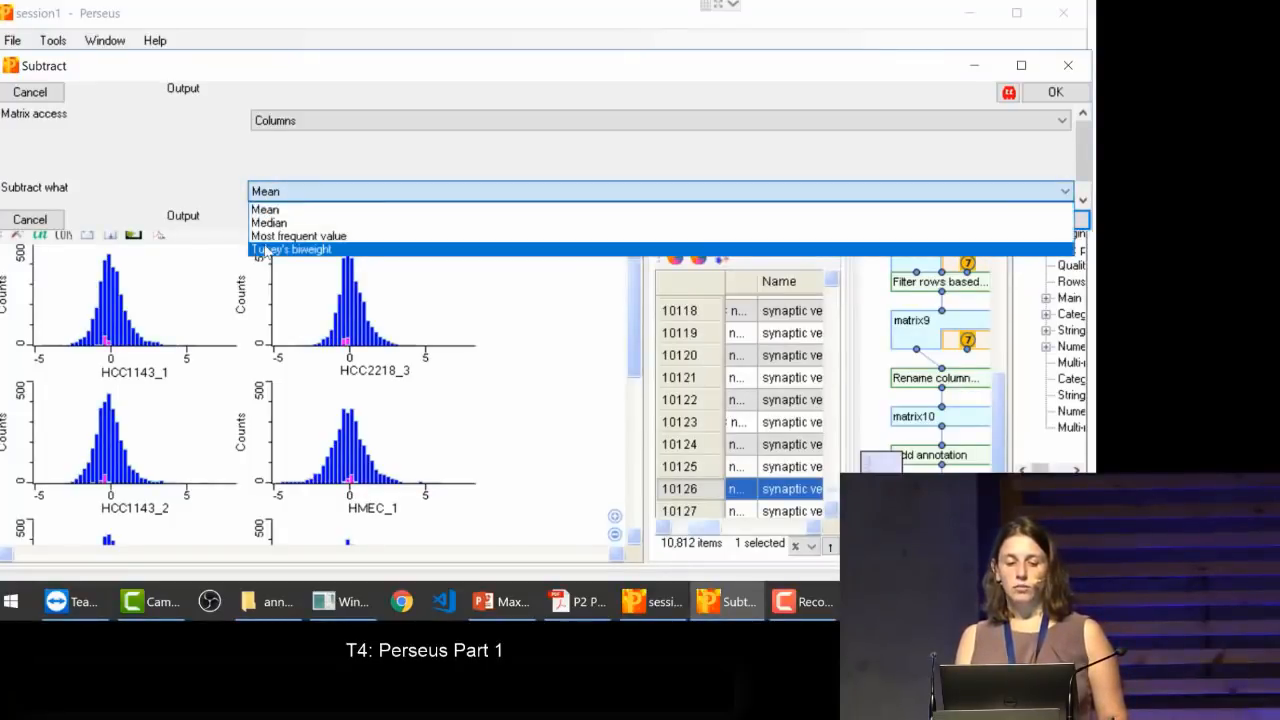
left_click(268, 237)
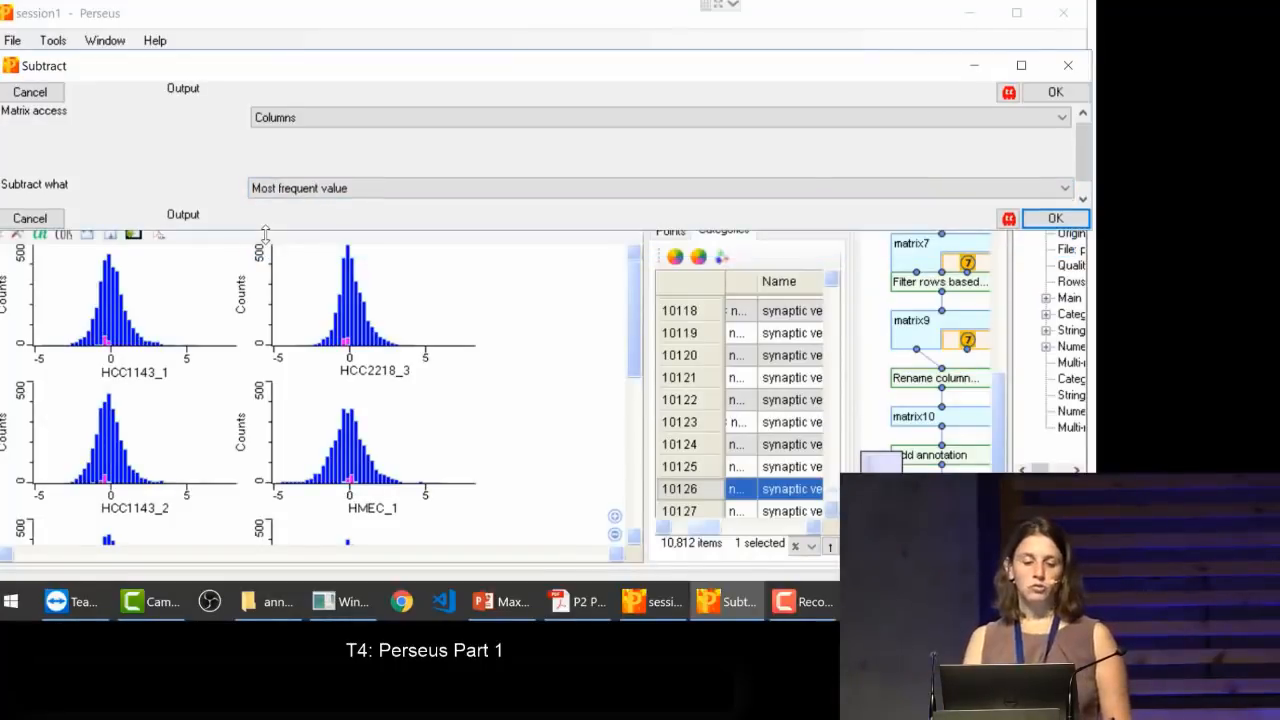
left_click(1052, 217)
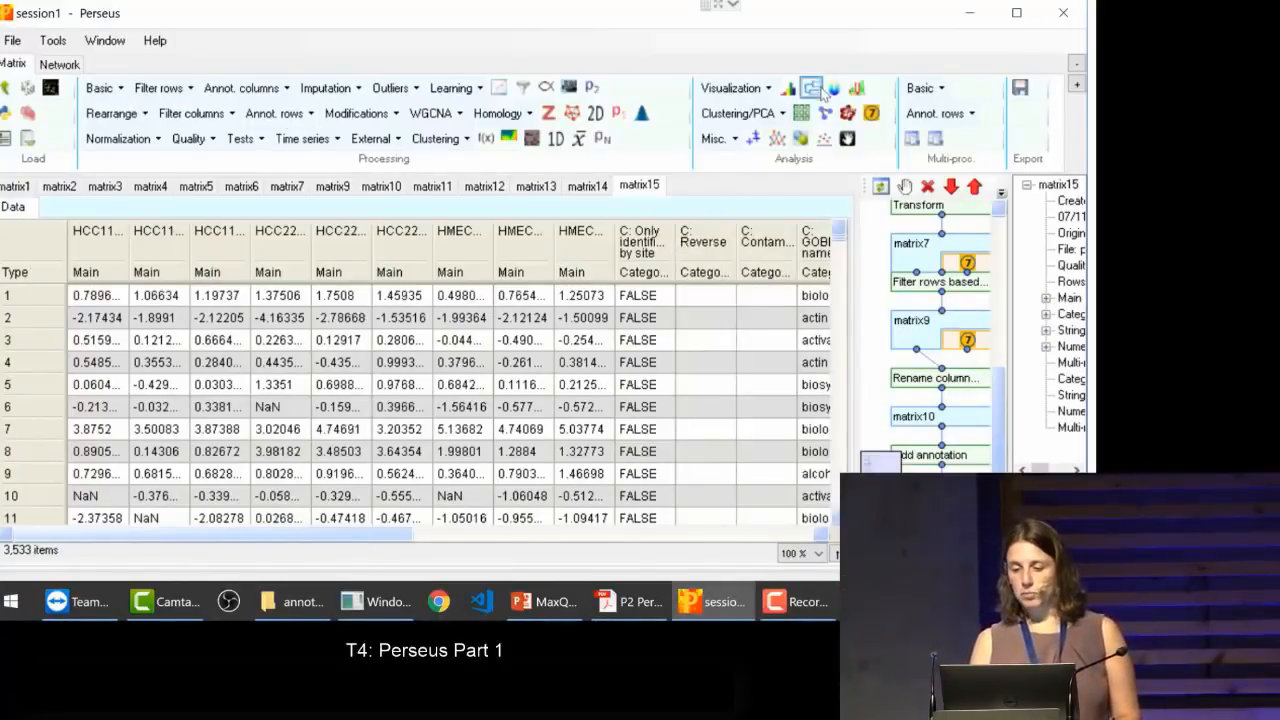
Step: Create histograms of all nine HCC1143, HCC2218 and HMEC columns from the normalized matrix and display them
left_click(741, 90)
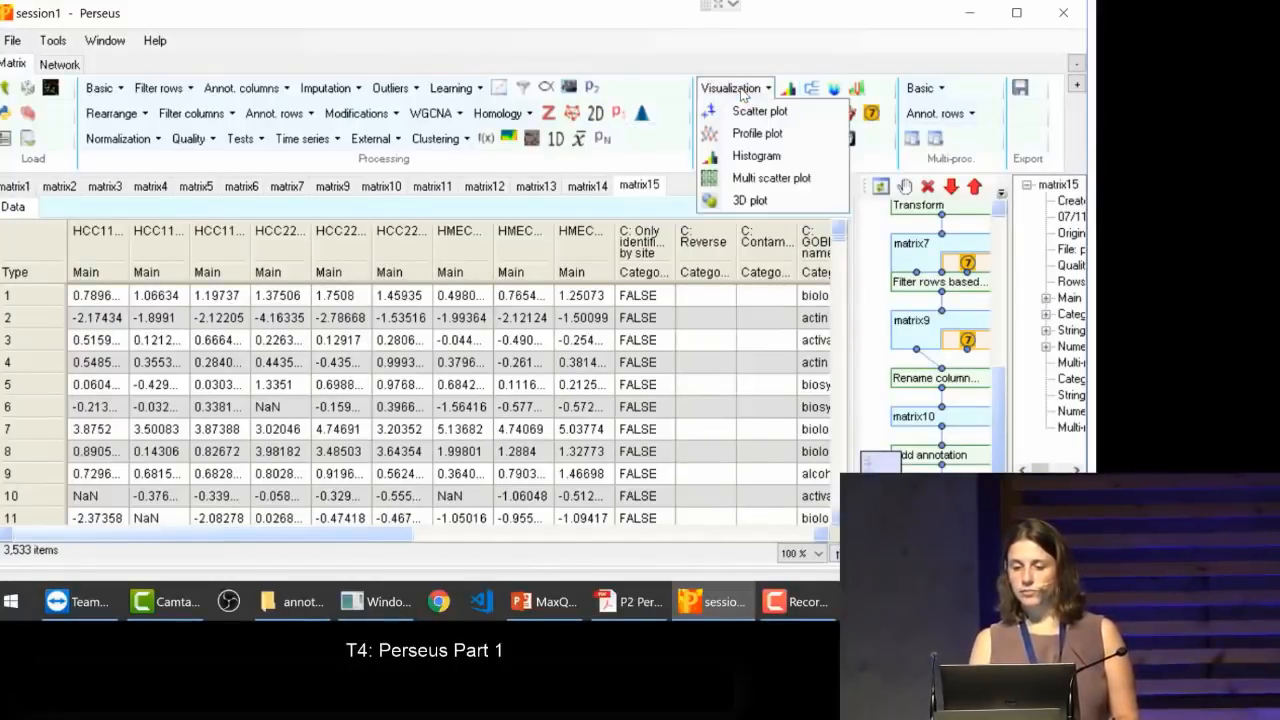
left_click(740, 152)
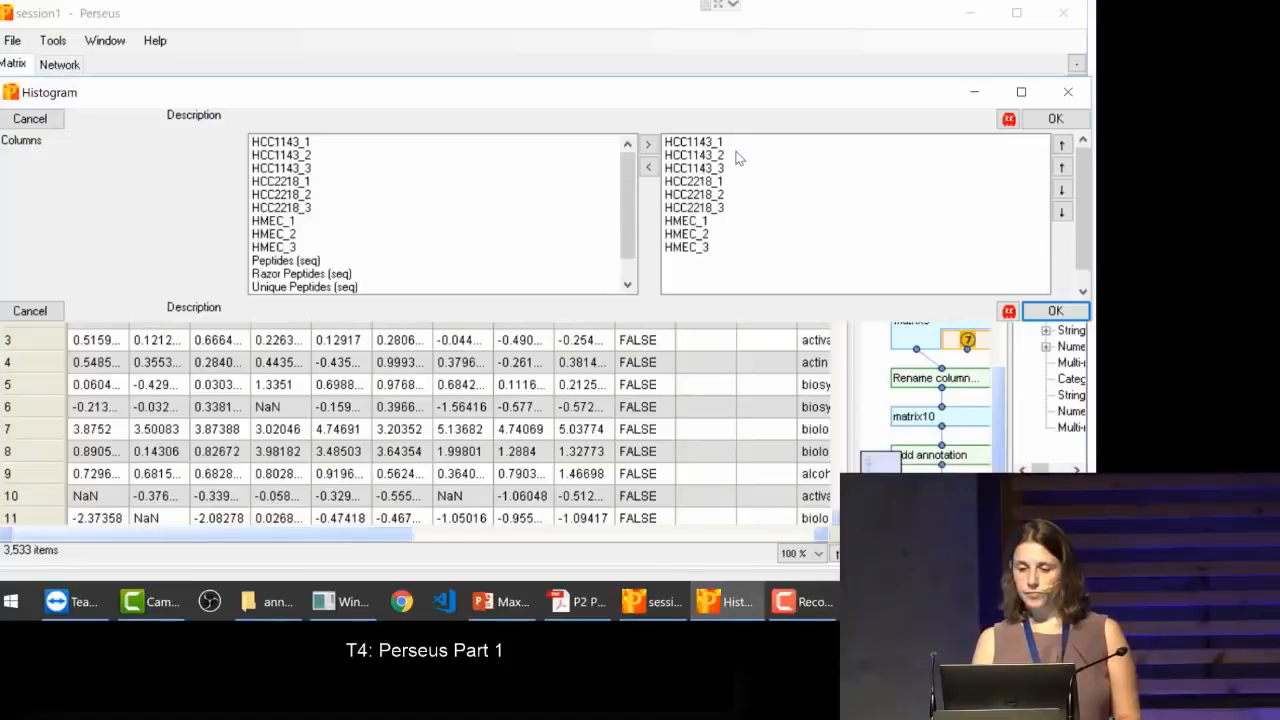
left_click(1053, 311)
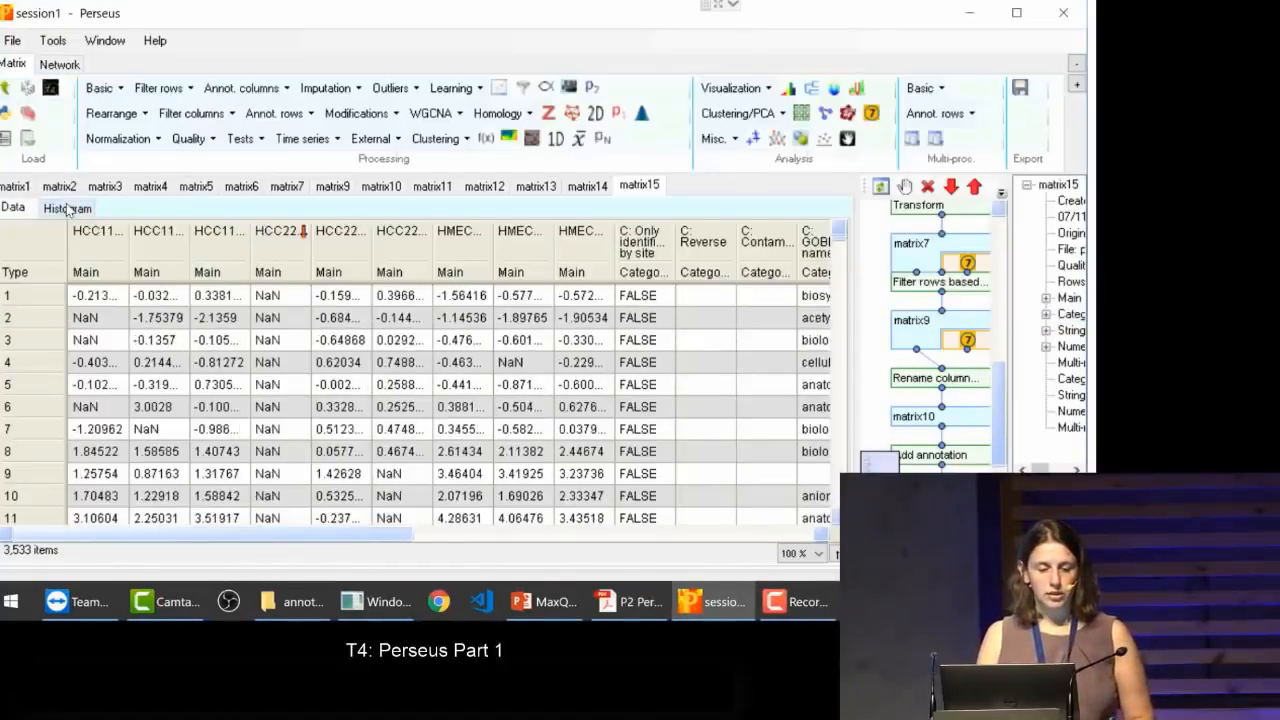
left_click(67, 207)
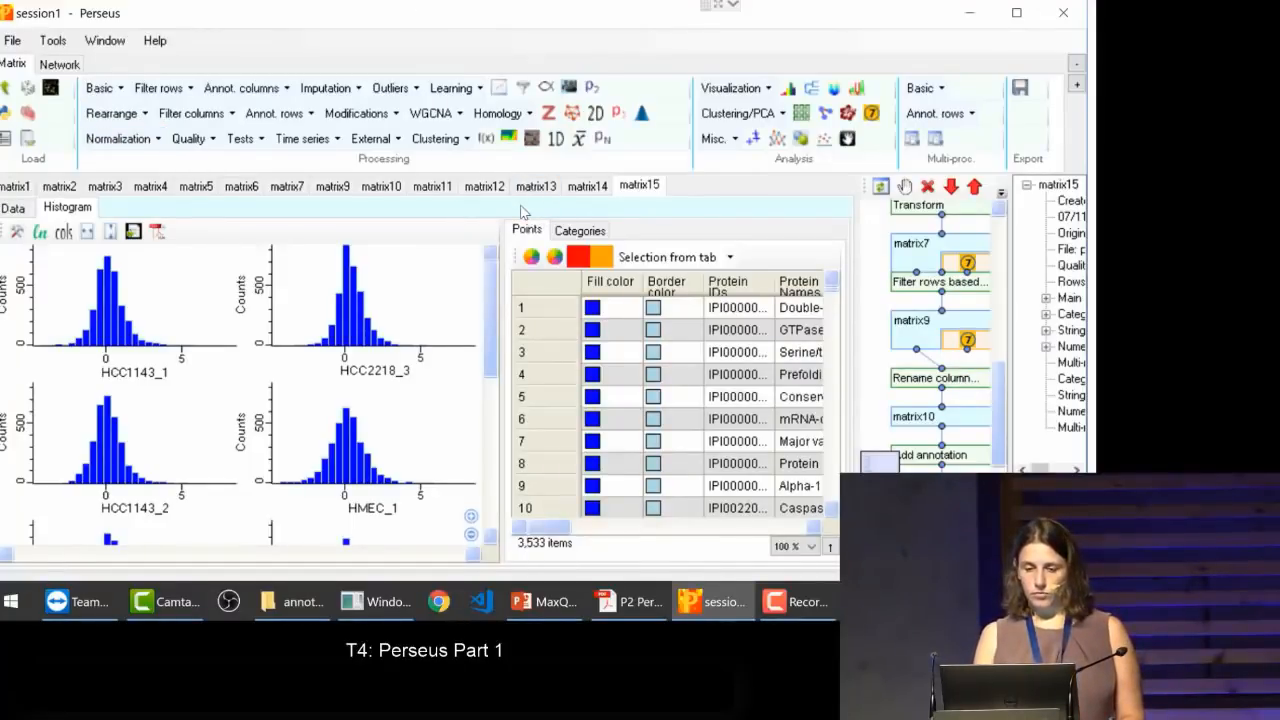
Step: Create a profile plot of the normalized matrix, display it, and widen the workflow area beside it
left_click(767, 90)
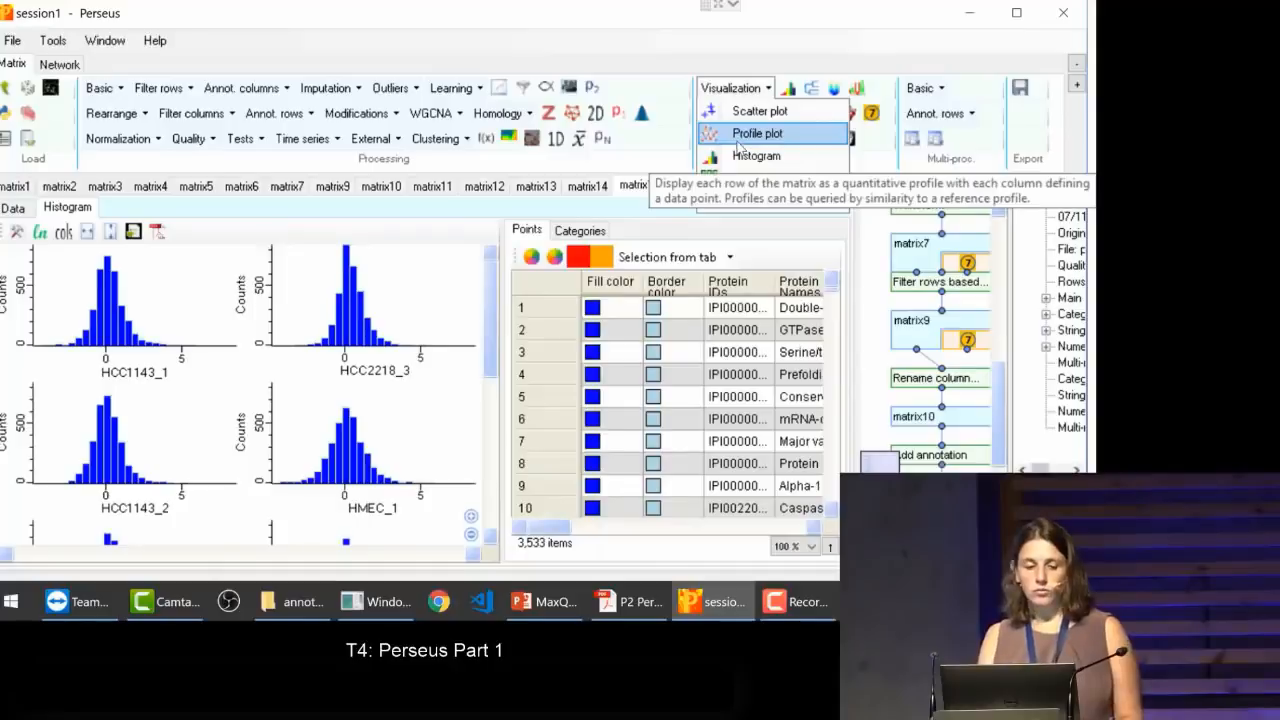
left_click(739, 141)
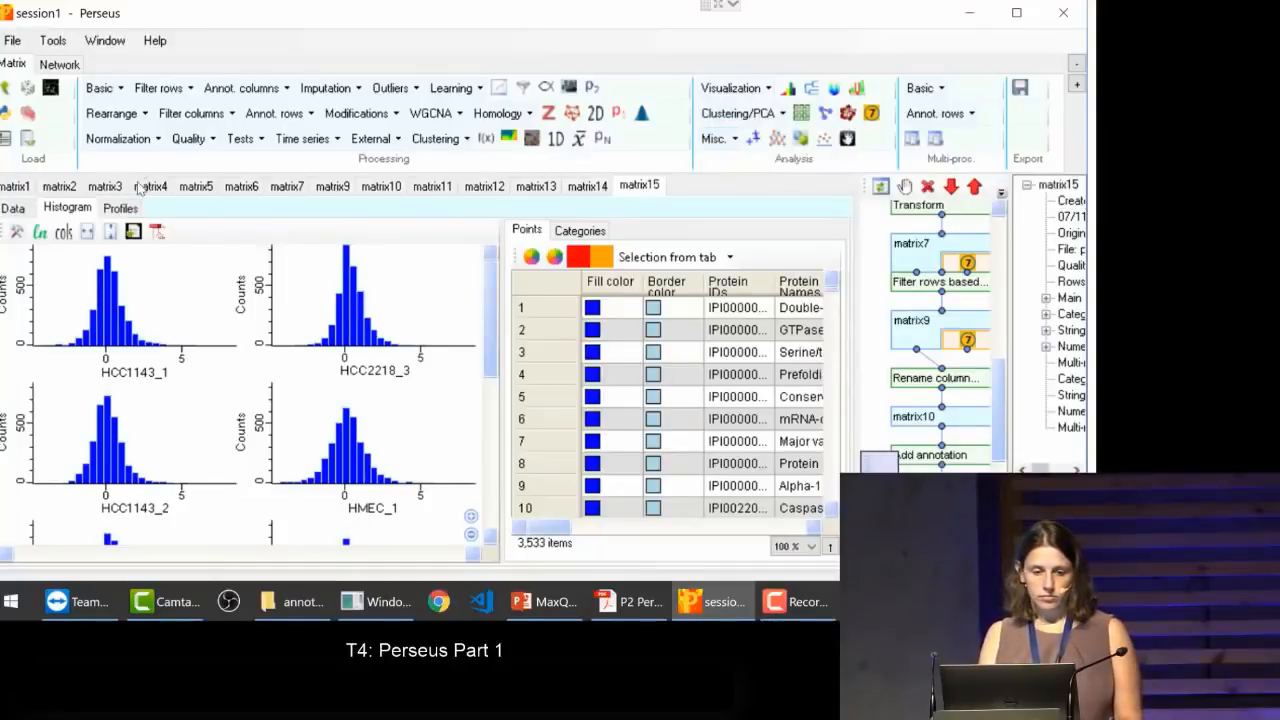
left_click(118, 212)
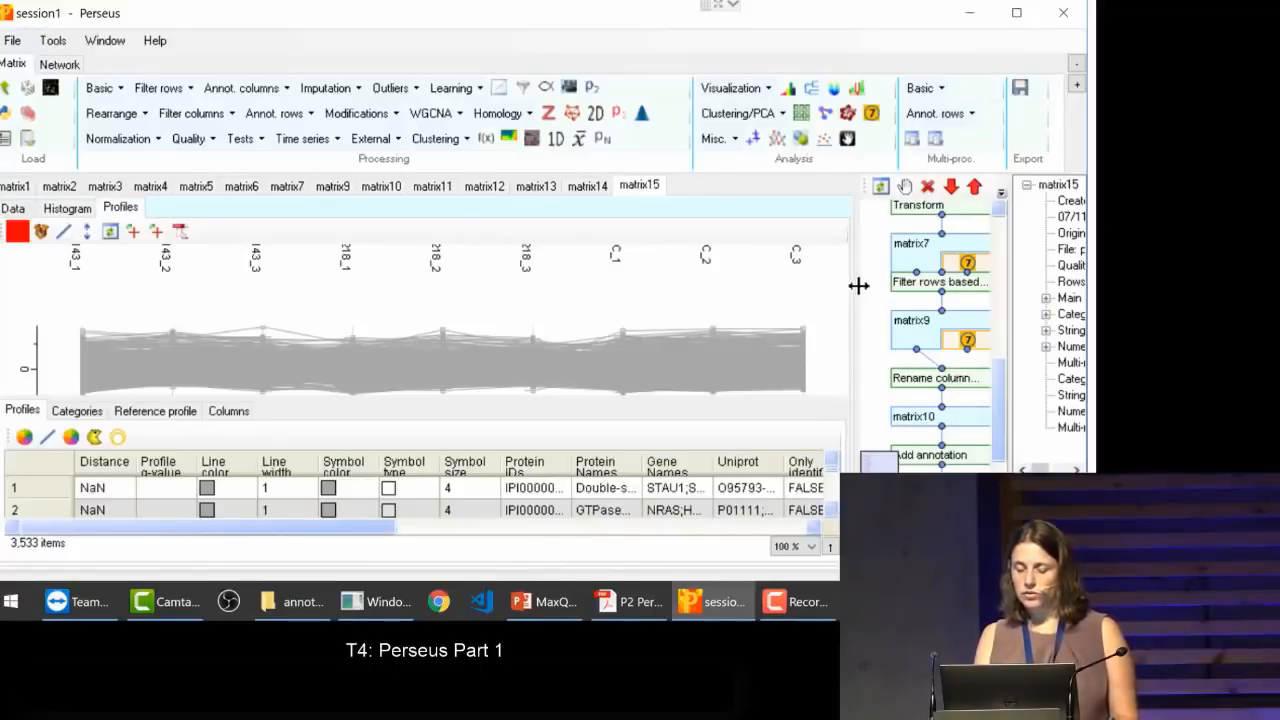
left_click_drag(857, 283, 717, 288)
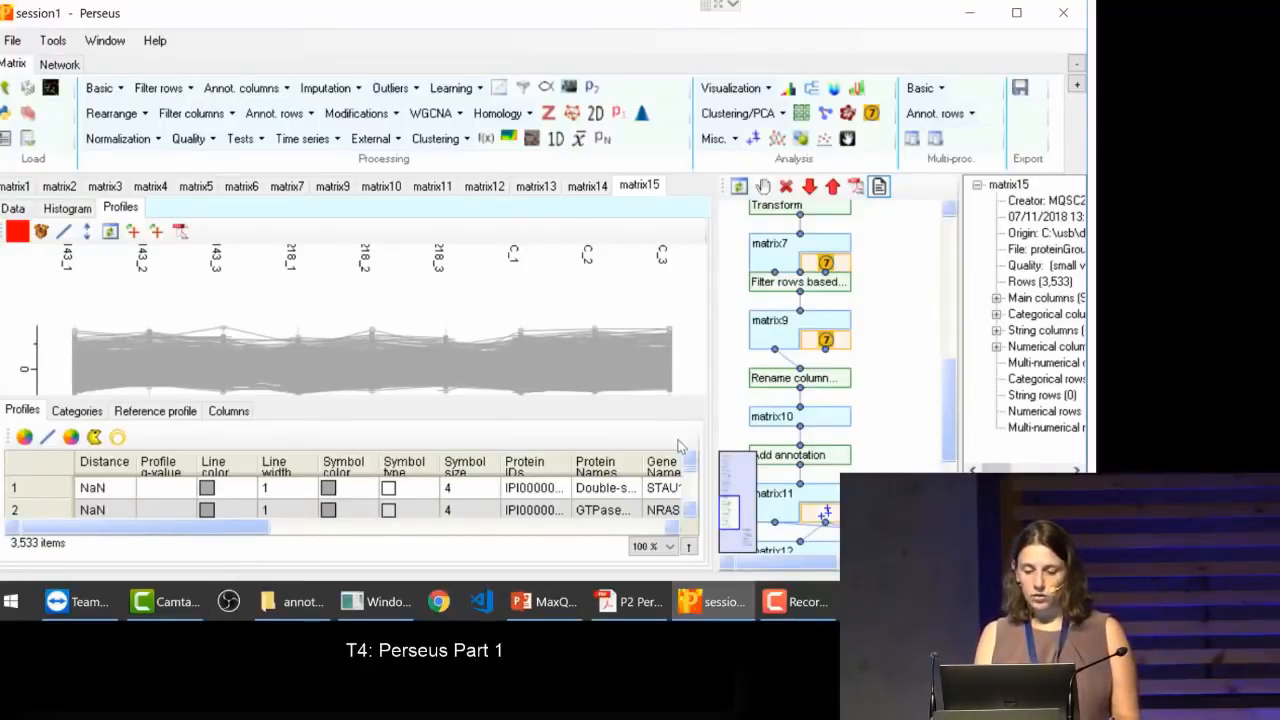
left_click_drag(698, 480, 693, 440)
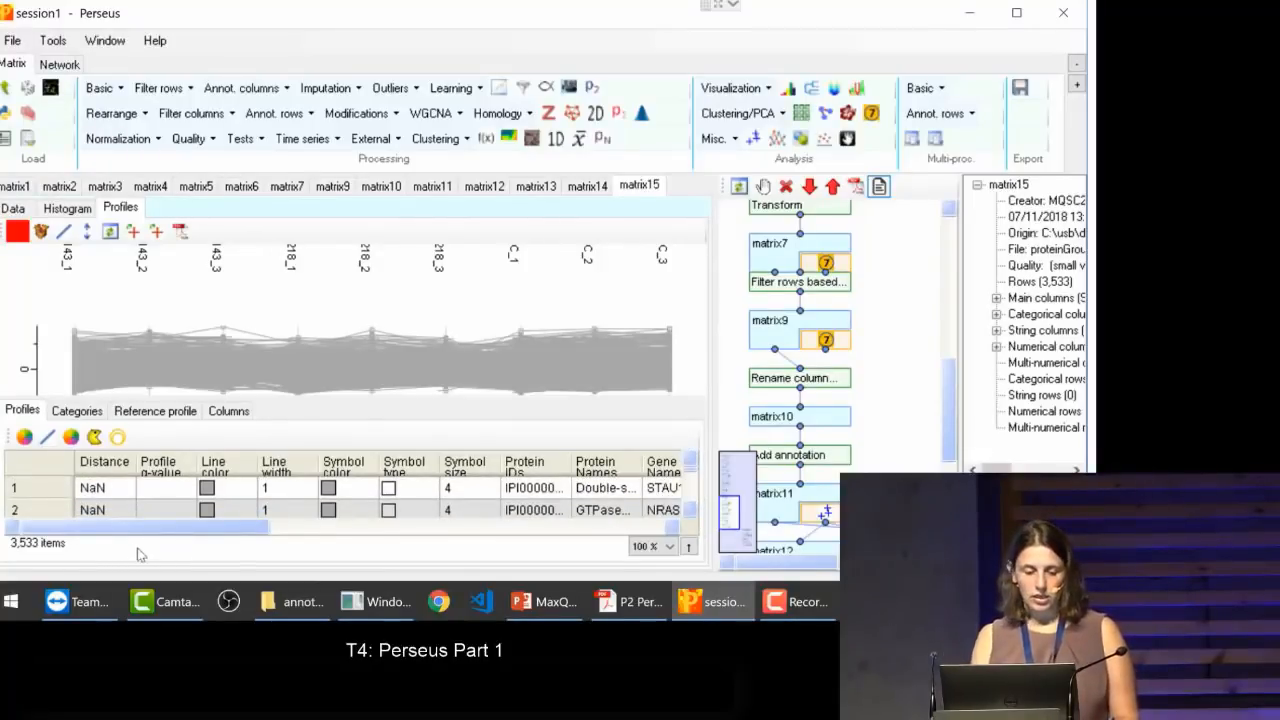
Step: Highlight the GTPase NRas profile from the table, and select another low-lying profile directly in the plot
left_click(624, 510)
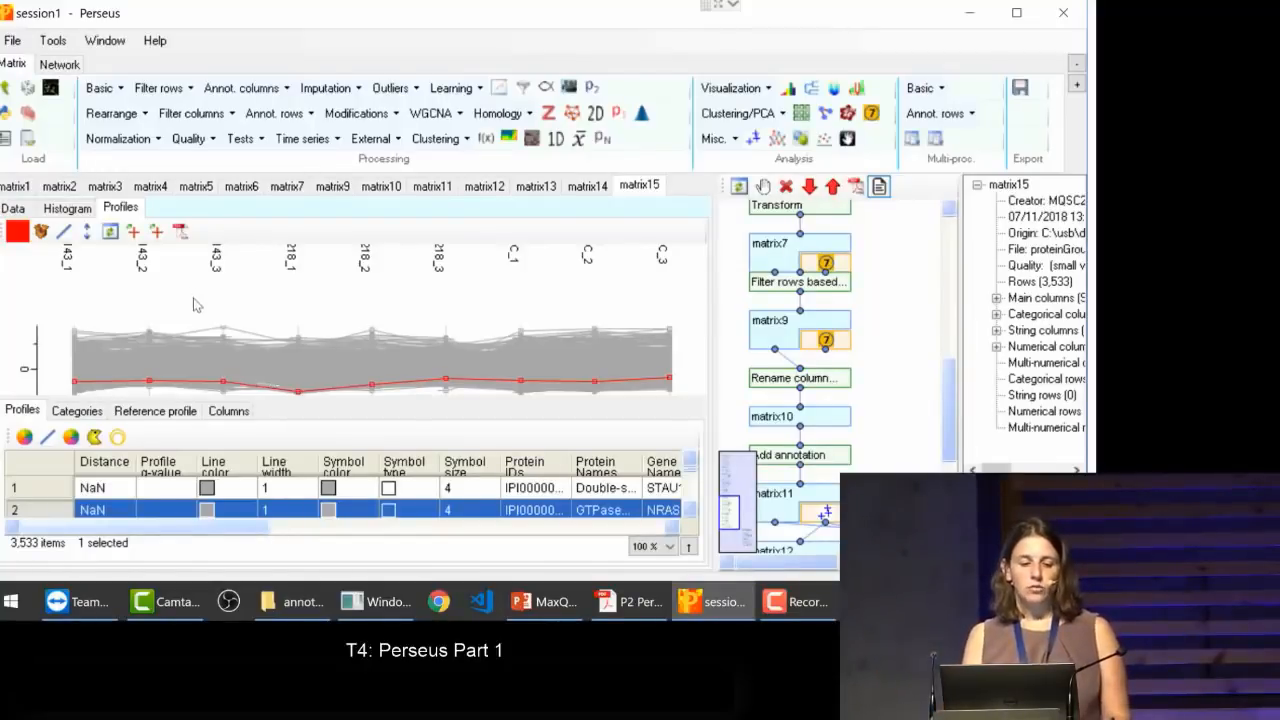
left_click(689, 514)
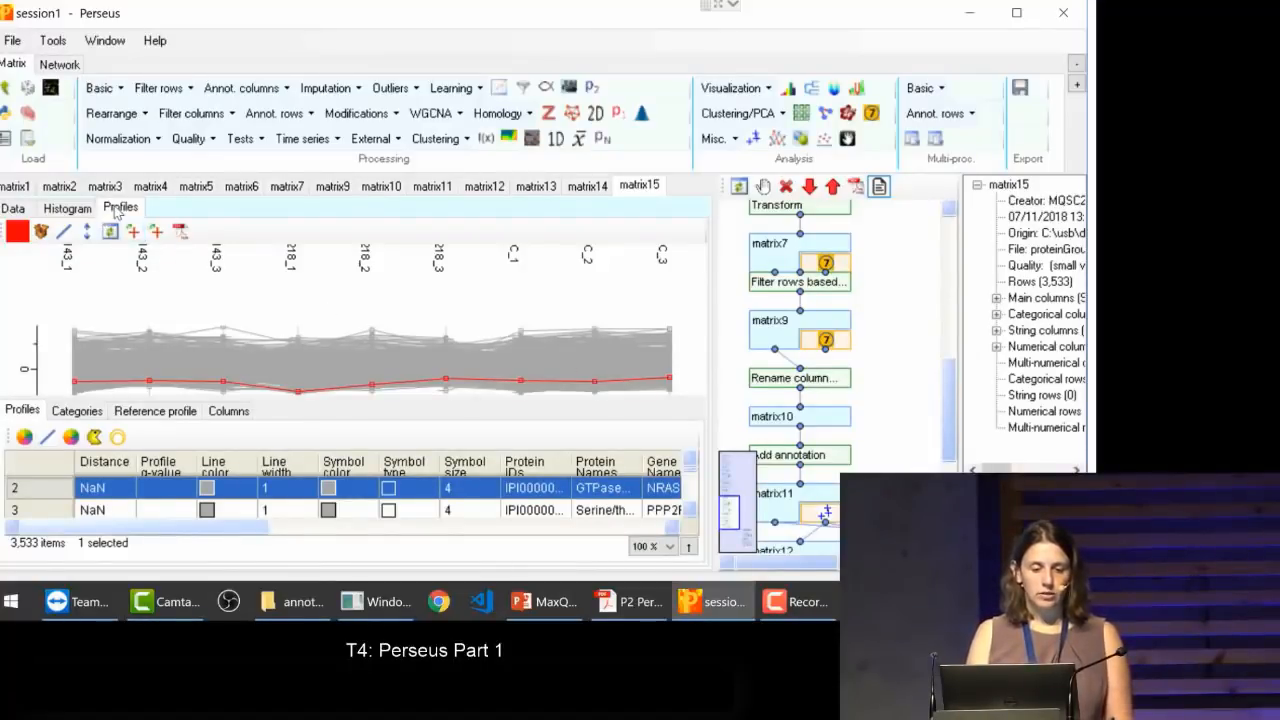
left_click(150, 386)
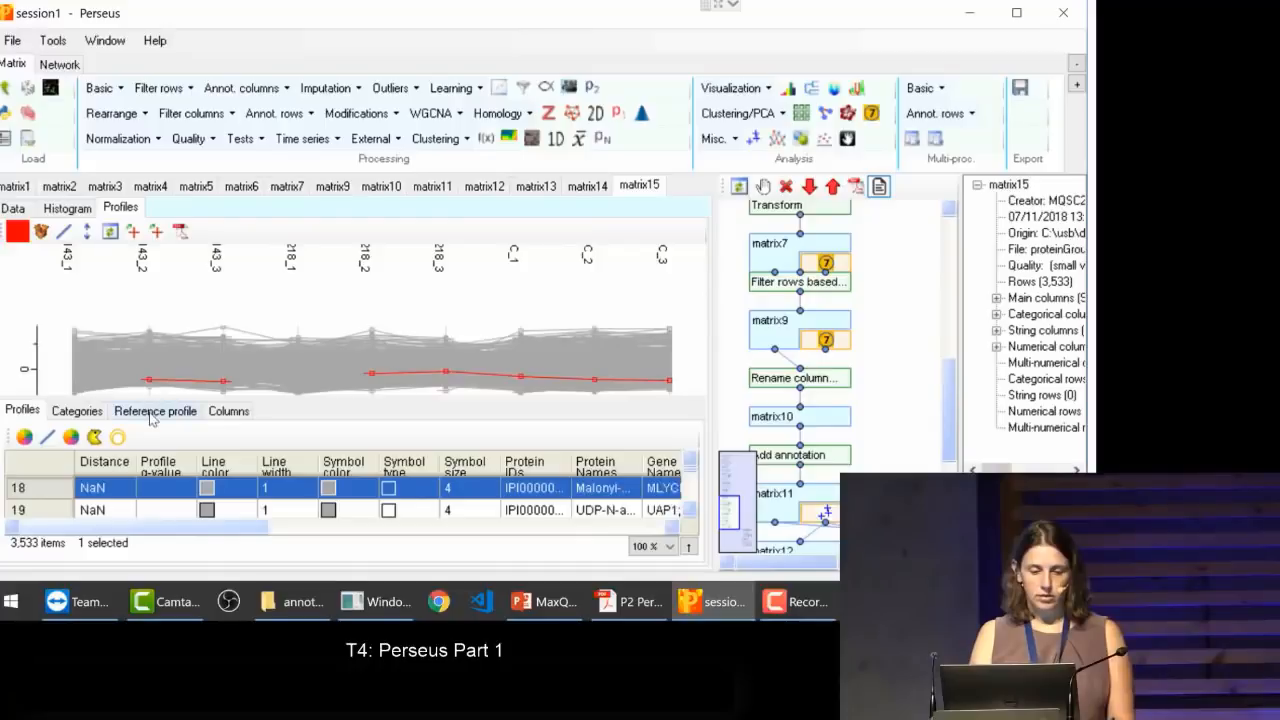
Step: Shape the reference profile by raising the three HCC1143 and three HMEC points above zero, leaving the HCC2218 points at zero
left_click(152, 414)
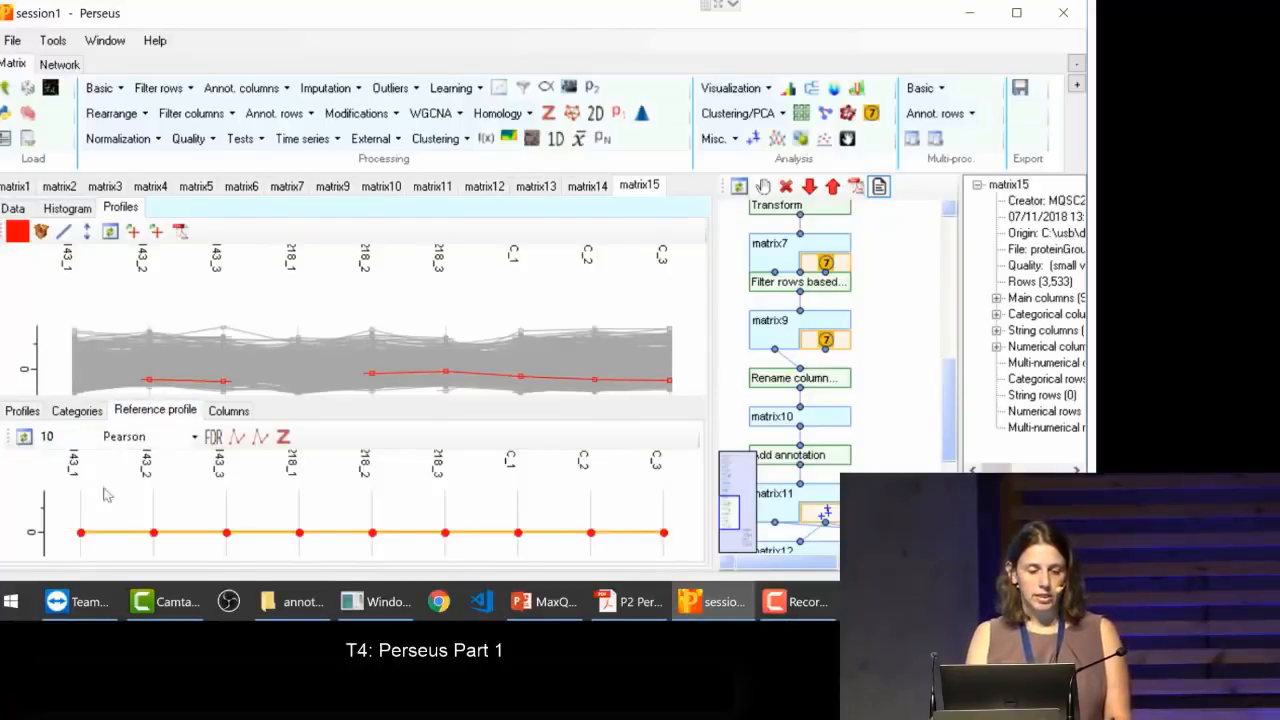
left_click_drag(82, 534, 81, 503)
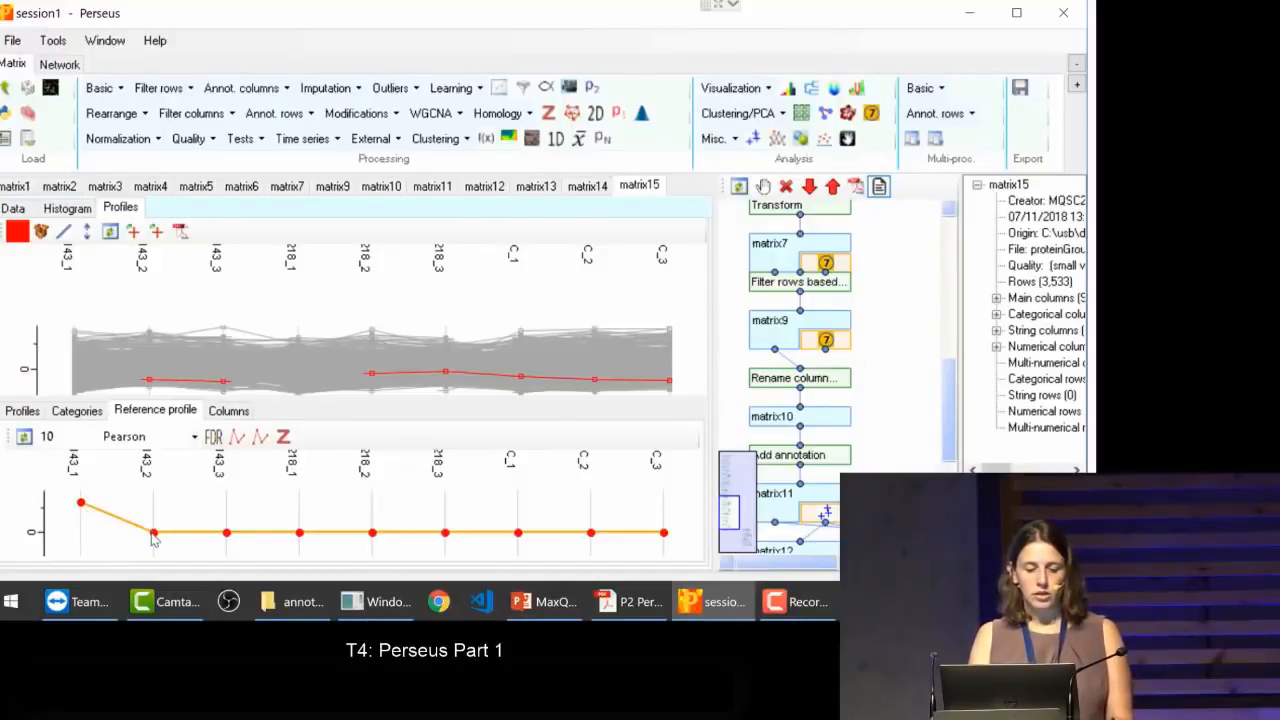
left_click_drag(153, 533, 154, 503)
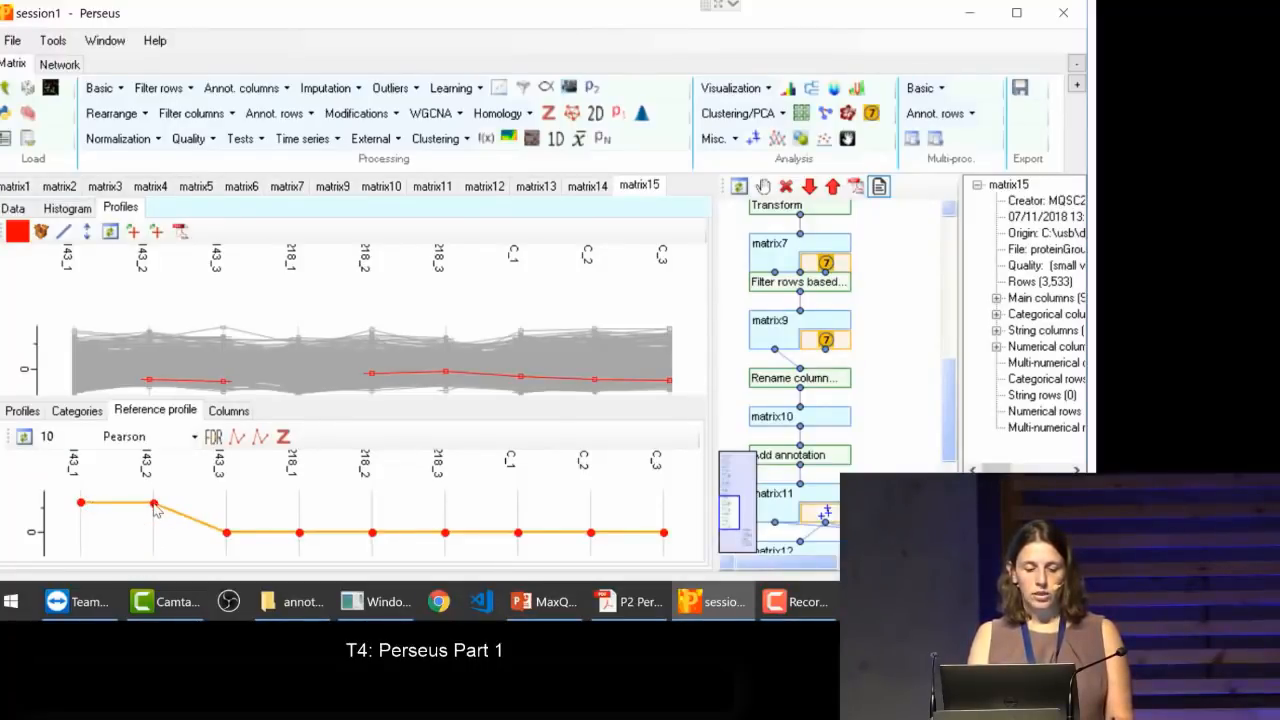
mouse_move(227, 532)
left_mouse_down()
mouse_move(227, 500)
mouse_move(227, 516)
left_mouse_up()
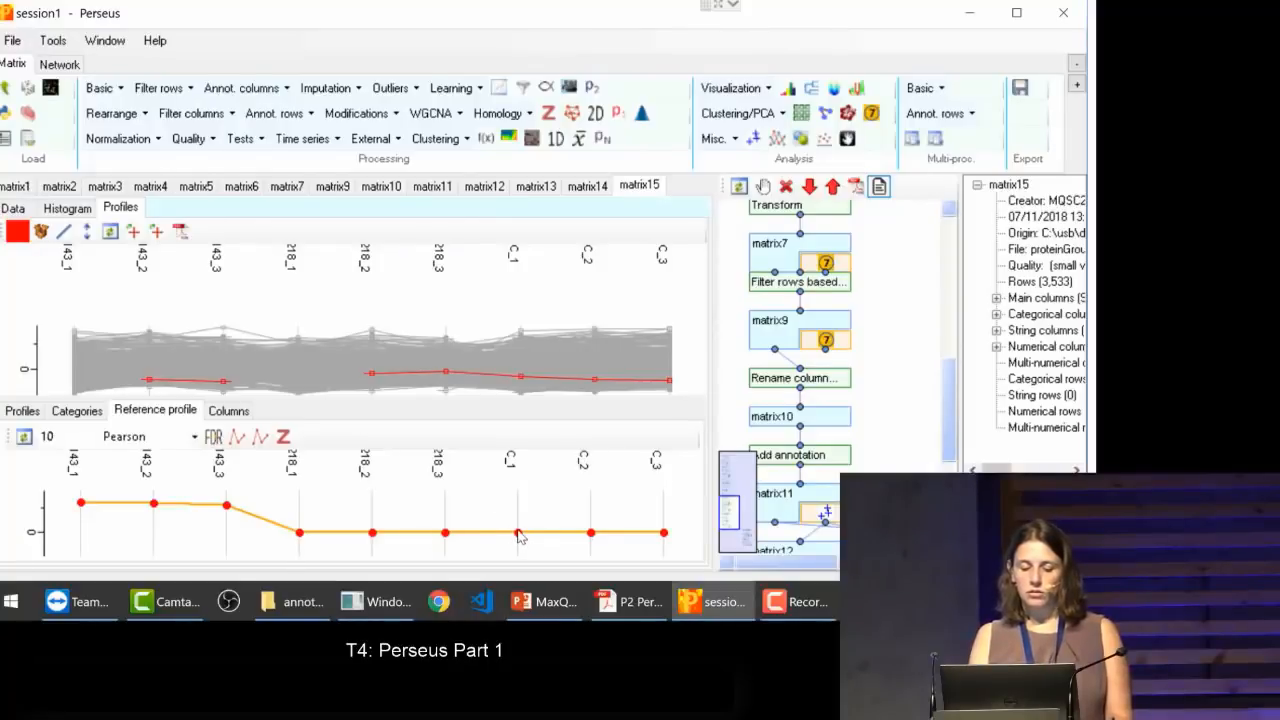
left_click_drag(517, 532, 517, 508)
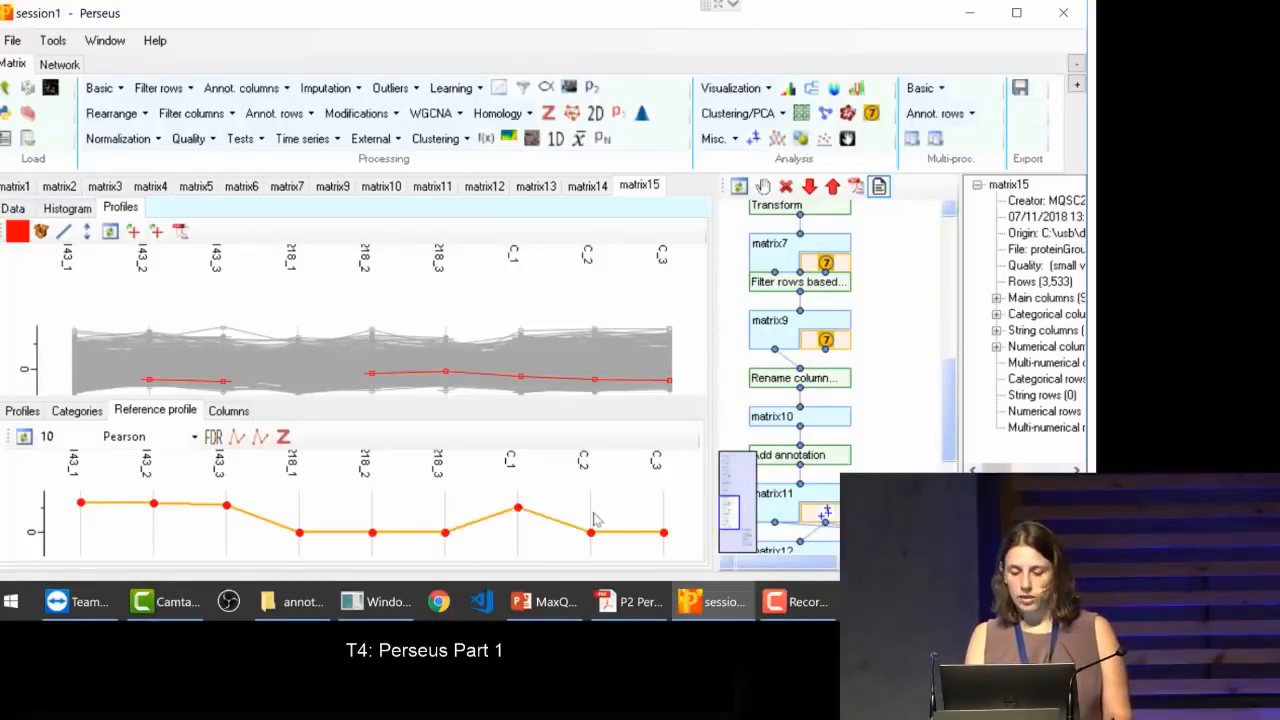
left_click_drag(591, 533, 591, 508)
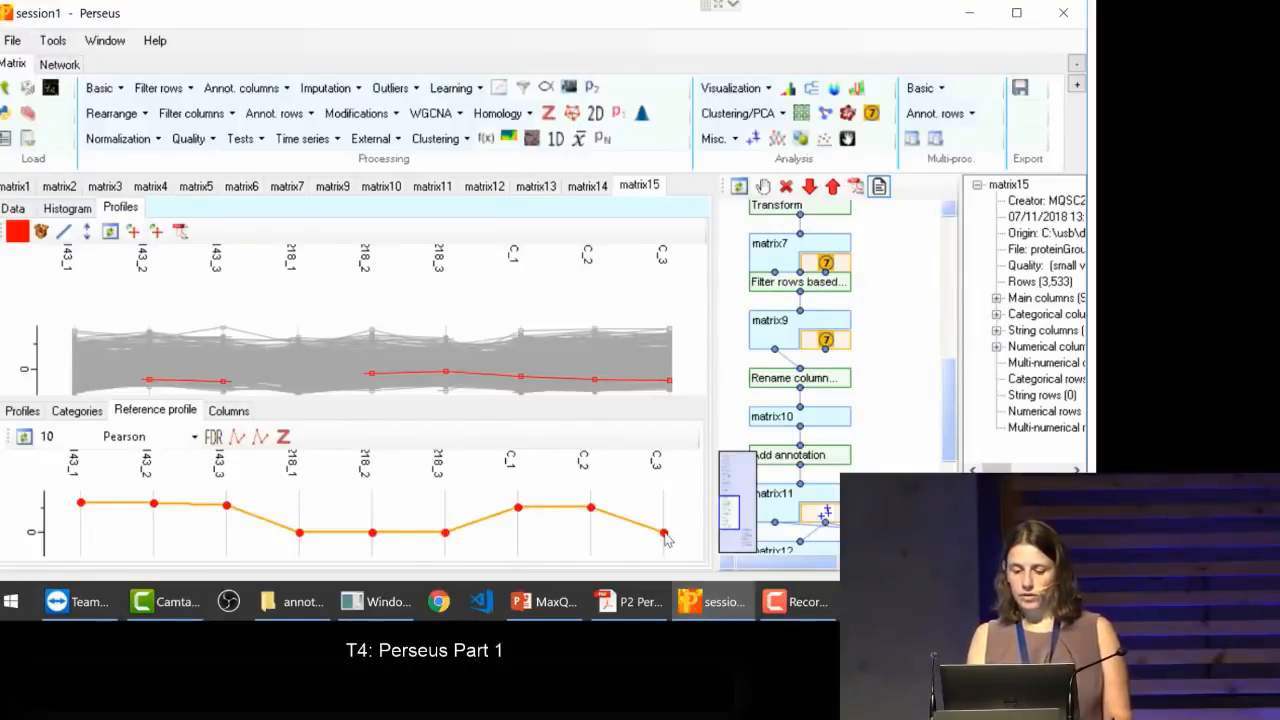
left_click_drag(665, 533, 665, 509)
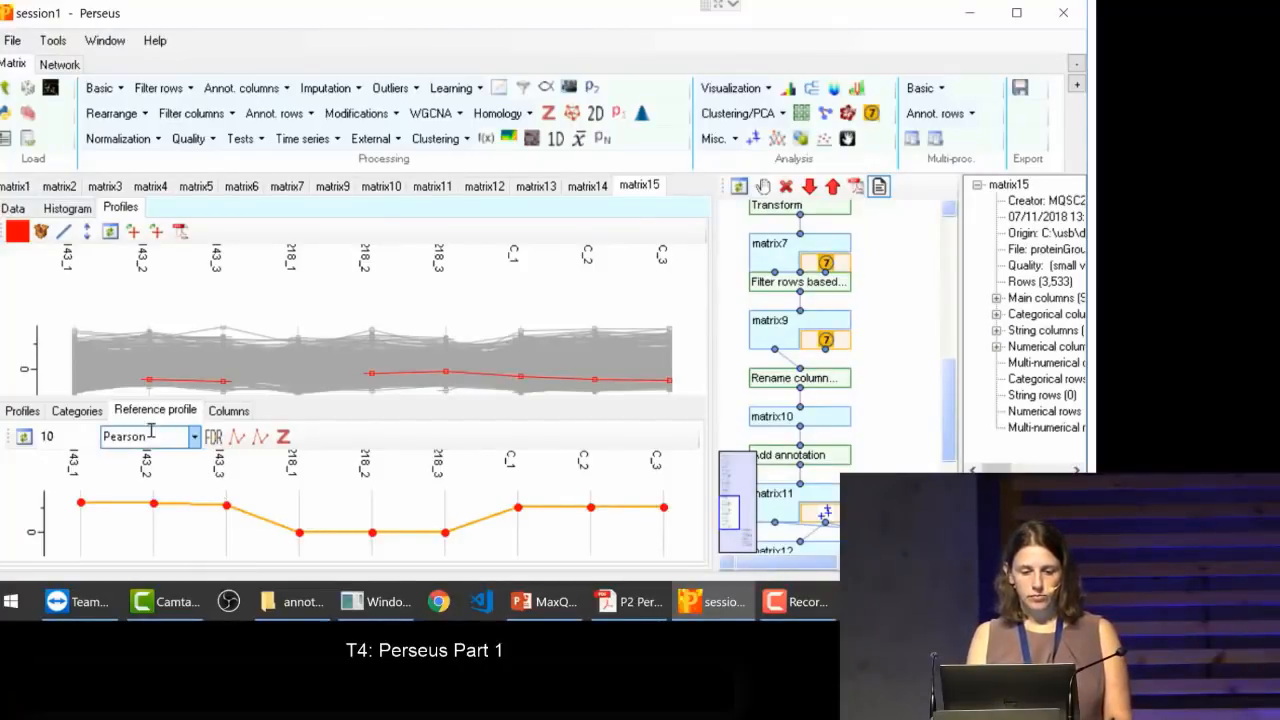
Step: Look through the profile list, recheck the reference profile, and highlight the HCC1143_1 column in the profile plot
left_click(20, 413)
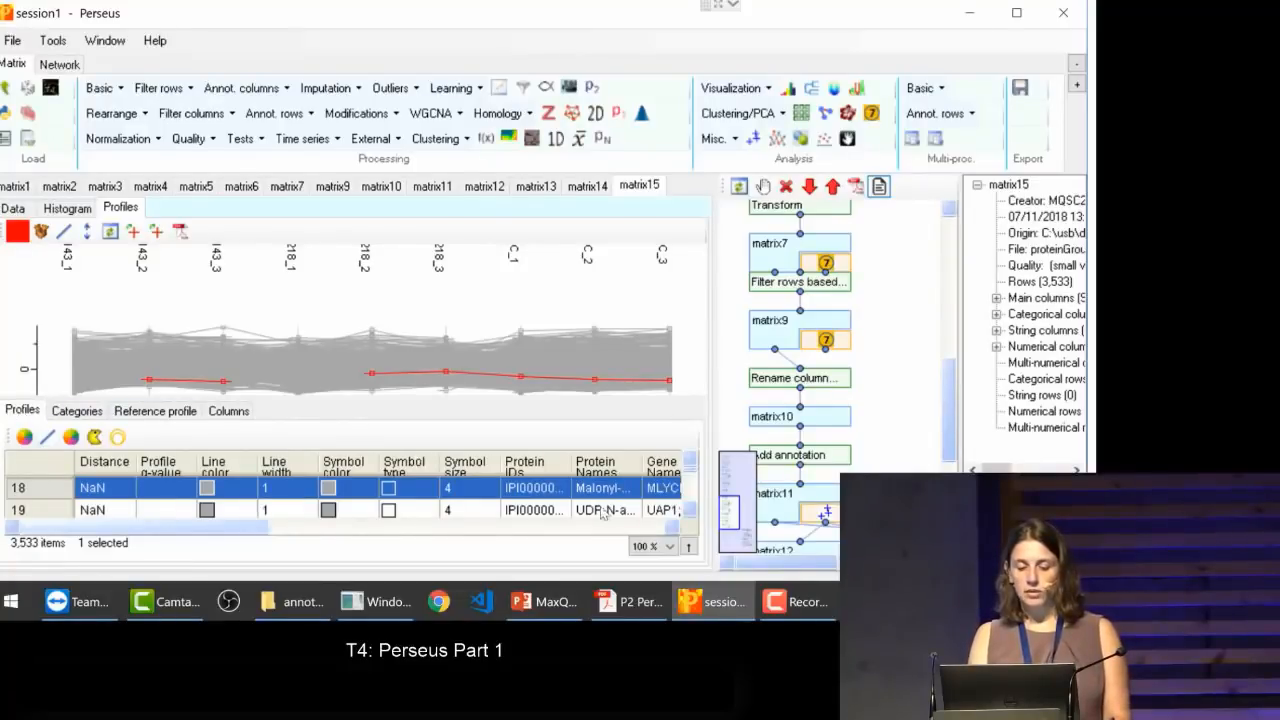
left_click_drag(693, 479, 695, 493)
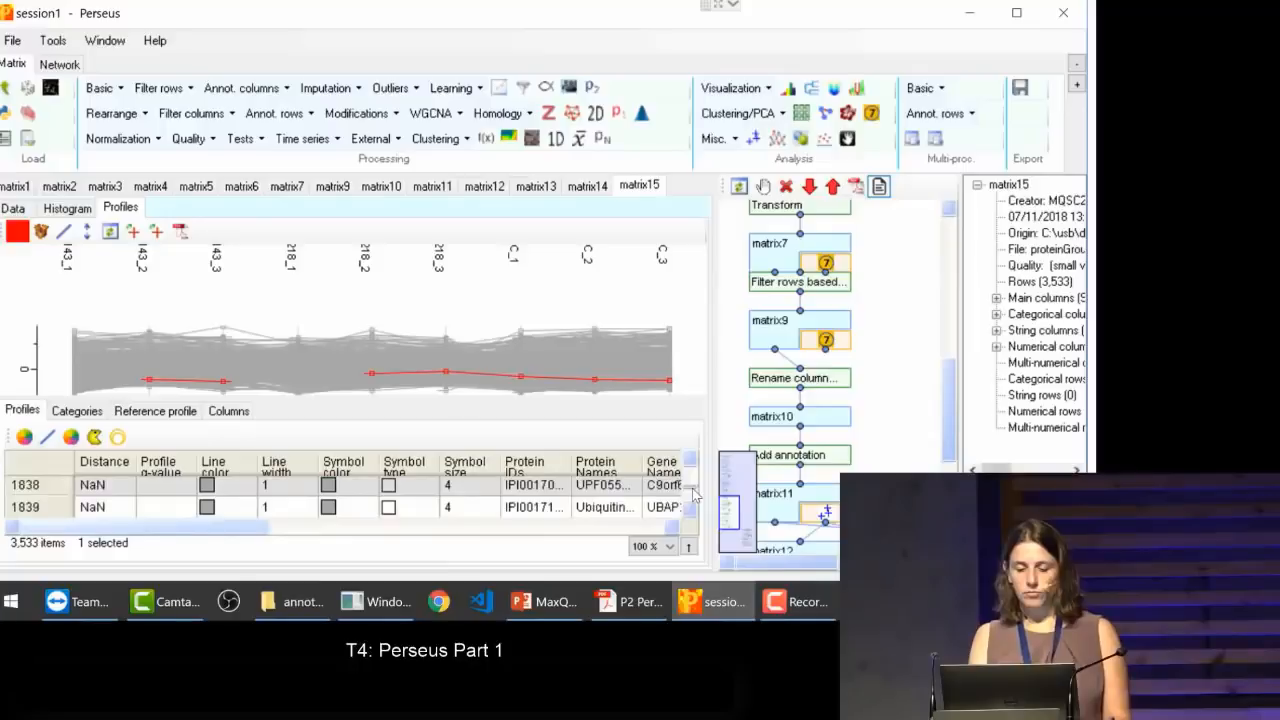
left_click(166, 415)
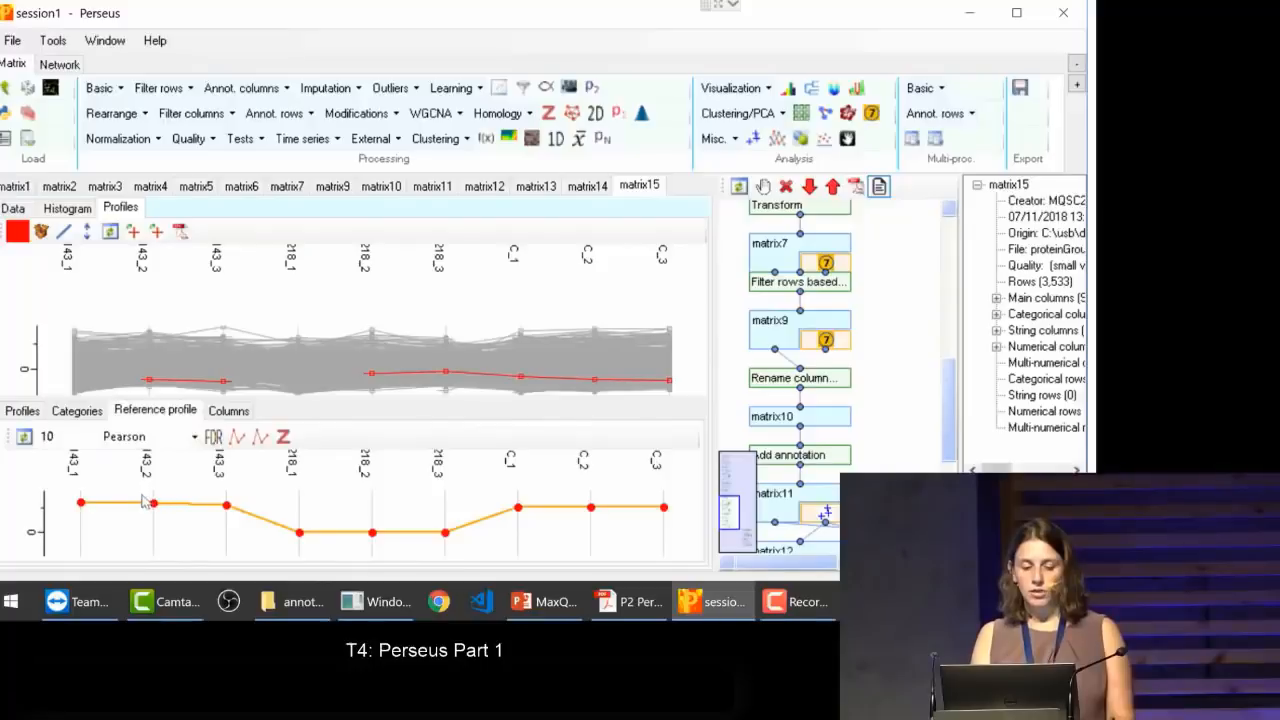
left_click(228, 412)
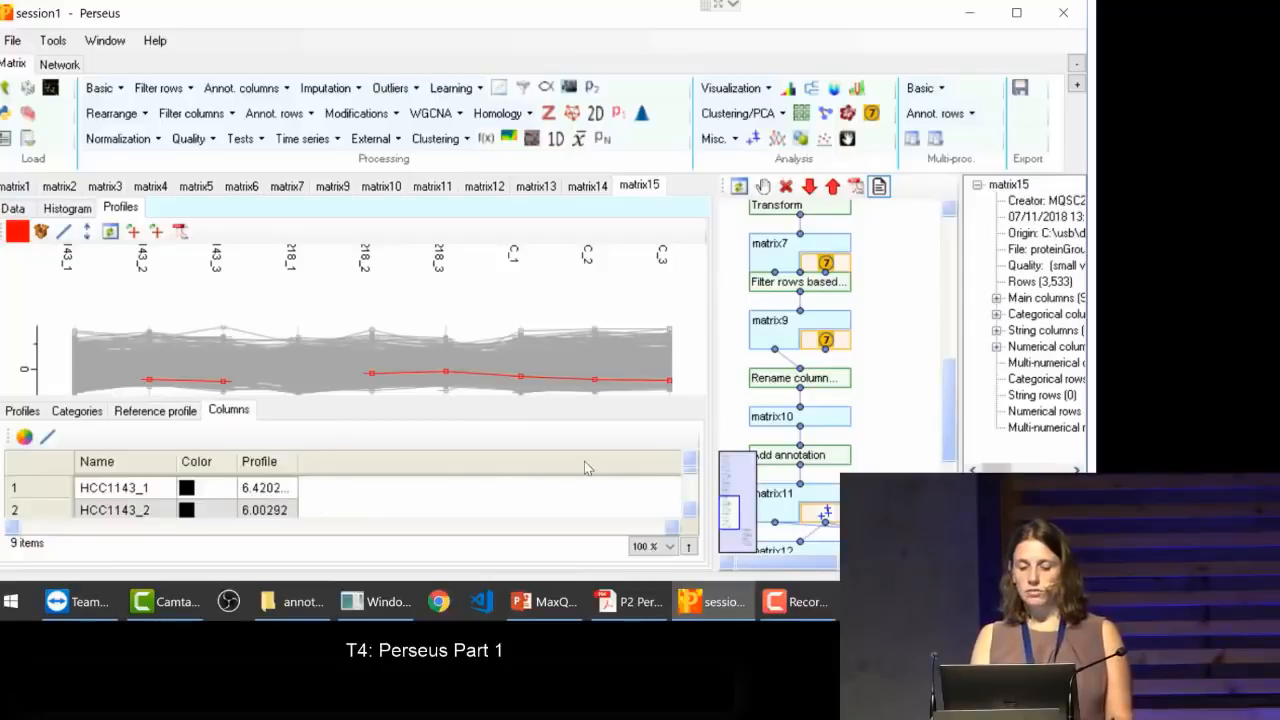
left_click(249, 488)
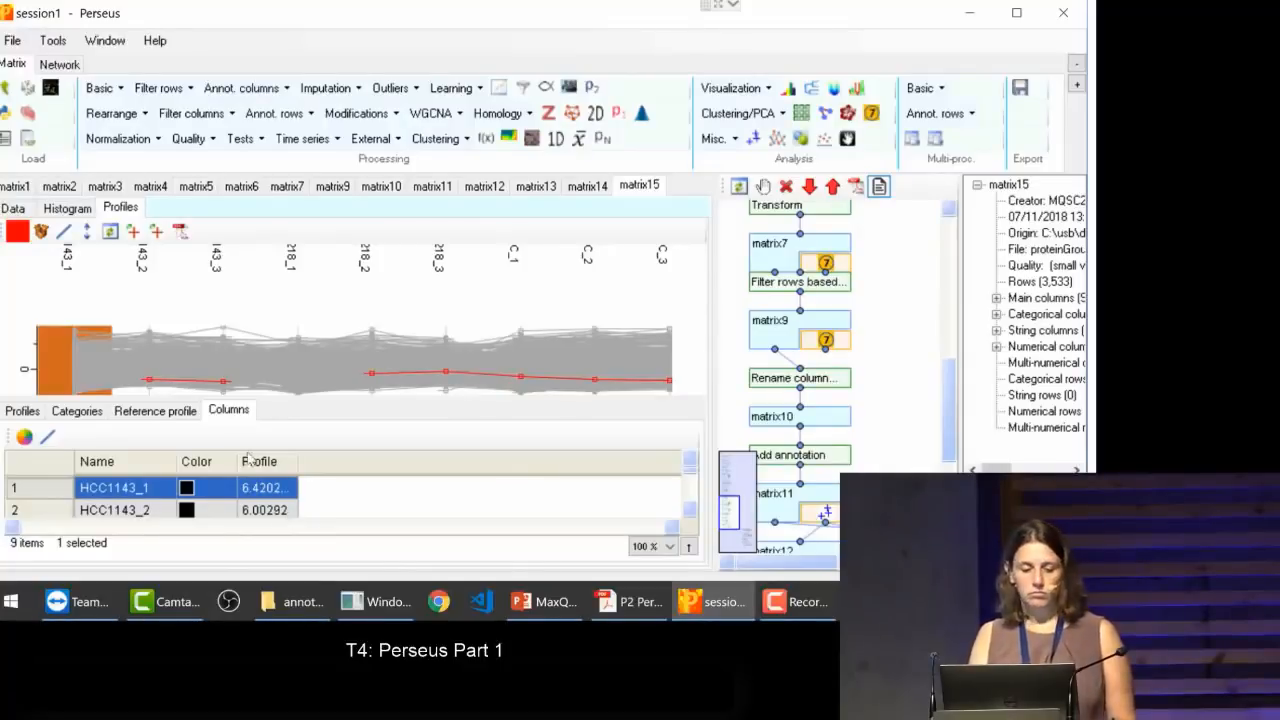
Step: Review the available distance measures for the reference profile and keep Pearson
left_click(140, 416)
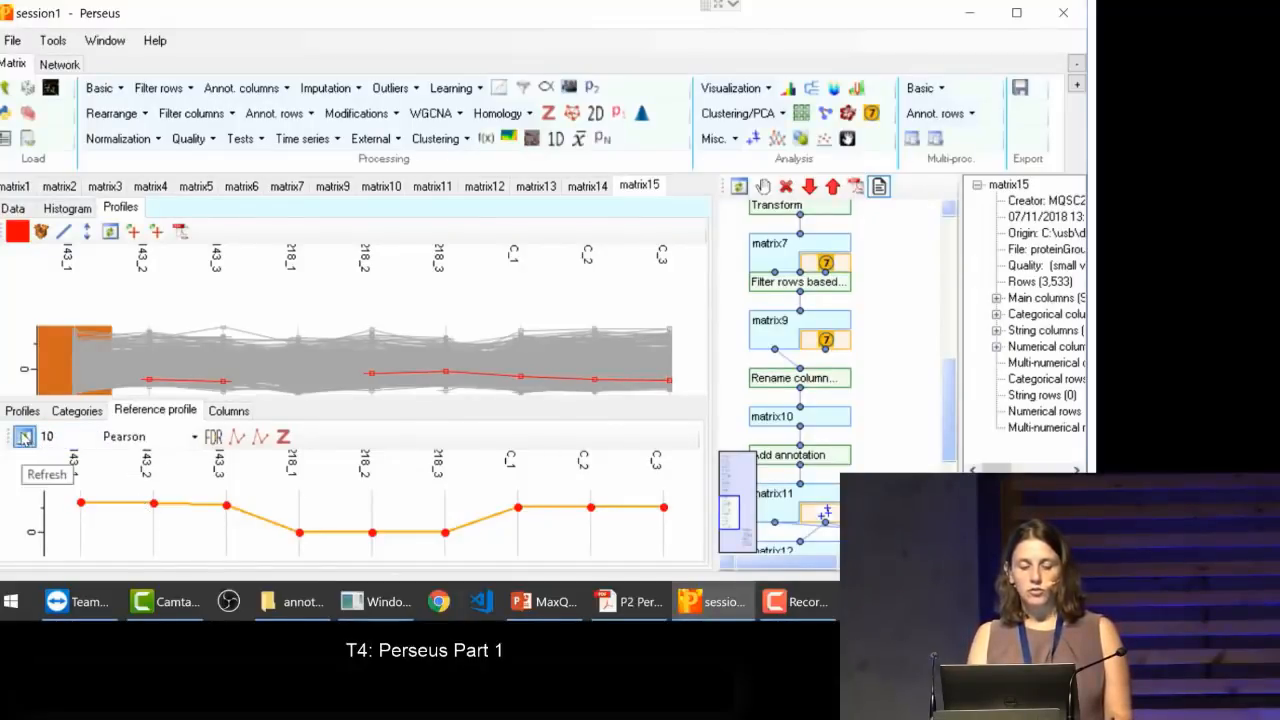
left_click(192, 438)
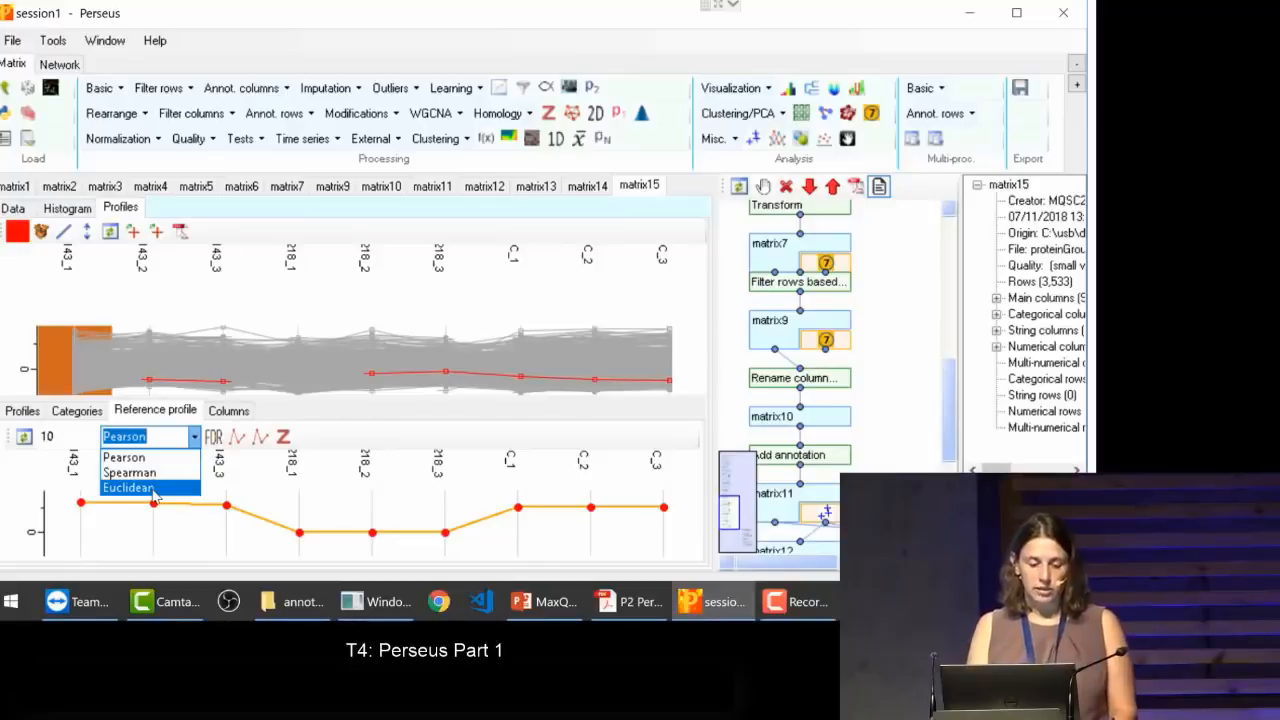
left_click(27, 436)
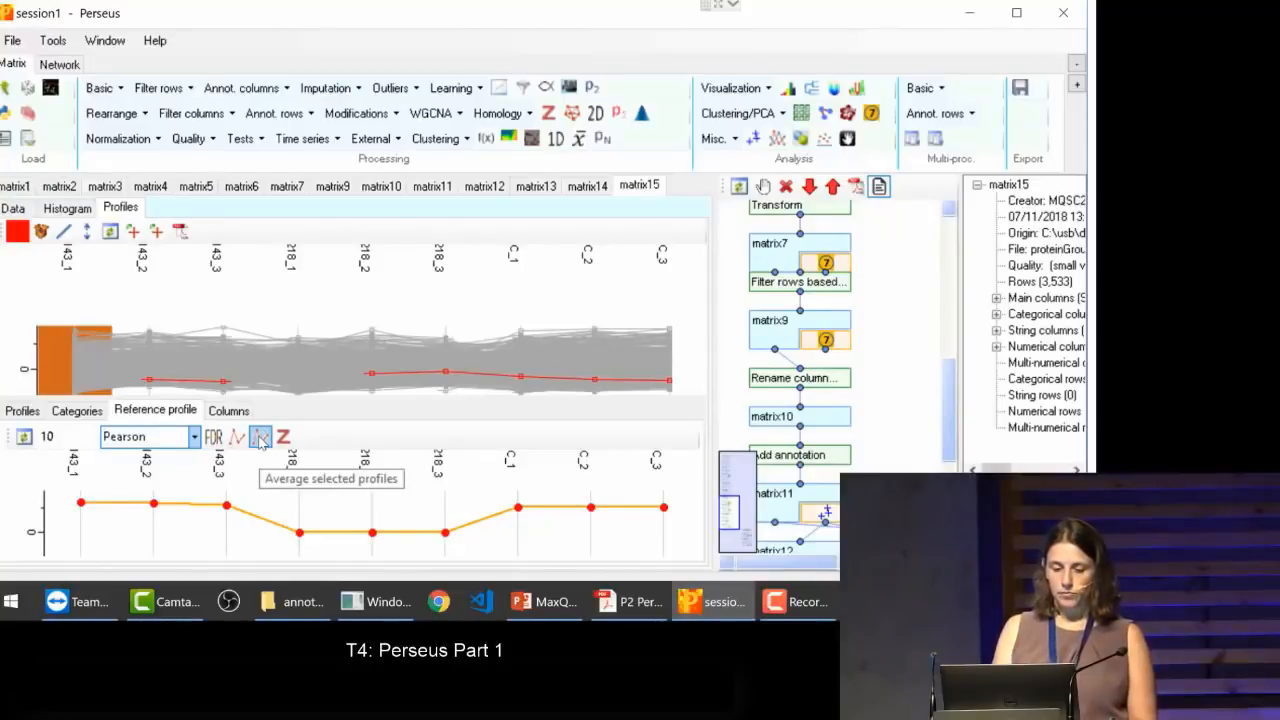
Step: Select the 10 profiles closest to the reference profile by Pearson, and bring the row 1838 profile to the top of the profile list
left_click(23, 440)
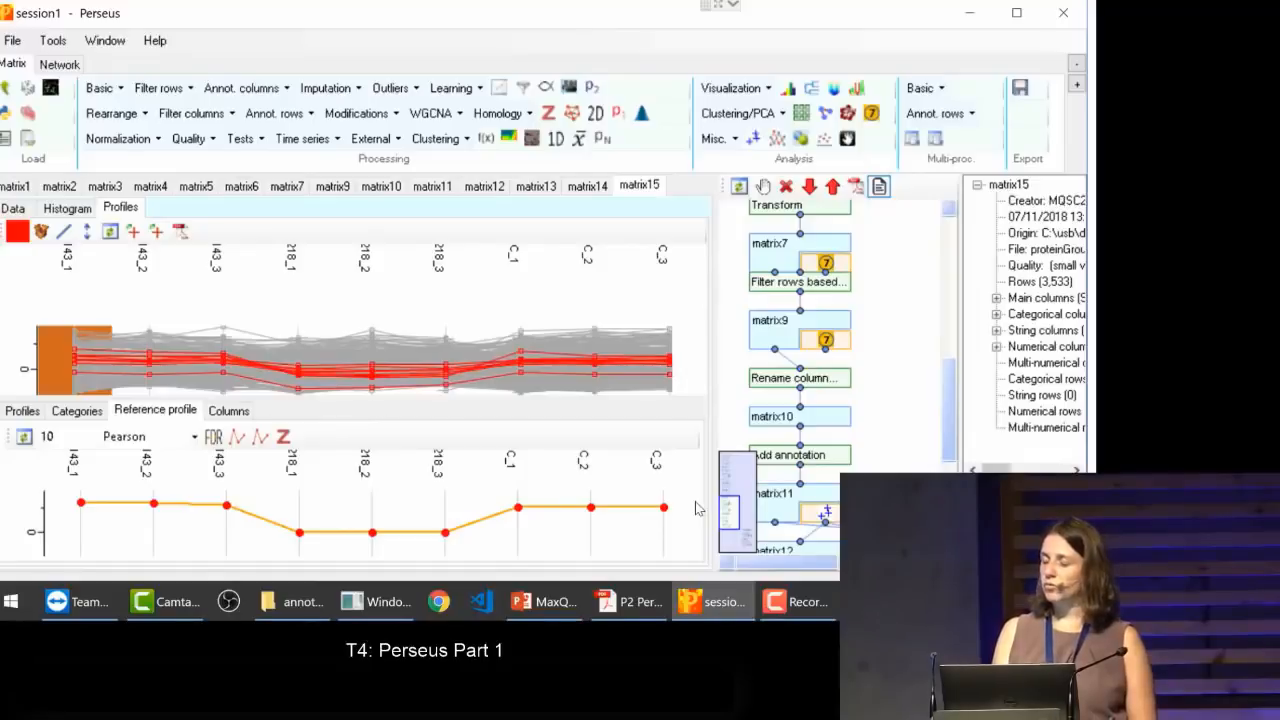
left_click(21, 411)
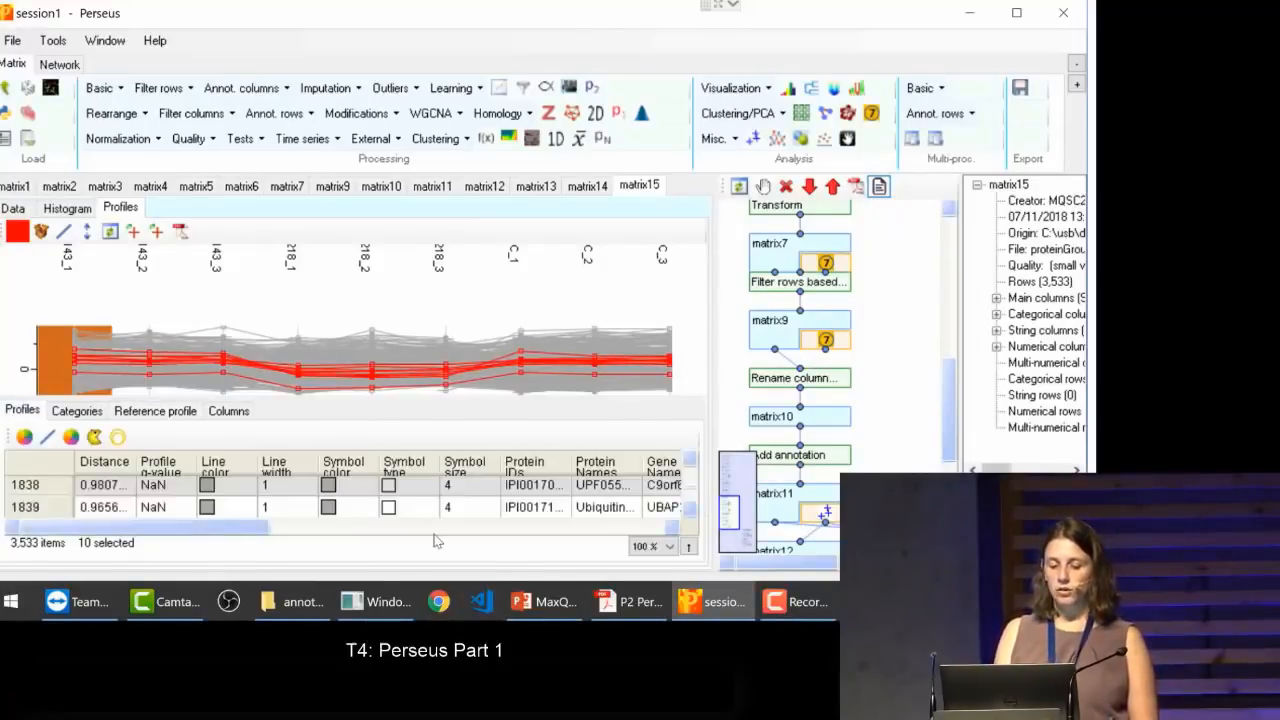
left_click(412, 486)
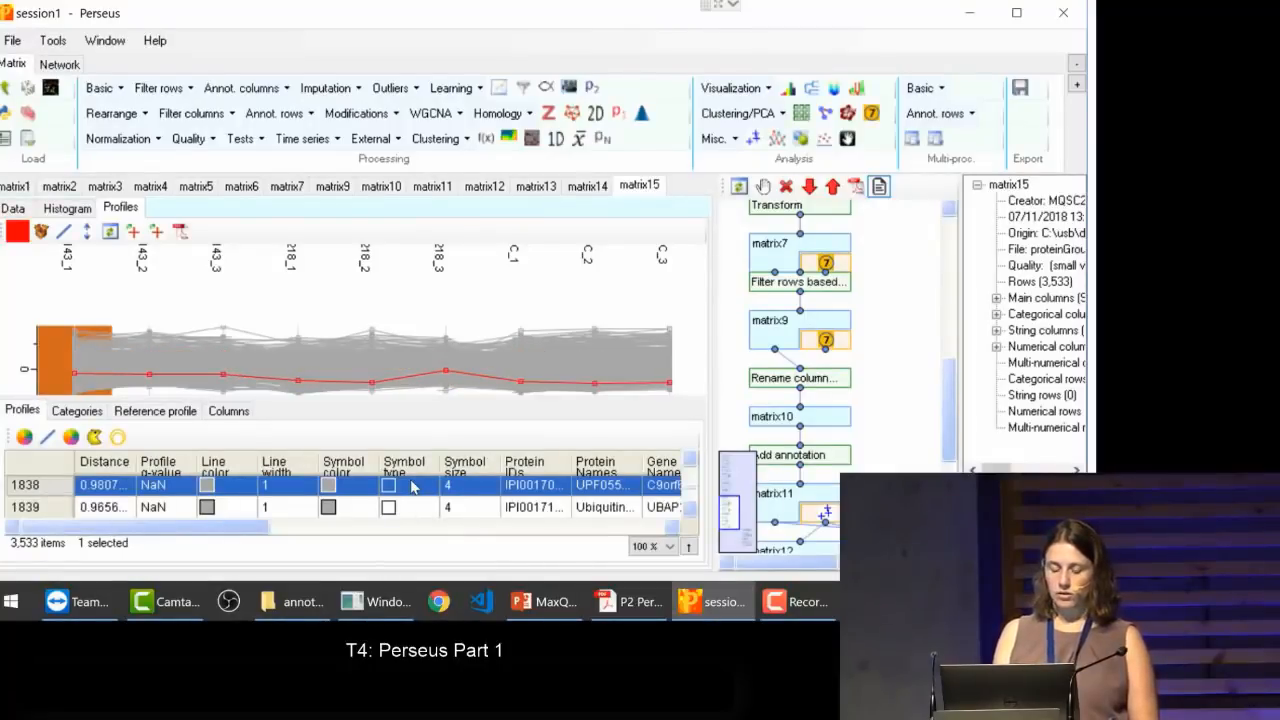
right_click(412, 486)
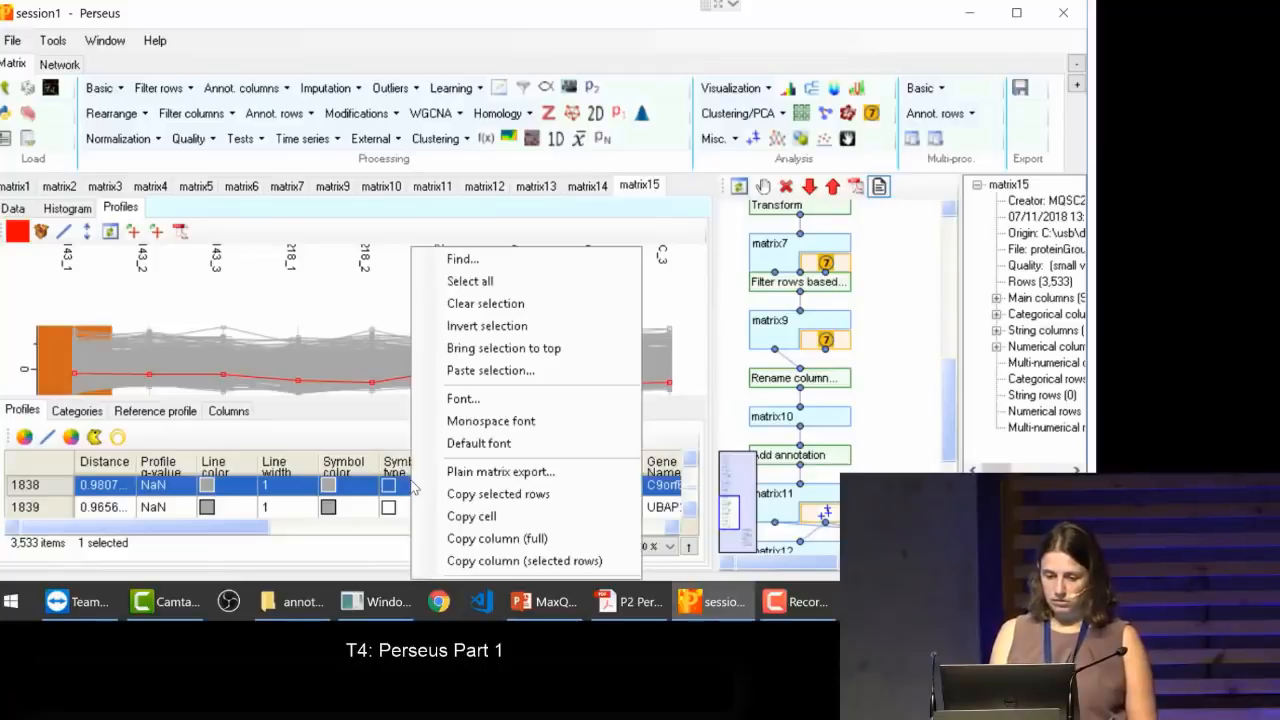
left_click(460, 354)
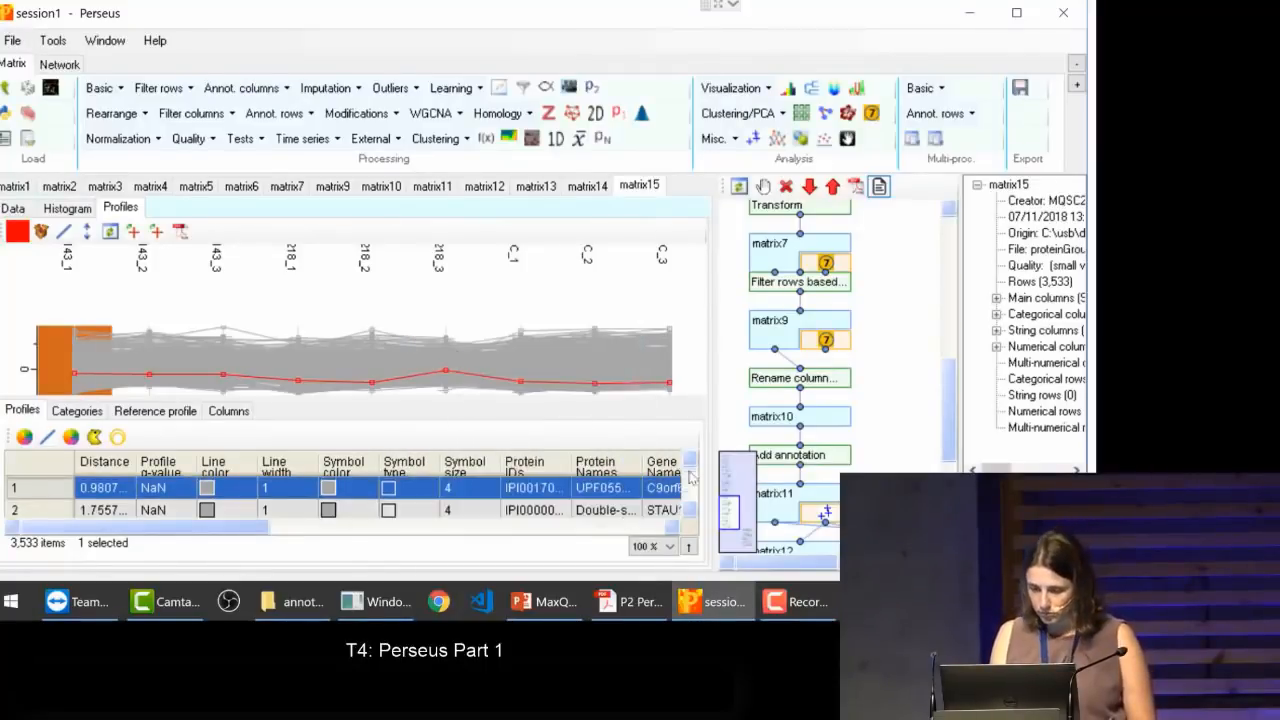
double_click(690, 512)
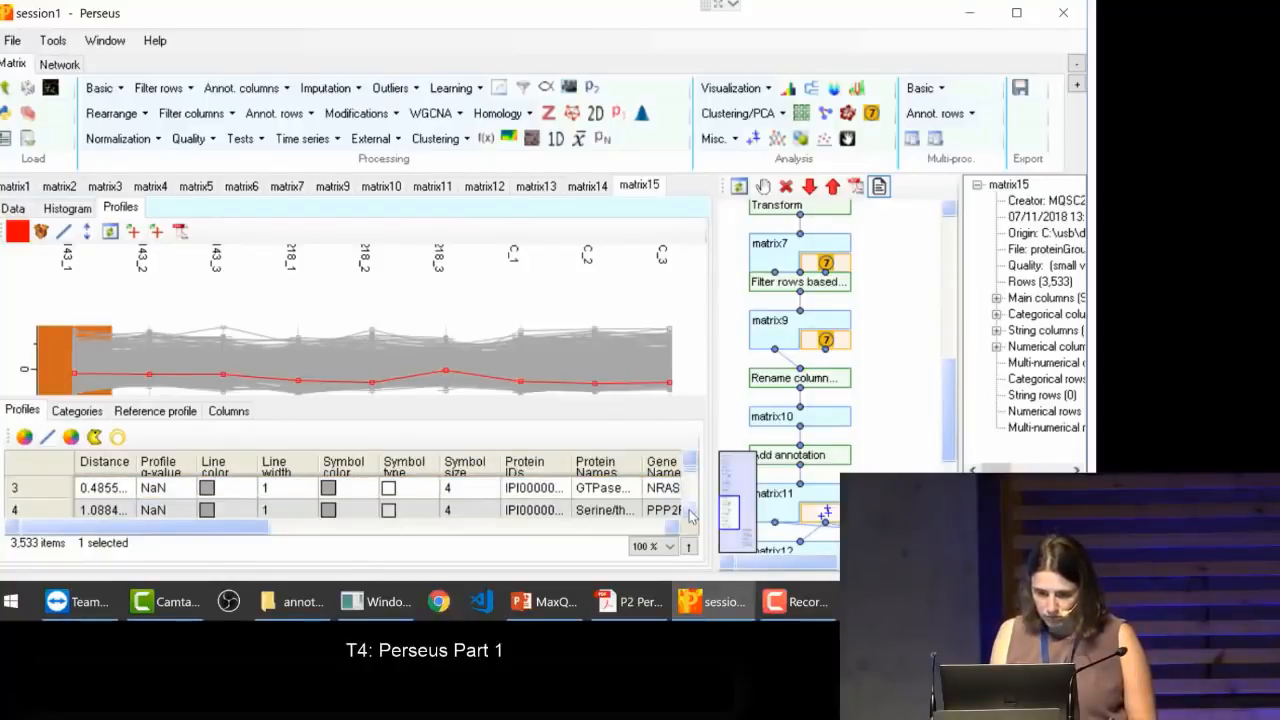
double_click(690, 456)
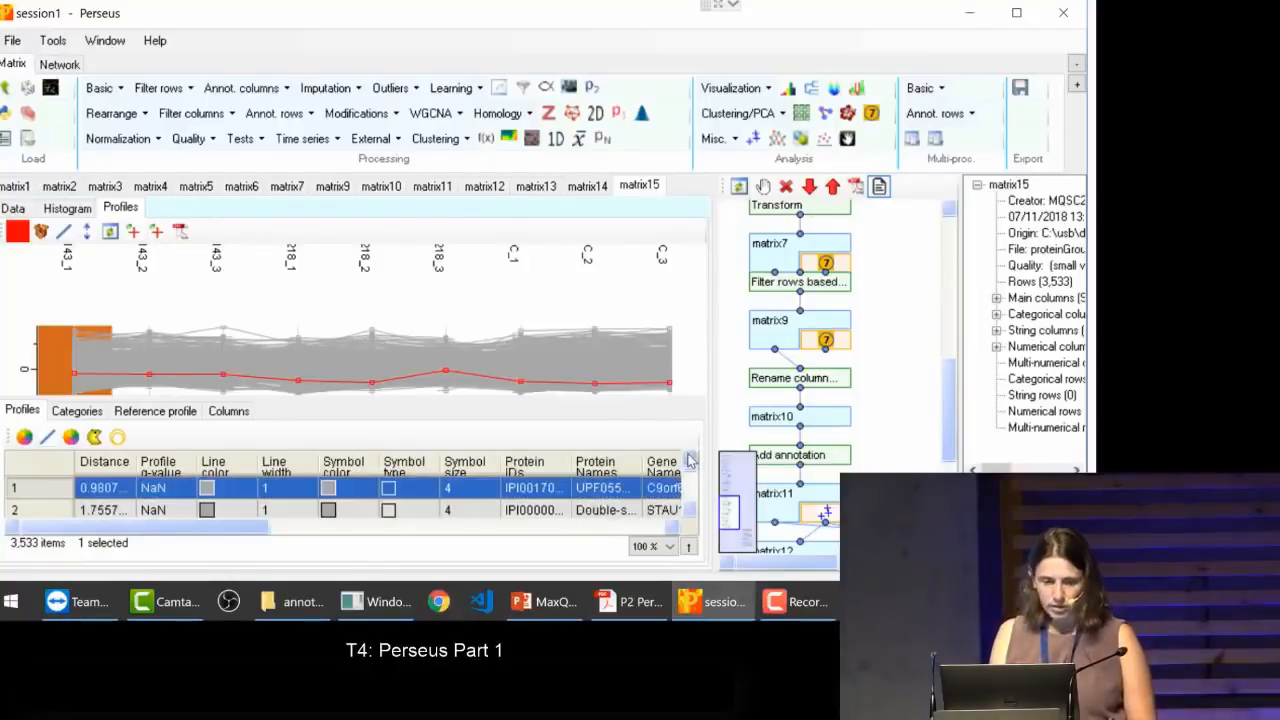
Step: Reselect the 10 profiles nearest the reference profile and widen the workflow area beside the profile plot
left_click(163, 410)
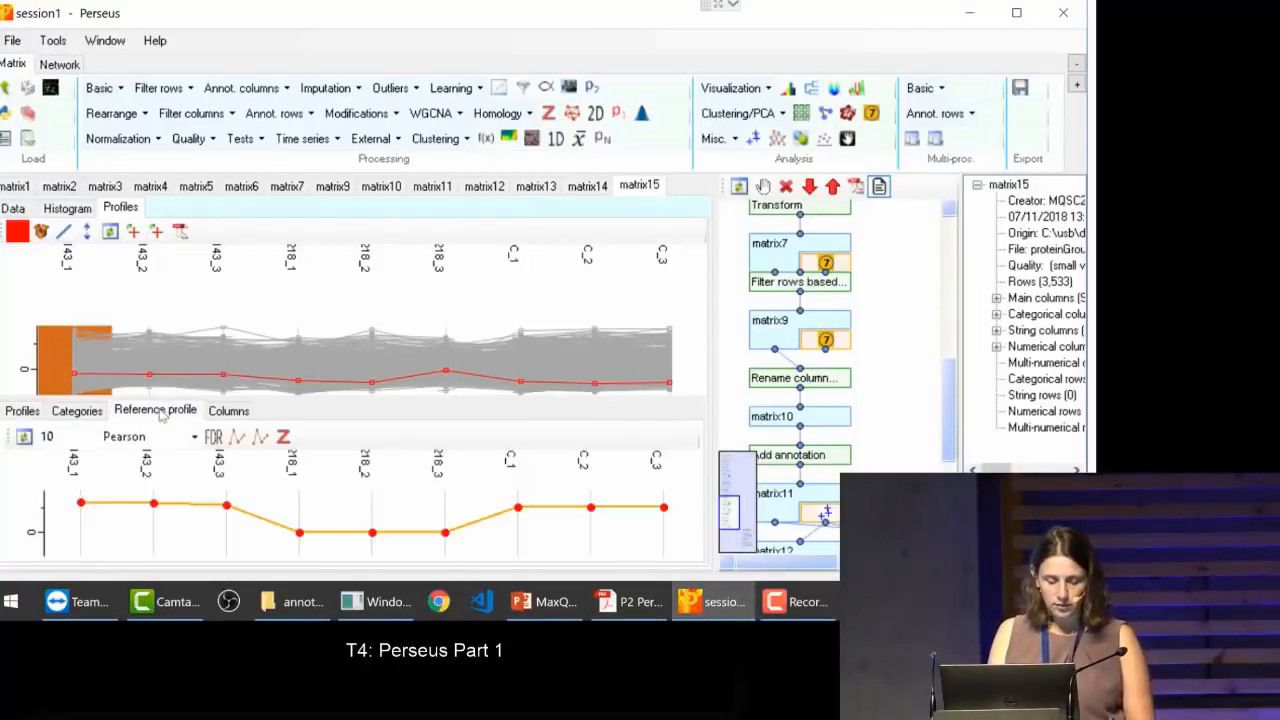
left_click(24, 436)
left_click(36, 414)
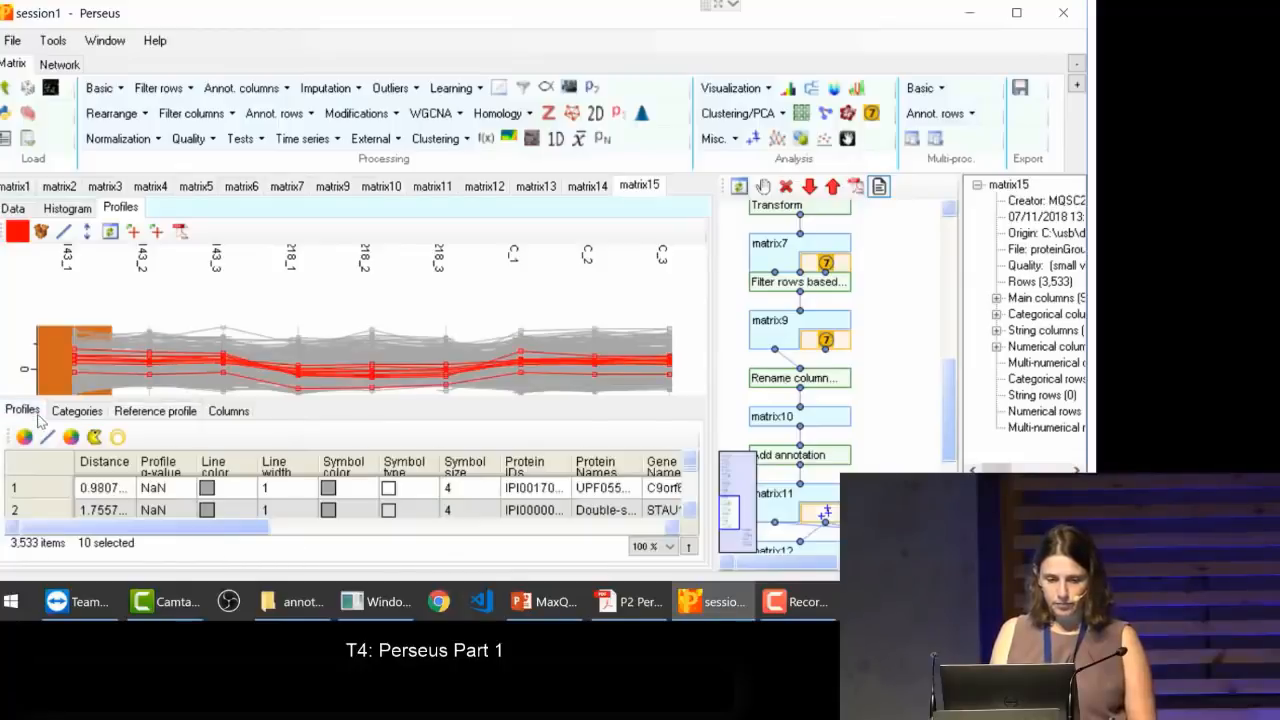
left_click(224, 494)
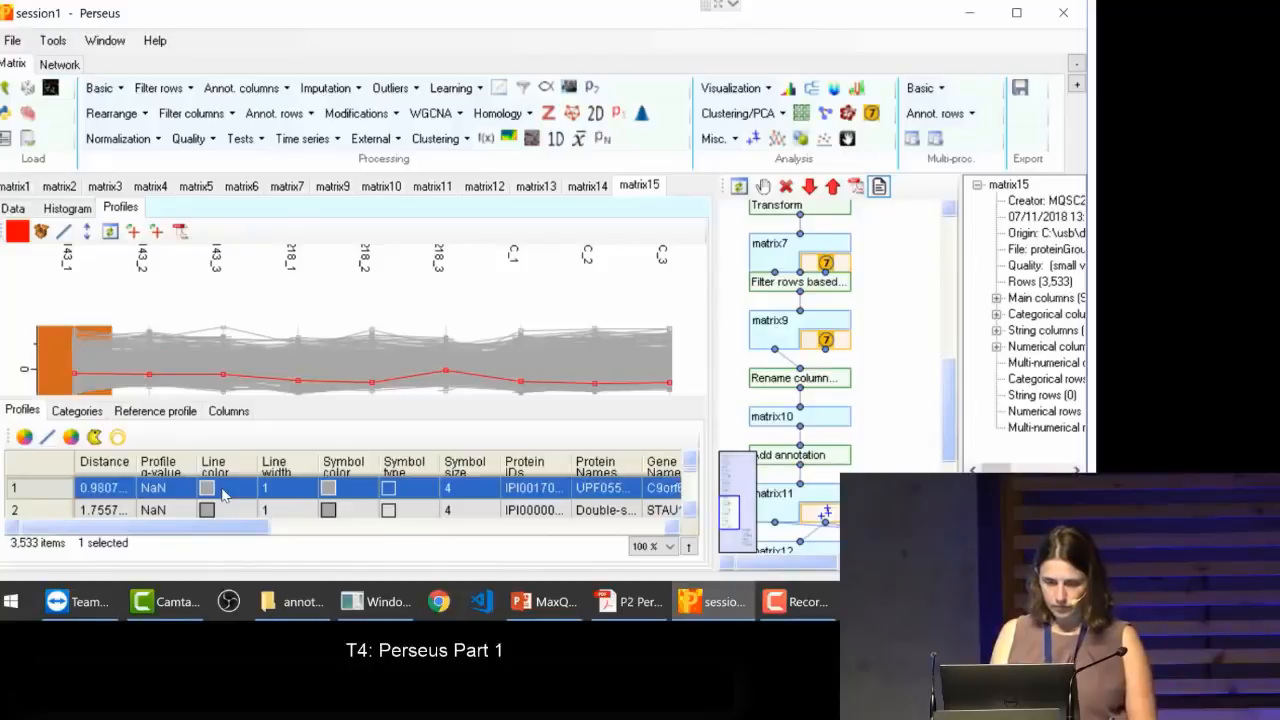
left_click(128, 414)
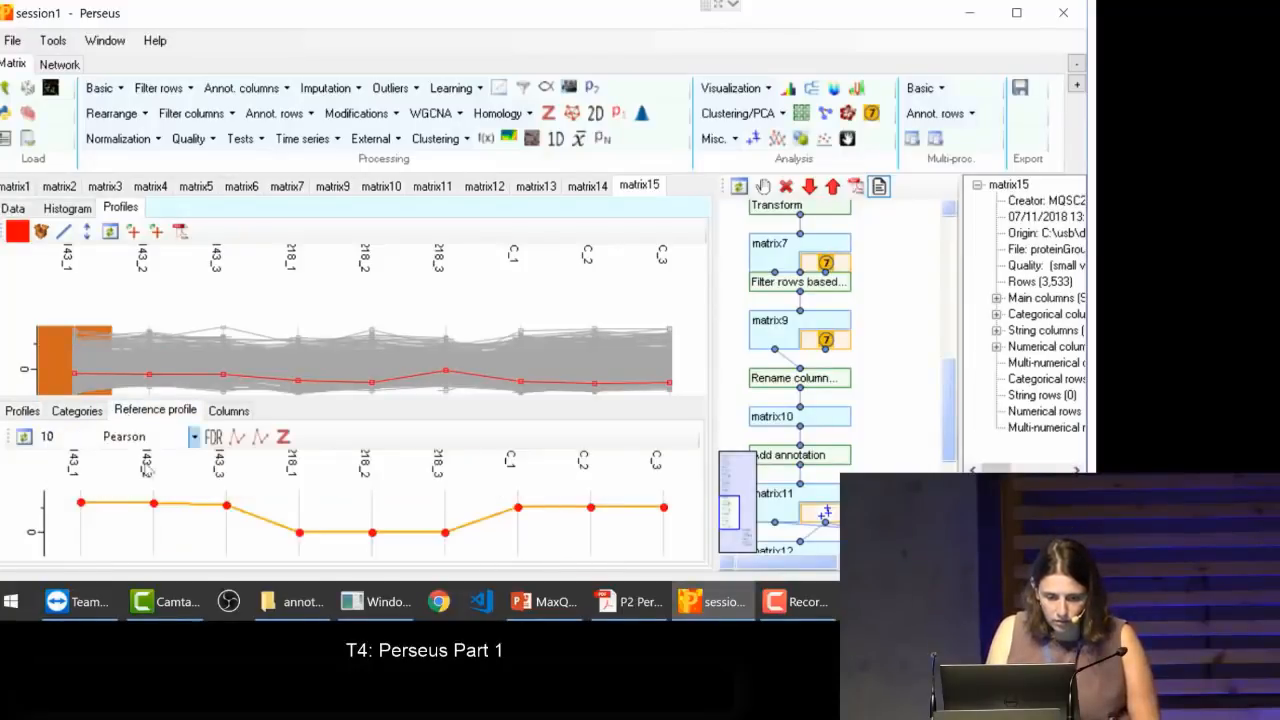
left_click(24, 437)
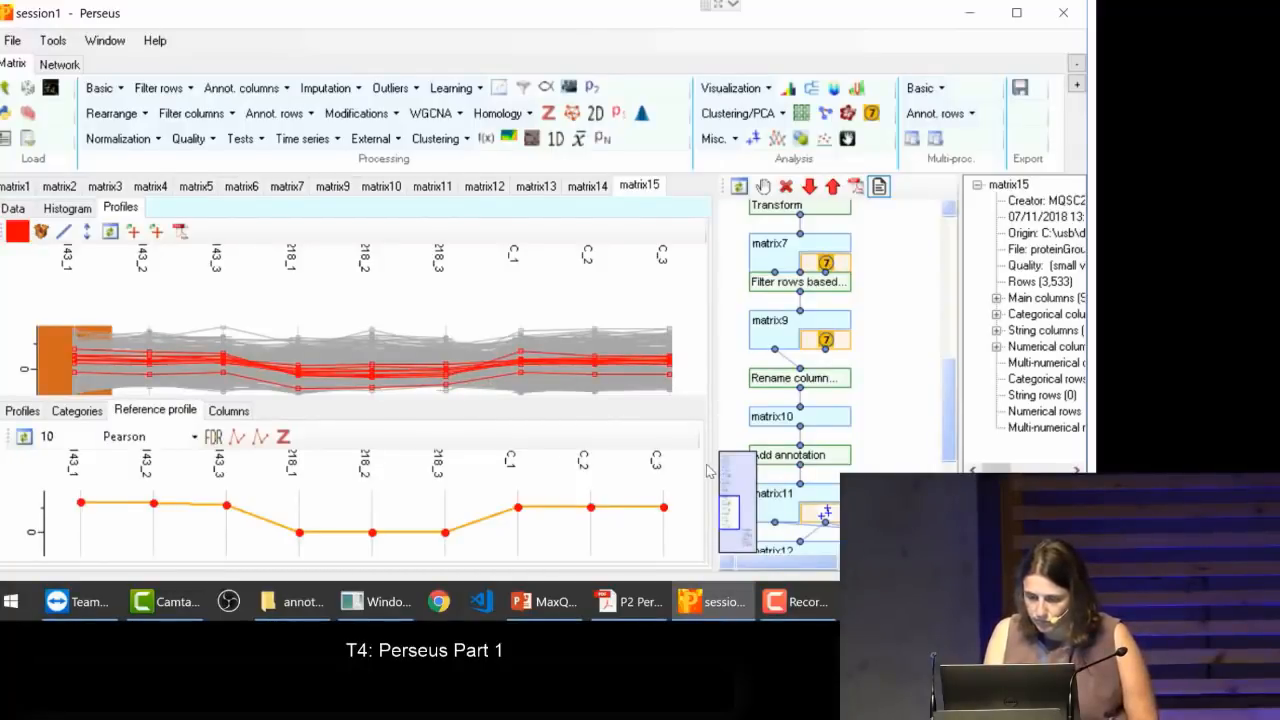
left_click_drag(717, 462, 643, 460)
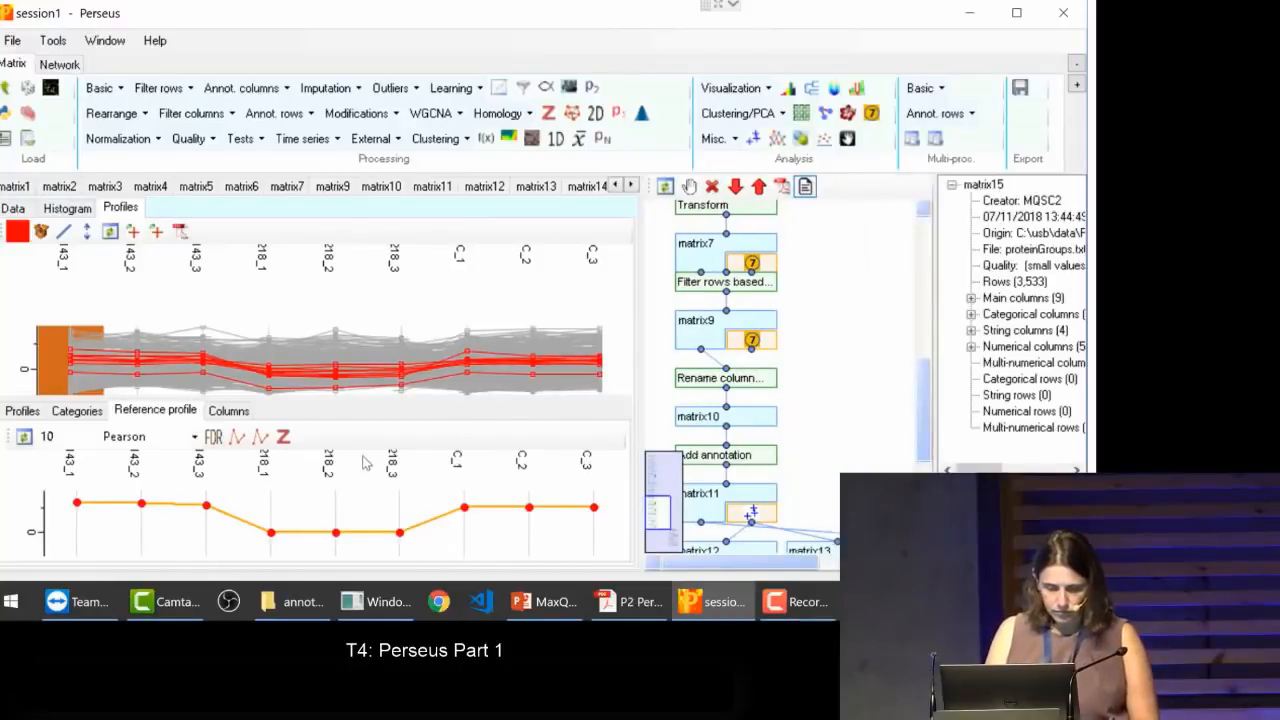
Step: Look over the profile and category tables, and sort the profile list by symbol color
left_click(23, 411)
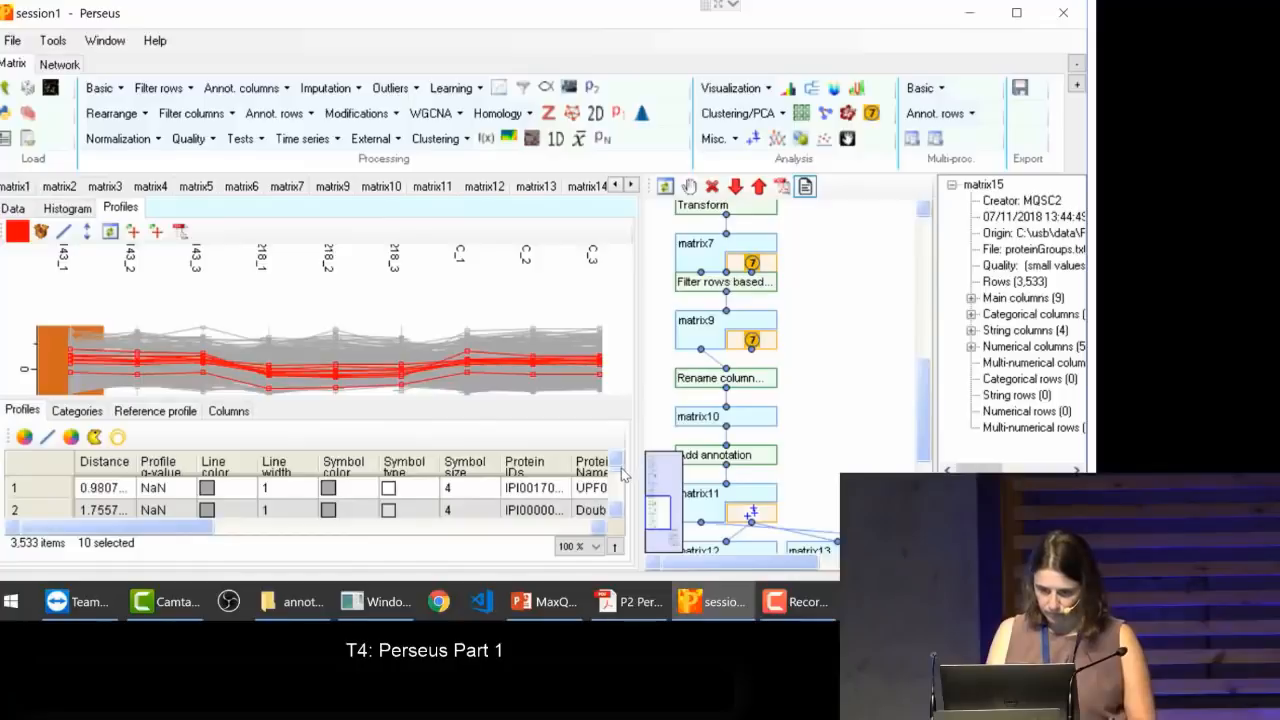
mouse_move(620, 474)
left_mouse_down()
mouse_move(620, 524)
mouse_move(617, 459)
left_mouse_up()
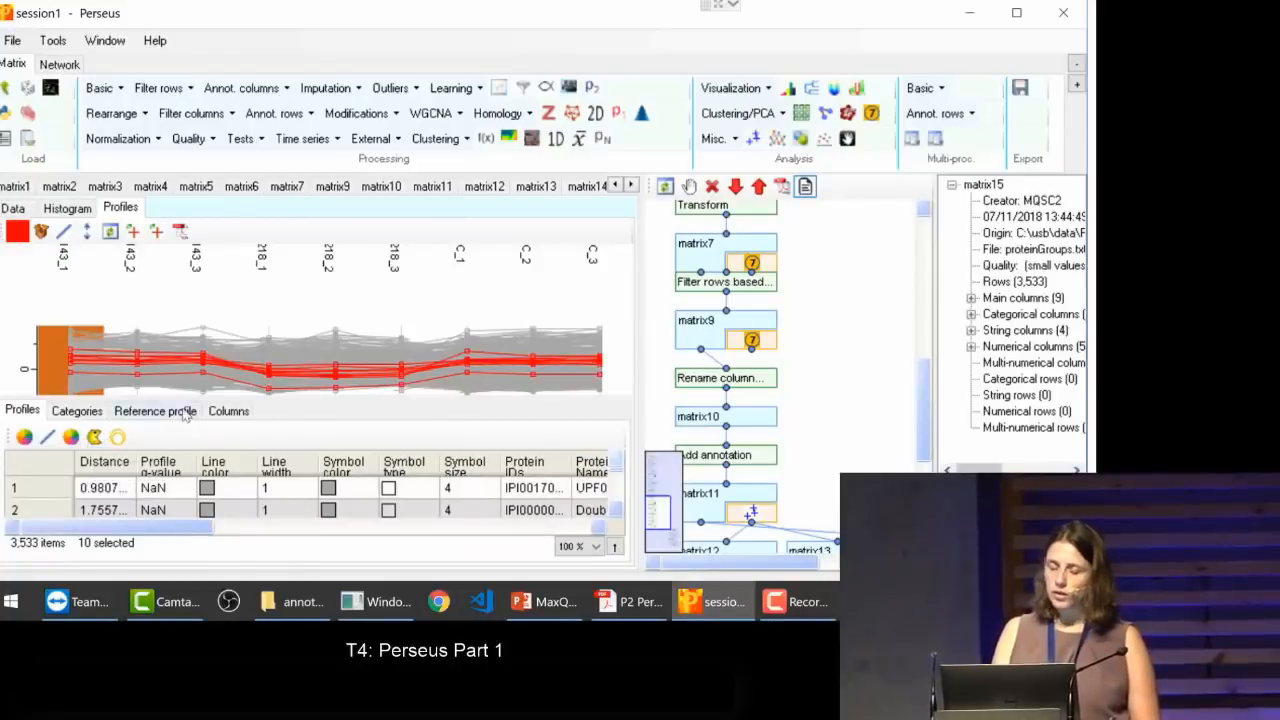
left_click(76, 412)
left_click(22, 411)
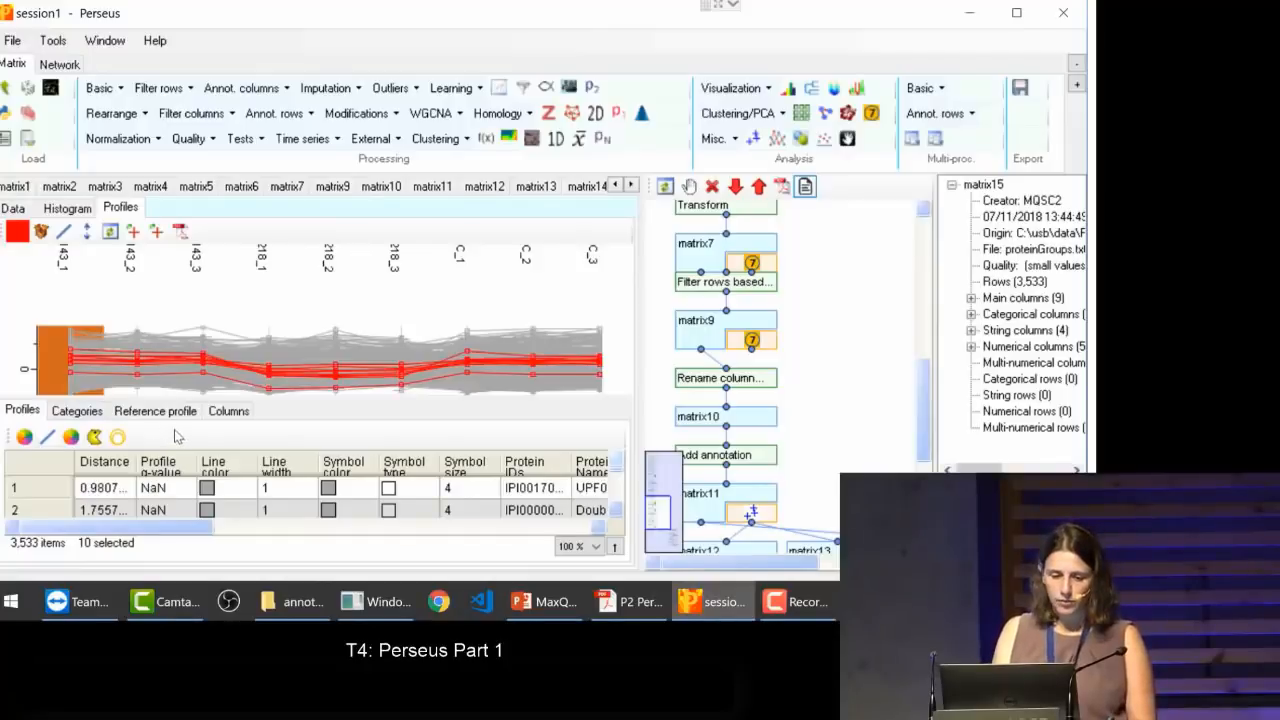
left_click(325, 470)
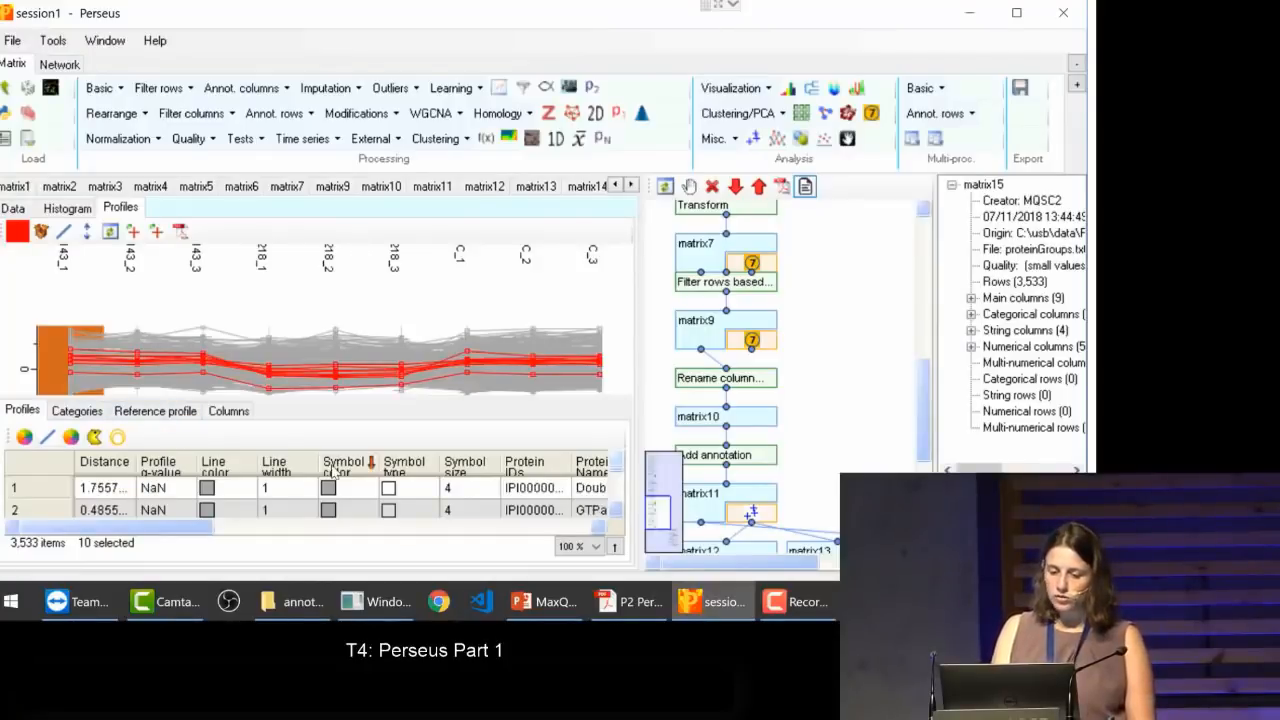
scroll(617, 513, "down", 2)
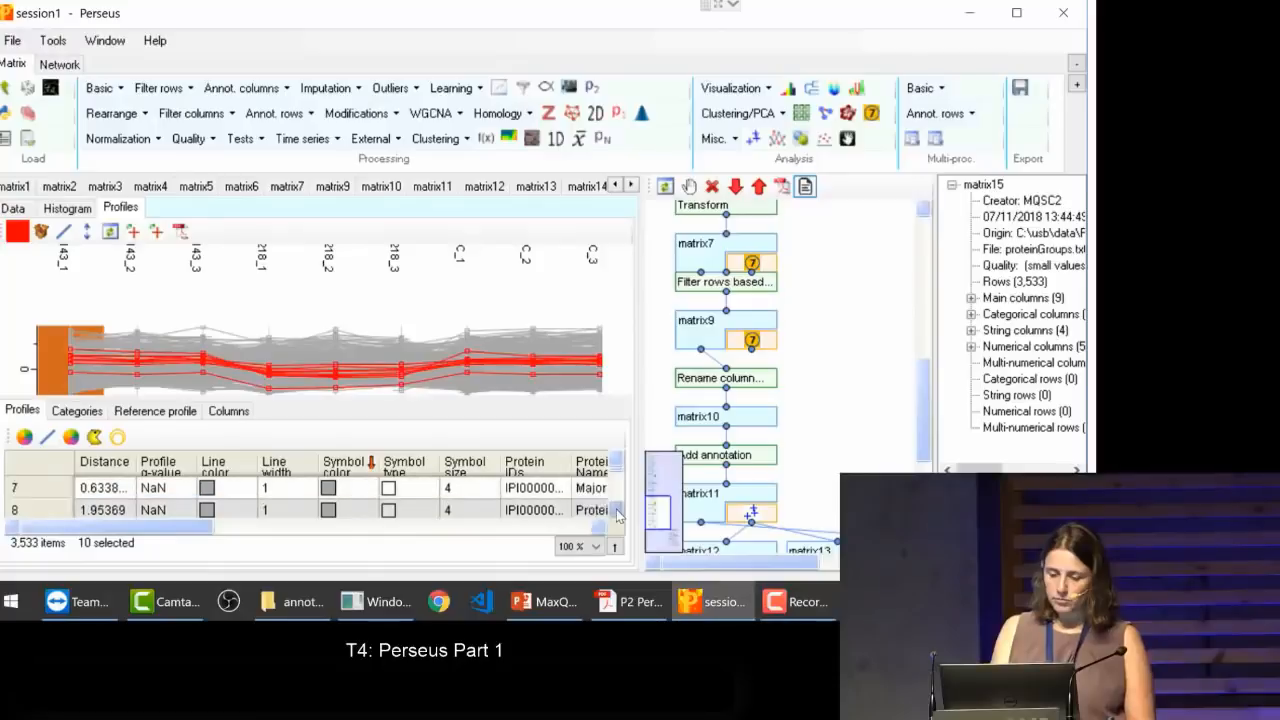
Step: Highlight the MVP profile, switch the selection to the CNIH4 profile in row 8, and use that one as the reference profile
left_click(484, 494)
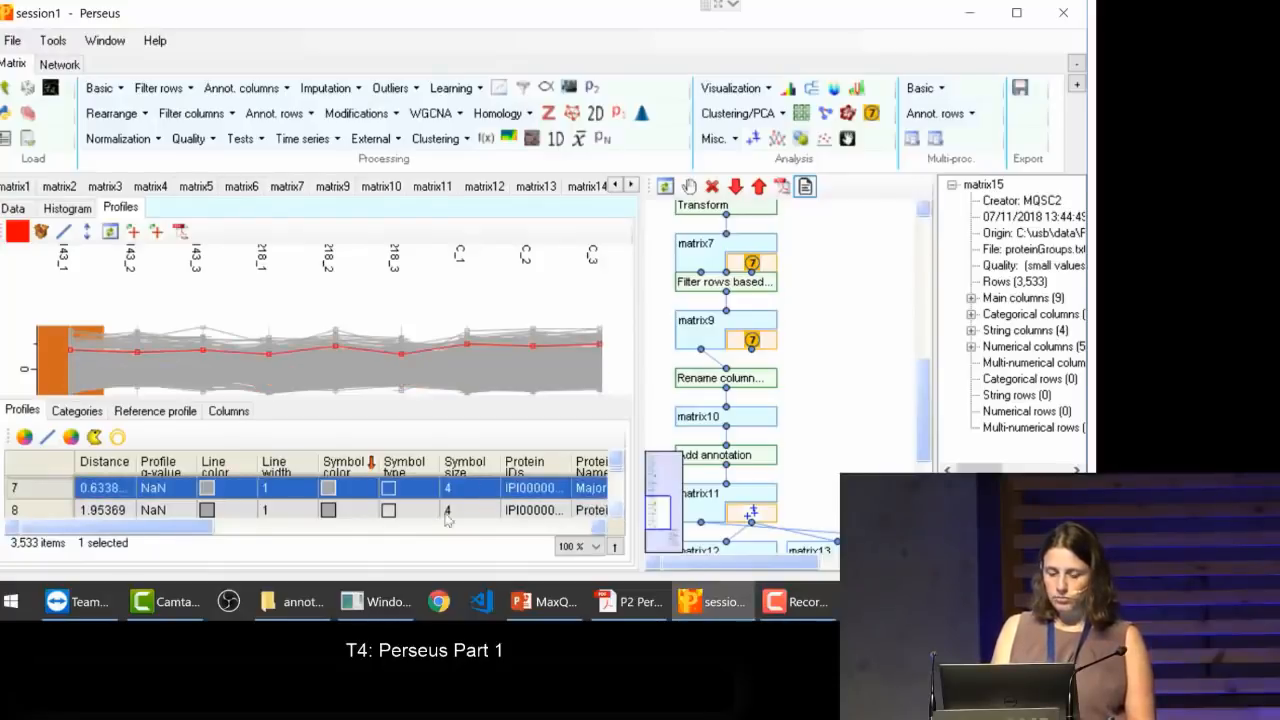
left_click(445, 509)
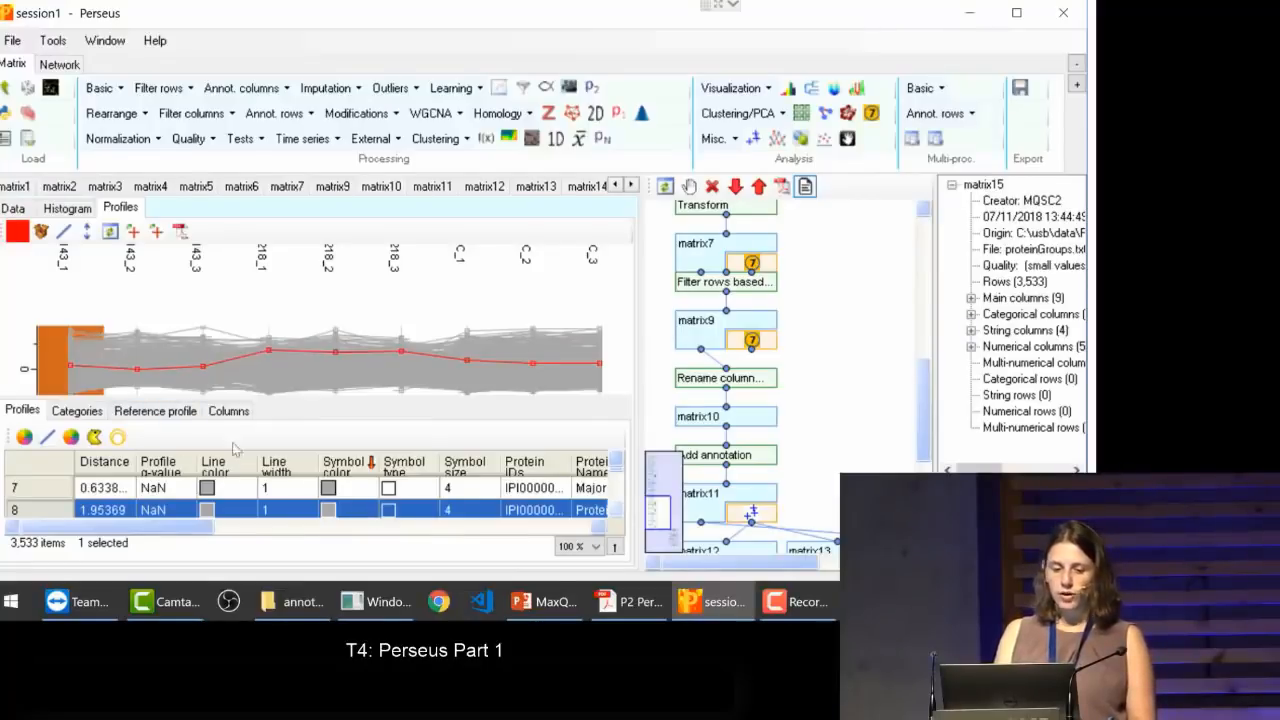
left_click(160, 411)
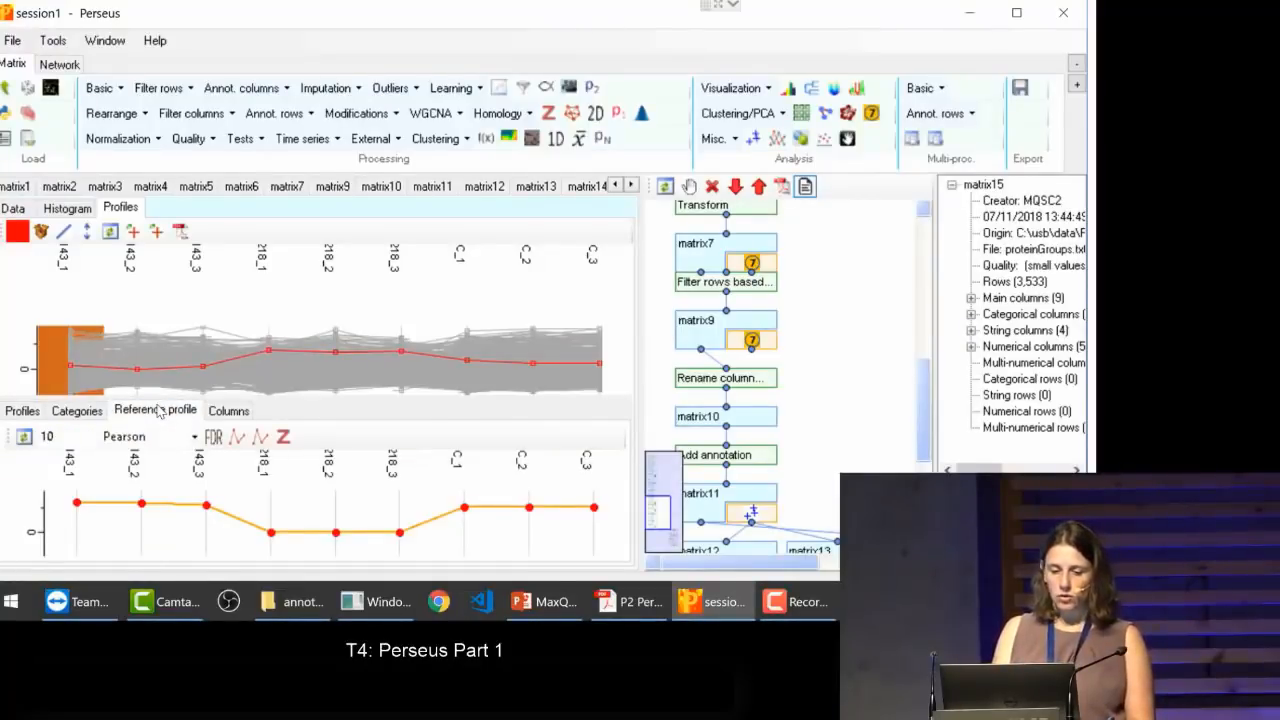
left_click(238, 438)
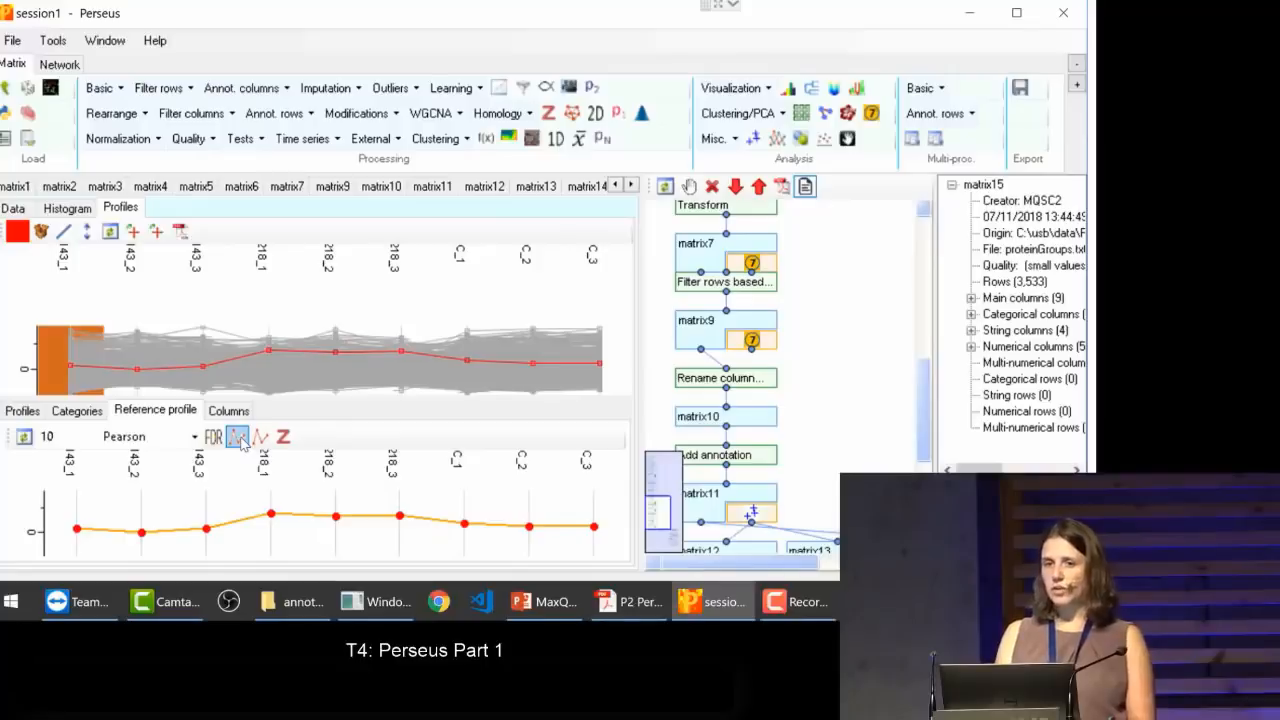
Step: Check the CNIH4 row's annotations, reapply its profile as the reference, and select the 10 closest profiles by Pearson
left_click(22, 411)
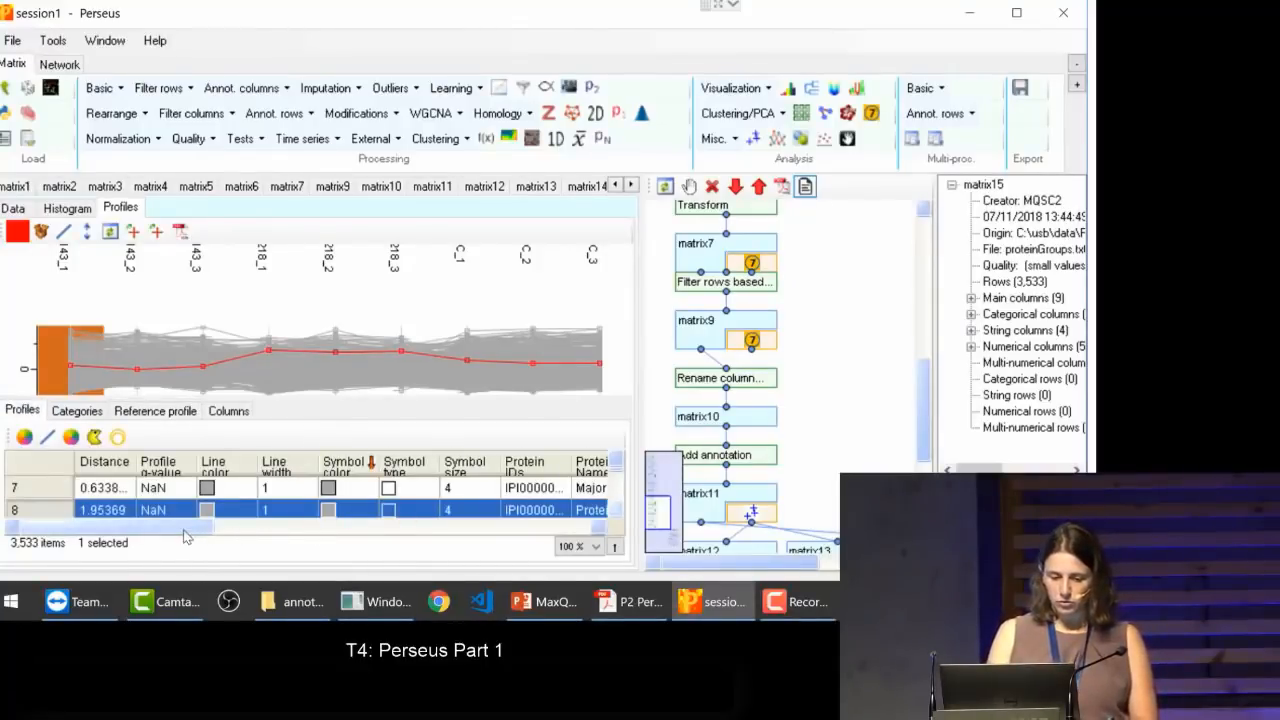
left_click_drag(188, 528, 305, 508)
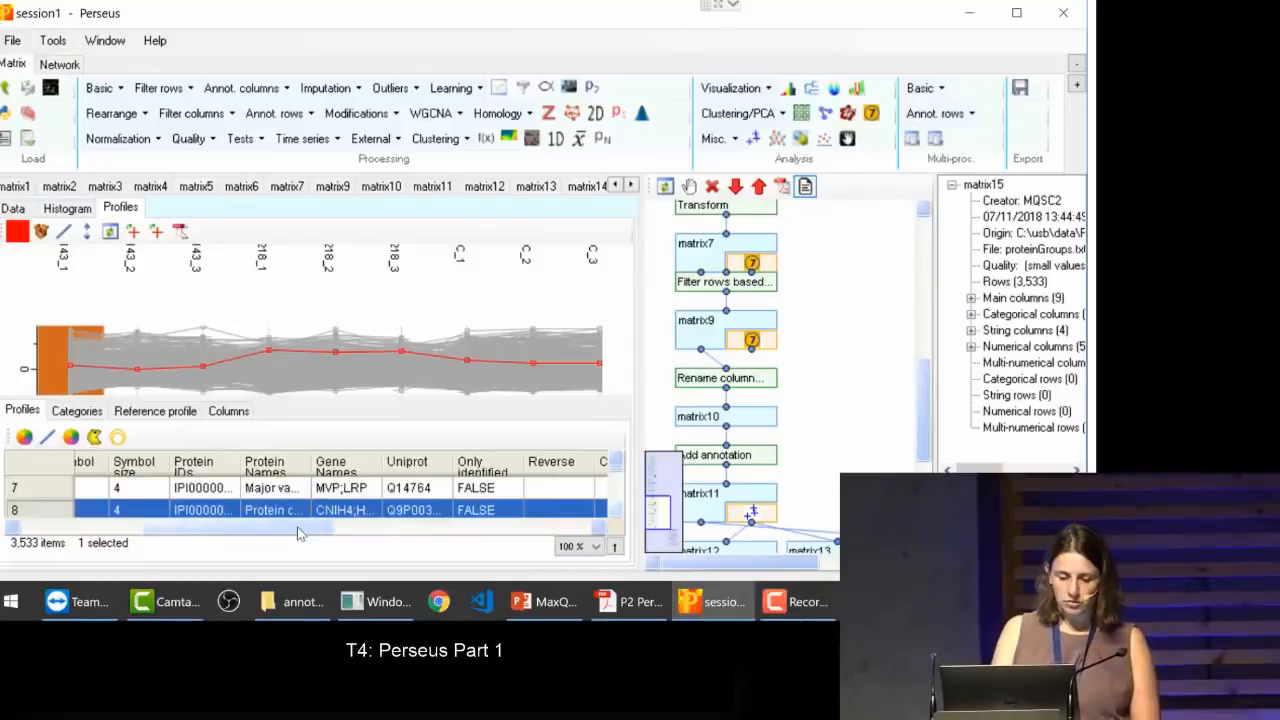
left_click_drag(299, 527, 101, 519)
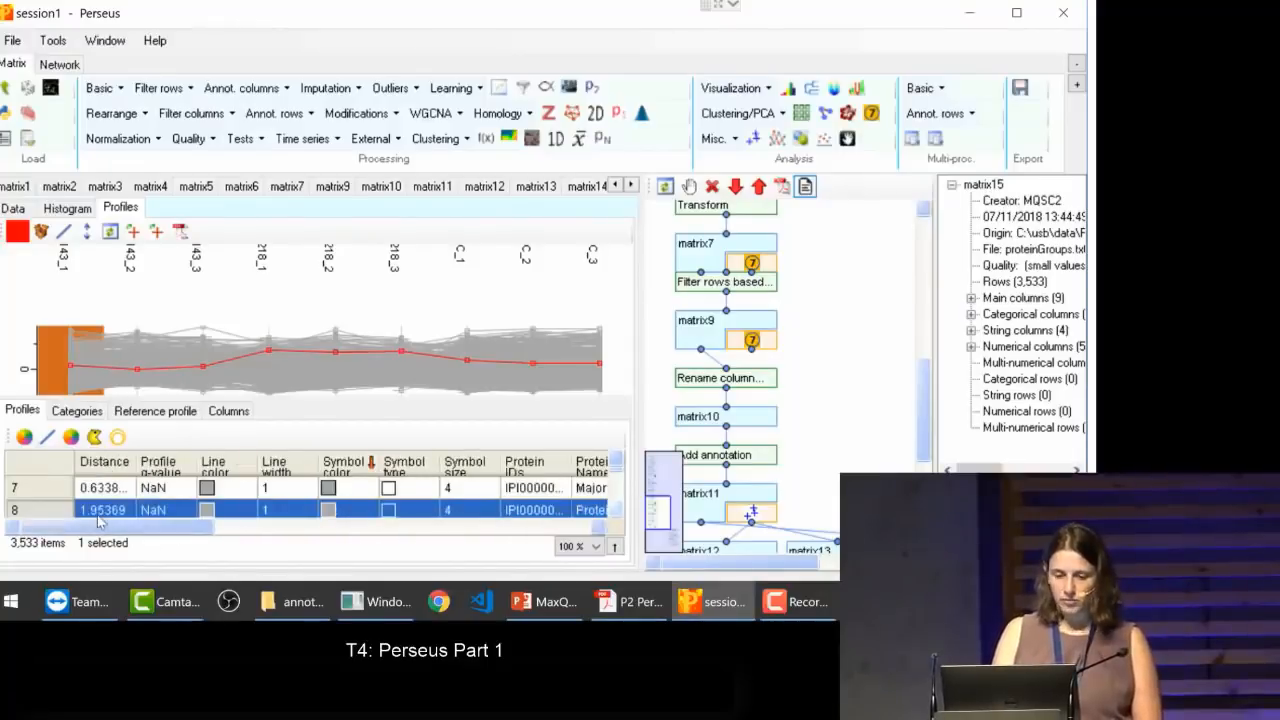
left_click(150, 413)
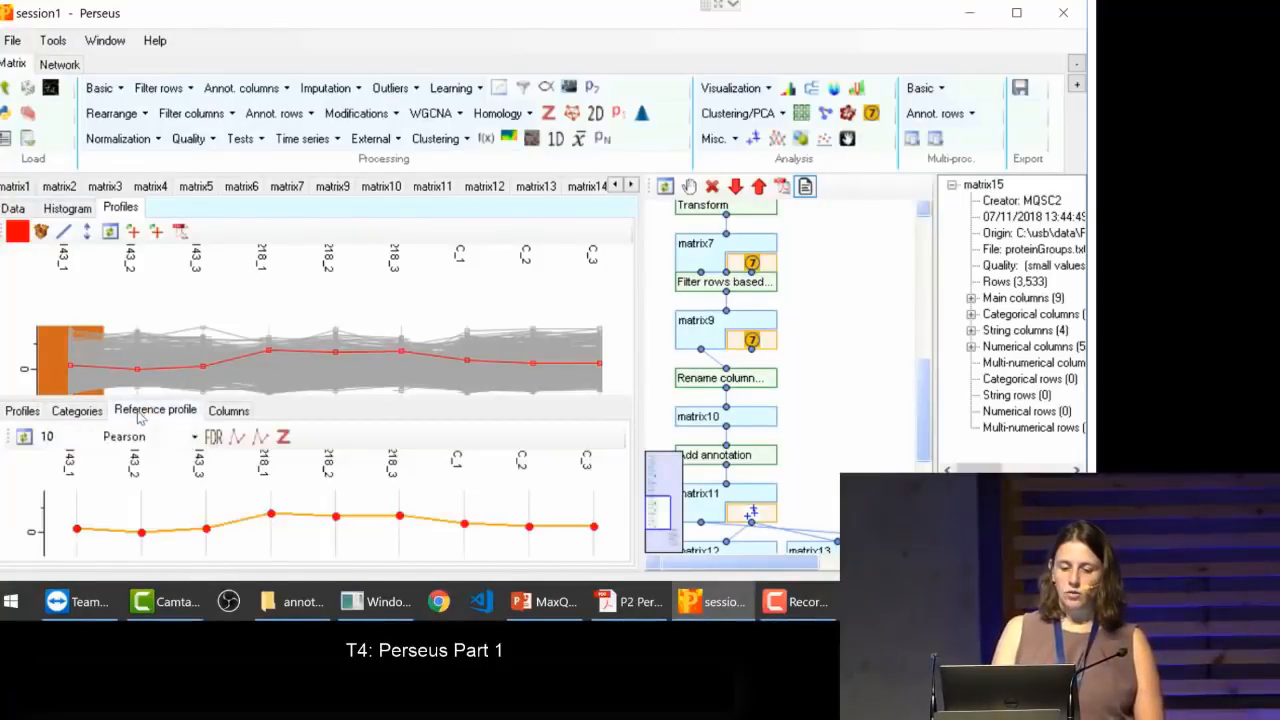
left_click(239, 446)
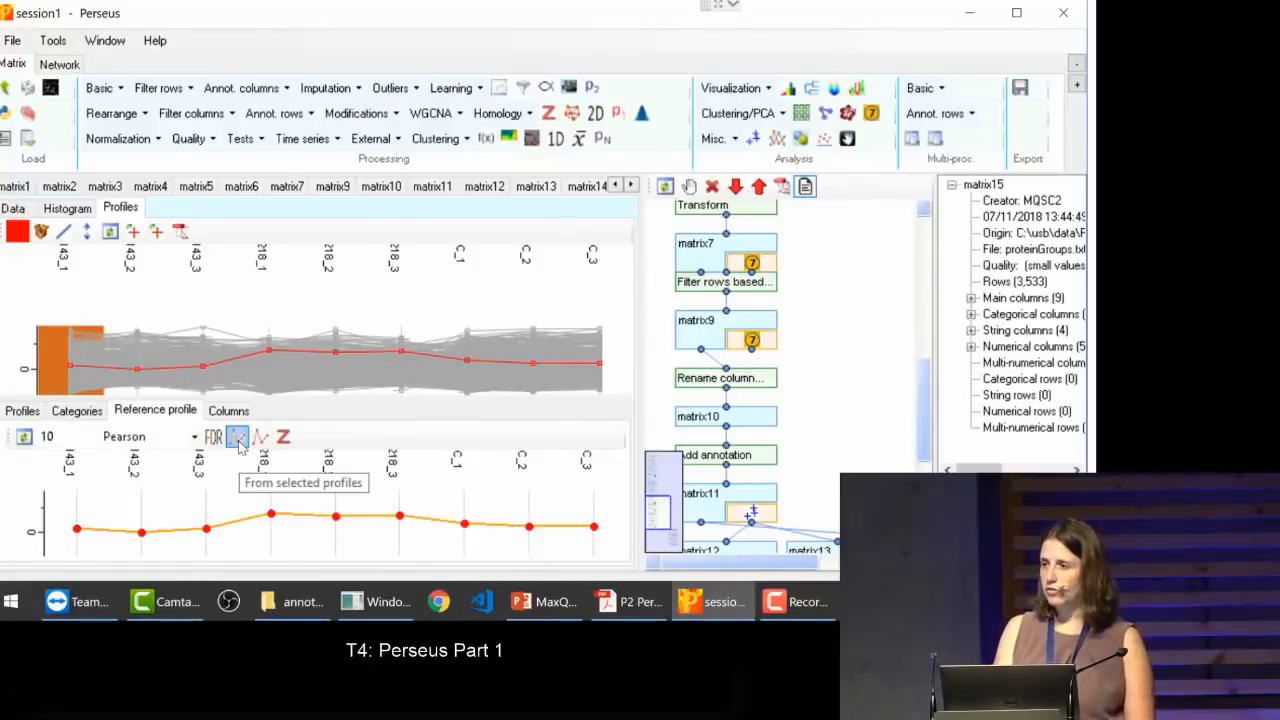
left_click(23, 439)
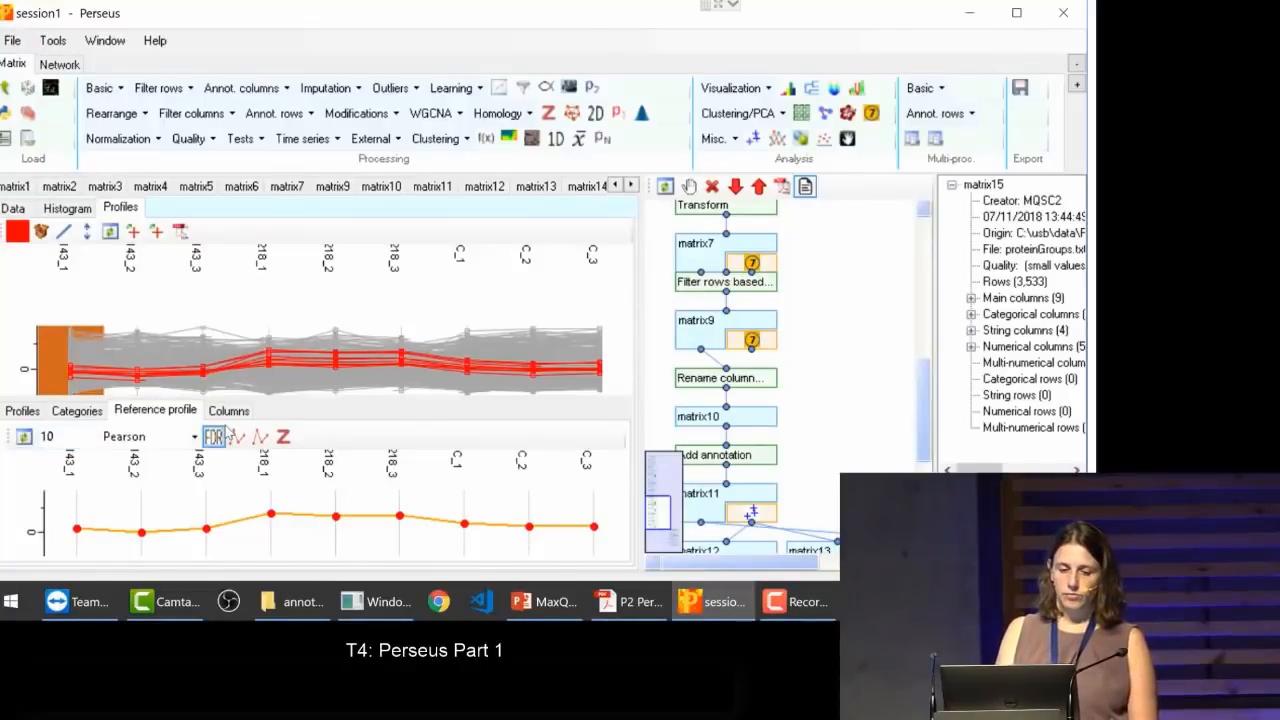
Step: Highlight all profiles belonging to the GOBP category protein tetramerization
left_click(77, 412)
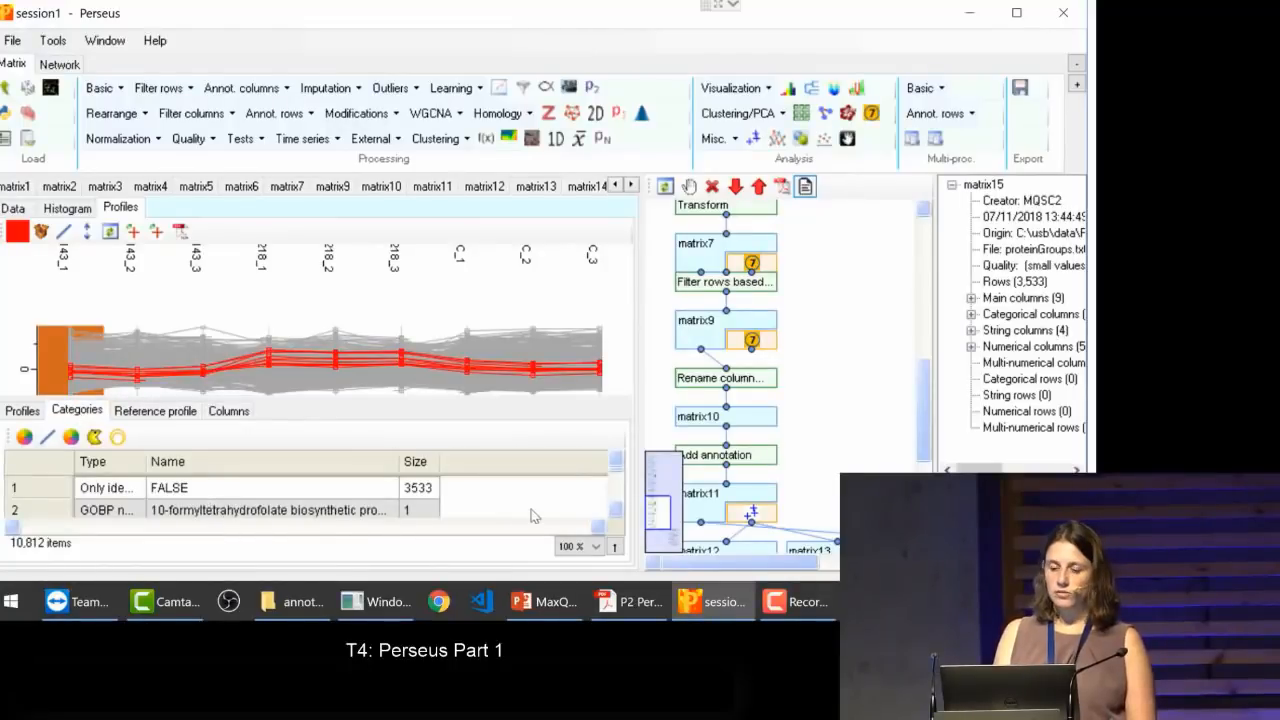
left_click_drag(617, 468, 617, 484)
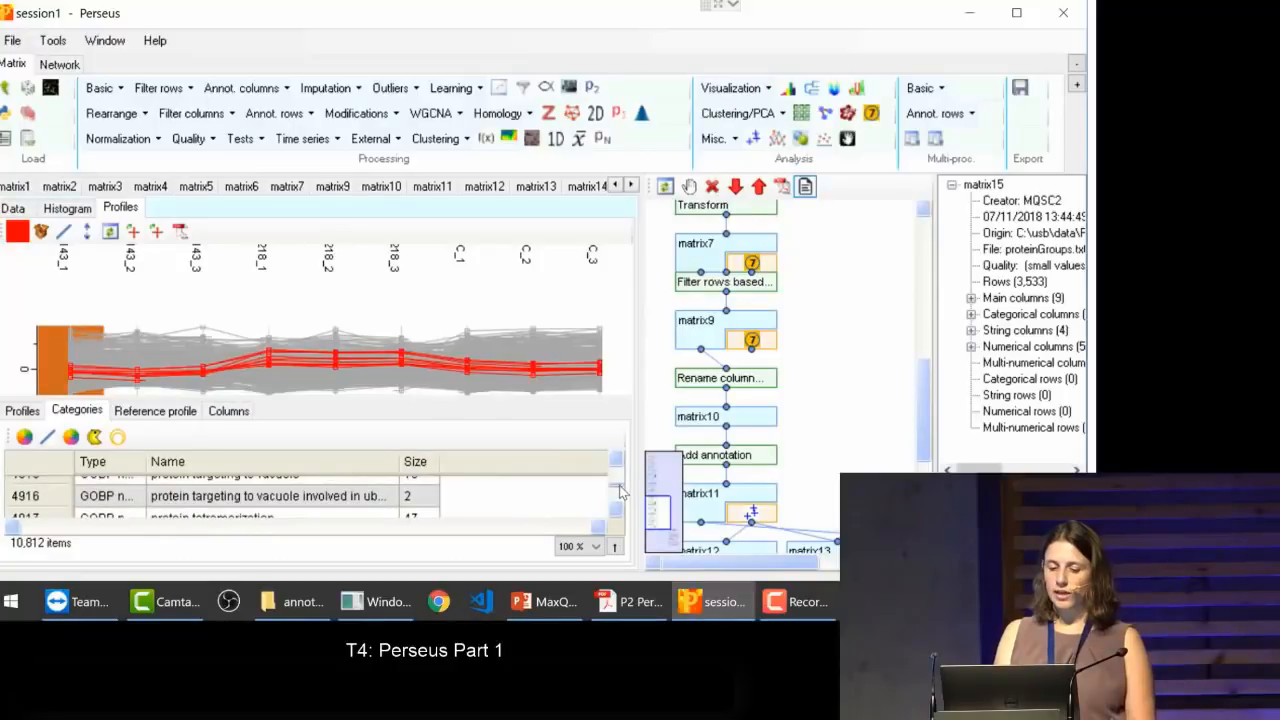
left_click(309, 514)
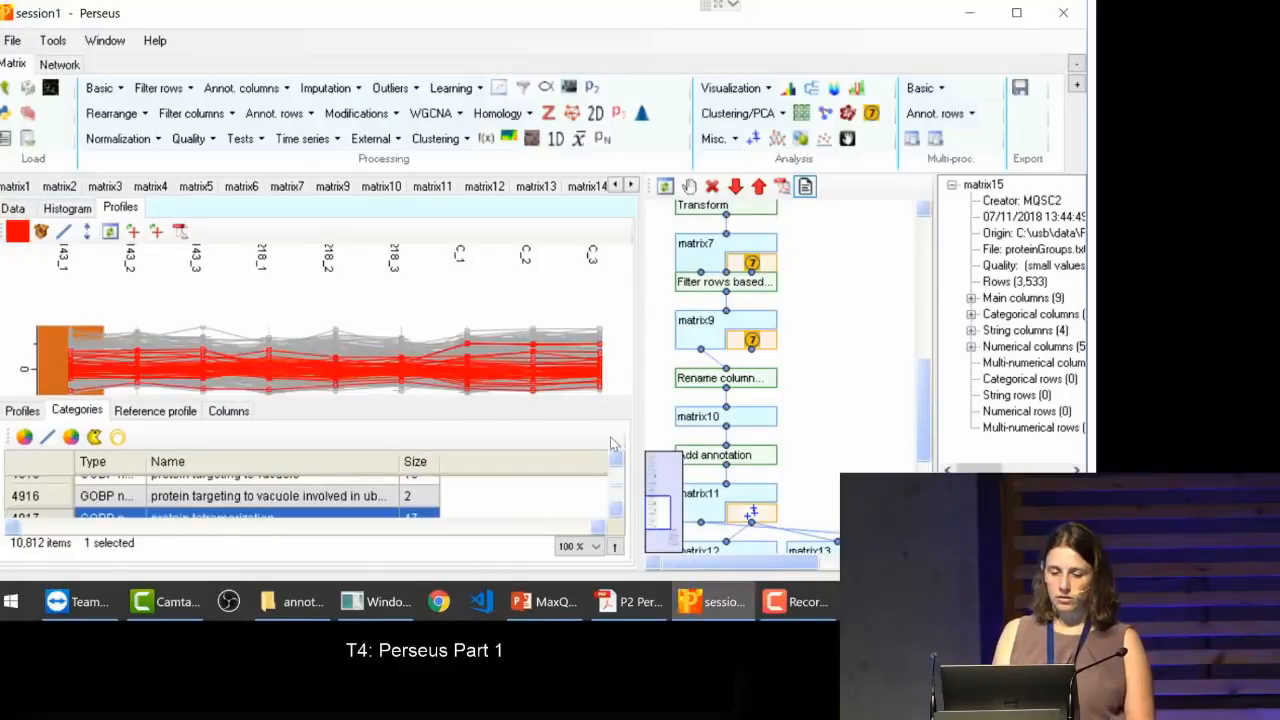
left_click(617, 510)
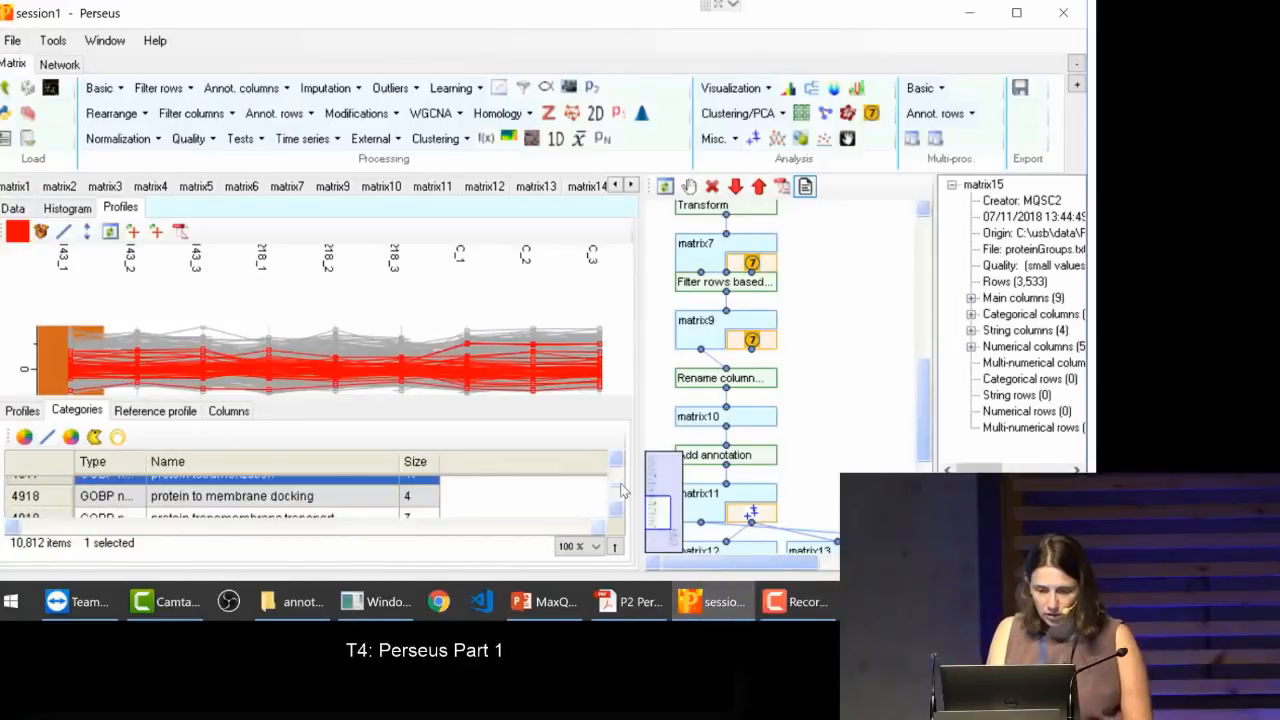
left_click(617, 464)
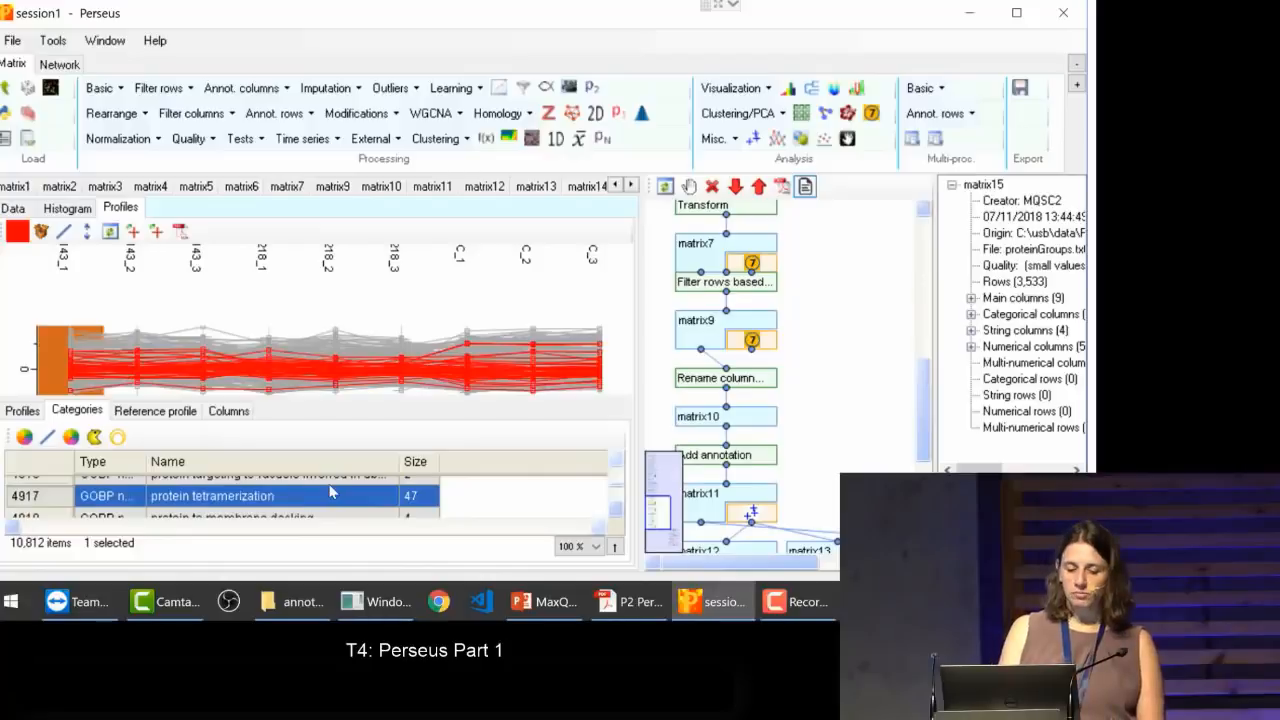
Step: Set the reference profile to the average of the selected protein tetramerization profiles
left_click(155, 410)
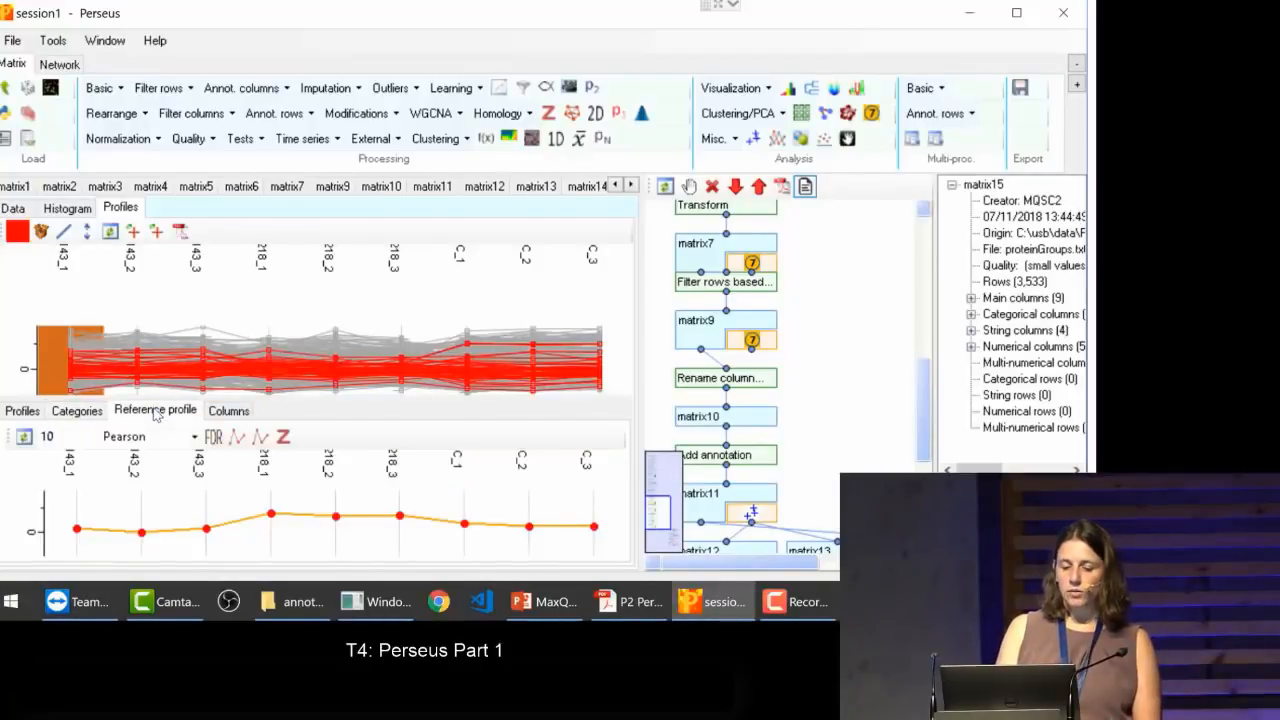
left_click(260, 438)
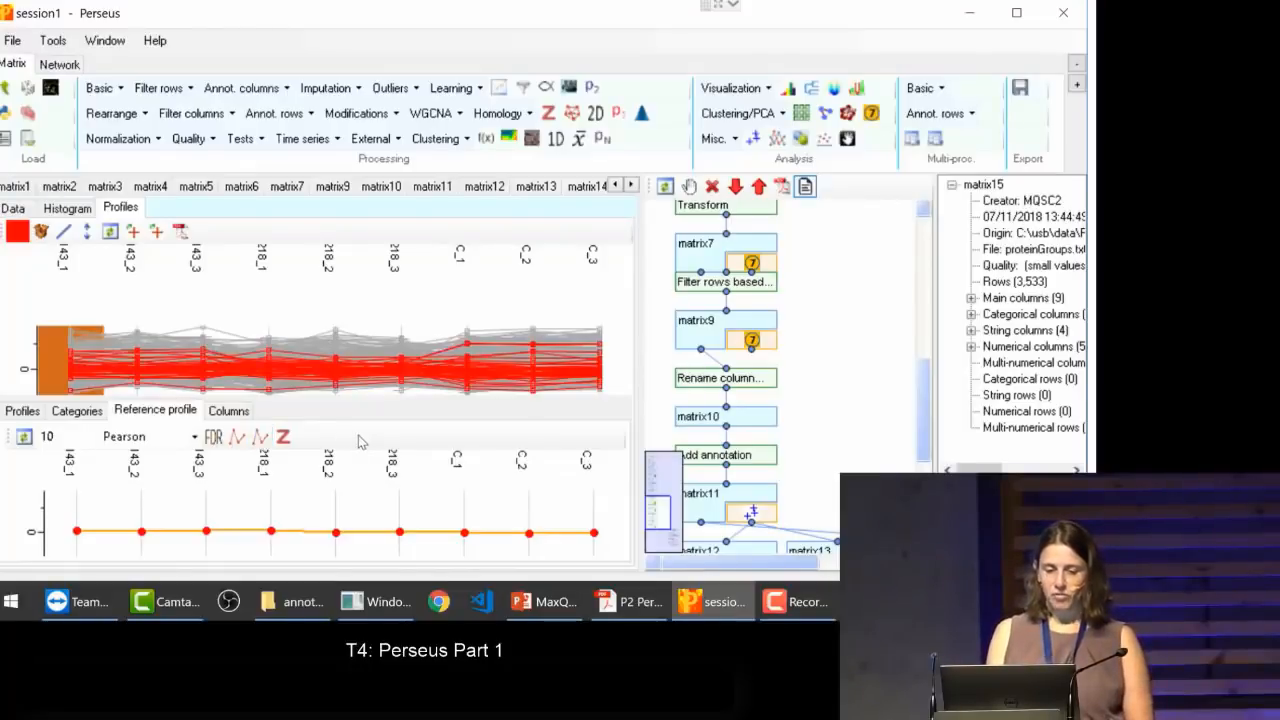
left_click(708, 386)
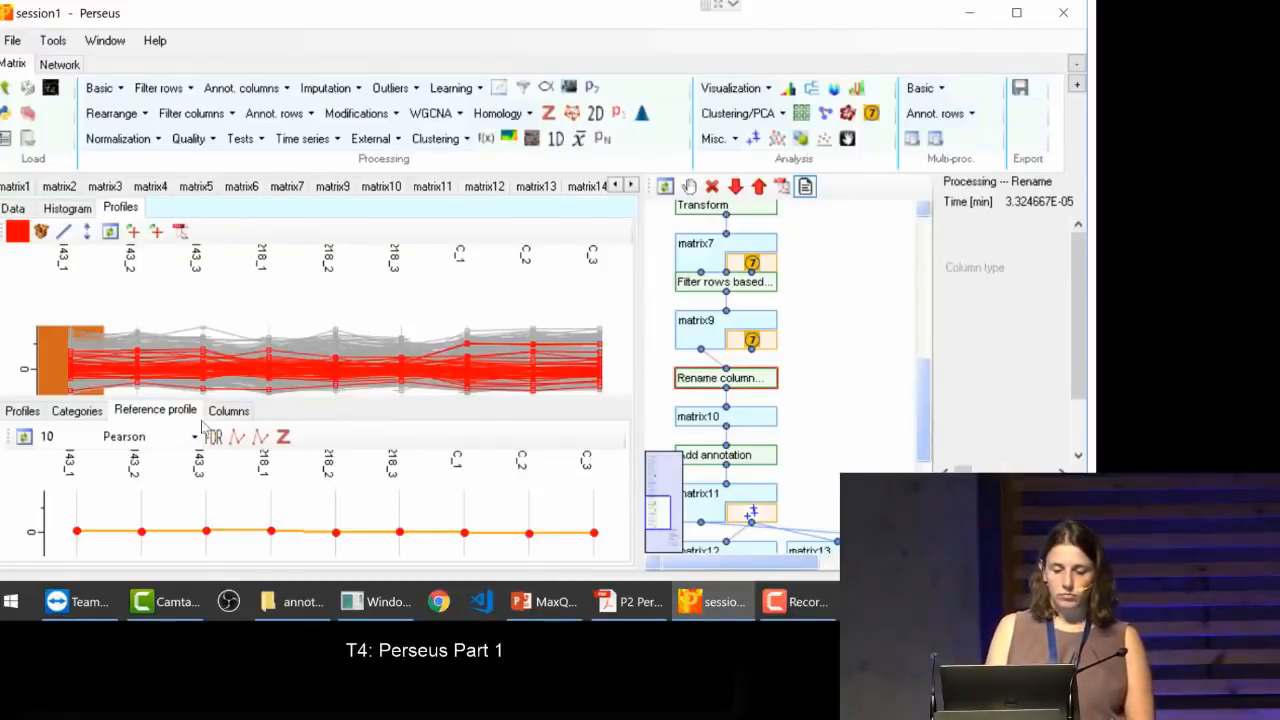
double_click(133, 440)
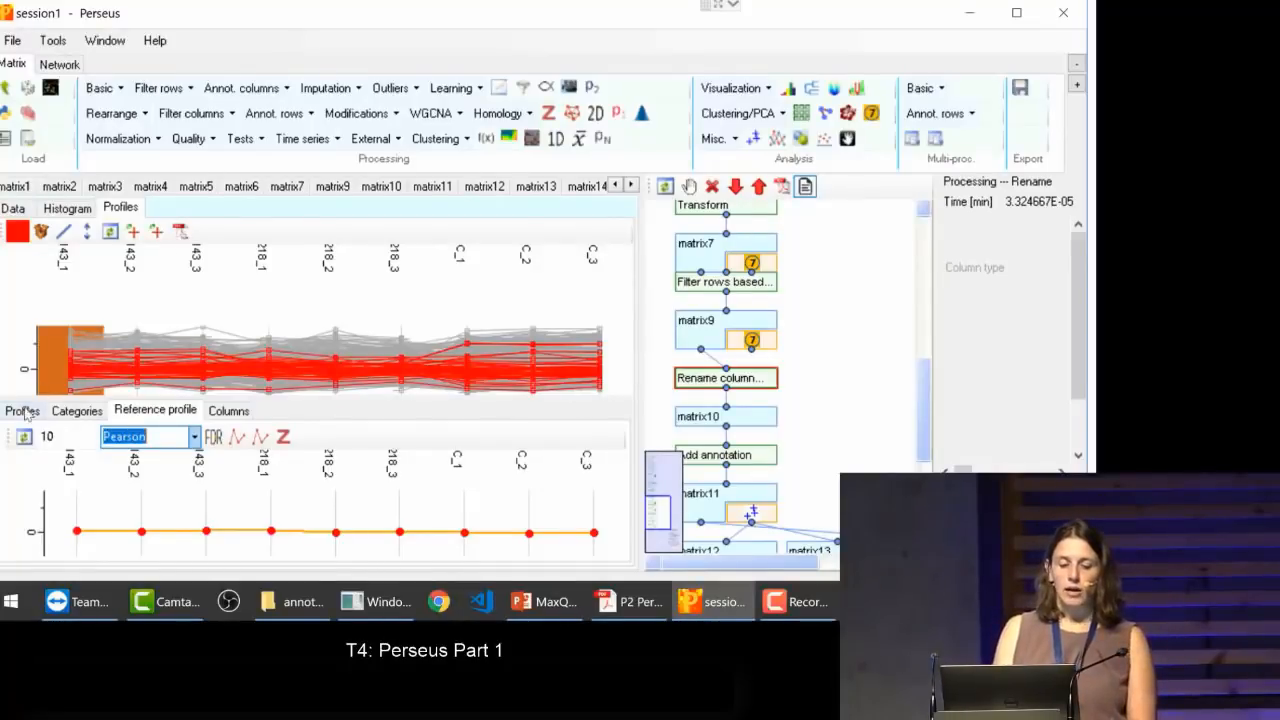
left_click(340, 437)
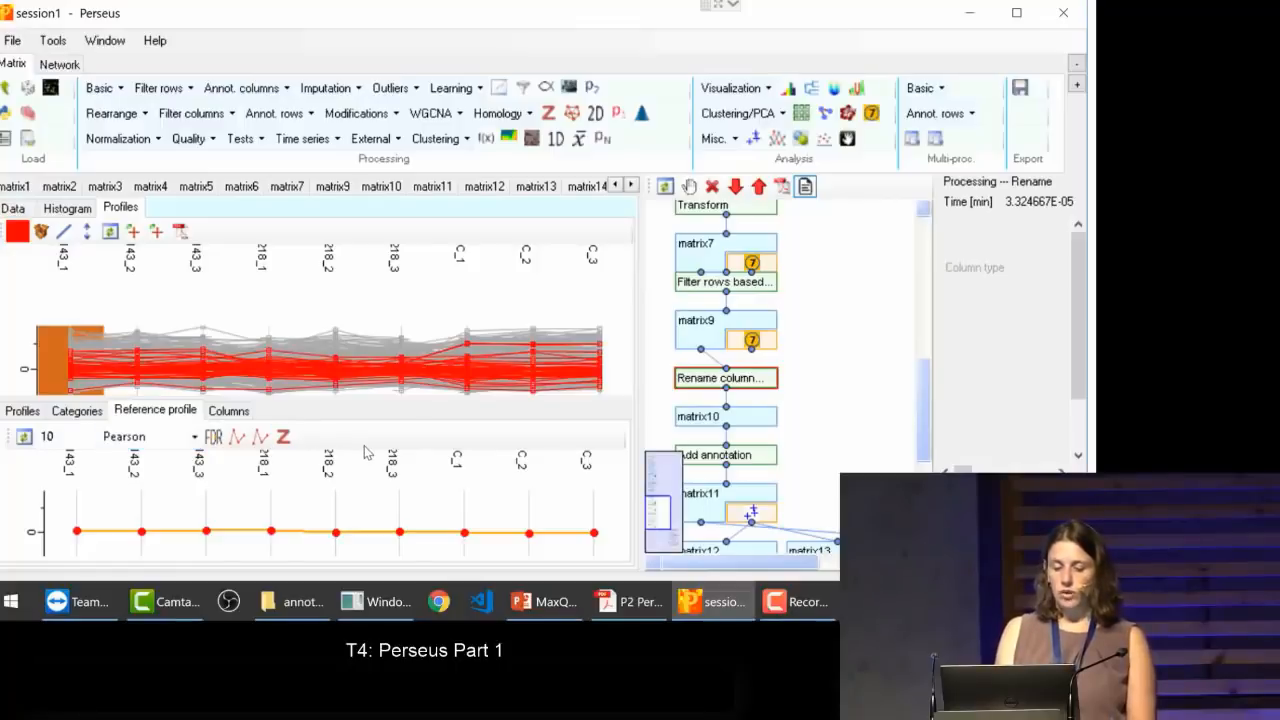